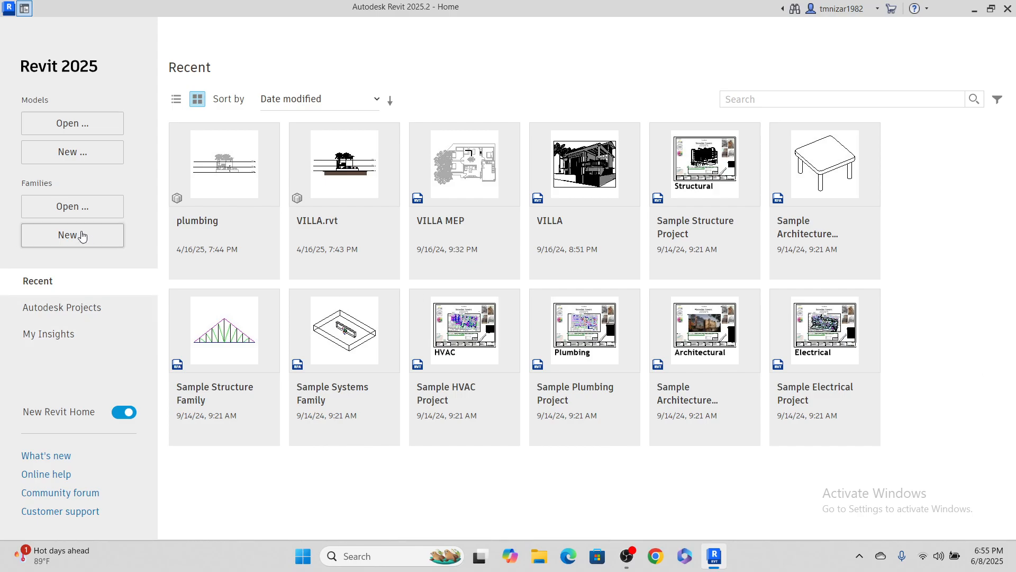
Start a new family and browse to the English folder within Family Templates for the metric templates.
{"action": "left_click", "coordinate": [79, 235]}
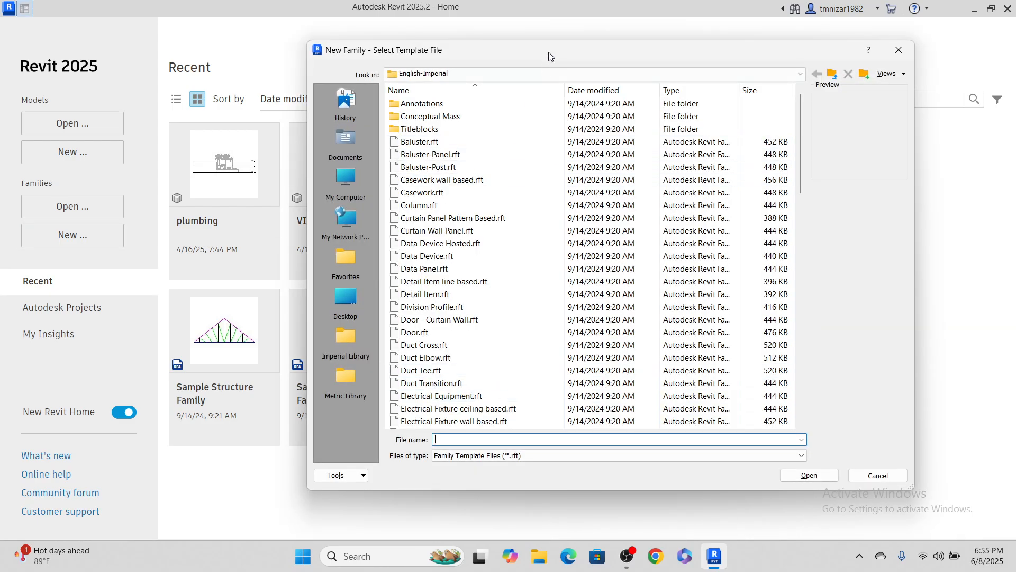
{"action": "left_click_drag", "start_coordinate": [548, 49], "coordinate": [451, 38]}
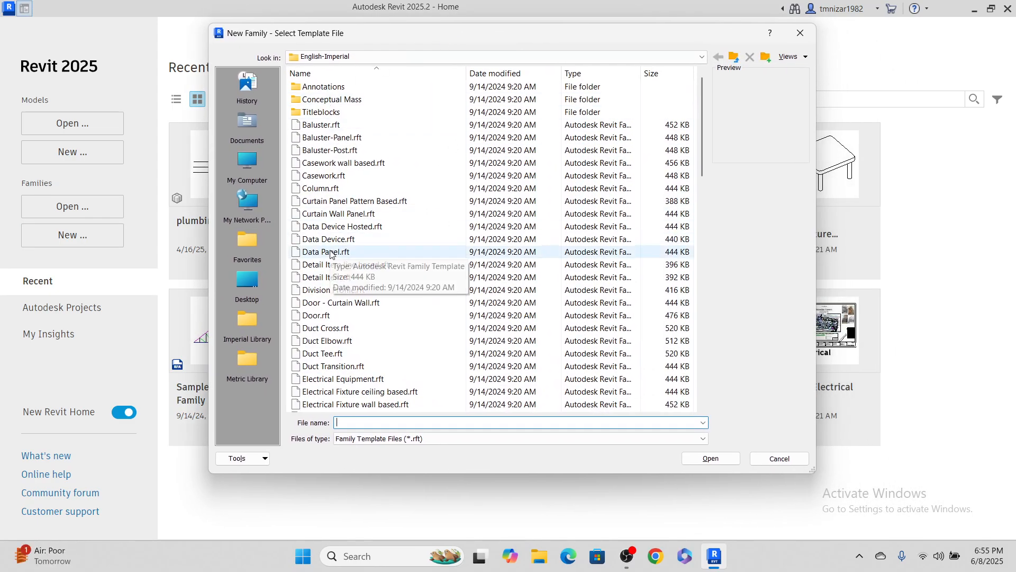
{"action": "left_click", "coordinate": [321, 126]}
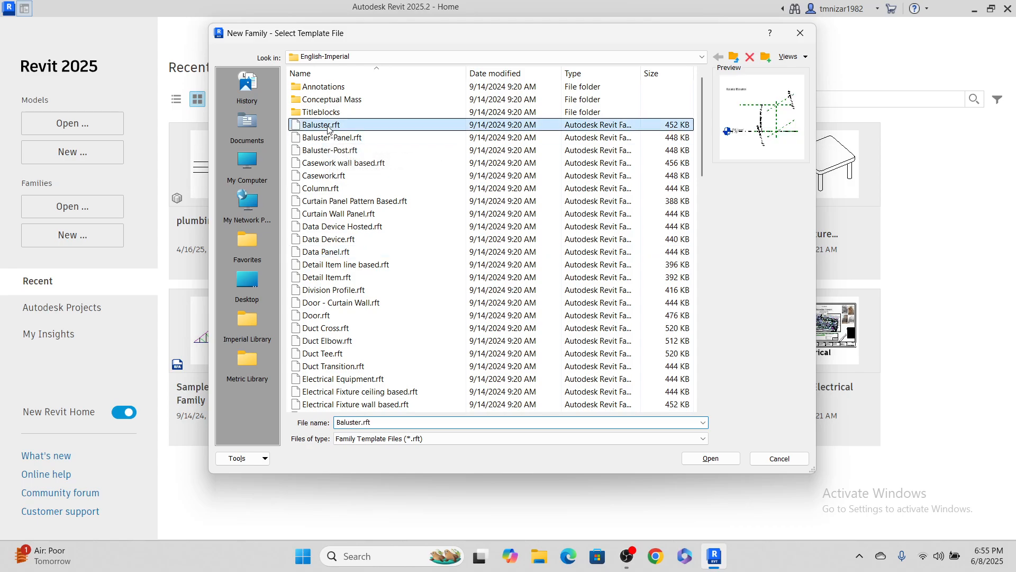
{"action": "left_click", "coordinate": [387, 59]}
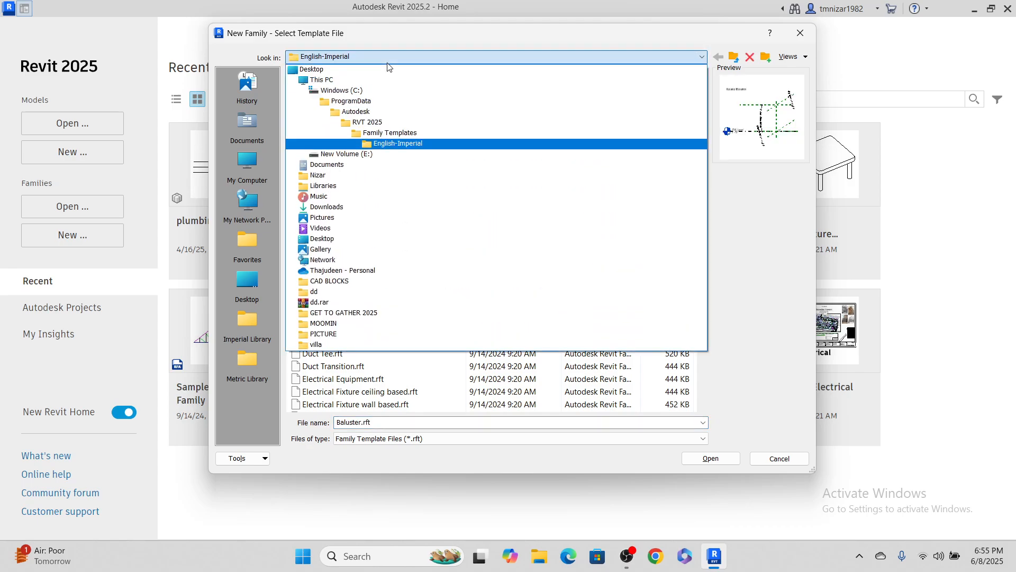
{"action": "left_click", "coordinate": [400, 134]}
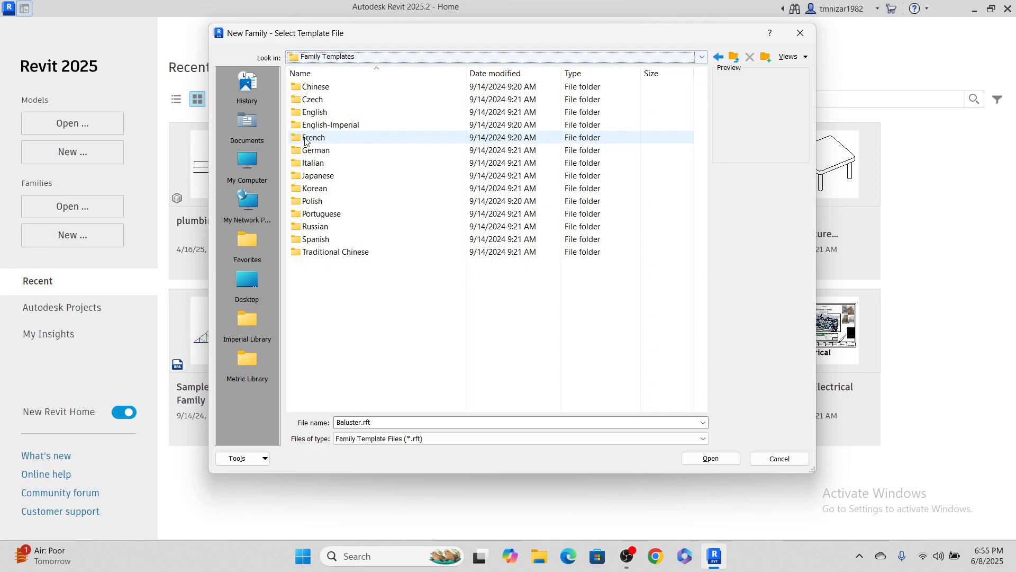
{"action": "double_click", "coordinate": [321, 114]}
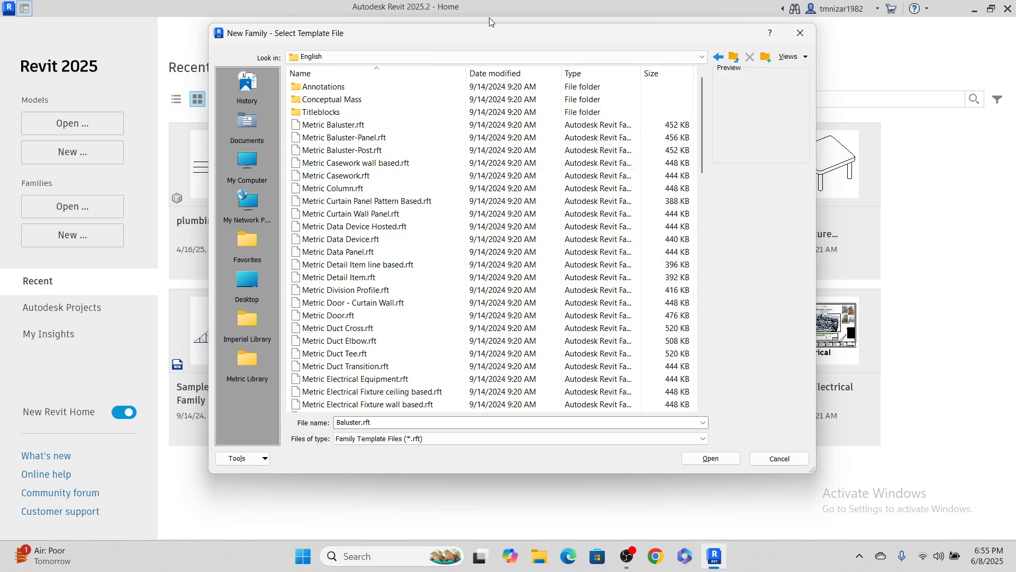
{"action": "left_click_drag", "start_coordinate": [483, 37], "coordinate": [562, 76]}
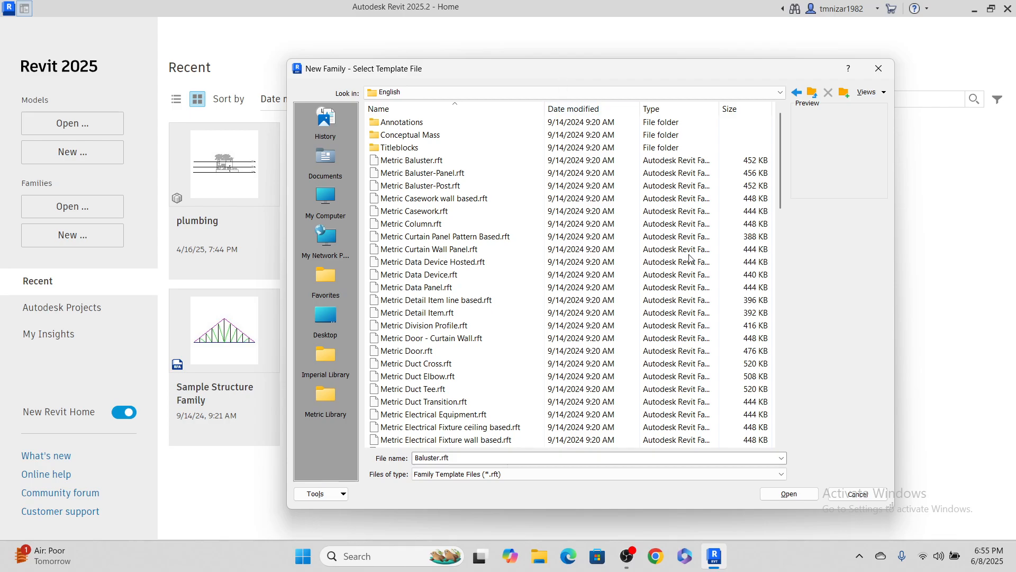
Preview and compare the metric baluster, electrical equipment, electrical fixture, fire alarm device and furniture family templates.
{"action": "left_click", "coordinate": [443, 164]}
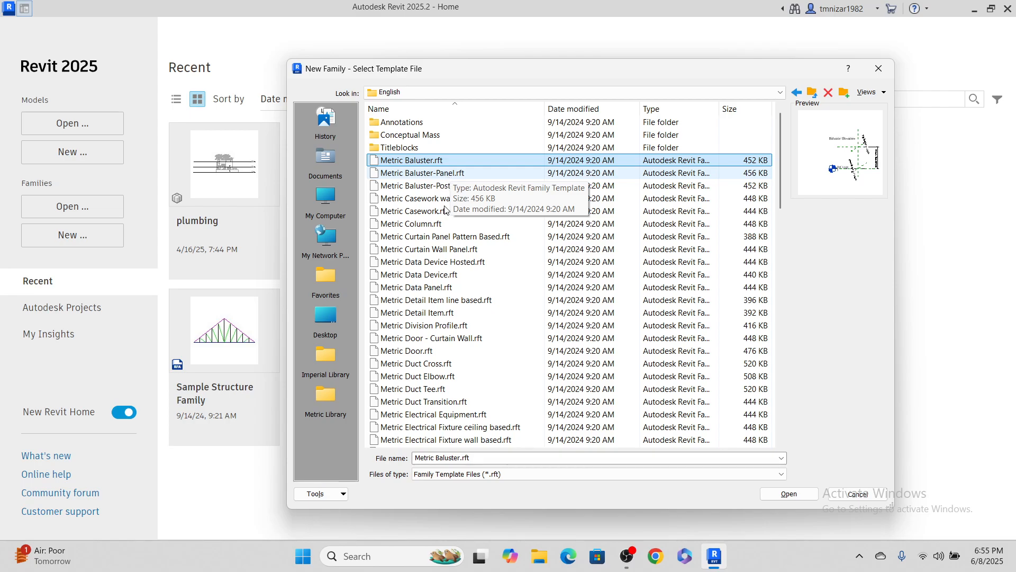
{"action": "scroll", "coordinate": [503, 261], "scroll_direction": "down", "scroll_amount": 4}
{"action": "scroll", "coordinate": [503, 261], "scroll_direction": "down", "scroll_amount": 1}
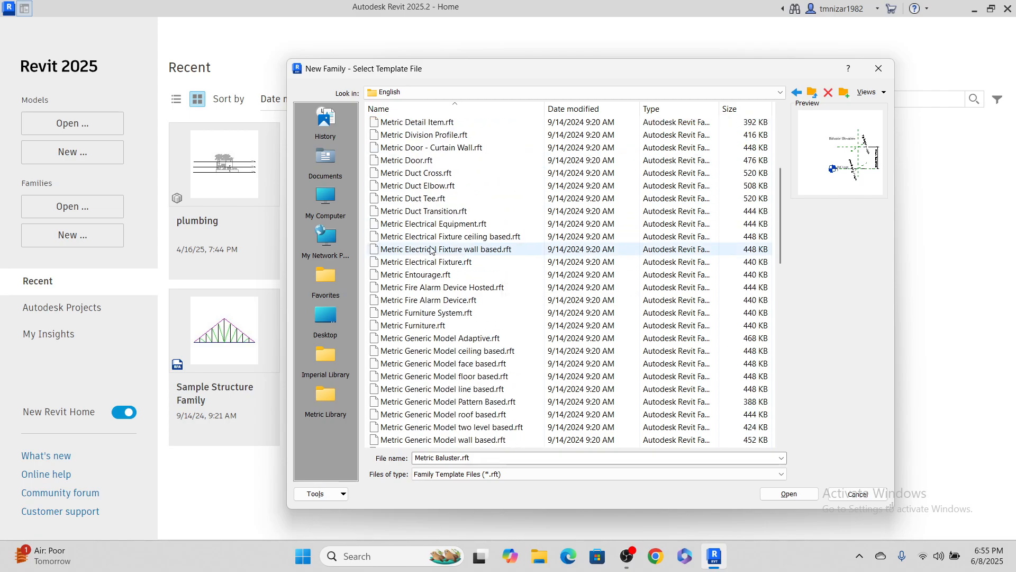
{"action": "left_click", "coordinate": [434, 228]}
{"action": "left_click", "coordinate": [443, 237]}
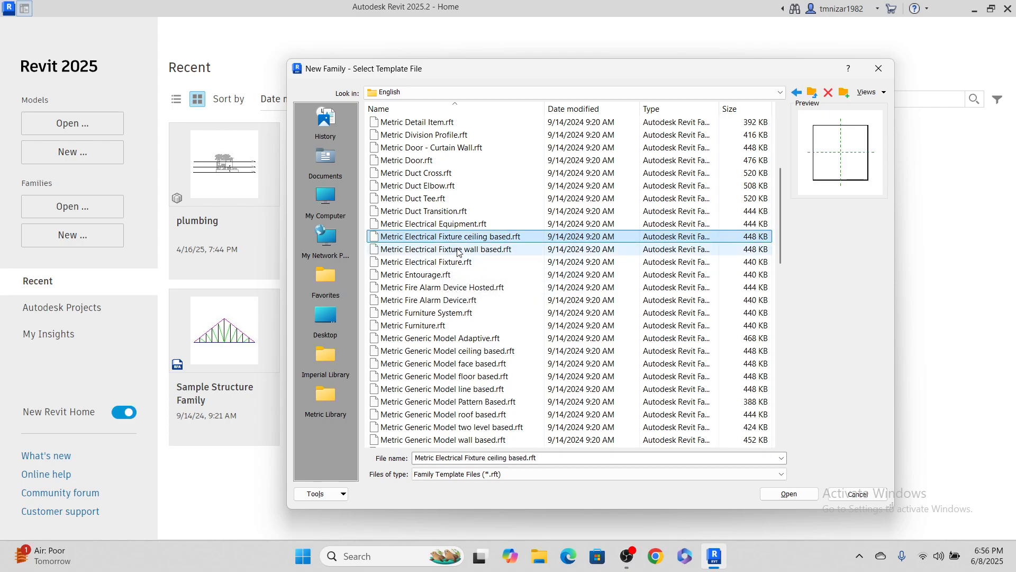
{"action": "left_click", "coordinate": [443, 249]}
{"action": "left_click", "coordinate": [443, 228]}
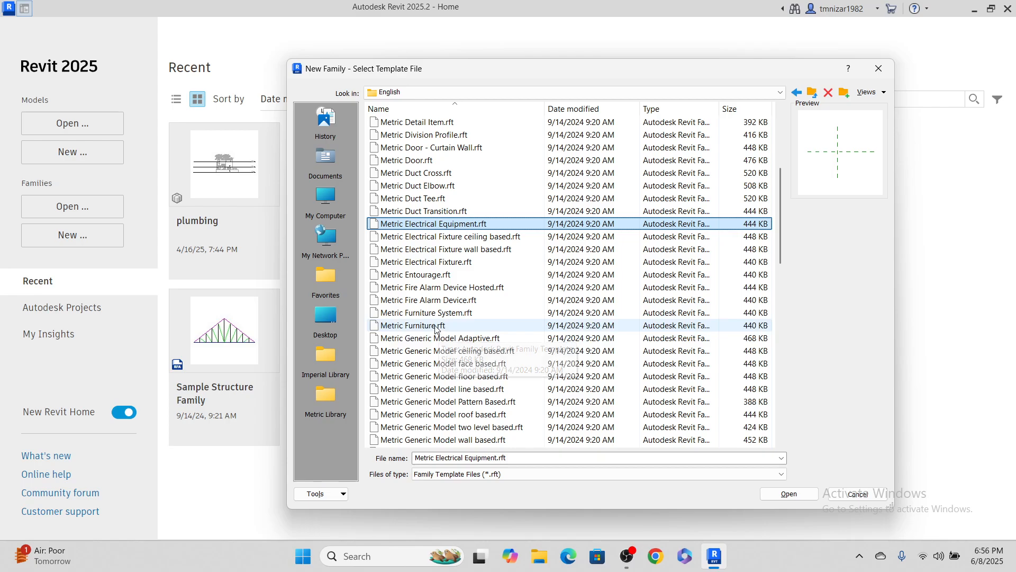
{"action": "left_click", "coordinate": [446, 300]}
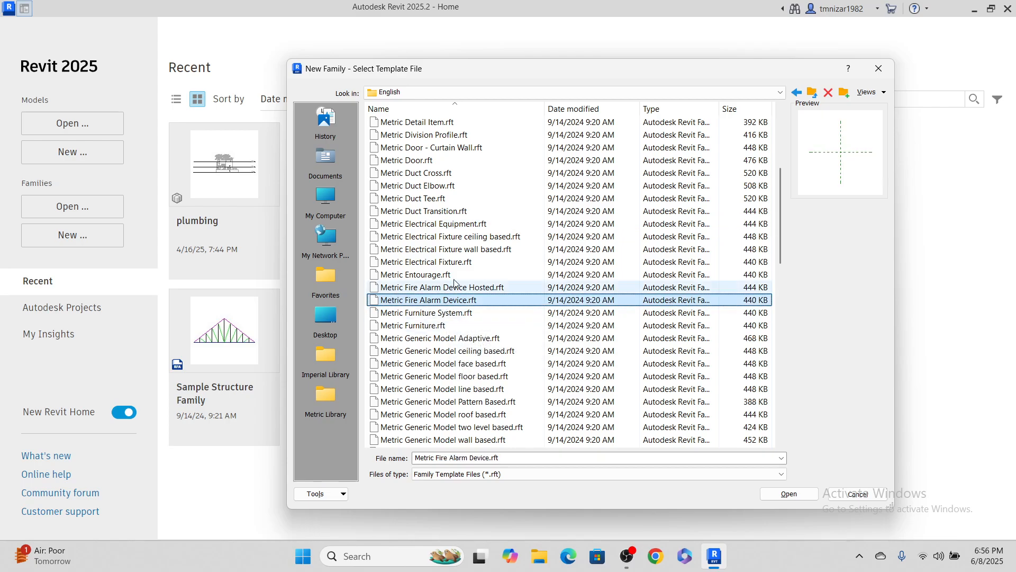
{"action": "left_click", "coordinate": [446, 225]}
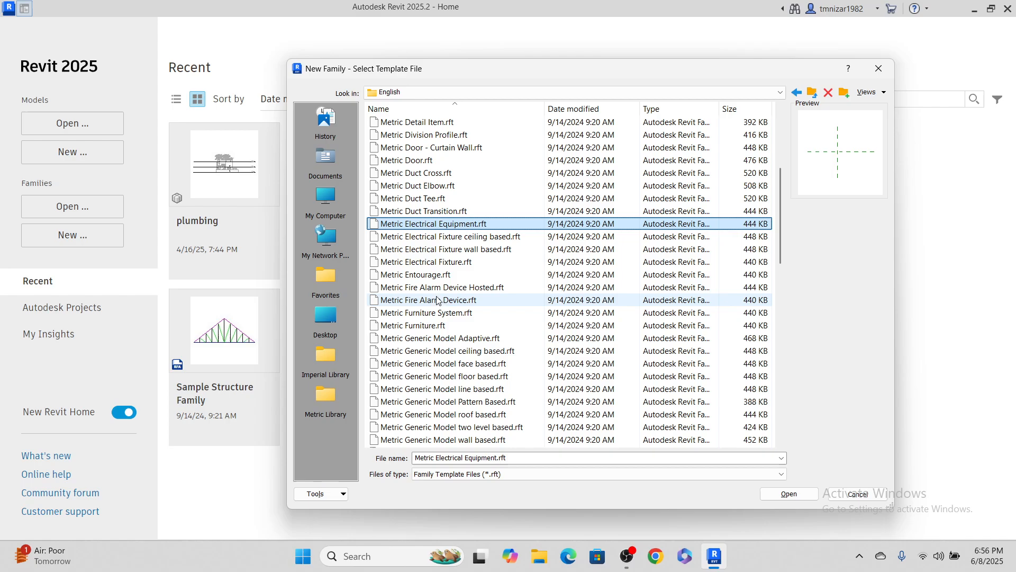
{"action": "left_click", "coordinate": [442, 313]}
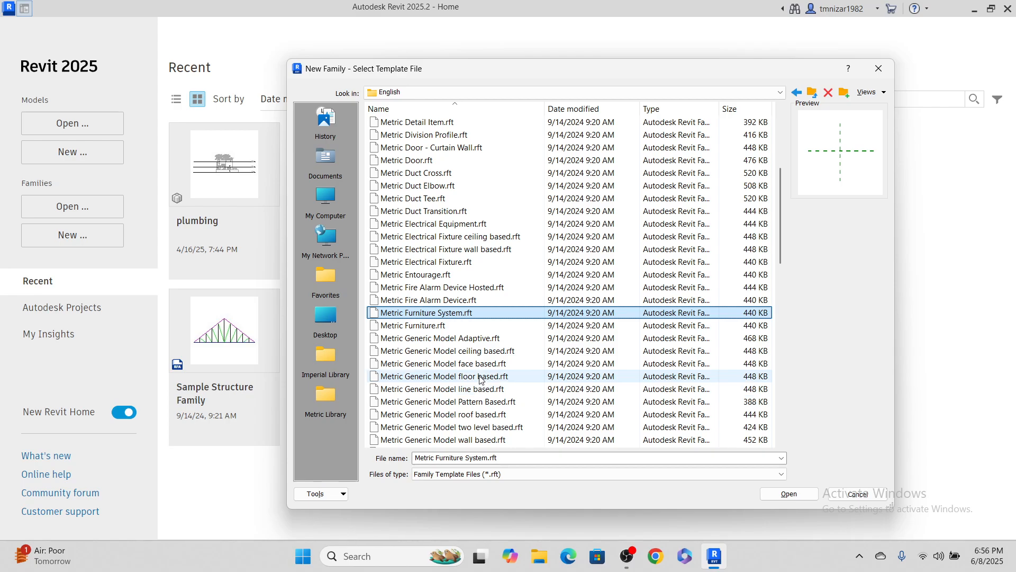
{"action": "left_click", "coordinate": [429, 225]}
{"action": "left_click", "coordinate": [423, 312]}
{"action": "left_click", "coordinate": [418, 326]}
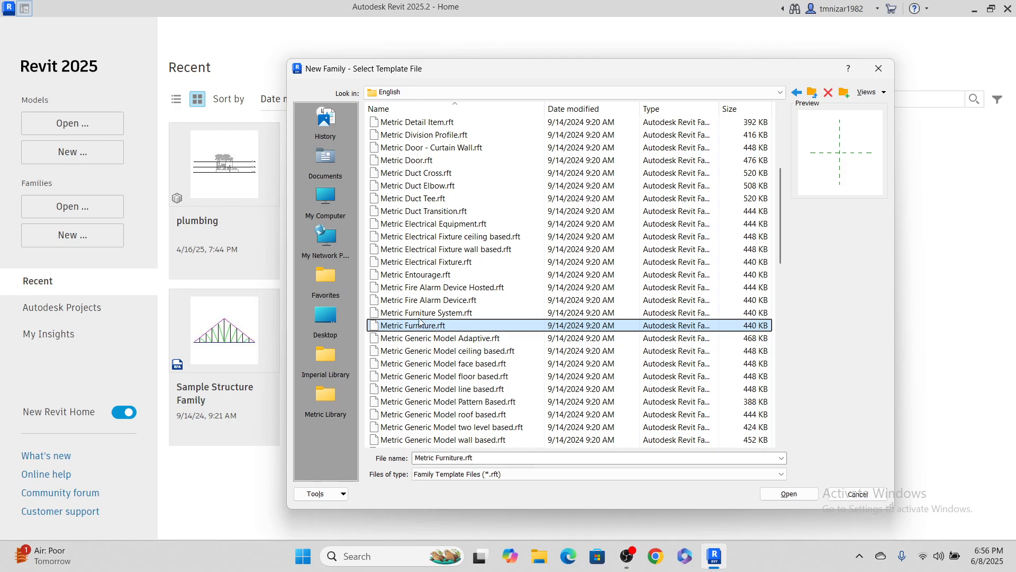
{"action": "left_click", "coordinate": [435, 225]}
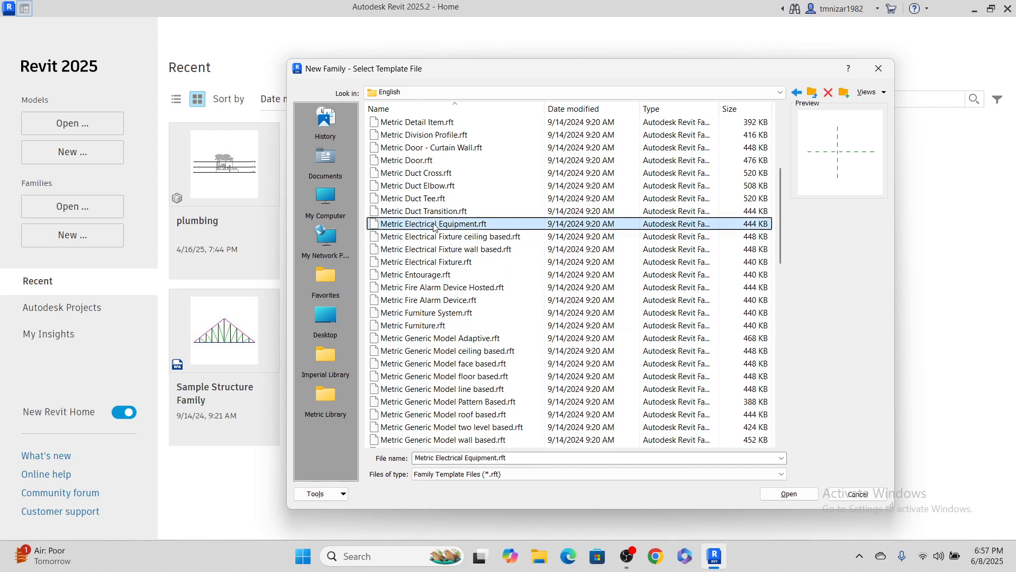
{"action": "left_click", "coordinate": [432, 301]}
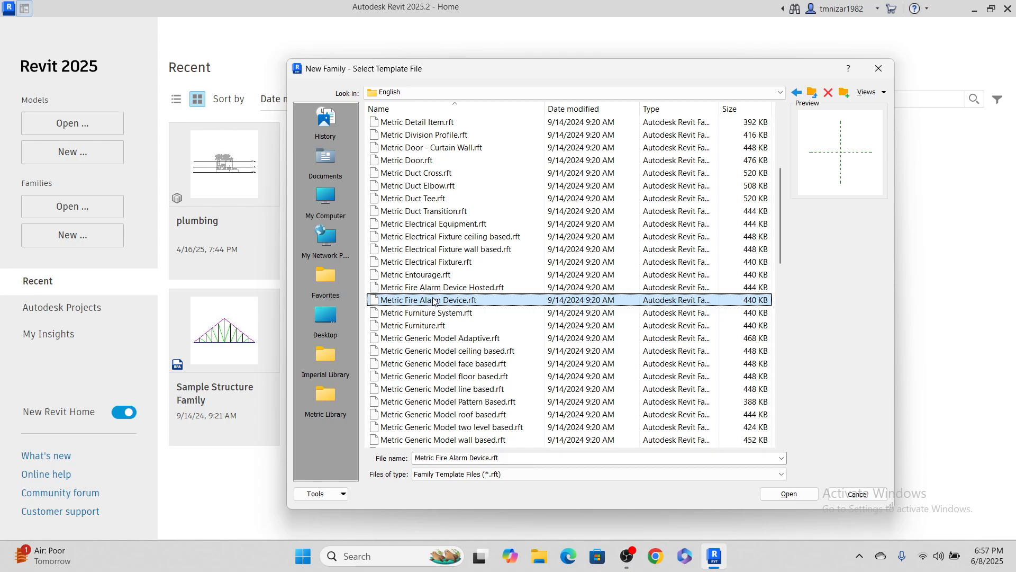
Create the new family from the Metric Generic Model face based.rft template.
{"action": "scroll", "coordinate": [434, 300], "scroll_direction": "down", "scroll_amount": 2}
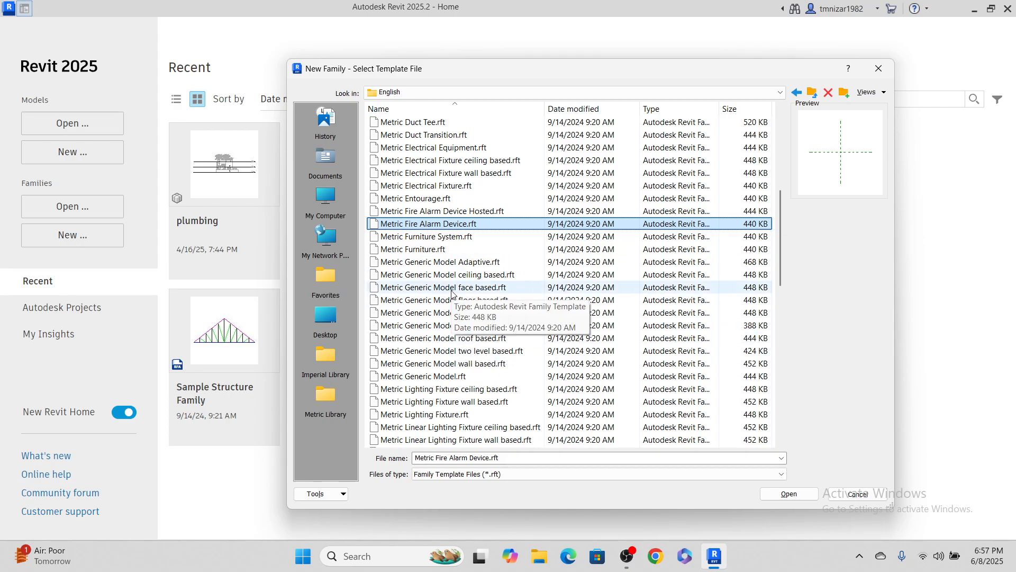
{"action": "scroll", "coordinate": [454, 294], "scroll_direction": "down", "scroll_amount": 2}
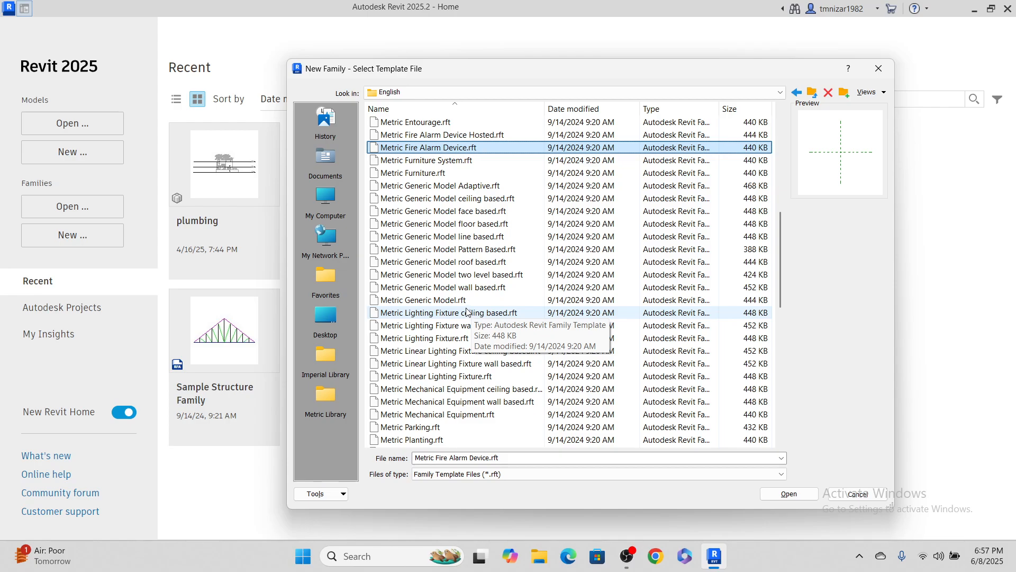
{"action": "scroll", "coordinate": [467, 312], "scroll_direction": "down", "scroll_amount": 1}
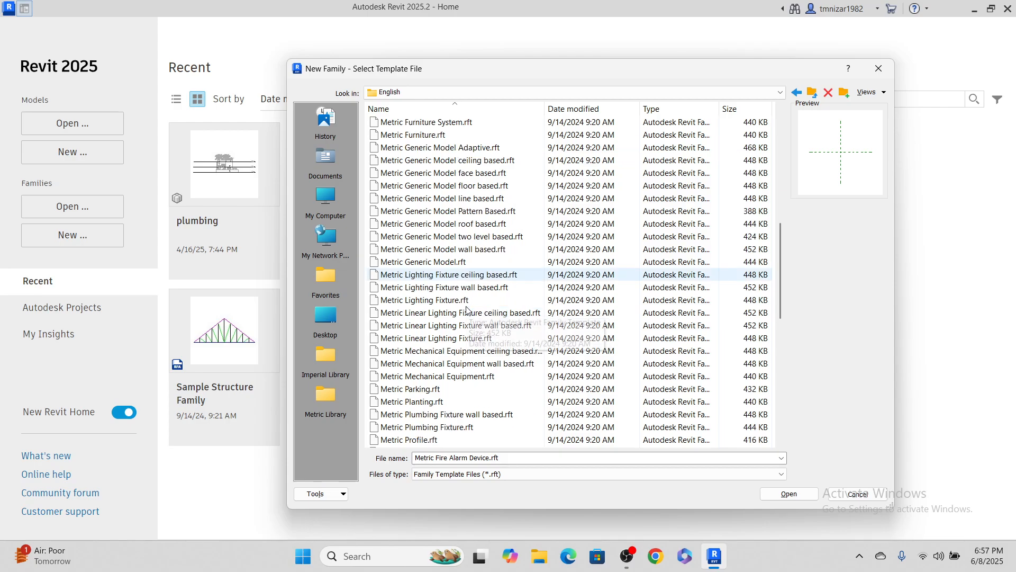
{"action": "left_click", "coordinate": [417, 176]}
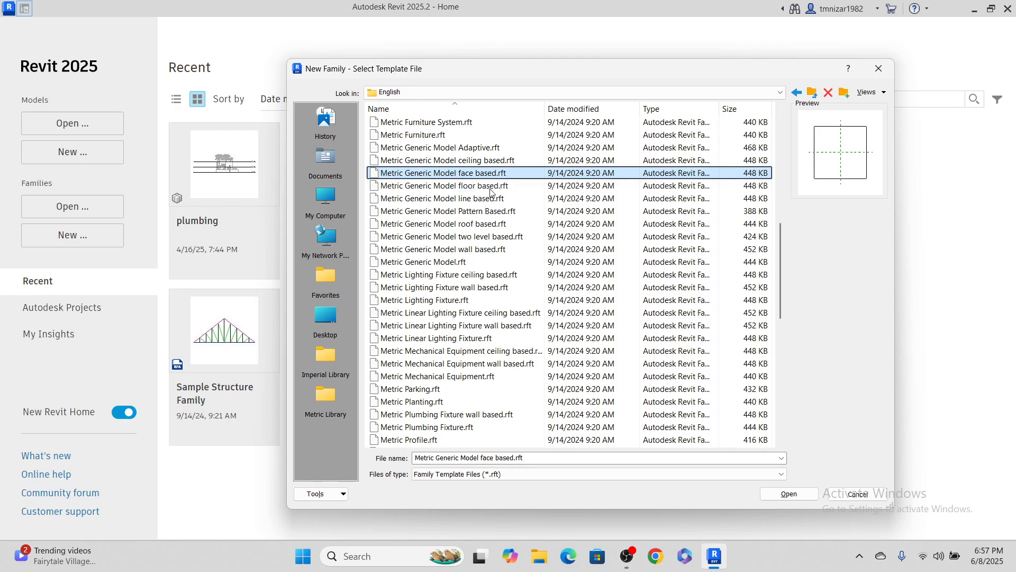
{"action": "left_click", "coordinate": [790, 494]}
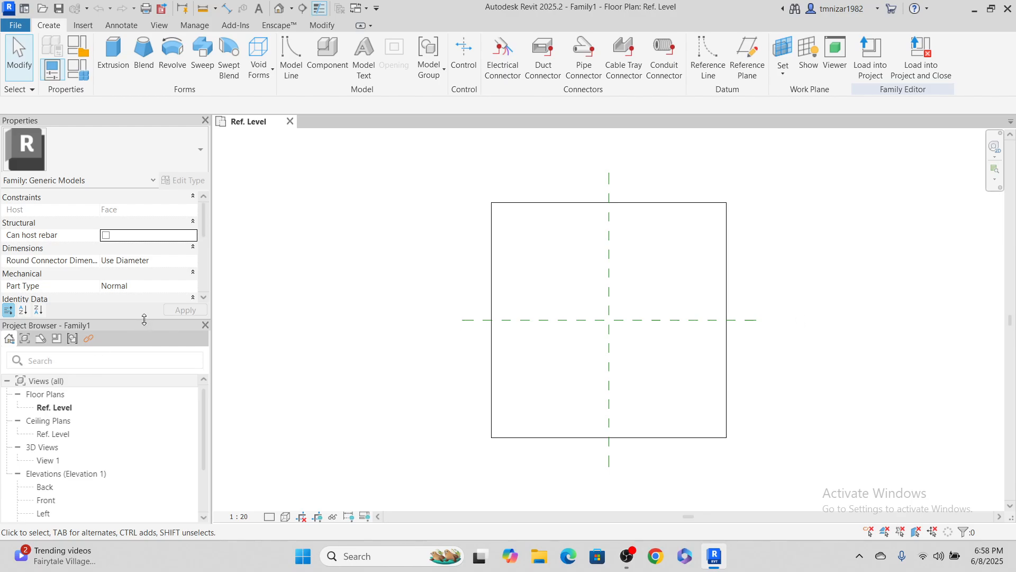
{"action": "left_click_drag", "start_coordinate": [144, 320], "coordinate": [144, 302]}
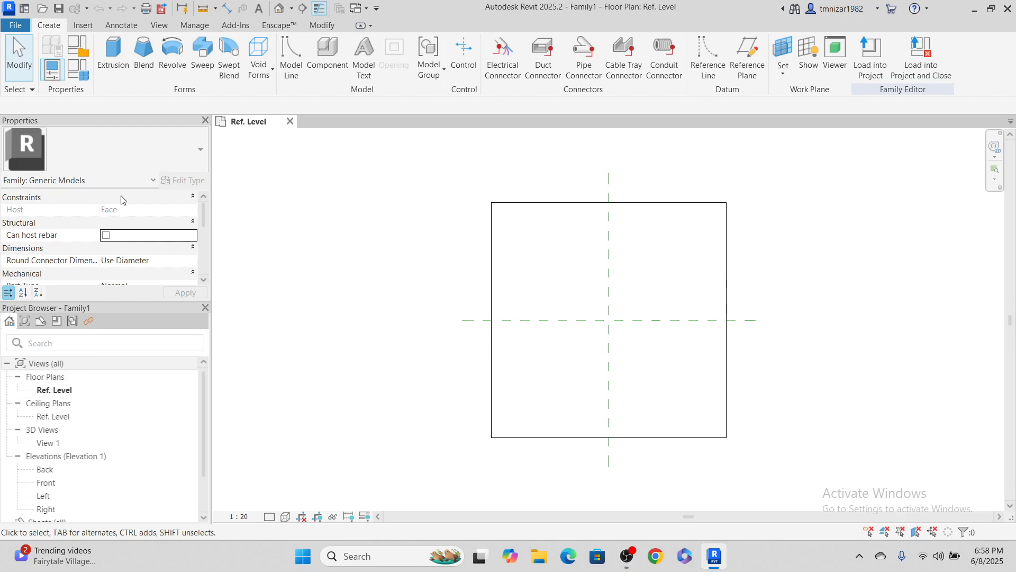
{"action": "left_click_drag", "start_coordinate": [147, 301], "coordinate": [148, 320]}
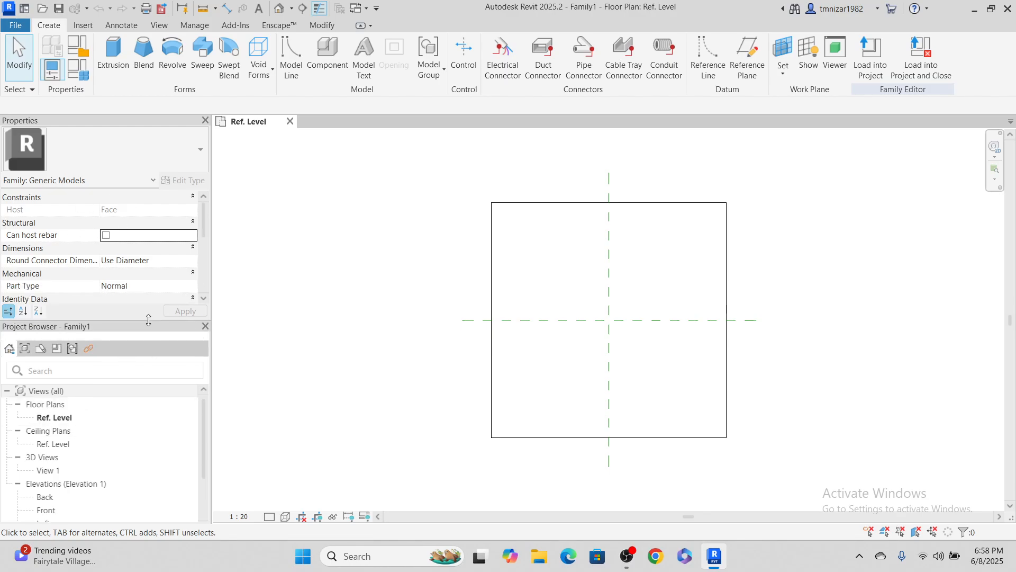
Start an extrusion and sketch a rectangle about 1460 by 1220 mm with 25 mm corner radii inside the host face.
{"action": "left_click", "coordinate": [113, 53]}
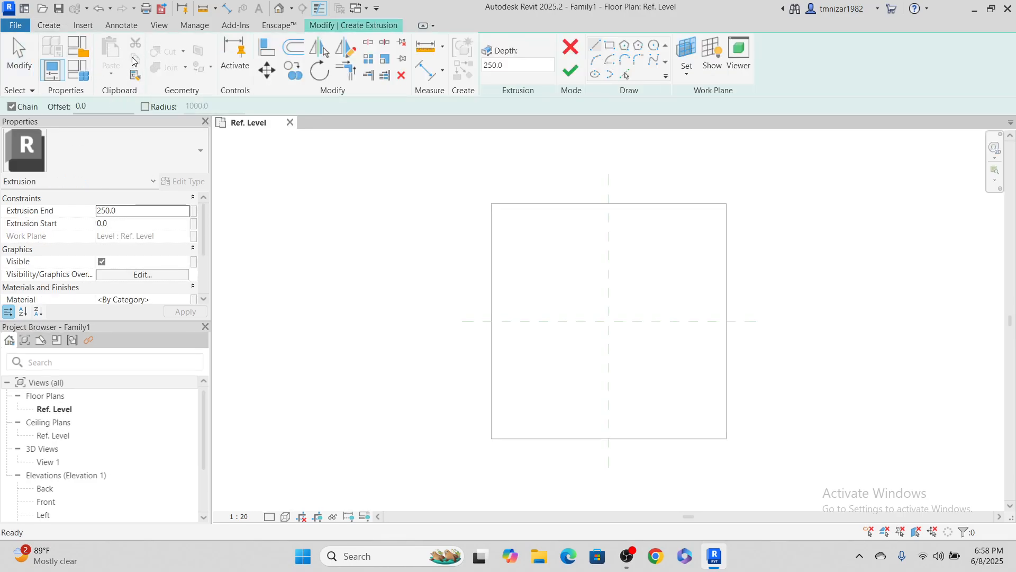
{"action": "left_click", "coordinate": [610, 47]}
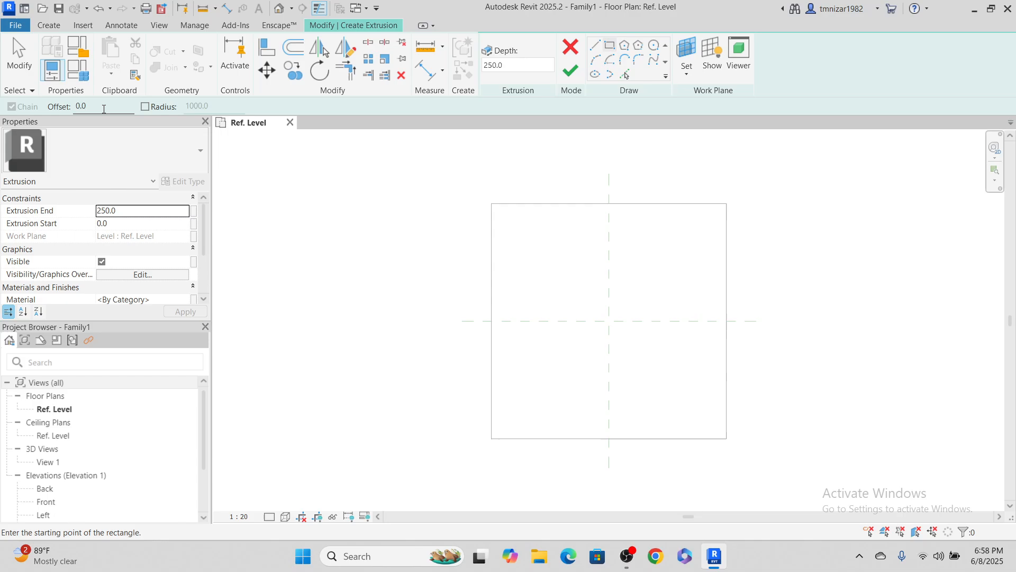
{"action": "left_click", "coordinate": [145, 107]}
{"action": "type", "text": "25.0"}
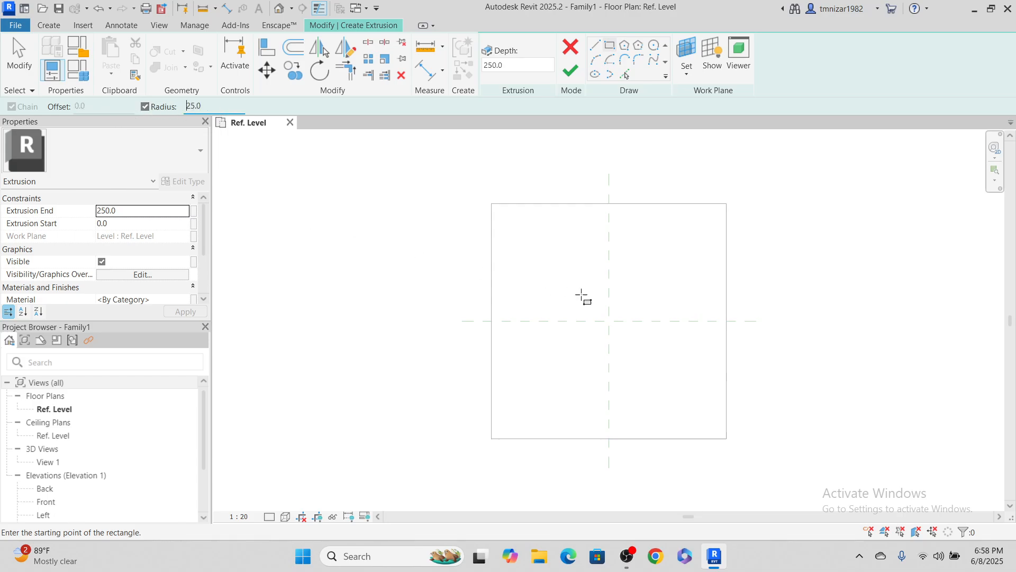
{"action": "scroll", "coordinate": [631, 336], "scroll_direction": "up", "scroll_amount": 1}
{"action": "left_click", "coordinate": [542, 243]}
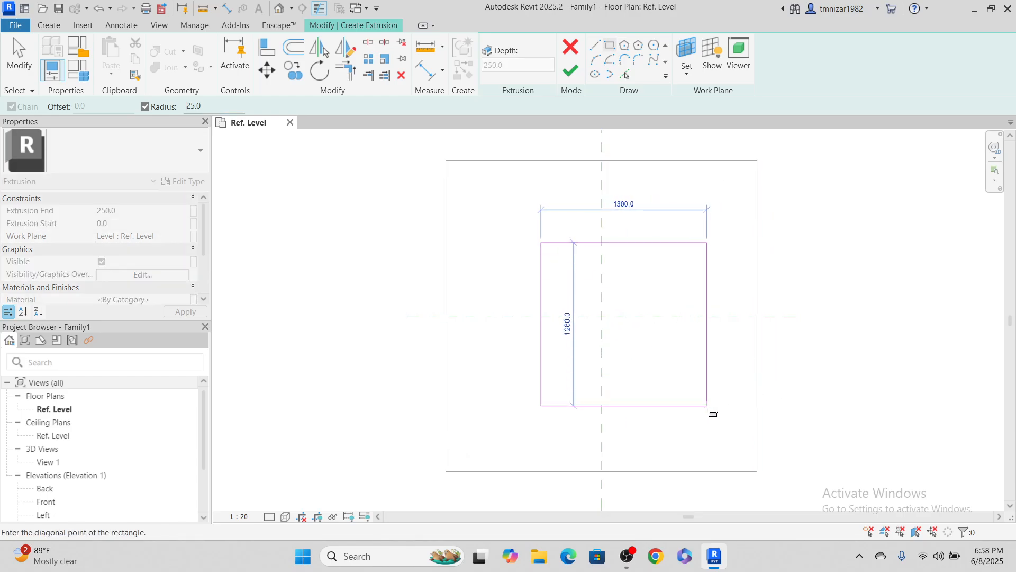
{"action": "left_click", "coordinate": [727, 398]}
{"action": "scroll", "coordinate": [725, 244], "scroll_direction": "up", "scroll_amount": 4}
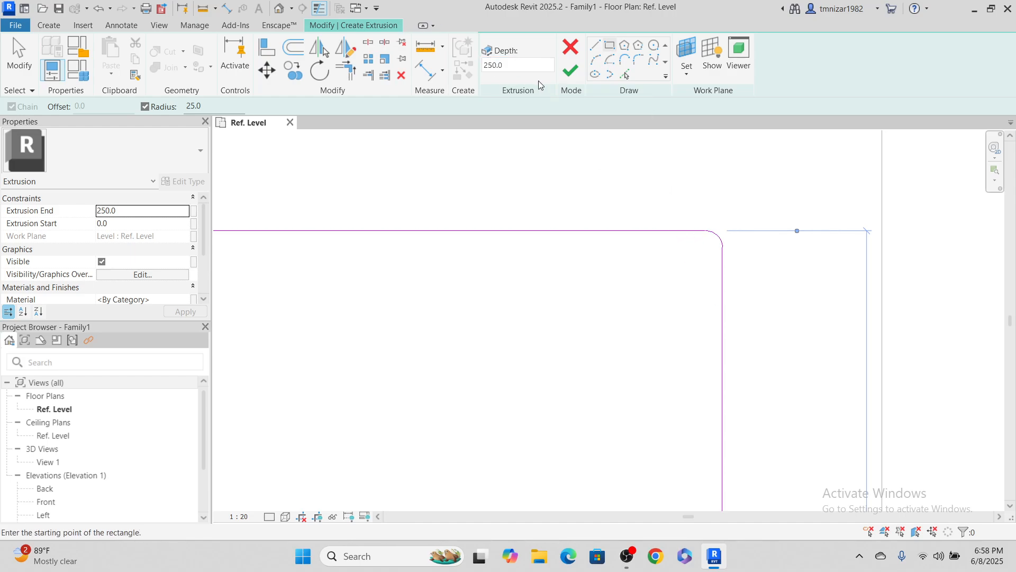
{"action": "scroll", "coordinate": [636, 191], "scroll_direction": "down", "scroll_amount": 2}
{"action": "scroll", "coordinate": [626, 275], "scroll_direction": "down", "scroll_amount": 2}
{"action": "middle_click_drag", "start_coordinate": [715, 357], "coordinate": [705, 294]}
{"action": "key", "text": "Escape"}
{"action": "key", "text": "Escape"}
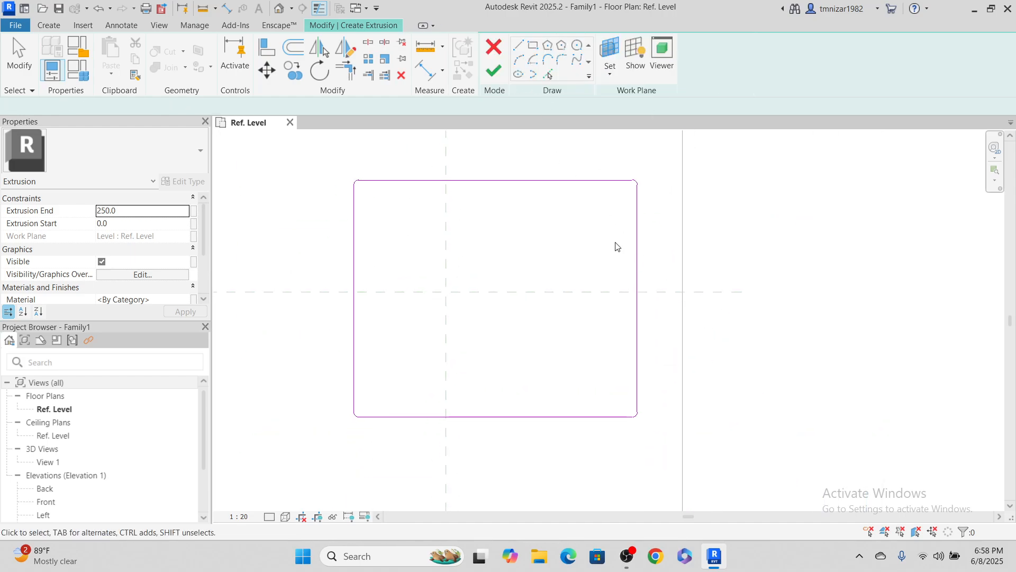
Set the distance between the rounded rectangle's upper and lower edges to 75 mm.
{"action": "left_click", "coordinate": [501, 180]}
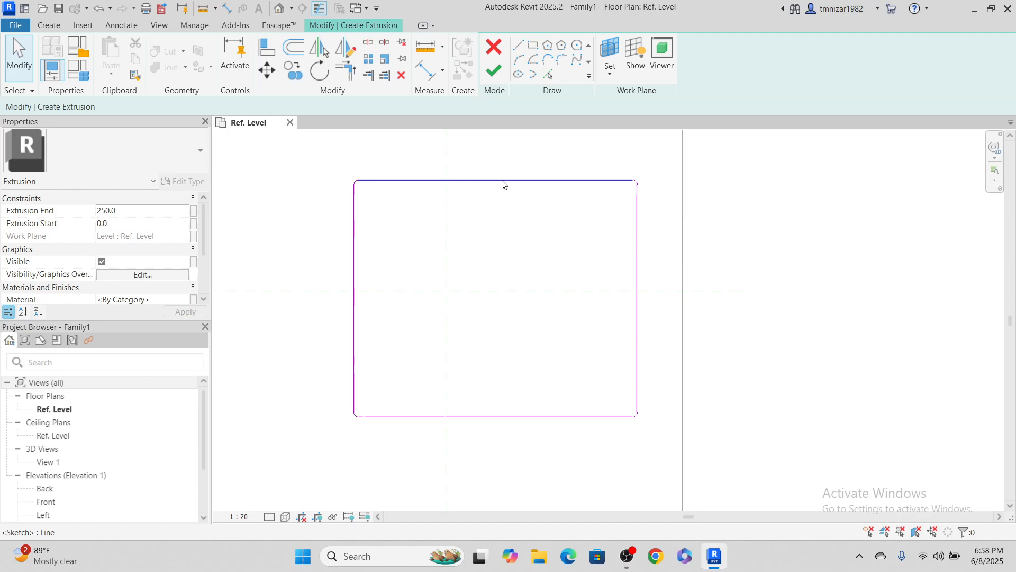
{"action": "left_click", "coordinate": [659, 306]}
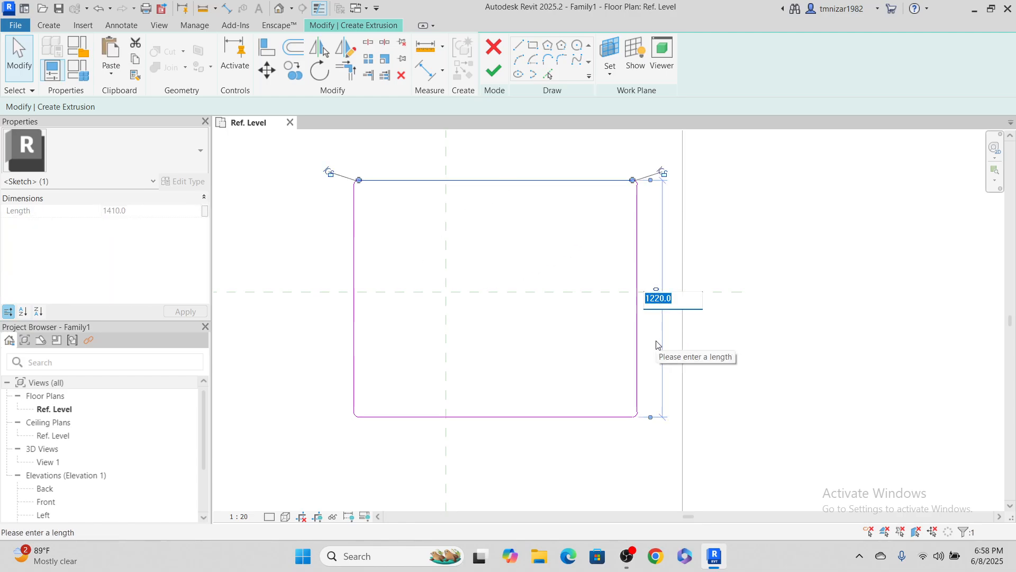
{"action": "type", "text": "750"}
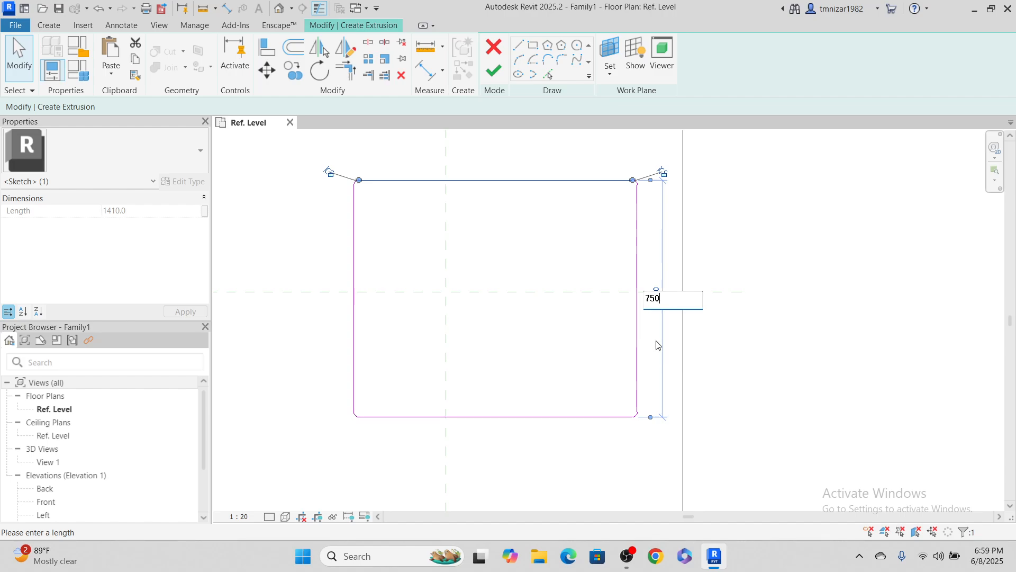
{"action": "key", "text": "Return"}
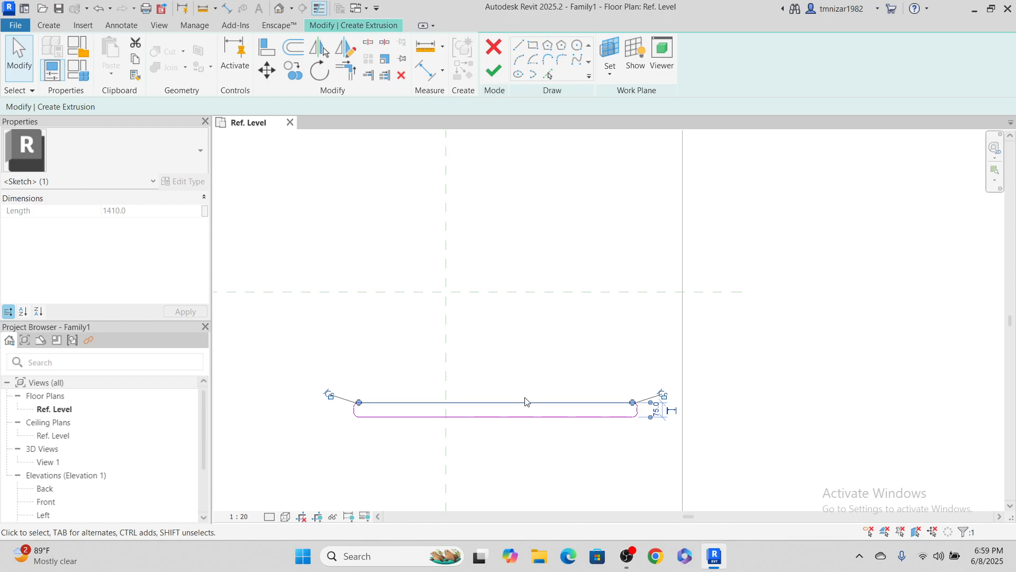
{"action": "key", "text": "Escape"}
{"action": "key", "text": "Escape"}
{"action": "scroll", "coordinate": [376, 433], "scroll_direction": "up", "scroll_amount": 1}
{"action": "scroll", "coordinate": [350, 409], "scroll_direction": "up", "scroll_amount": 1}
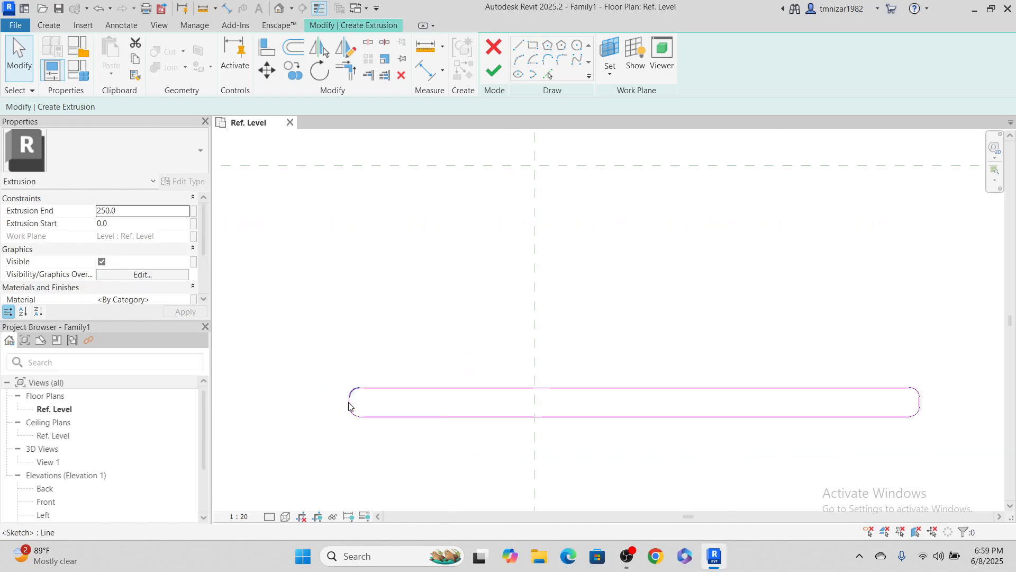
Set the distance between the rounded profile's left and right edges to 75 mm.
{"action": "left_click", "coordinate": [346, 410]}
{"action": "left_click", "coordinate": [637, 358]}
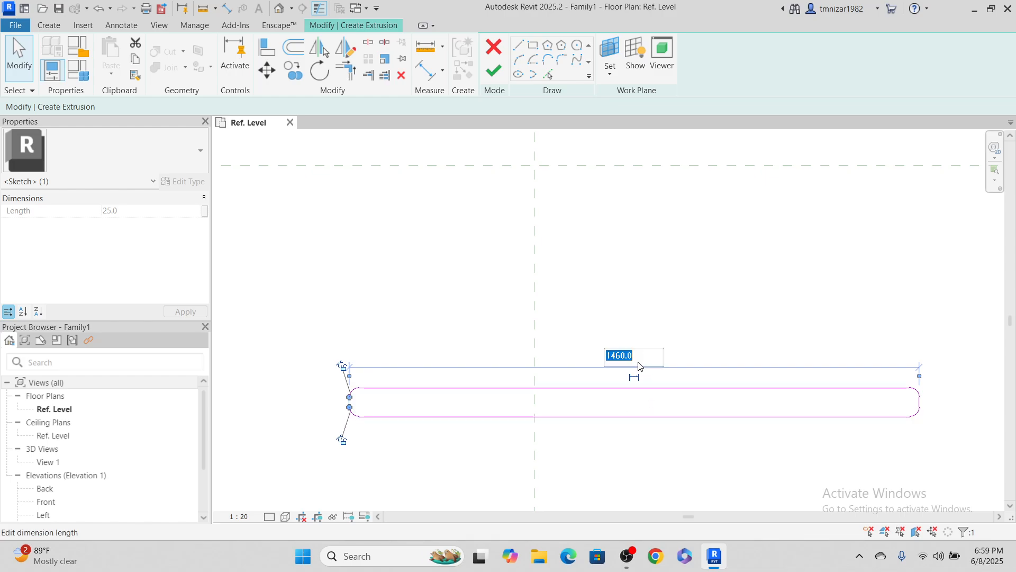
{"action": "type", "text": "75"}
{"action": "key", "text": "Return"}
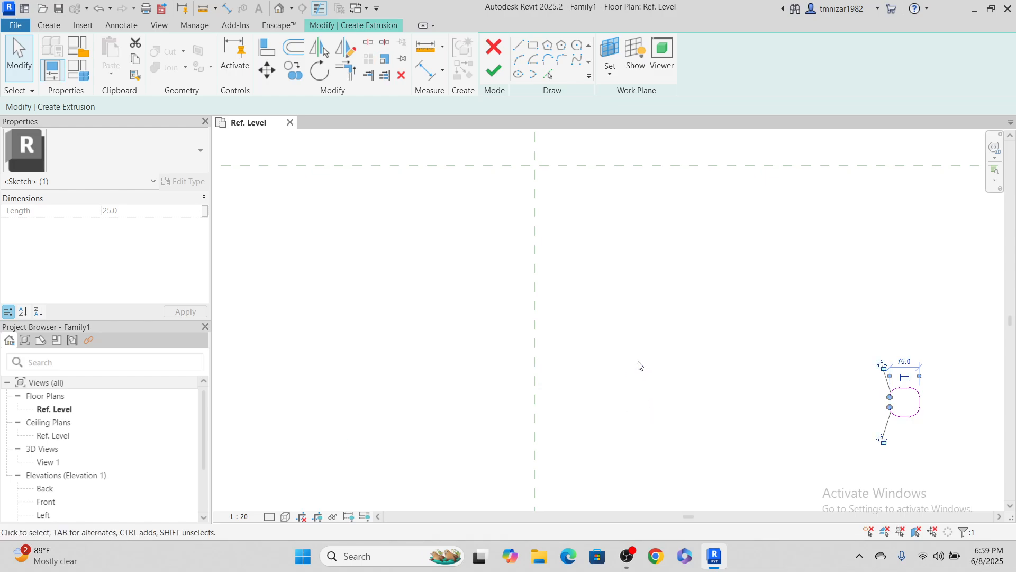
{"action": "left_click", "coordinate": [639, 365]}
Move the whole rounded square profile by its upper edge's midpoint onto the vertical reference plane, above the horizontal one.
{"action": "left_click_drag", "start_coordinate": [816, 336], "coordinate": [998, 465]}
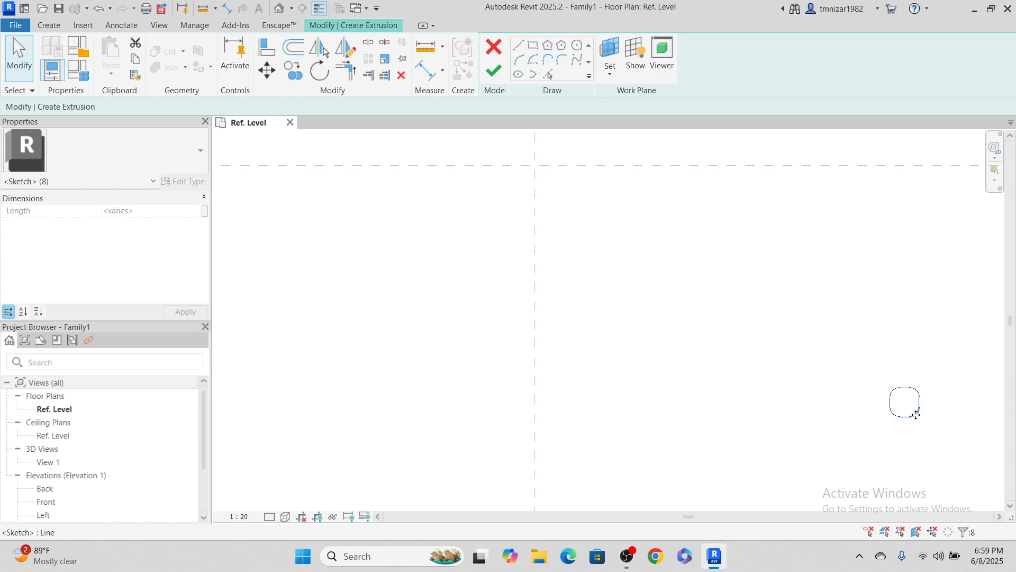
{"action": "key", "text": "m"}
{"action": "key", "text": "v"}
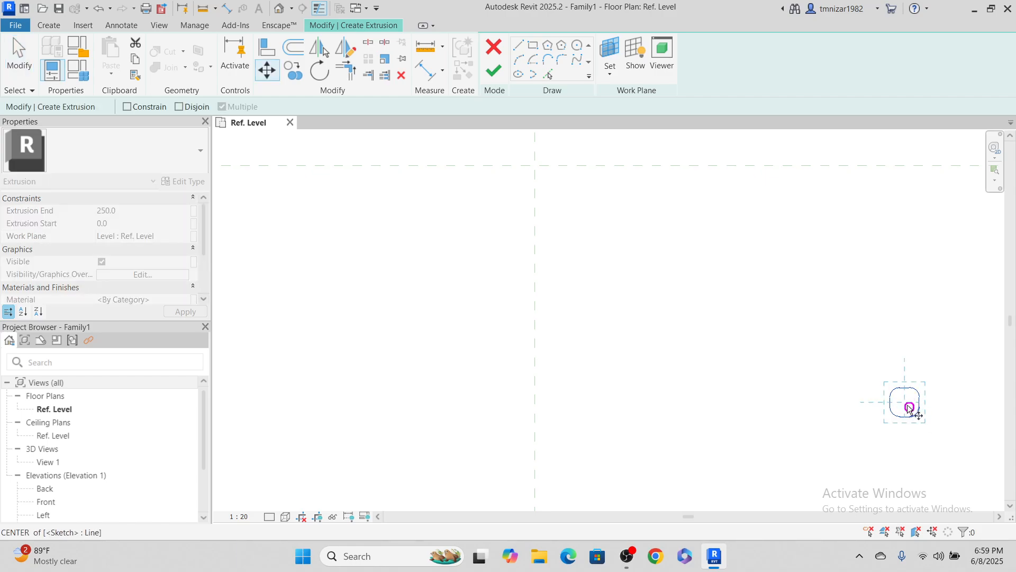
{"action": "scroll", "coordinate": [908, 404], "scroll_direction": "up", "scroll_amount": 3}
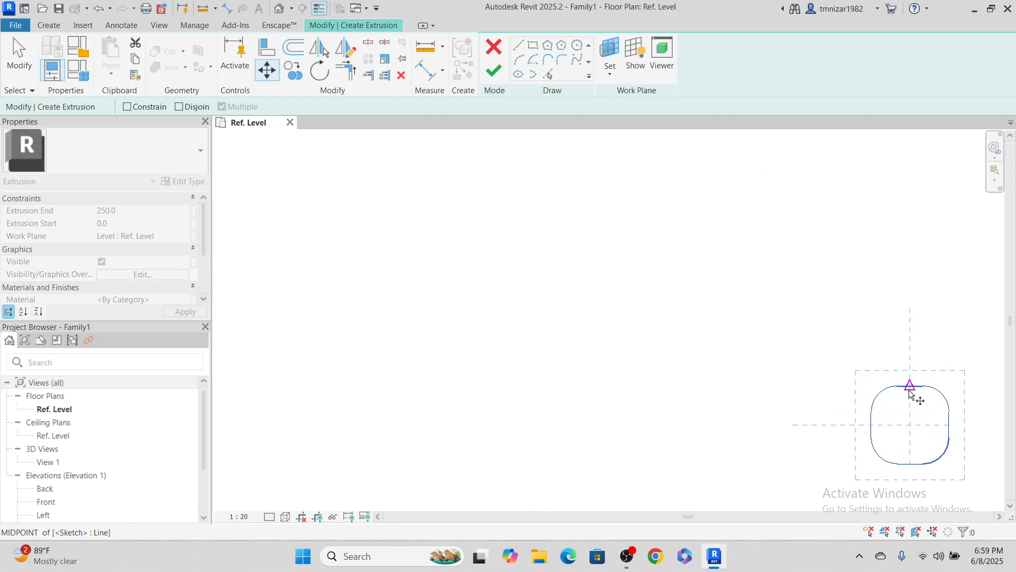
{"action": "left_click", "coordinate": [910, 392]}
{"action": "scroll", "coordinate": [754, 399], "scroll_direction": "down", "scroll_amount": 3}
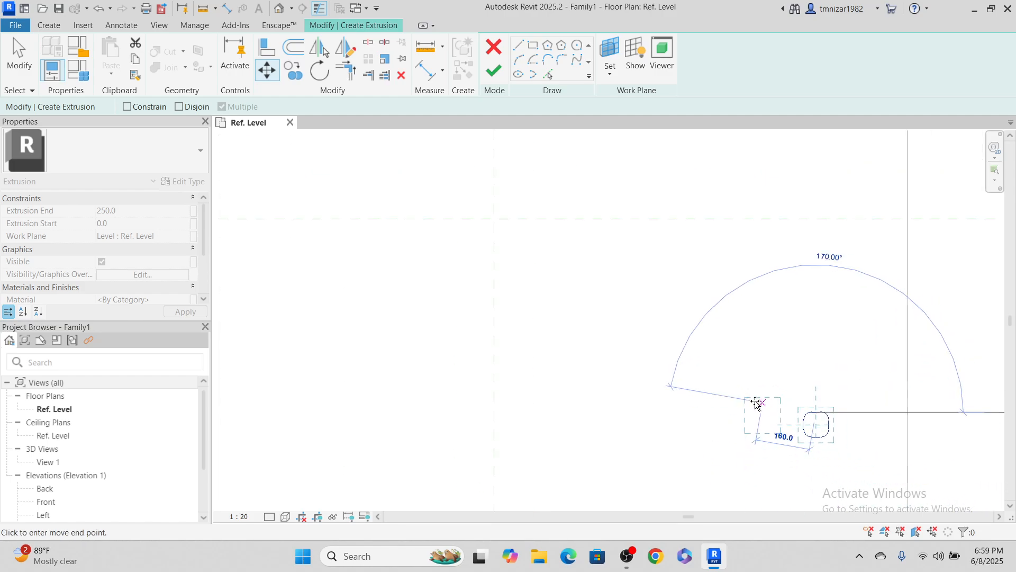
{"action": "left_click", "coordinate": [495, 184]}
Move the rounded square straight down from its right edge's midpoint to centre it on the horizontal reference plane.
{"action": "scroll", "coordinate": [465, 216], "scroll_direction": "up", "scroll_amount": 3}
{"action": "middle_click_drag", "start_coordinate": [460, 168], "coordinate": [447, 259]}
{"action": "left_click_drag", "start_coordinate": [421, 198], "coordinate": [576, 326]}
{"action": "key", "text": "m"}
{"action": "key", "text": "v"}
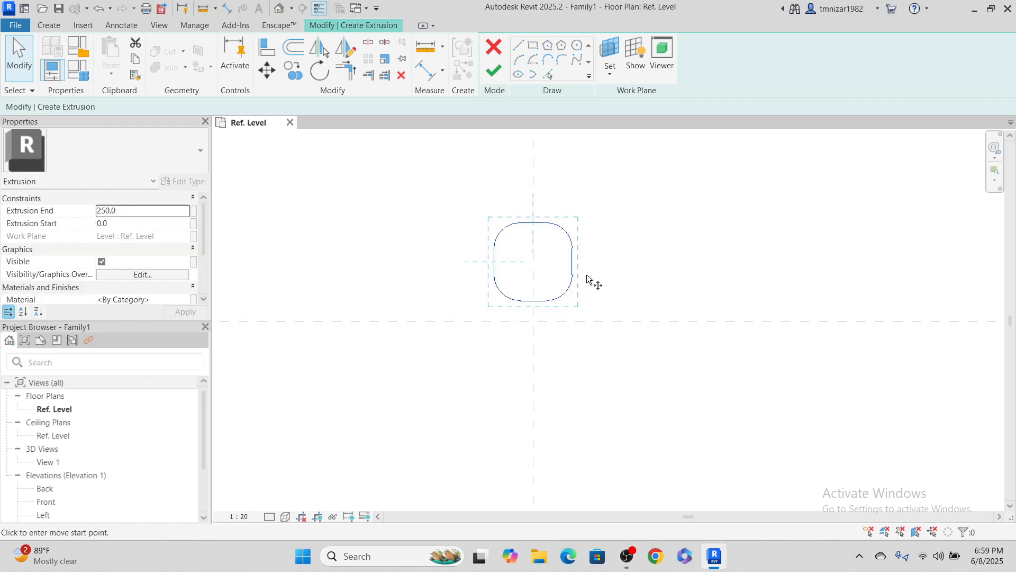
{"action": "left_click", "coordinate": [573, 261]}
{"action": "left_click", "coordinate": [573, 322]}
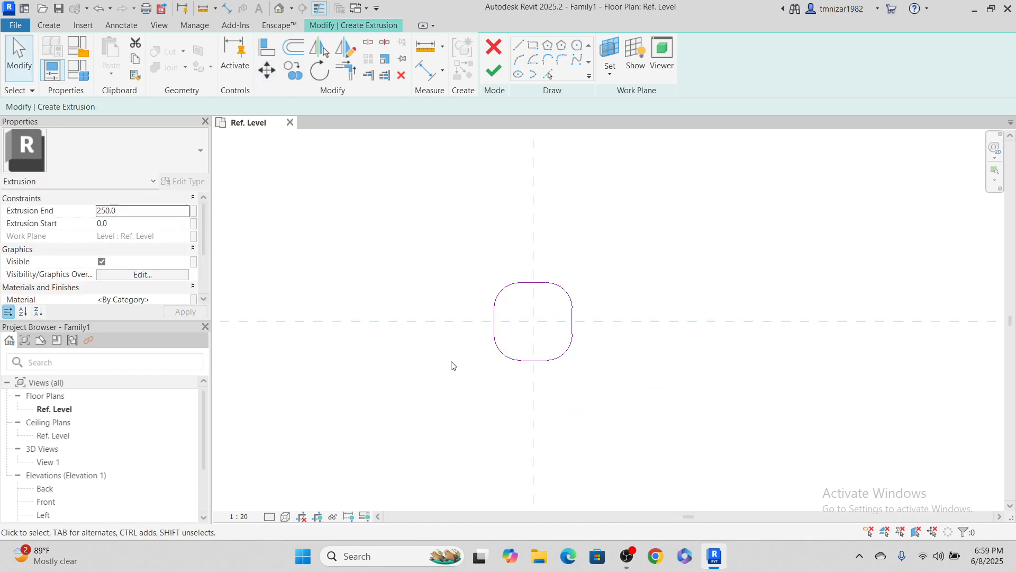
Delete the four corner arcs of the rounded square, keeping only its straight edges.
{"action": "scroll", "coordinate": [564, 301], "scroll_direction": "up", "scroll_amount": 2}
{"action": "left_click", "coordinate": [565, 277]}
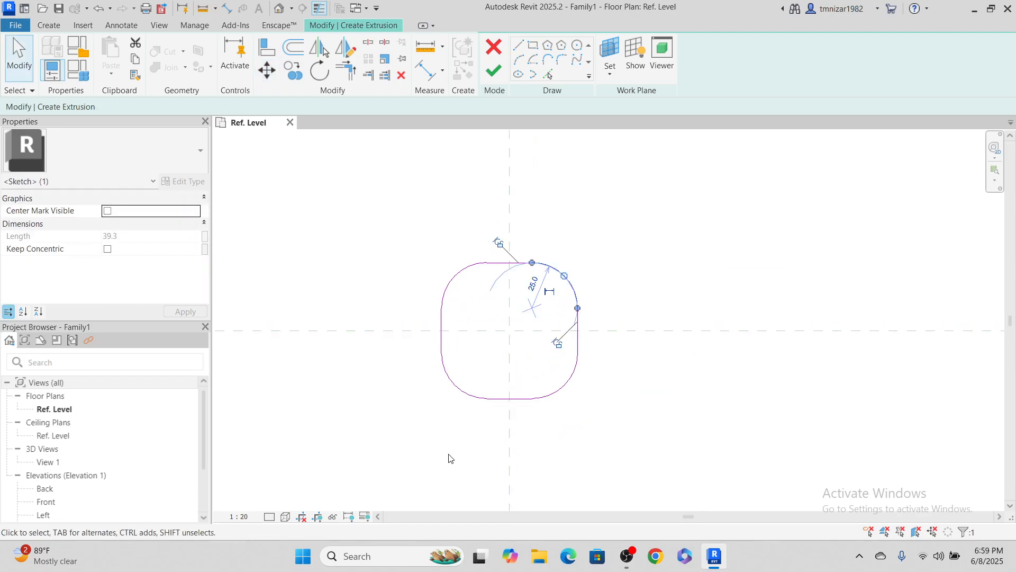
{"action": "key", "text": "Delete"}
{"action": "left_click", "coordinate": [460, 279]}
{"action": "key", "text": "Delete"}
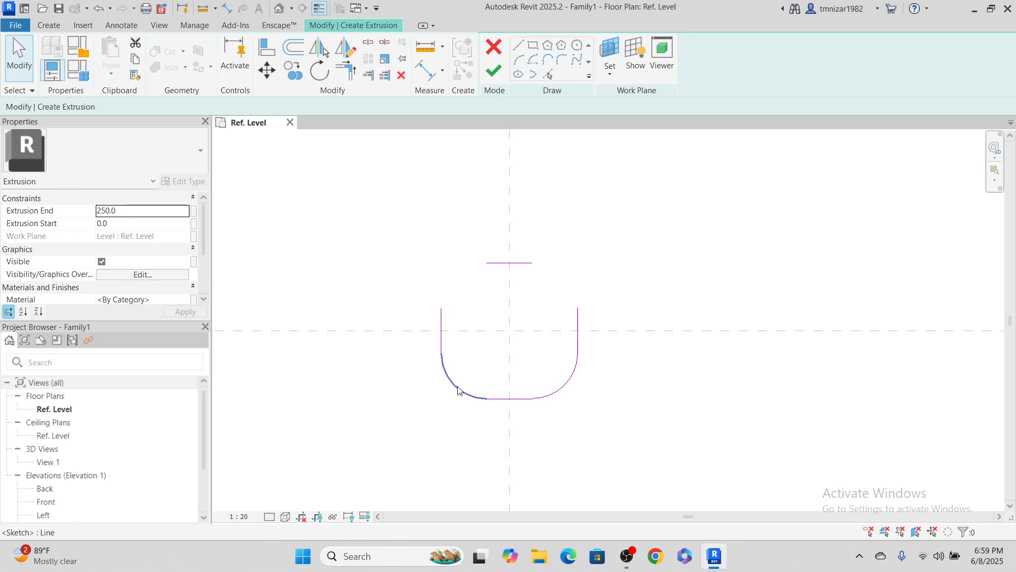
{"action": "left_click", "coordinate": [459, 390]}
{"action": "key", "text": "Delete"}
{"action": "left_click", "coordinate": [565, 392]}
{"action": "key", "text": "Delete"}
Trim and extend the four remaining edges to meet at sharp corners, closing the sketch as a square.
{"action": "middle_click_drag", "start_coordinate": [418, 372], "coordinate": [430, 385]}
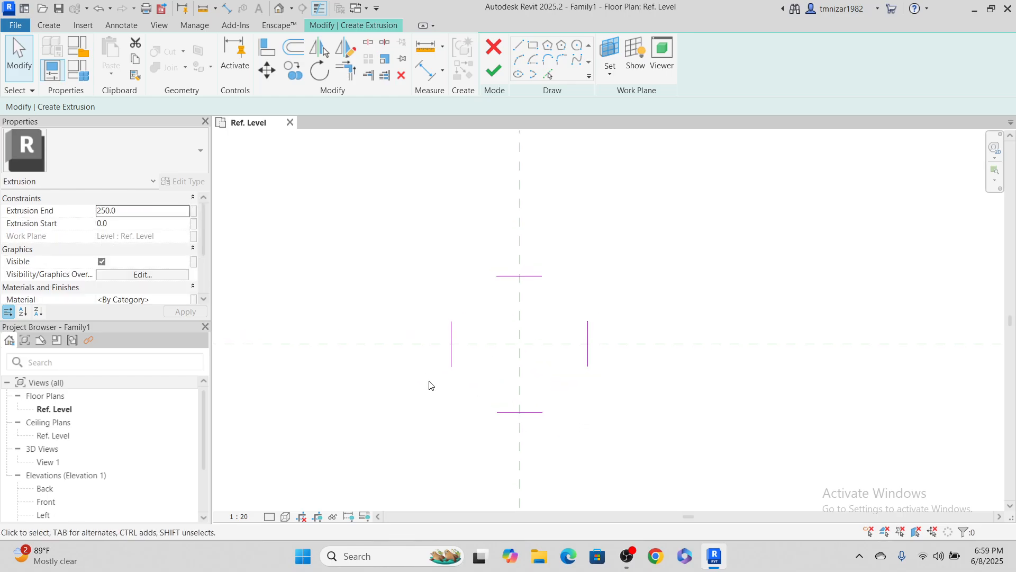
{"action": "key", "text": "t"}
{"action": "key", "text": "r"}
{"action": "left_click", "coordinate": [517, 277]}
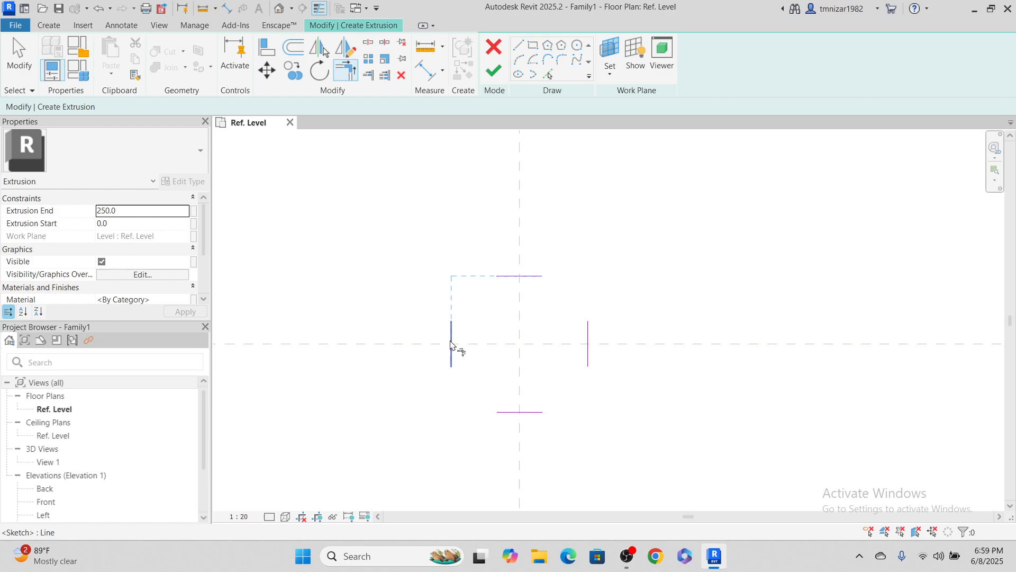
{"action": "left_click", "coordinate": [451, 345]}
{"action": "left_click", "coordinate": [451, 350]}
{"action": "left_click", "coordinate": [503, 413]}
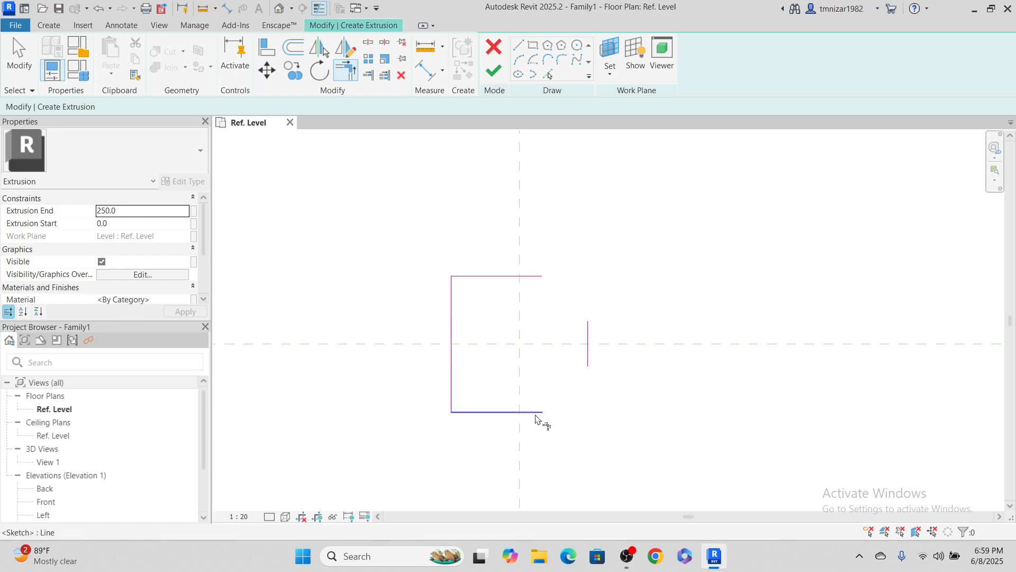
{"action": "left_click", "coordinate": [589, 351]}
{"action": "left_click", "coordinate": [560, 276]}
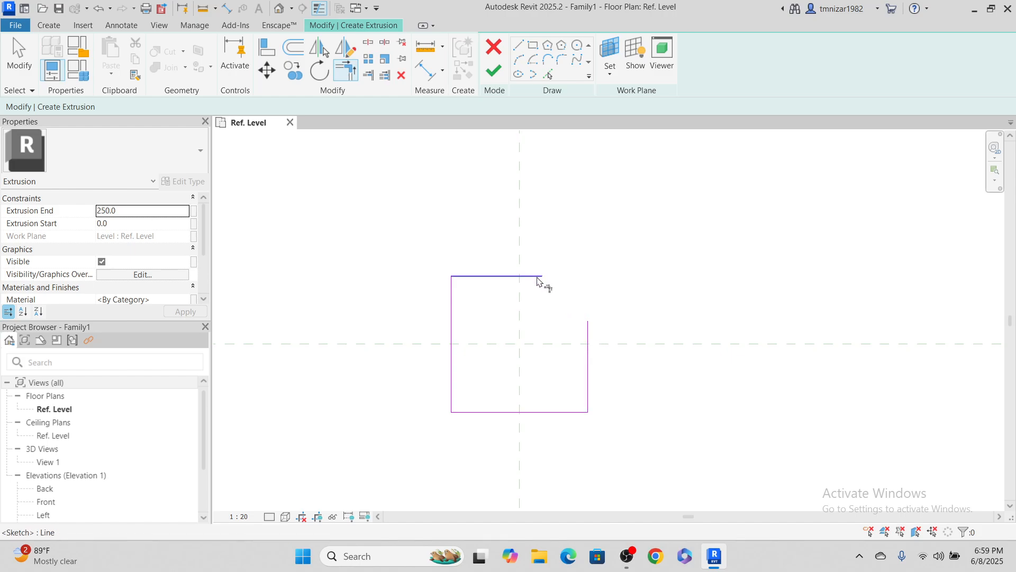
{"action": "left_click", "coordinate": [588, 328]}
{"action": "scroll", "coordinate": [556, 336], "scroll_direction": "down", "scroll_amount": 3}
{"action": "key", "text": "Escape"}
{"action": "key", "text": "Escape"}
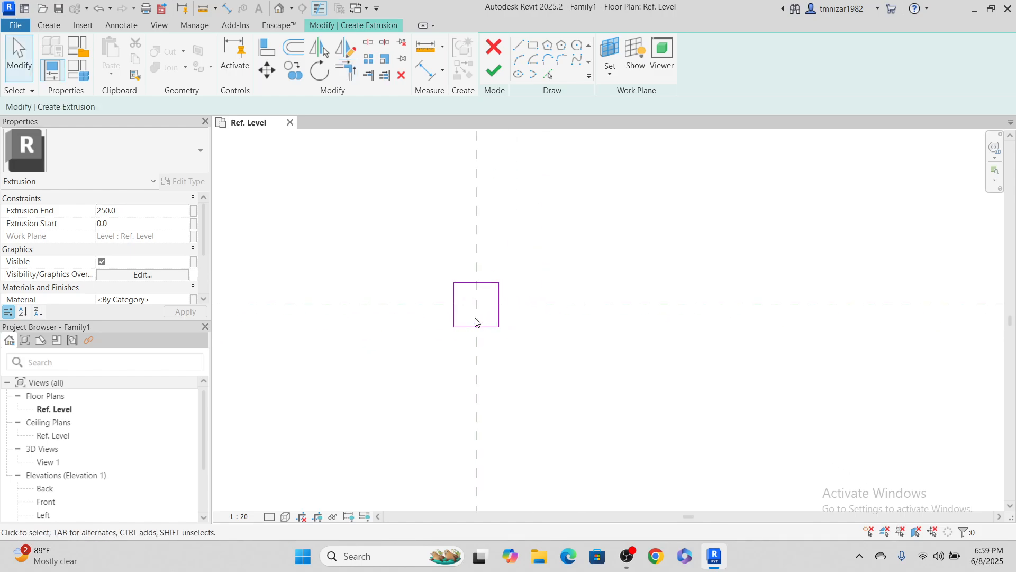
Finish the square extrusion sketch and open the default 3D view.
{"action": "scroll", "coordinate": [475, 321], "scroll_direction": "up", "scroll_amount": 3}
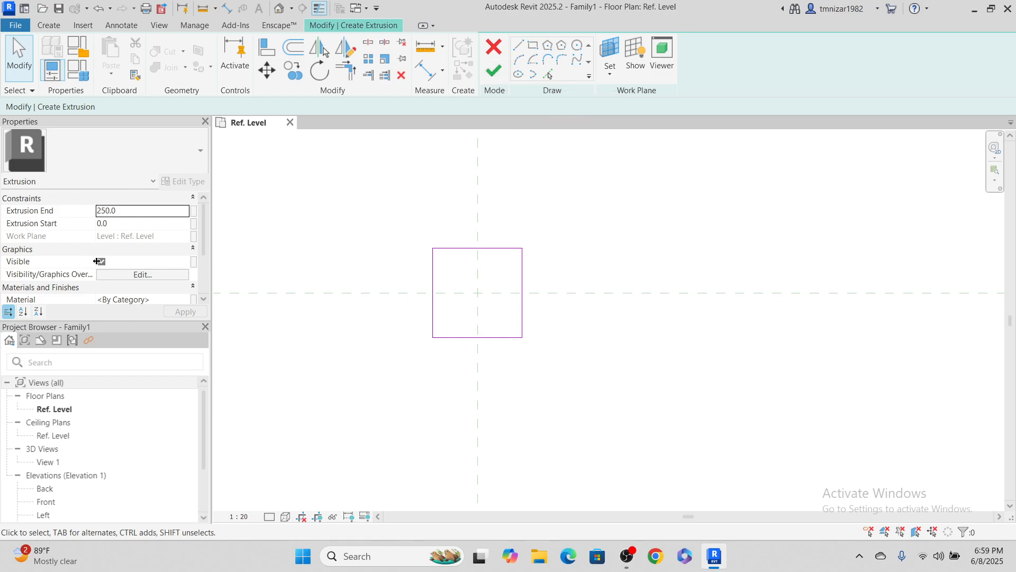
{"action": "left_click", "coordinate": [494, 70]}
{"action": "left_click", "coordinate": [707, 244]}
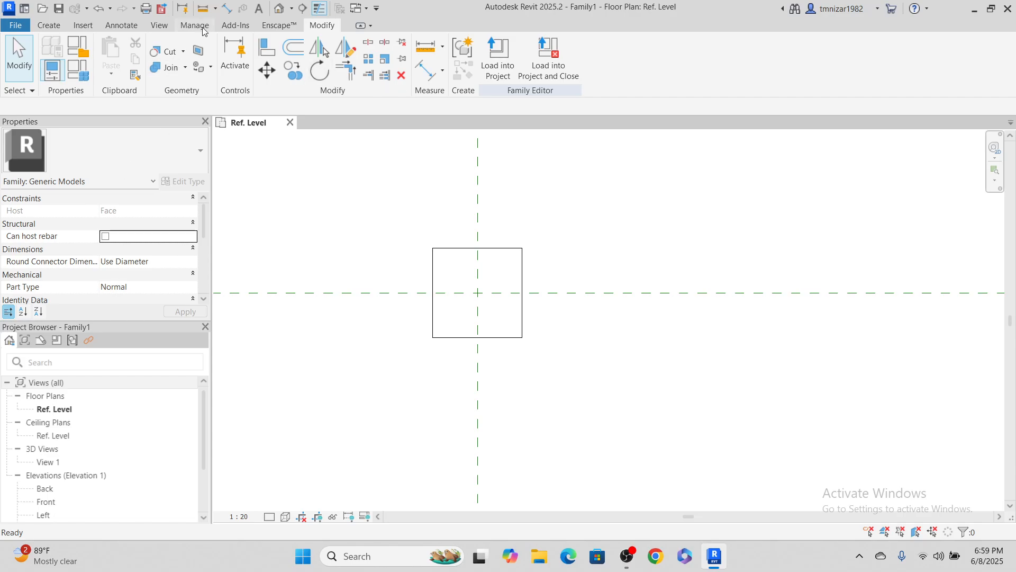
{"action": "left_click", "coordinate": [279, 9]}
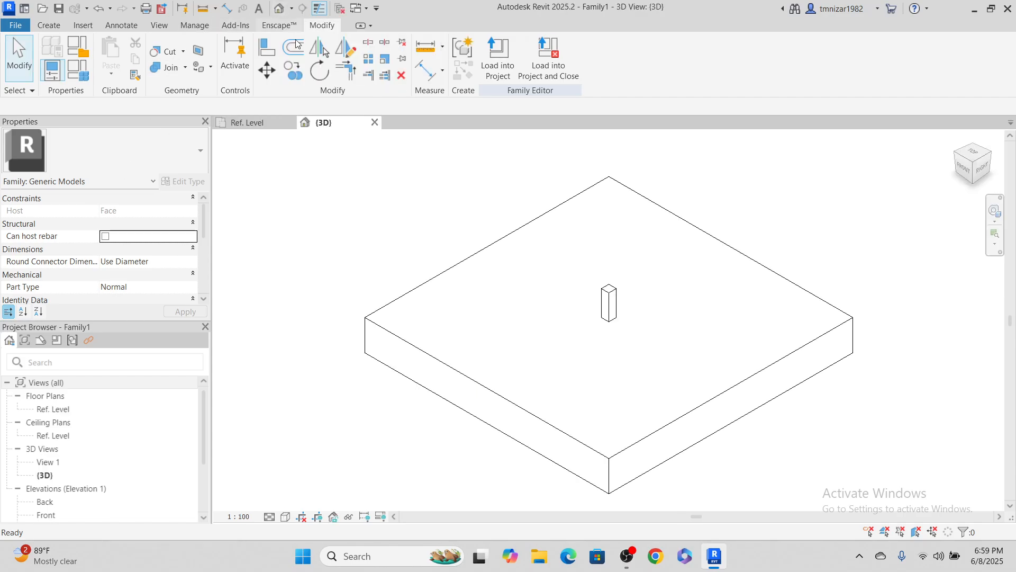
Set the square block's Extrusion End to 50 mm.
{"action": "scroll", "coordinate": [624, 322], "scroll_direction": "up", "scroll_amount": 5}
{"action": "left_click", "coordinate": [598, 286]}
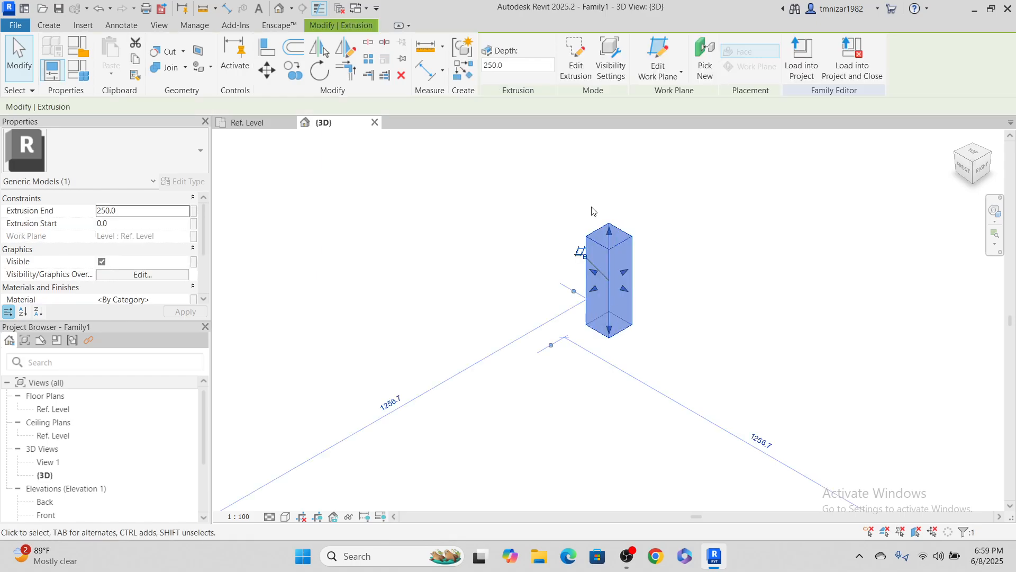
{"action": "left_click", "coordinate": [143, 211]}
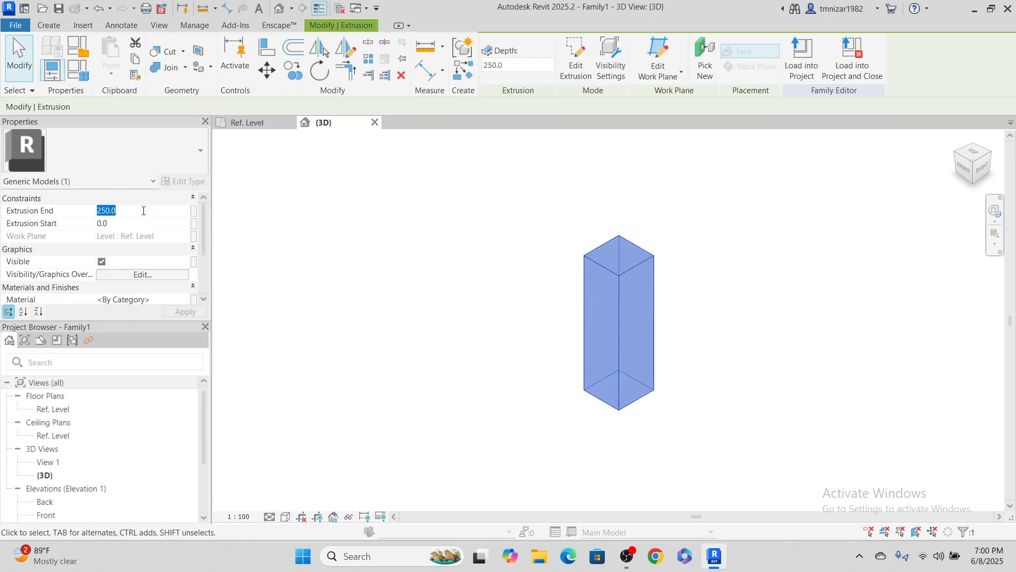
{"action": "type", "text": "50"}
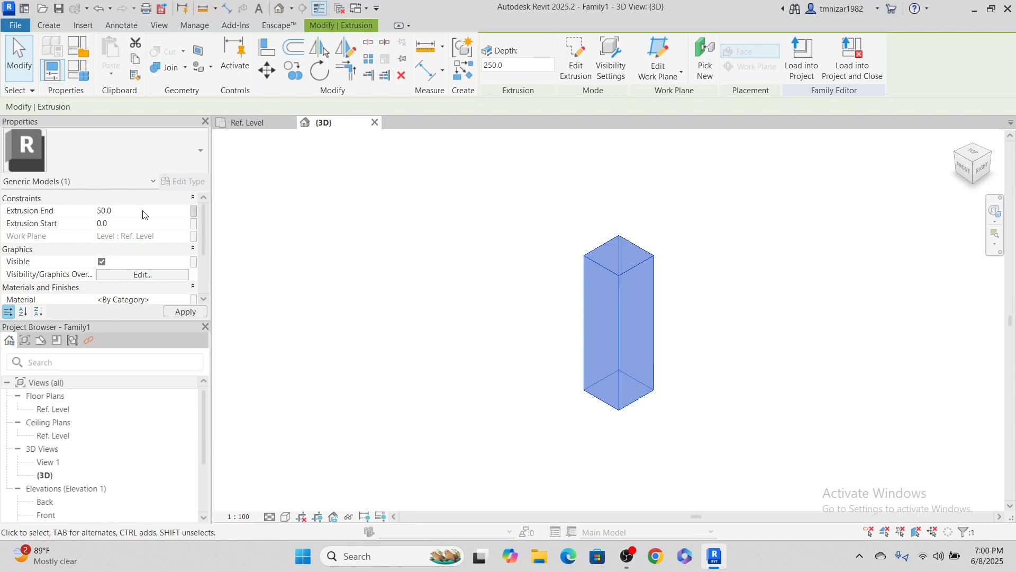
{"action": "key", "text": "Return"}
{"action": "left_click", "coordinate": [888, 351]}
{"action": "scroll", "coordinate": [808, 324], "scroll_direction": "down", "scroll_amount": 1}
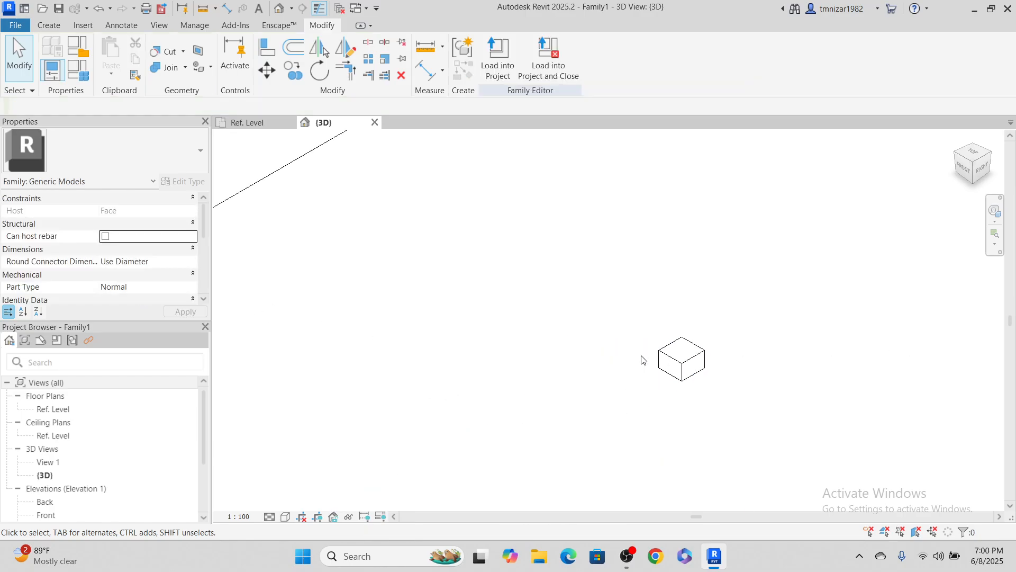
Examine the extruded block and its extrusion properties in the 3D view.
{"action": "left_click", "coordinate": [702, 358]}
{"action": "scroll", "coordinate": [699, 358], "scroll_direction": "up", "scroll_amount": 3}
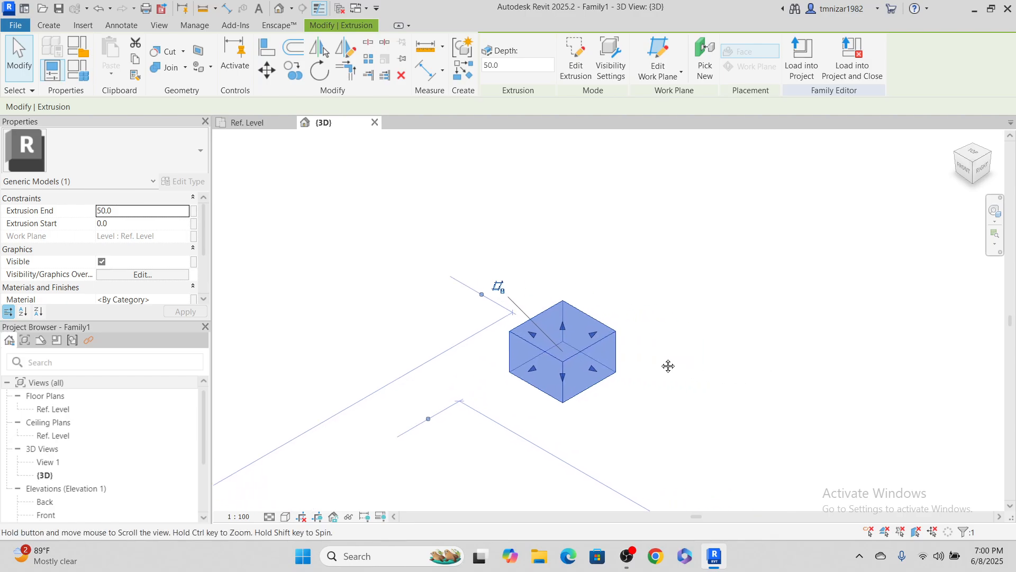
{"action": "left_click", "coordinate": [682, 360]}
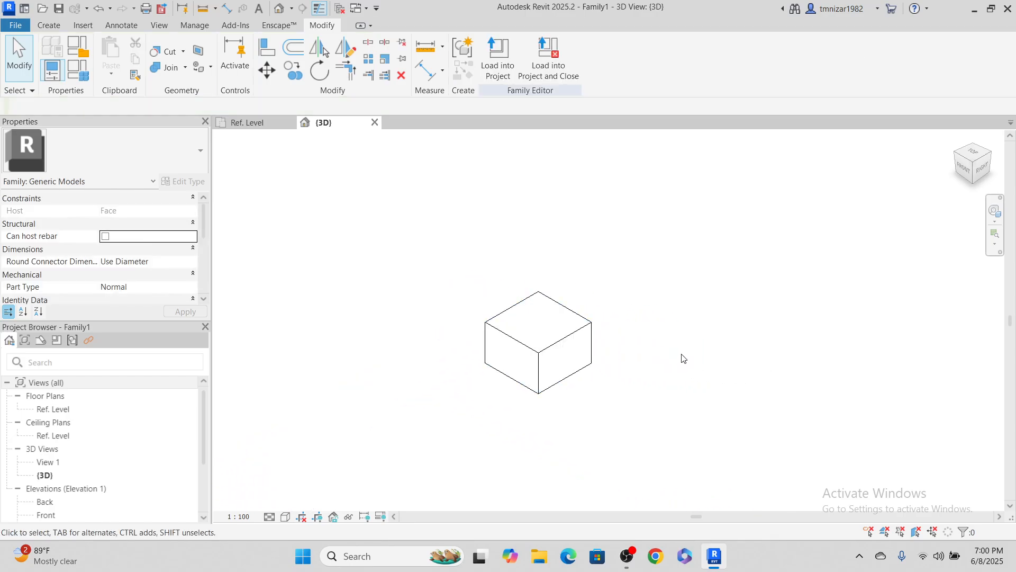
{"action": "left_click", "coordinate": [580, 325]}
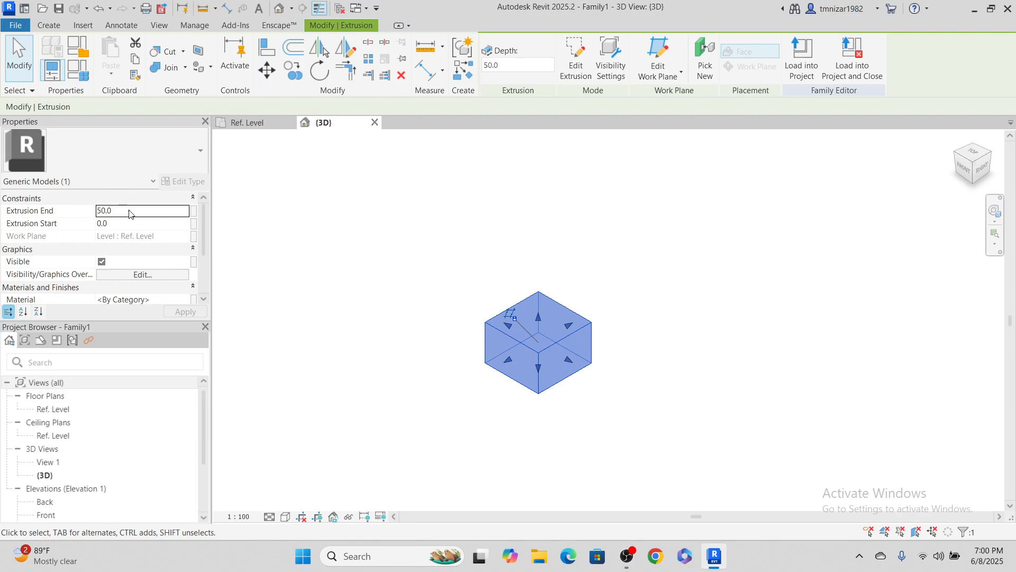
{"action": "left_click", "coordinate": [596, 291]}
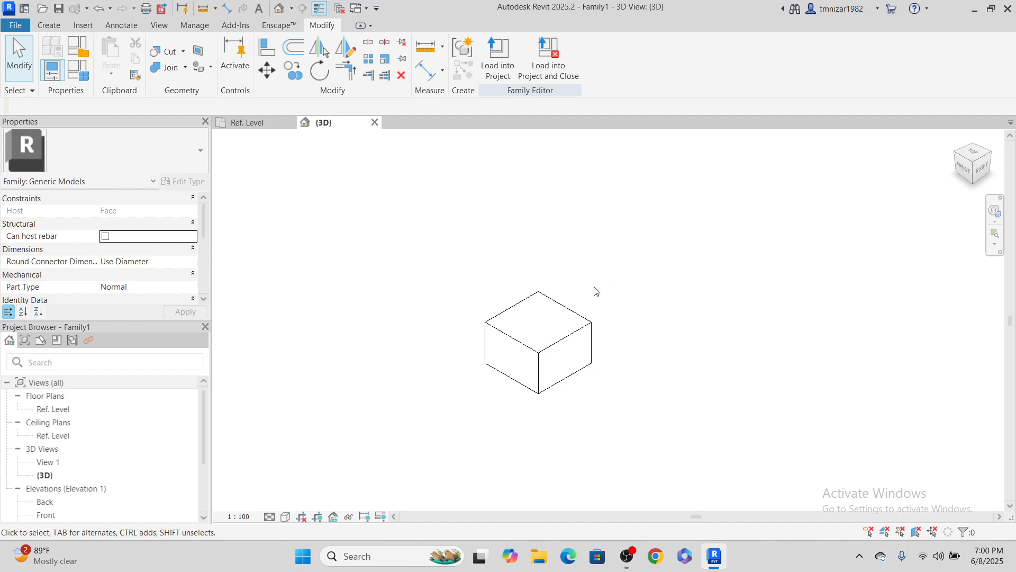
{"action": "left_click", "coordinate": [581, 332]}
{"action": "middle_click_drag", "start_coordinate": [699, 347], "coordinate": [717, 324]}
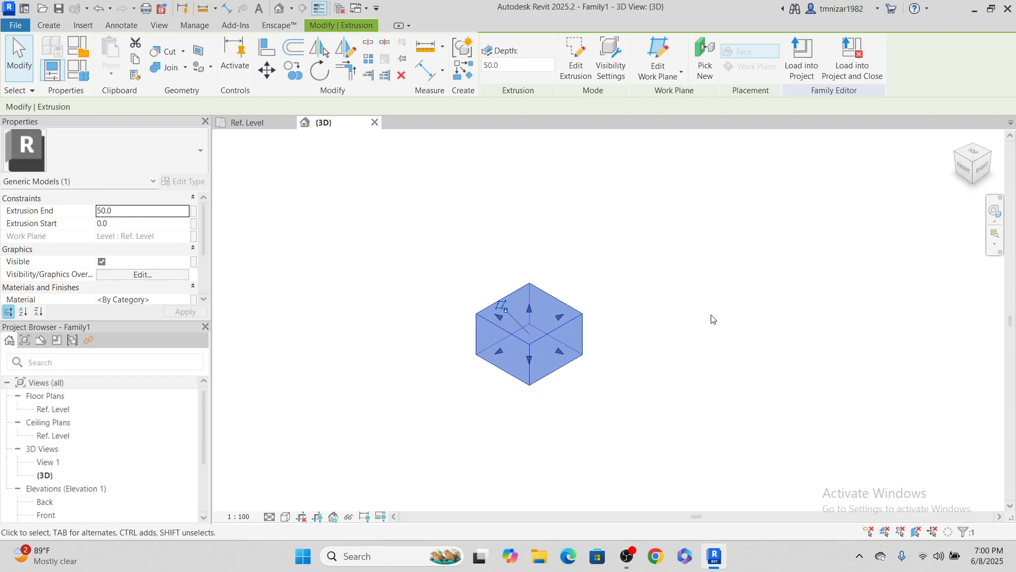
{"action": "left_click", "coordinate": [669, 268]}
{"action": "scroll", "coordinate": [662, 280], "scroll_direction": "down", "scroll_amount": 3}
{"action": "left_click", "coordinate": [624, 315]}
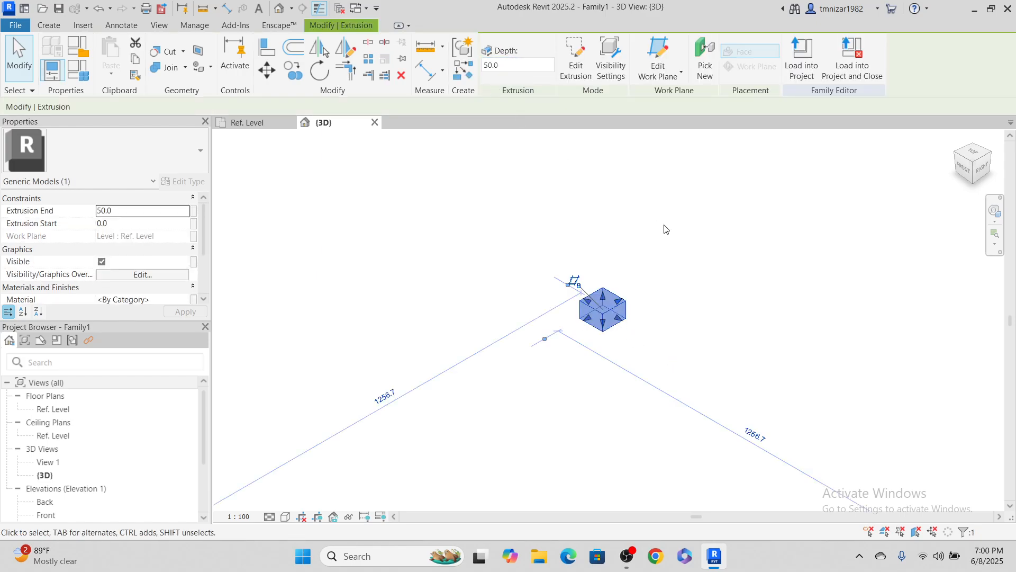
{"action": "scroll", "coordinate": [630, 324], "scroll_direction": "up", "scroll_amount": 3}
{"action": "left_click", "coordinate": [722, 311]}
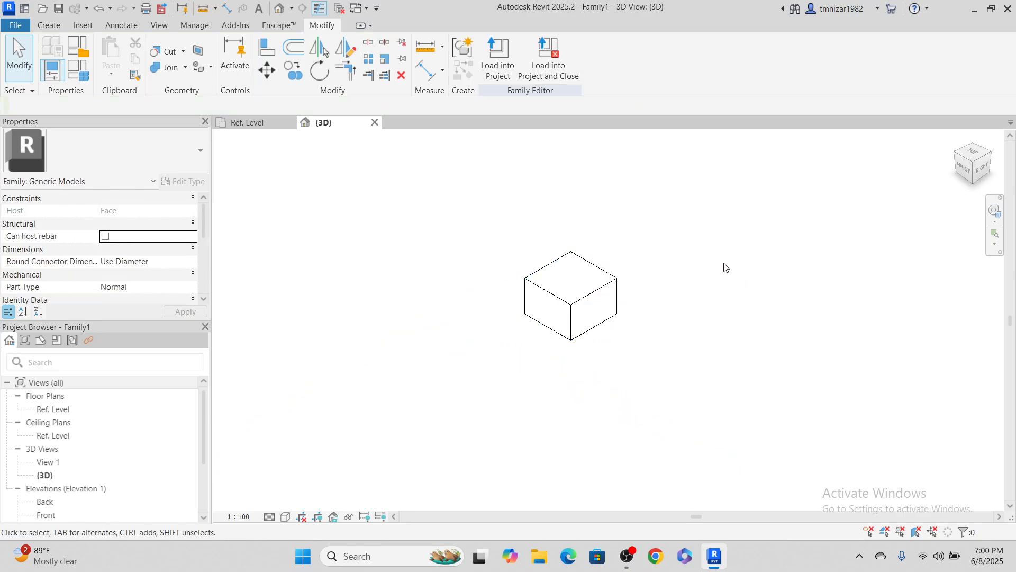
{"action": "middle_click_drag", "start_coordinate": [699, 265], "coordinate": [655, 293]}
{"action": "scroll", "coordinate": [653, 292], "scroll_direction": "down", "scroll_amount": 1}
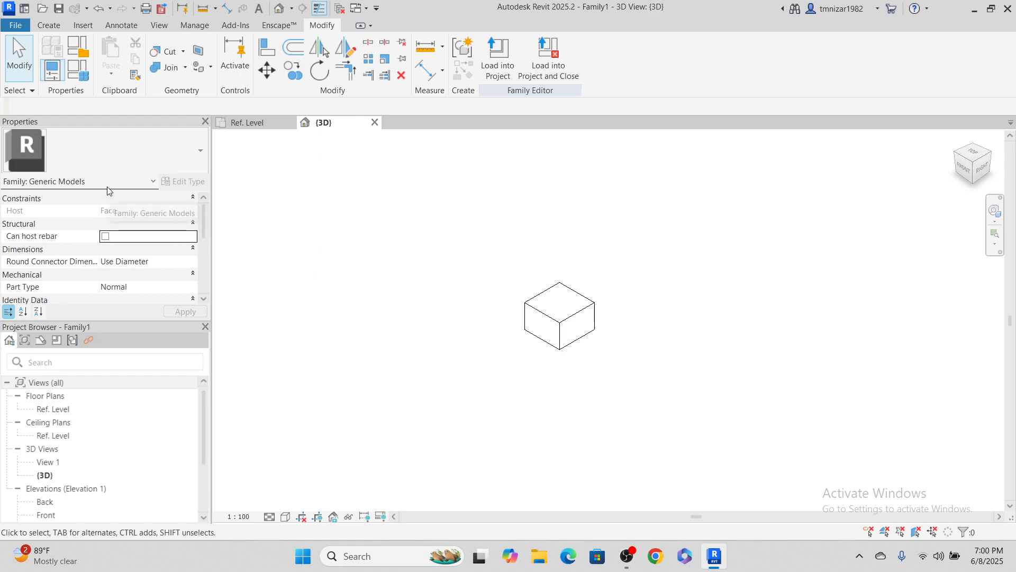
{"action": "scroll", "coordinate": [608, 354], "scroll_direction": "up", "scroll_amount": 2}
{"action": "scroll", "coordinate": [492, 343], "scroll_direction": "up", "scroll_amount": 2}
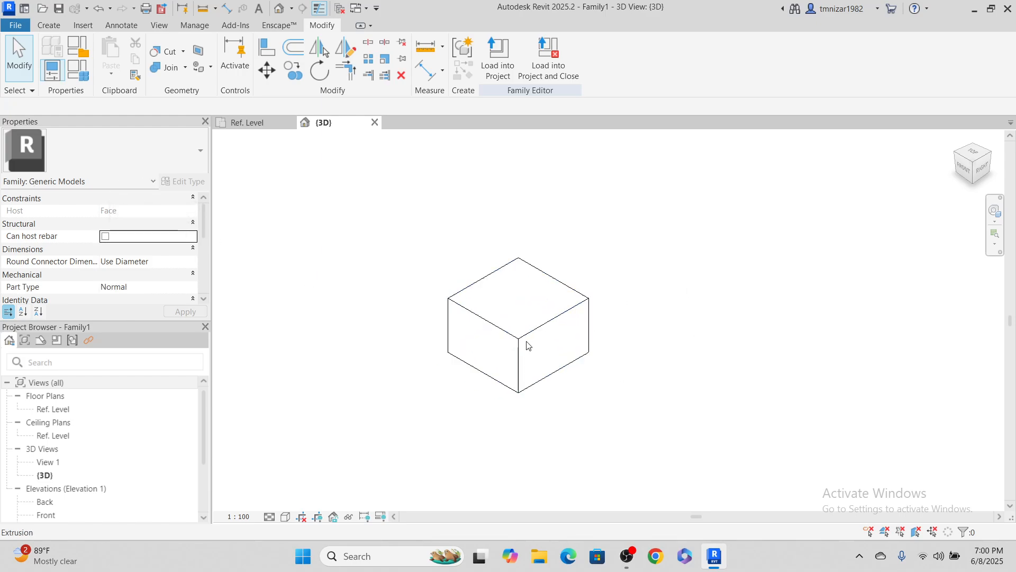
{"action": "left_click", "coordinate": [547, 324]}
{"action": "key", "text": "Escape"}
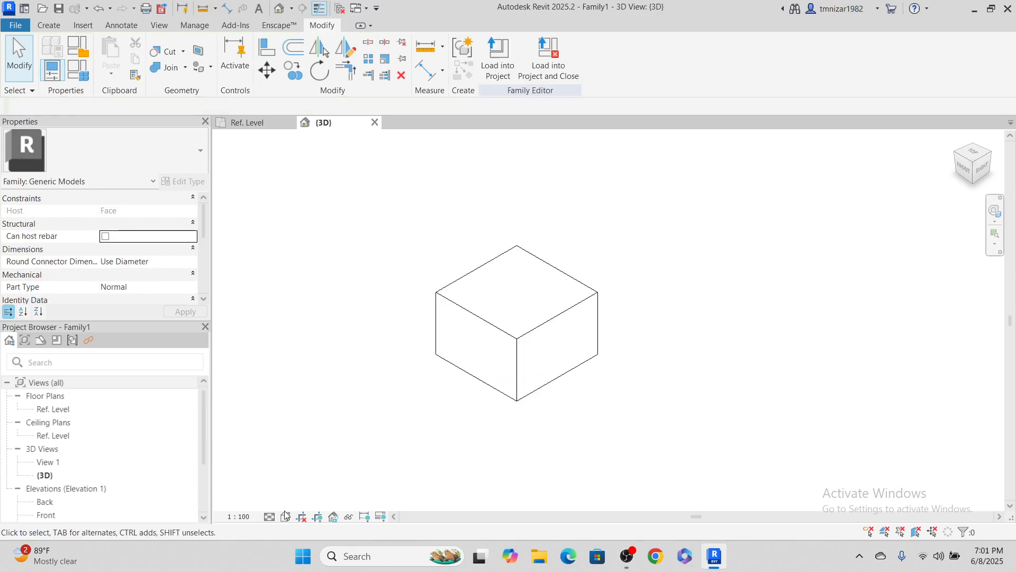
Display the 3D view with the Shaded visual style and Fine detail level.
{"action": "left_click", "coordinate": [285, 517]}
{"action": "left_click", "coordinate": [311, 465]}
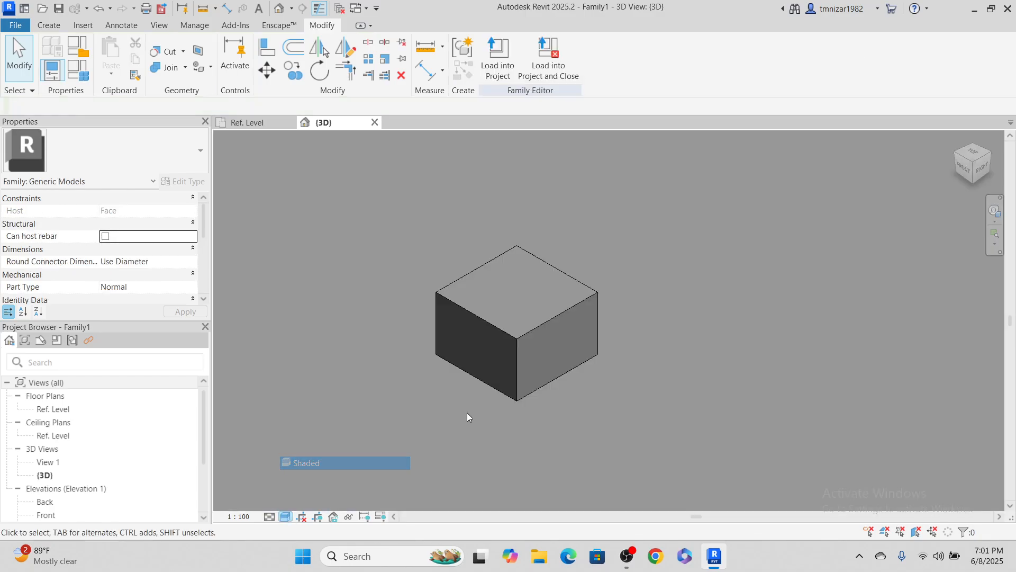
{"action": "scroll", "coordinate": [497, 390], "scroll_direction": "down", "scroll_amount": 5}
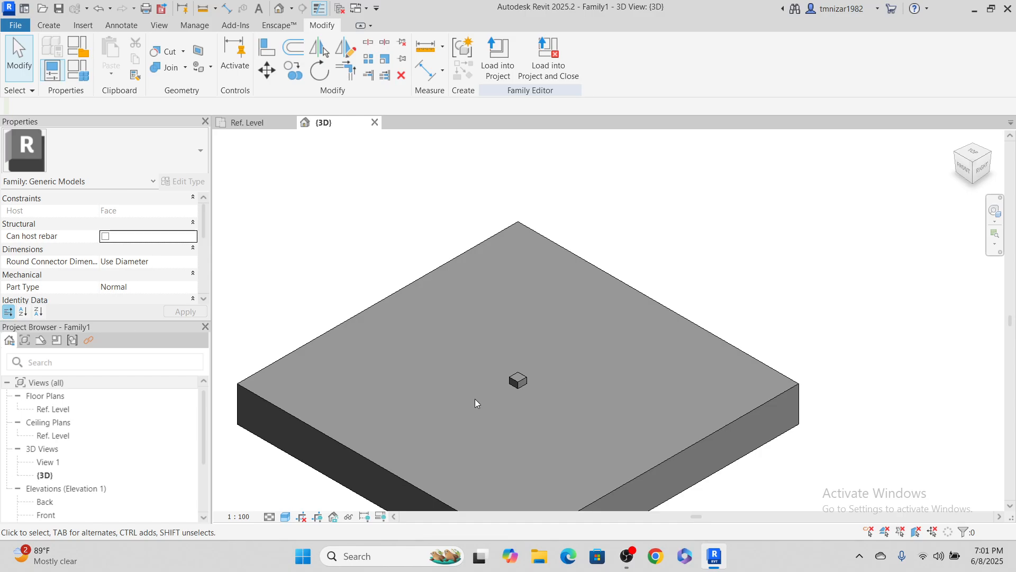
{"action": "left_click", "coordinate": [269, 517]}
{"action": "left_click", "coordinate": [281, 503]}
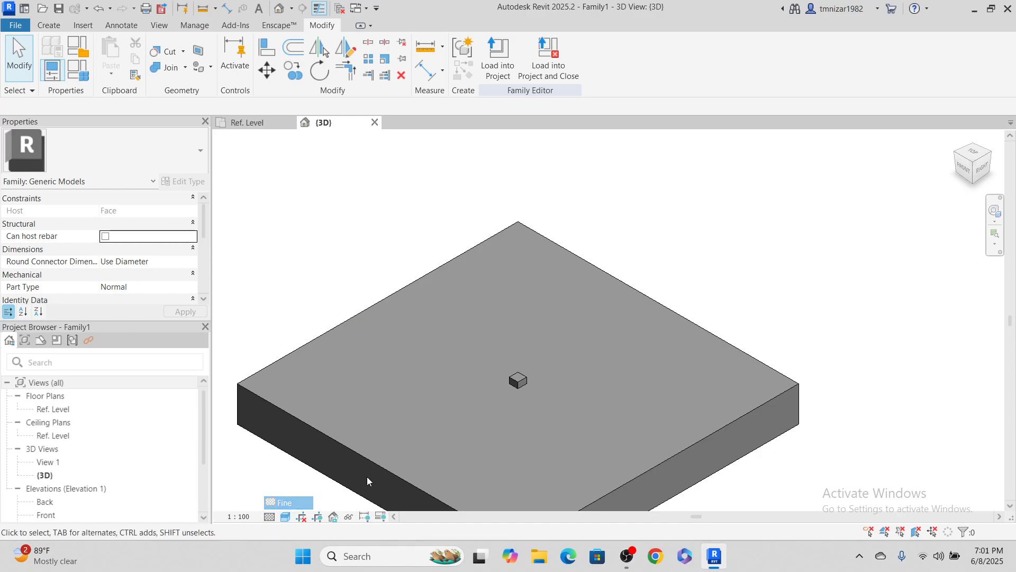
{"action": "scroll", "coordinate": [506, 378], "scroll_direction": "up", "scroll_amount": 5}
{"action": "left_click", "coordinate": [500, 349]}
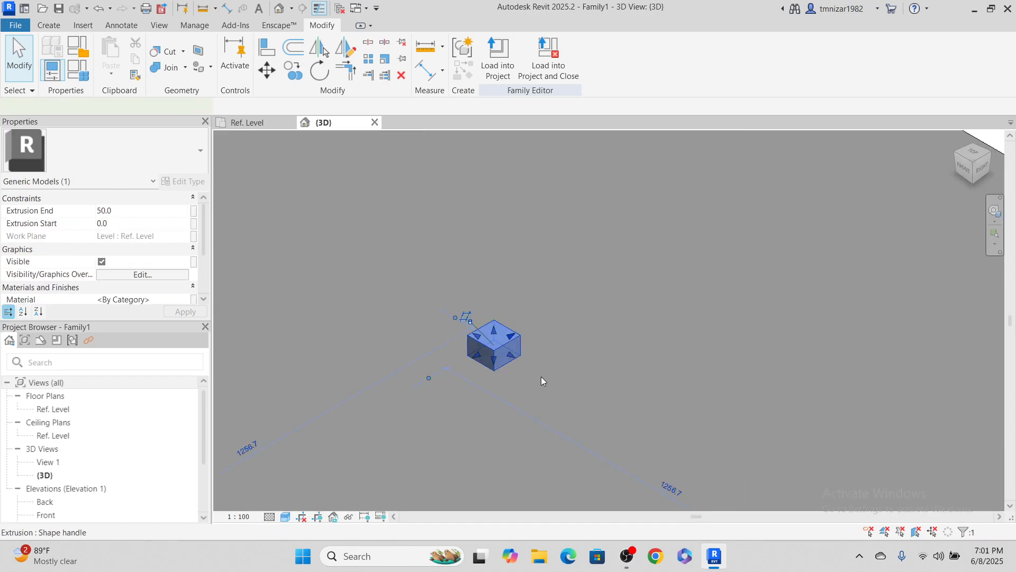
{"action": "left_click", "coordinate": [571, 398]}
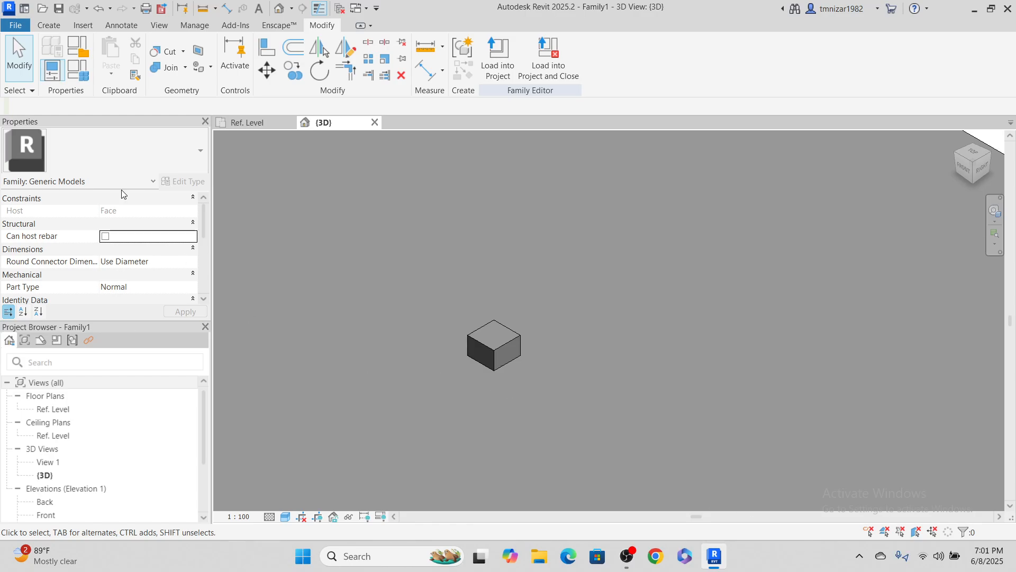
Change the family category to Electrical Fixtures in the family's category and parameter settings.
{"action": "left_click", "coordinate": [78, 49]}
{"action": "scroll", "coordinate": [494, 236], "scroll_direction": "up", "scroll_amount": 3}
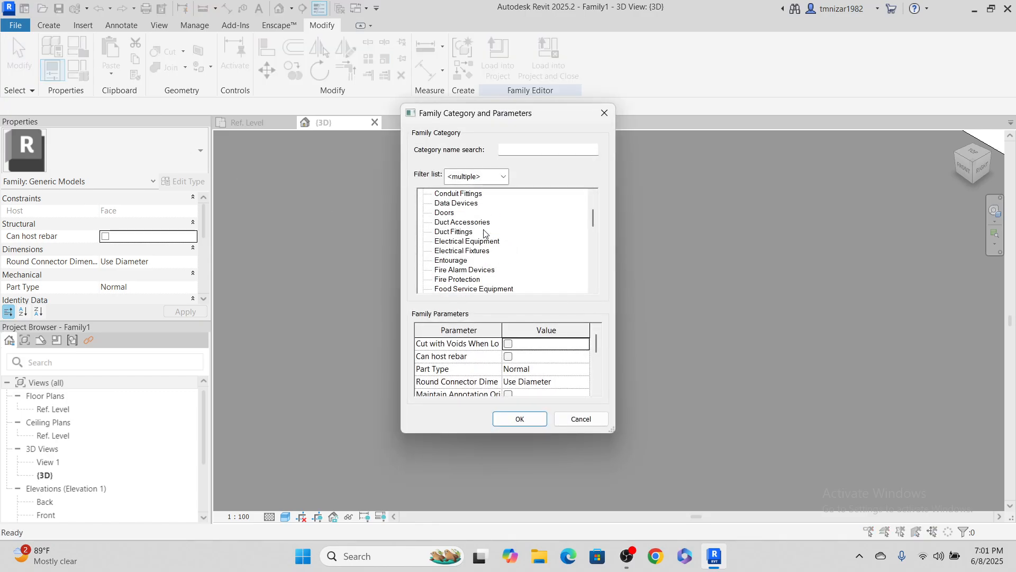
{"action": "scroll", "coordinate": [484, 233], "scroll_direction": "down", "scroll_amount": 2}
{"action": "scroll", "coordinate": [466, 239], "scroll_direction": "down", "scroll_amount": 4}
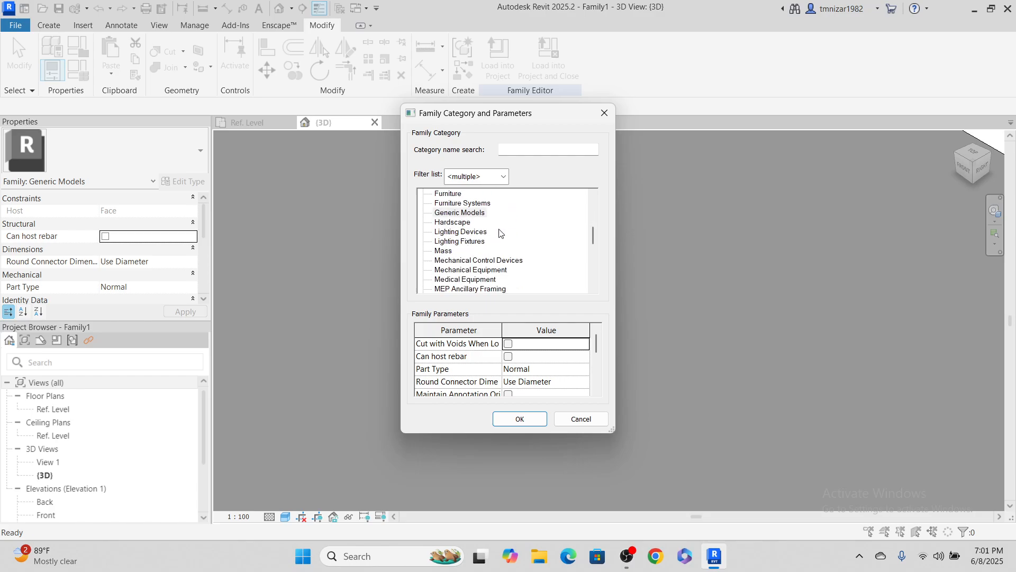
{"action": "left_click_drag", "start_coordinate": [517, 113], "coordinate": [513, 112]}
{"action": "scroll", "coordinate": [446, 277], "scroll_direction": "down", "scroll_amount": 3}
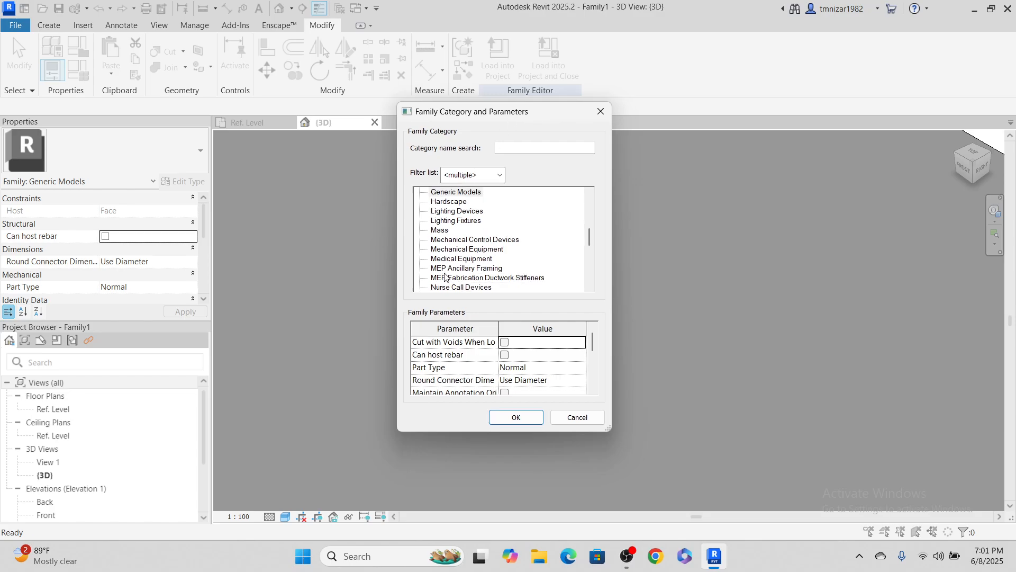
{"action": "scroll", "coordinate": [446, 276], "scroll_direction": "up", "scroll_amount": 3}
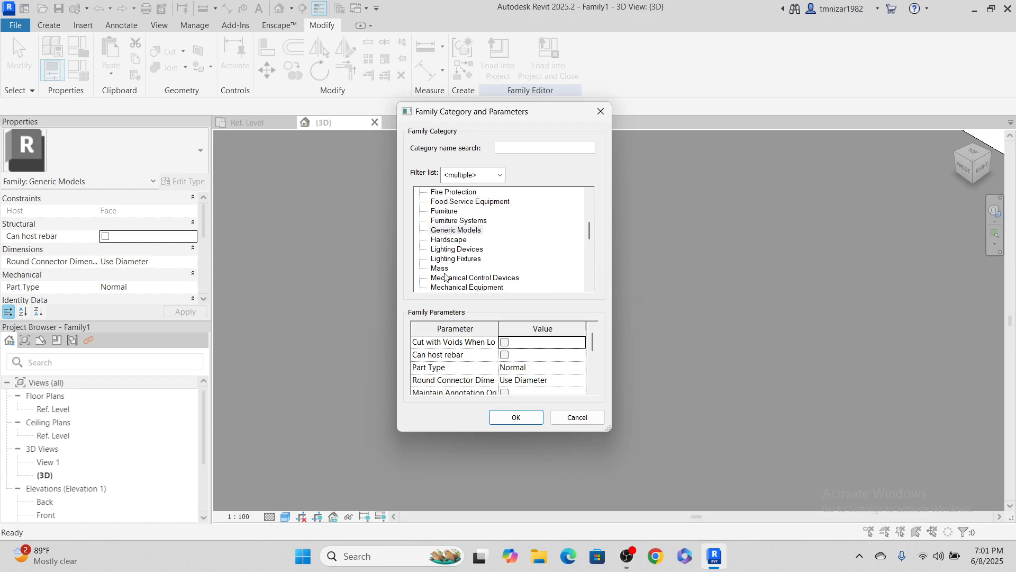
{"action": "scroll", "coordinate": [446, 276], "scroll_direction": "down", "scroll_amount": 3}
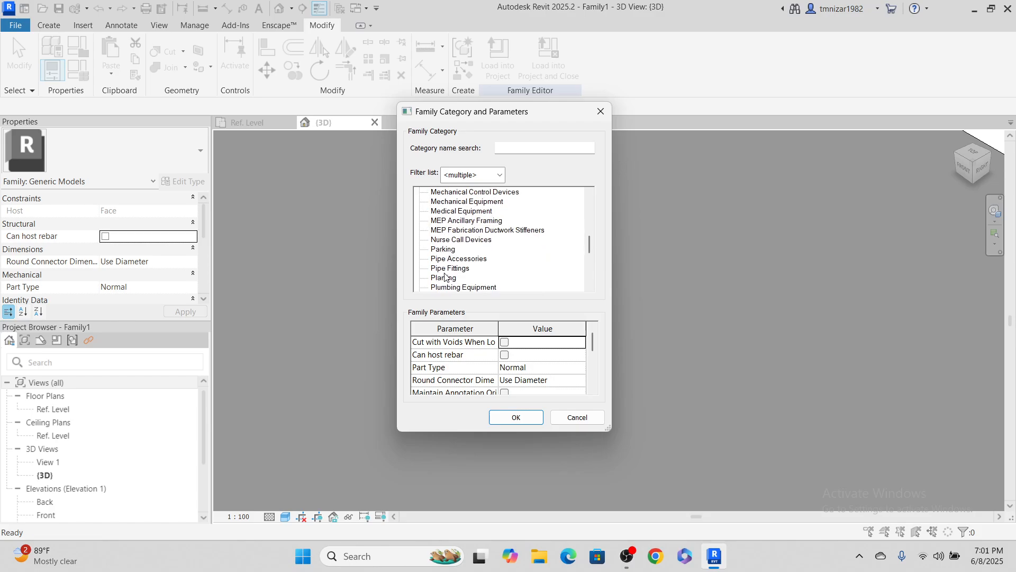
{"action": "scroll", "coordinate": [446, 276], "scroll_direction": "down", "scroll_amount": 6}
{"action": "scroll", "coordinate": [445, 276], "scroll_direction": "up", "scroll_amount": 2}
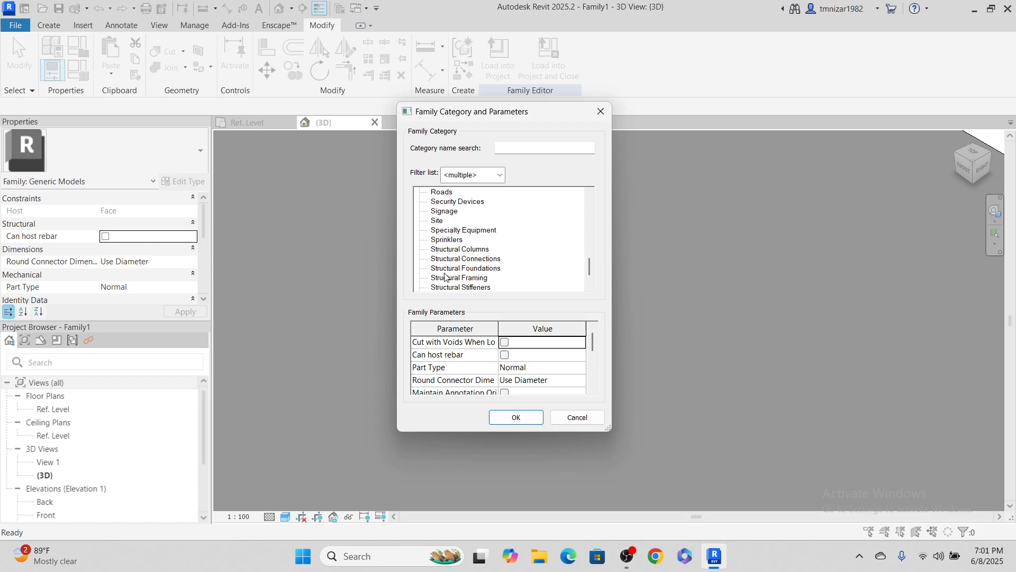
{"action": "scroll", "coordinate": [446, 276], "scroll_direction": "up", "scroll_amount": 8}
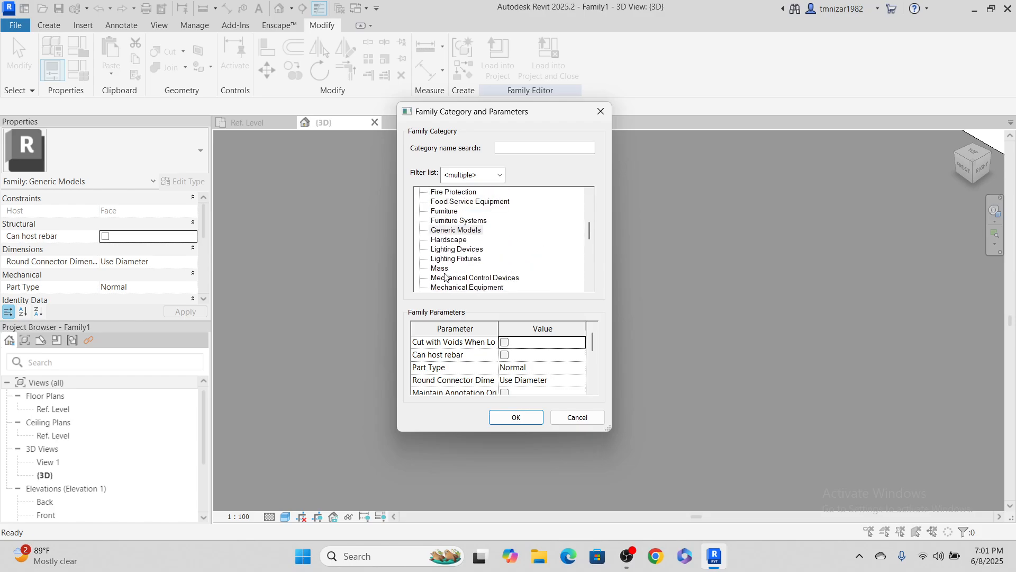
{"action": "scroll", "coordinate": [446, 276], "scroll_direction": "up", "scroll_amount": 2}
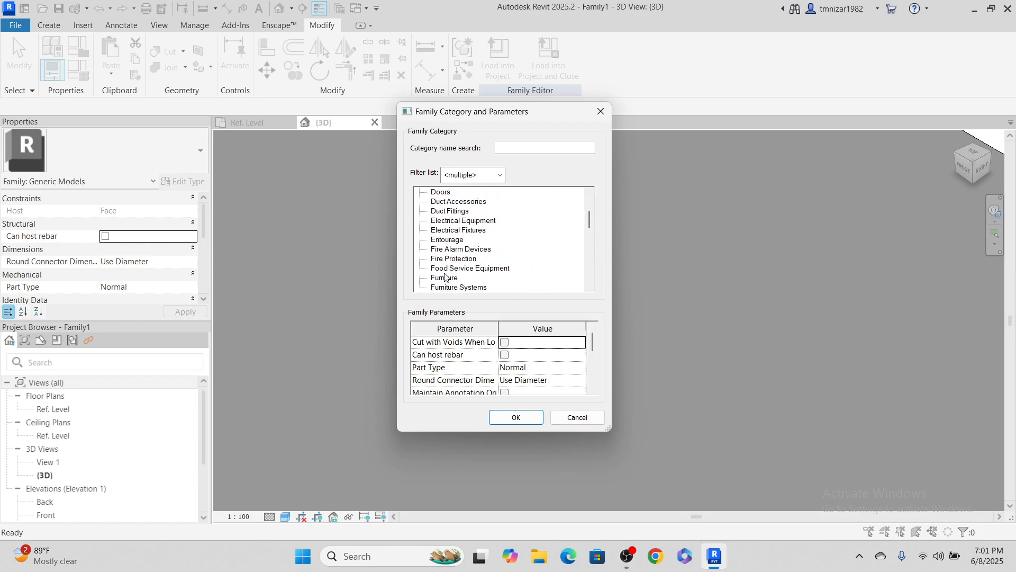
{"action": "left_click", "coordinate": [480, 231]}
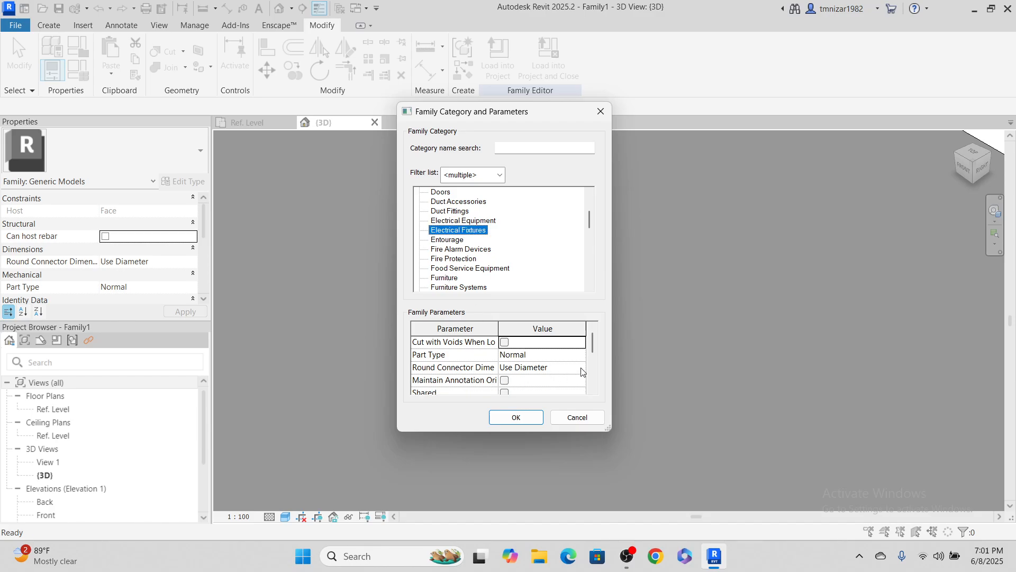
{"action": "left_click_drag", "start_coordinate": [498, 328], "coordinate": [527, 327]}
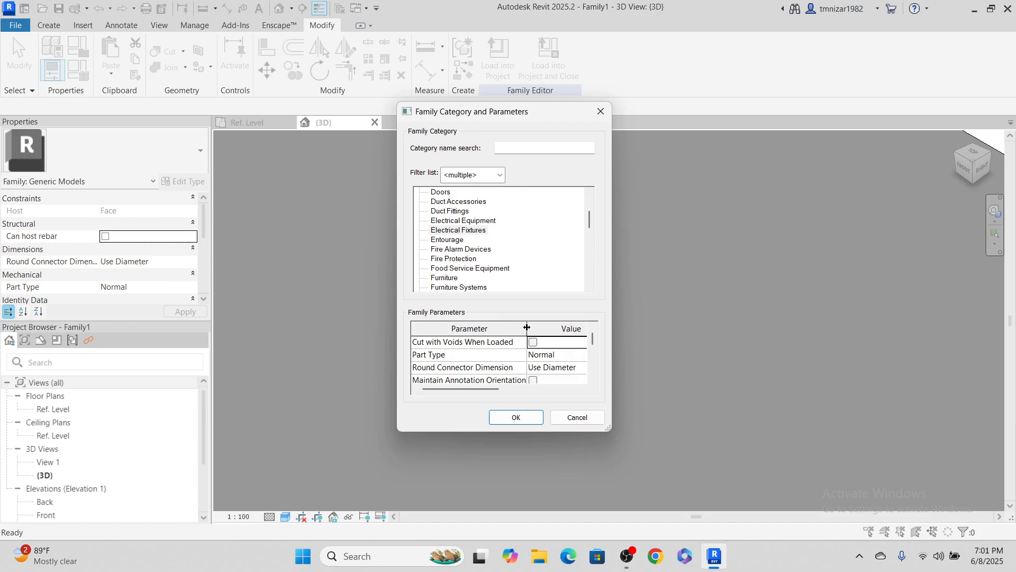
{"action": "scroll", "coordinate": [556, 349], "scroll_direction": "down", "scroll_amount": 1}
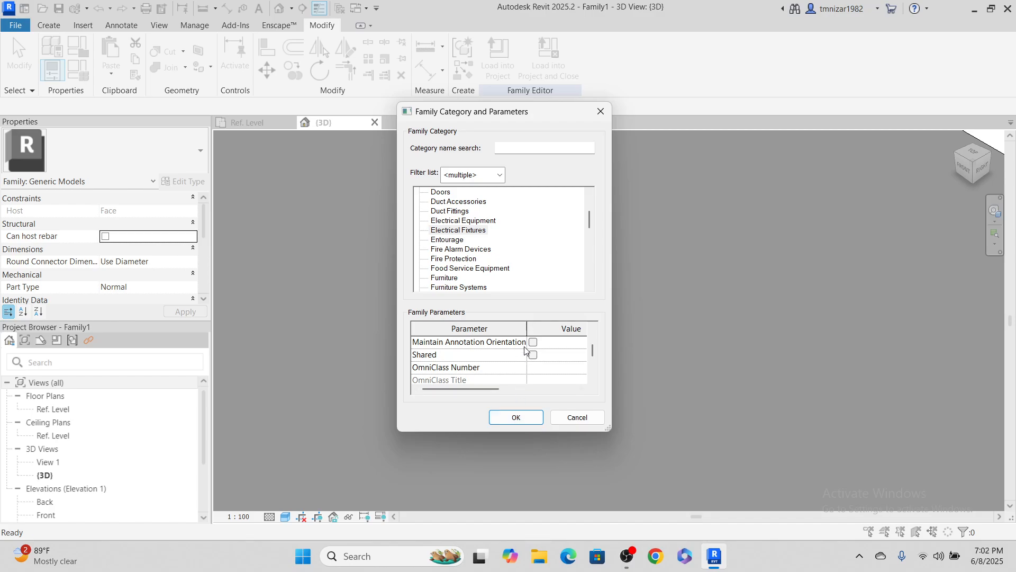
{"action": "left_click", "coordinate": [523, 423]}
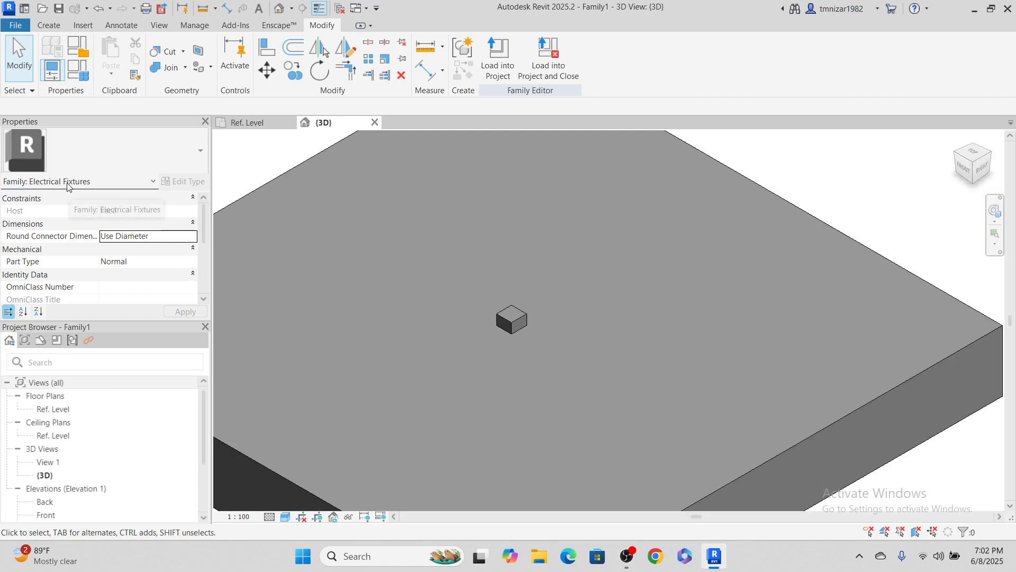
{"action": "left_click", "coordinate": [516, 321]}
{"action": "middle_click_drag", "start_coordinate": [653, 370], "coordinate": [692, 438]}
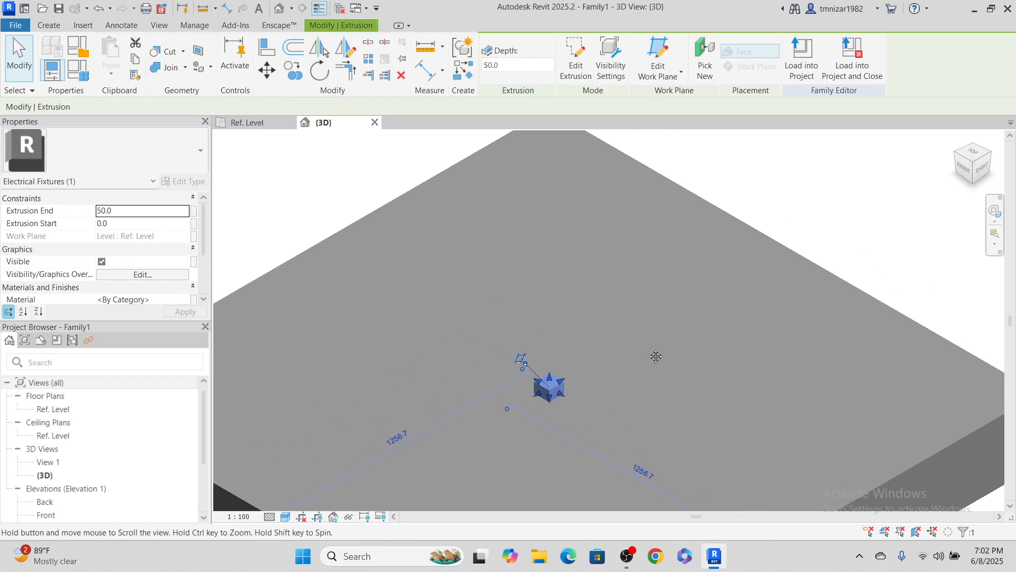
{"action": "key", "text": "Escape"}
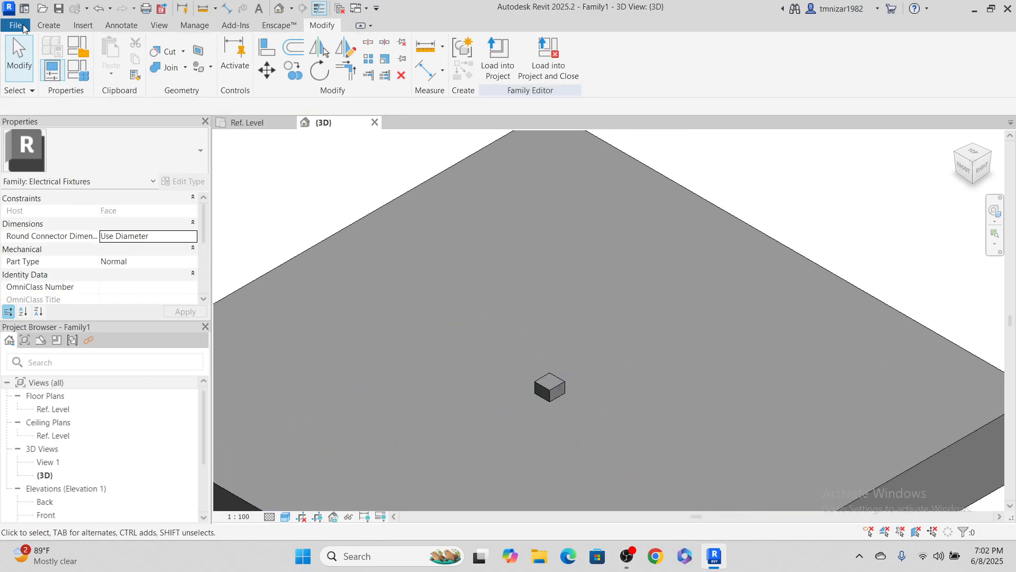
{"action": "left_click", "coordinate": [48, 25]}
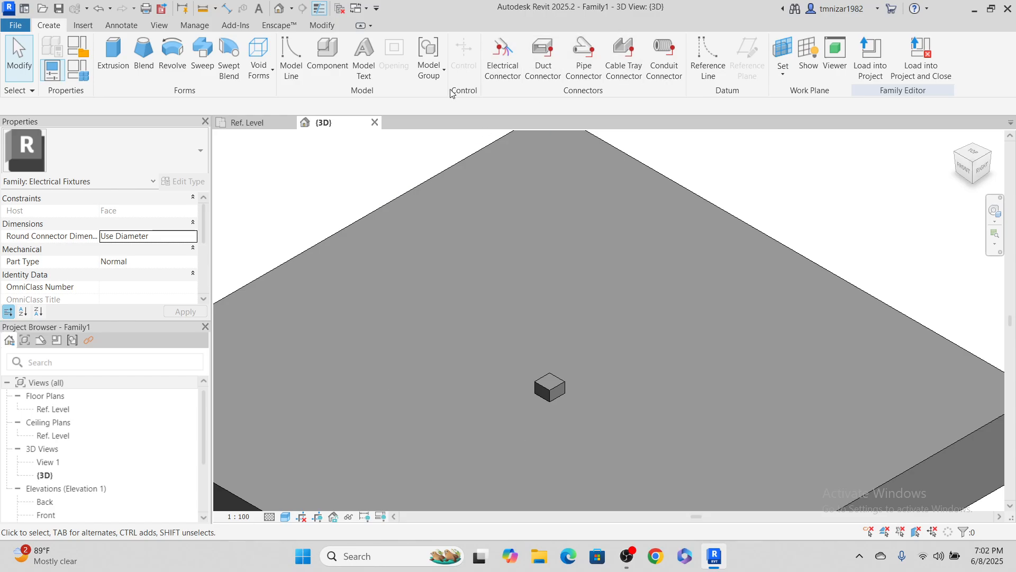
{"action": "left_click", "coordinate": [500, 60]}
{"action": "key", "text": "Escape"}
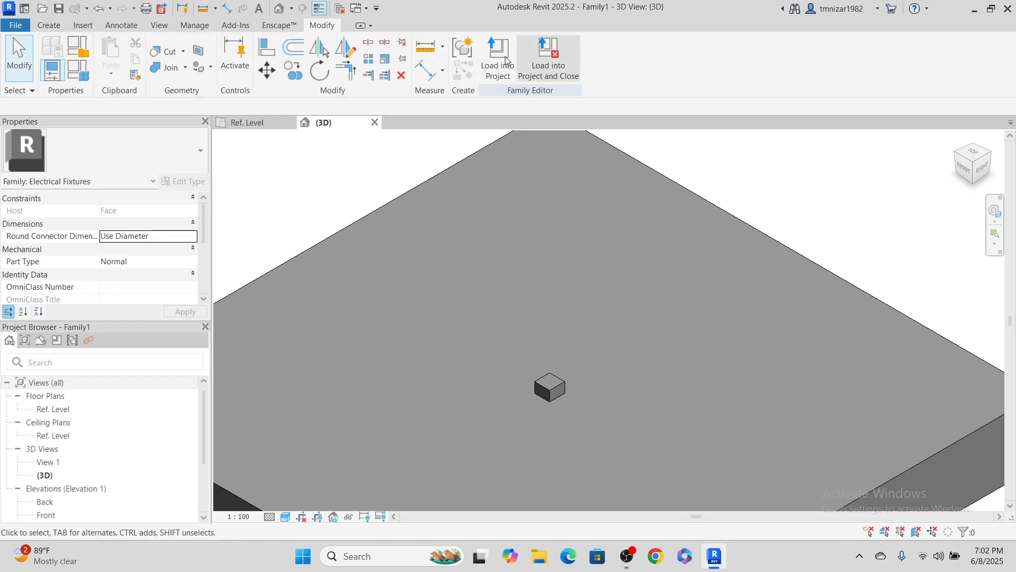
{"action": "left_click", "coordinate": [49, 25]}
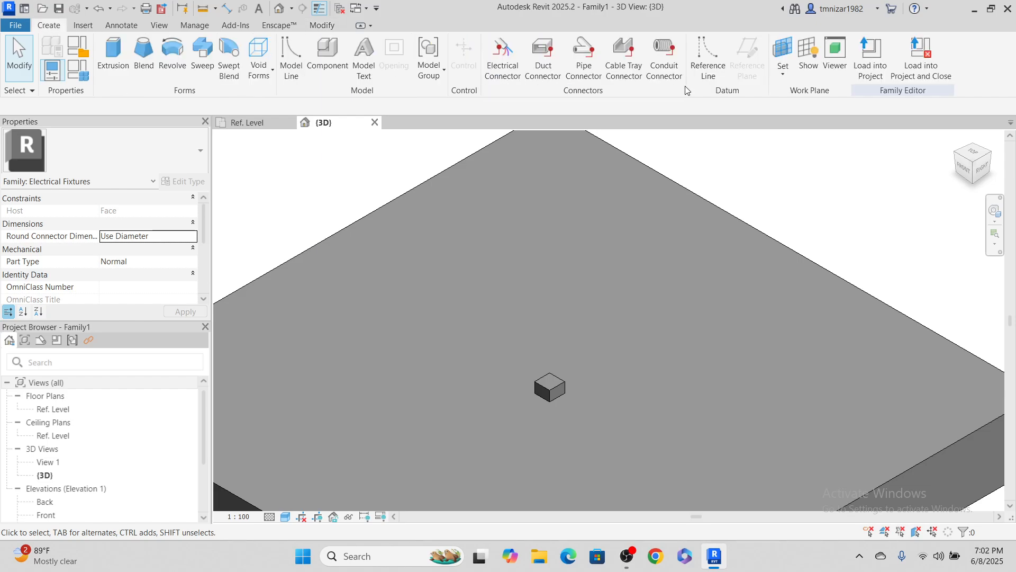
{"action": "left_click", "coordinate": [509, 71]}
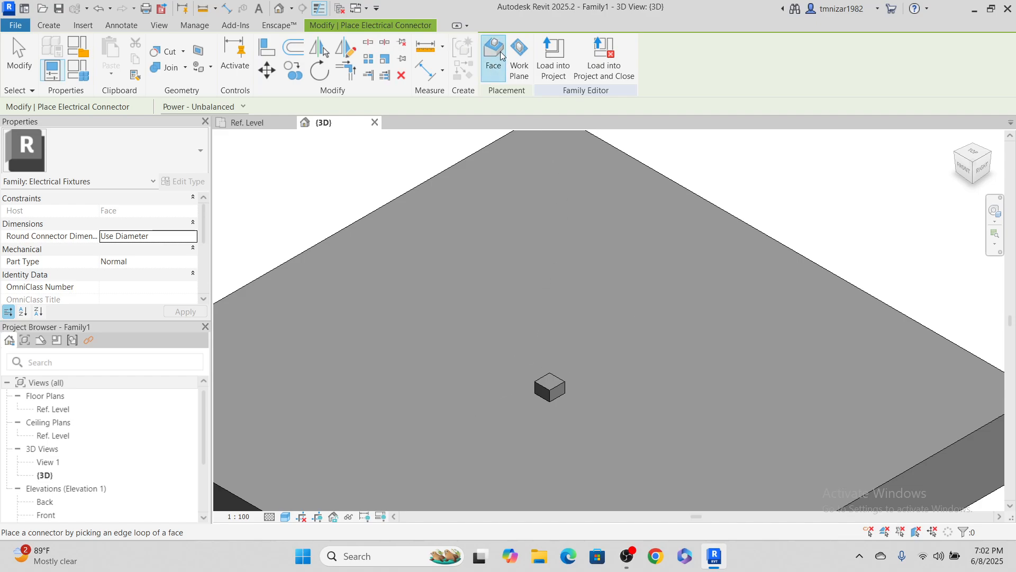
{"action": "scroll", "coordinate": [561, 445], "scroll_direction": "up", "scroll_amount": 2}
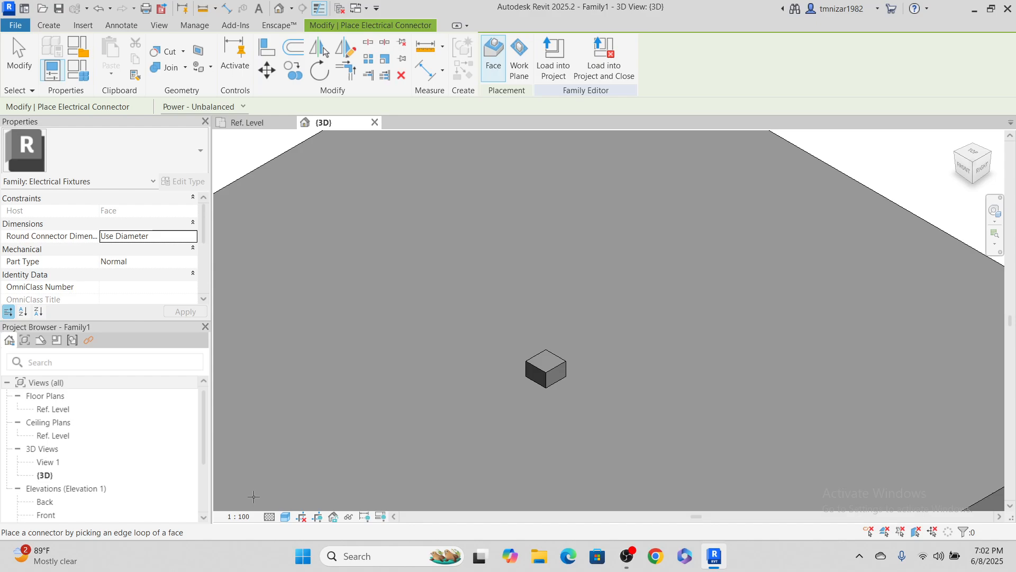
{"action": "key", "text": "Escape"}
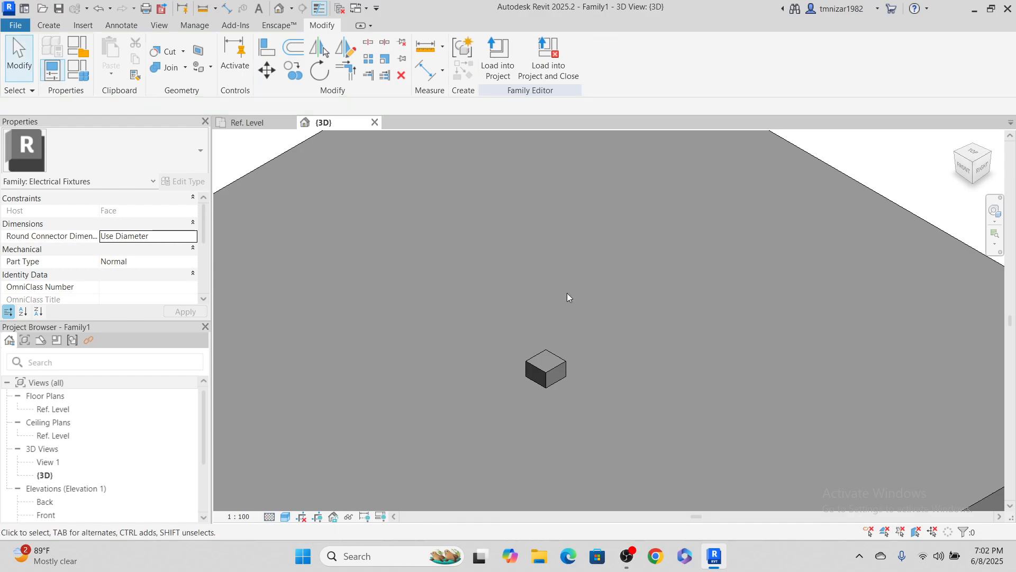
Display the 3D view with the Hidden Line visual style.
{"action": "left_click", "coordinate": [285, 516]}
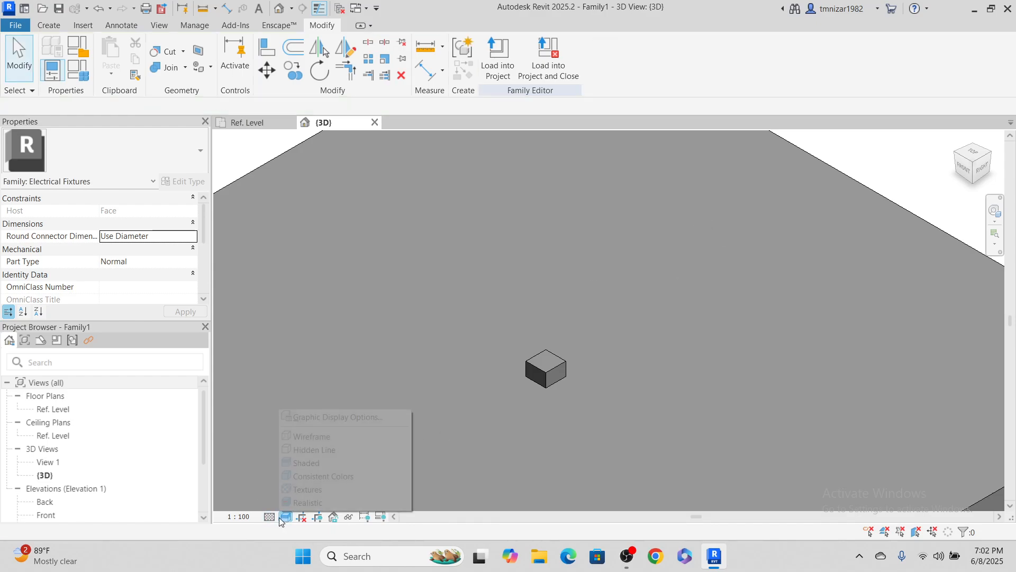
{"action": "left_click", "coordinate": [318, 449]}
{"action": "scroll", "coordinate": [456, 286], "scroll_direction": "down", "scroll_amount": 4}
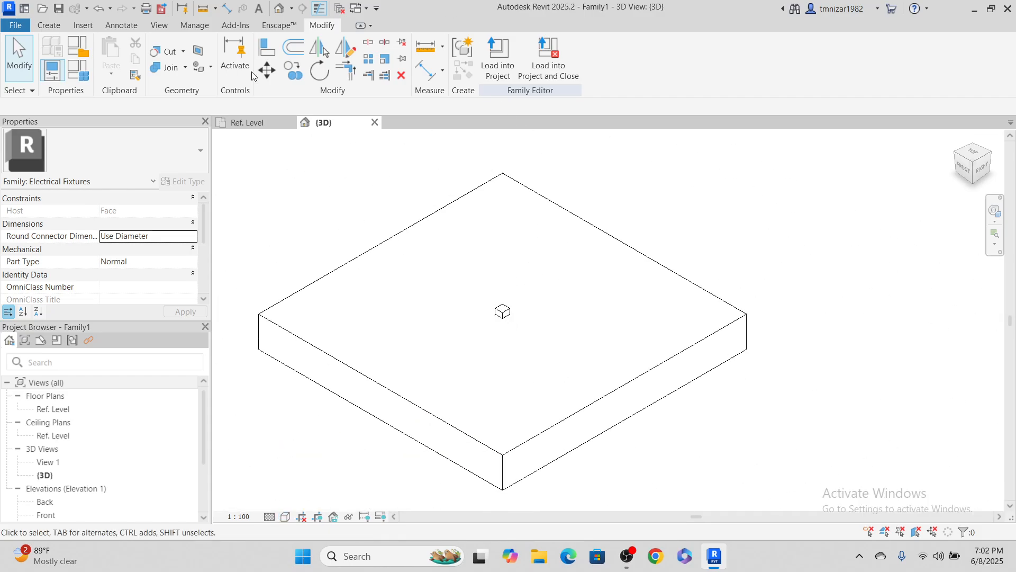
Place a Power - Unbalanced electrical connector on the block's upper face and select it with its full property list shown.
{"action": "left_click", "coordinate": [48, 25]}
{"action": "left_click", "coordinate": [503, 69]}
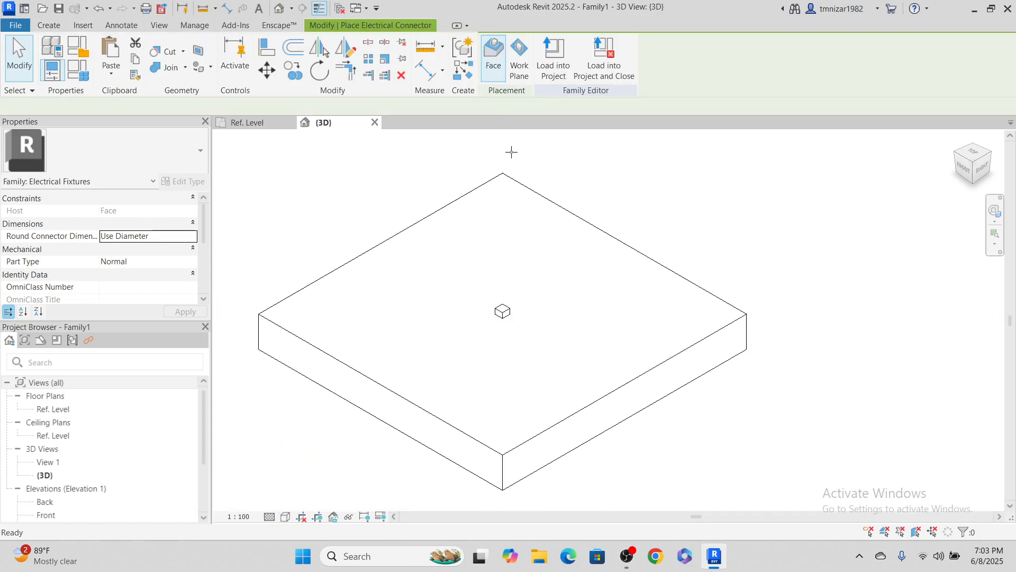
{"action": "scroll", "coordinate": [503, 311], "scroll_direction": "up", "scroll_amount": 5}
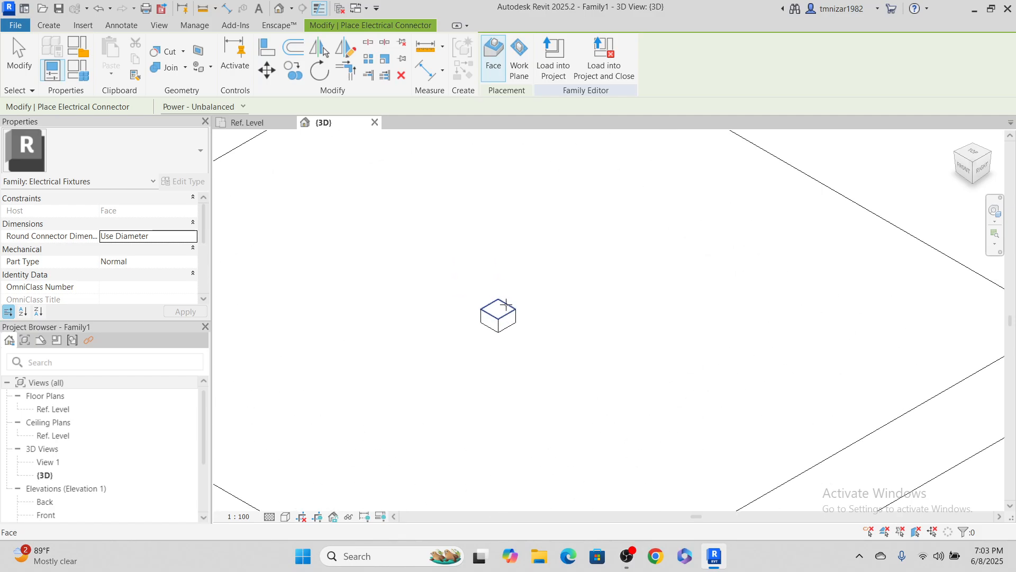
{"action": "left_click", "coordinate": [598, 260]}
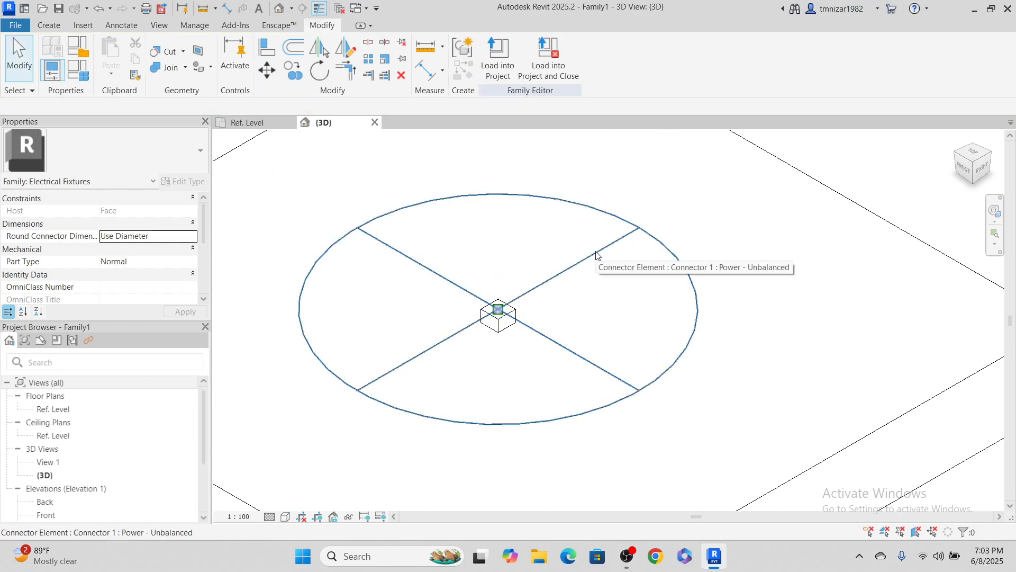
{"action": "left_click", "coordinate": [597, 256]}
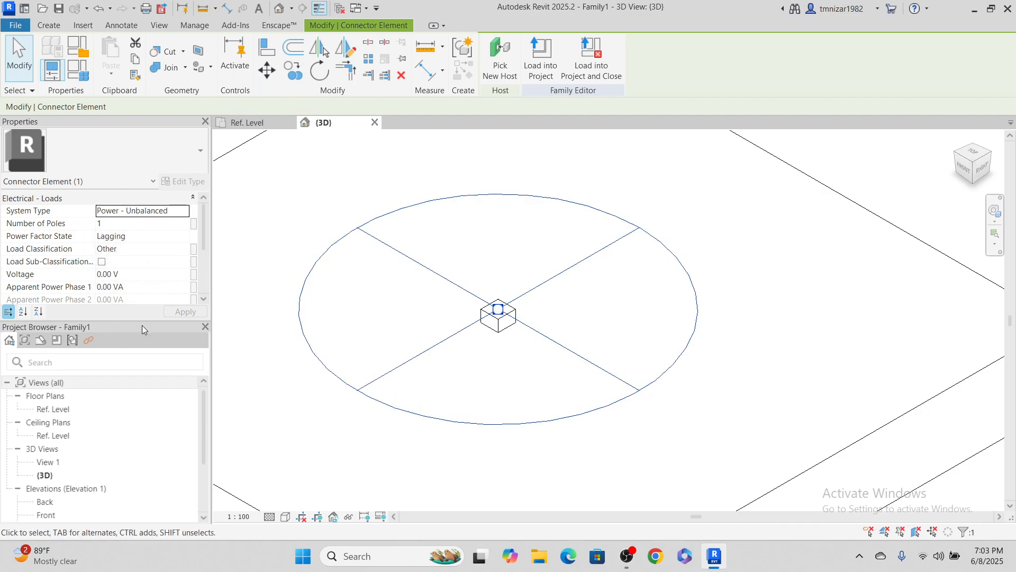
{"action": "left_click_drag", "start_coordinate": [152, 321], "coordinate": [151, 412]}
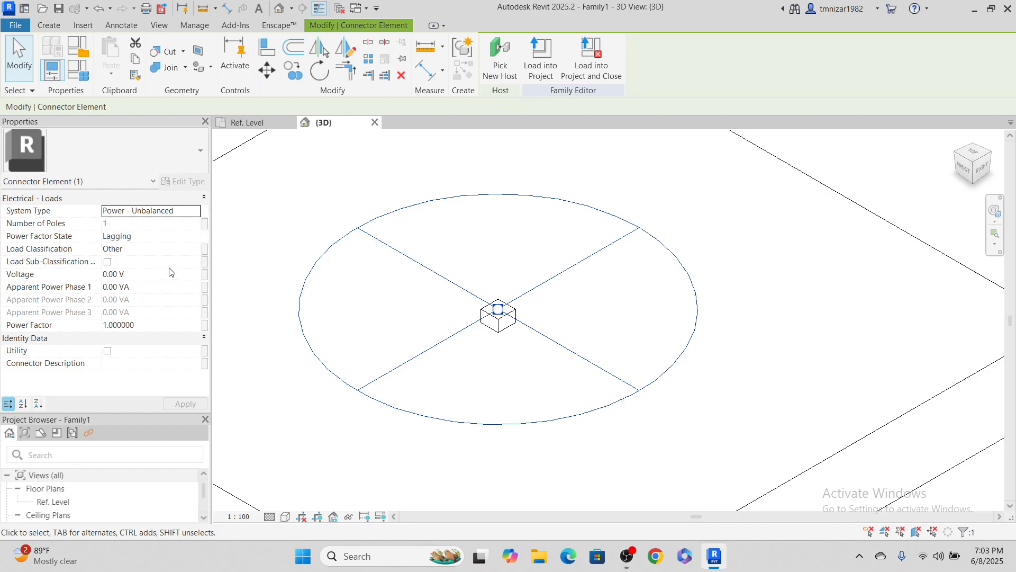
Try Power - Balanced as the connector's System Type and set it back to Power - Unbalanced.
{"action": "left_click", "coordinate": [194, 211]}
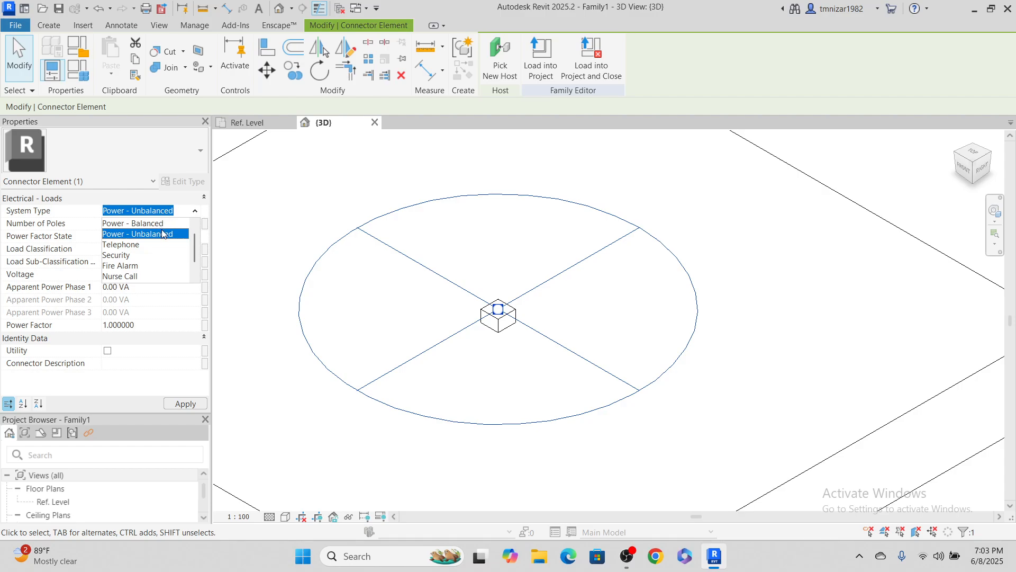
{"action": "scroll", "coordinate": [140, 249], "scroll_direction": "down", "scroll_amount": 1}
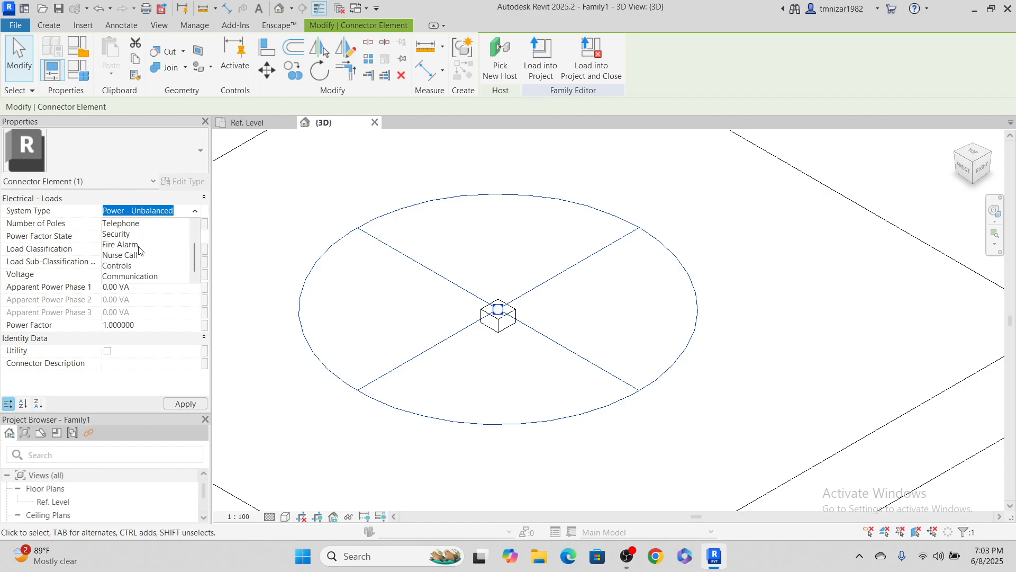
{"action": "scroll", "coordinate": [139, 250], "scroll_direction": "up", "scroll_amount": 2}
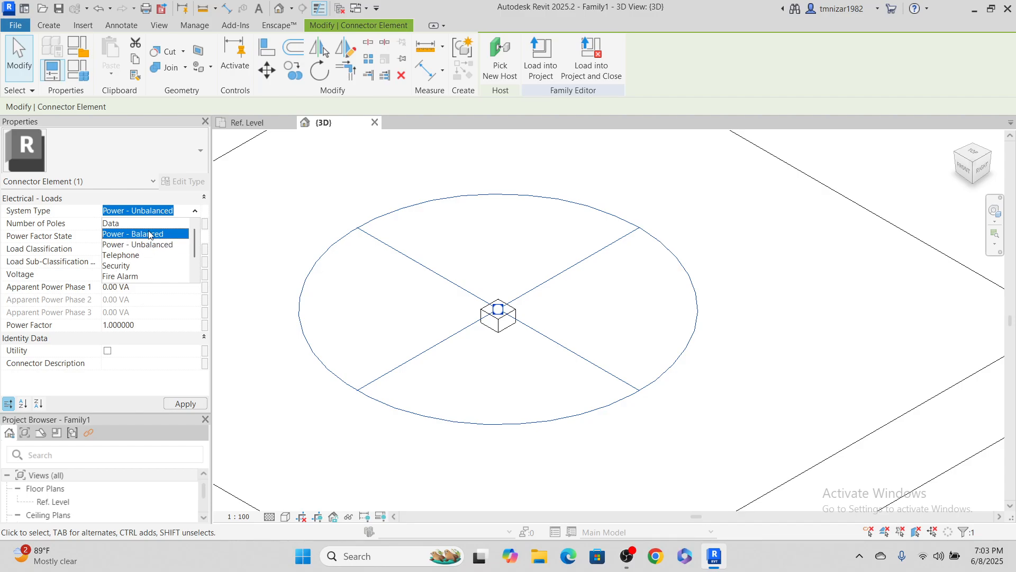
{"action": "left_click", "coordinate": [150, 235]}
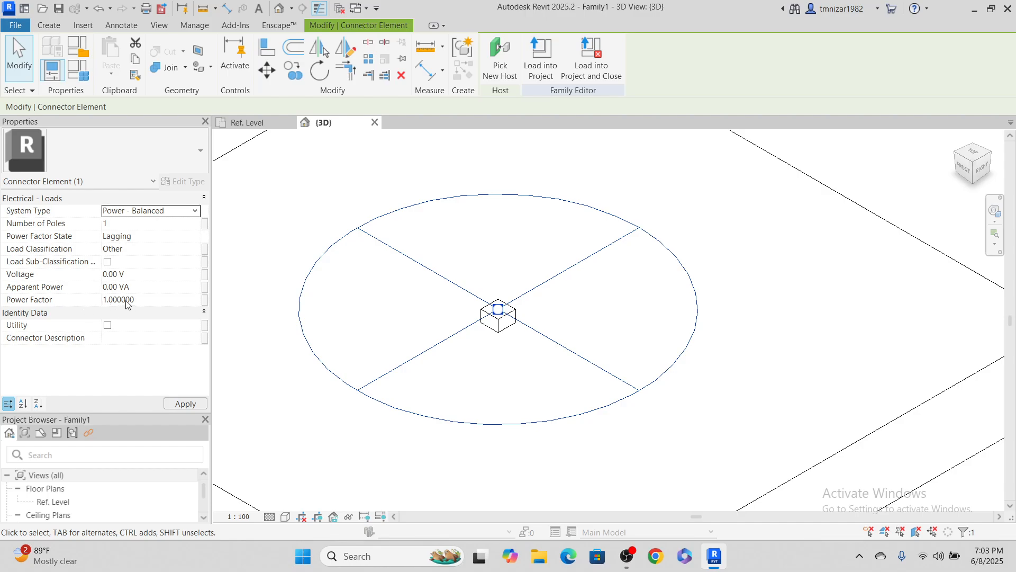
{"action": "left_click", "coordinate": [195, 210]}
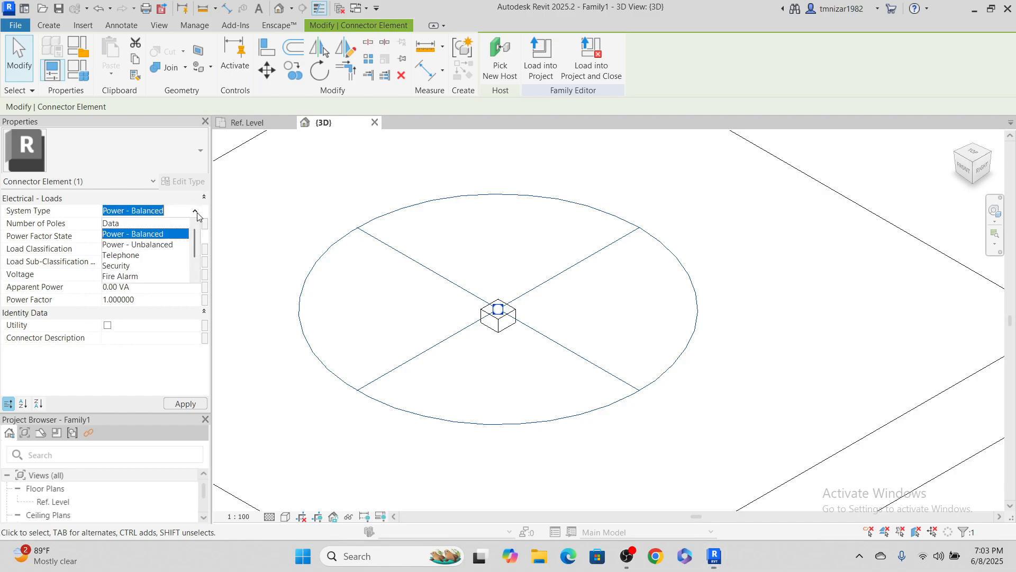
{"action": "left_click", "coordinate": [155, 245]}
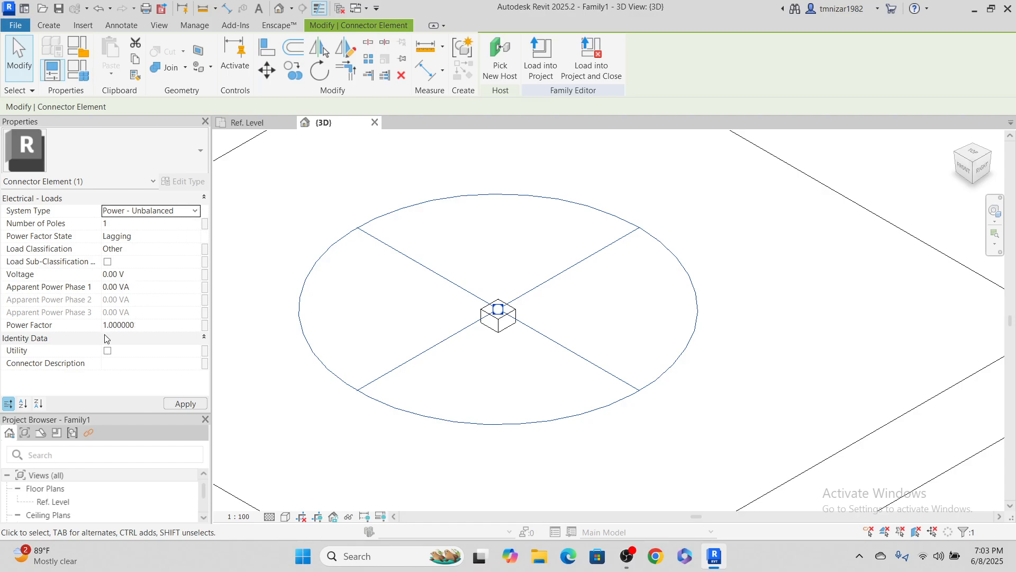
Set the connector's Number of Poles to 3 and its System Type to Power - Balanced.
{"action": "left_click", "coordinate": [188, 224]}
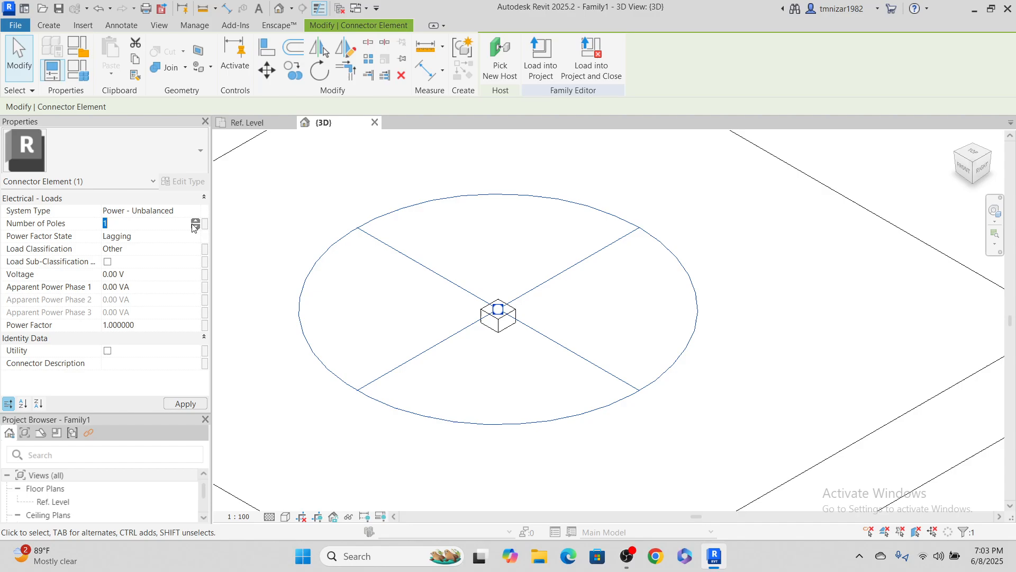
{"action": "left_click", "coordinate": [194, 222]}
{"action": "key", "text": "Return"}
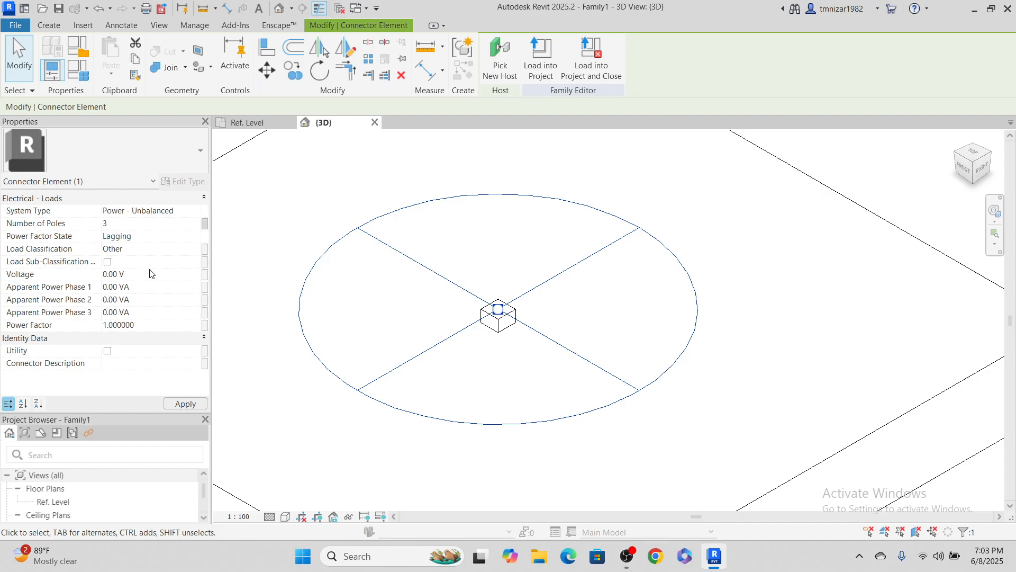
{"action": "left_click", "coordinate": [124, 313]}
{"action": "left_click", "coordinate": [197, 225]}
{"action": "left_click", "coordinate": [195, 211]}
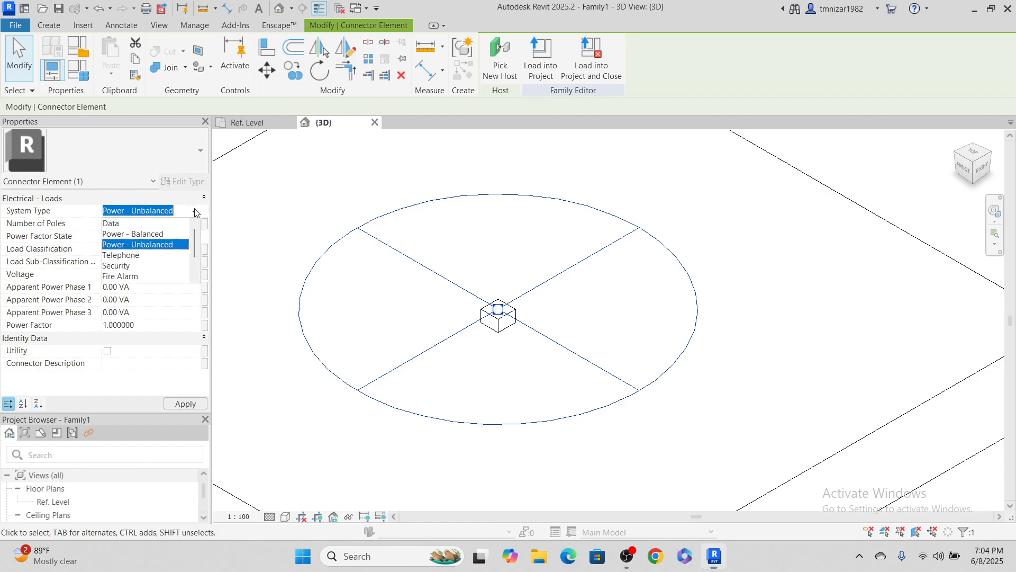
{"action": "left_click", "coordinate": [152, 234]}
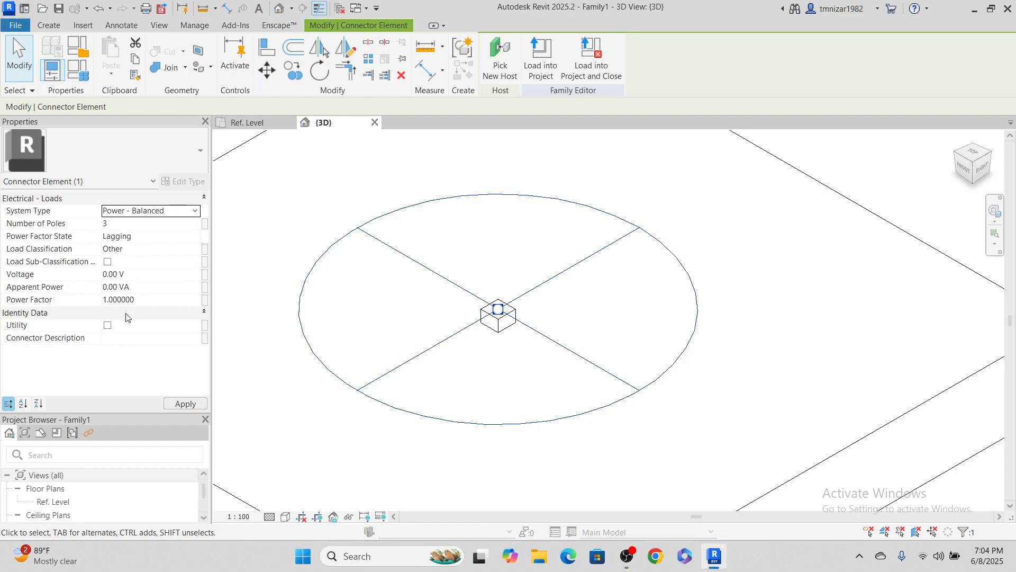
Set the connector's Voltage to 240 V.
{"action": "left_click", "coordinate": [136, 273]}
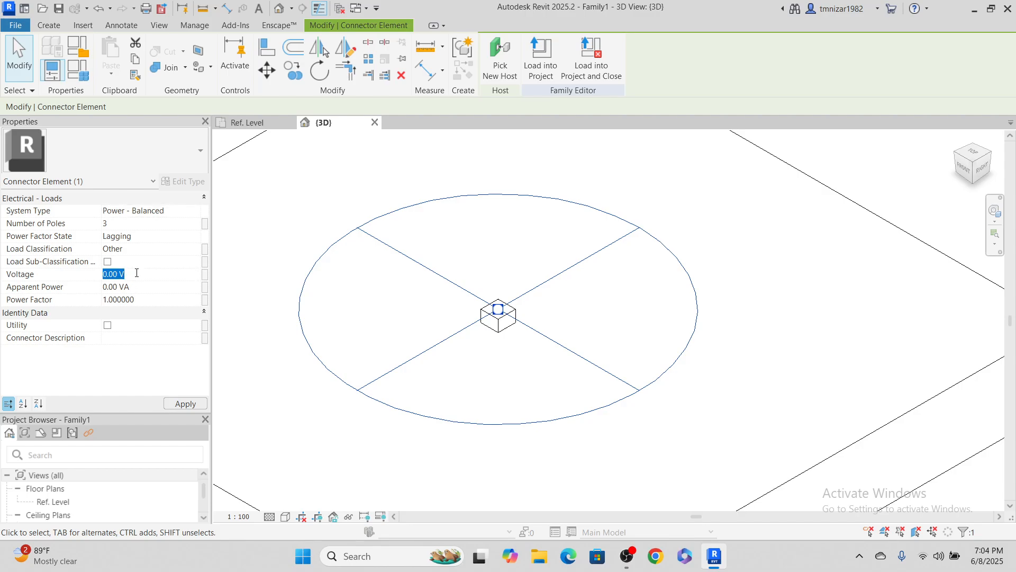
{"action": "type", "text": "240"}
{"action": "left_click", "coordinate": [139, 286]}
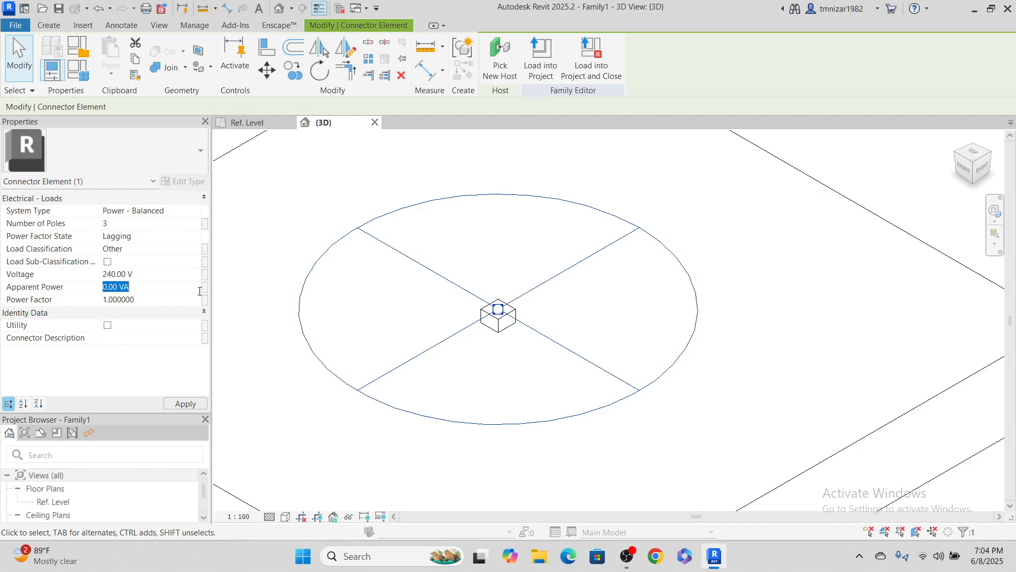
{"action": "left_click", "coordinate": [152, 288]}
{"action": "left_click", "coordinate": [148, 287]}
{"action": "left_click_drag", "start_coordinate": [148, 287], "coordinate": [119, 286]}
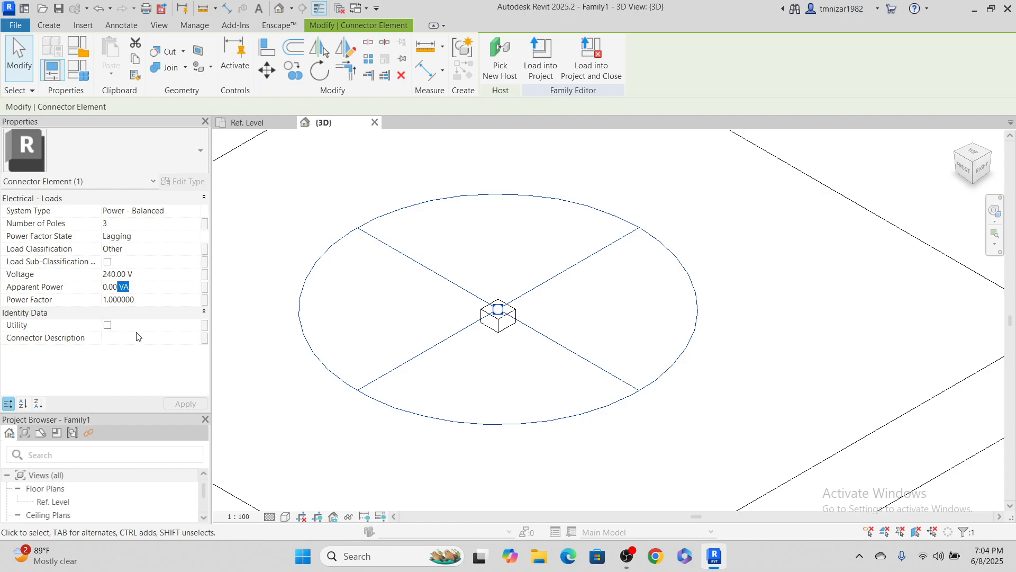
{"action": "left_click", "coordinate": [161, 283]}
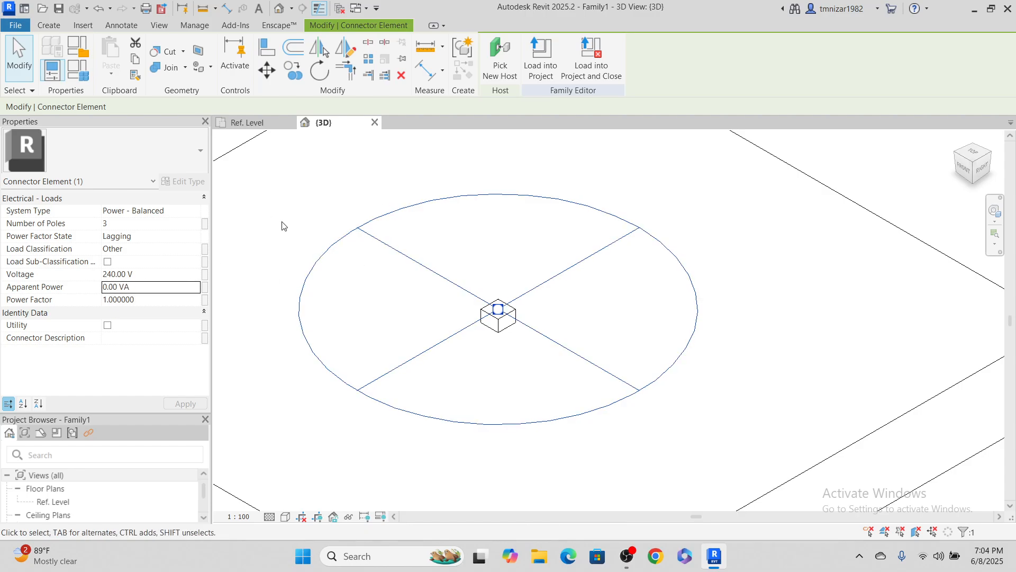
Change the Apparent Power format in the Electrical project units to watts (W).
{"action": "left_click", "coordinate": [321, 211]}
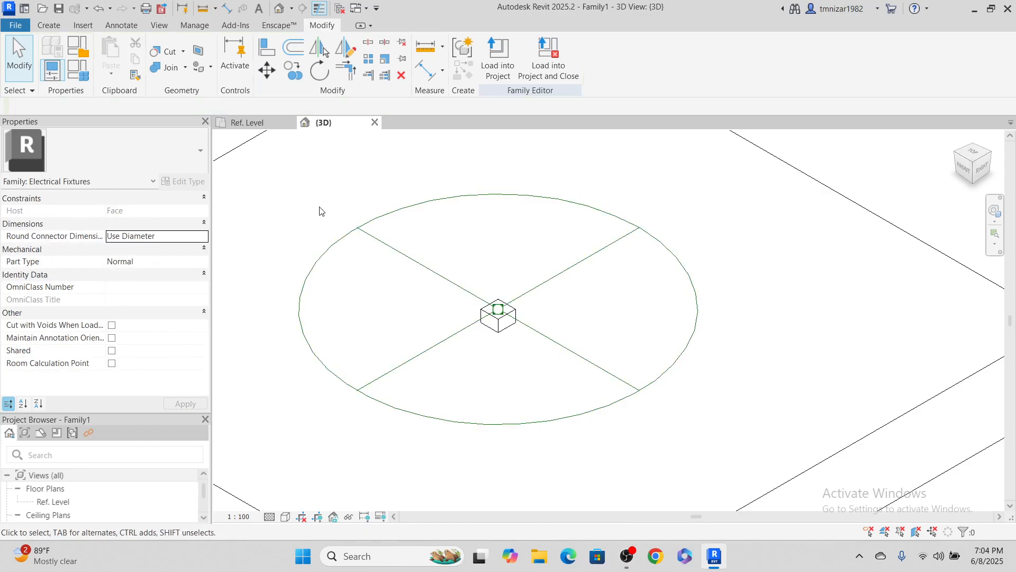
{"action": "left_click", "coordinate": [398, 214]}
{"action": "left_click", "coordinate": [413, 272]}
{"action": "key", "text": "u"}
{"action": "key", "text": "n"}
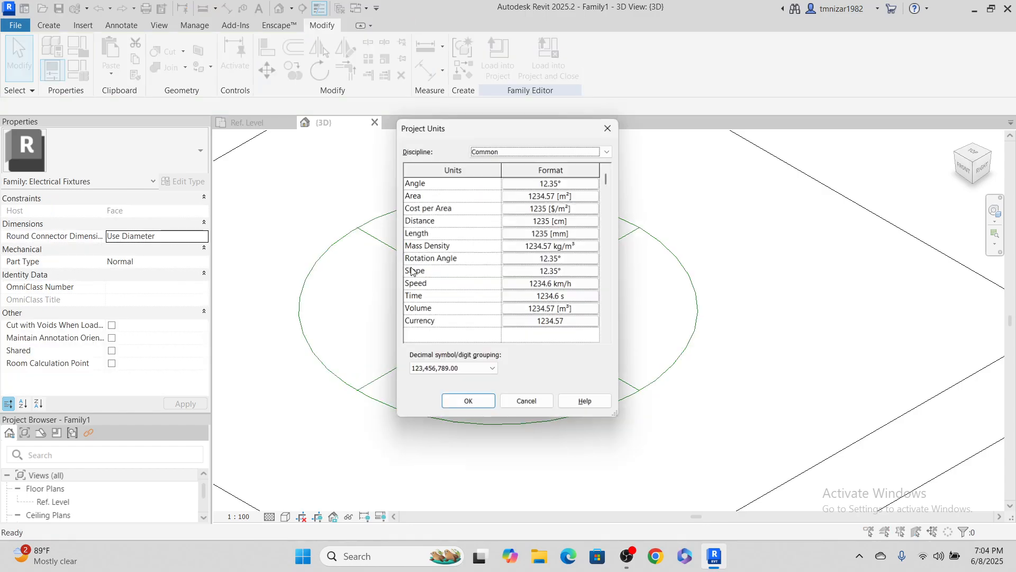
{"action": "left_click", "coordinate": [555, 151]}
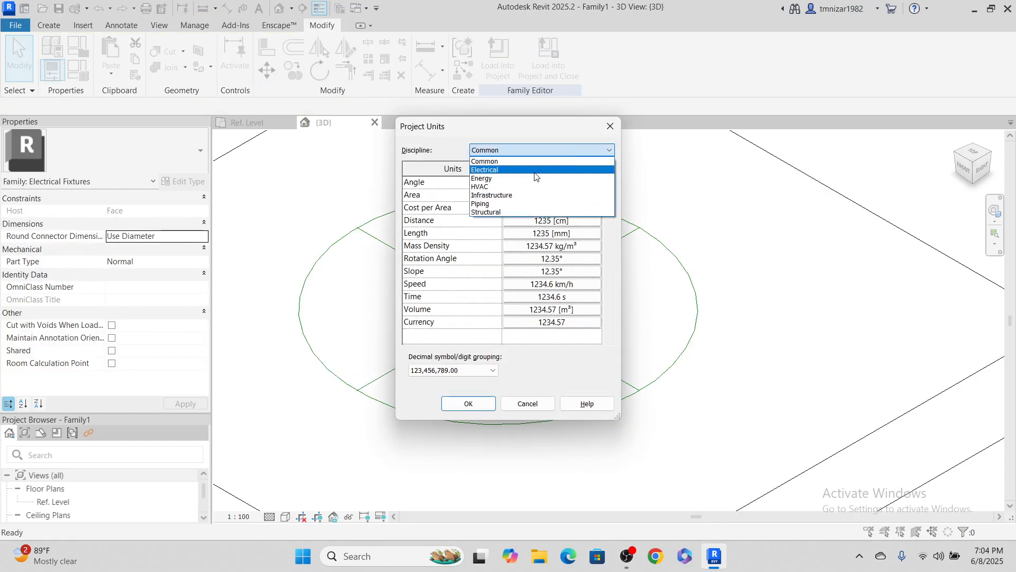
{"action": "left_click", "coordinate": [534, 185]}
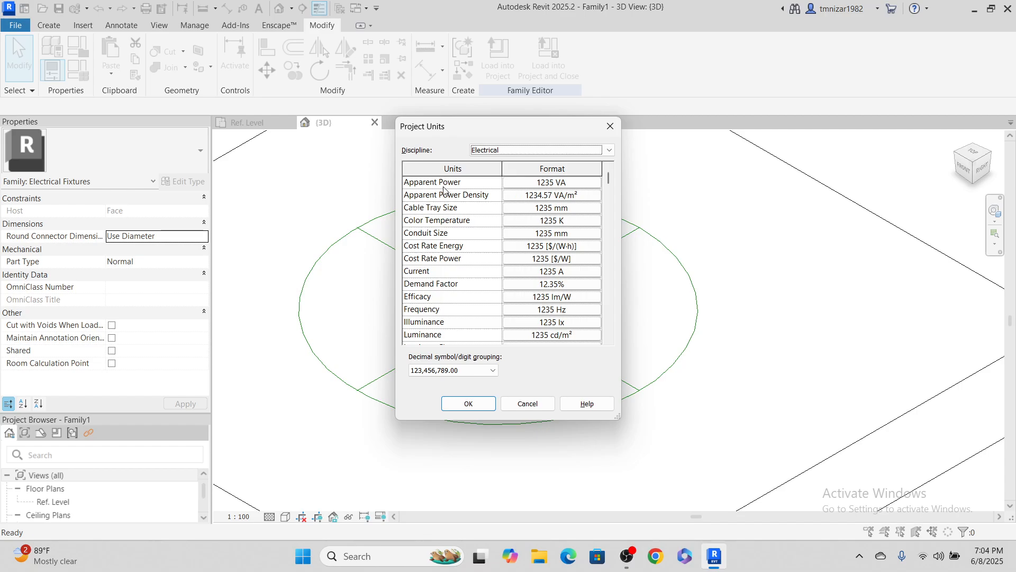
{"action": "left_click", "coordinate": [553, 186]}
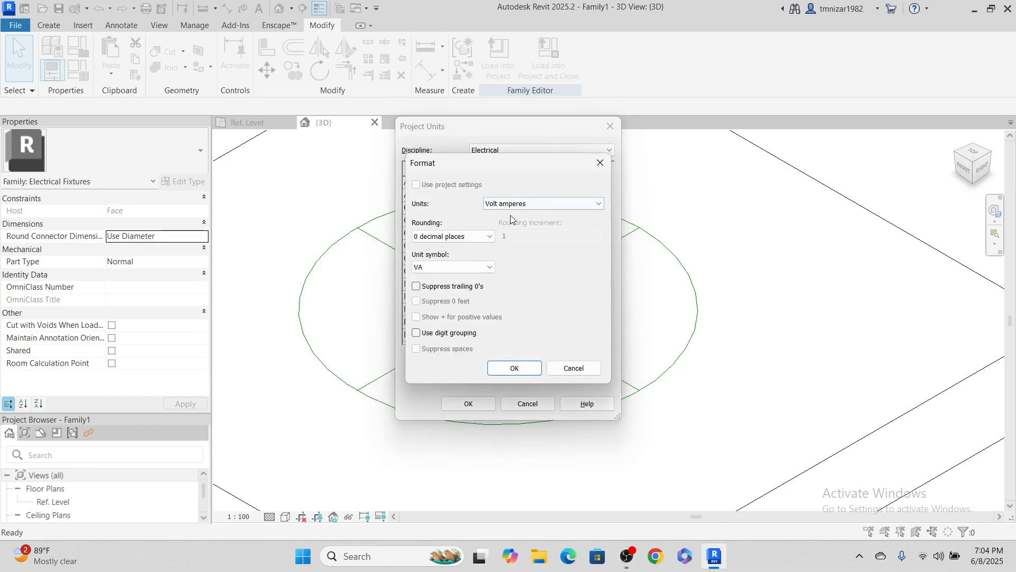
{"action": "left_click", "coordinate": [512, 205]}
{"action": "left_click", "coordinate": [500, 282]}
{"action": "left_click", "coordinate": [507, 367]}
{"action": "left_click", "coordinate": [469, 403]}
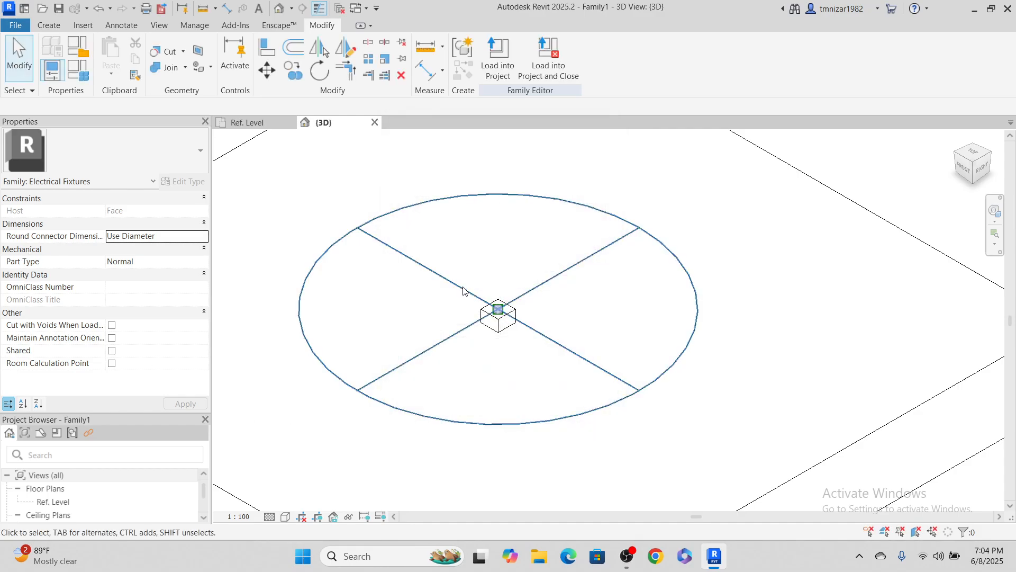
{"action": "left_click", "coordinate": [458, 288]}
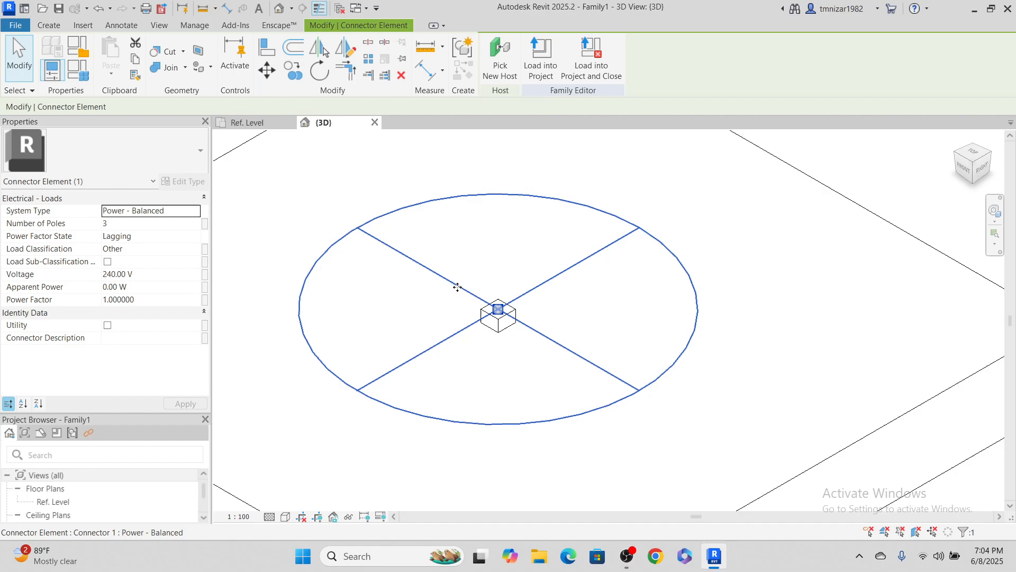
{"action": "left_click", "coordinate": [144, 286]}
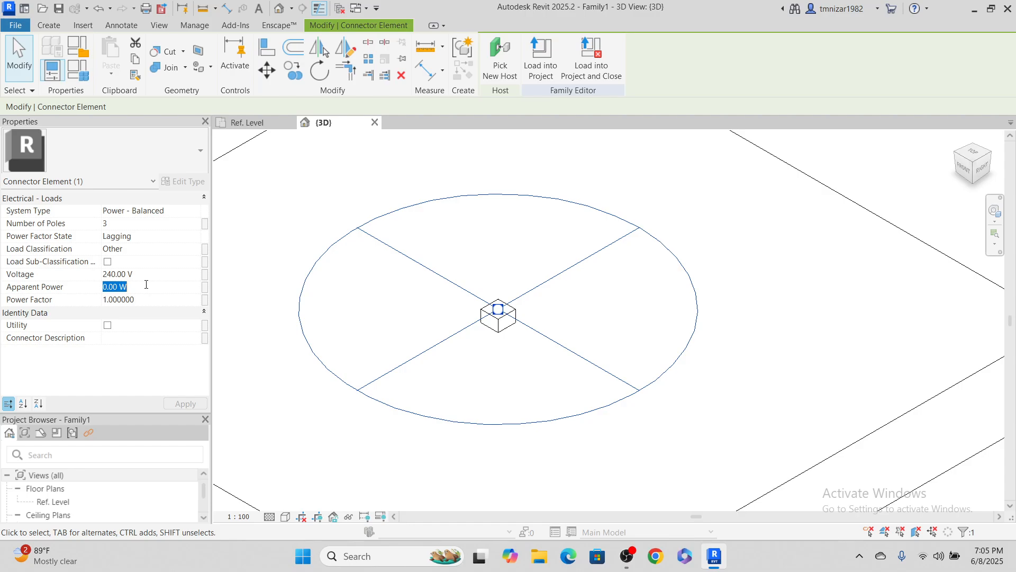
{"action": "type", "text": "100"}
{"action": "key", "text": "Escape"}
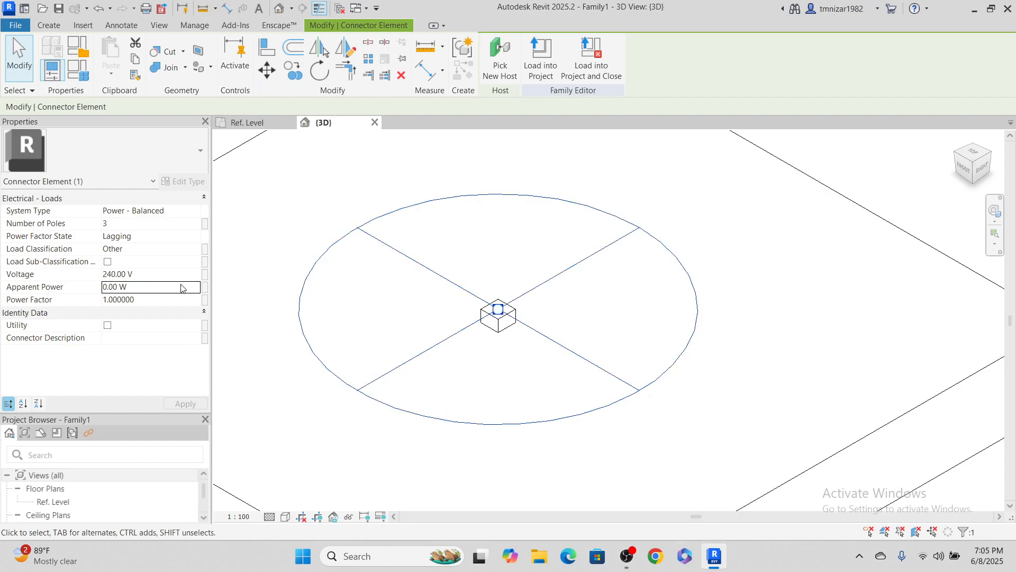
Associate the connector's Apparent Power with a new instance family parameter named "Conected Load" under Electrical - Loads.
{"action": "left_click", "coordinate": [547, 294]}
{"action": "left_click", "coordinate": [547, 284]}
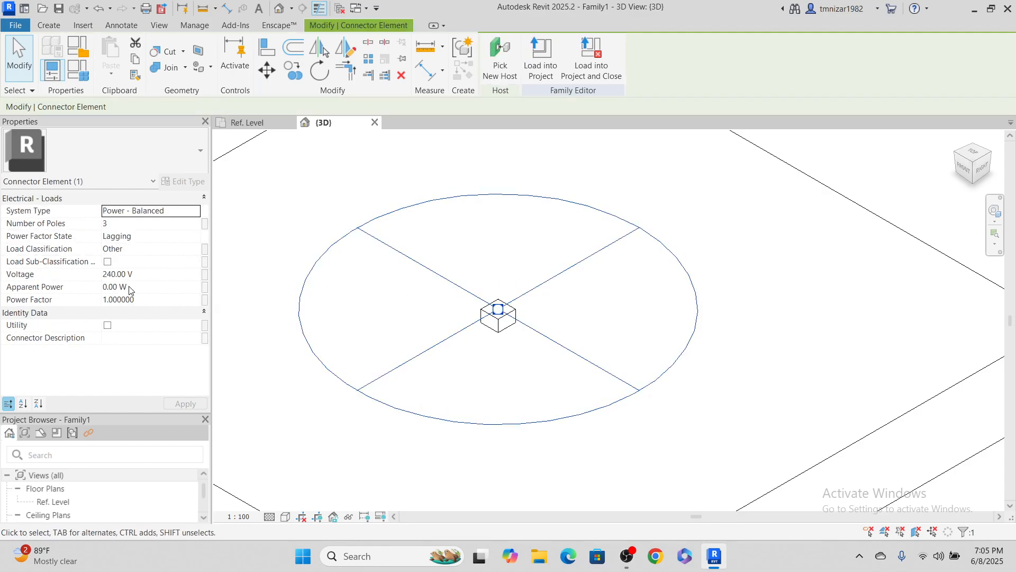
{"action": "left_click", "coordinate": [206, 287]}
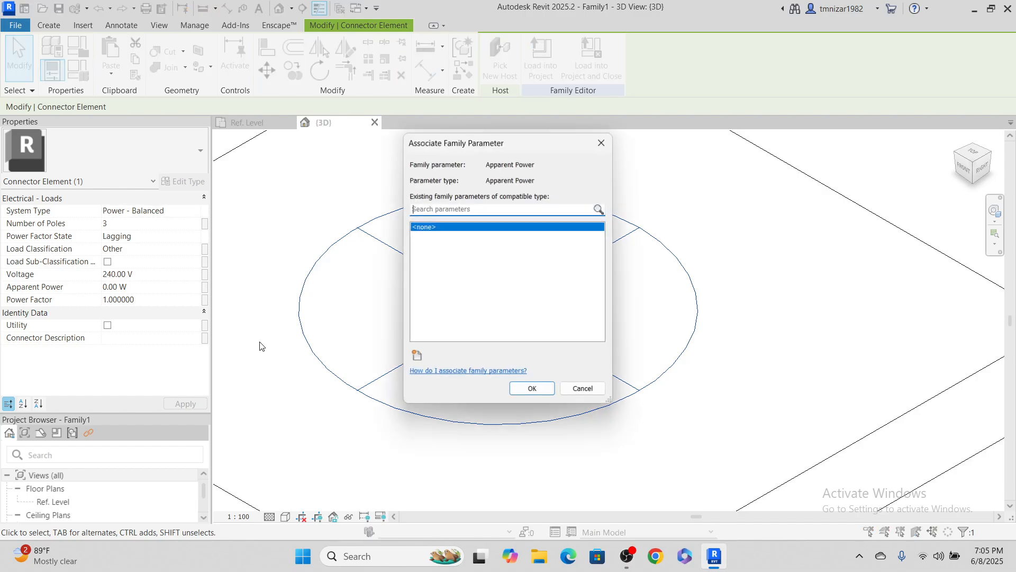
{"action": "left_click", "coordinate": [421, 353]}
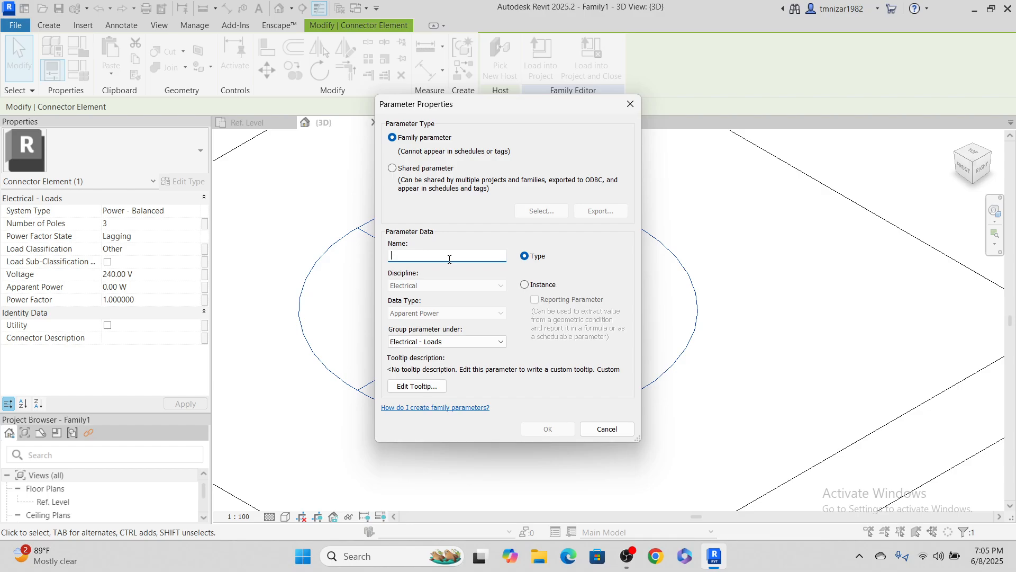
{"action": "type", "text": "Conected Load"}
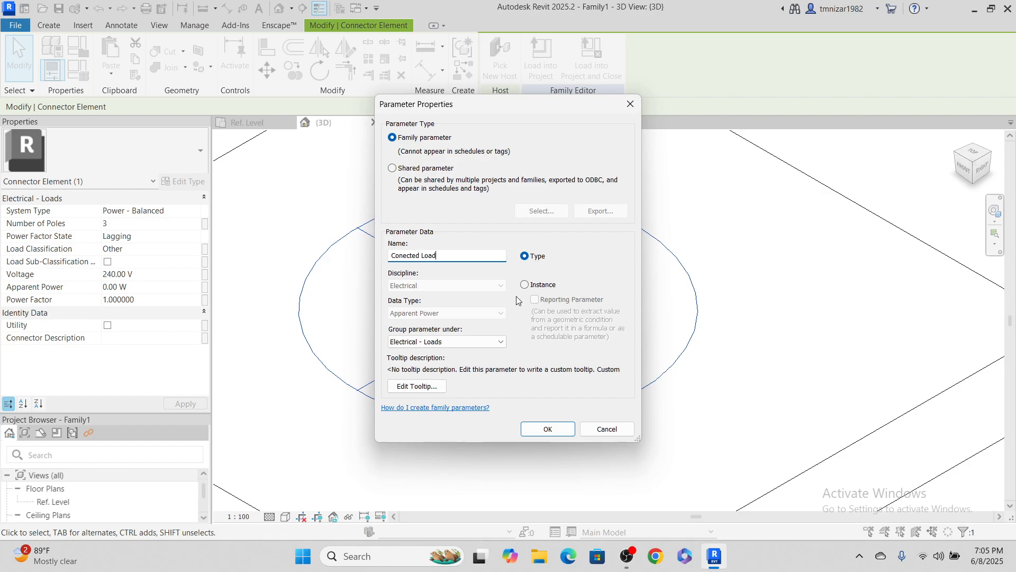
{"action": "left_click", "coordinate": [525, 285]}
{"action": "left_click", "coordinate": [547, 429]}
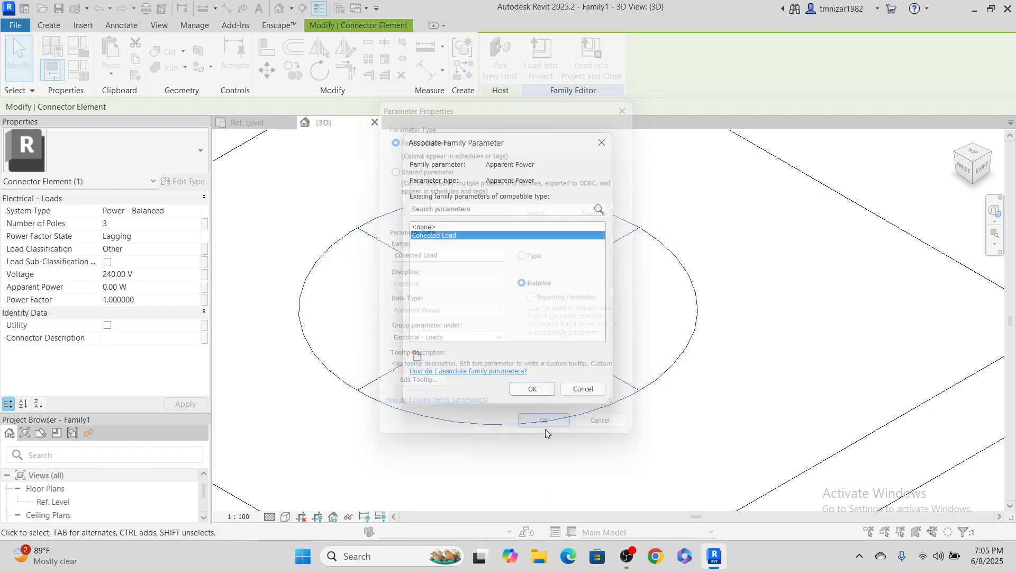
{"action": "left_click", "coordinate": [527, 383]}
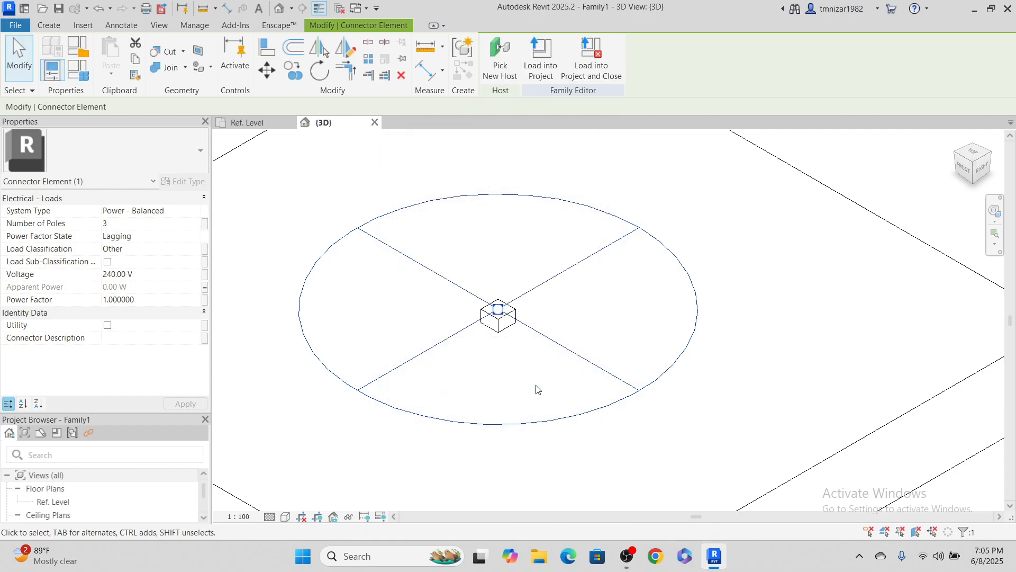
Examine the connector's electrical load properties, including the Apparent Power association and the Power Factor.
{"action": "left_click", "coordinate": [464, 277]}
{"action": "left_click", "coordinate": [446, 281]}
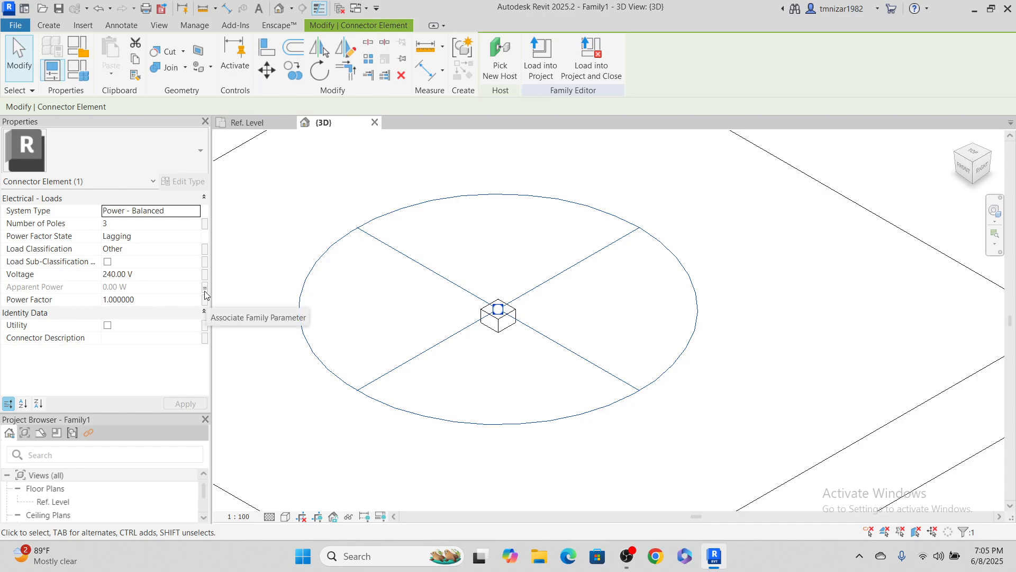
{"action": "key", "text": "Escape"}
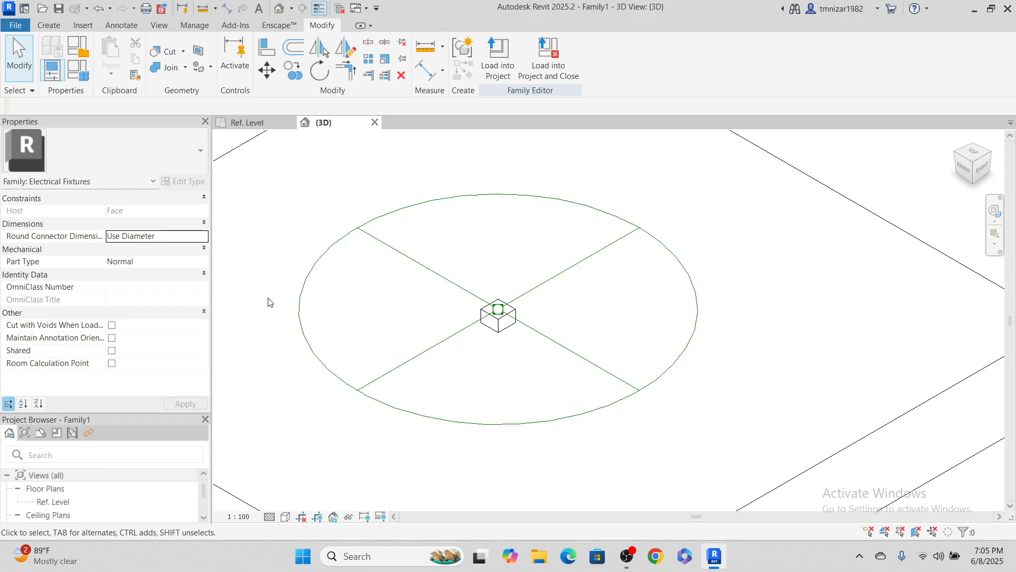
{"action": "left_click", "coordinate": [430, 275]}
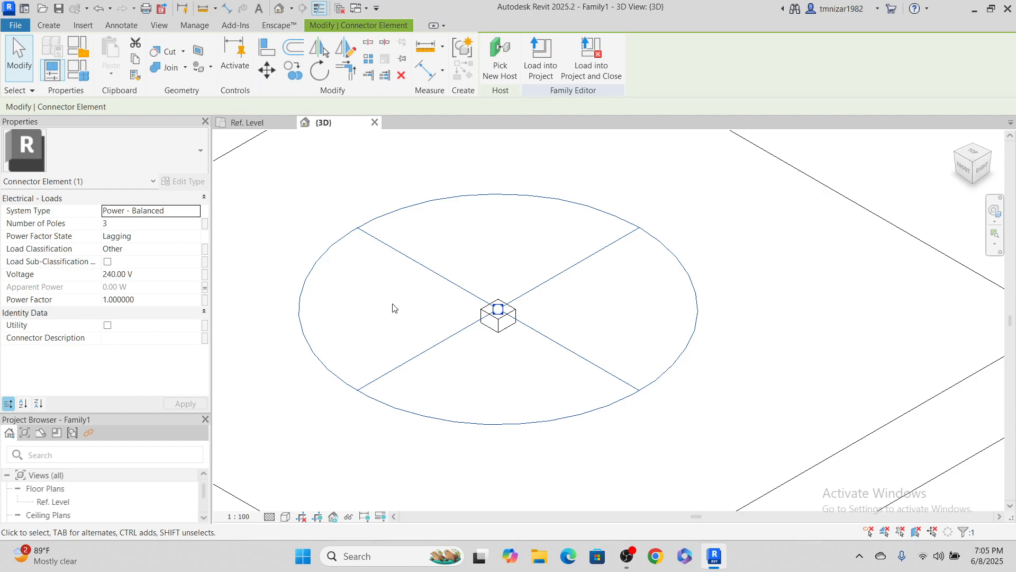
{"action": "left_click", "coordinate": [392, 308]}
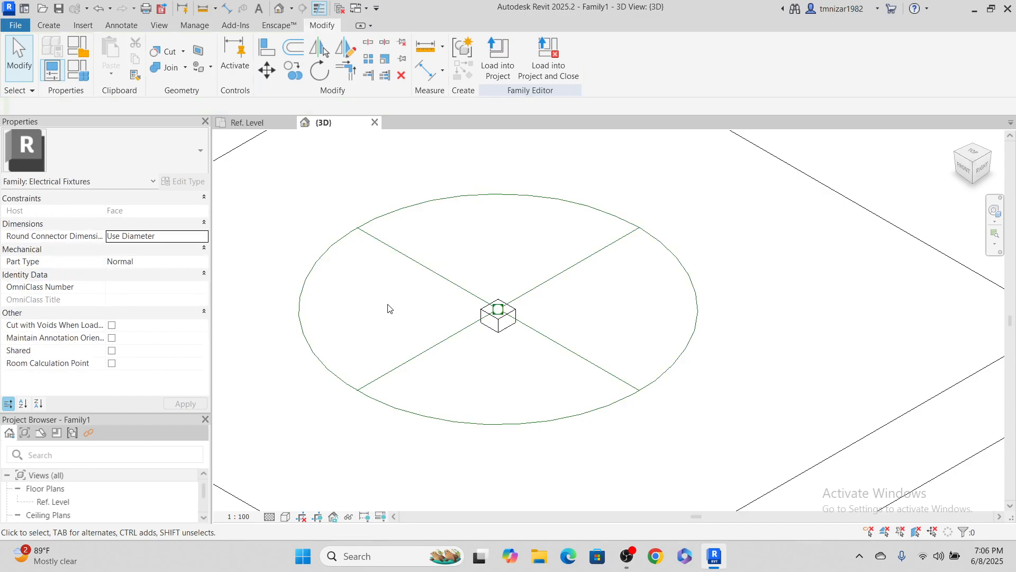
{"action": "left_click", "coordinate": [464, 294]}
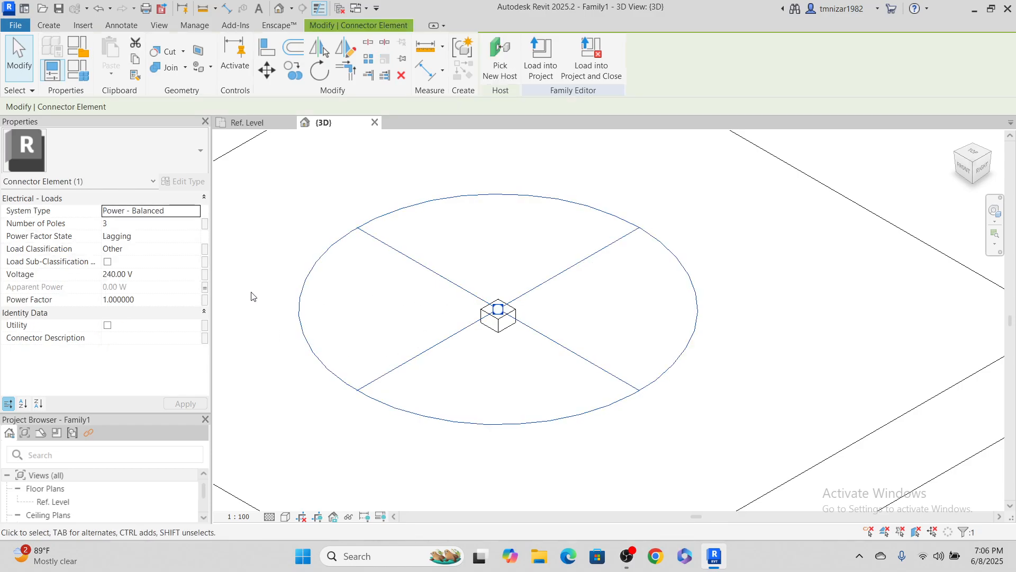
{"action": "left_click", "coordinate": [159, 299]}
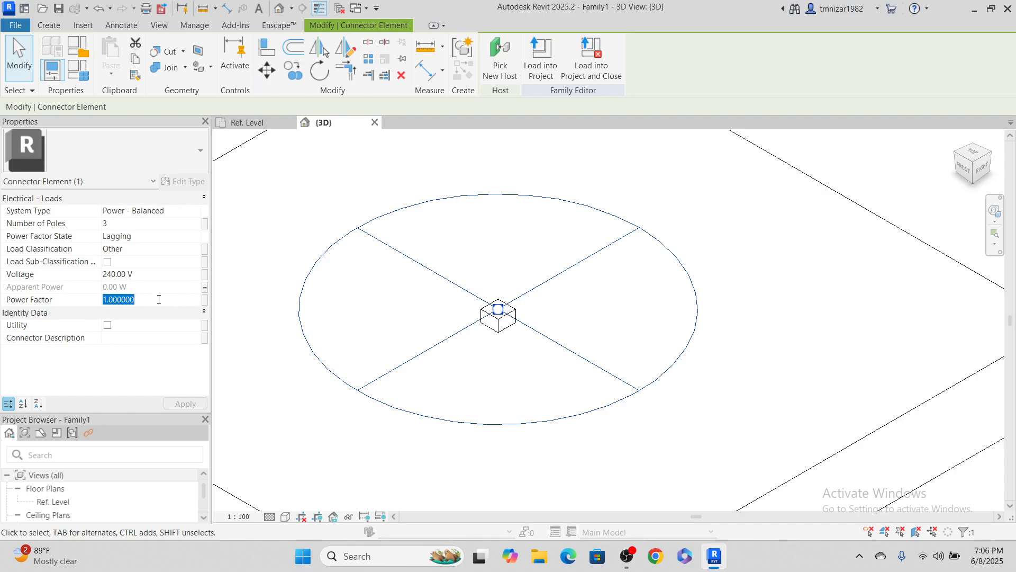
{"action": "left_click", "coordinate": [424, 182]}
{"action": "left_click", "coordinate": [430, 201]}
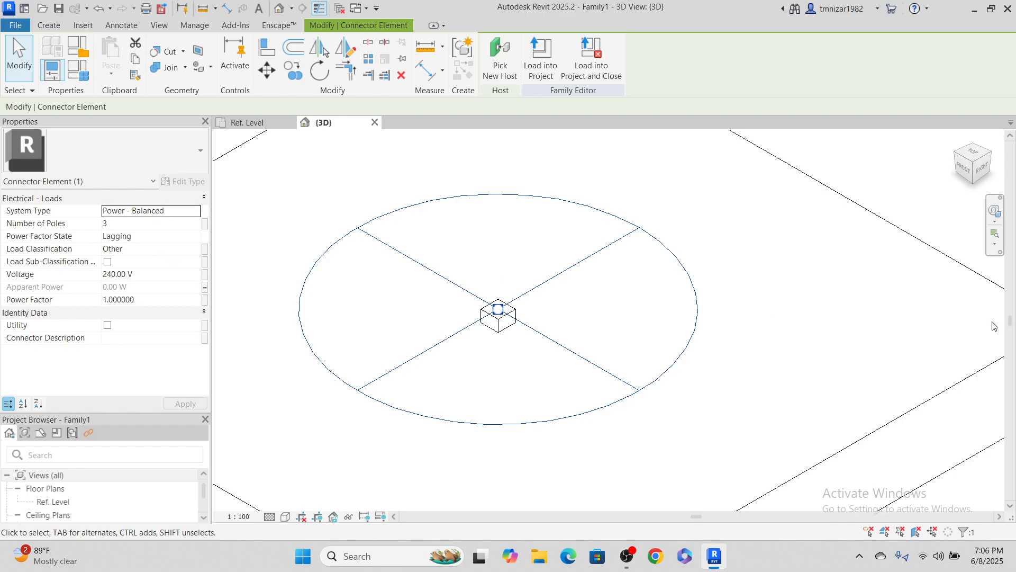
{"action": "left_click", "coordinate": [836, 313]}
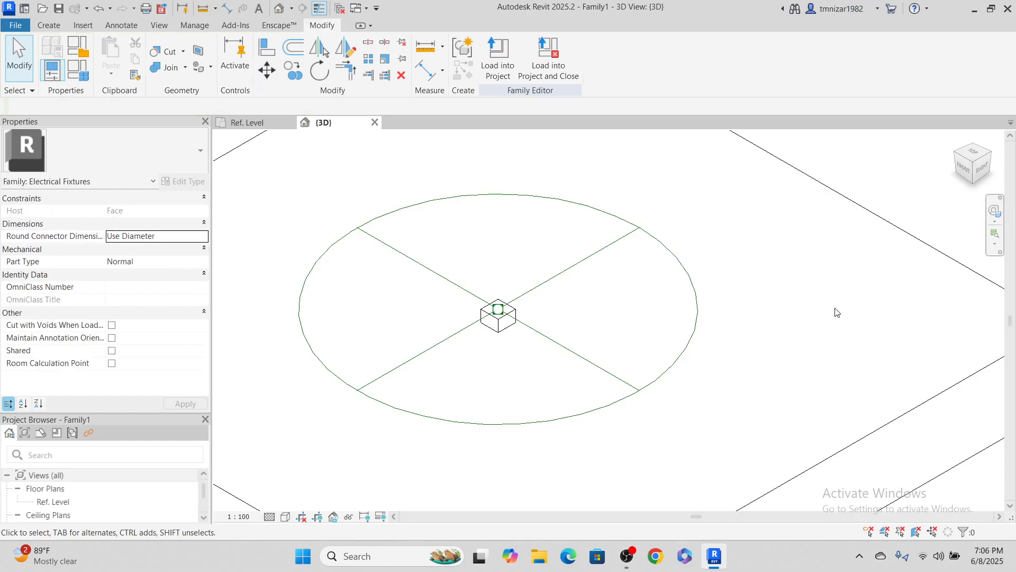
{"action": "left_click", "coordinate": [595, 255]}
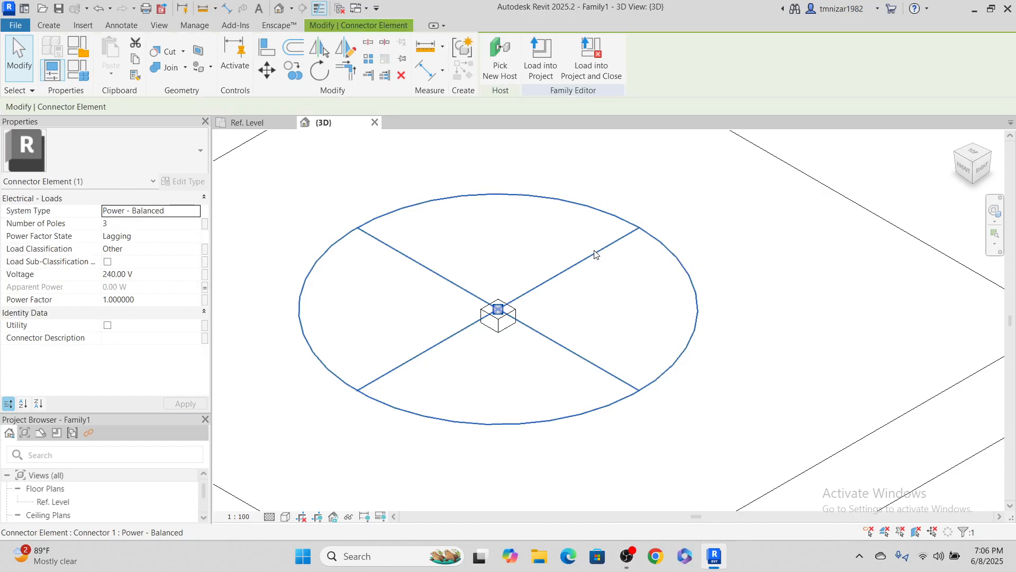
{"action": "left_click", "coordinate": [622, 288]}
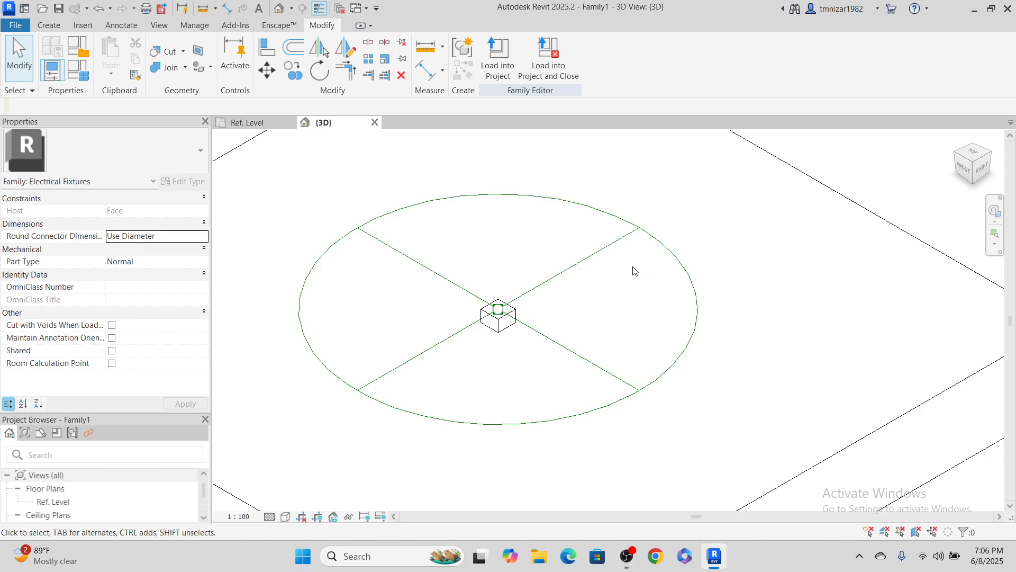
{"action": "left_click", "coordinate": [618, 217]}
{"action": "left_click", "coordinate": [697, 217]}
{"action": "left_click", "coordinate": [666, 253]}
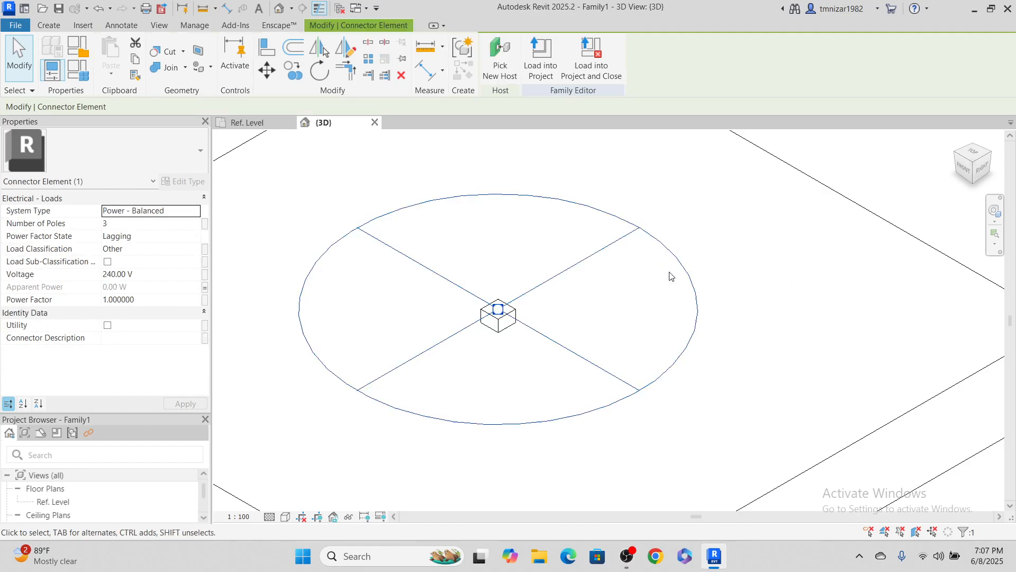
{"action": "left_click", "coordinate": [743, 279]}
{"action": "scroll", "coordinate": [711, 292], "scroll_direction": "down", "scroll_amount": 3}
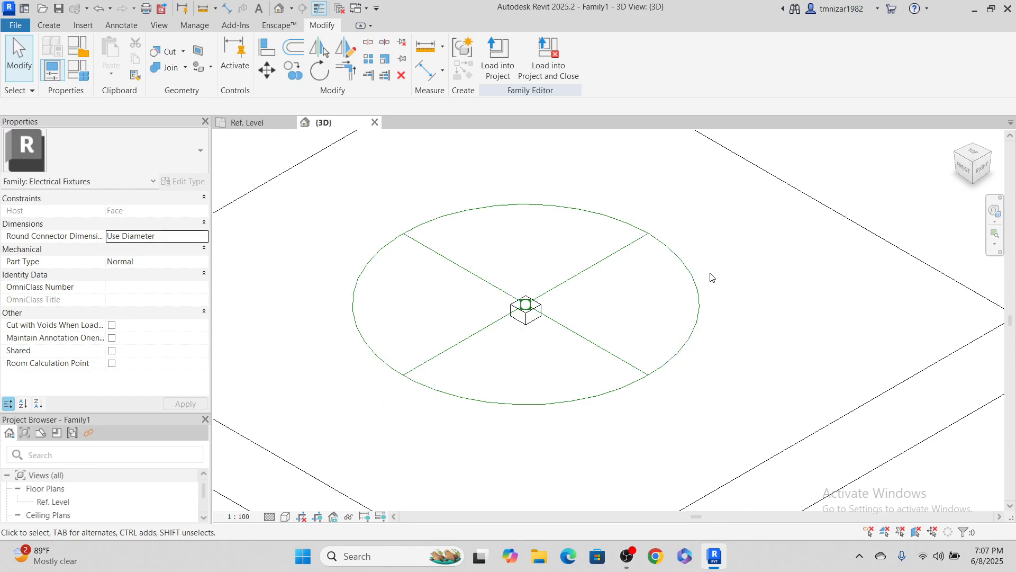
Choose Power as the type in the electrical connector's load classifications.
{"action": "left_click", "coordinate": [633, 272]}
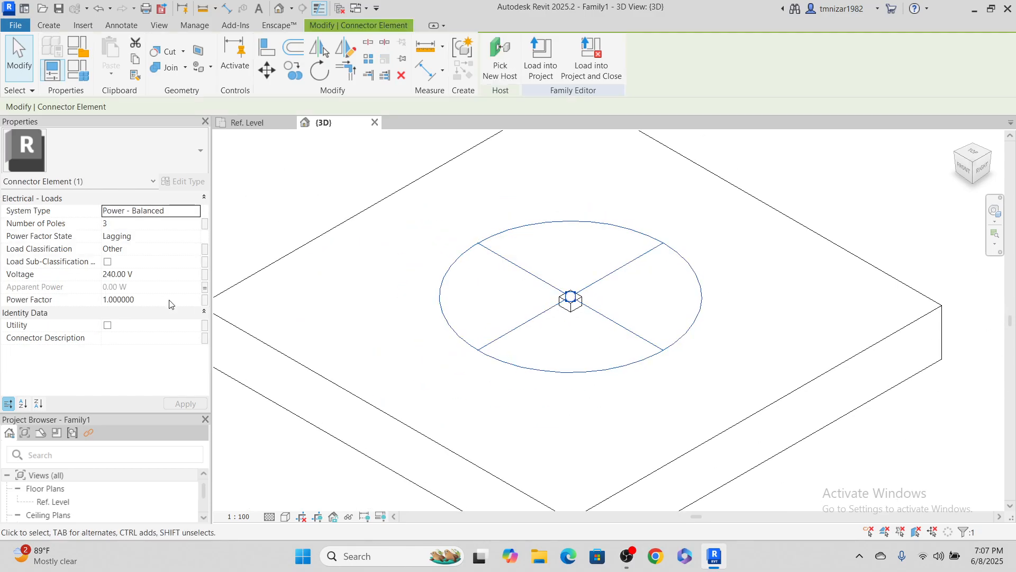
{"action": "left_click", "coordinate": [167, 249]}
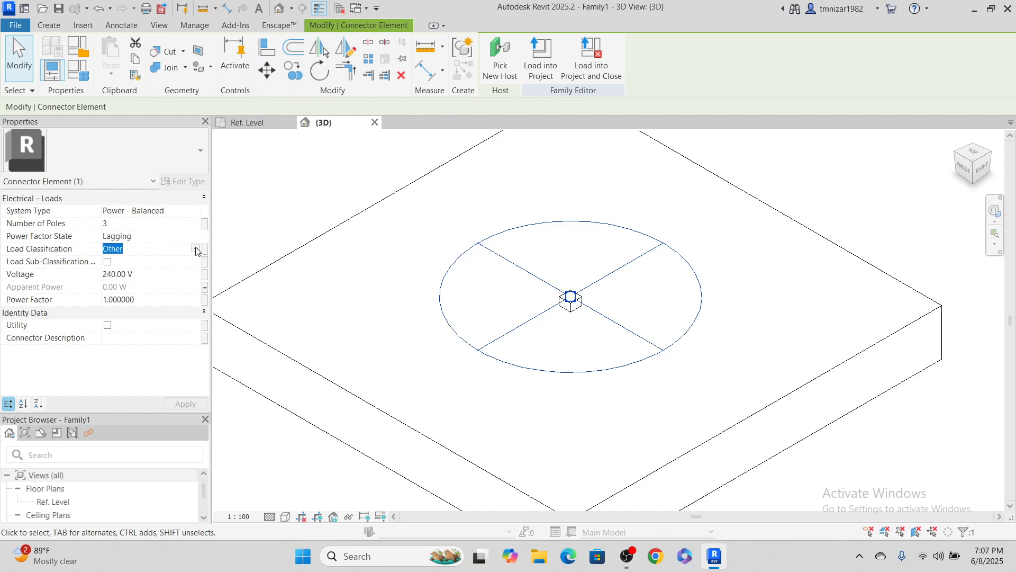
{"action": "left_click", "coordinate": [196, 249]}
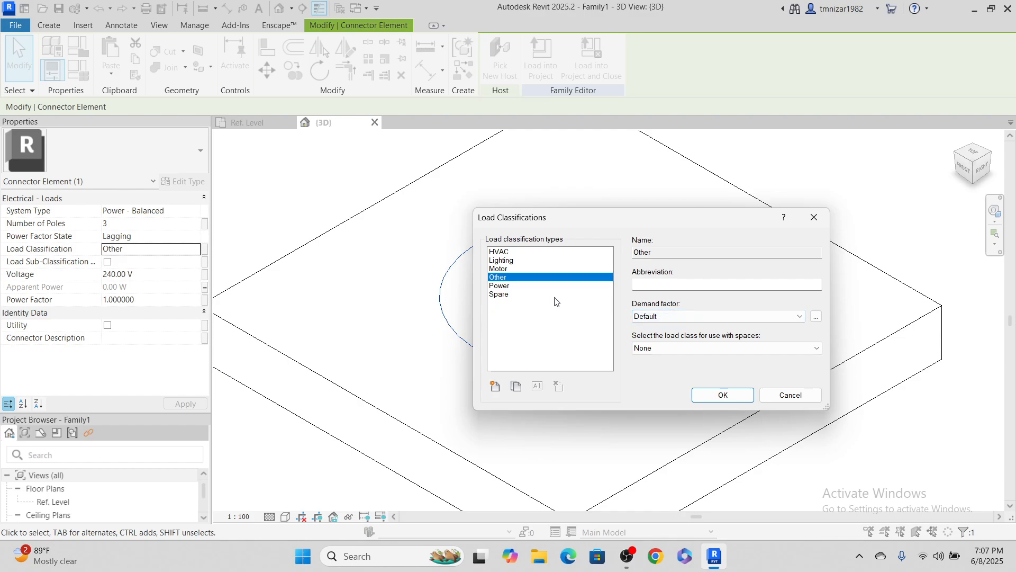
{"action": "left_click_drag", "start_coordinate": [523, 217], "coordinate": [447, 190]}
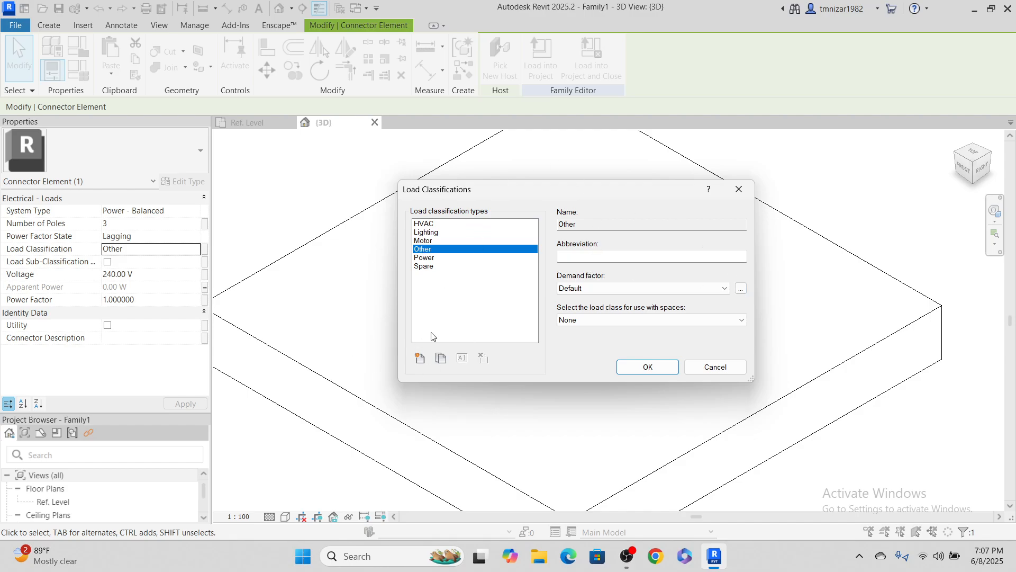
{"action": "left_click", "coordinate": [424, 258]}
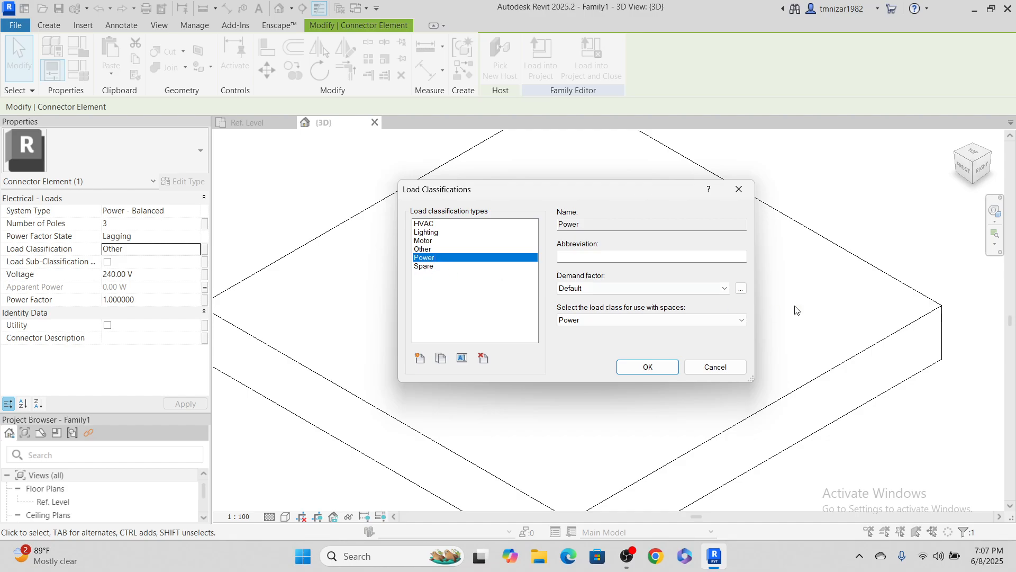
{"action": "left_click", "coordinate": [685, 257]}
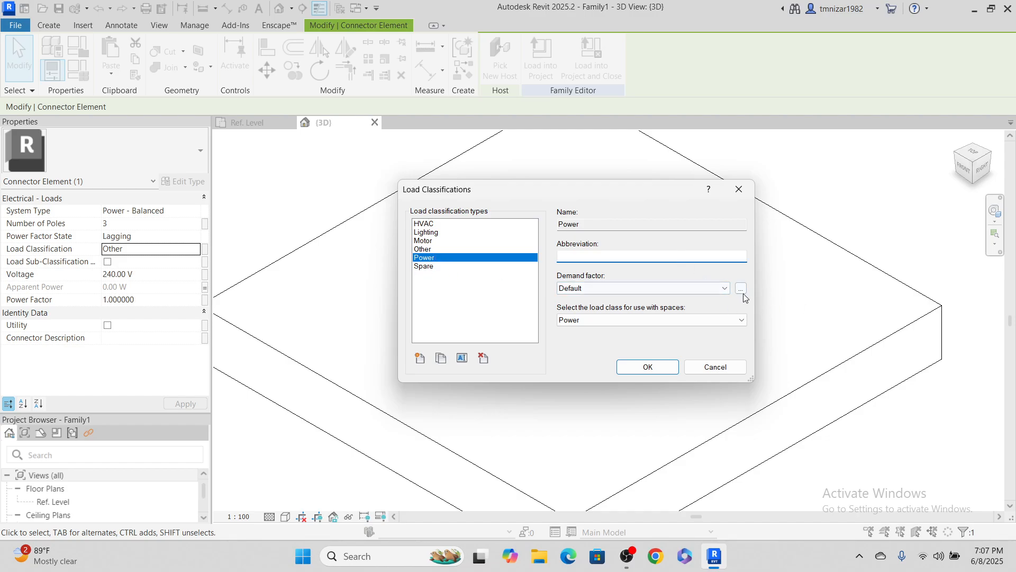
{"action": "left_click", "coordinate": [725, 290]}
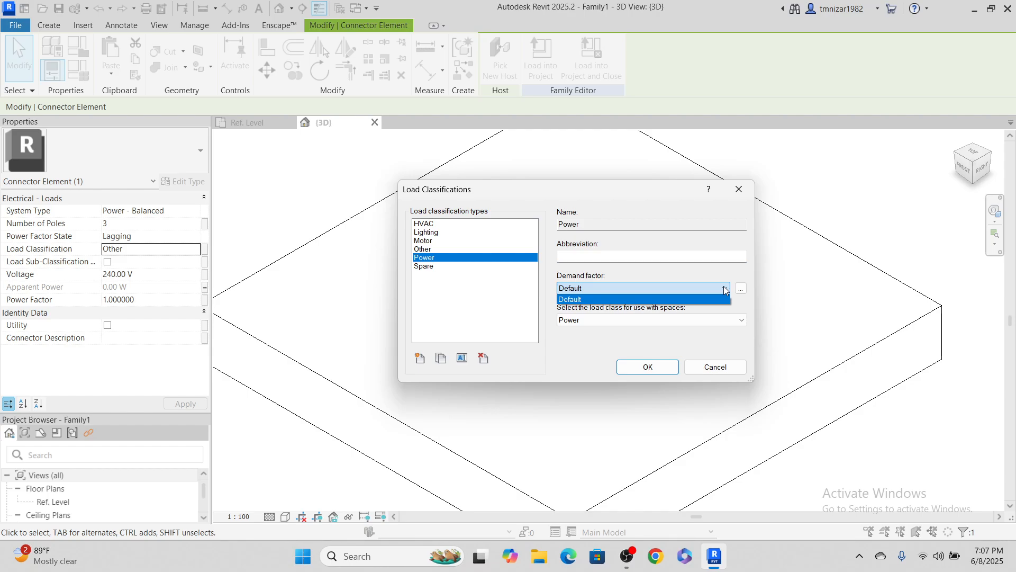
{"action": "left_click", "coordinate": [724, 290]}
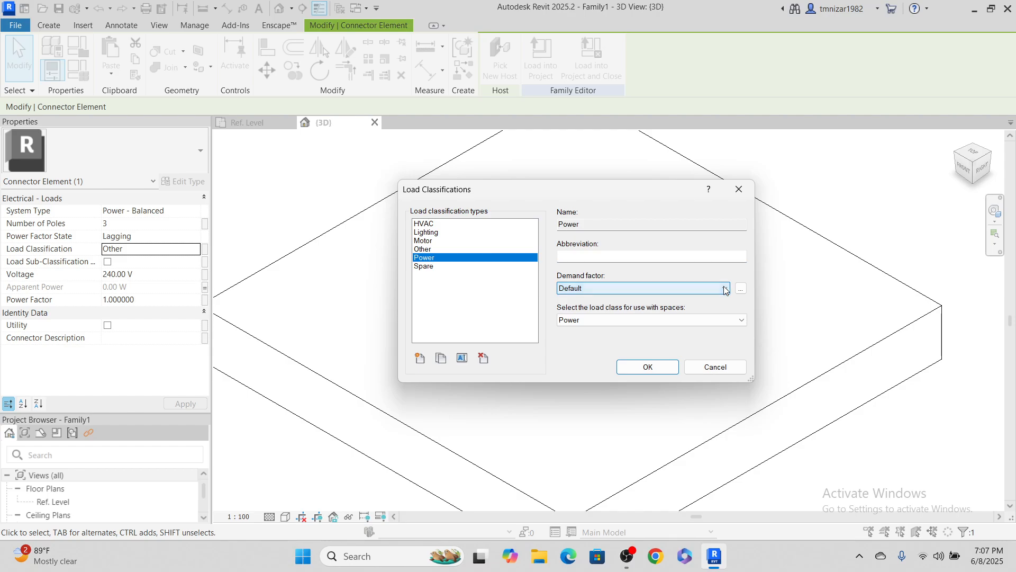
{"action": "left_click", "coordinate": [681, 257]}
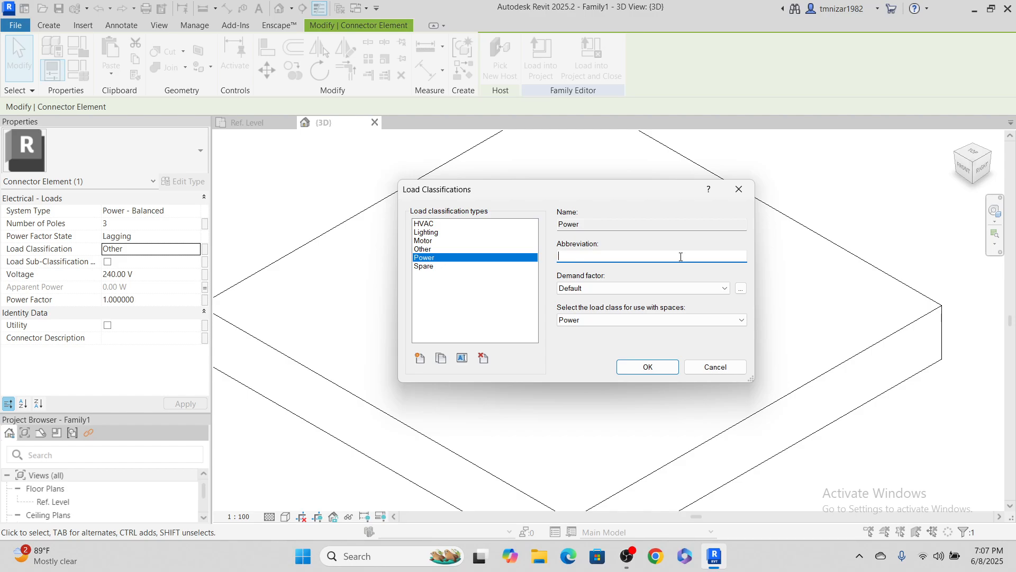
Create a new demand factor type named "Power" for the Power load classification.
{"action": "left_click", "coordinate": [741, 288]}
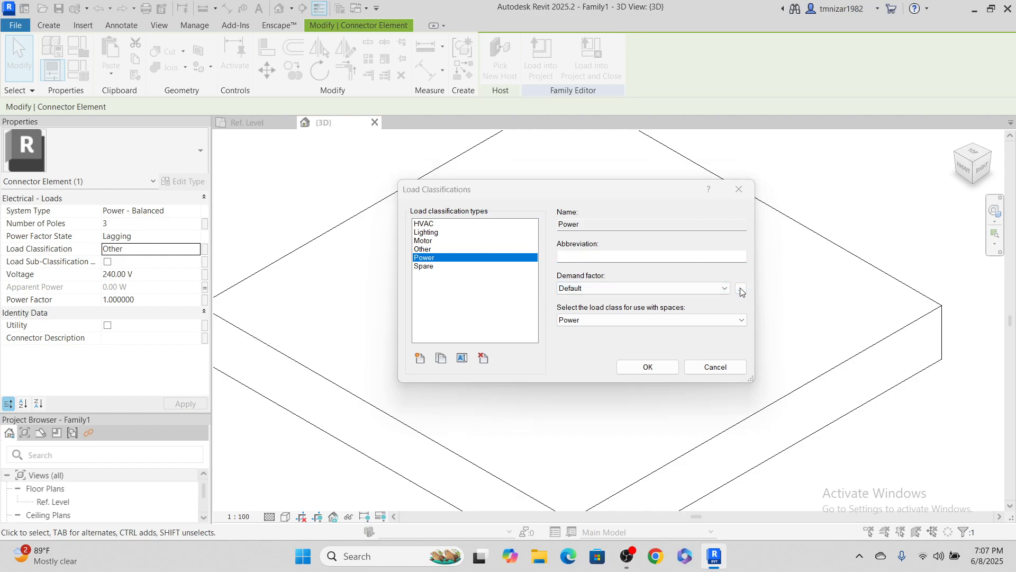
{"action": "left_click", "coordinate": [371, 396]}
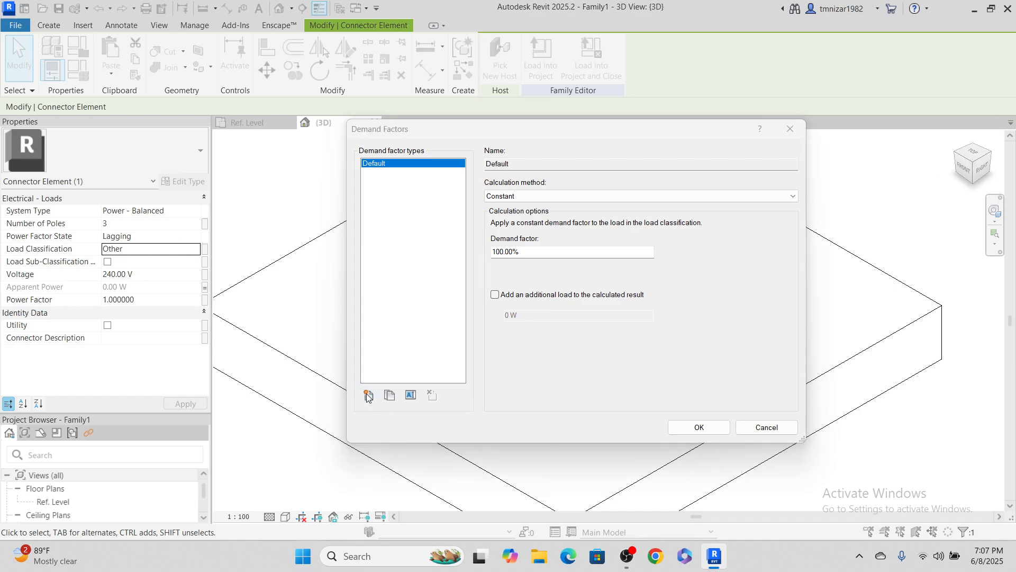
{"action": "type", "text": "po"}
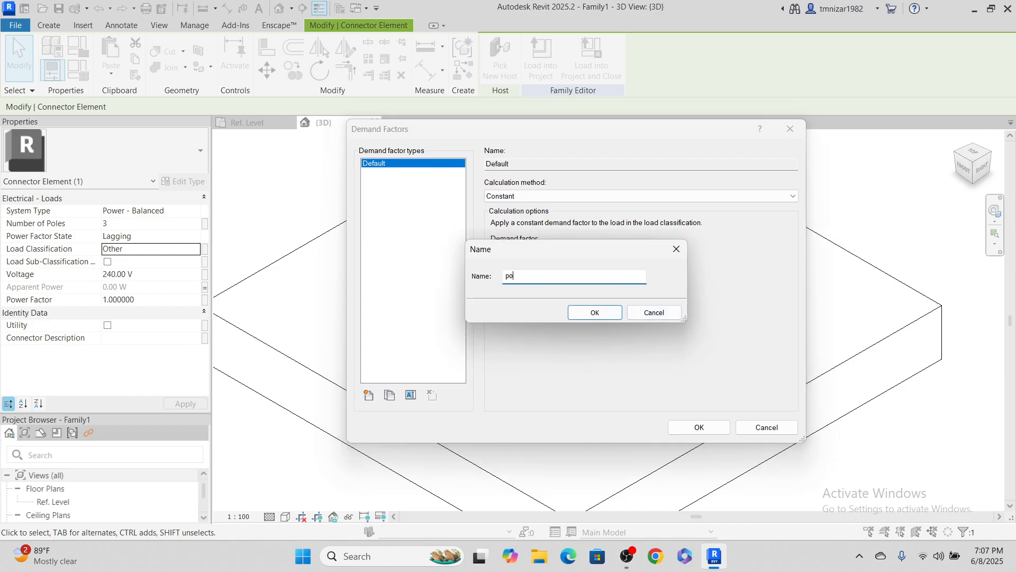
{"action": "type", "text": "Power"}
{"action": "left_click", "coordinate": [595, 312]}
{"action": "left_click", "coordinate": [643, 195]}
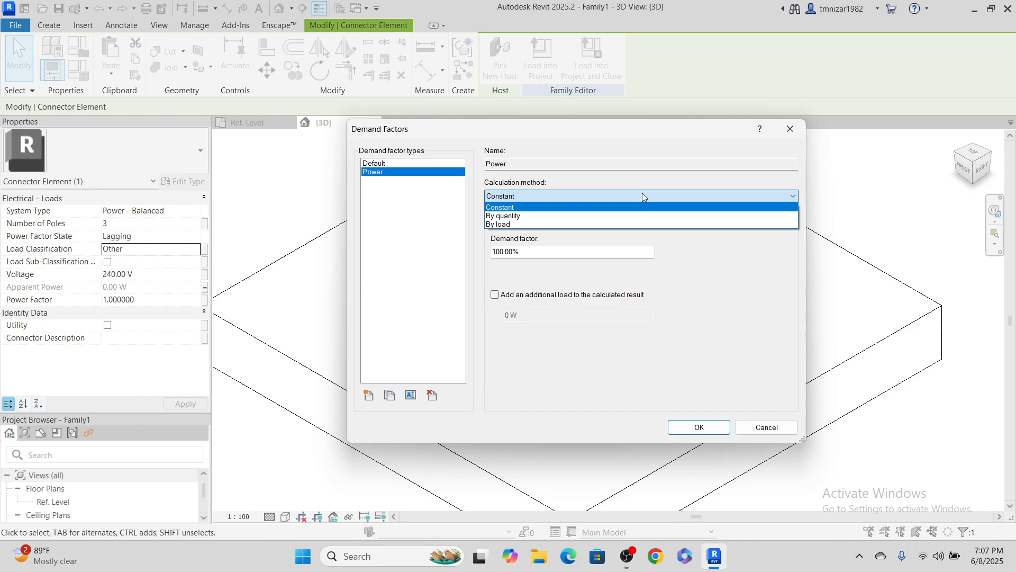
{"action": "left_click", "coordinate": [522, 225]}
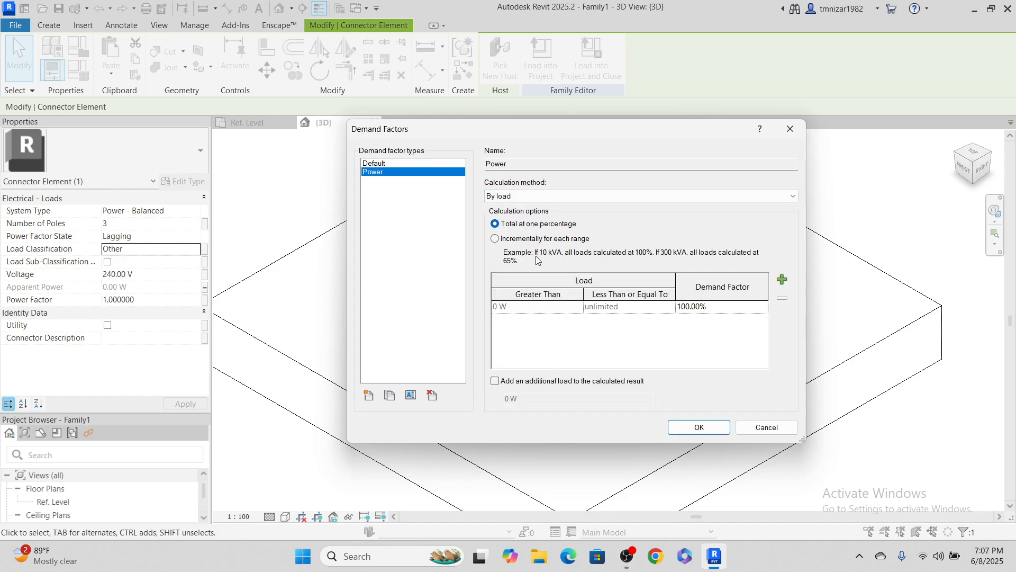
{"action": "left_click", "coordinate": [720, 307]}
{"action": "left_click", "coordinate": [663, 197]}
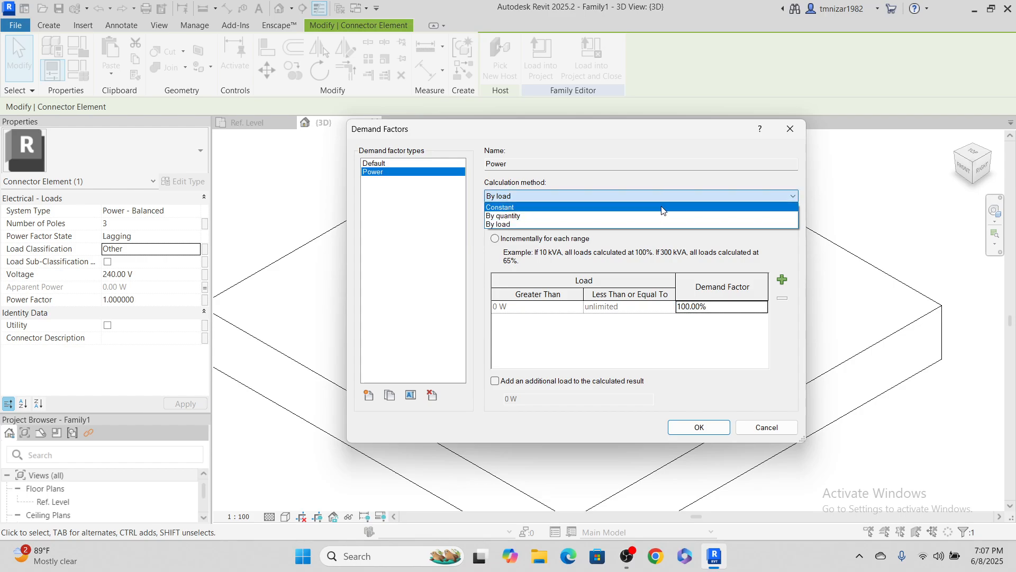
{"action": "left_click", "coordinate": [662, 207]}
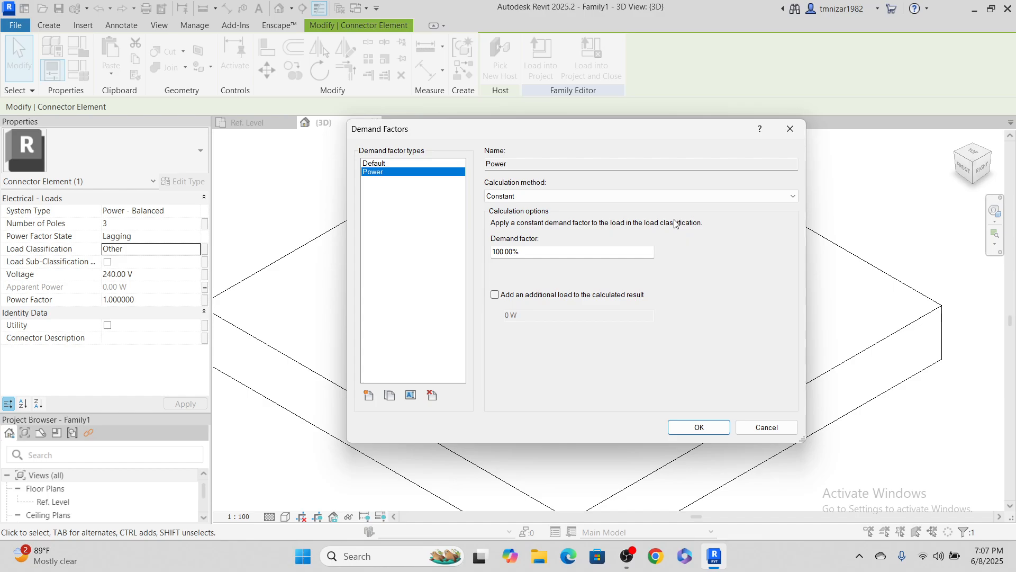
Set the Power demand factor to calculate by load, with a demand factor of 50%, and accept it.
{"action": "left_click", "coordinate": [635, 196]}
{"action": "left_click", "coordinate": [564, 224]}
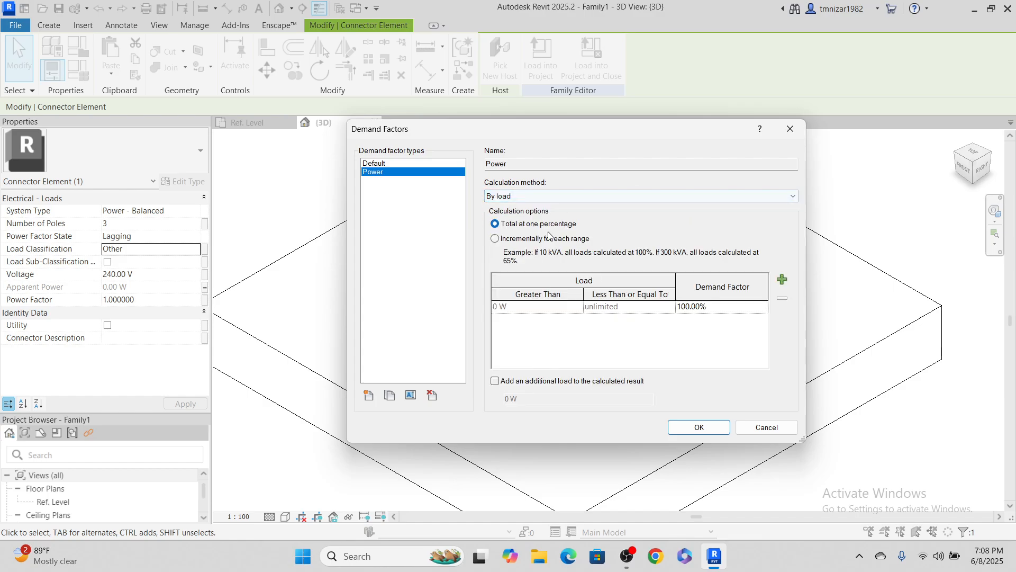
{"action": "left_click", "coordinate": [735, 301]}
{"action": "type", "text": "50"}
{"action": "left_click", "coordinate": [726, 333]}
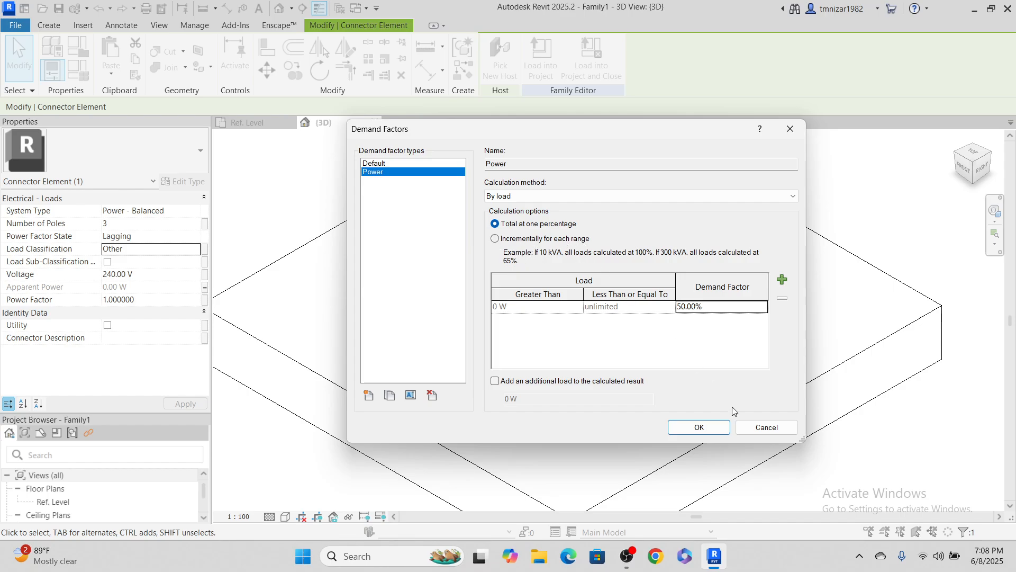
{"action": "left_click", "coordinate": [689, 428]}
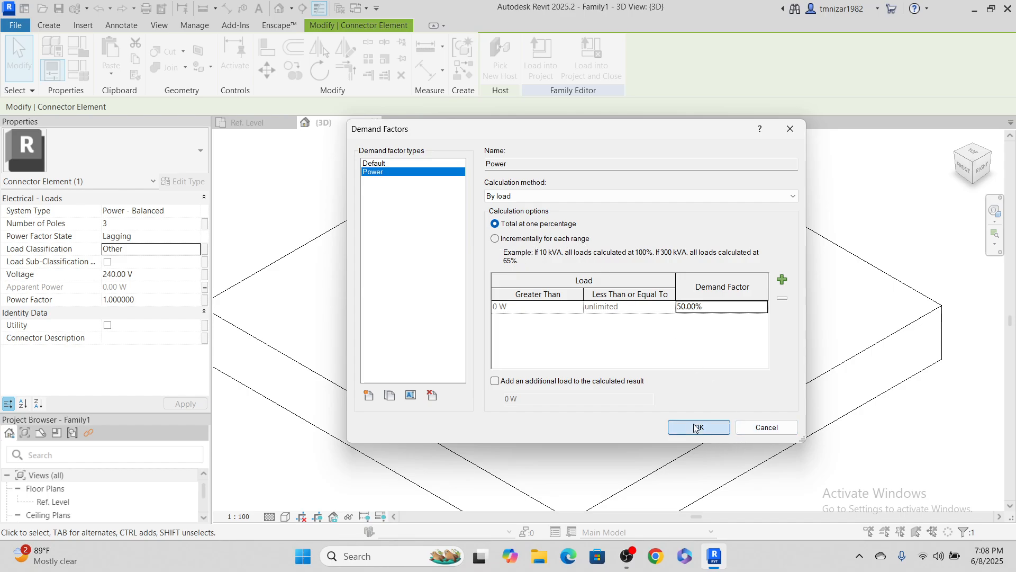
Give the Power load classification the abbreviation "Power" and apply it to the connector.
{"action": "left_click", "coordinate": [618, 256]}
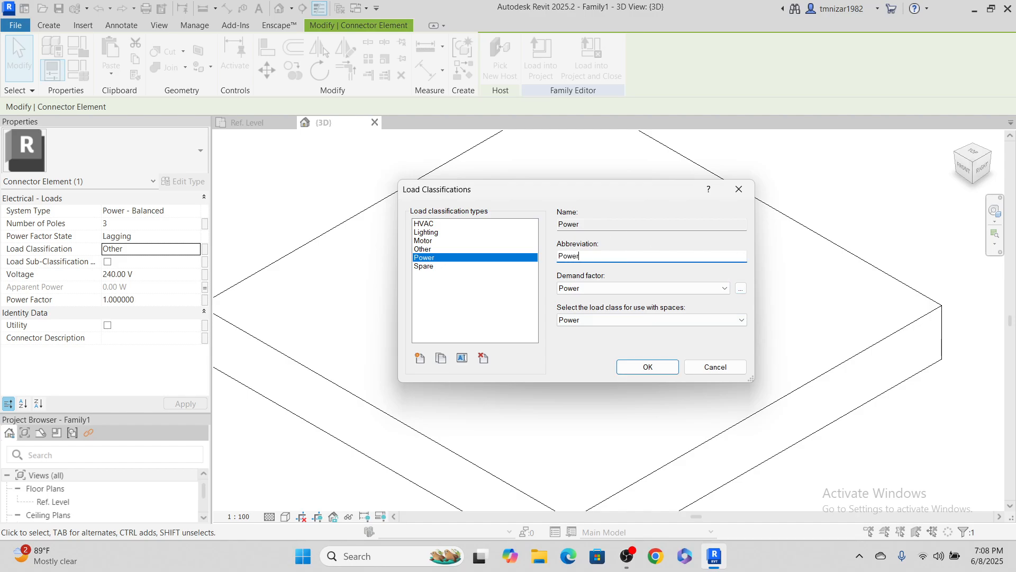
{"action": "left_click", "coordinate": [645, 363]}
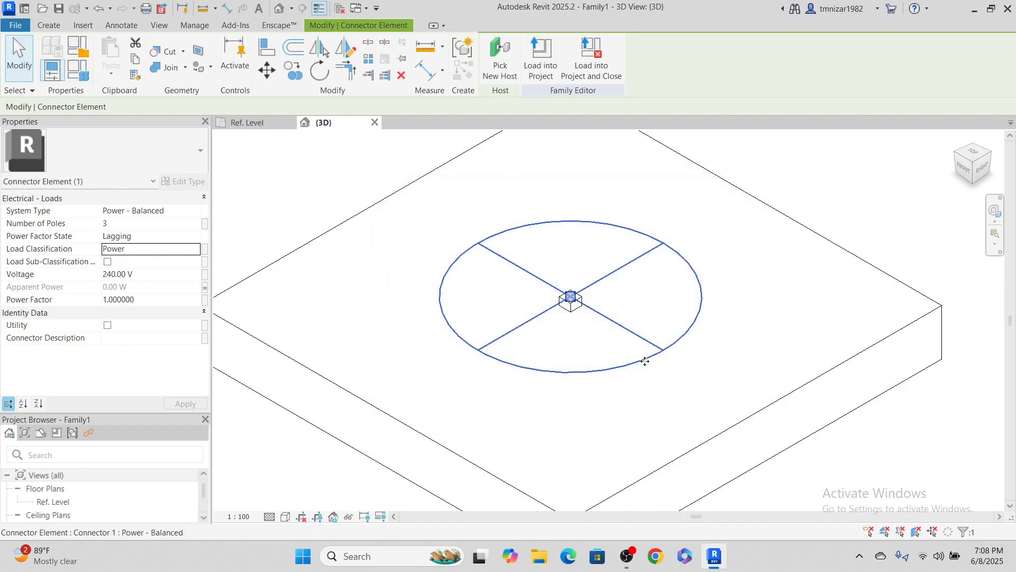
{"action": "left_click", "coordinate": [392, 270]}
{"action": "left_click", "coordinate": [490, 243]}
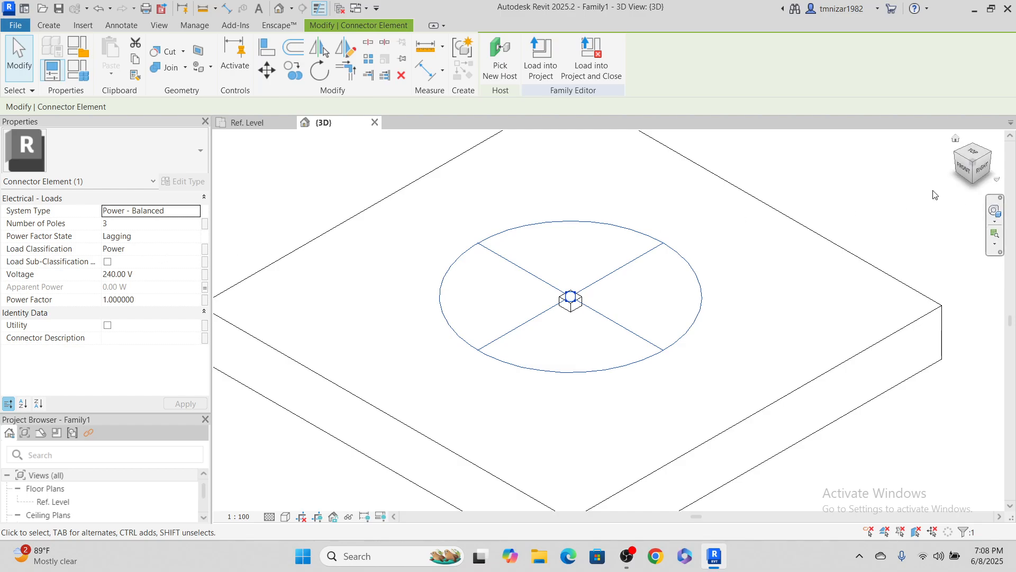
{"action": "left_click", "coordinate": [885, 191]}
{"action": "middle_click_drag", "start_coordinate": [481, 168], "coordinate": [465, 213]}
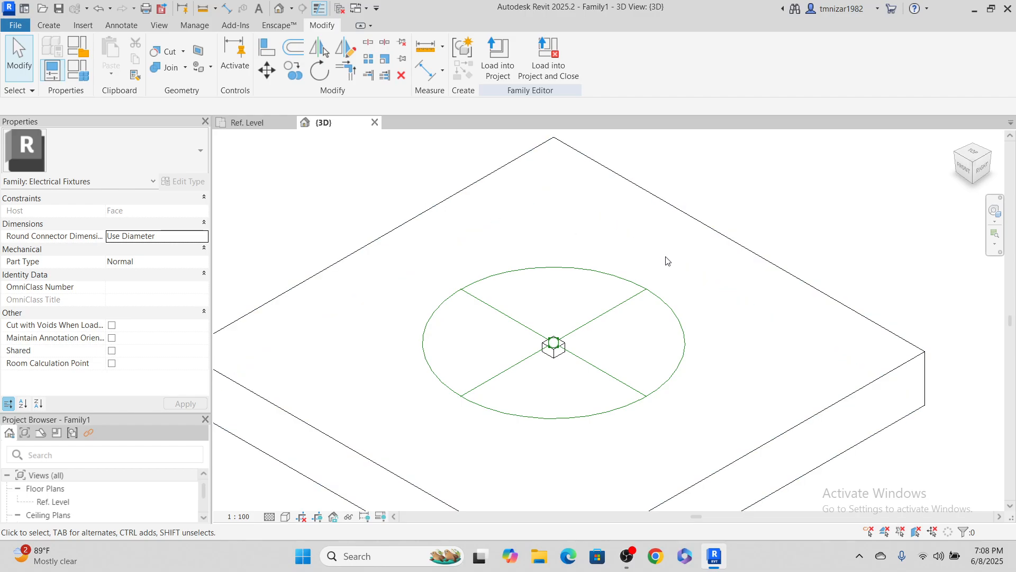
Create a new project from the Metric Multi-discipline template.
{"action": "left_click", "coordinate": [16, 25]}
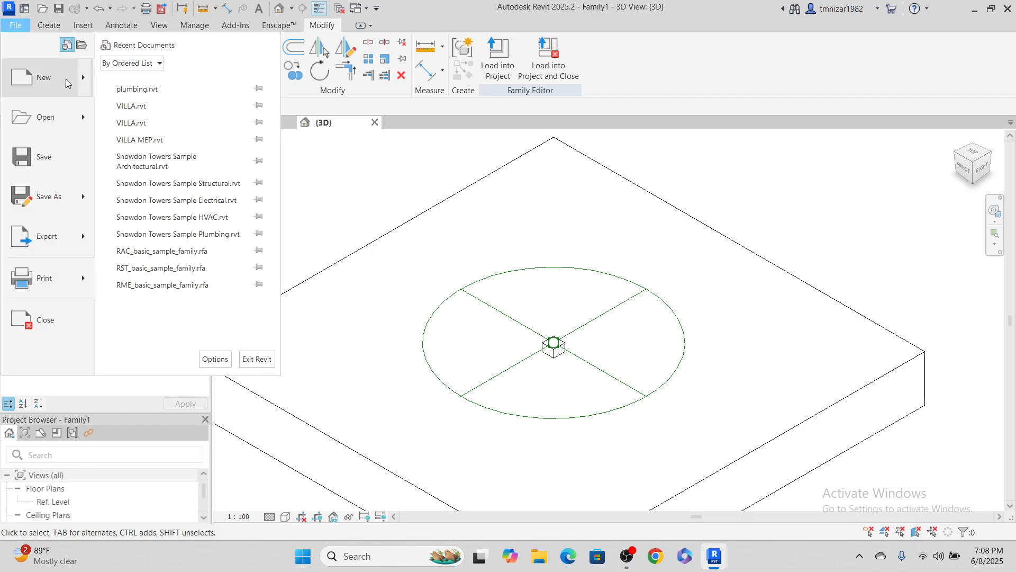
{"action": "mouse_move", "coordinate": [83, 81]}
{"action": "left_click", "coordinate": [177, 90]}
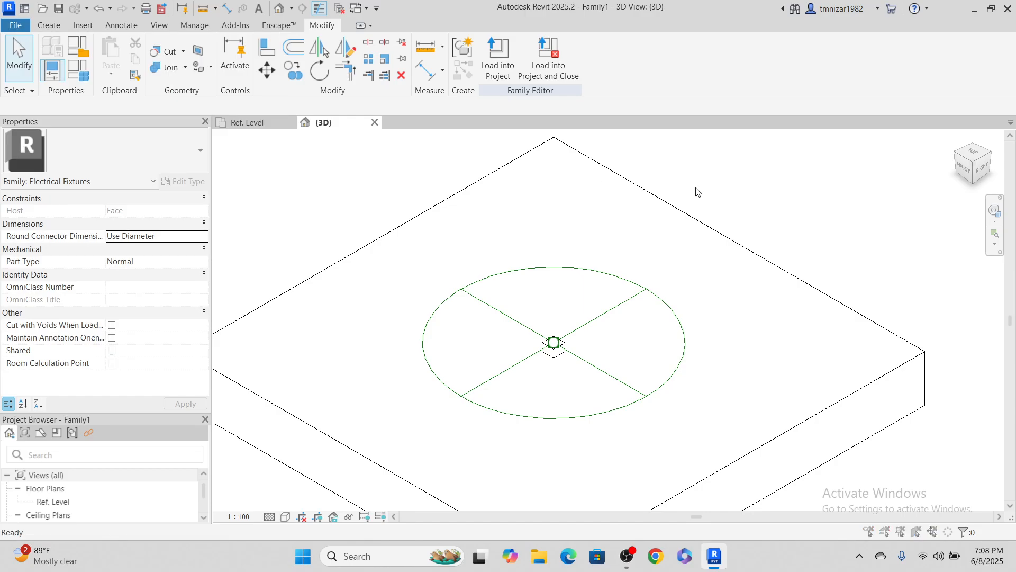
{"action": "left_click", "coordinate": [549, 249]}
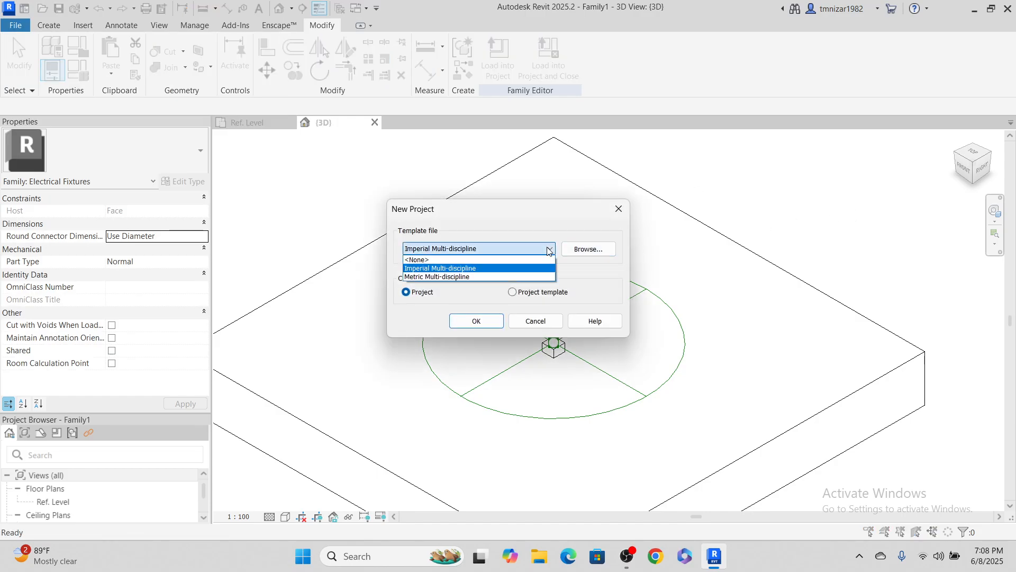
{"action": "left_click", "coordinate": [471, 277]}
{"action": "left_click", "coordinate": [476, 321]}
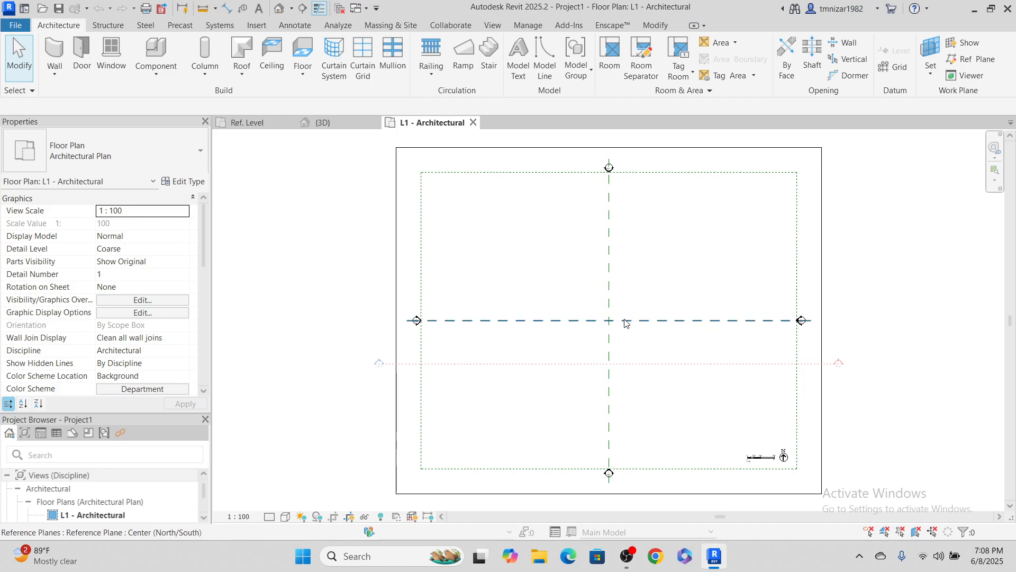
Draw a horizontal Generic - 200mm wall about 5000 mm long in the upper-left area of the L1 - Architectural plan.
{"action": "middle_click_drag", "start_coordinate": [610, 319], "coordinate": [573, 316]}
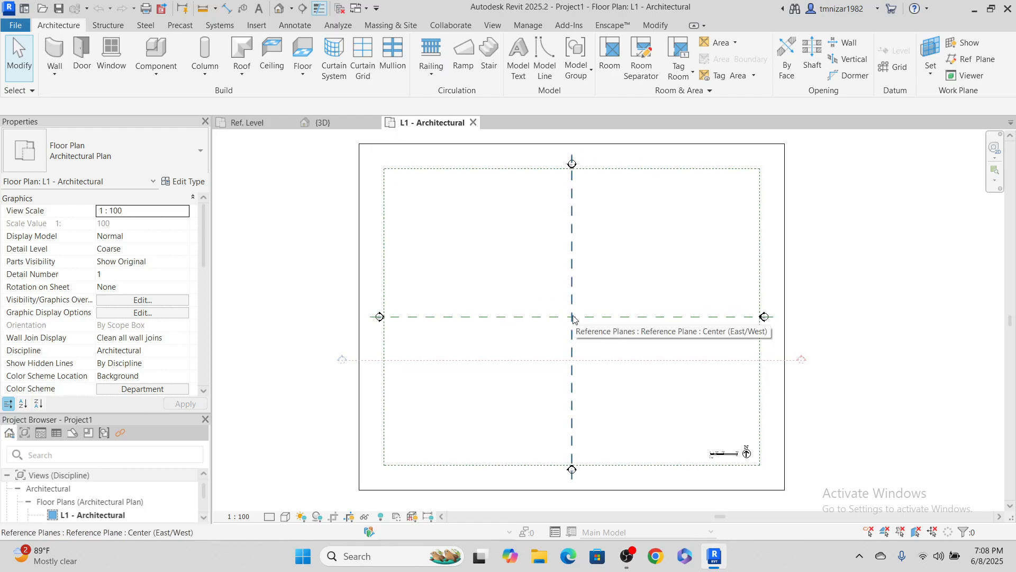
{"action": "middle_click_drag", "start_coordinate": [590, 269], "coordinate": [581, 298]}
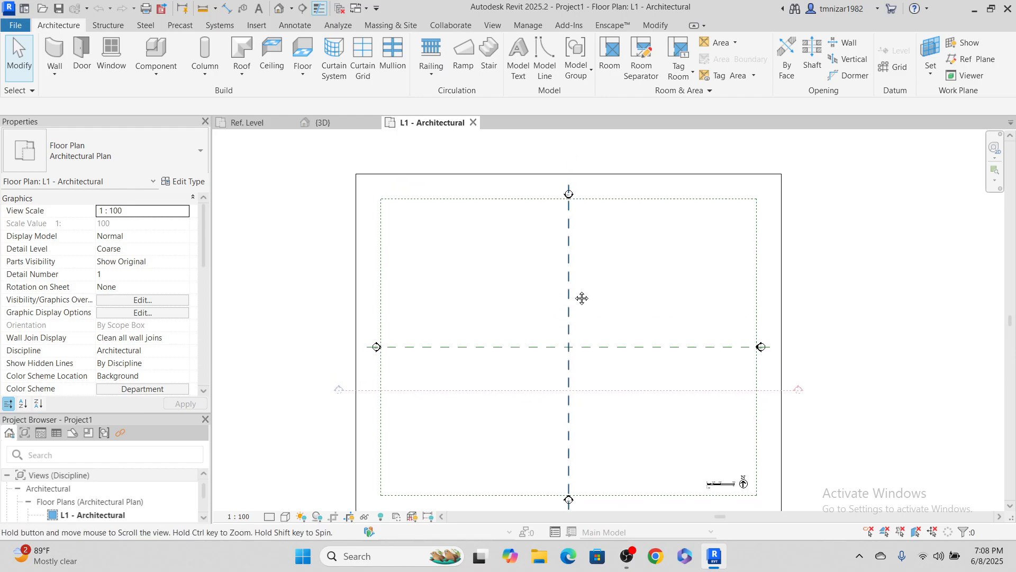
{"action": "scroll", "coordinate": [522, 277], "scroll_direction": "up", "scroll_amount": 1}
{"action": "key", "text": "w"}
{"action": "key", "text": "a"}
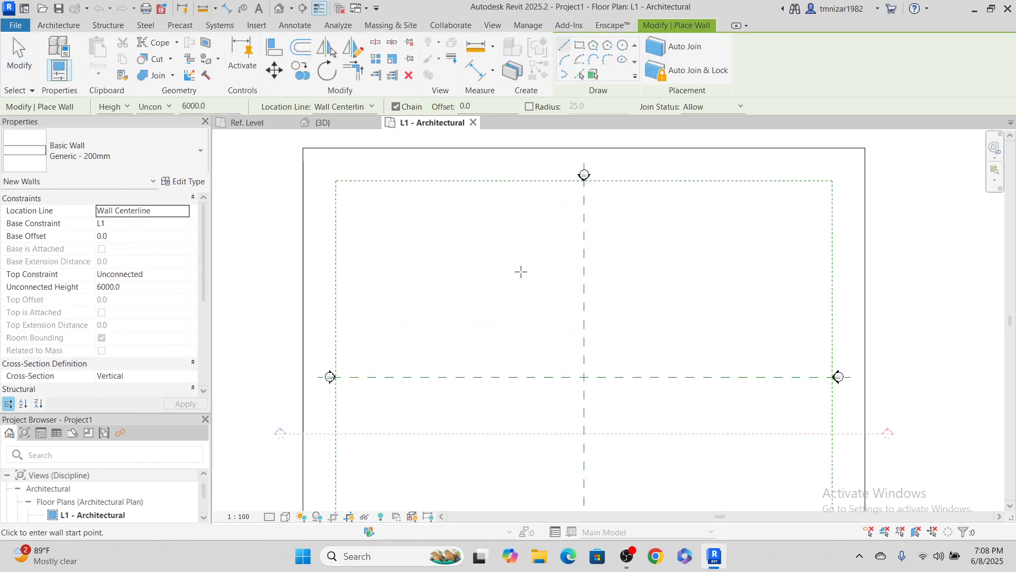
{"action": "left_click", "coordinate": [439, 306]}
{"action": "scroll", "coordinate": [519, 306], "scroll_direction": "up", "scroll_amount": 2}
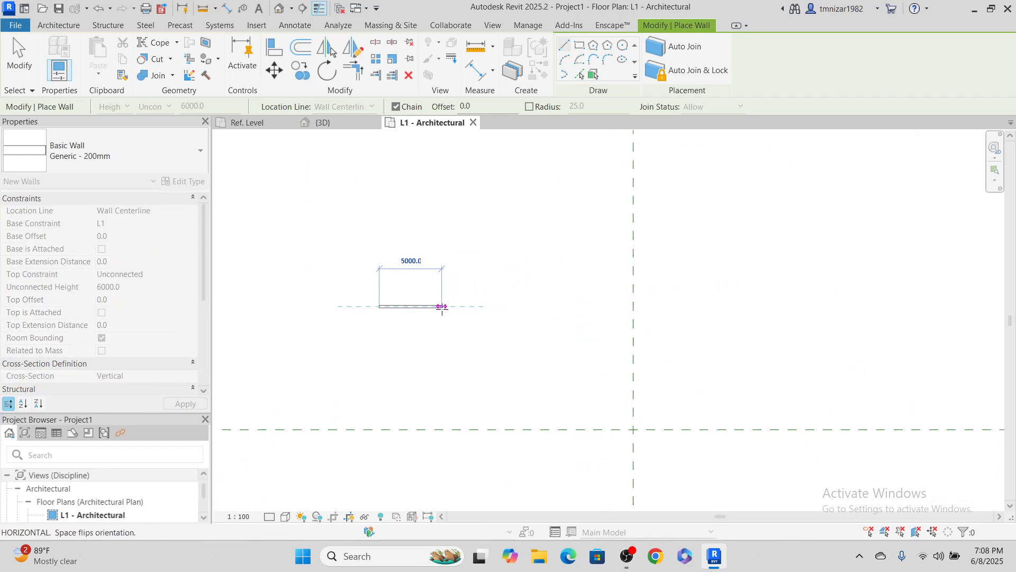
{"action": "left_click", "coordinate": [443, 306]}
{"action": "key", "text": "Escape"}
{"action": "middle_click_drag", "start_coordinate": [430, 336], "coordinate": [567, 344]}
{"action": "scroll", "coordinate": [635, 279], "scroll_direction": "up", "scroll_amount": 5}
{"action": "key", "text": "Escape"}
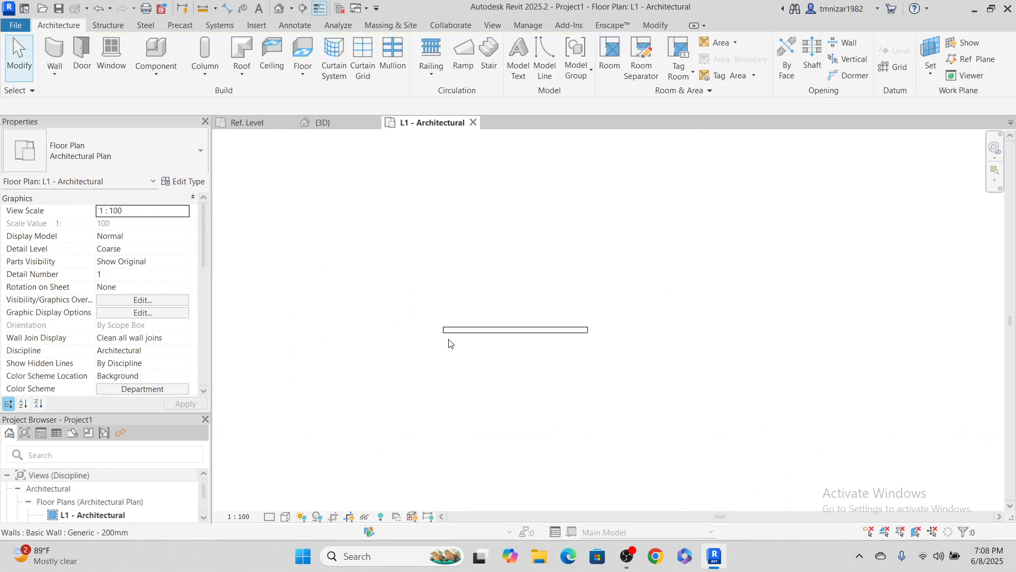
{"action": "left_click", "coordinate": [509, 330]}
{"action": "scroll", "coordinate": [492, 328], "scroll_direction": "up", "scroll_amount": 3}
{"action": "left_click", "coordinate": [680, 185]}
{"action": "middle_click_drag", "start_coordinate": [679, 186], "coordinate": [679, 262]}
{"action": "middle_click_drag", "start_coordinate": [576, 410], "coordinate": [571, 396]}
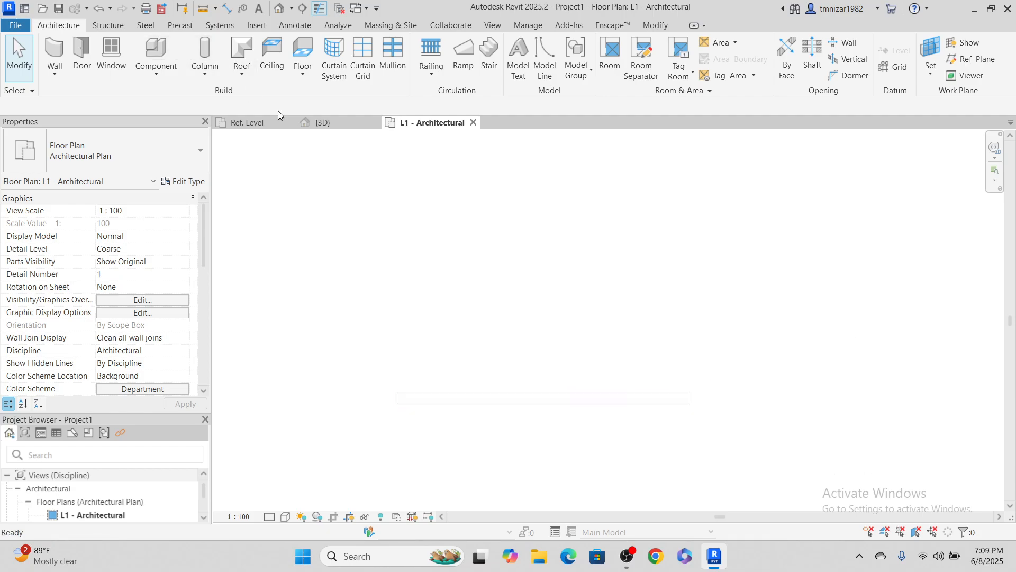
Start loading the socket family into the project with closing and saving, and create a Desktop folder named "Electrical Family" for it.
{"action": "left_click", "coordinate": [323, 124]}
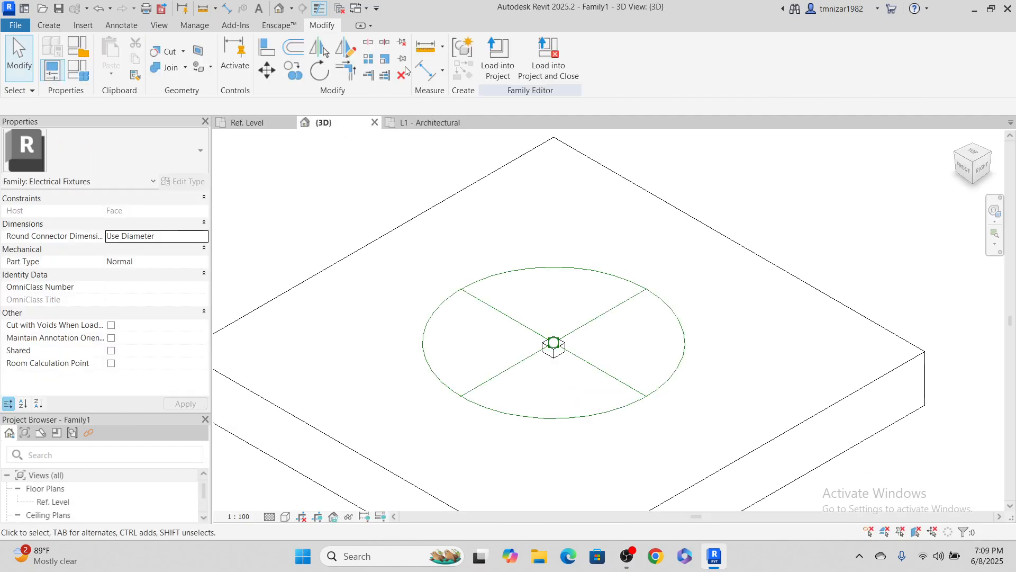
{"action": "left_click", "coordinate": [549, 59]}
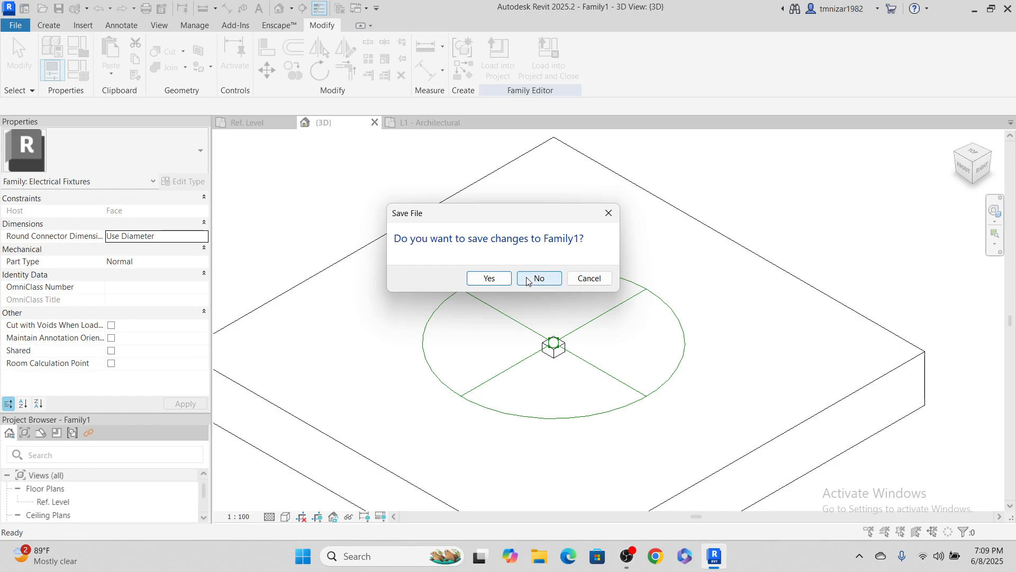
{"action": "left_click", "coordinate": [488, 278]}
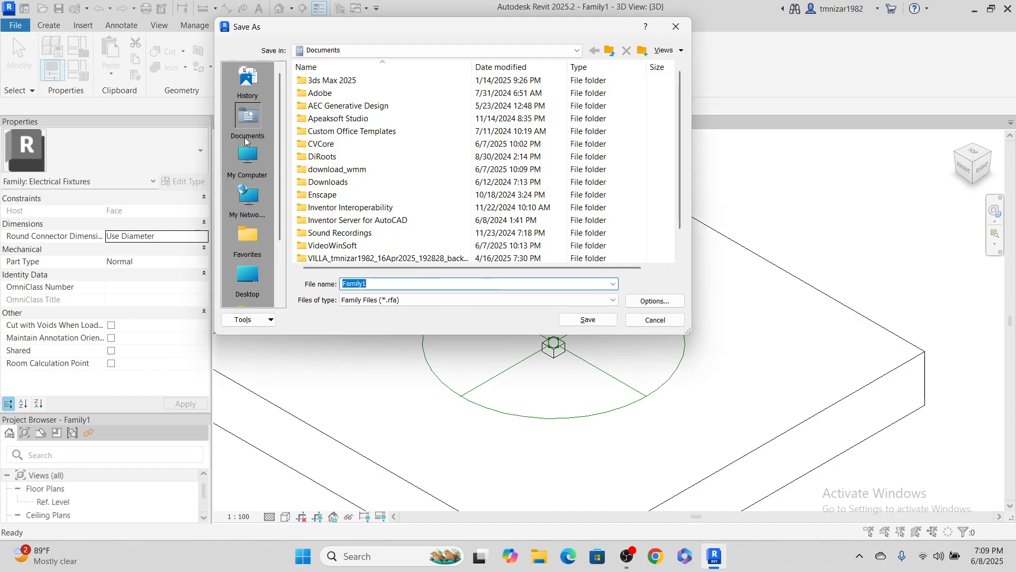
{"action": "left_click", "coordinate": [248, 275]}
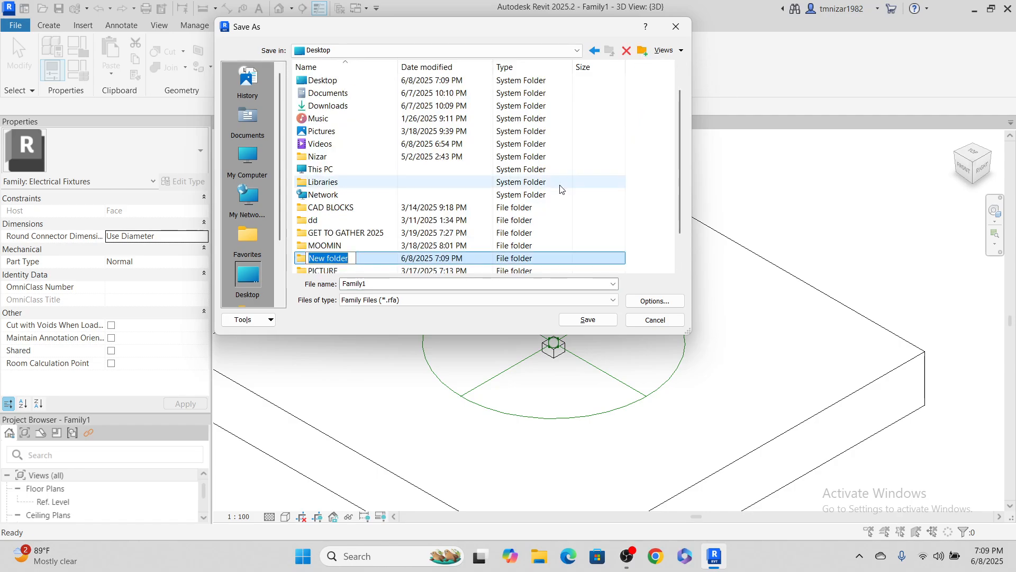
{"action": "type", "text": "Electrical"}
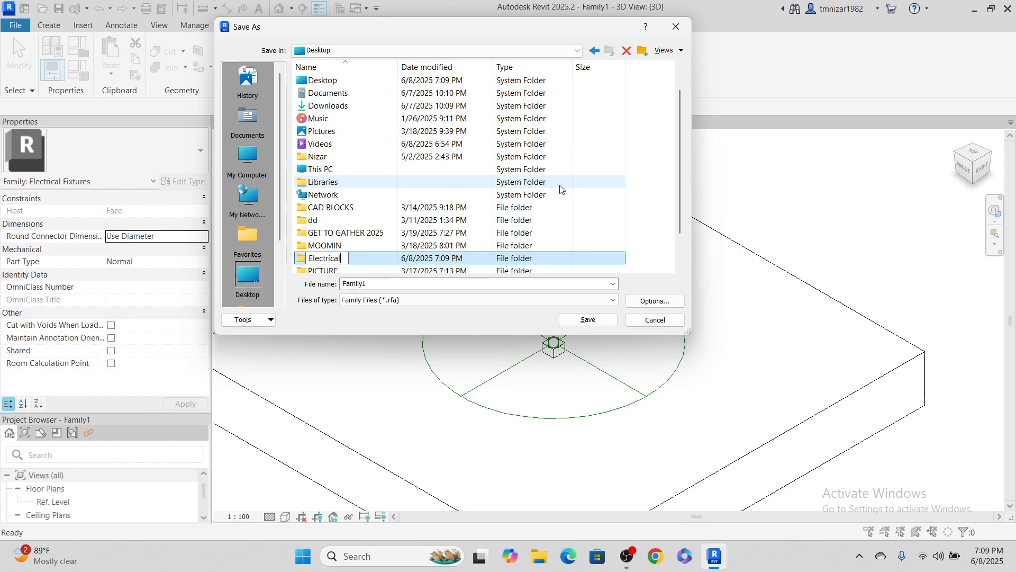
{"action": "type", "text": " Family"}
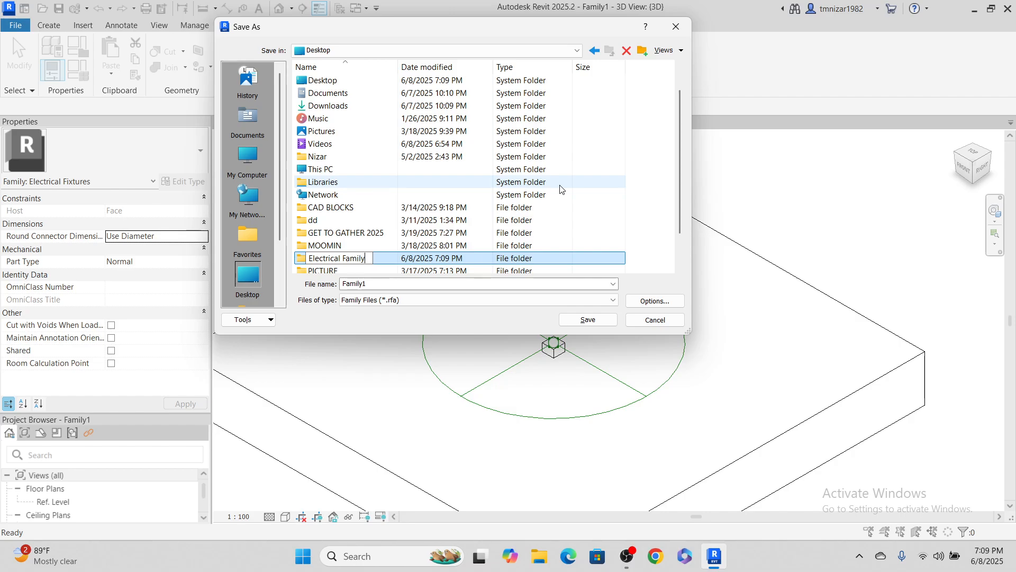
{"action": "key", "text": "Return"}
{"action": "double_click", "coordinate": [603, 259]}
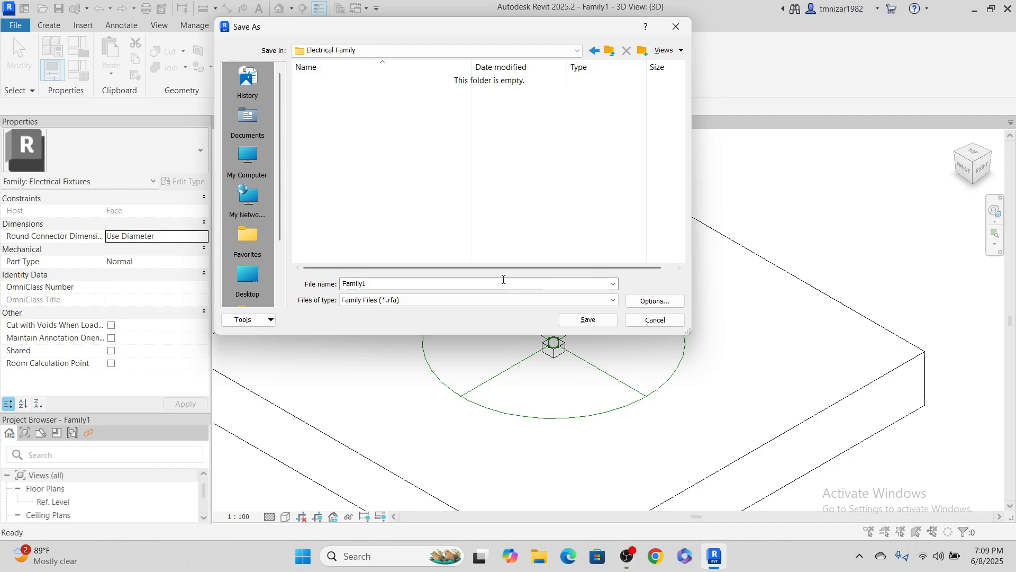
Save the family as "Socket" in the Electrical Family folder with the default save options and load it into the project.
{"action": "double_click", "coordinate": [503, 283]}
{"action": "type", "text": "Socket"}
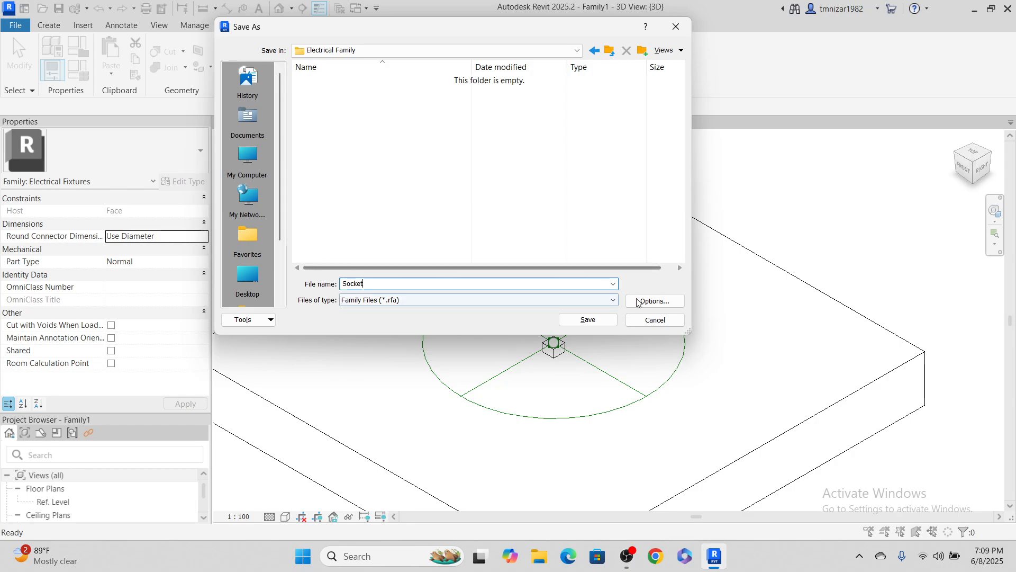
{"action": "left_click", "coordinate": [655, 301]}
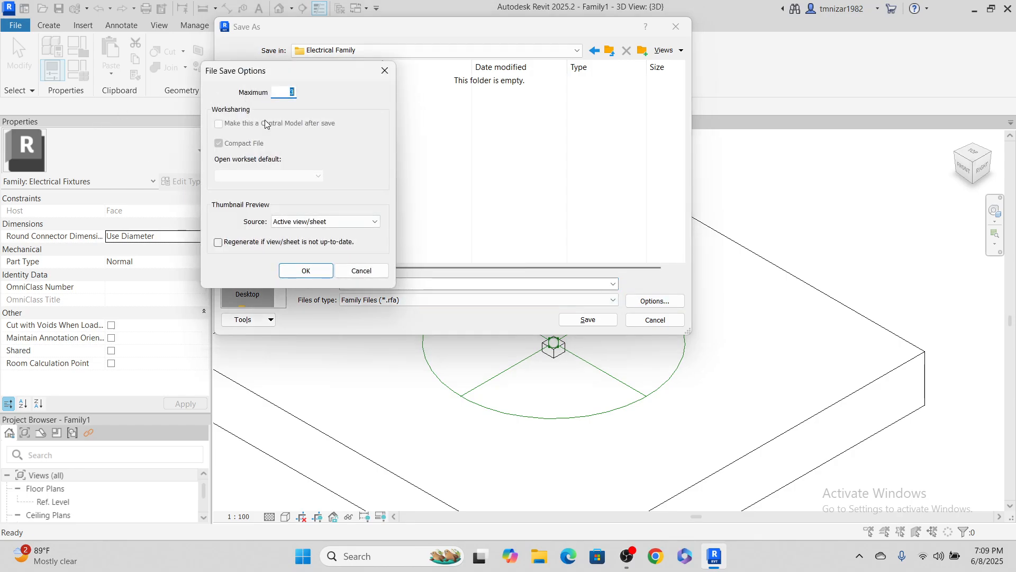
{"action": "left_click", "coordinate": [306, 269]}
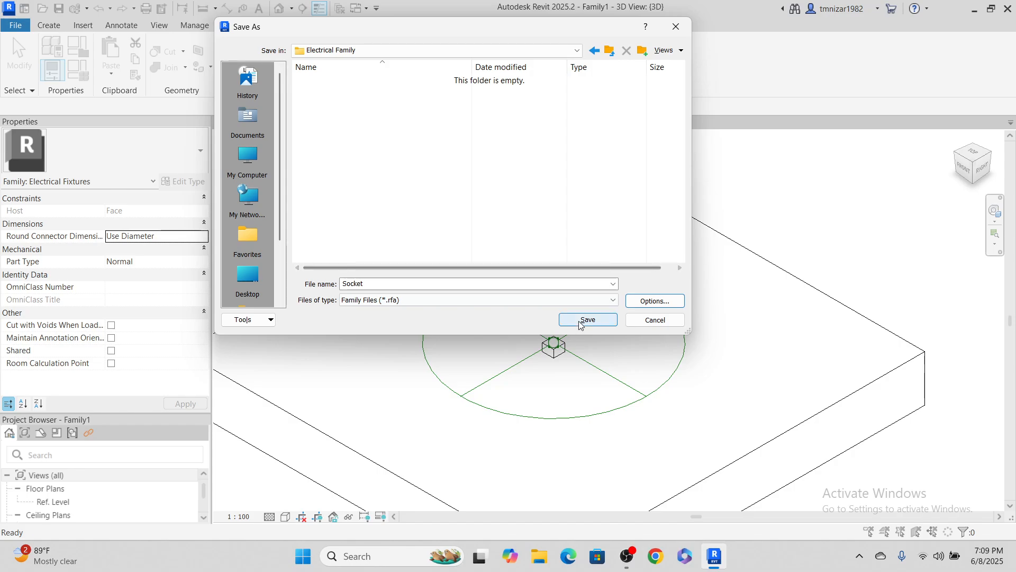
{"action": "left_click", "coordinate": [581, 322]}
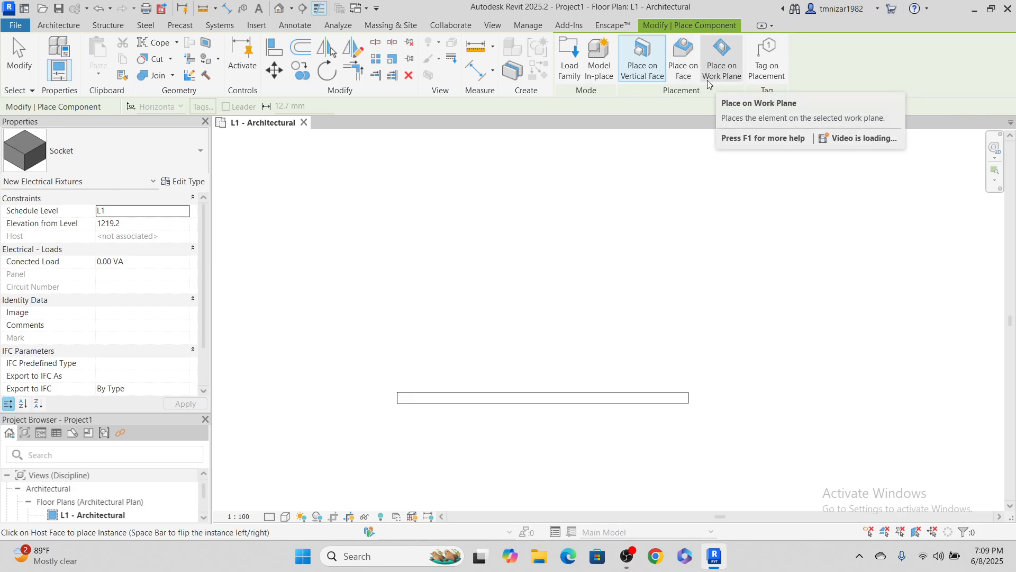
Place one Socket on the wall's upper vertical face near its left end and check the placed instance.
{"action": "left_click", "coordinate": [639, 79]}
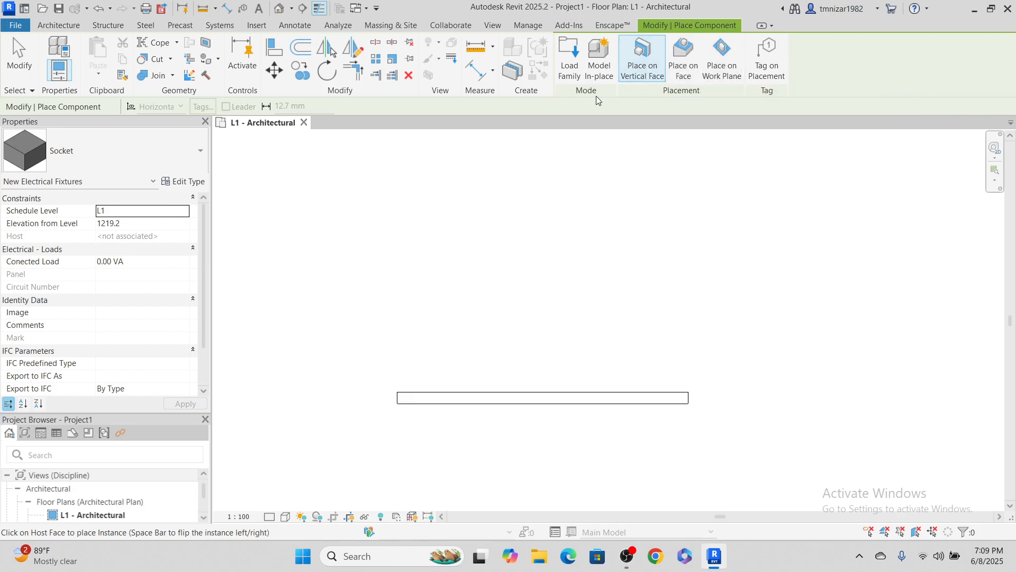
{"action": "scroll", "coordinate": [454, 392], "scroll_direction": "up", "scroll_amount": 4}
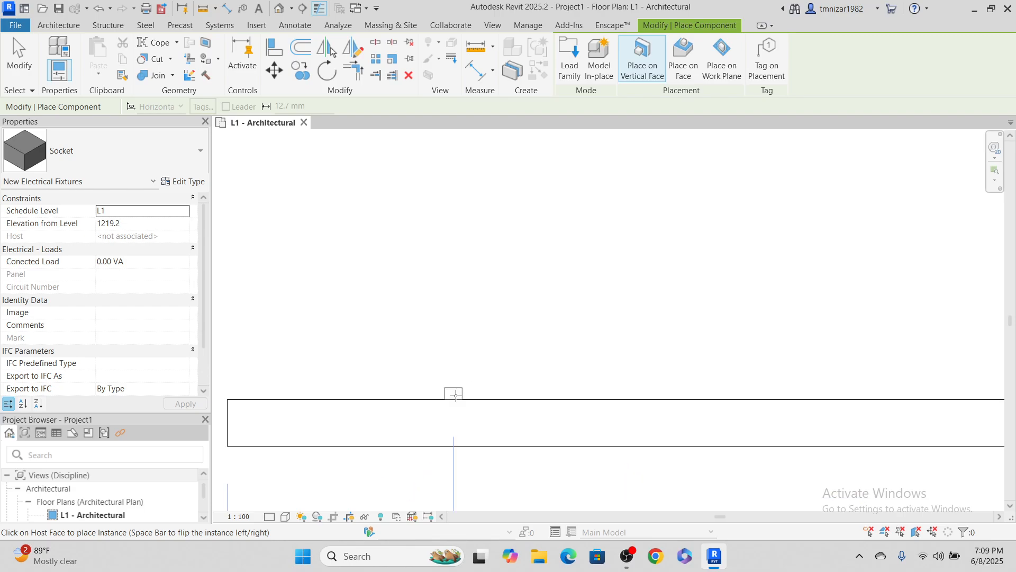
{"action": "left_click", "coordinate": [454, 396]}
{"action": "scroll", "coordinate": [422, 363], "scroll_direction": "up", "scroll_amount": 3}
{"action": "key", "text": "Escape"}
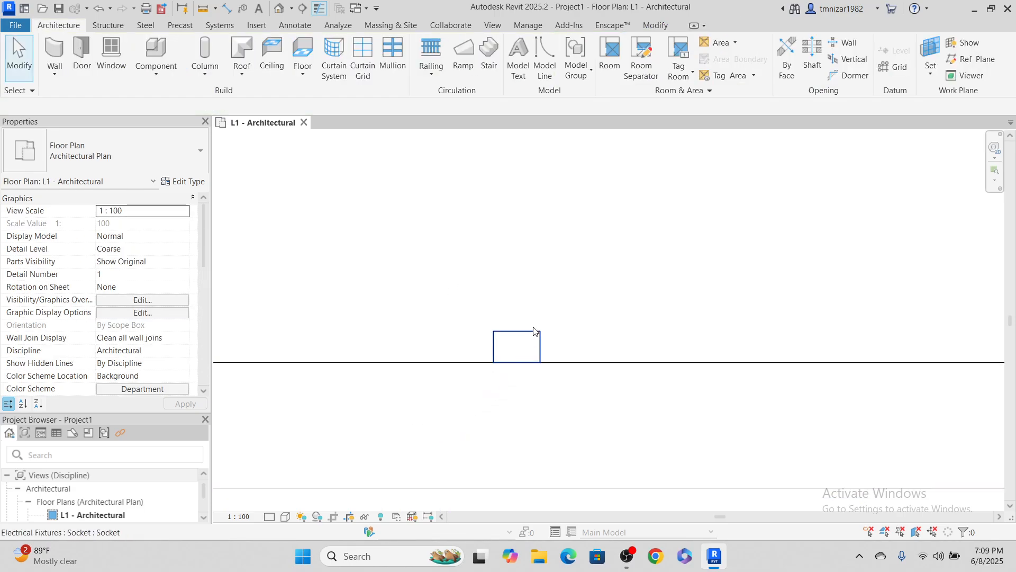
{"action": "left_click", "coordinate": [532, 334]}
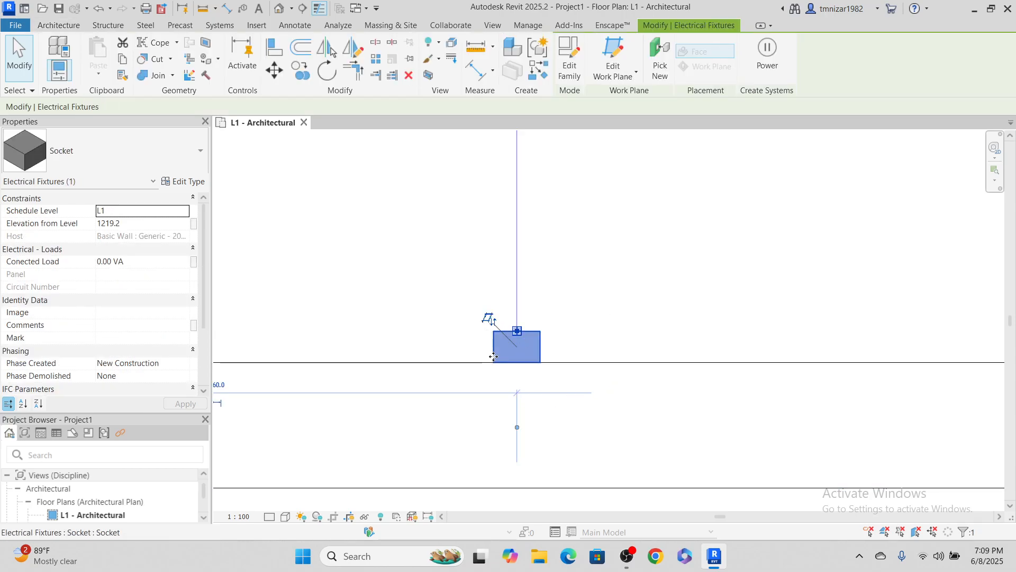
{"action": "left_click", "coordinate": [535, 392]}
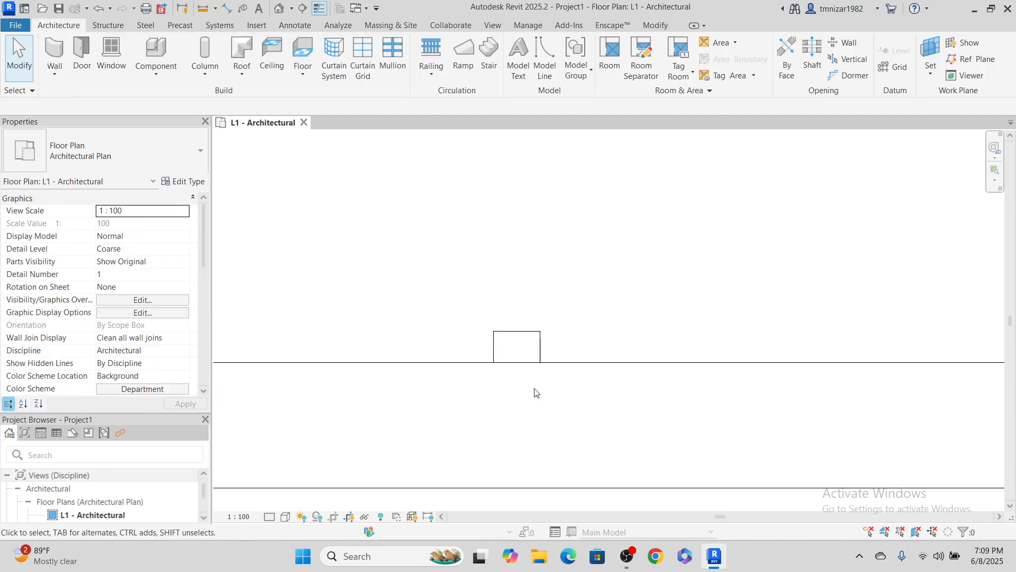
{"action": "left_click", "coordinate": [532, 336]}
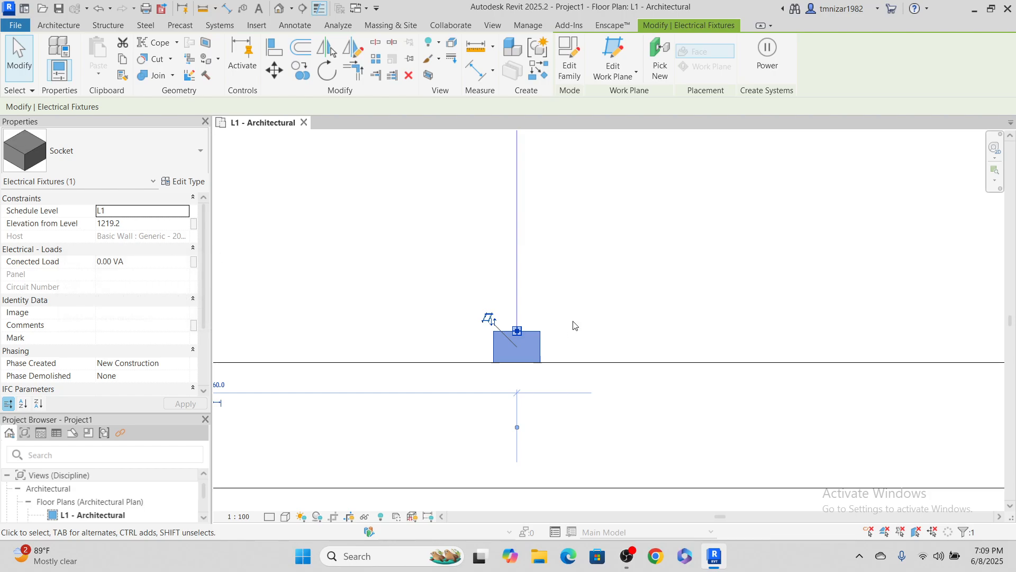
{"action": "left_click", "coordinate": [836, 290]}
Draw a horizontal building section line just above the wall, spanning past both sides of the socket.
{"action": "scroll", "coordinate": [748, 303], "scroll_direction": "down", "scroll_amount": 2}
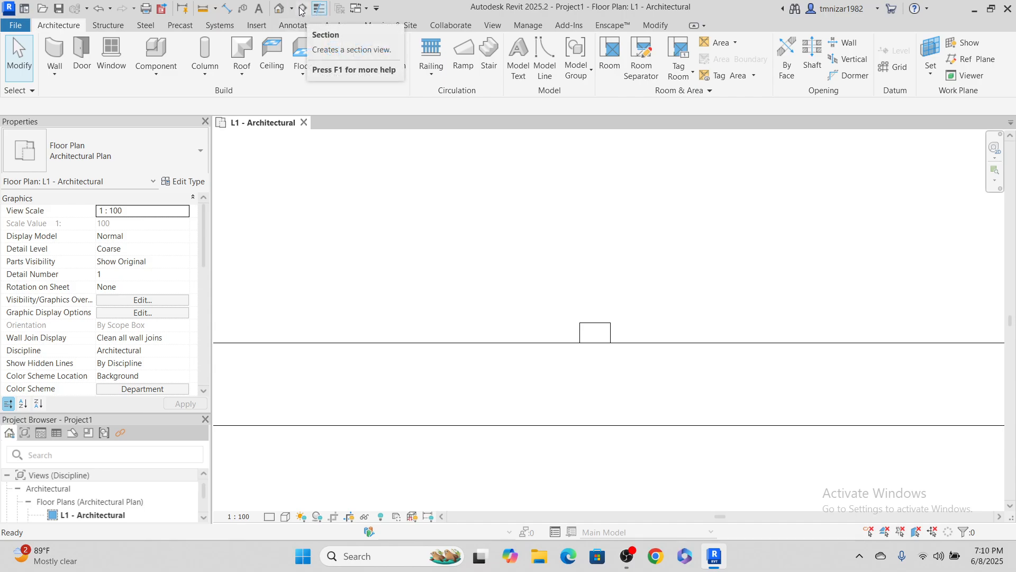
{"action": "left_click", "coordinate": [494, 26]}
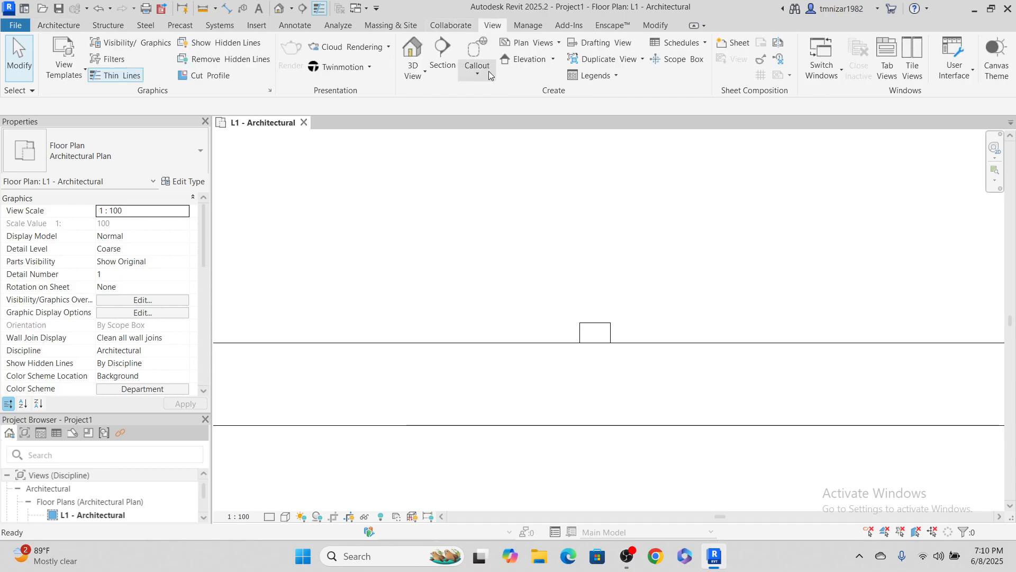
{"action": "left_click", "coordinate": [441, 48]}
{"action": "left_click", "coordinate": [365, 248]}
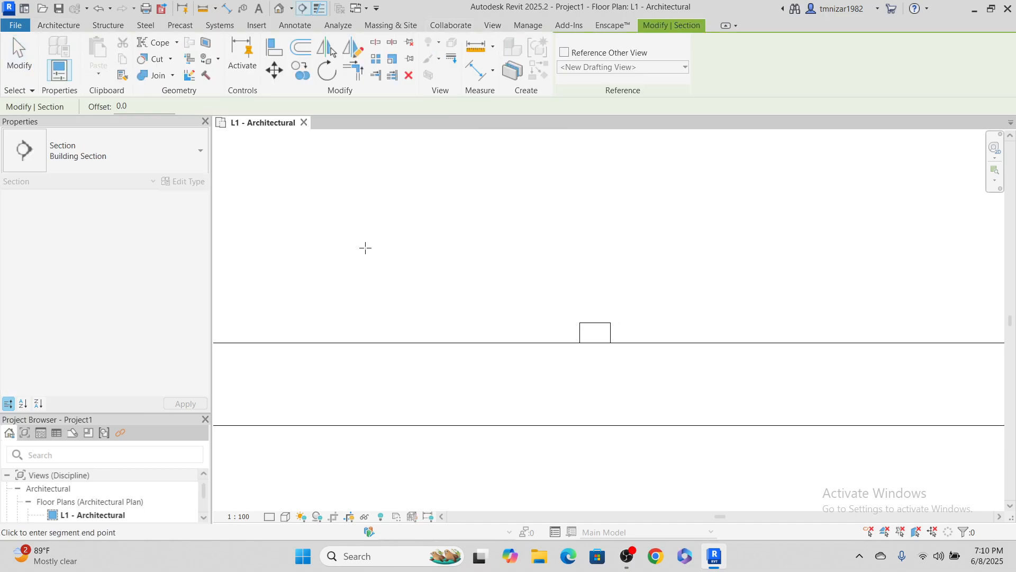
{"action": "scroll", "coordinate": [763, 245], "scroll_direction": "down", "scroll_amount": 6}
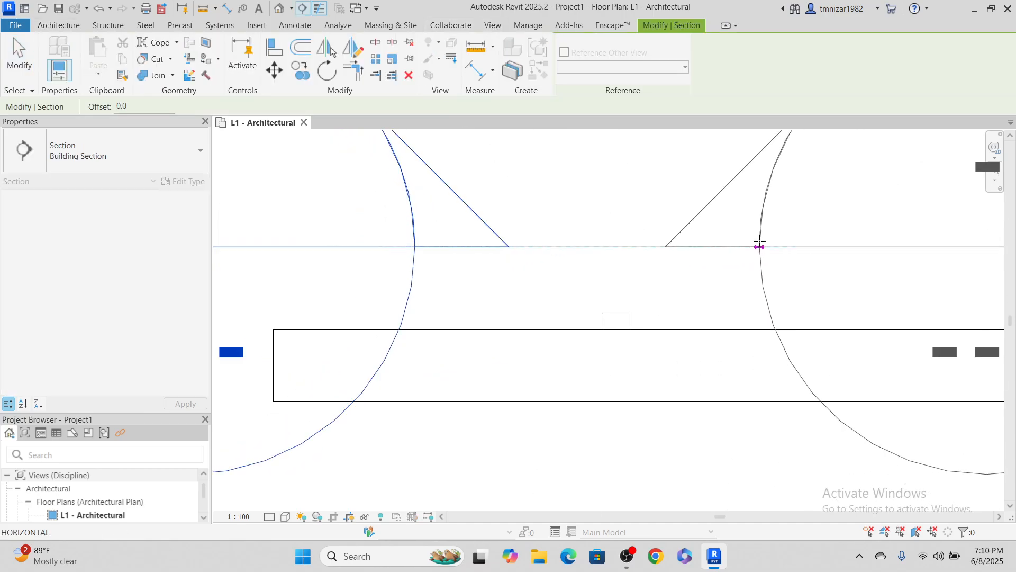
{"action": "left_click", "coordinate": [840, 244]}
{"action": "middle_click_drag", "start_coordinate": [772, 288], "coordinate": [604, 302]}
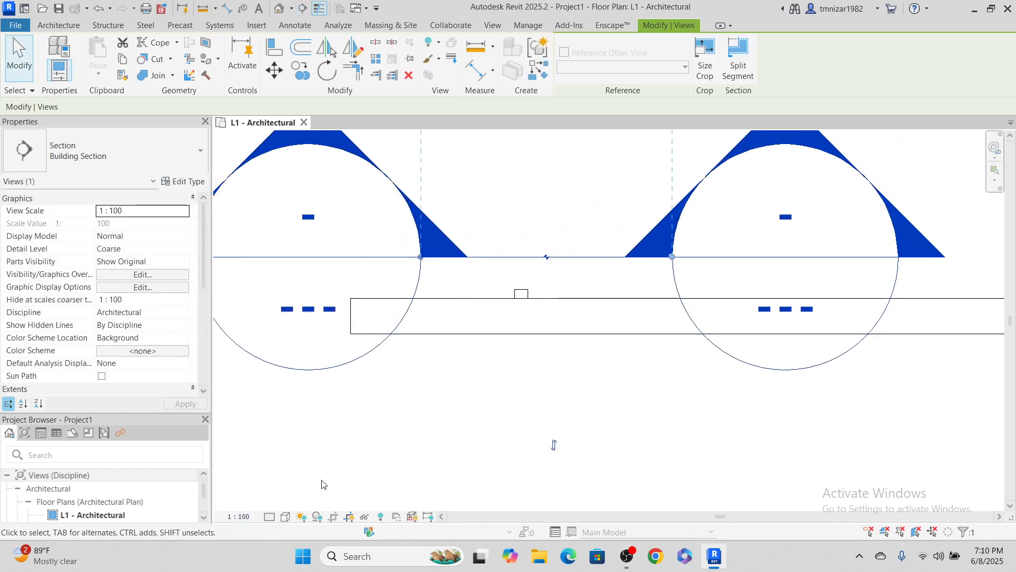
Flip the section to look toward the wall and shorten its view depth to just beyond the wall.
{"action": "left_click", "coordinate": [554, 445]}
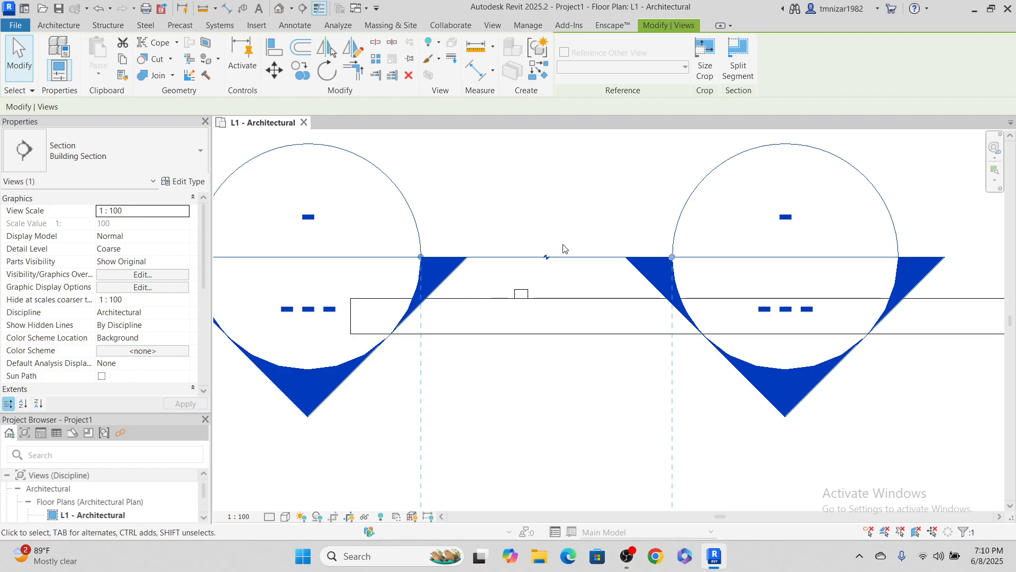
{"action": "scroll", "coordinate": [583, 297], "scroll_direction": "down", "scroll_amount": 4}
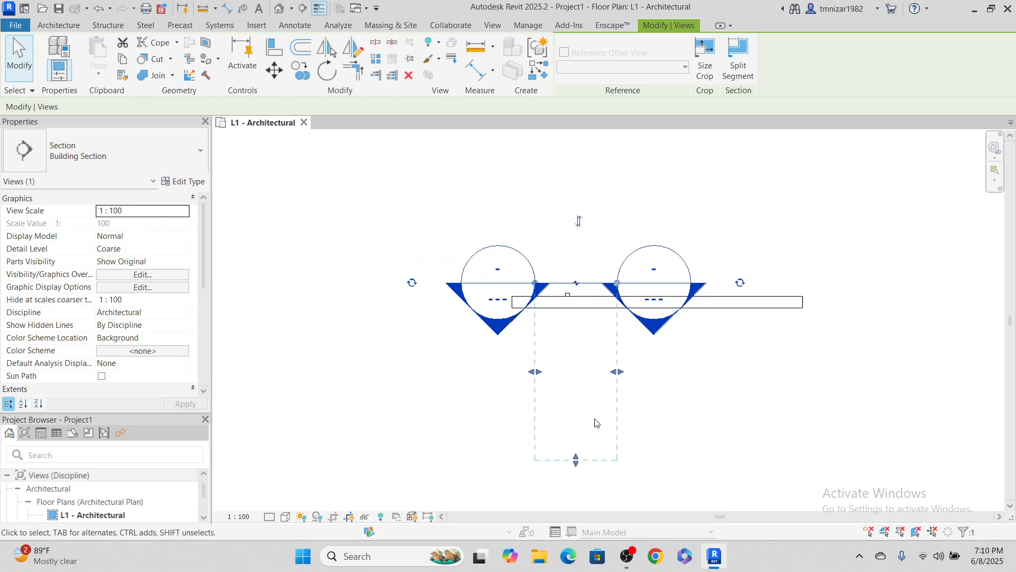
{"action": "left_click_drag", "start_coordinate": [576, 460], "coordinate": [576, 337]}
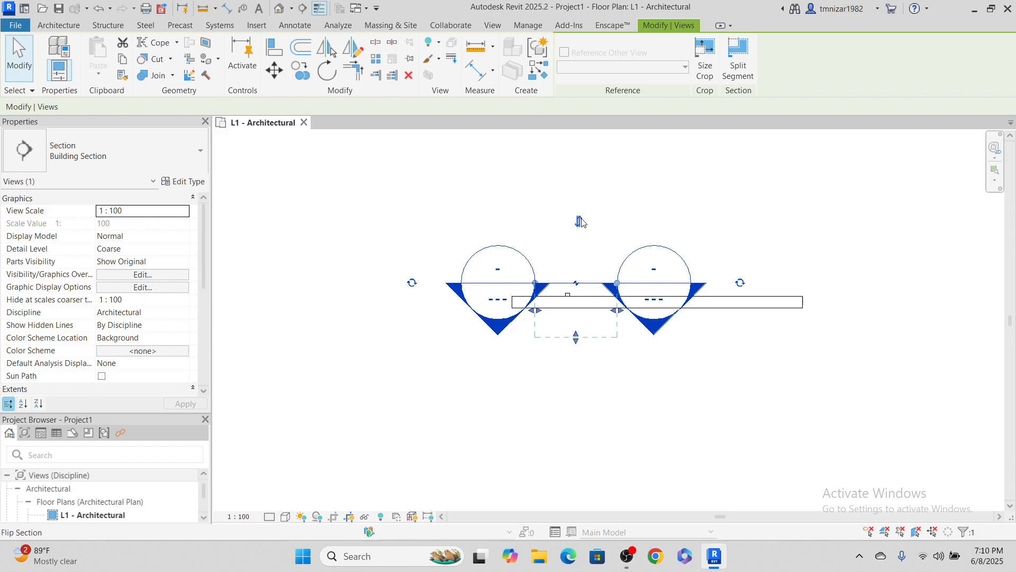
Open the new section view and add an aligned dimension from the socket's centre to level L1.
{"action": "right_click", "coordinate": [592, 285]}
{"action": "left_click", "coordinate": [649, 236]}
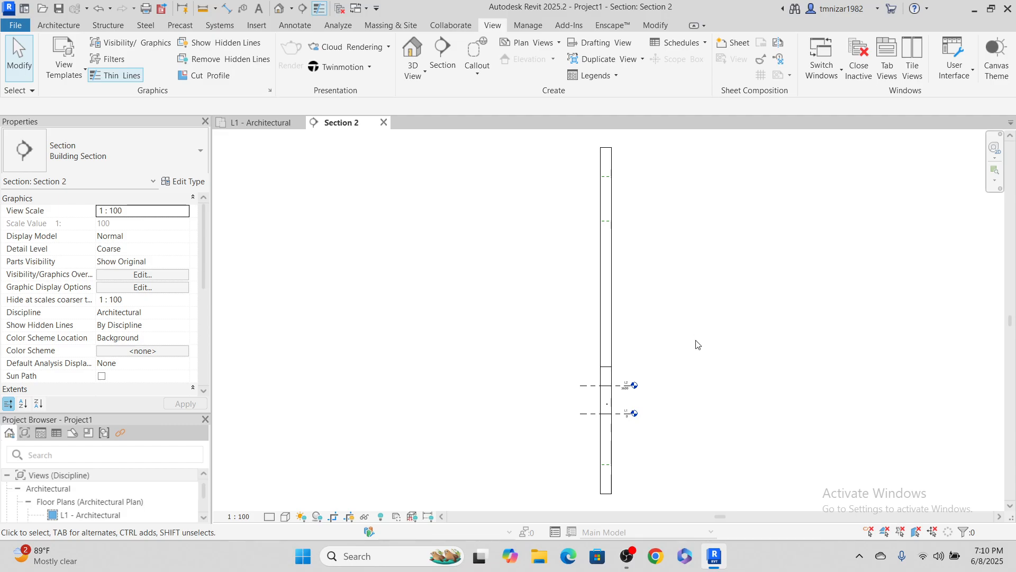
{"action": "scroll", "coordinate": [698, 345], "scroll_direction": "up", "scroll_amount": 10}
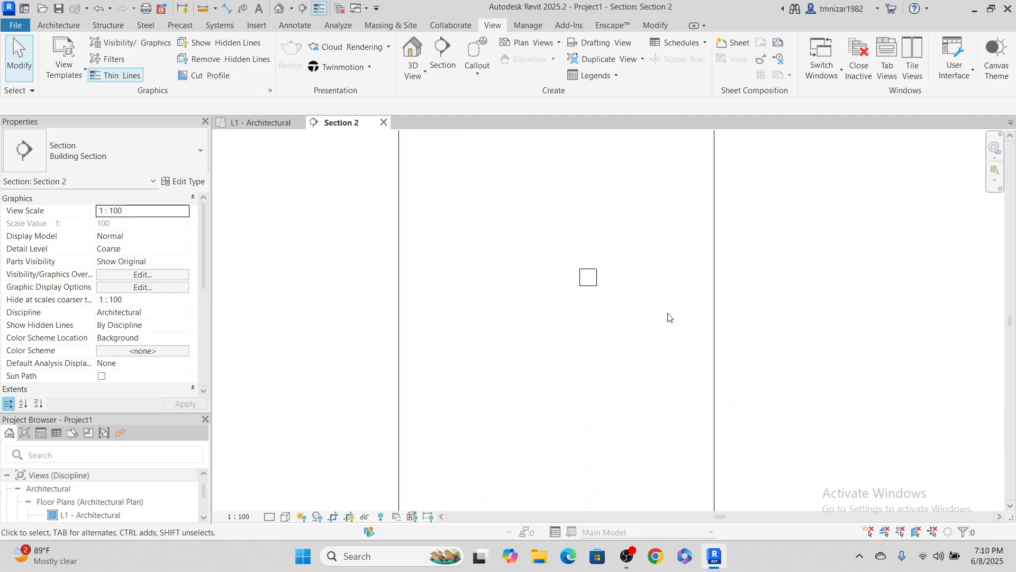
{"action": "middle_click_drag", "start_coordinate": [669, 318], "coordinate": [496, 263]}
{"action": "key", "text": "d"}
{"action": "key", "text": "i"}
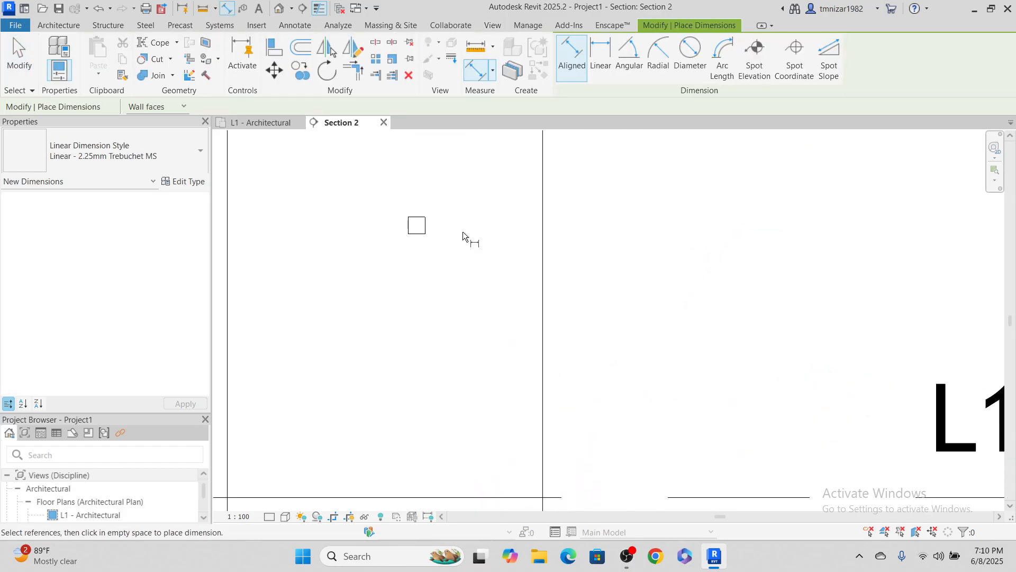
{"action": "left_click", "coordinate": [426, 228]}
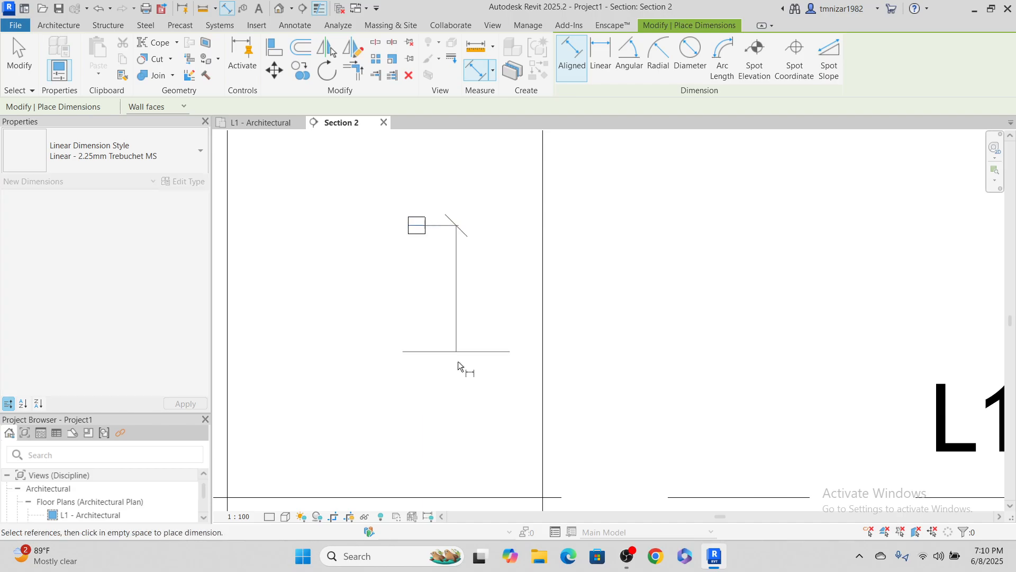
{"action": "middle_click_drag", "start_coordinate": [458, 366], "coordinate": [525, 249]}
{"action": "left_click", "coordinate": [525, 357]}
{"action": "scroll", "coordinate": [479, 370], "scroll_direction": "down", "scroll_amount": 2}
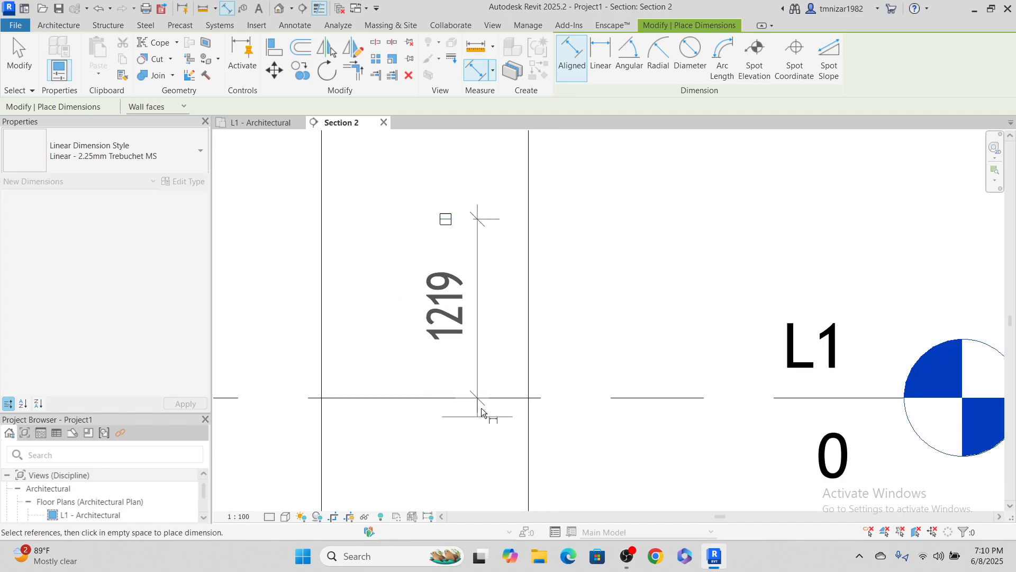
{"action": "left_click", "coordinate": [600, 345]}
{"action": "key", "text": "Escape"}
{"action": "key", "text": "Escape"}
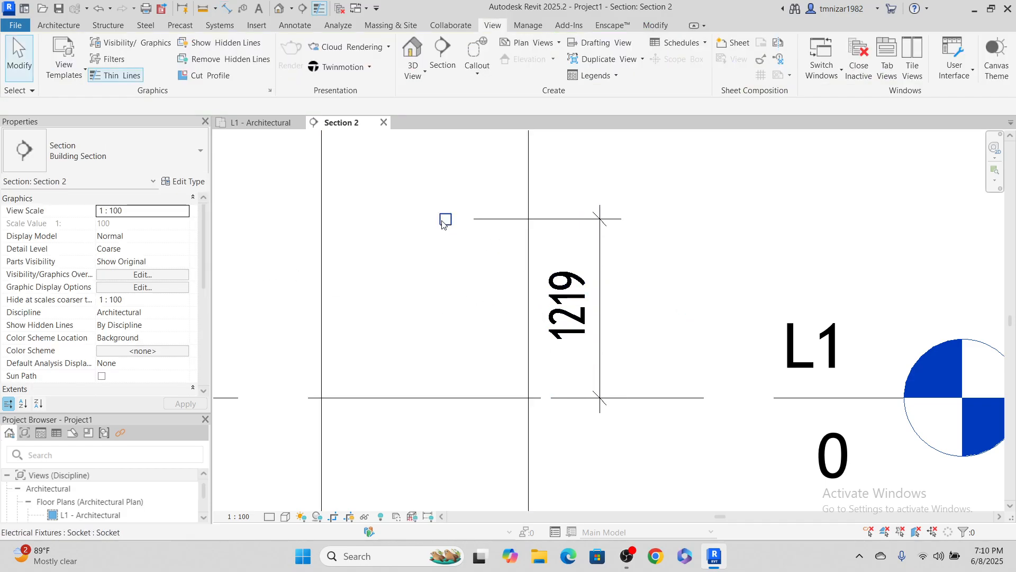
Check the placed socket's elevation from level L1 against the dimension in the section view.
{"action": "left_click", "coordinate": [445, 221]}
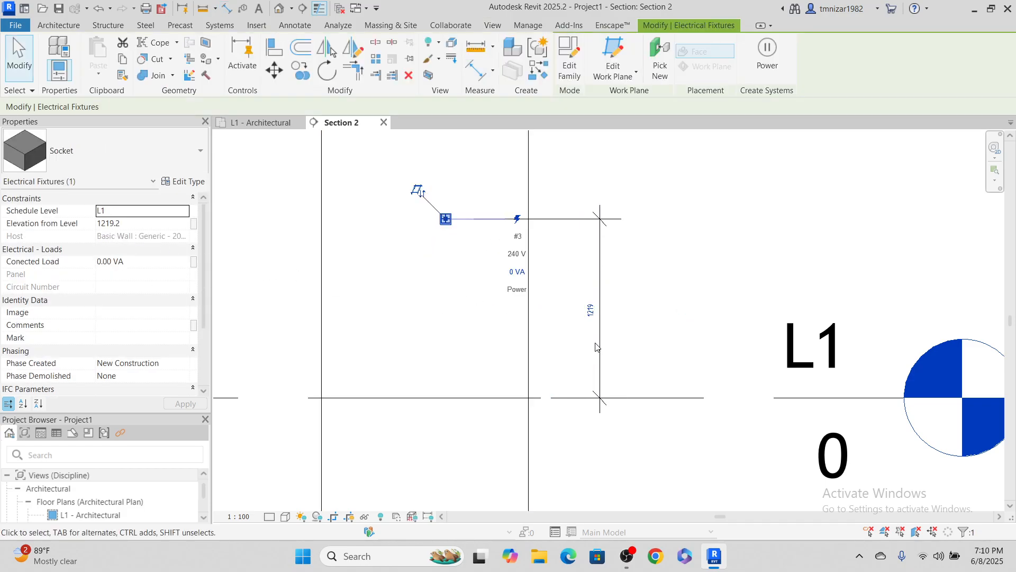
{"action": "key", "text": "Escape"}
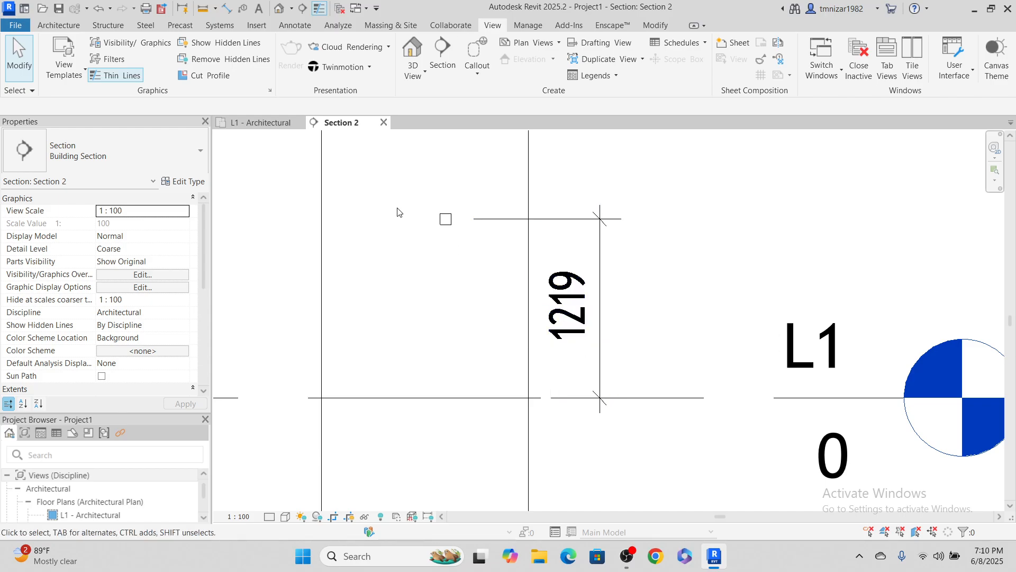
{"action": "scroll", "coordinate": [437, 223], "scroll_direction": "up", "scroll_amount": 1}
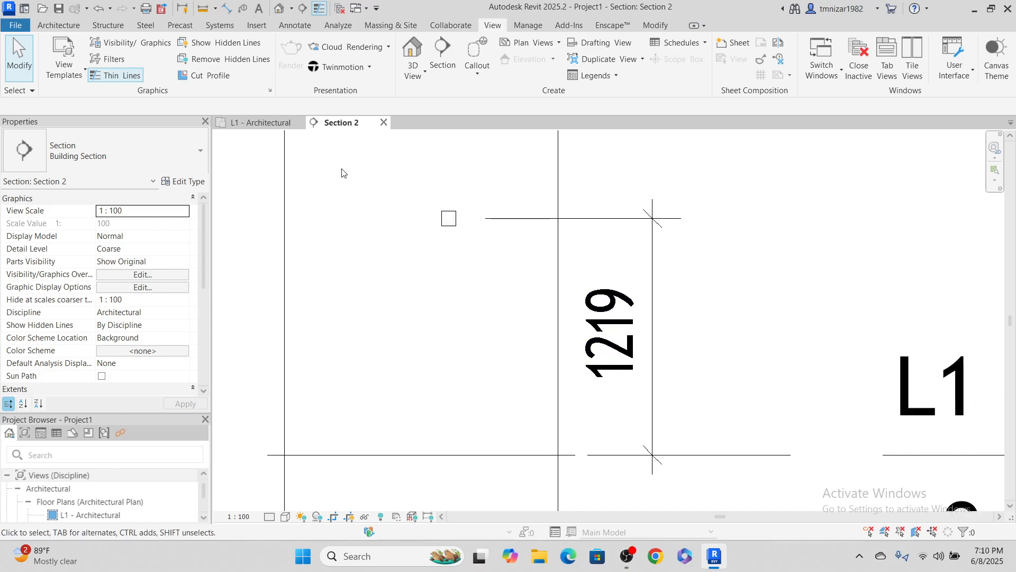
{"action": "left_click", "coordinate": [449, 219]}
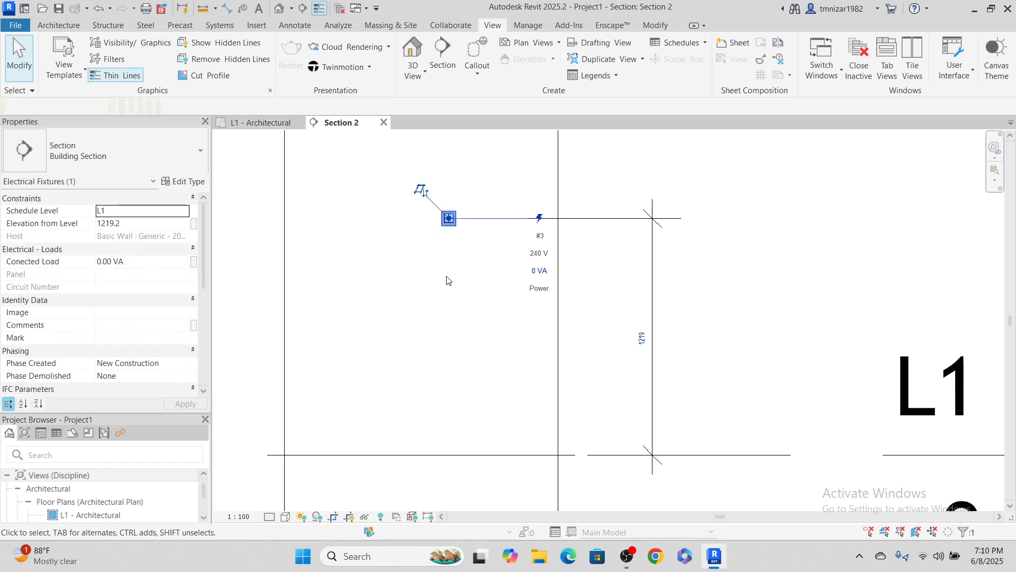
Open the placed socket's family for editing and examine the extrusion's position around the origin in the Ref. Level plan.
{"action": "left_click", "coordinate": [567, 58]}
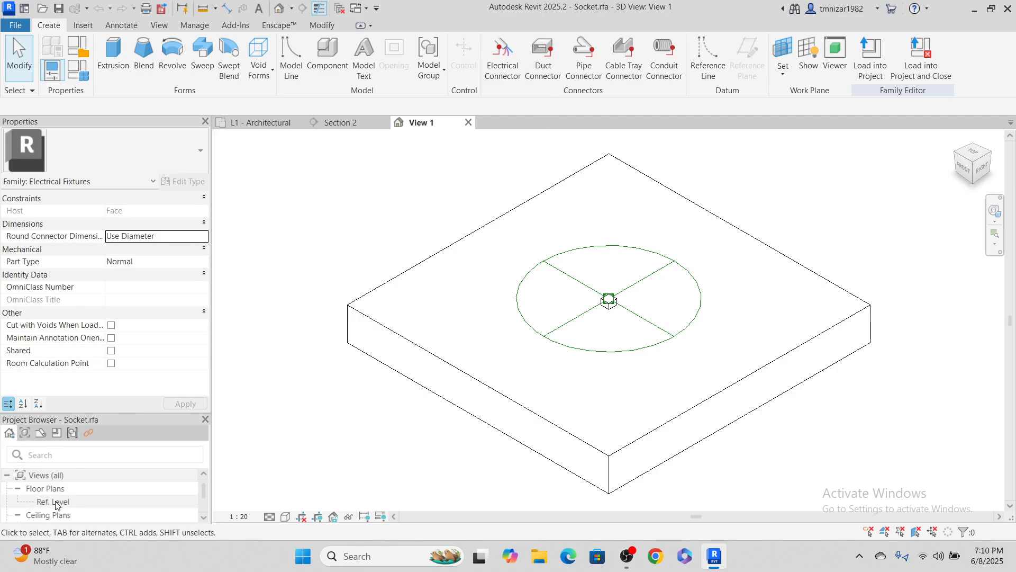
{"action": "left_click", "coordinate": [53, 502]}
{"action": "double_click", "coordinate": [55, 500]}
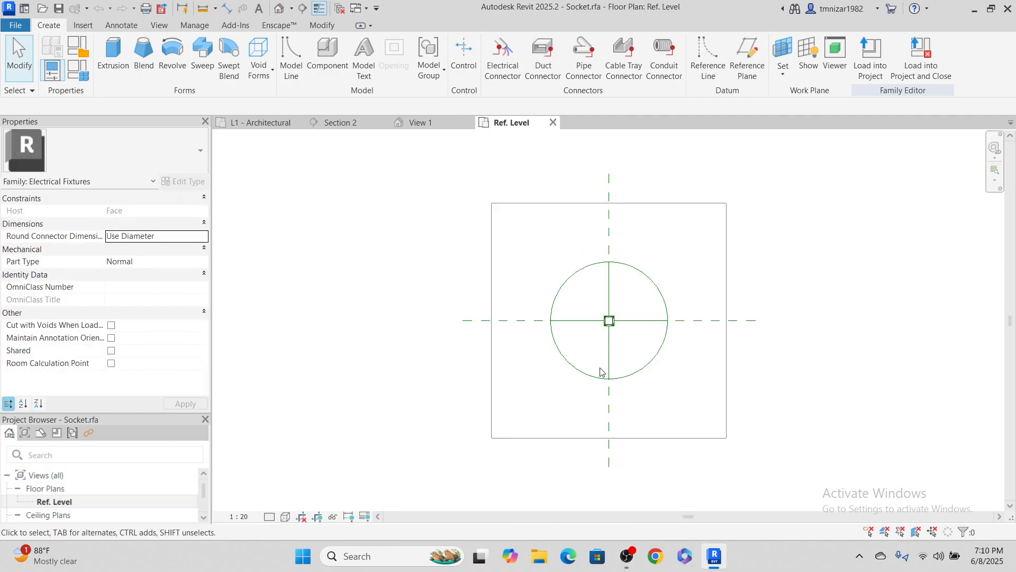
{"action": "scroll", "coordinate": [609, 312], "scroll_direction": "up", "scroll_amount": 5}
{"action": "scroll", "coordinate": [577, 301], "scroll_direction": "down", "scroll_amount": 6}
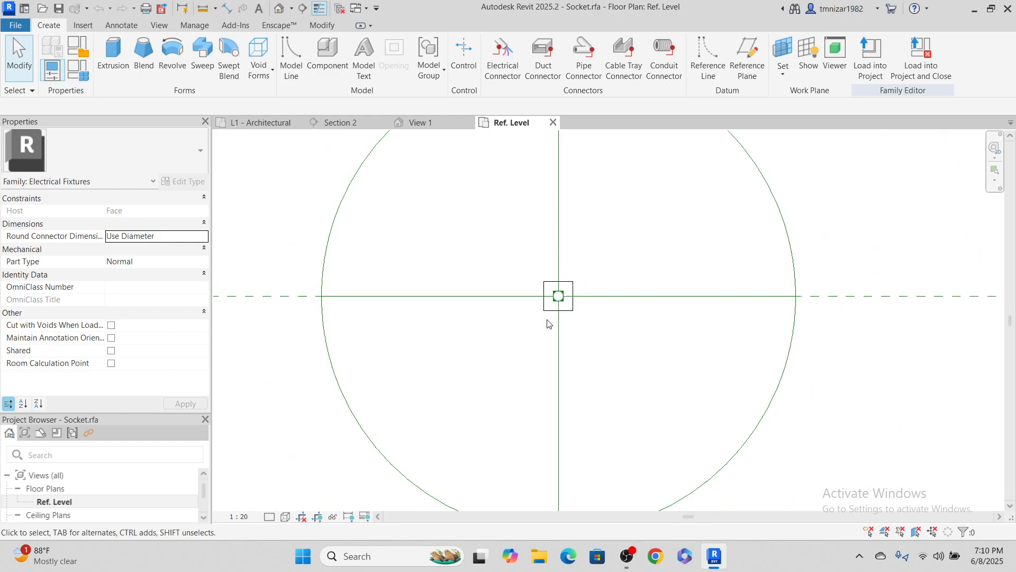
{"action": "scroll", "coordinate": [618, 331], "scroll_direction": "up", "scroll_amount": 2}
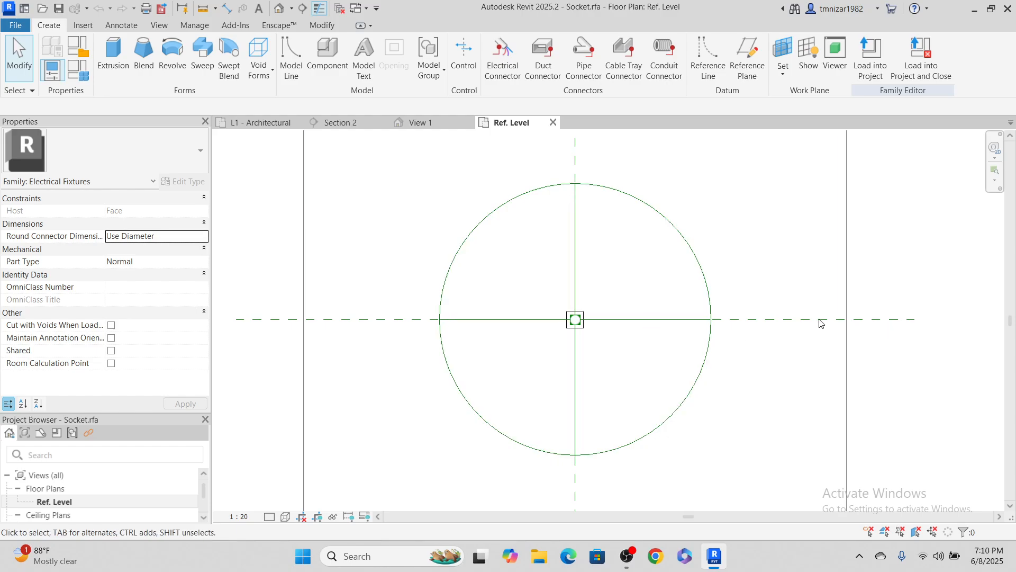
{"action": "scroll", "coordinate": [658, 240], "scroll_direction": "down", "scroll_amount": 2}
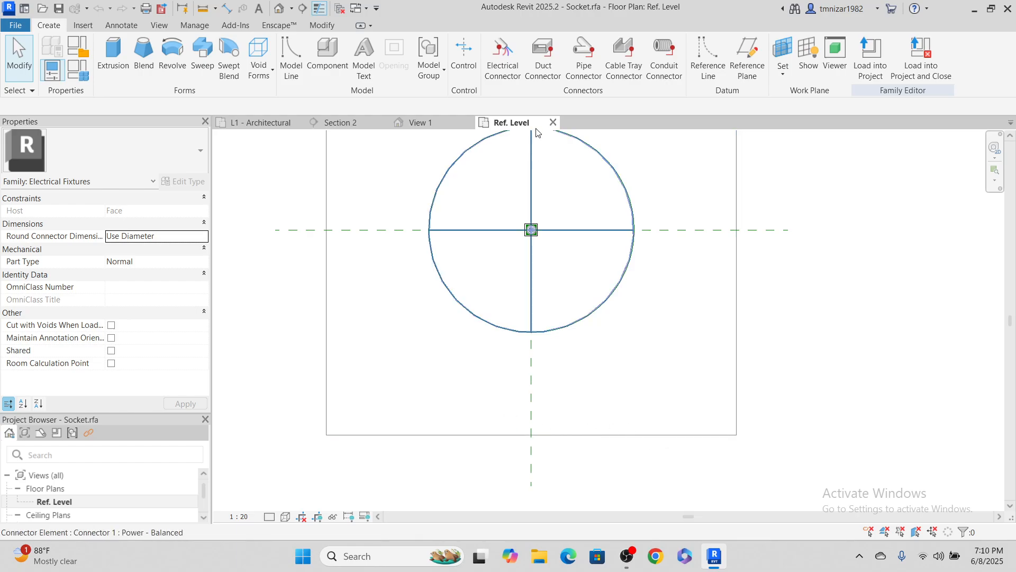
Compare the socket in Section 2 with the family geometry, finishing in the family's Ref. Level plan.
{"action": "left_click", "coordinate": [553, 123]}
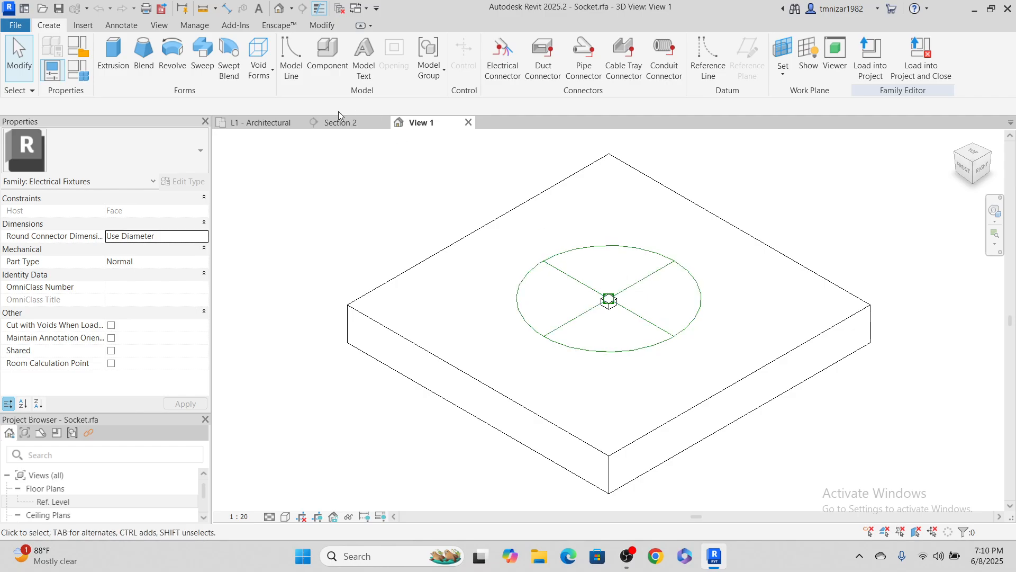
{"action": "left_click", "coordinate": [343, 125]}
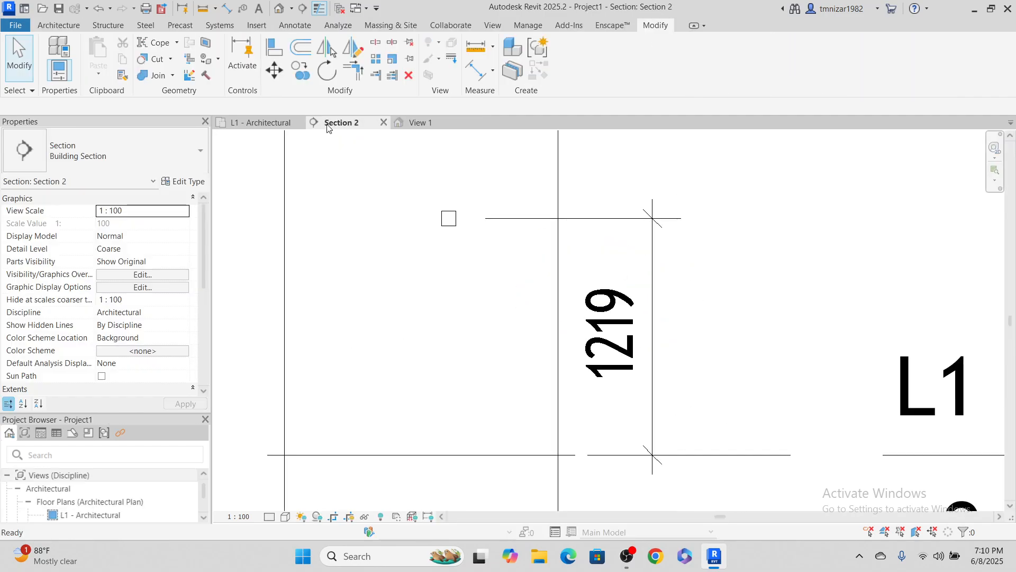
{"action": "left_click", "coordinate": [426, 124]}
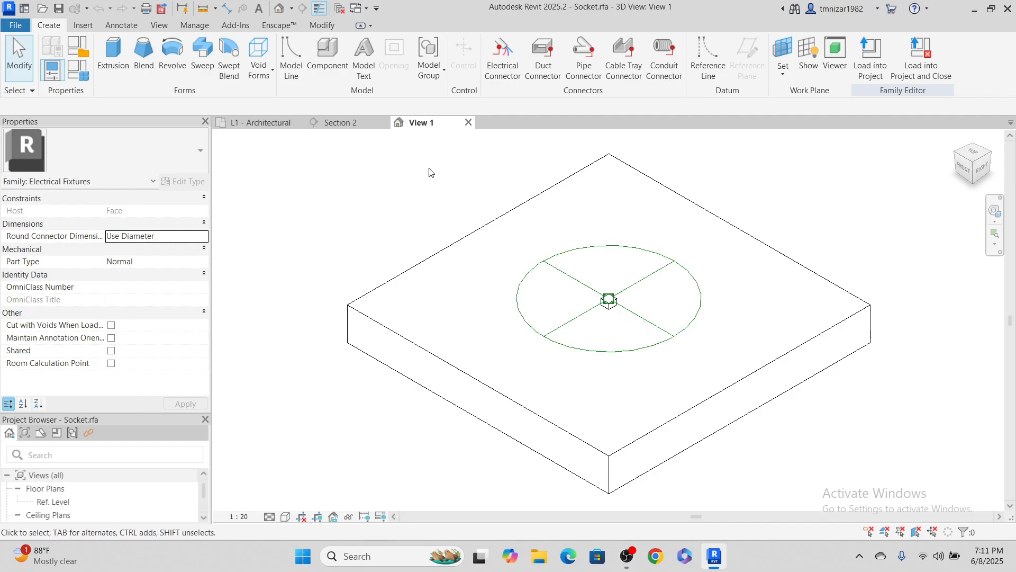
{"action": "double_click", "coordinate": [85, 502]}
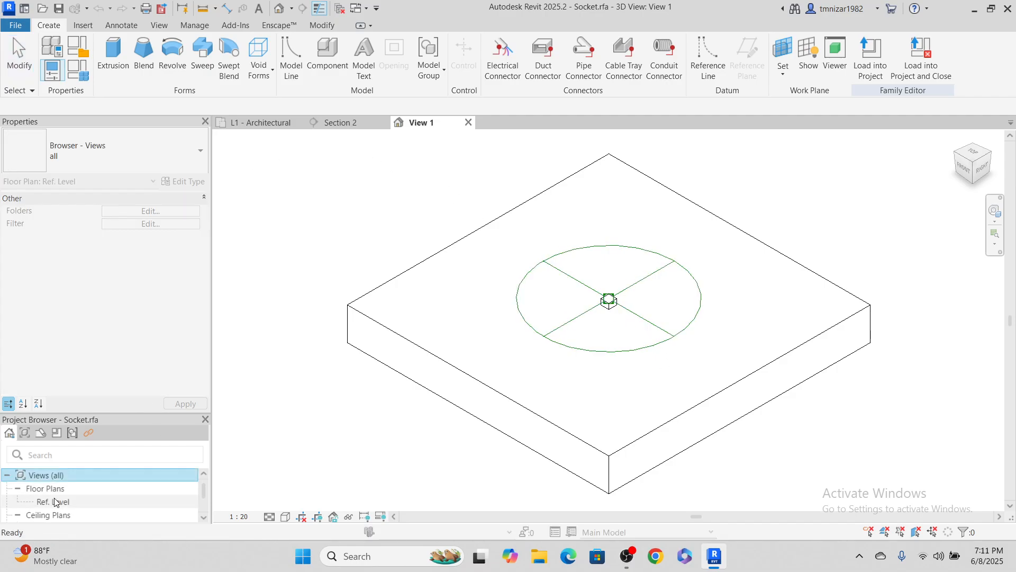
{"action": "scroll", "coordinate": [660, 304], "scroll_direction": "up", "scroll_amount": 3}
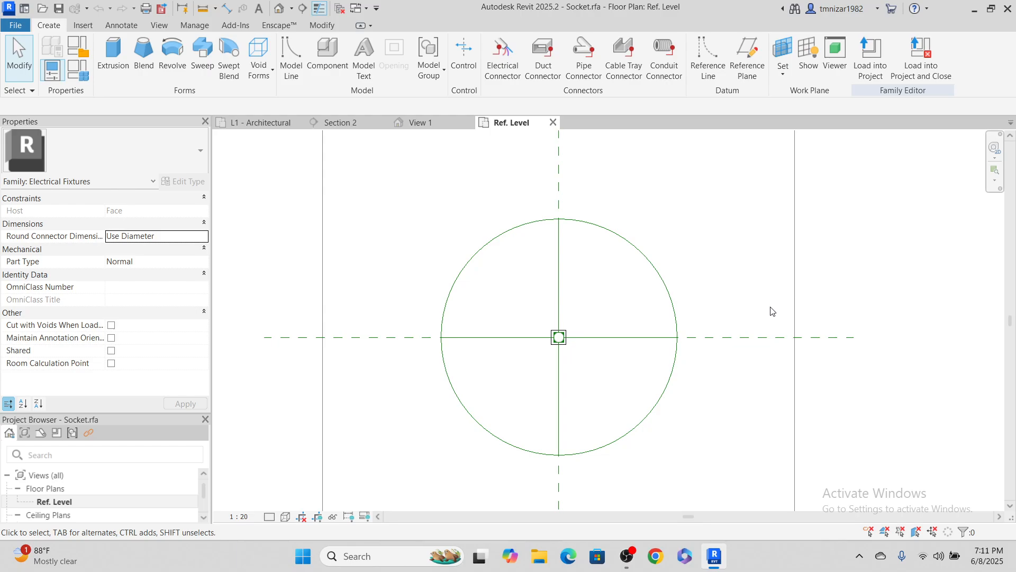
{"action": "scroll", "coordinate": [712, 296], "scroll_direction": "down", "scroll_amount": 2}
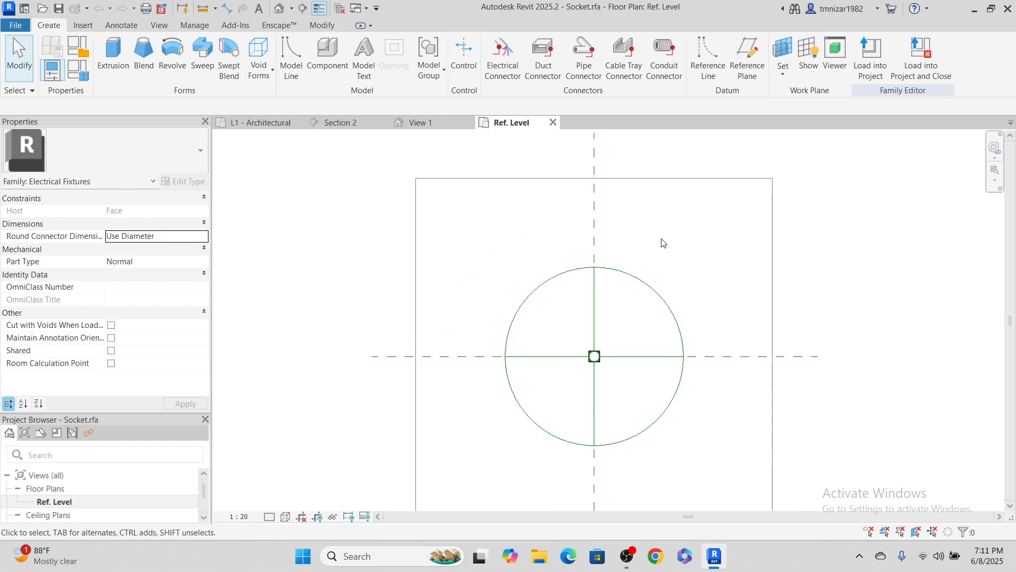
{"action": "scroll", "coordinate": [592, 360], "scroll_direction": "up", "scroll_amount": 3}
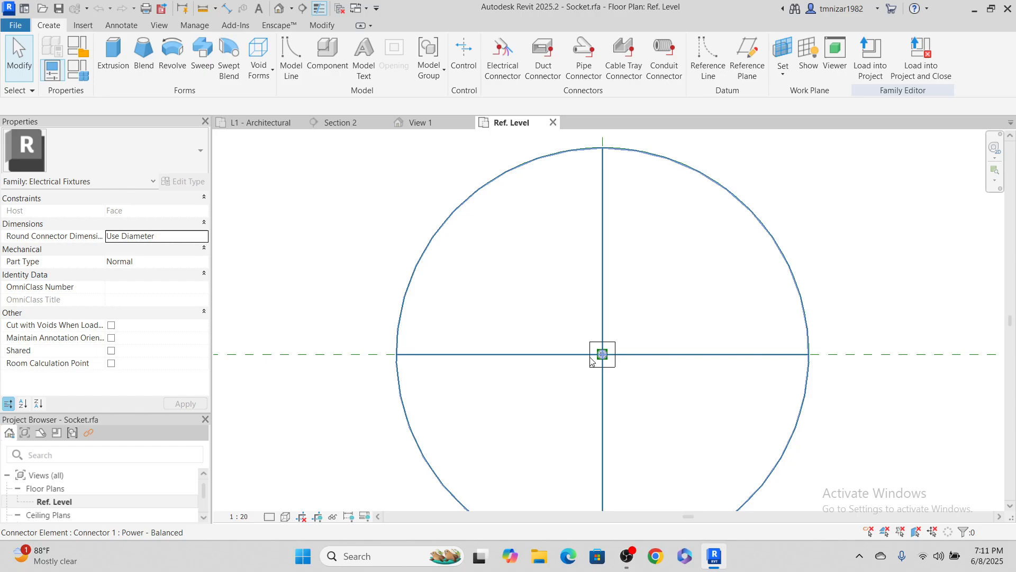
Move the socket extrusion up from its lower edge's midpoint so that this edge lies on the horizontal reference plane.
{"action": "key", "text": "Escape"}
{"action": "left_click_drag", "start_coordinate": [538, 302], "coordinate": [671, 401]}
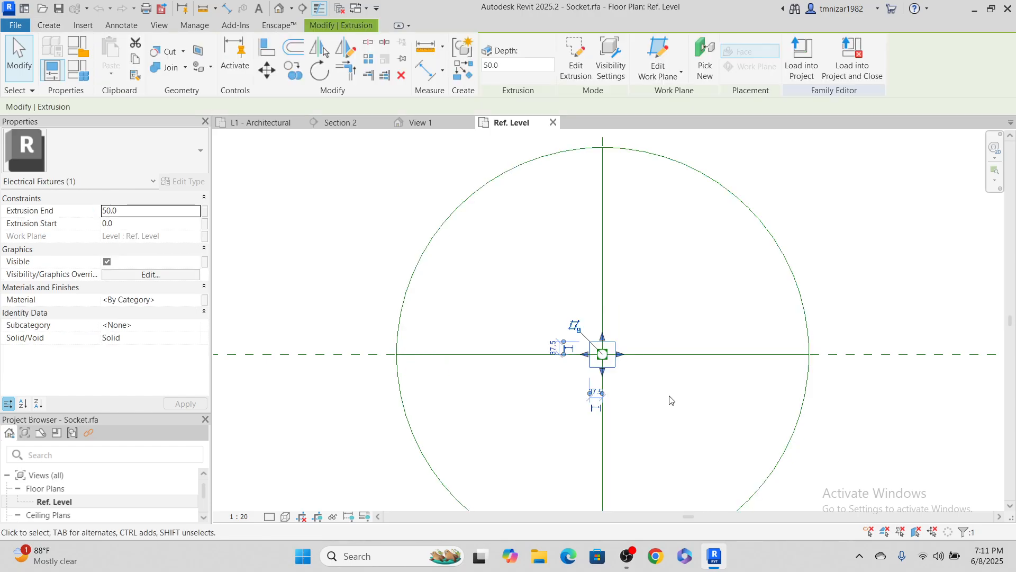
{"action": "key", "text": "m"}
{"action": "key", "text": "v"}
{"action": "scroll", "coordinate": [608, 381], "scroll_direction": "up", "scroll_amount": 2}
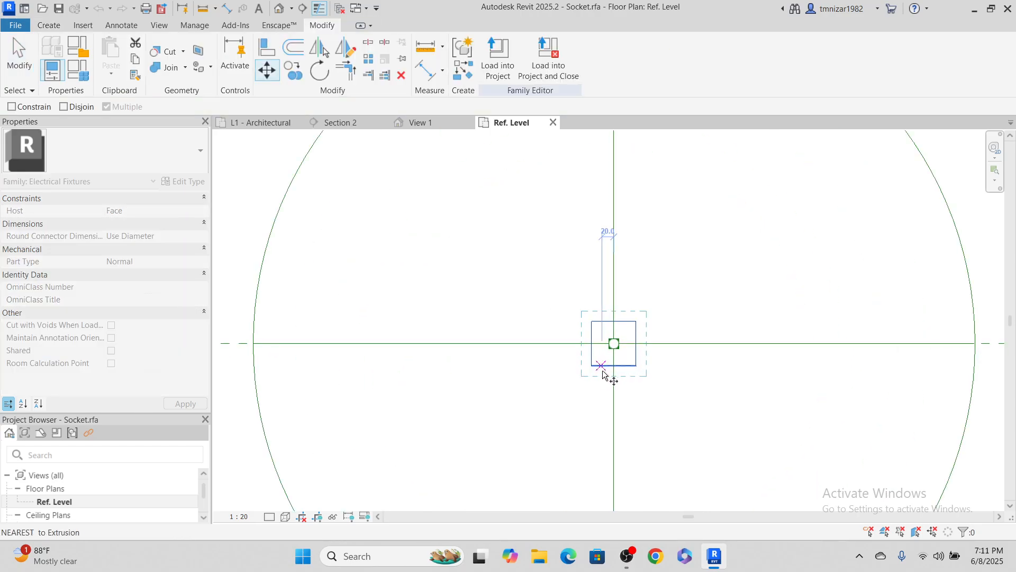
{"action": "left_click", "coordinate": [614, 366]}
{"action": "left_click", "coordinate": [614, 344]}
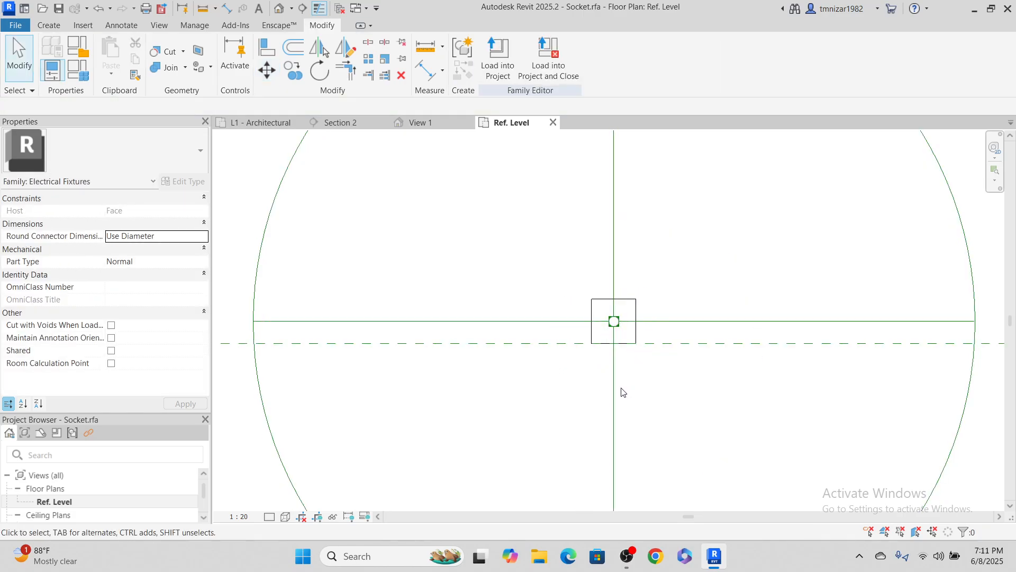
Save and close the Socket family while loading it into the project, overwriting the existing version and its parameter values.
{"action": "left_click", "coordinate": [544, 48]}
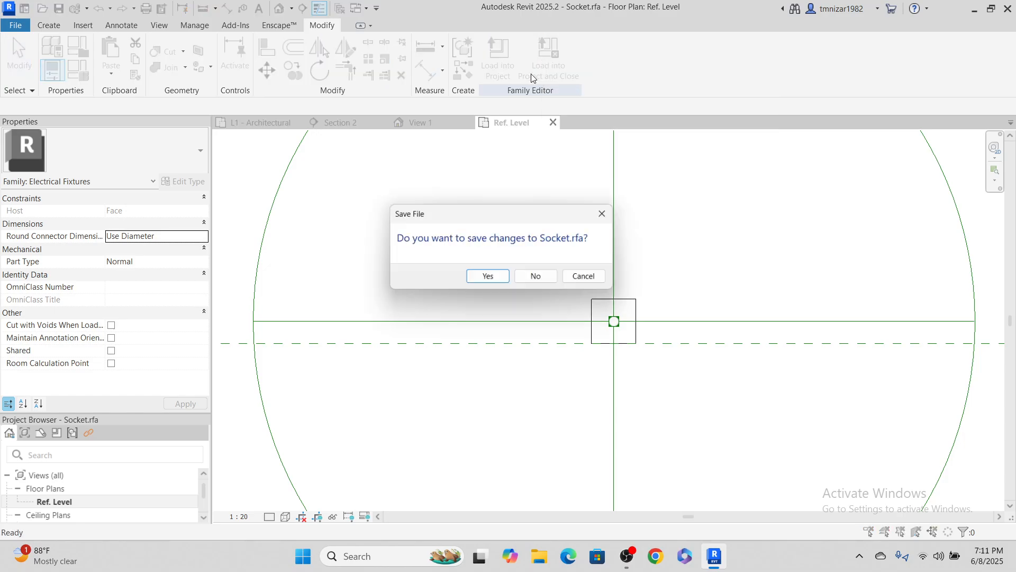
{"action": "left_click", "coordinate": [499, 279]}
{"action": "left_click", "coordinate": [489, 286]}
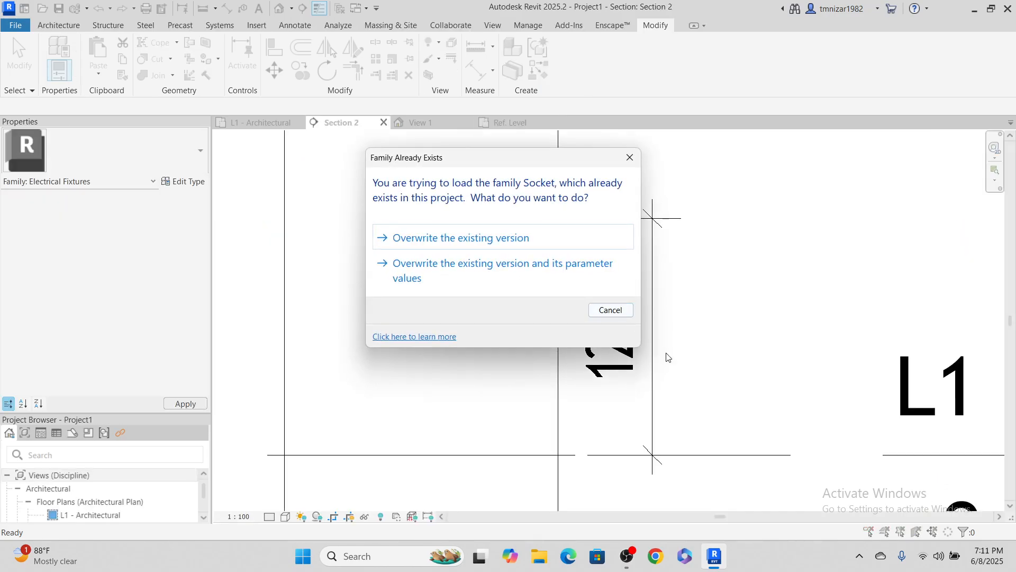
{"action": "left_click", "coordinate": [456, 272]}
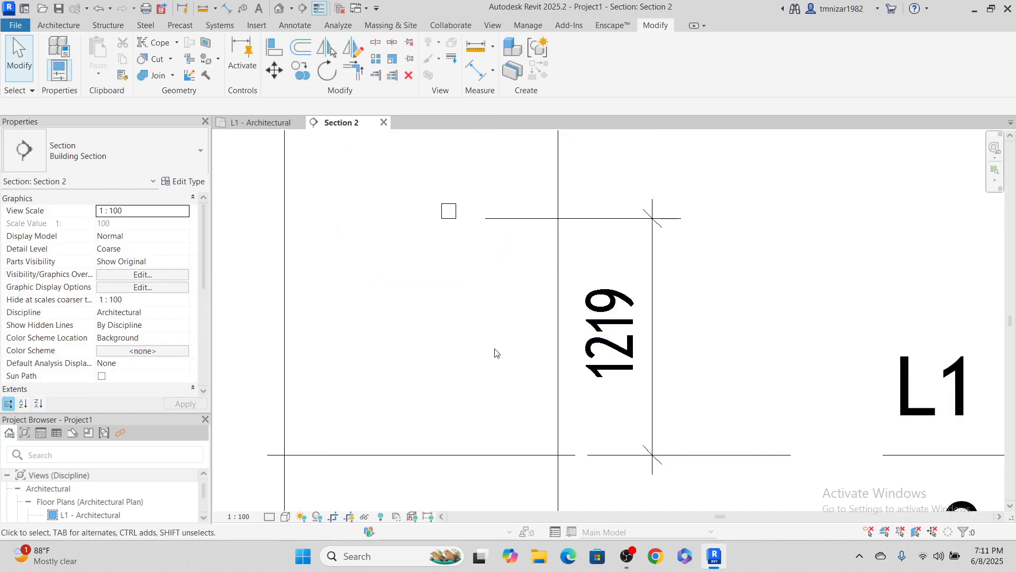
Check the reloaded socket's position against the dimension's upper witness line in Section 2.
{"action": "middle_click_drag", "start_coordinate": [495, 352], "coordinate": [569, 328]}
{"action": "left_click", "coordinate": [521, 198]}
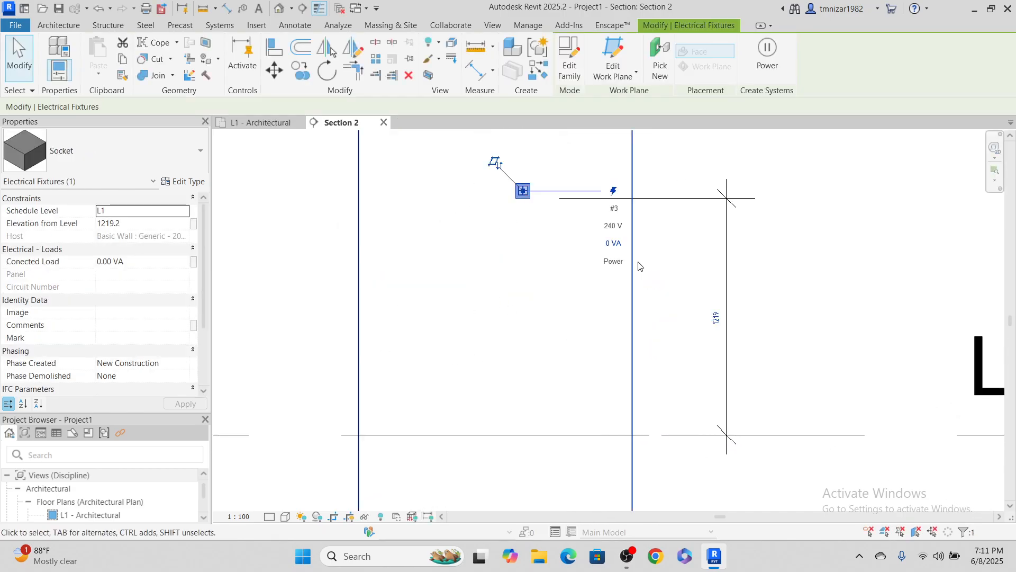
{"action": "left_click", "coordinate": [746, 319]}
{"action": "left_click", "coordinate": [708, 330]}
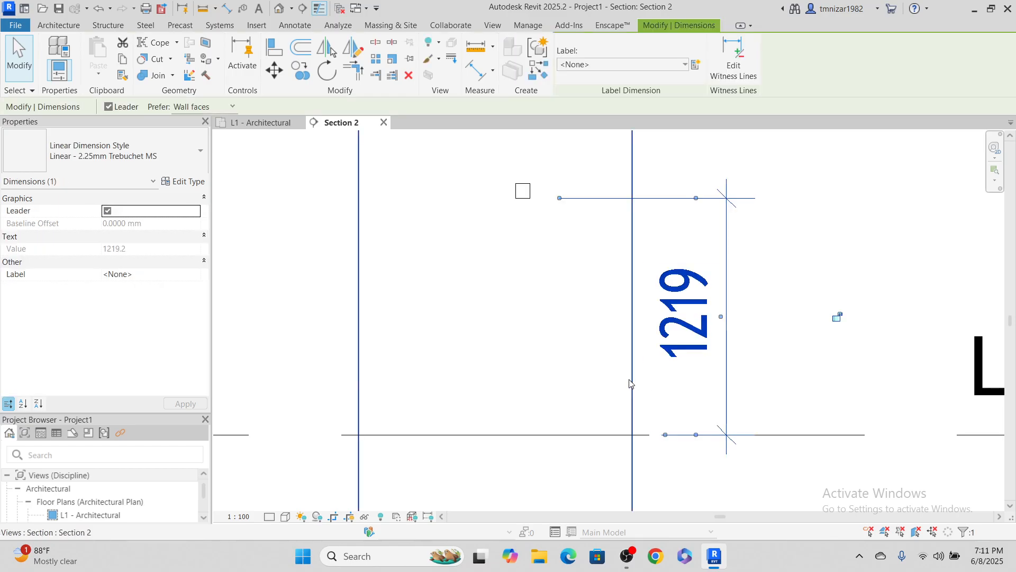
{"action": "left_click", "coordinate": [529, 236]}
Set the socket's Elevation from Level to 1250 mm.
{"action": "left_click", "coordinate": [523, 194]}
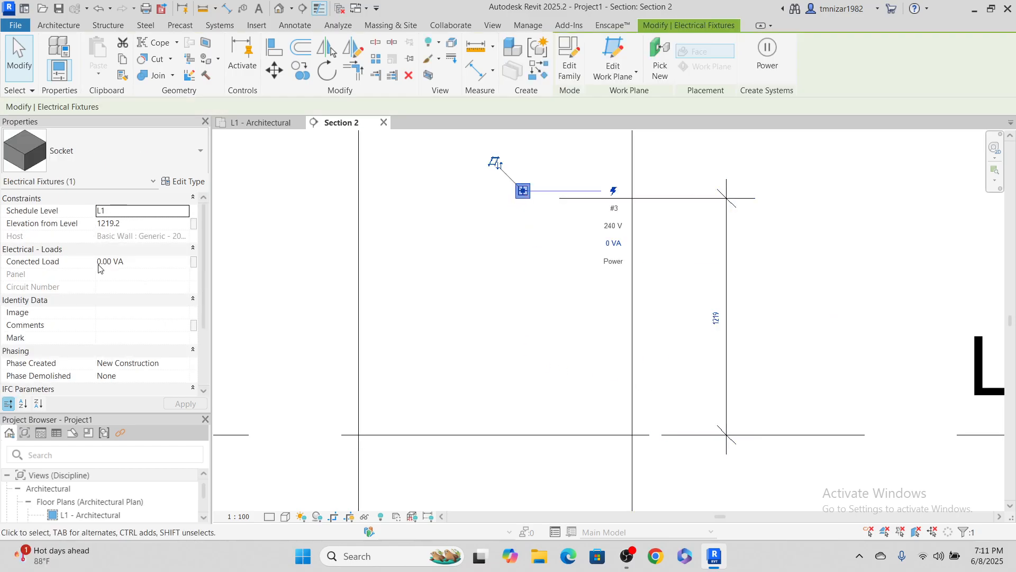
{"action": "left_click", "coordinate": [148, 222]}
{"action": "type", "text": "125"}
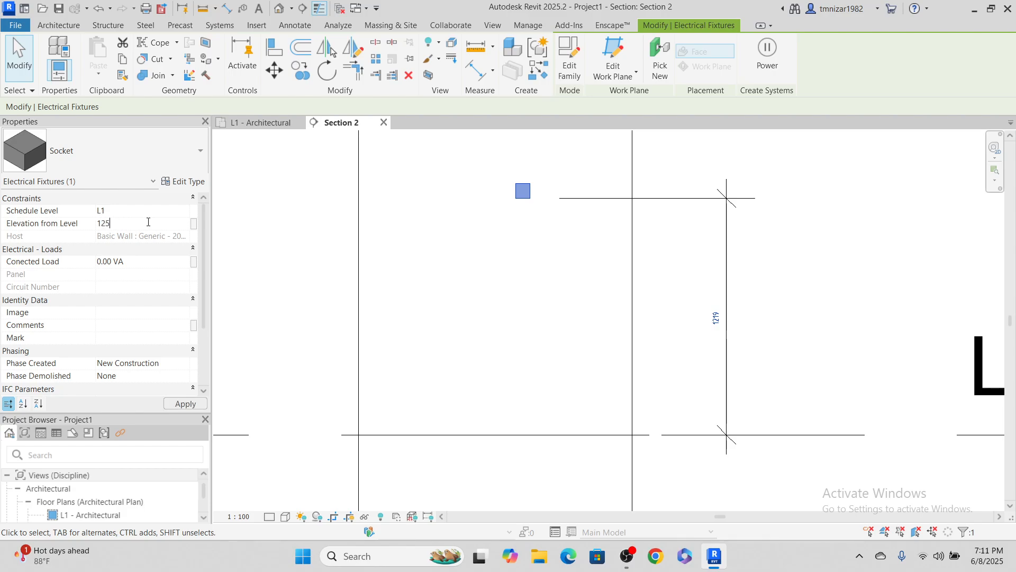
{"action": "type", "text": "0"}
{"action": "key", "text": "Return"}
{"action": "left_click", "coordinate": [548, 303]}
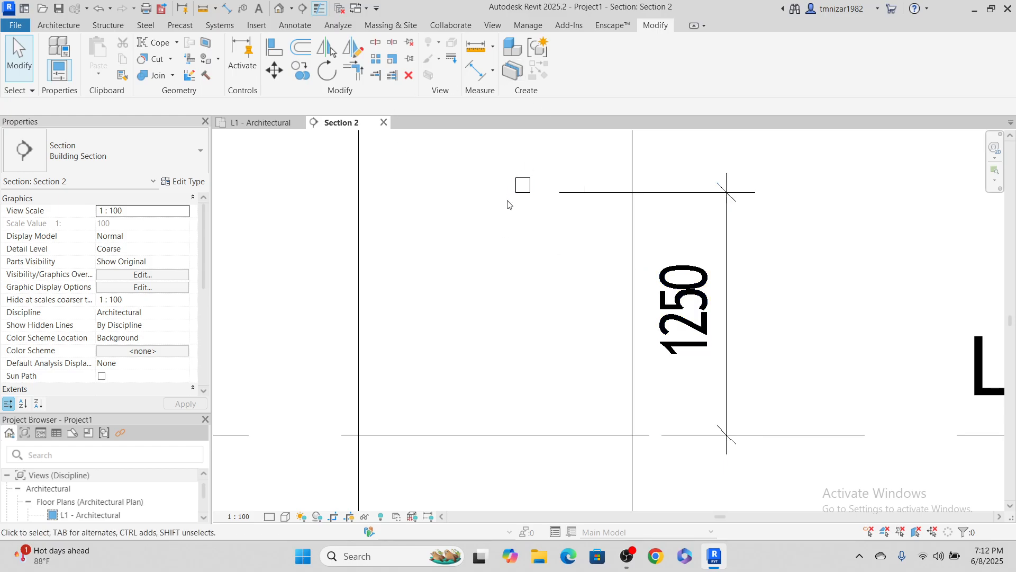
Examine the socket's height above level L1 in the section view.
{"action": "left_click", "coordinate": [524, 184]}
{"action": "left_click", "coordinate": [523, 298]}
{"action": "scroll", "coordinate": [521, 318], "scroll_direction": "down", "scroll_amount": 4}
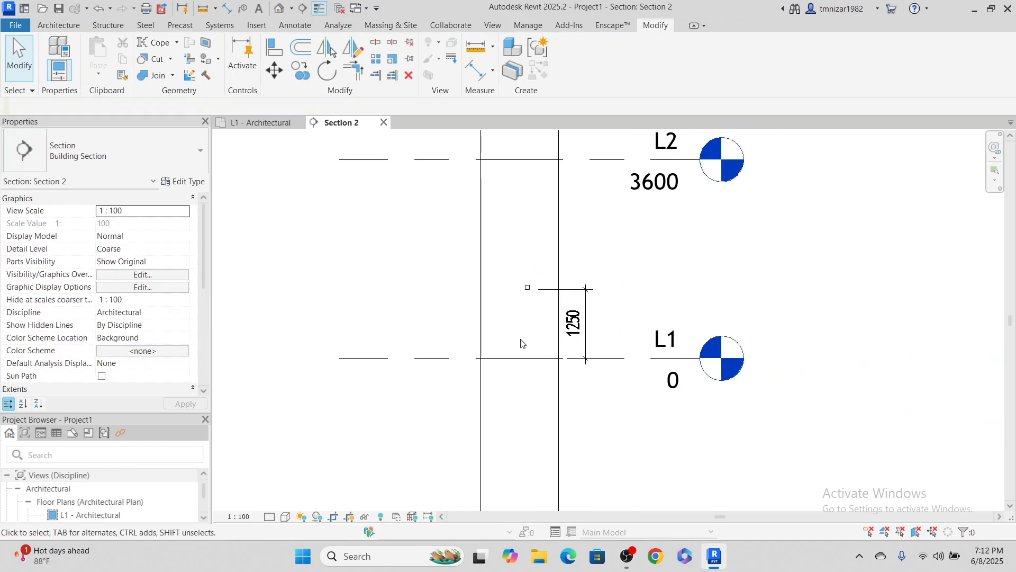
{"action": "scroll", "coordinate": [521, 328], "scroll_direction": "up", "scroll_amount": 2}
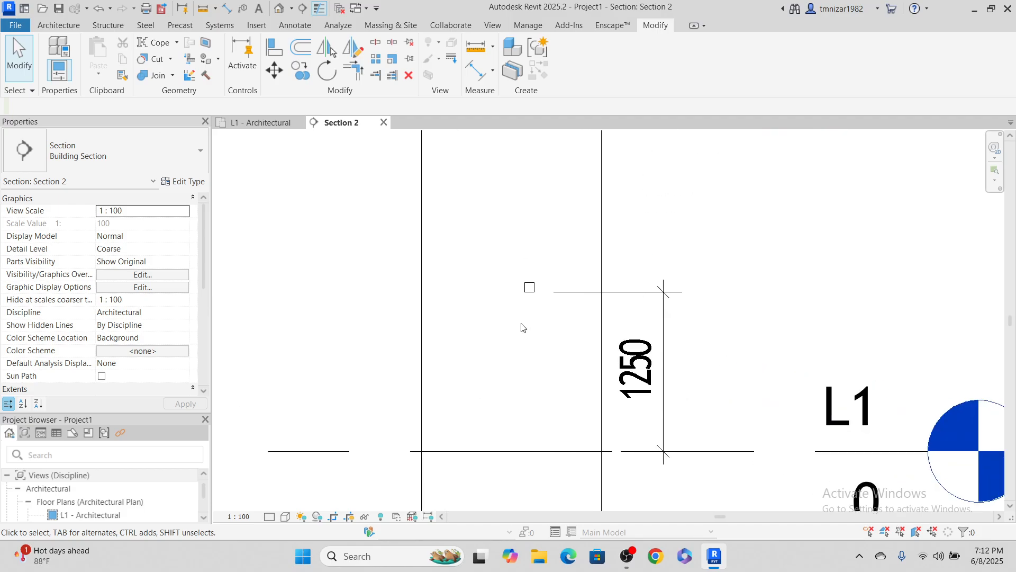
{"action": "scroll", "coordinate": [522, 327], "scroll_direction": "down", "scroll_amount": 5}
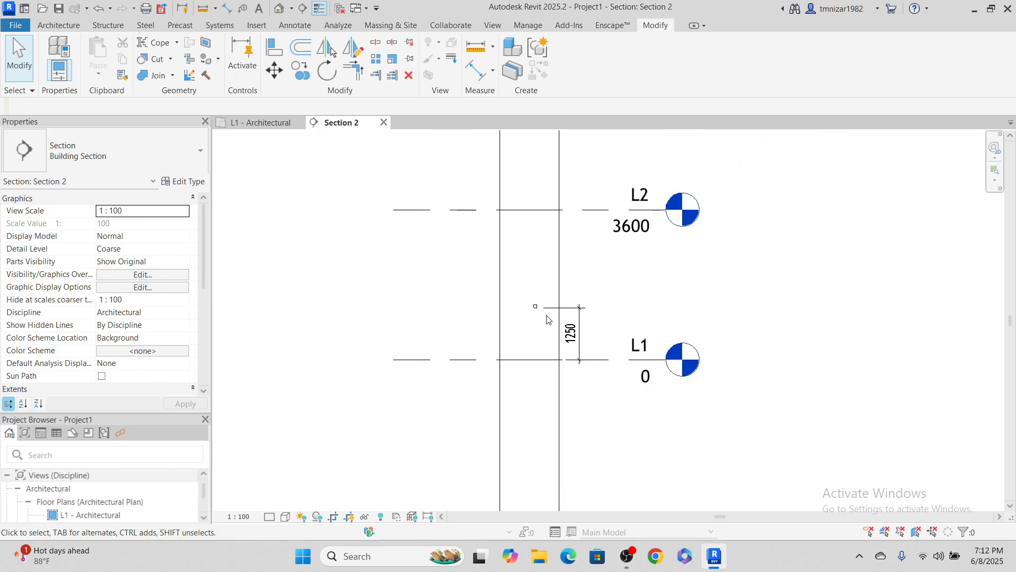
Select the socket in the L1 - Architectural plan and open its family for editing.
{"action": "left_click", "coordinate": [271, 121]}
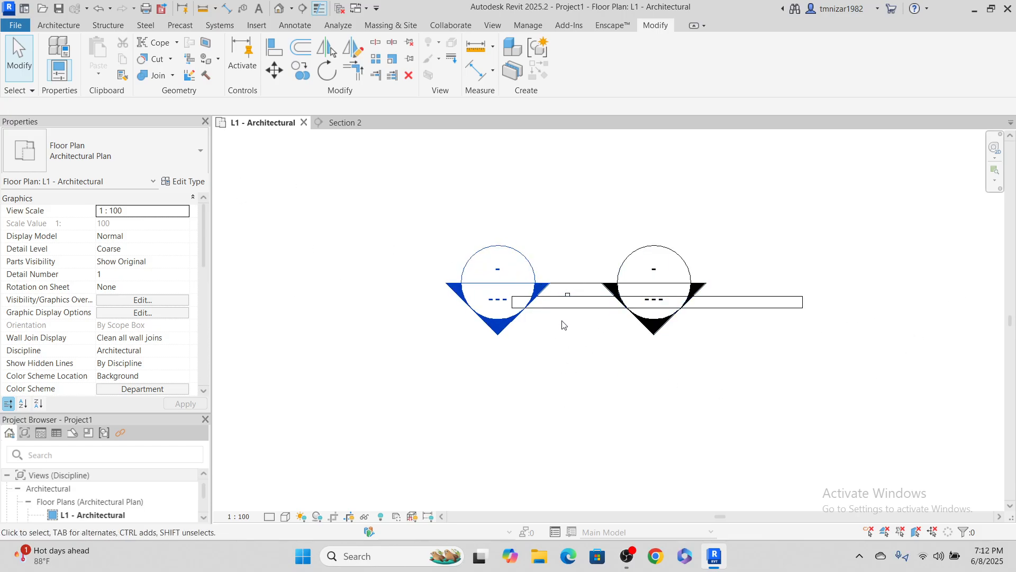
{"action": "scroll", "coordinate": [564, 325], "scroll_direction": "up", "scroll_amount": 3}
{"action": "left_click", "coordinate": [573, 275]}
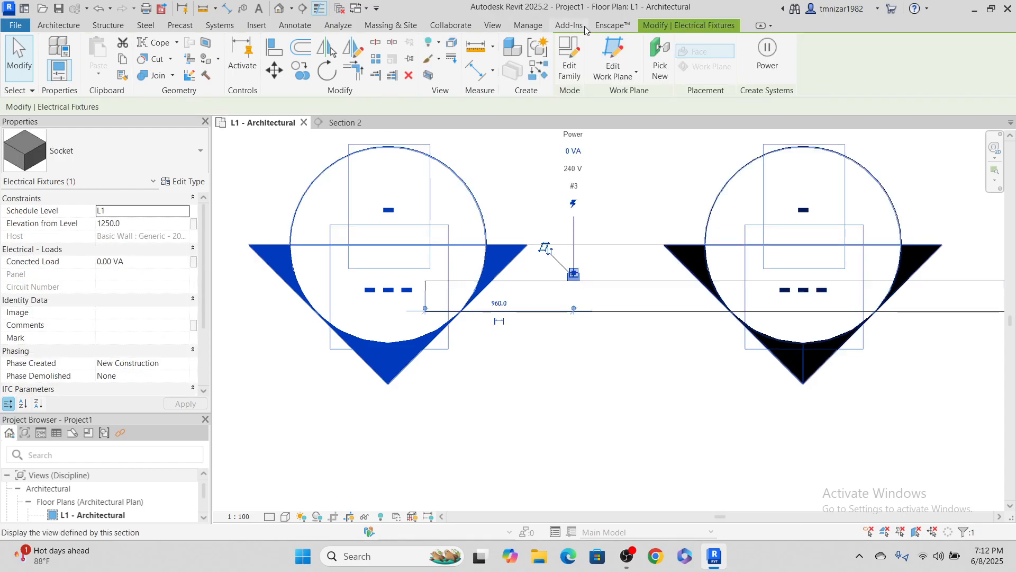
{"action": "left_click", "coordinate": [570, 58]}
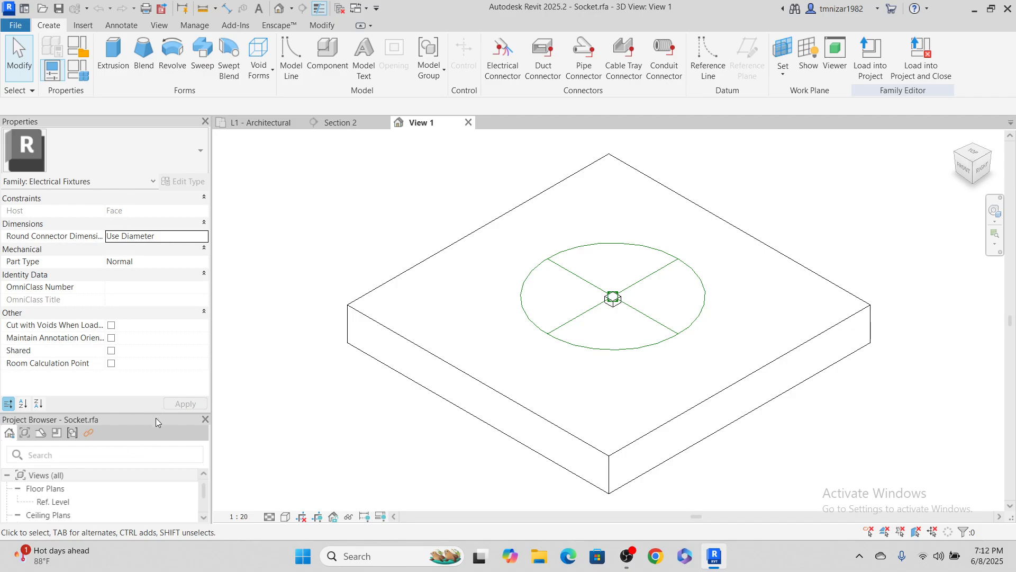
Open the family's Ref. Level floor plan and examine the socket's position relative to the reference planes.
{"action": "left_click_drag", "start_coordinate": [155, 415], "coordinate": [159, 333]}
{"action": "scroll", "coordinate": [99, 434], "scroll_direction": "down", "scroll_amount": 2}
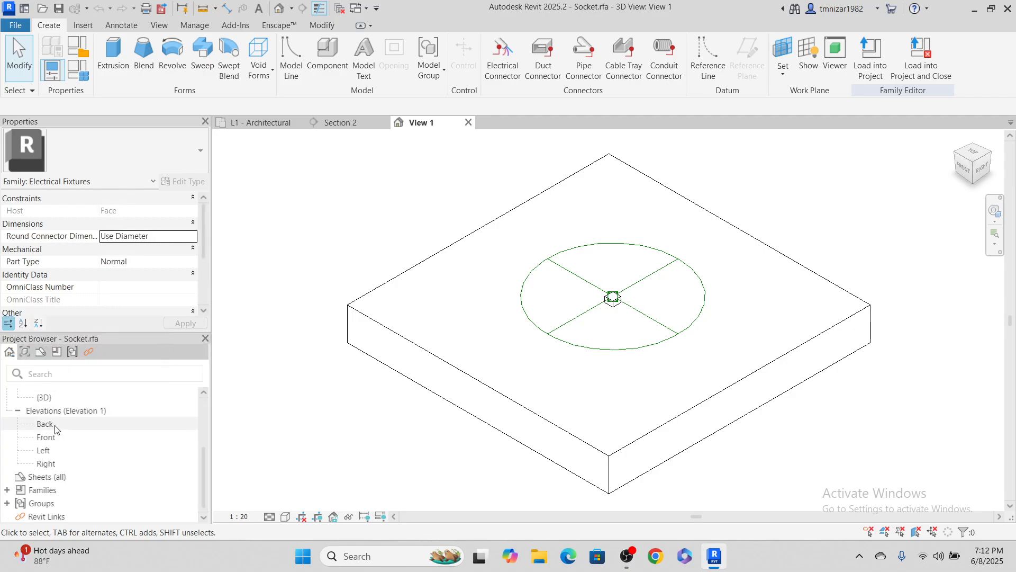
{"action": "left_click", "coordinate": [55, 450]}
{"action": "left_click", "coordinate": [55, 440]}
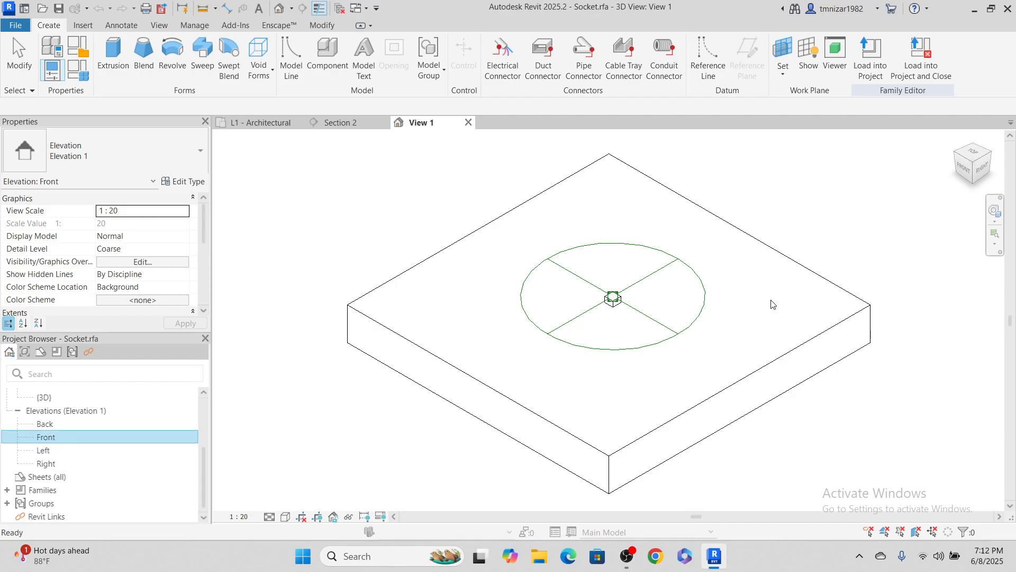
{"action": "scroll", "coordinate": [50, 449], "scroll_direction": "up", "scroll_amount": 2}
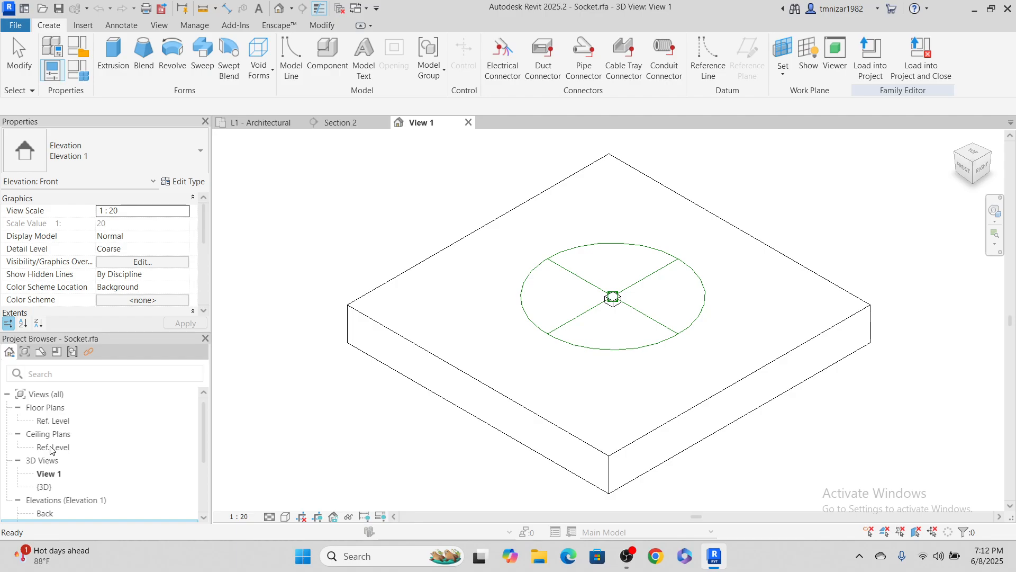
{"action": "double_click", "coordinate": [72, 423]}
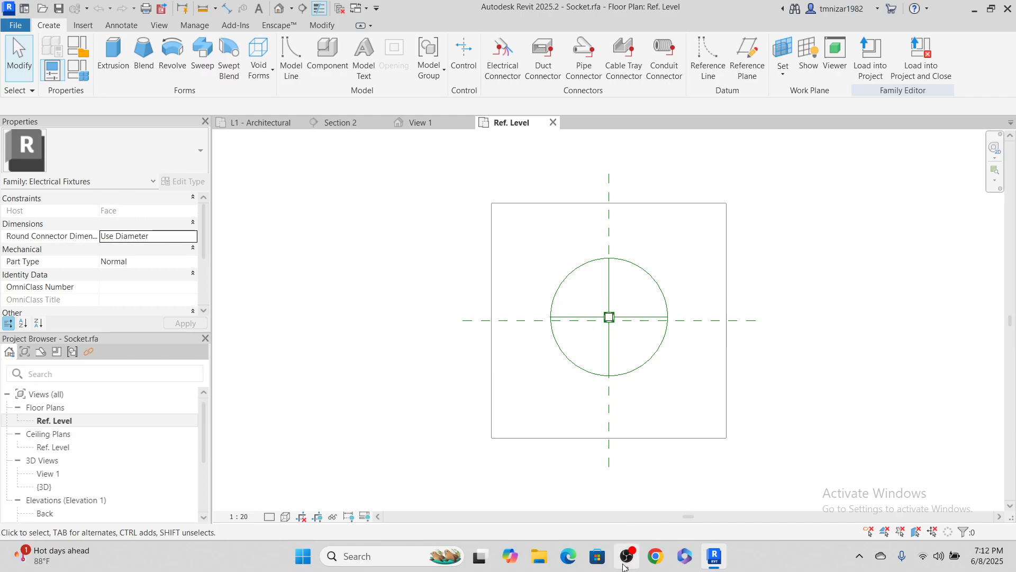
{"action": "mouse_move", "coordinate": [624, 567]}
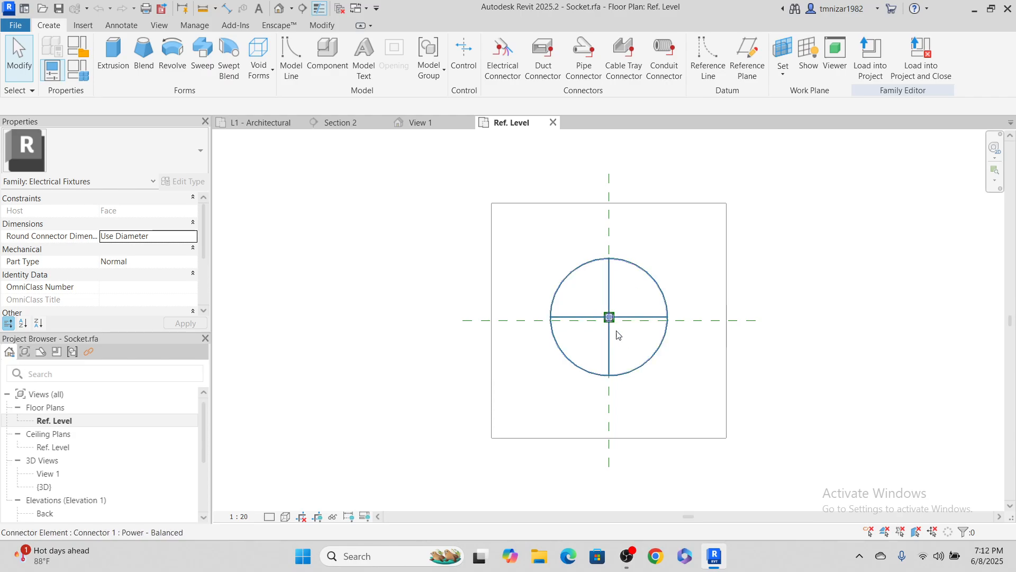
{"action": "scroll", "coordinate": [607, 320], "scroll_direction": "up", "scroll_amount": 5}
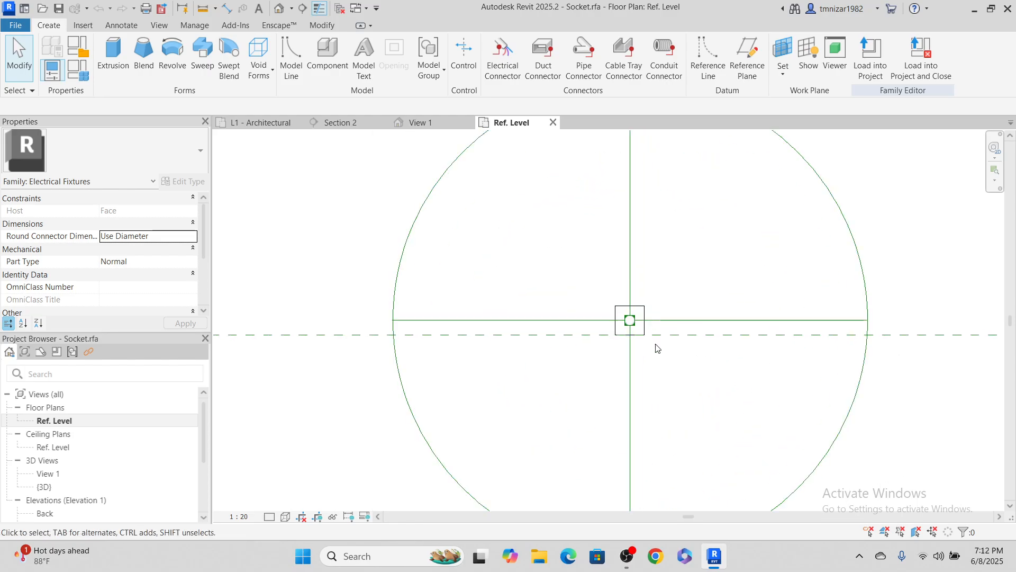
{"action": "scroll", "coordinate": [657, 347], "scroll_direction": "down", "scroll_amount": 3}
{"action": "middle_click_drag", "start_coordinate": [690, 360], "coordinate": [711, 370]}
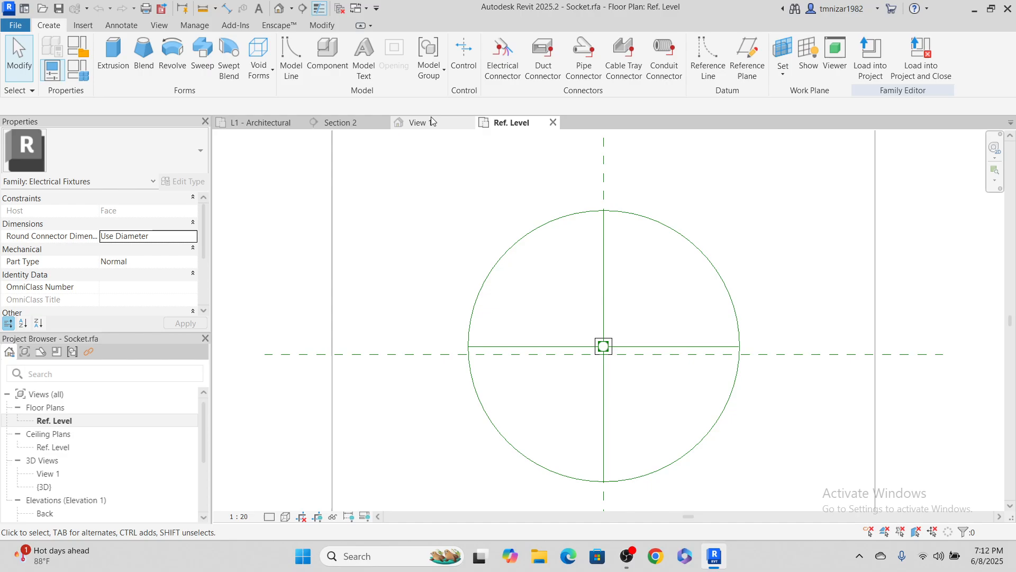
Delete the Section 2 line above the wall in the L1 - Architectural plan, including its section view.
{"action": "left_click", "coordinate": [258, 125]}
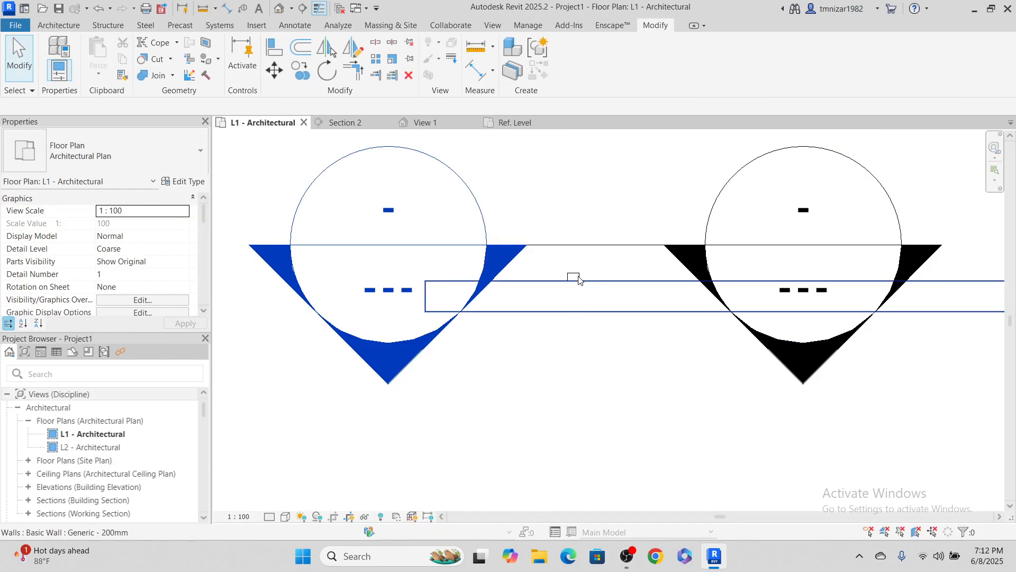
{"action": "scroll", "coordinate": [579, 279], "scroll_direction": "up", "scroll_amount": 2}
{"action": "middle_click_drag", "start_coordinate": [585, 281], "coordinate": [575, 380]}
{"action": "left_click", "coordinate": [615, 272]}
{"action": "key", "text": "Delete"}
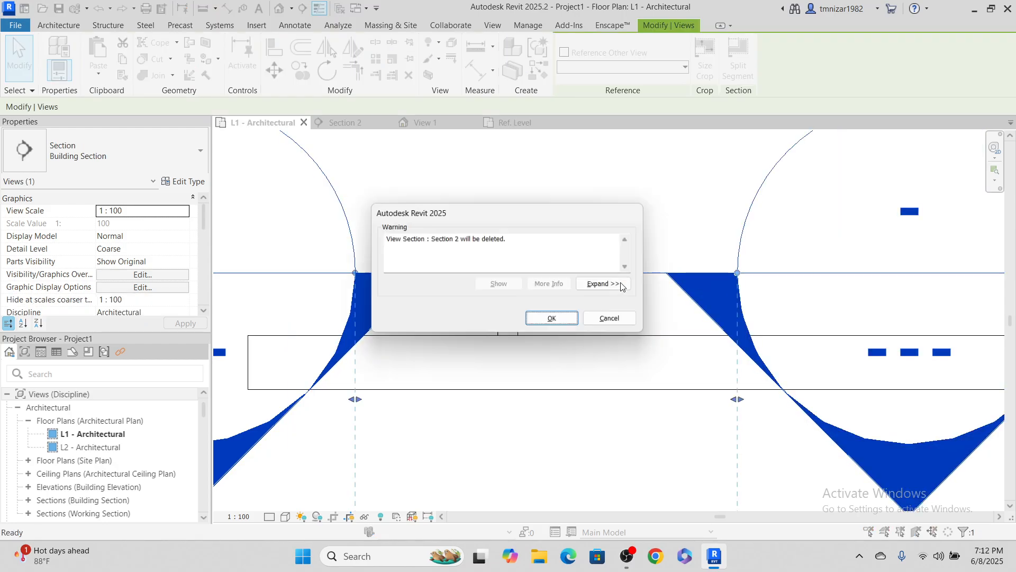
{"action": "left_click", "coordinate": [554, 318]}
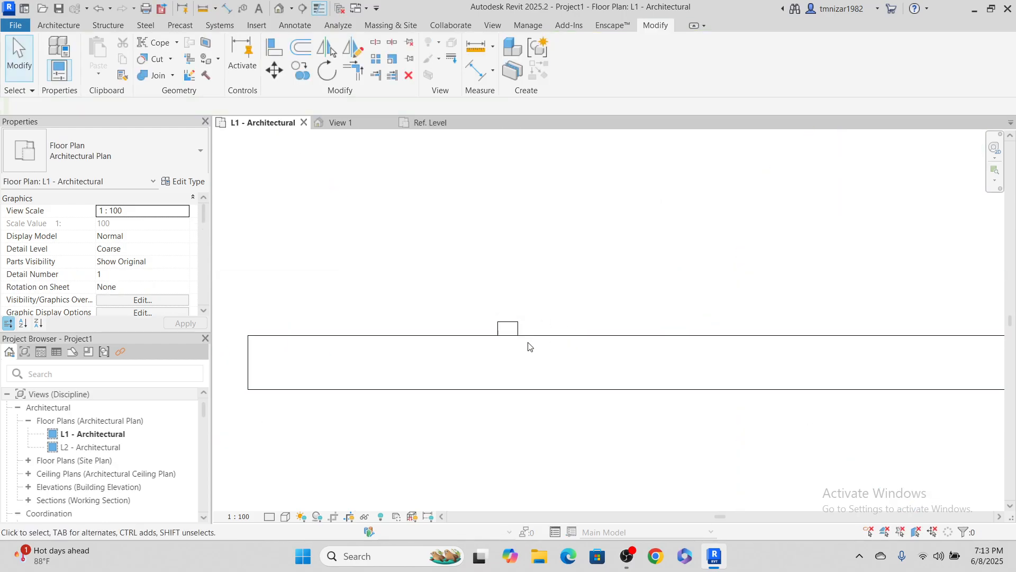
Select the socket on the wall in the L1 - Architectural plan and reopen its family for editing.
{"action": "middle_click_drag", "start_coordinate": [540, 333], "coordinate": [565, 295]}
{"action": "scroll", "coordinate": [536, 355], "scroll_direction": "up", "scroll_amount": 1}
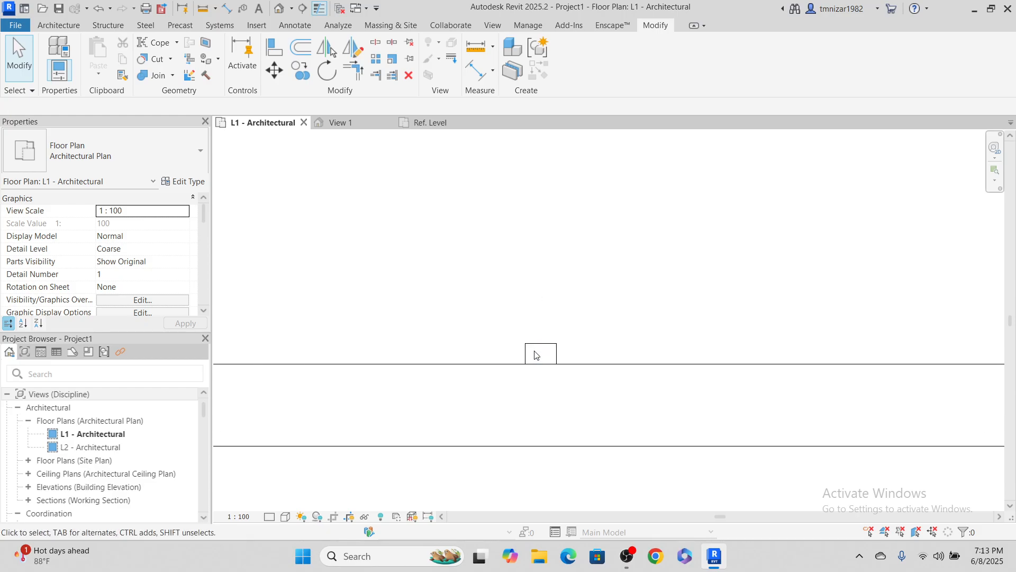
{"action": "left_click", "coordinate": [545, 348]}
{"action": "scroll", "coordinate": [529, 373], "scroll_direction": "up", "scroll_amount": 1}
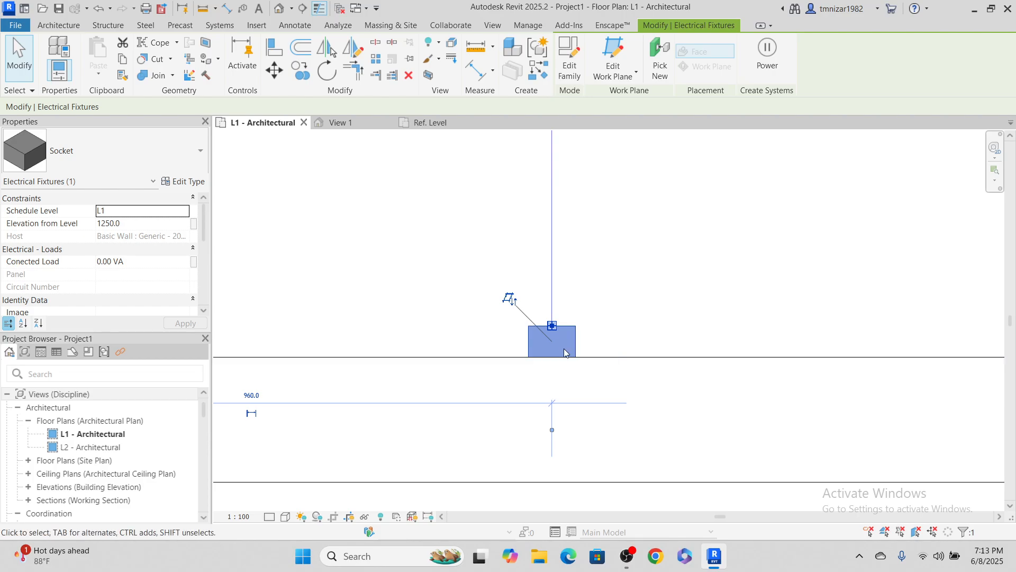
{"action": "left_click", "coordinate": [570, 51]}
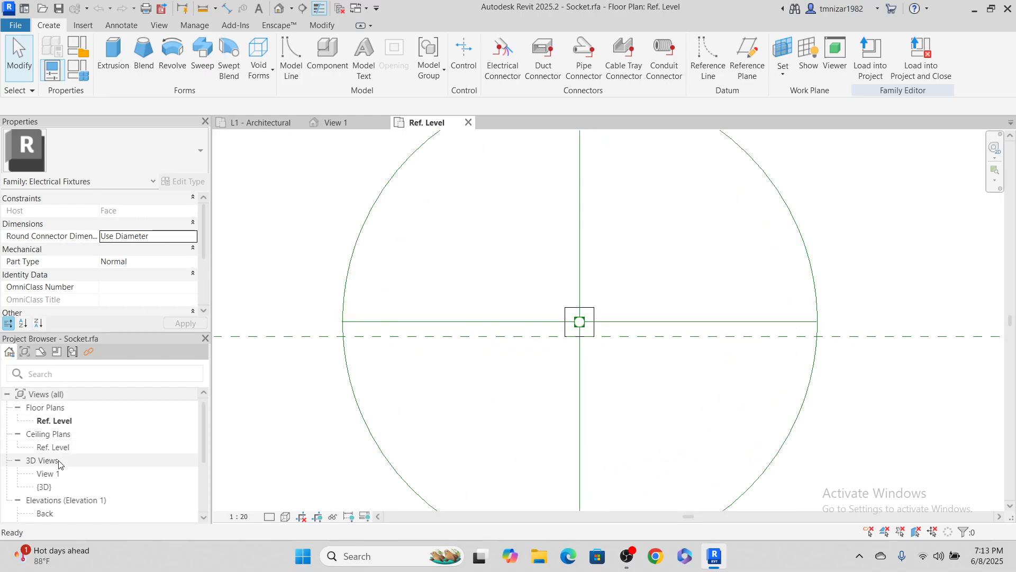
Open the socket family's Left elevation view around the extrusion.
{"action": "scroll", "coordinate": [67, 480], "scroll_direction": "down", "scroll_amount": 2}
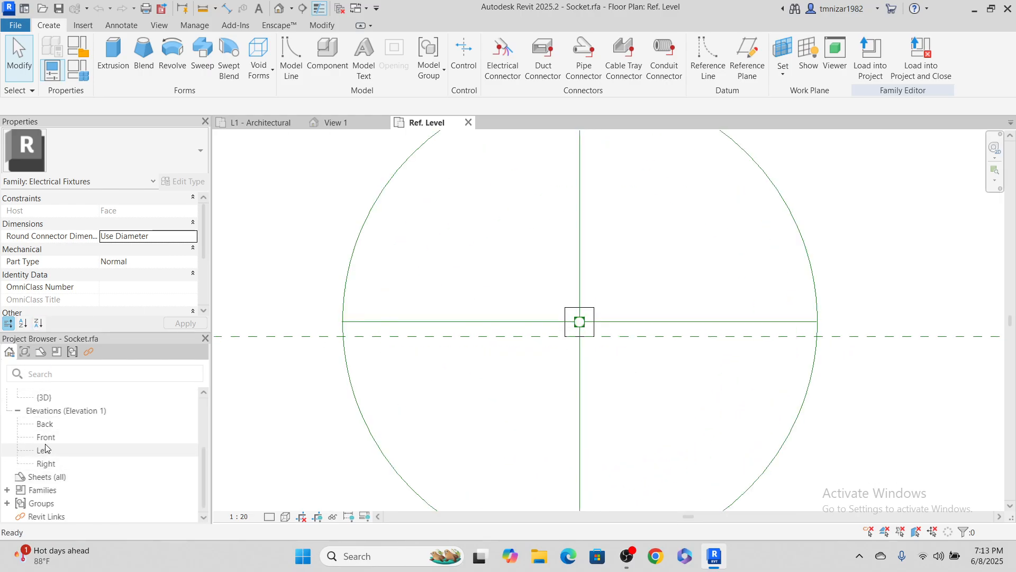
{"action": "double_click", "coordinate": [45, 450]}
{"action": "scroll", "coordinate": [585, 359], "scroll_direction": "up", "scroll_amount": 5}
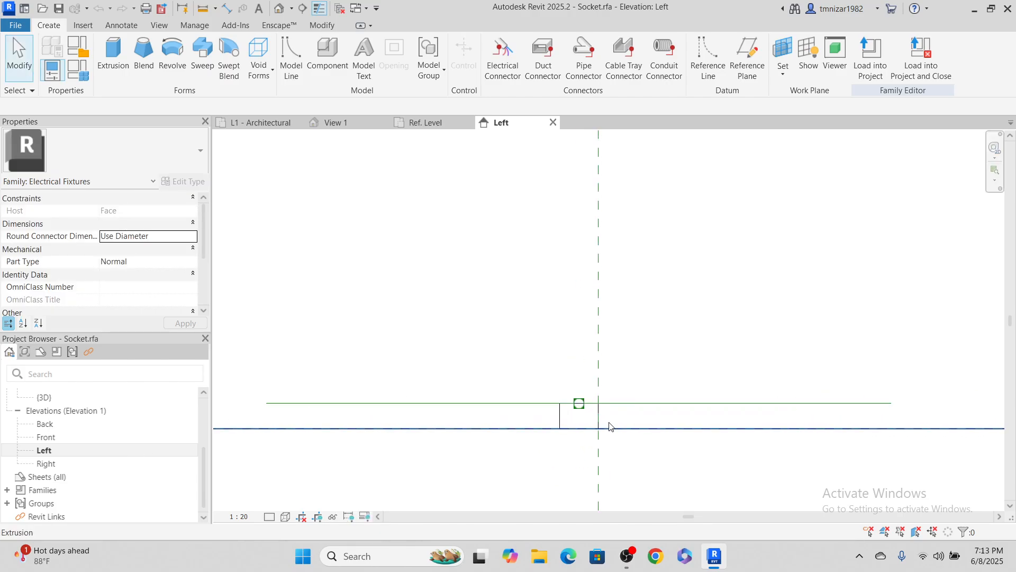
Set the socket extrusion's Extrusion End to 25 mm.
{"action": "left_click", "coordinate": [592, 408]}
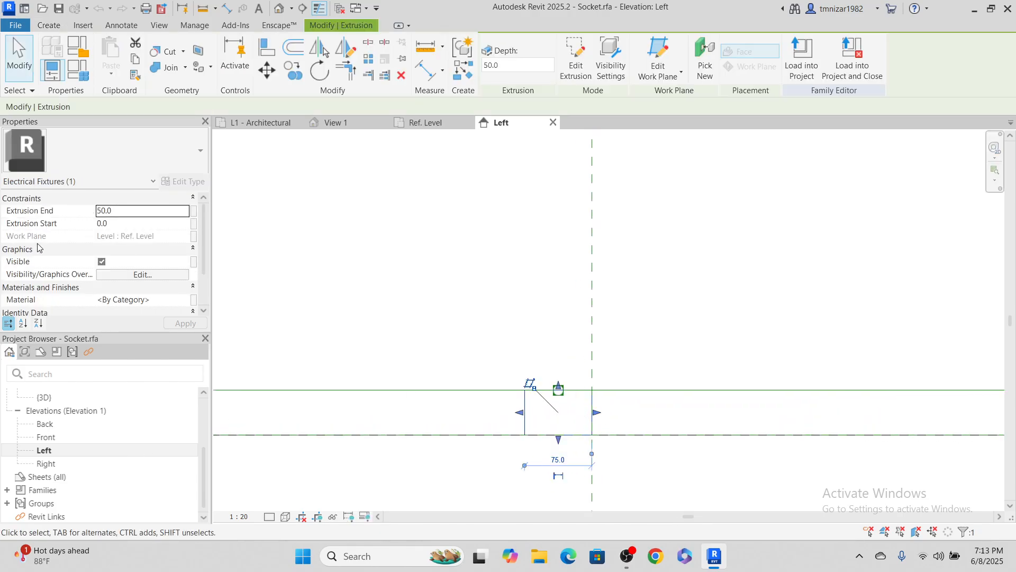
{"action": "left_click", "coordinate": [122, 212]}
{"action": "type", "text": "2"}
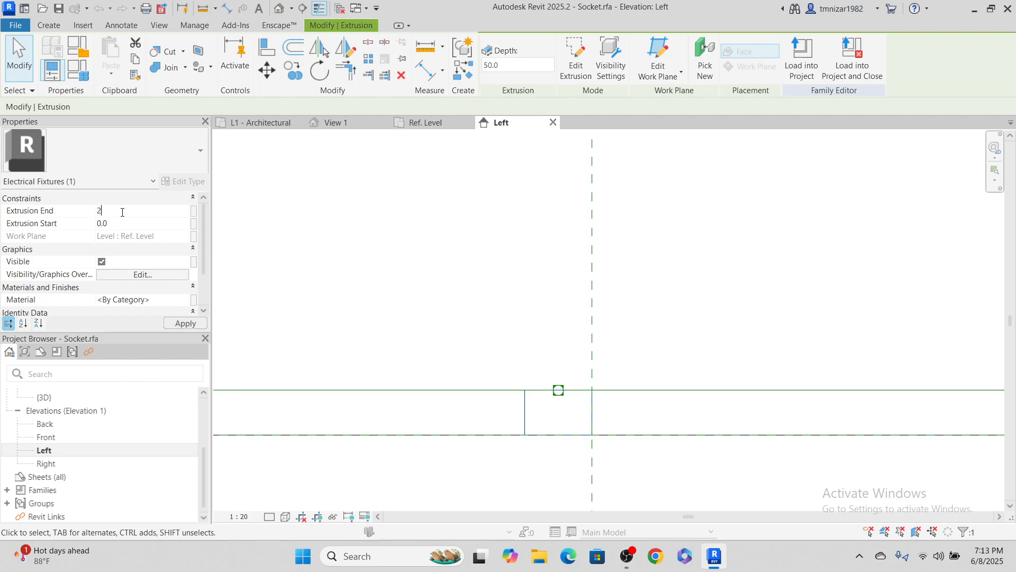
{"action": "type", "text": "5"}
{"action": "key", "text": "Return"}
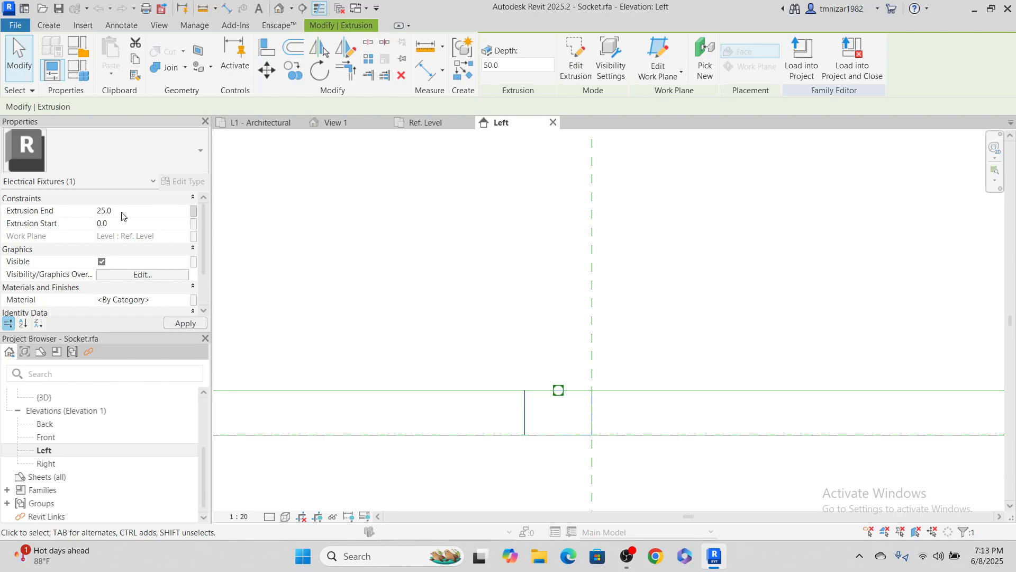
{"action": "left_click", "coordinate": [185, 322]}
{"action": "left_click", "coordinate": [710, 487]}
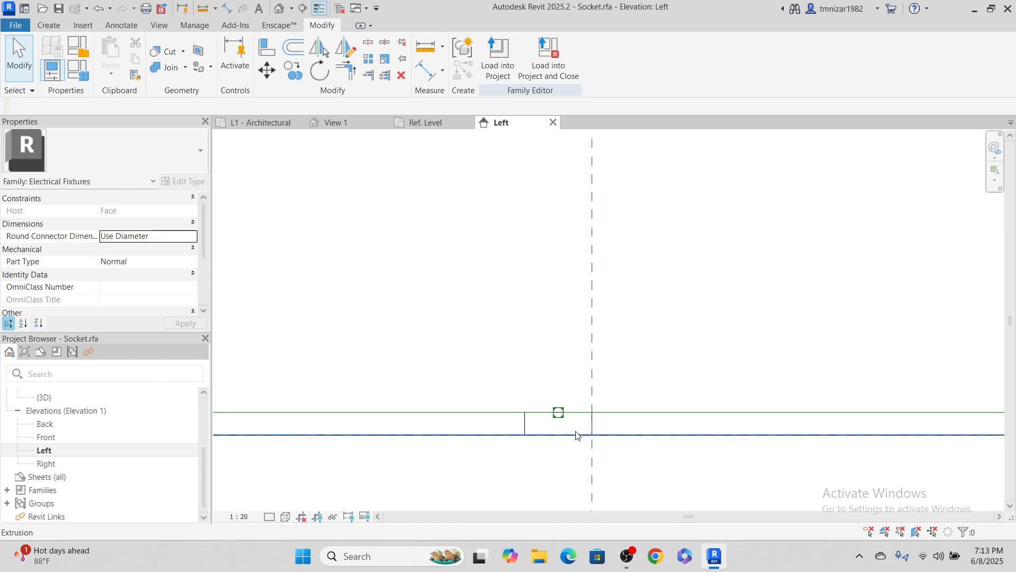
Set the socket extrusion's Extrusion End to 10 mm.
{"action": "left_click", "coordinate": [525, 424]}
{"action": "left_click", "coordinate": [126, 213]}
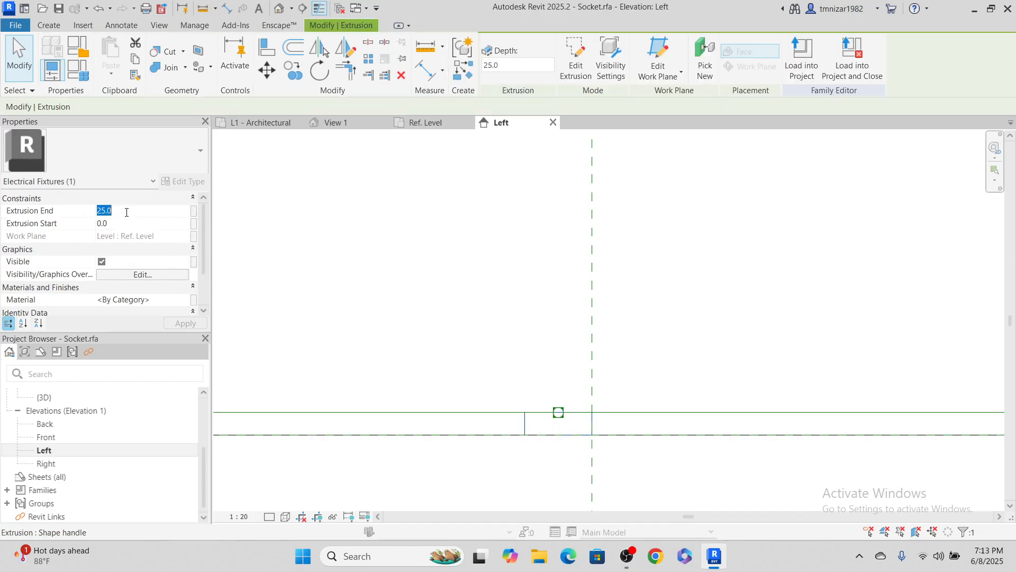
{"action": "type", "text": "10"}
{"action": "key", "text": "Return"}
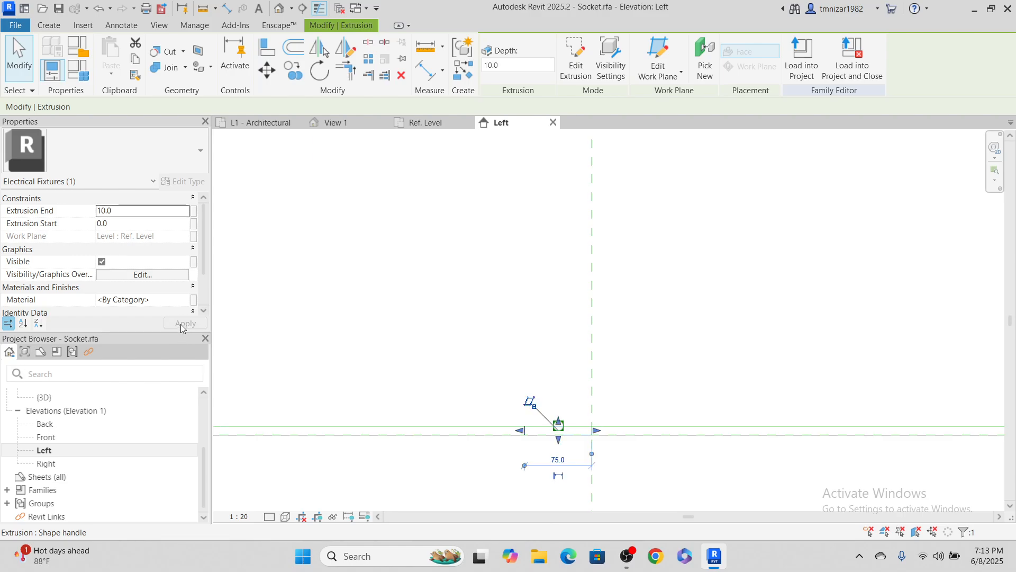
{"action": "left_click", "coordinate": [957, 364]}
Examine the socket extrusion and its connector against the host face and reference plane in the Left elevation.
{"action": "middle_click_drag", "start_coordinate": [532, 351], "coordinate": [502, 193]}
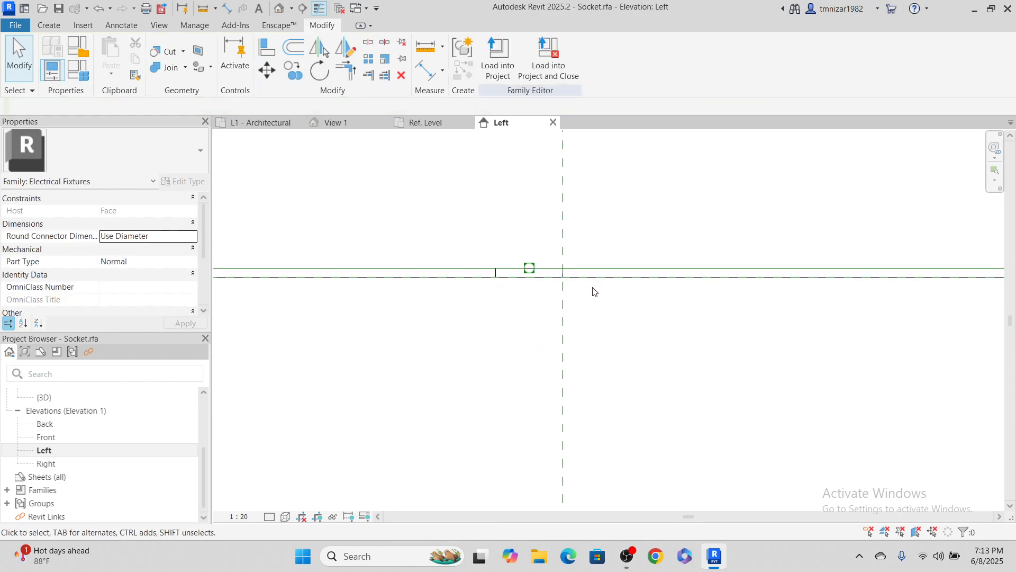
{"action": "middle_click_drag", "start_coordinate": [595, 292], "coordinate": [526, 363]}
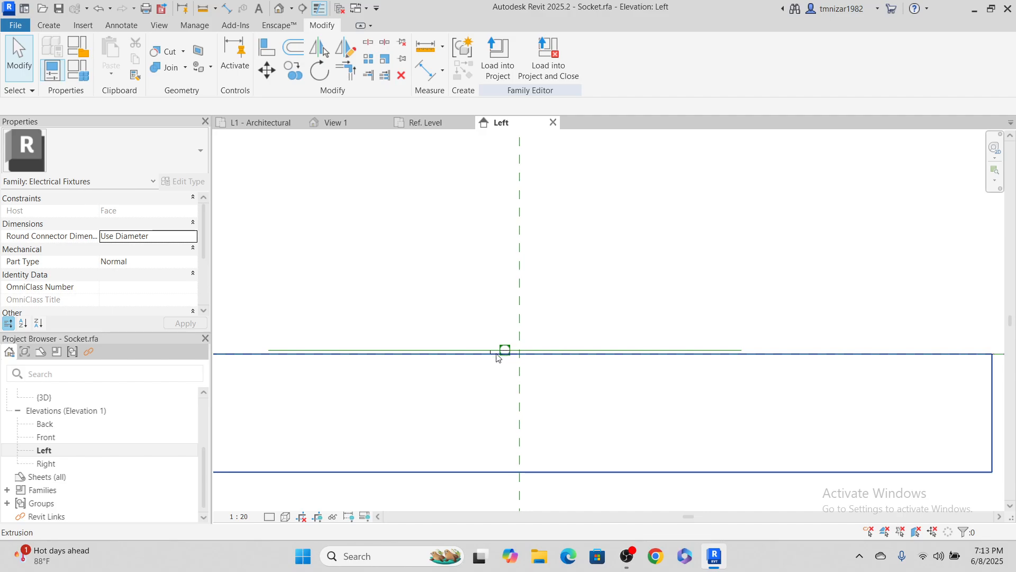
{"action": "scroll", "coordinate": [498, 358], "scroll_direction": "up", "scroll_amount": 3}
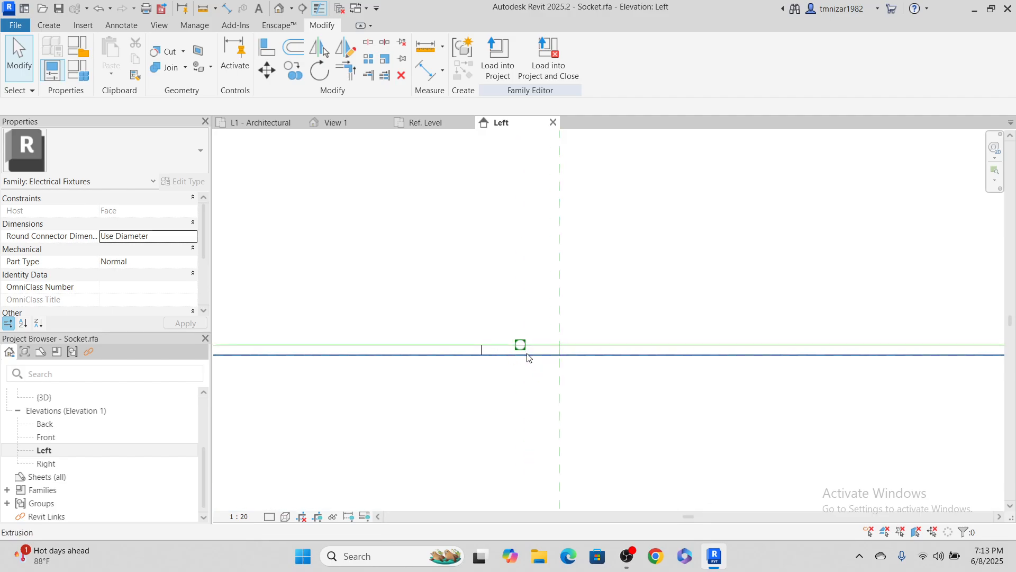
{"action": "scroll", "coordinate": [601, 336], "scroll_direction": "down", "scroll_amount": 2}
{"action": "left_click_drag", "start_coordinate": [401, 228], "coordinate": [683, 374]}
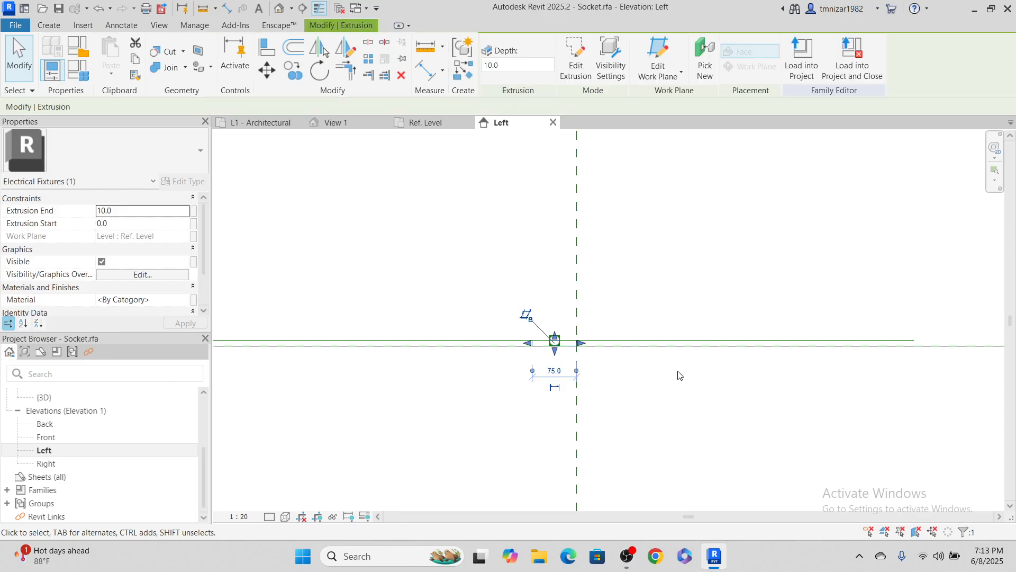
{"action": "scroll", "coordinate": [576, 360], "scroll_direction": "up", "scroll_amount": 2}
{"action": "scroll", "coordinate": [545, 347], "scroll_direction": "up", "scroll_amount": 5}
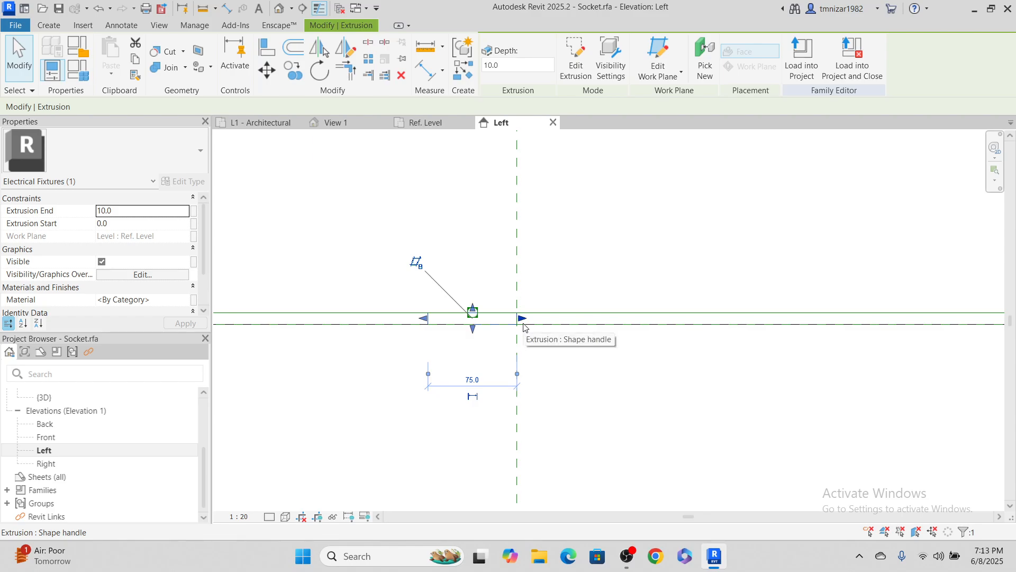
Close the Left elevation view and return to the socket in the Ref. Level floor plan.
{"action": "left_click", "coordinate": [419, 125]}
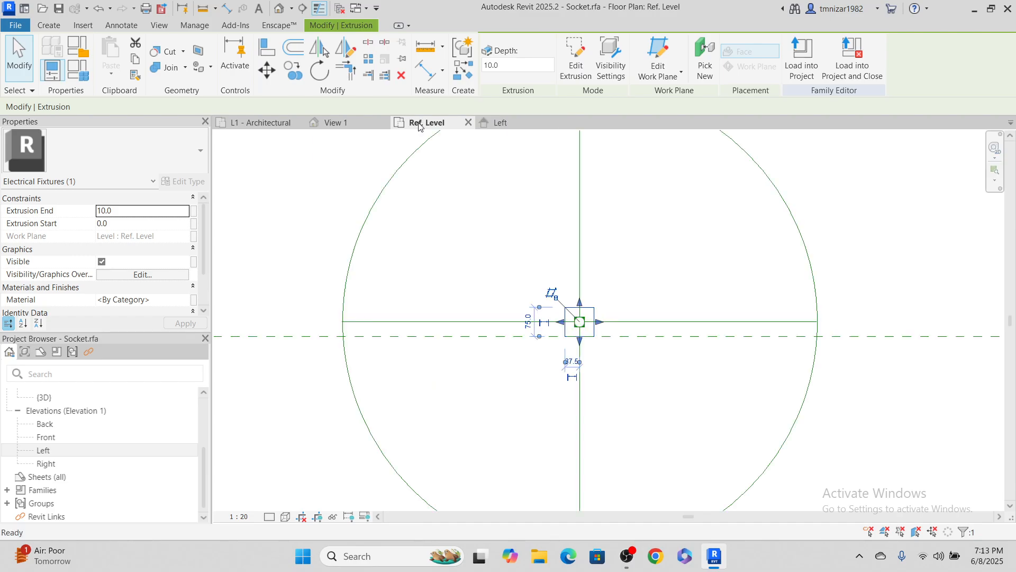
{"action": "left_click", "coordinate": [532, 125]}
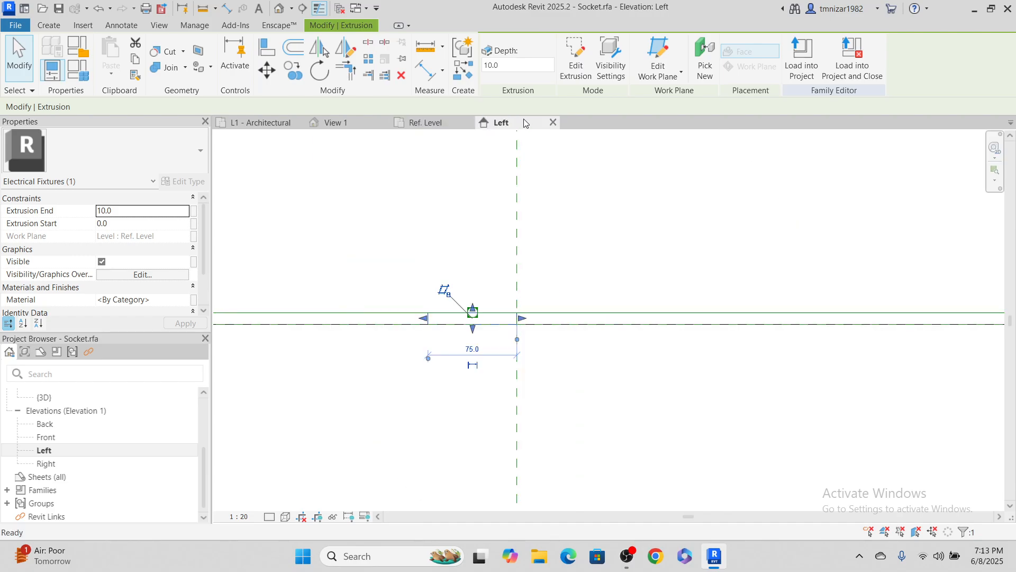
{"action": "left_click", "coordinate": [554, 122]}
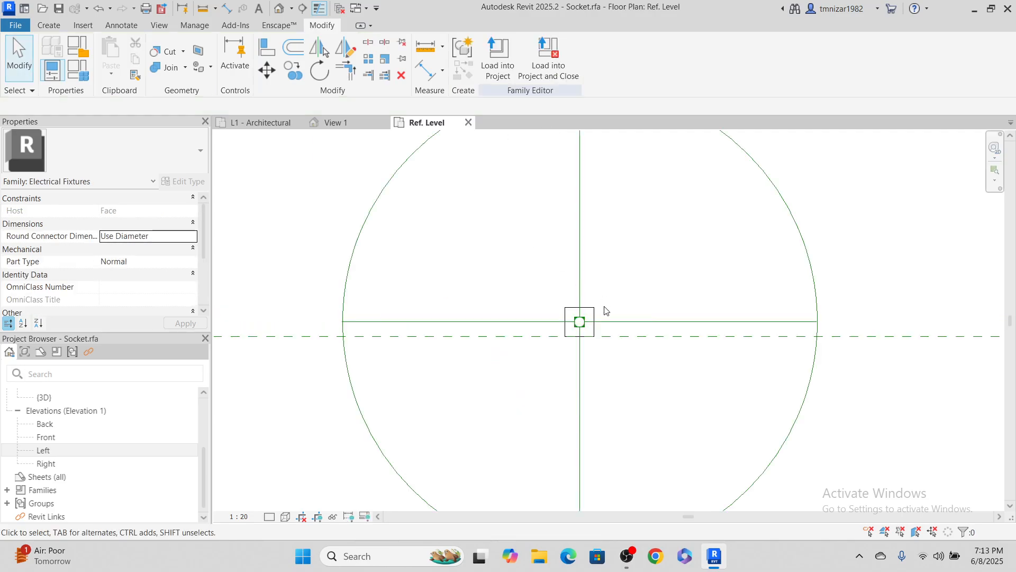
{"action": "scroll", "coordinate": [616, 261], "scroll_direction": "up", "scroll_amount": 2}
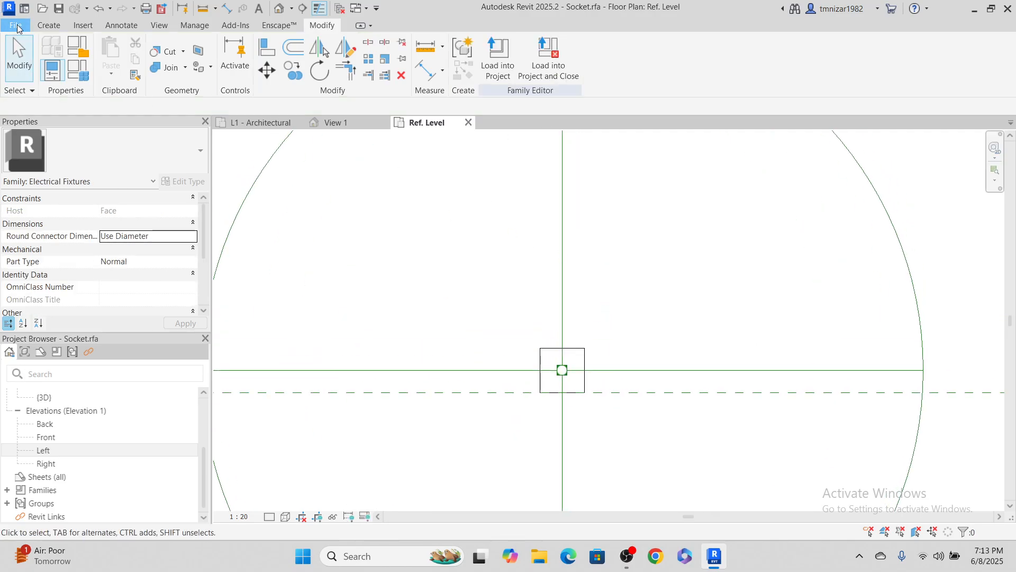
Start a new annotation symbol family and browse to the English metric family template folder.
{"action": "left_click", "coordinate": [24, 25]}
{"action": "mouse_move", "coordinate": [87, 77]}
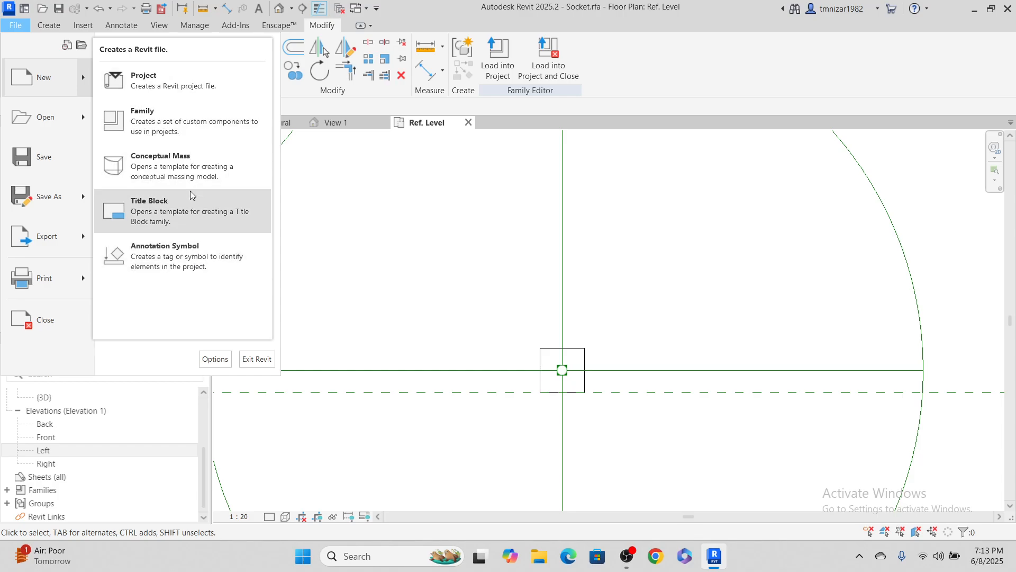
{"action": "left_click", "coordinate": [191, 272]}
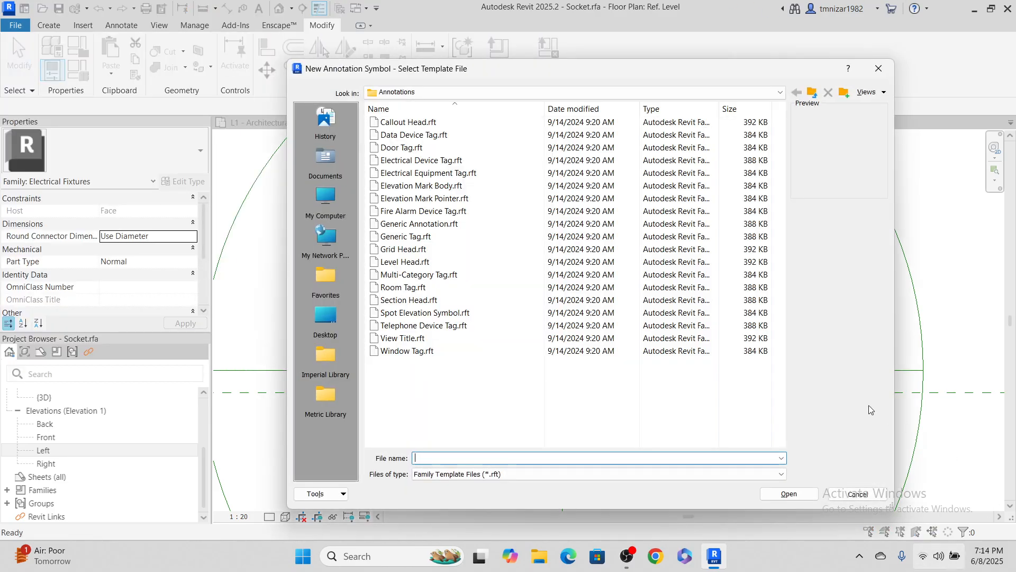
{"action": "left_click", "coordinate": [517, 95]}
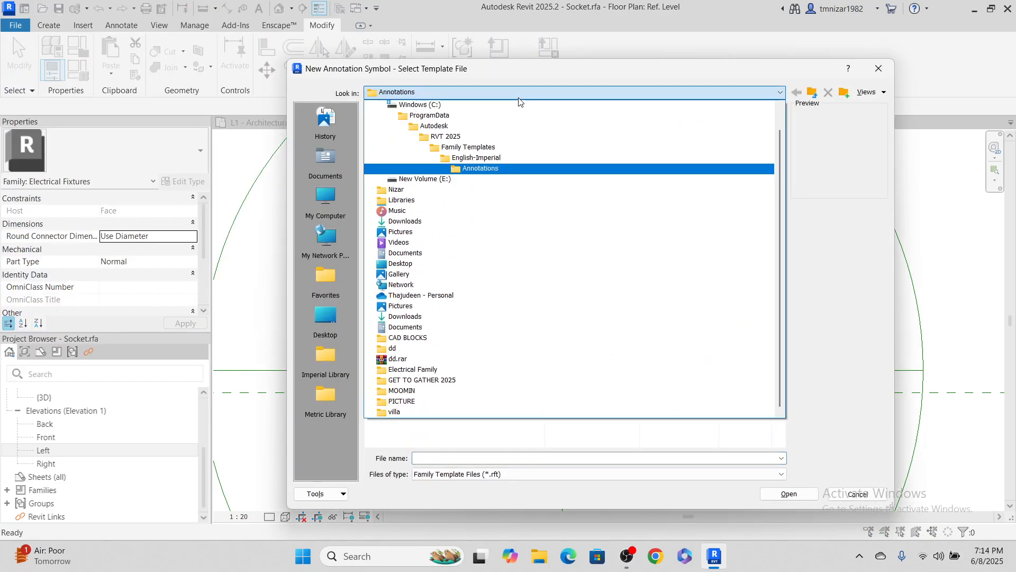
{"action": "left_click", "coordinate": [477, 150]}
{"action": "double_click", "coordinate": [394, 147]}
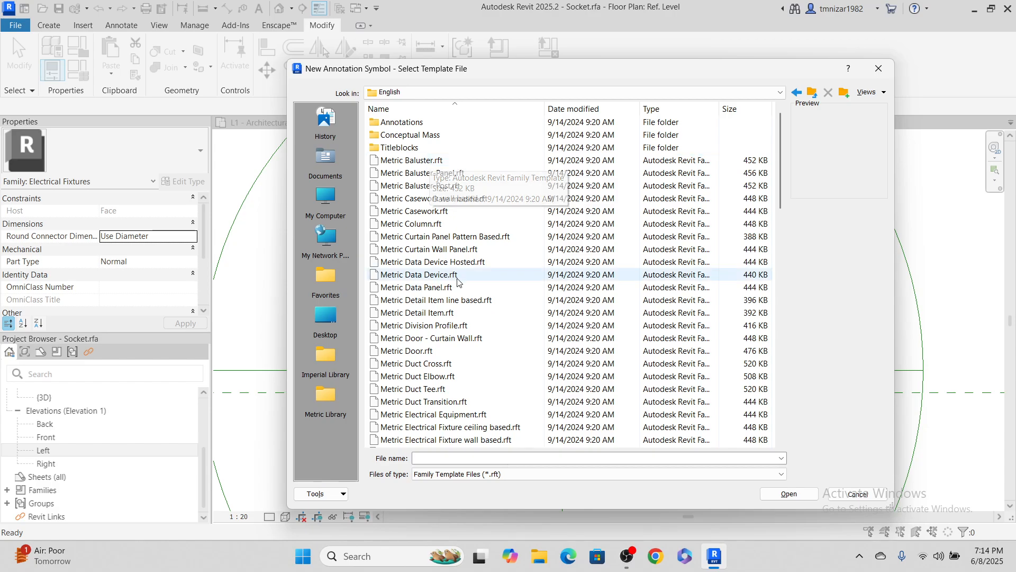
Look through the English metric family templates for one suited to an annotation symbol.
{"action": "scroll", "coordinate": [456, 291], "scroll_direction": "down", "scroll_amount": 6}
{"action": "scroll", "coordinate": [456, 303], "scroll_direction": "up", "scroll_amount": 4}
{"action": "scroll", "coordinate": [458, 304], "scroll_direction": "up", "scroll_amount": 1}
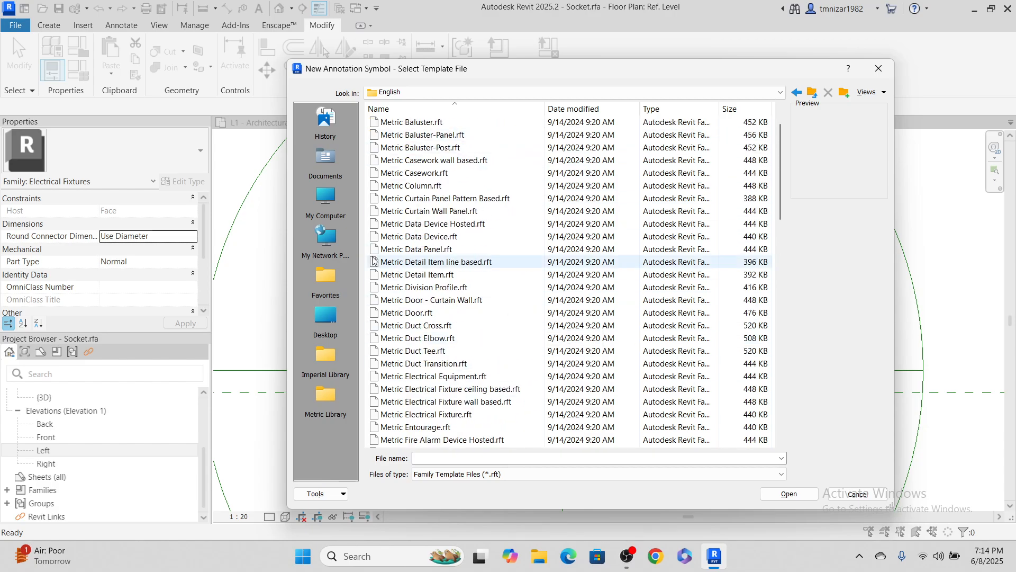
{"action": "scroll", "coordinate": [461, 269], "scroll_direction": "down", "scroll_amount": 3}
{"action": "scroll", "coordinate": [461, 267], "scroll_direction": "down", "scroll_amount": 3}
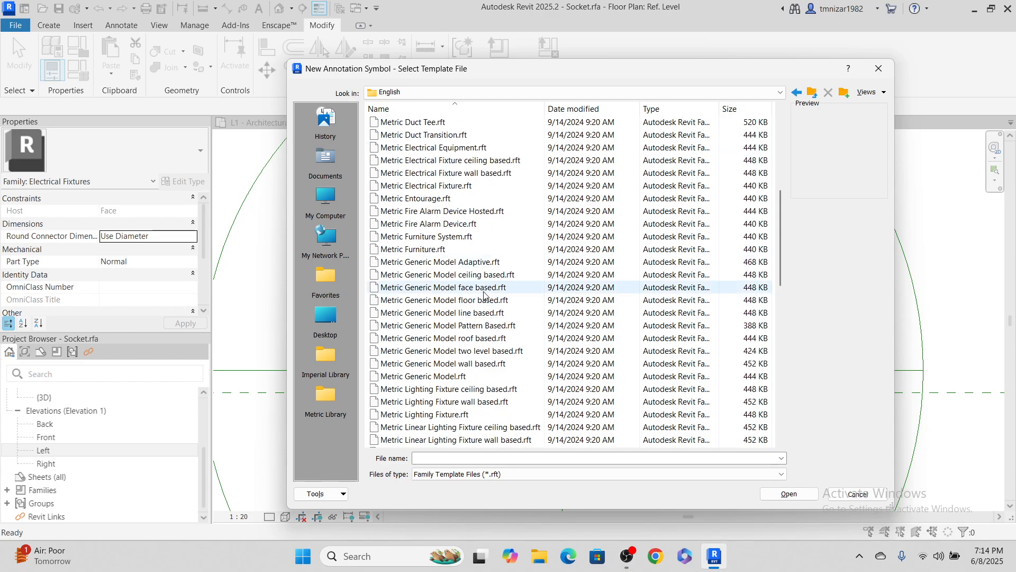
{"action": "left_click", "coordinate": [434, 377]}
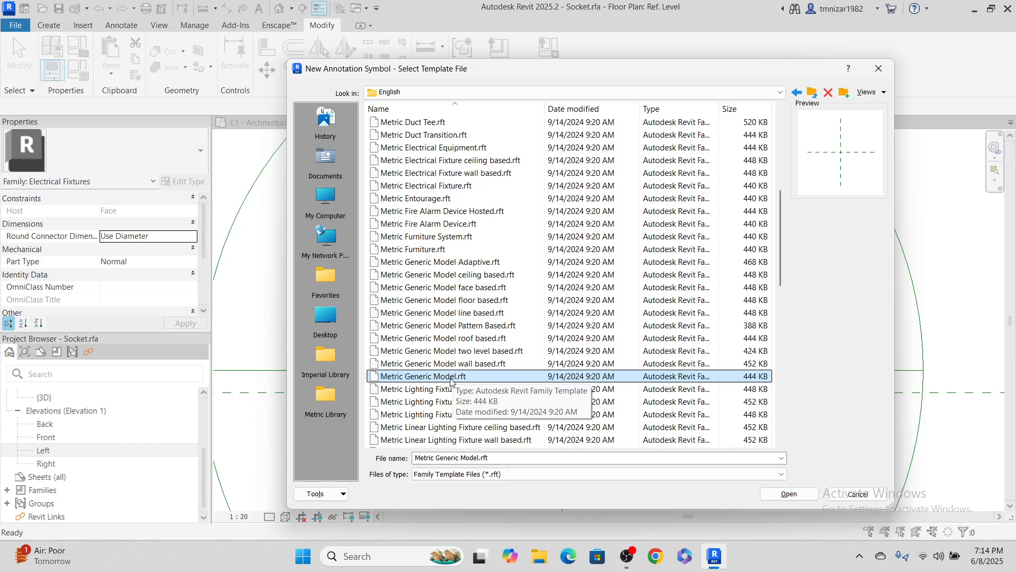
{"action": "scroll", "coordinate": [451, 381], "scroll_direction": "down", "scroll_amount": 1}
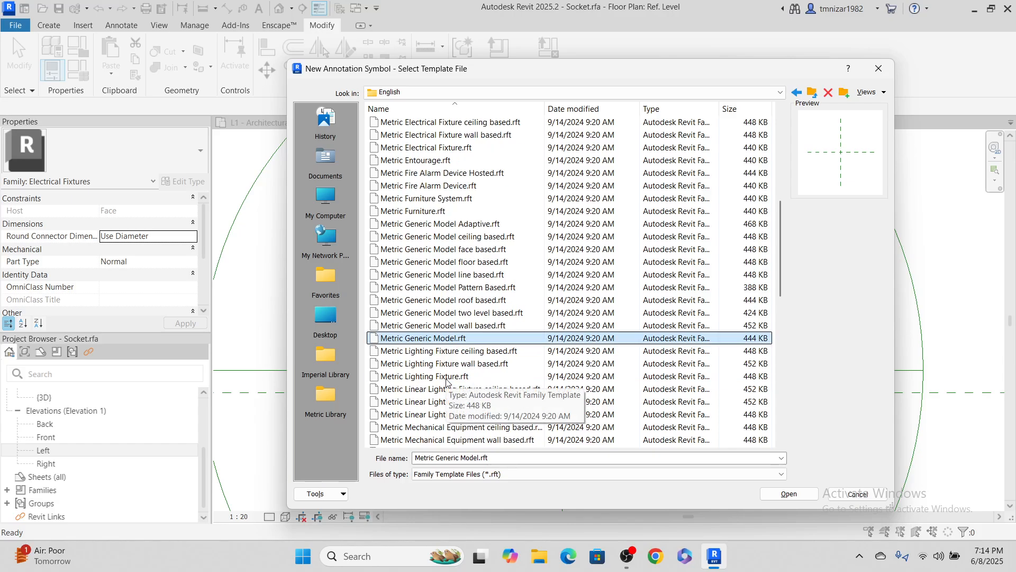
{"action": "left_click", "coordinate": [781, 94]}
{"action": "left_click", "coordinate": [780, 94]}
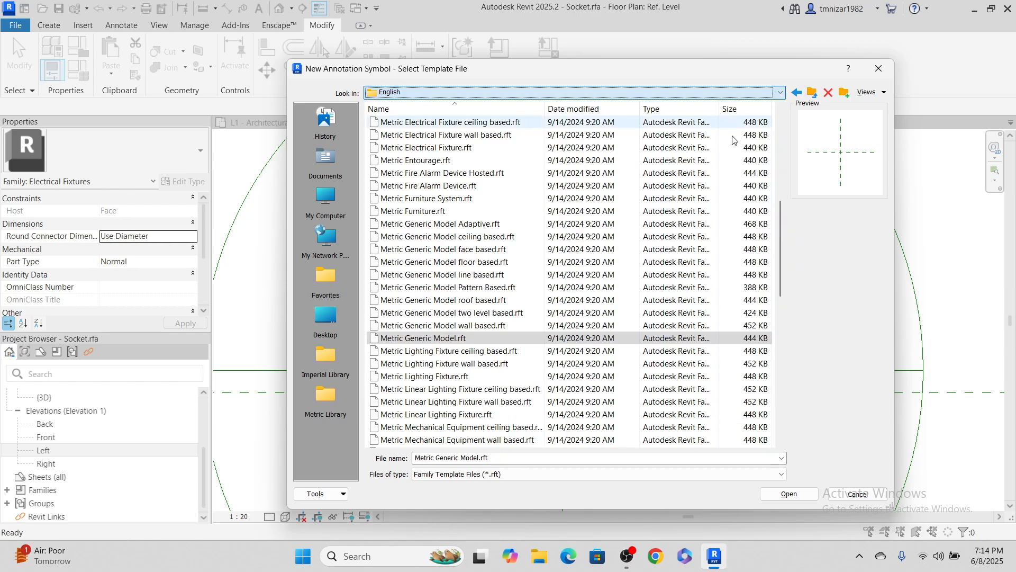
Create the annotation family from Metric Generic Annotation.rft in the Annotations template folder.
{"action": "scroll", "coordinate": [735, 141], "scroll_direction": "up", "scroll_amount": 5}
{"action": "double_click", "coordinate": [391, 122]}
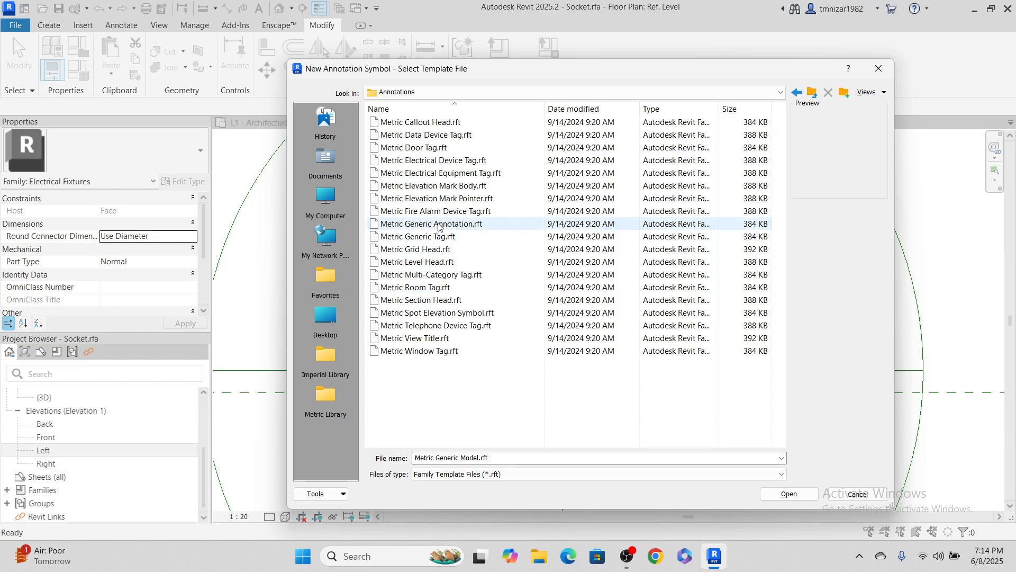
{"action": "left_click", "coordinate": [439, 225]}
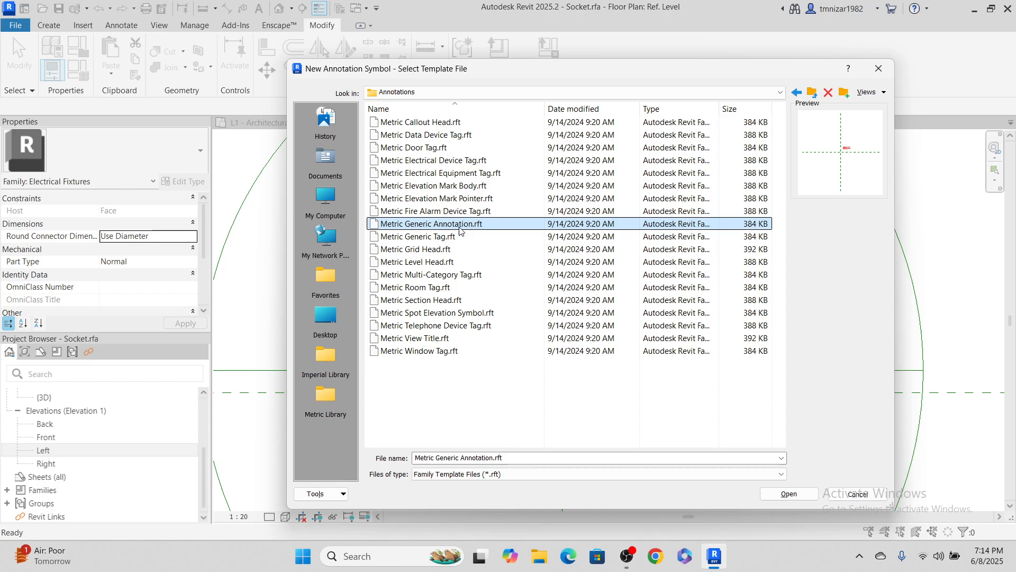
{"action": "left_click", "coordinate": [787, 495]}
Delete the template's instruction note beside the reference plane intersection.
{"action": "scroll", "coordinate": [650, 285], "scroll_direction": "up", "scroll_amount": 2}
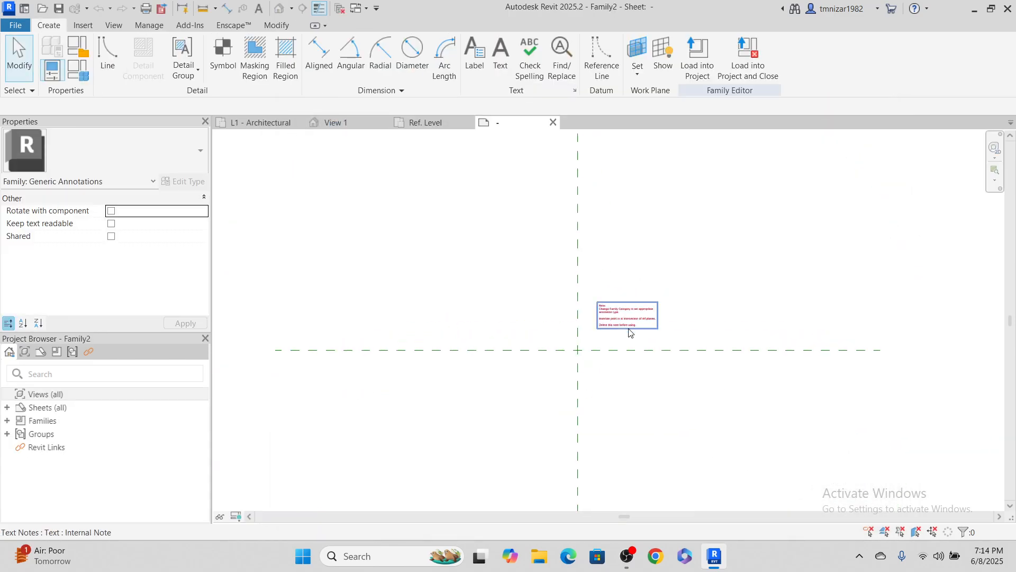
{"action": "scroll", "coordinate": [627, 329], "scroll_direction": "up", "scroll_amount": 2}
{"action": "left_click", "coordinate": [628, 327]}
{"action": "key", "text": "Delete"}
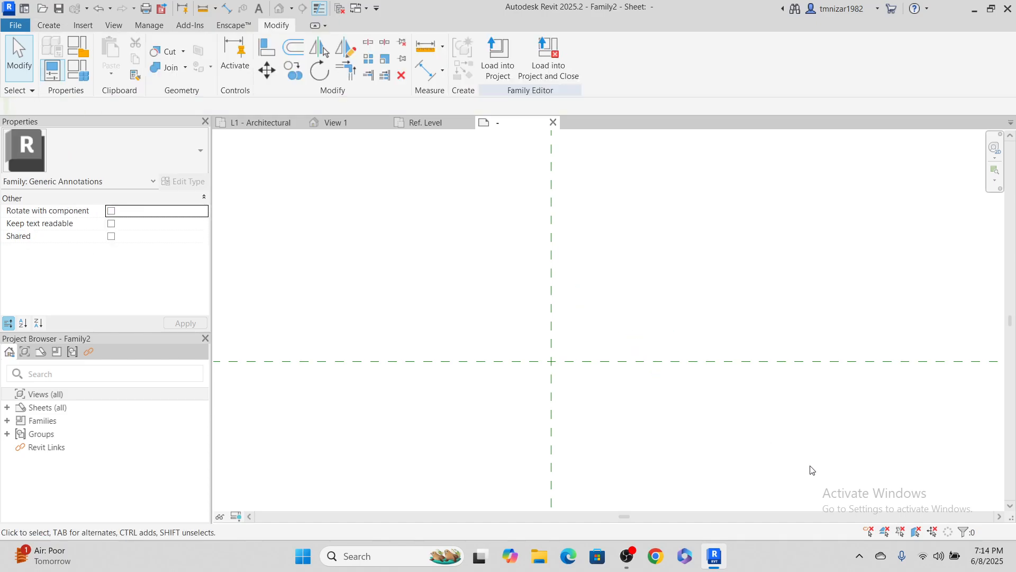
Draw a horizontal line about 20 mm long on the horizontal reference plane, centred across the vertical one.
{"action": "left_click", "coordinate": [52, 27]}
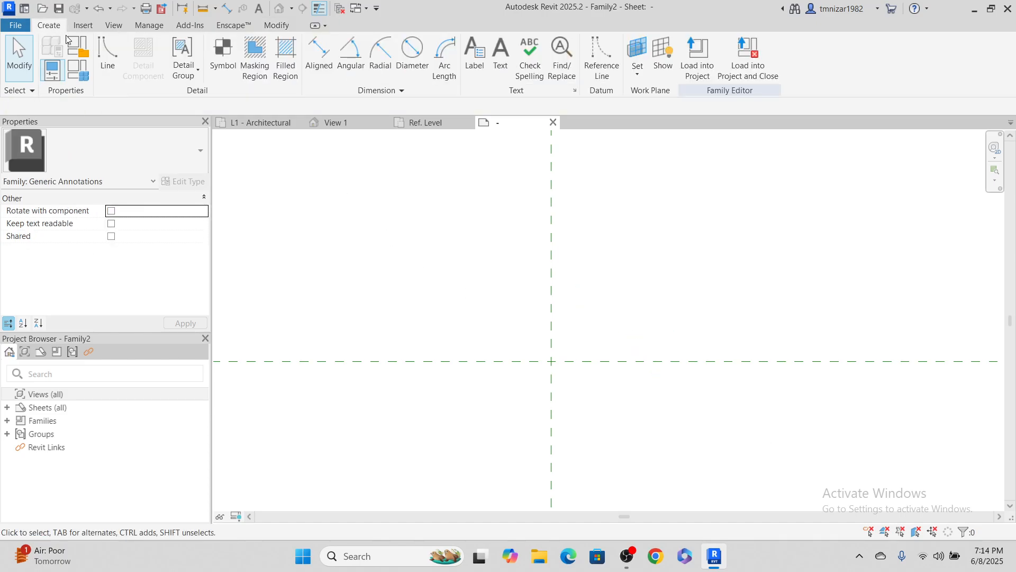
{"action": "left_click", "coordinate": [107, 54]}
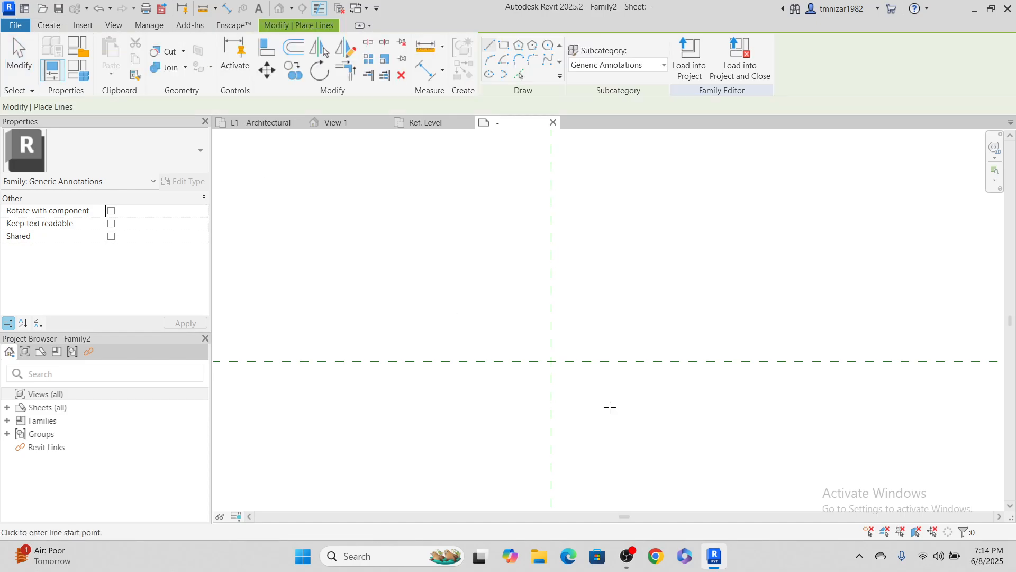
{"action": "left_click", "coordinate": [514, 348]}
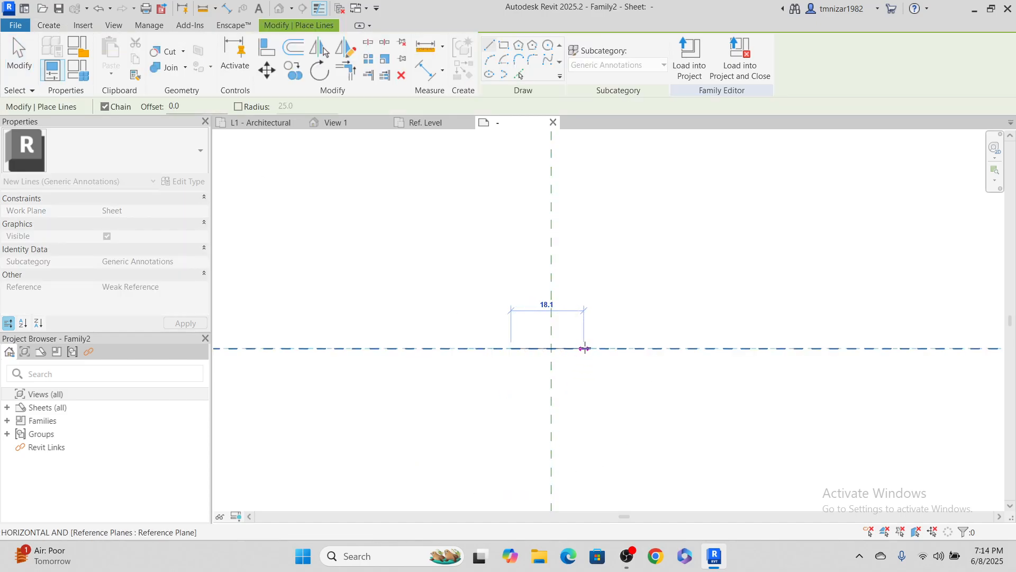
{"action": "left_click", "coordinate": [591, 347]}
{"action": "key", "text": "Escape"}
{"action": "key", "text": "Escape"}
{"action": "scroll", "coordinate": [530, 365], "scroll_direction": "up", "scroll_amount": 2}
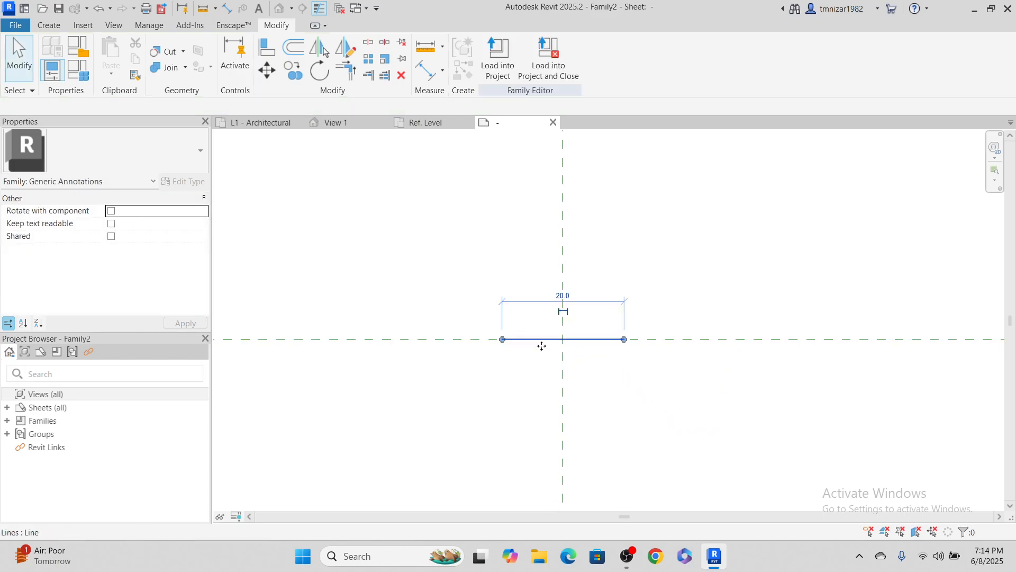
Try to move the horizontal line by its midpoint onto the intersection of the reference planes.
{"action": "left_click", "coordinate": [540, 341]}
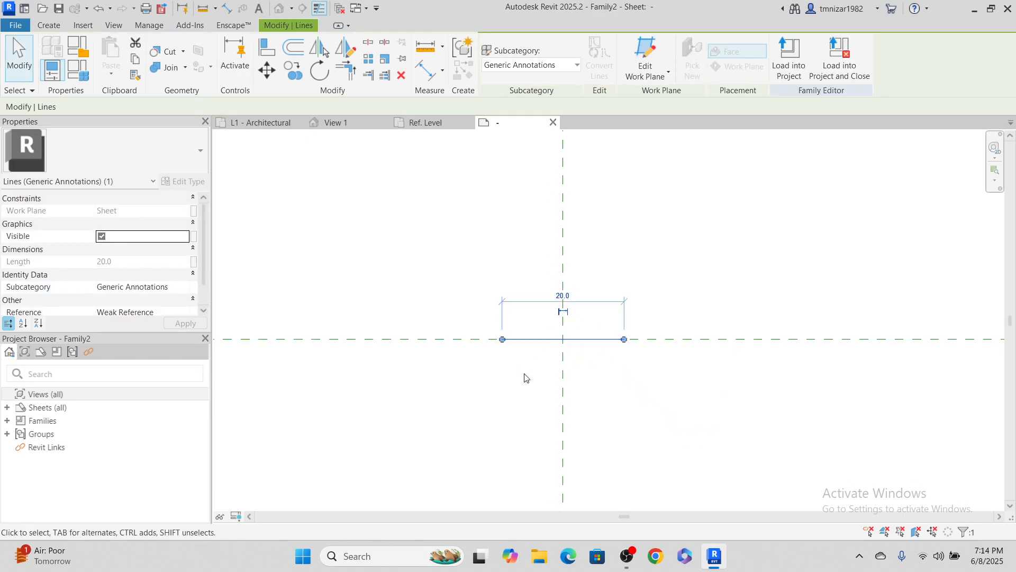
{"action": "key", "text": "m"}
{"action": "key", "text": "v"}
{"action": "left_click", "coordinate": [559, 341]}
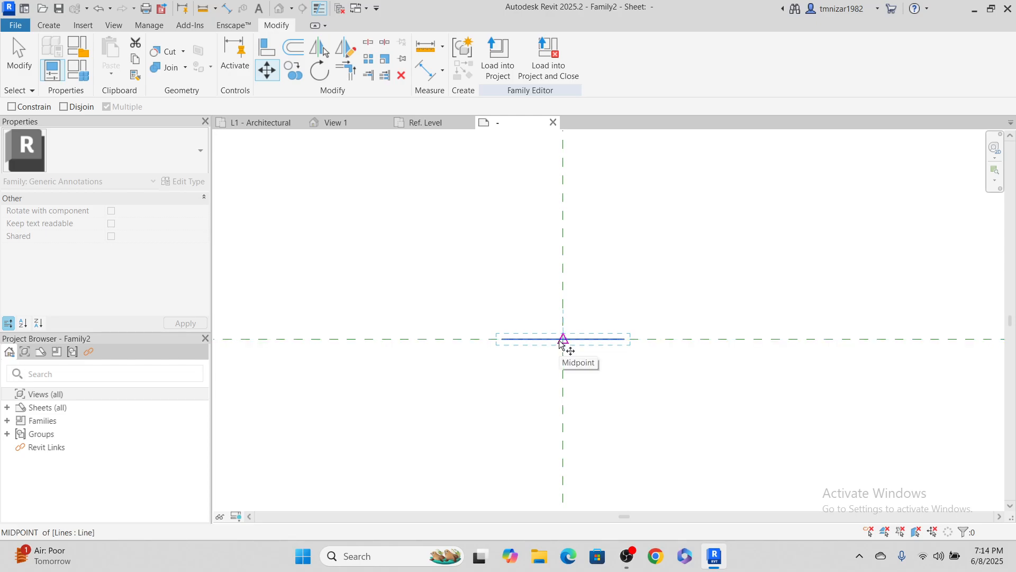
{"action": "left_click", "coordinate": [562, 342]}
{"action": "key", "text": "Escape"}
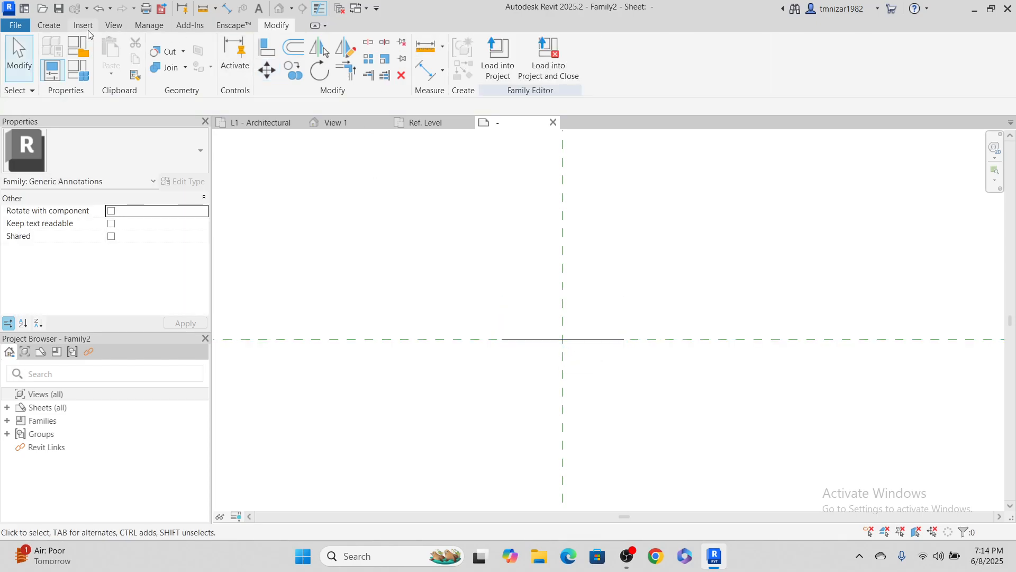
Draw a semicircular arc above the horizontal line, joining its two endpoints.
{"action": "left_click", "coordinate": [49, 25]}
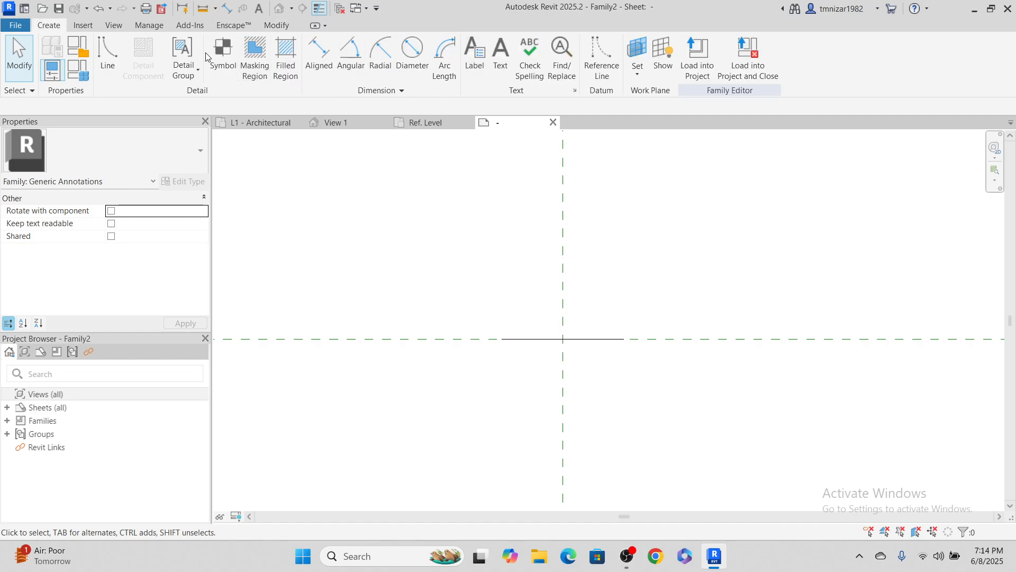
{"action": "left_click", "coordinate": [106, 58]}
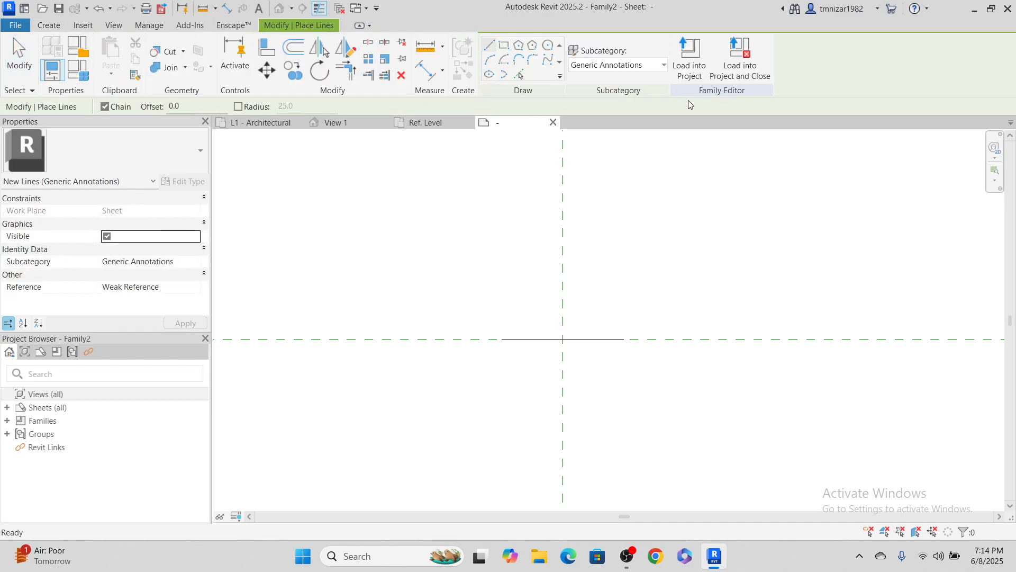
{"action": "left_click", "coordinate": [487, 60]}
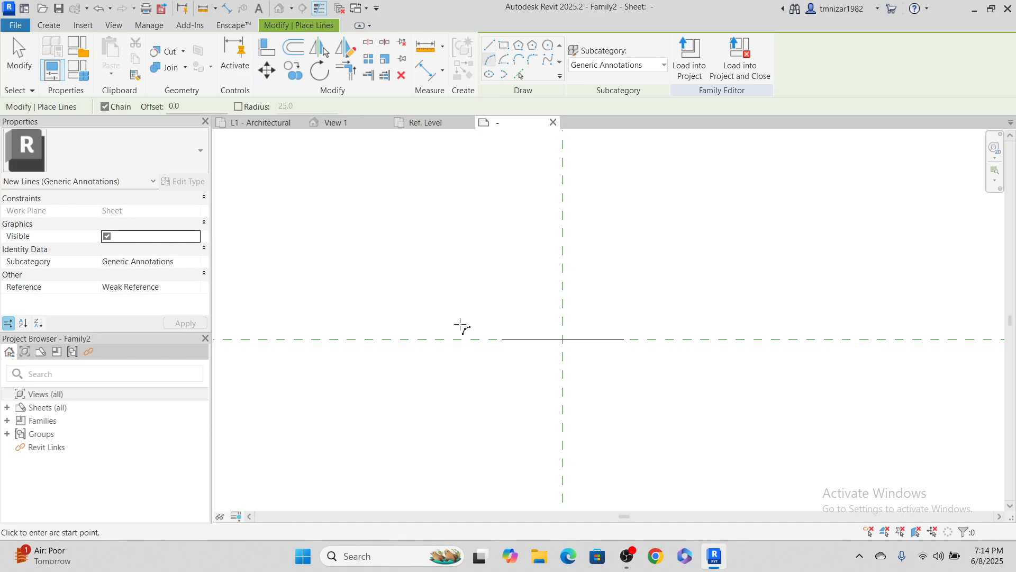
{"action": "left_click", "coordinate": [503, 340]}
{"action": "left_click", "coordinate": [624, 339]}
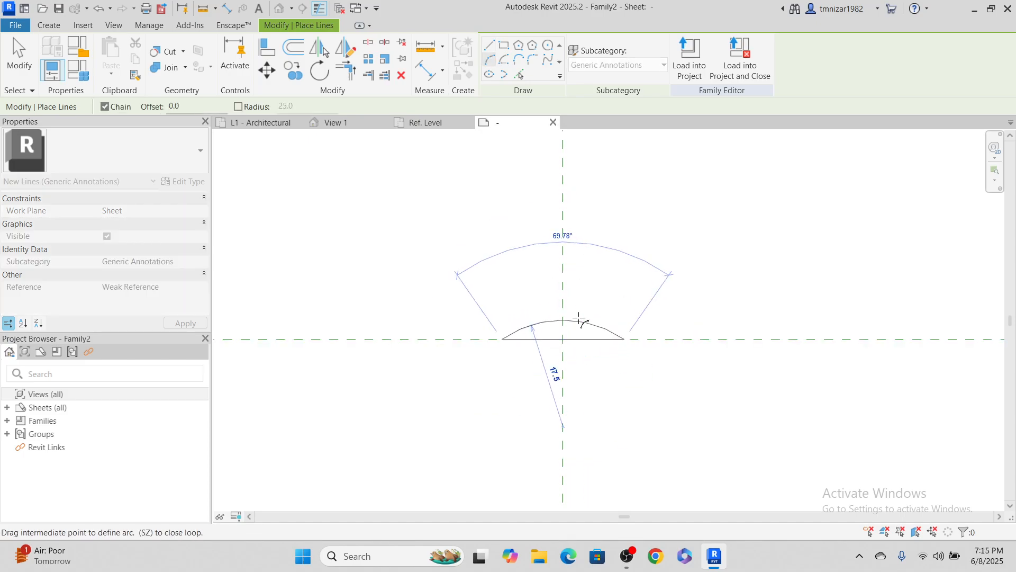
{"action": "left_click", "coordinate": [563, 272]}
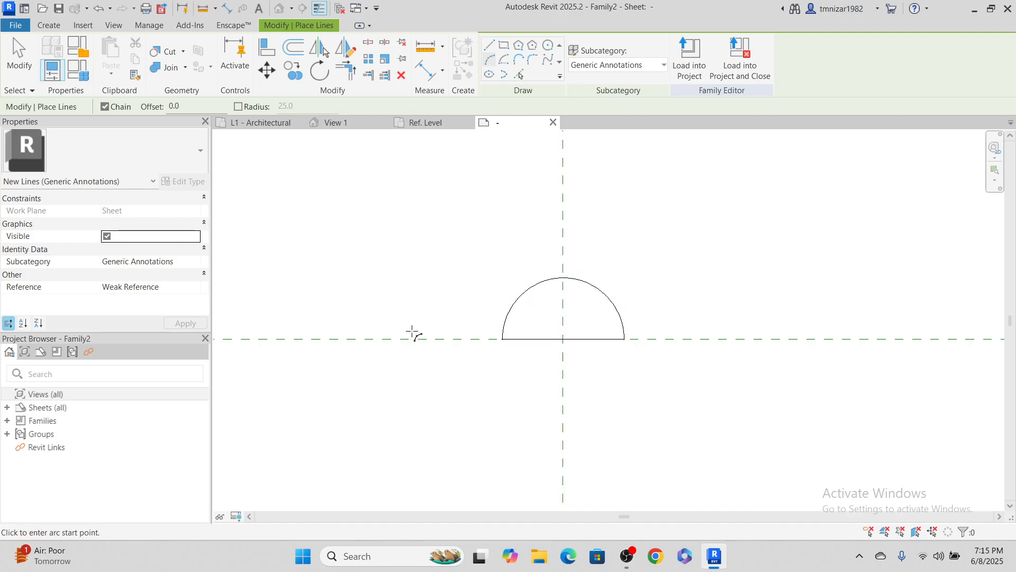
{"action": "key", "text": "Escape"}
Draw a vertical line about 11 mm long upward from the top of the semicircle along the vertical reference plane.
{"action": "left_click", "coordinate": [47, 26]}
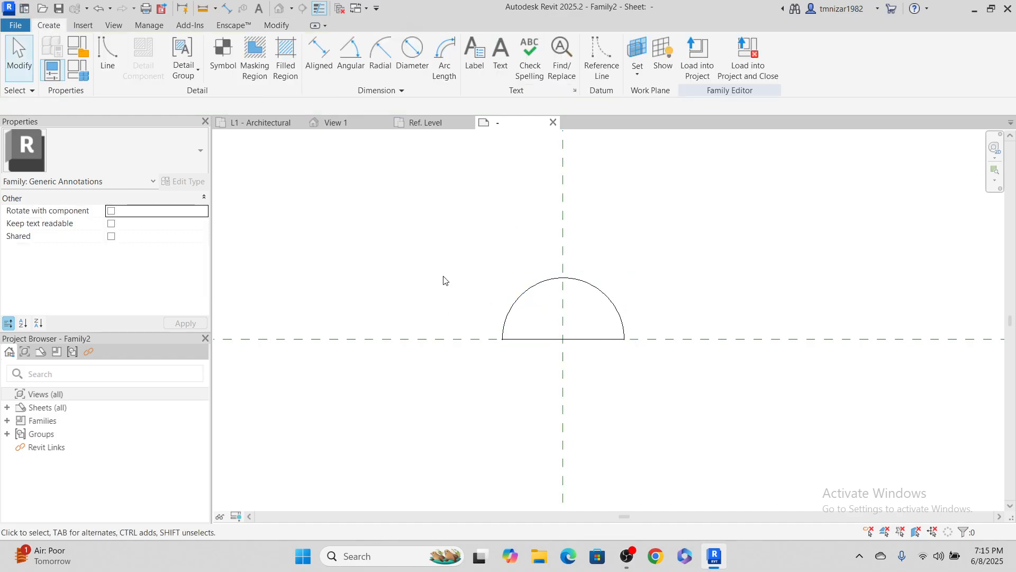
{"action": "left_click", "coordinate": [104, 67]}
{"action": "left_click", "coordinate": [563, 278]}
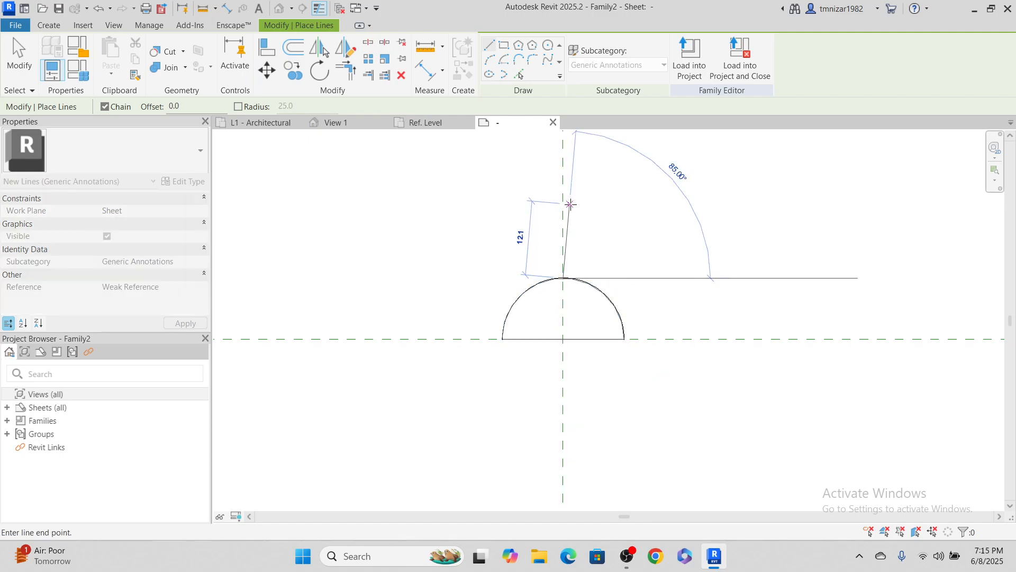
{"action": "left_click", "coordinate": [564, 199]}
{"action": "key", "text": "Escape"}
{"action": "key", "text": "Escape"}
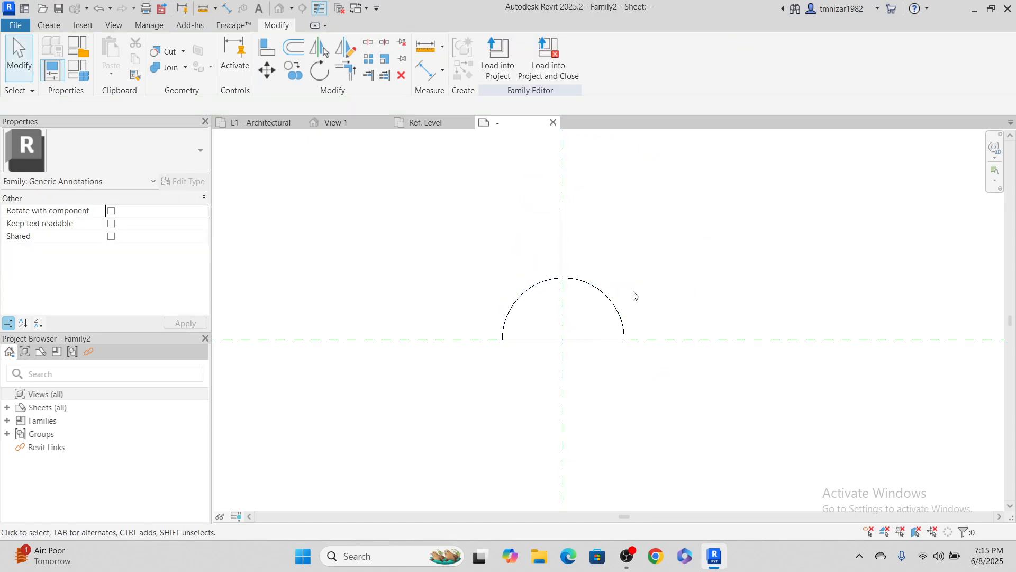
Shorten the vertical line by bringing its upper end closer to the semicircle.
{"action": "scroll", "coordinate": [634, 295], "scroll_direction": "down", "scroll_amount": 1}
{"action": "middle_click_drag", "start_coordinate": [518, 245], "coordinate": [517, 320]}
{"action": "scroll", "coordinate": [565, 315], "scroll_direction": "up", "scroll_amount": 2}
{"action": "left_click", "coordinate": [557, 289]}
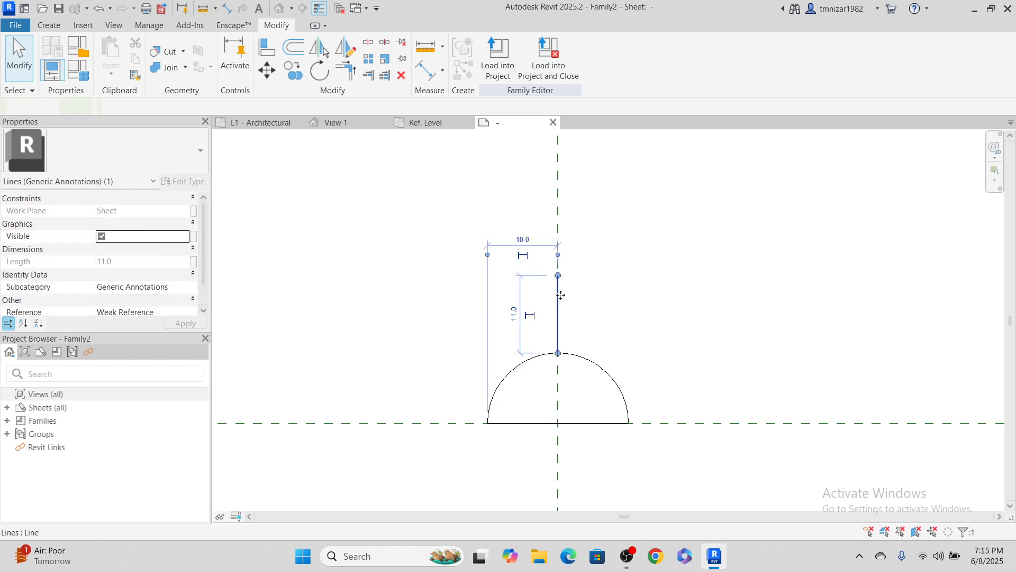
{"action": "left_click_drag", "start_coordinate": [560, 281], "coordinate": [559, 298]}
{"action": "left_click", "coordinate": [614, 324]}
{"action": "scroll", "coordinate": [614, 325], "scroll_direction": "down", "scroll_amount": 2}
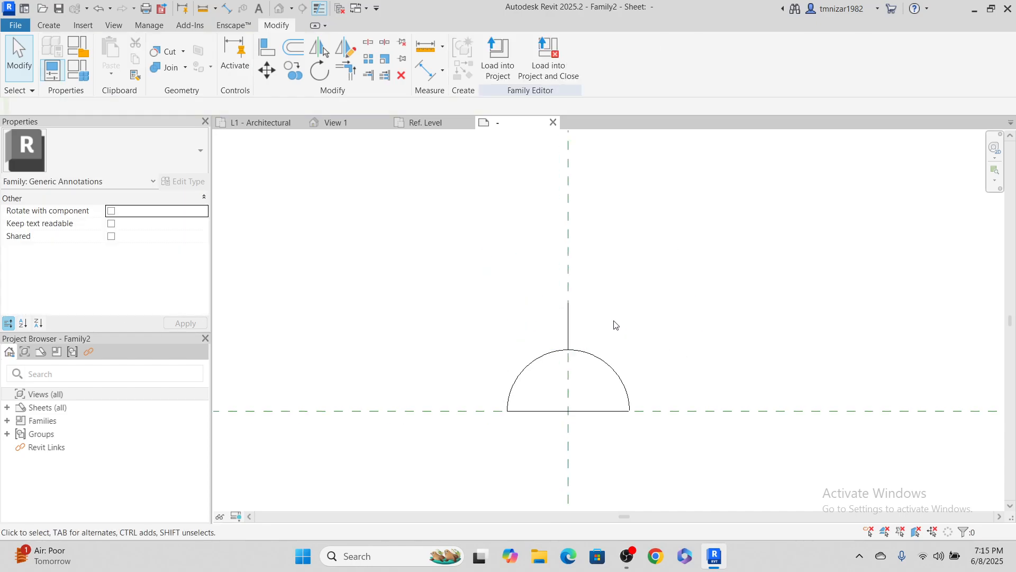
Load the finished symbol into Socket.rfa only, leaving Project1 out, and close the symbol family.
{"action": "middle_click_drag", "start_coordinate": [568, 346], "coordinate": [481, 303]}
{"action": "scroll", "coordinate": [457, 302], "scroll_direction": "up", "scroll_amount": 3}
{"action": "middle_click_drag", "start_coordinate": [422, 319], "coordinate": [469, 322]}
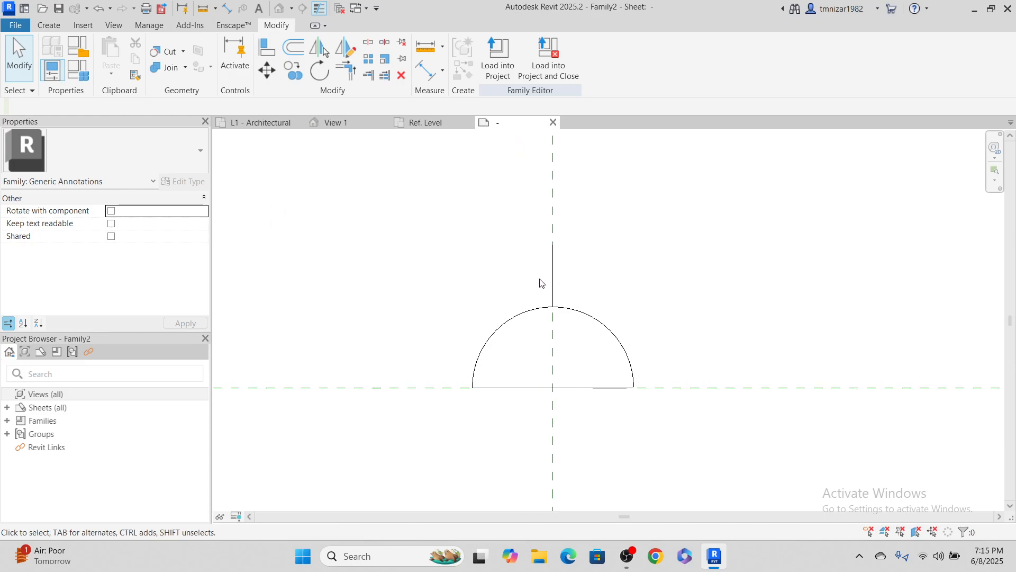
{"action": "left_click", "coordinate": [548, 58]}
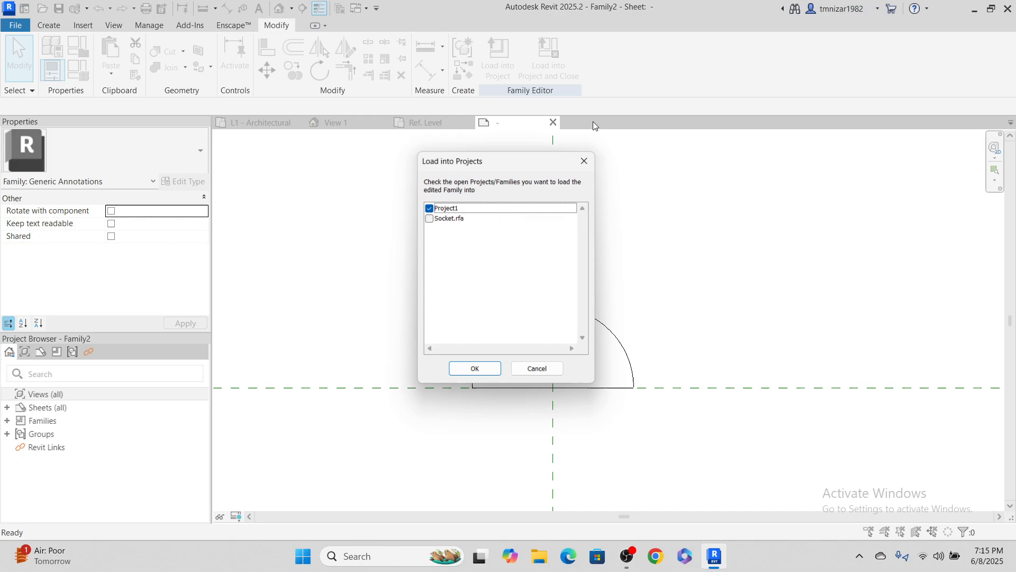
{"action": "left_click", "coordinate": [428, 207]}
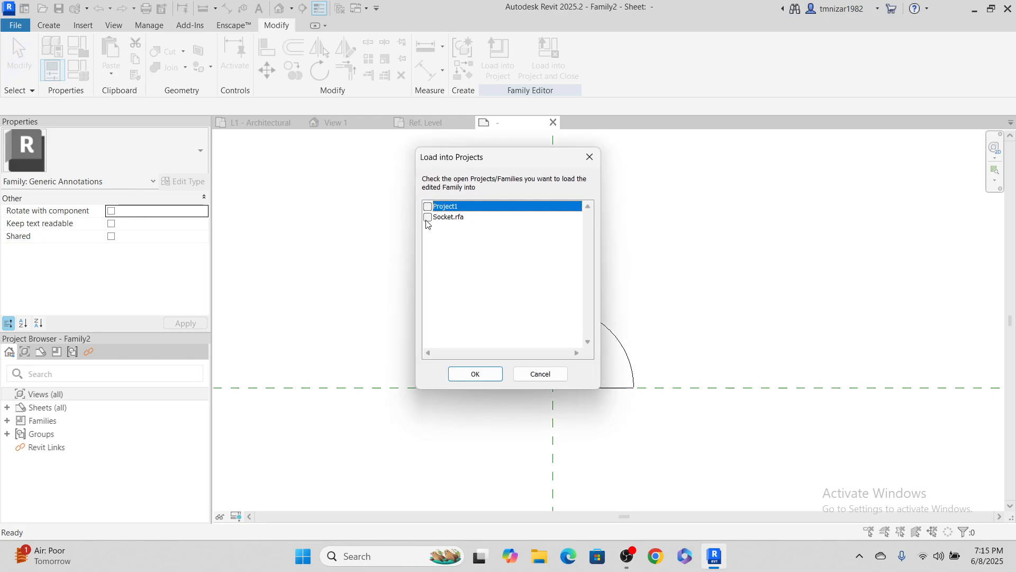
{"action": "left_click", "coordinate": [428, 218]}
{"action": "left_click_drag", "start_coordinate": [506, 161], "coordinate": [668, 182]}
{"action": "key", "text": "Escape"}
{"action": "left_click", "coordinate": [552, 67]}
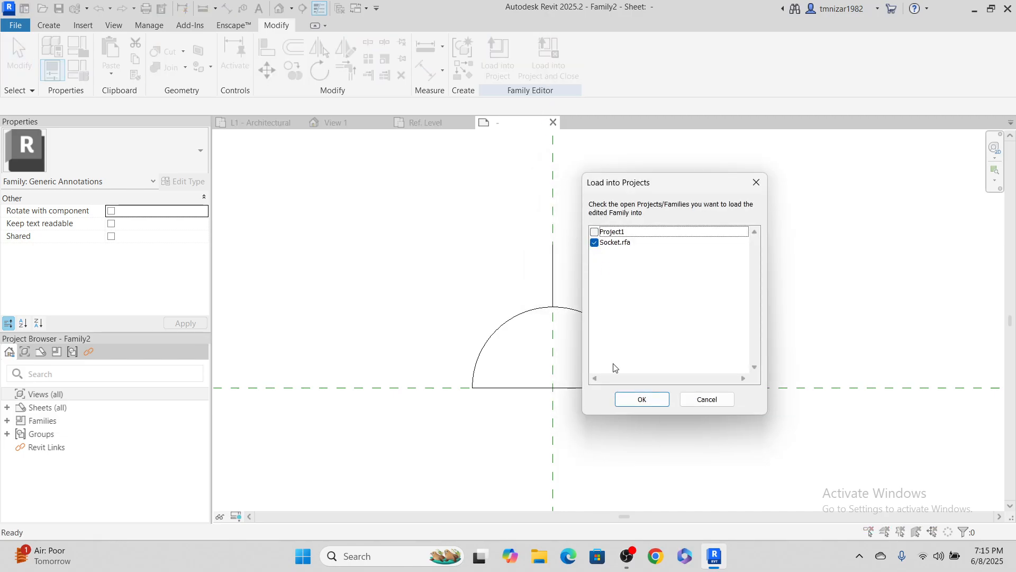
{"action": "left_click", "coordinate": [638, 399]}
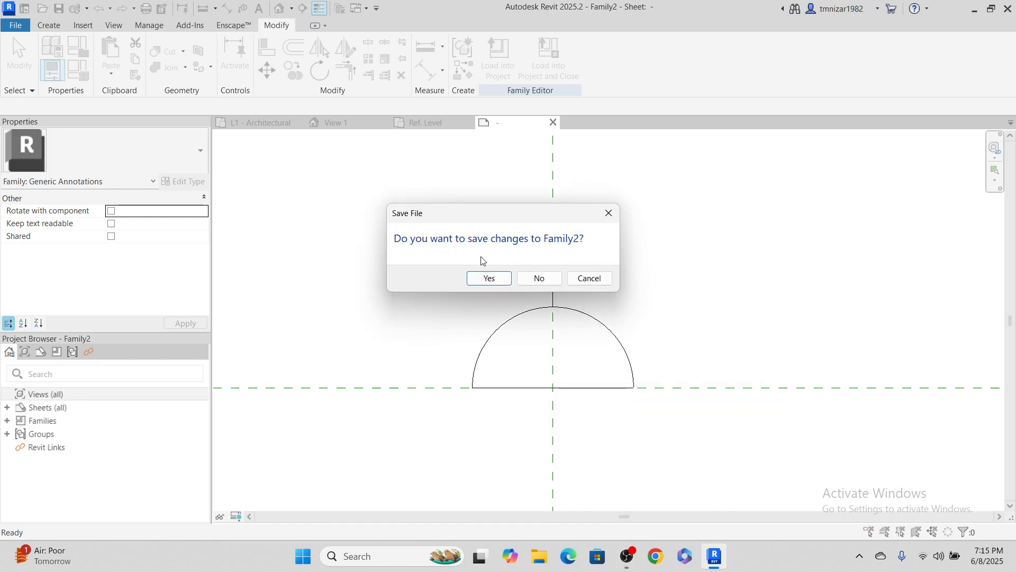
Save the symbol family as Electrical Socket Symbol in the Electrical Family folder, with the maximum backups set to 1.
{"action": "left_click", "coordinate": [489, 278]}
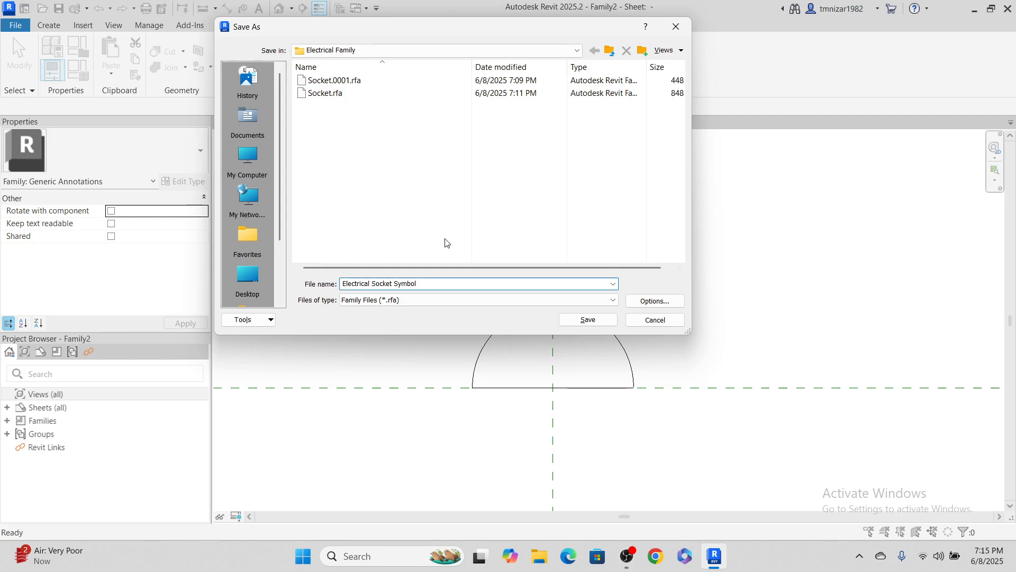
{"action": "left_click", "coordinate": [655, 301]}
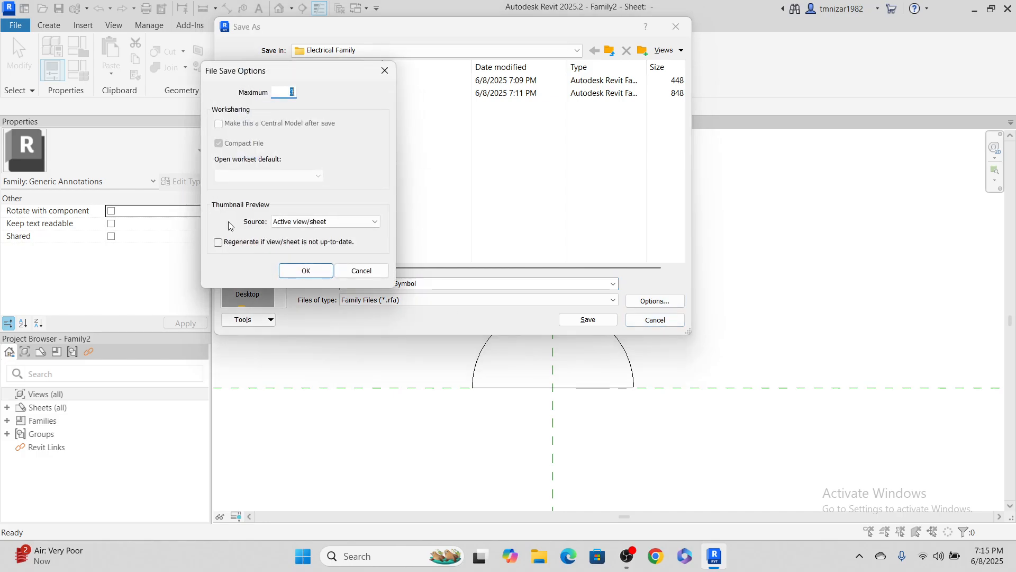
{"action": "left_click", "coordinate": [306, 270]}
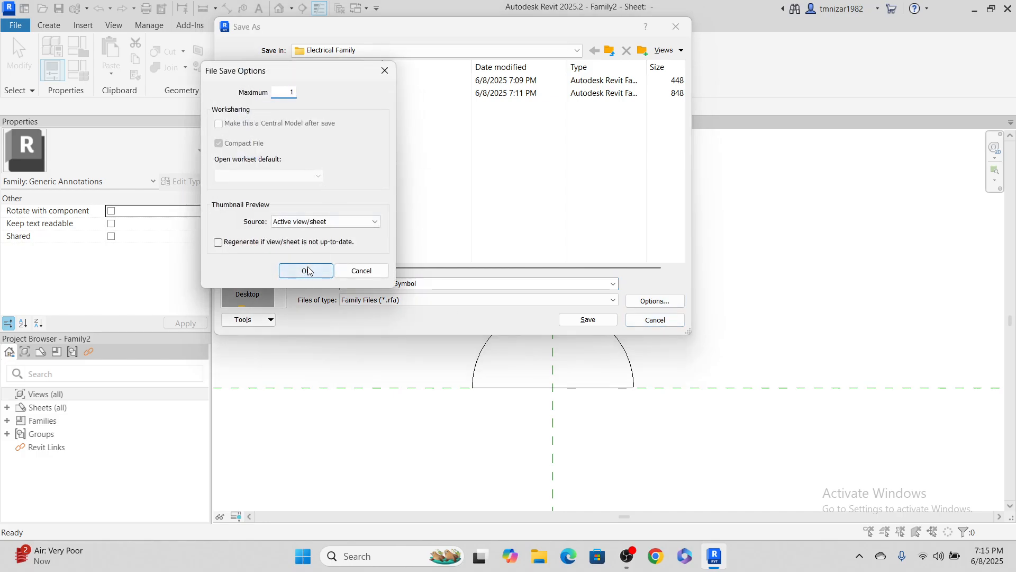
{"action": "left_click", "coordinate": [587, 319]}
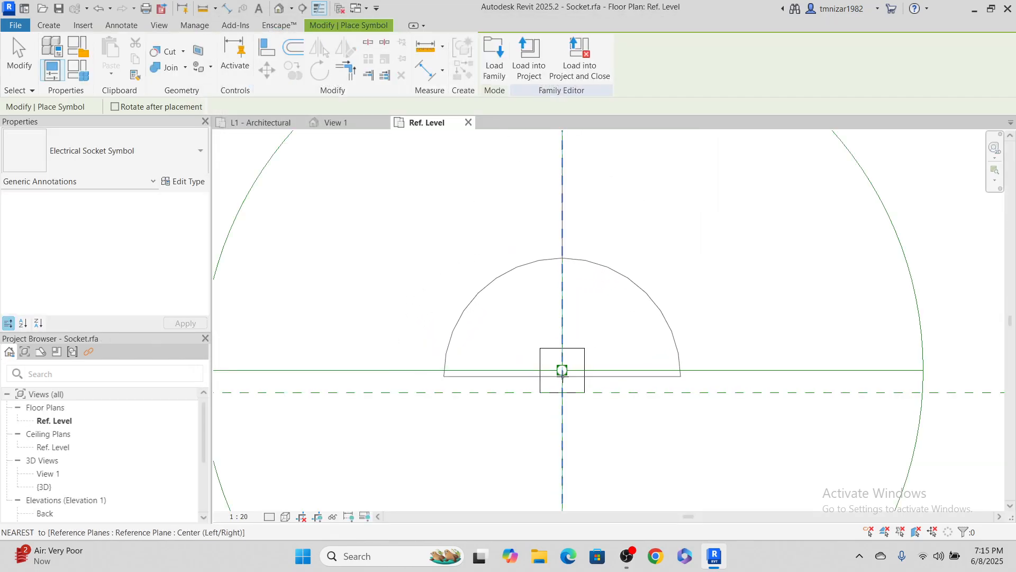
Place the Electrical Socket Symbol at the intersection of the reference planes in the Ref. Level plan.
{"action": "left_click", "coordinate": [562, 392]}
{"action": "scroll", "coordinate": [476, 328], "scroll_direction": "down", "scroll_amount": 4}
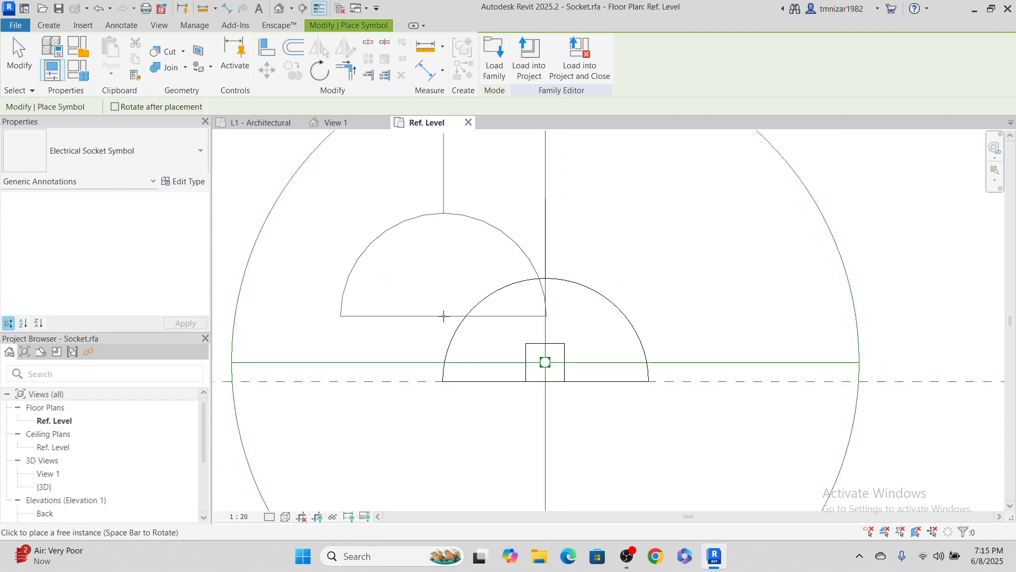
{"action": "key", "text": "Escape"}
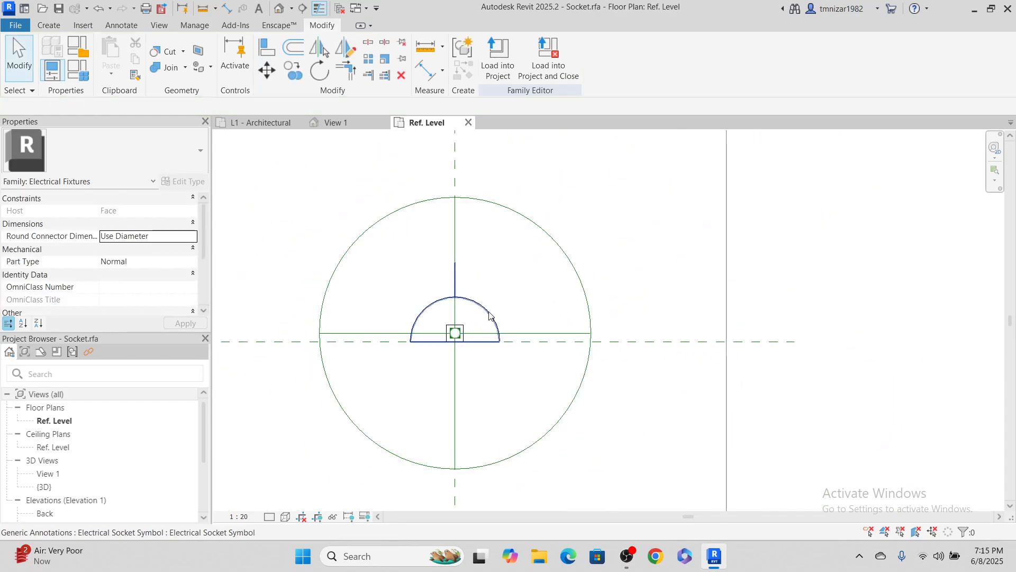
{"action": "left_click", "coordinate": [496, 318]}
{"action": "middle_click_drag", "start_coordinate": [397, 339], "coordinate": [476, 369]}
{"action": "key", "text": "Escape"}
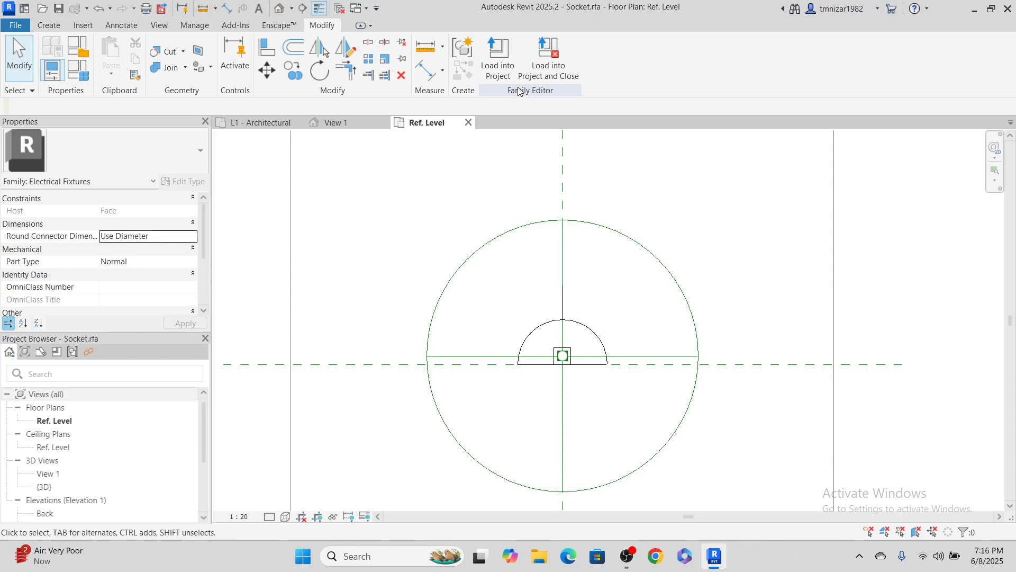
Save the changes to Socket.rfa, load it into the project over the existing version, and close the family.
{"action": "left_click", "coordinate": [549, 57]}
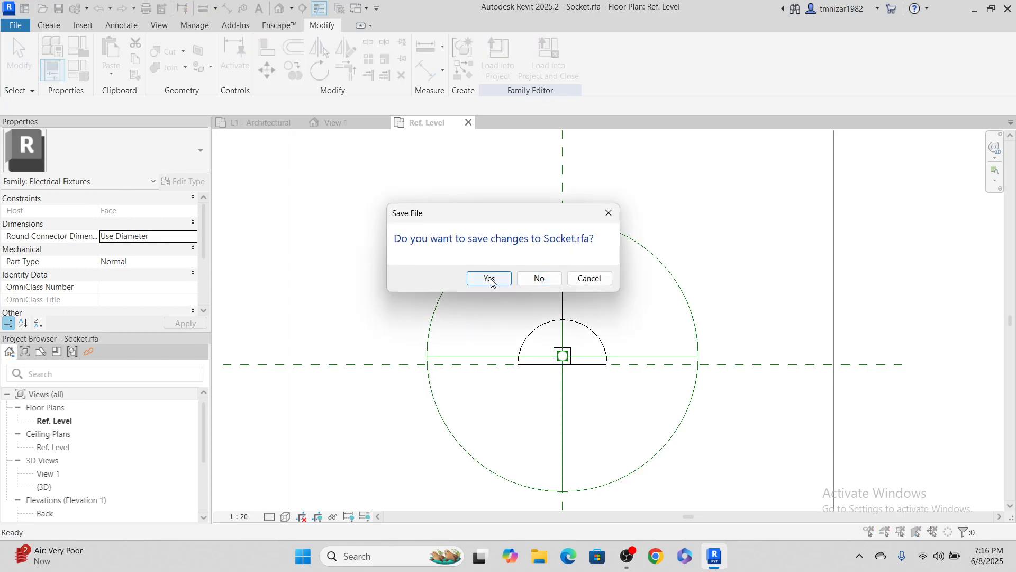
{"action": "left_click", "coordinate": [489, 280]}
{"action": "left_click", "coordinate": [490, 280]}
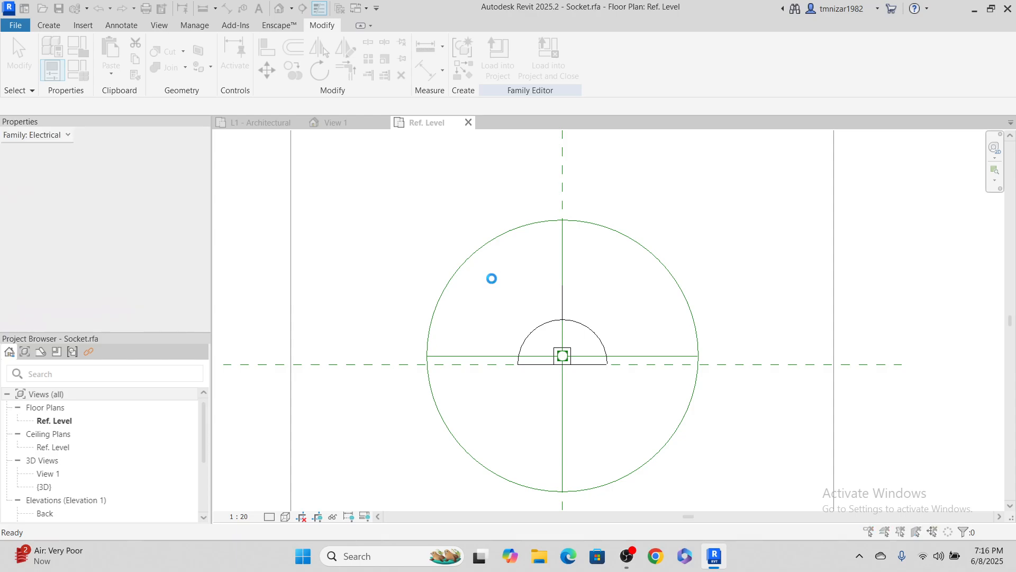
{"action": "left_click", "coordinate": [503, 271]}
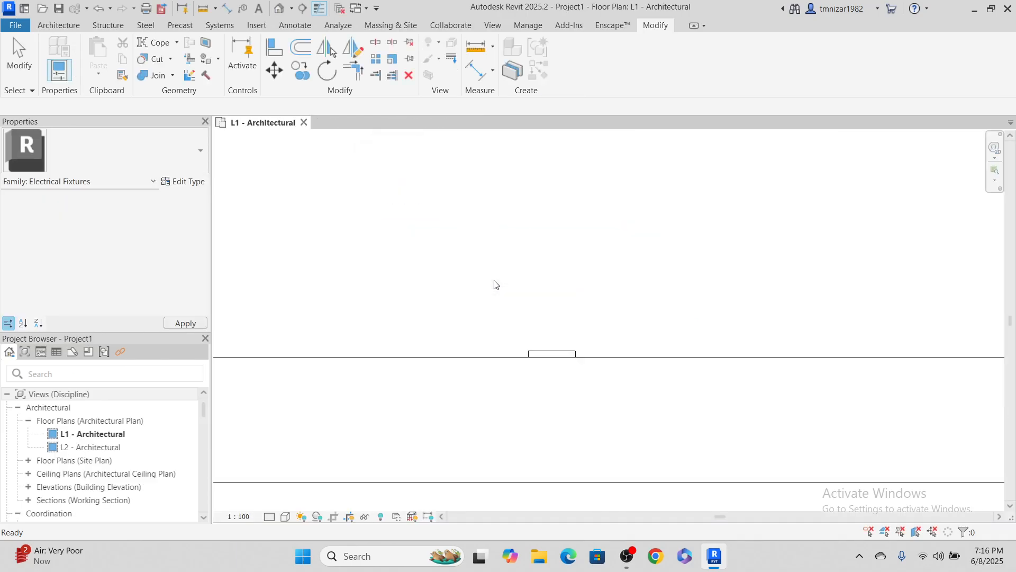
Open the family of the socket placed on the wall in the L1 - Architectural plan for editing.
{"action": "scroll", "coordinate": [524, 309], "scroll_direction": "down", "scroll_amount": 3}
{"action": "middle_click_drag", "start_coordinate": [830, 400], "coordinate": [714, 393]}
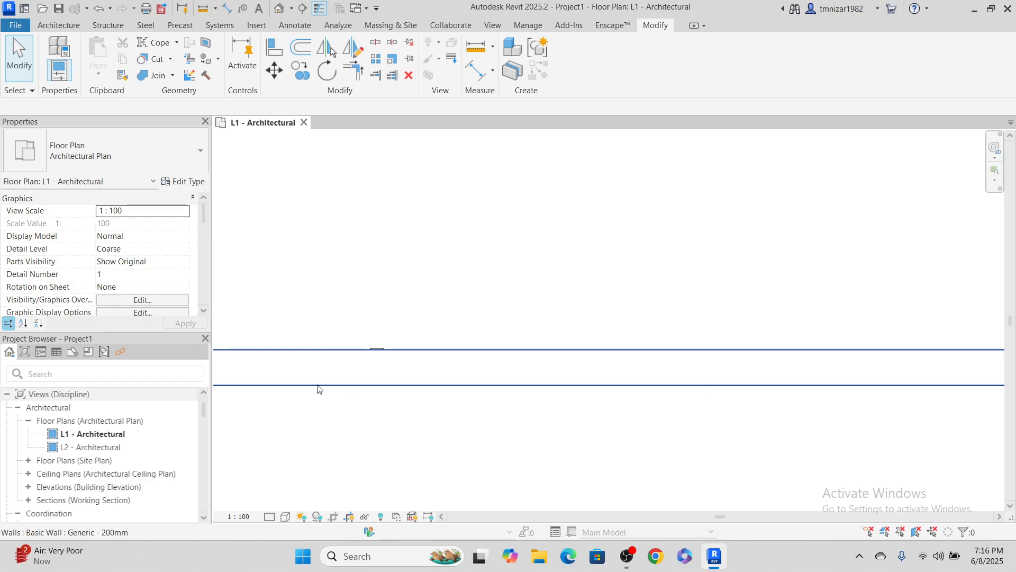
{"action": "scroll", "coordinate": [347, 352], "scroll_direction": "up", "scroll_amount": 3}
{"action": "middle_click_drag", "start_coordinate": [404, 335], "coordinate": [615, 379]}
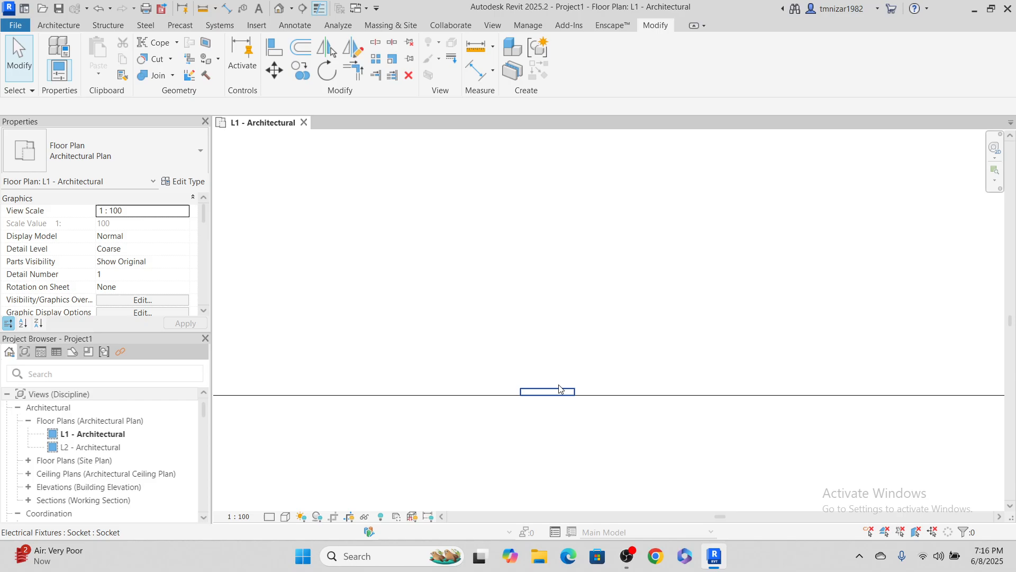
{"action": "left_click", "coordinate": [551, 389]}
{"action": "left_click", "coordinate": [570, 58]}
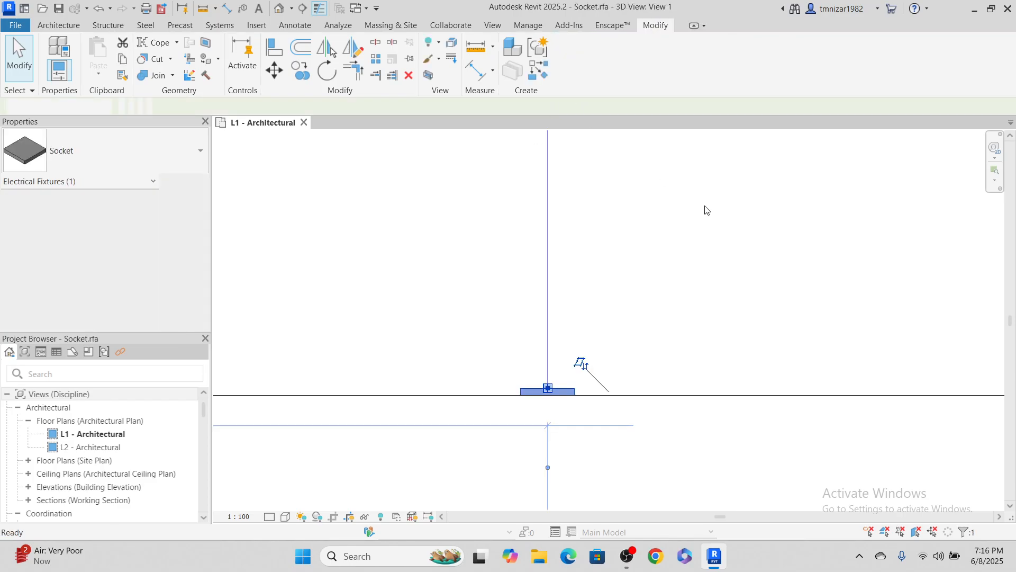
Enable Maintain Annotation Orientation for the socket family.
{"action": "scroll", "coordinate": [613, 313], "scroll_direction": "up", "scroll_amount": 5}
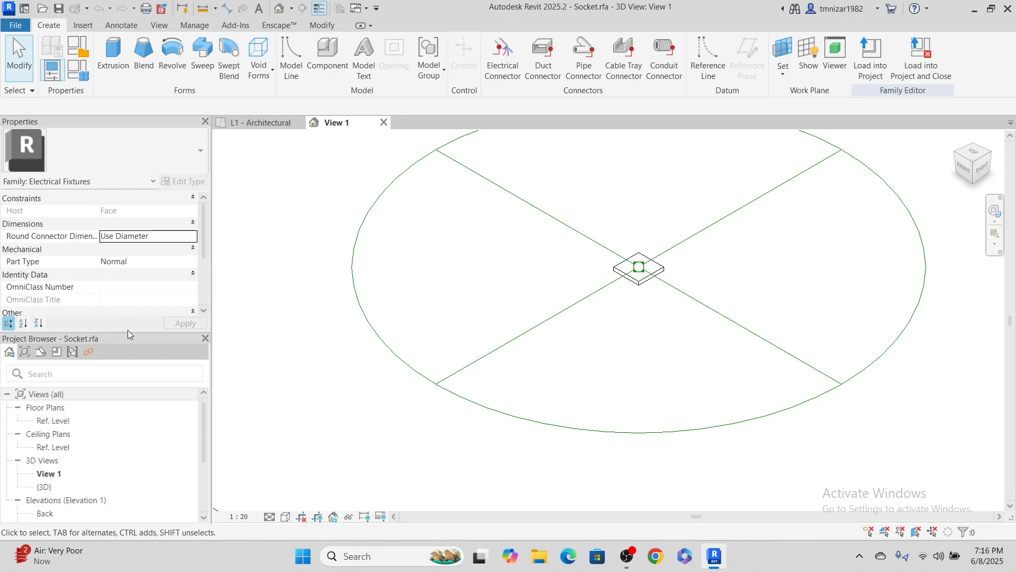
{"action": "left_click_drag", "start_coordinate": [129, 334], "coordinate": [130, 406]}
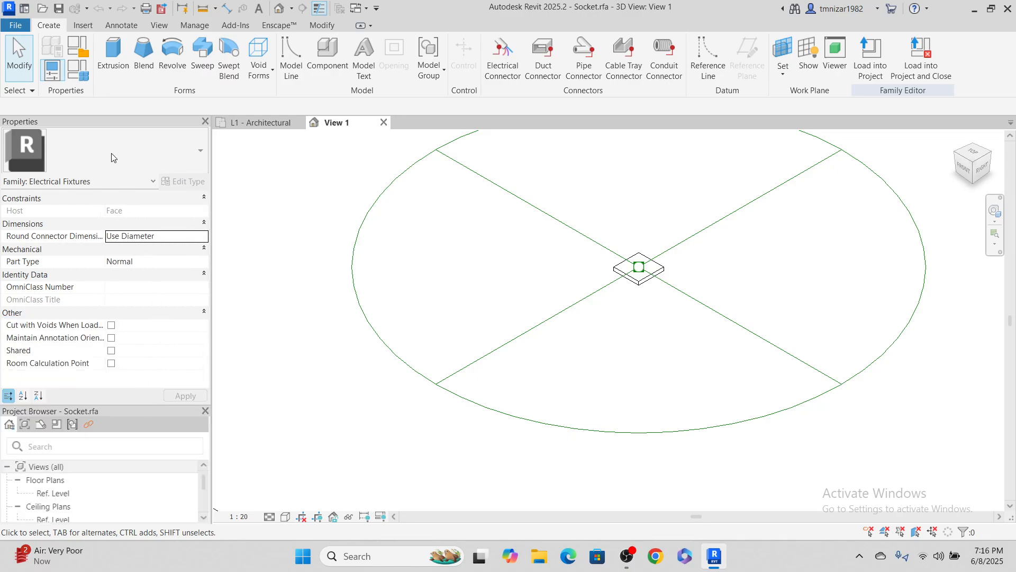
{"action": "left_click", "coordinate": [81, 46]}
{"action": "scroll", "coordinate": [513, 388], "scroll_direction": "down", "scroll_amount": 1}
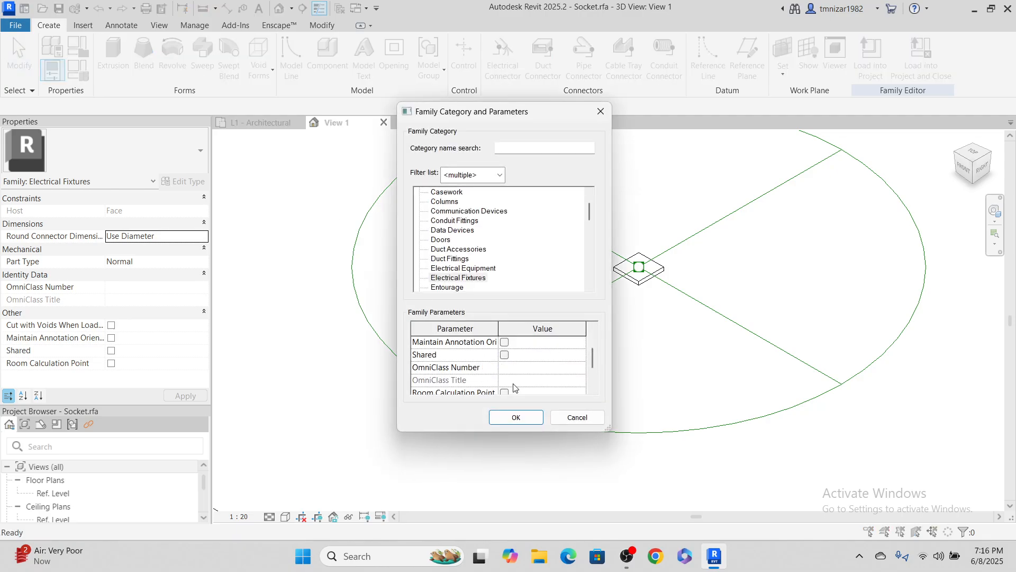
{"action": "left_click", "coordinate": [601, 112]}
{"action": "left_click", "coordinate": [112, 340]}
{"action": "left_click", "coordinate": [111, 339]}
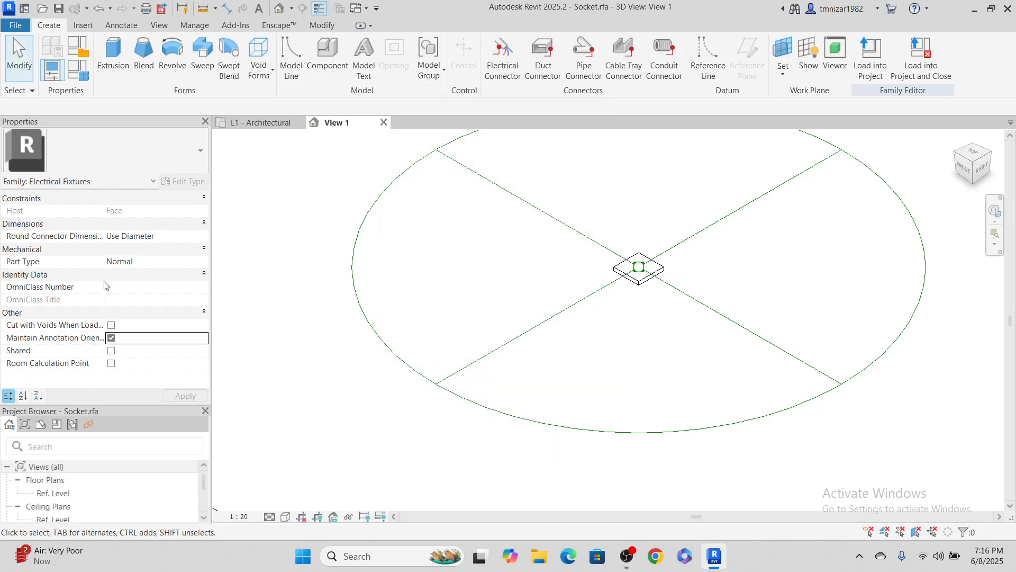
Save the socket family over the existing Socket.rfa, reload it into the project, and close it.
{"action": "left_click", "coordinate": [922, 59]}
{"action": "left_click", "coordinate": [501, 279]}
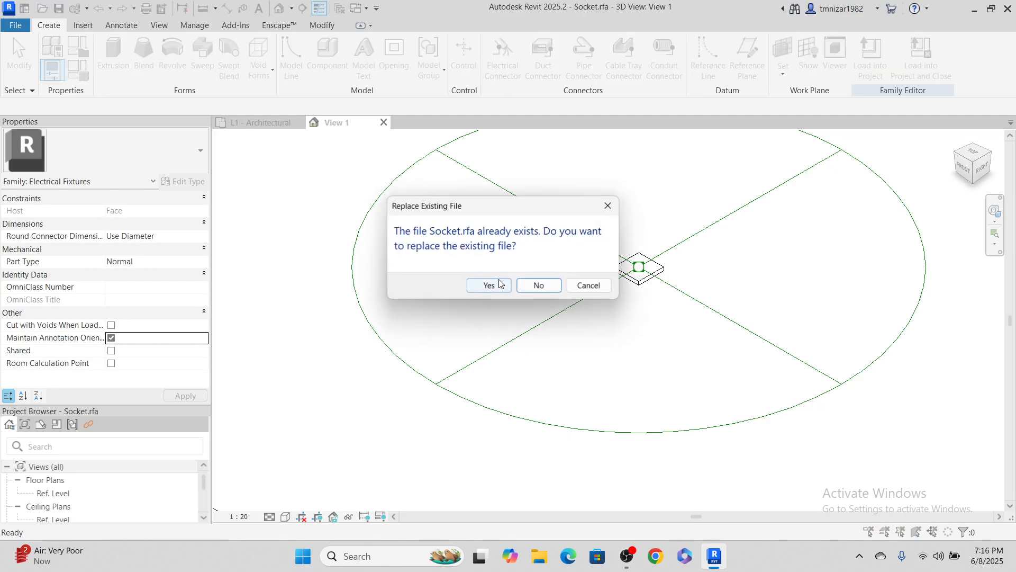
{"action": "left_click", "coordinate": [498, 284]}
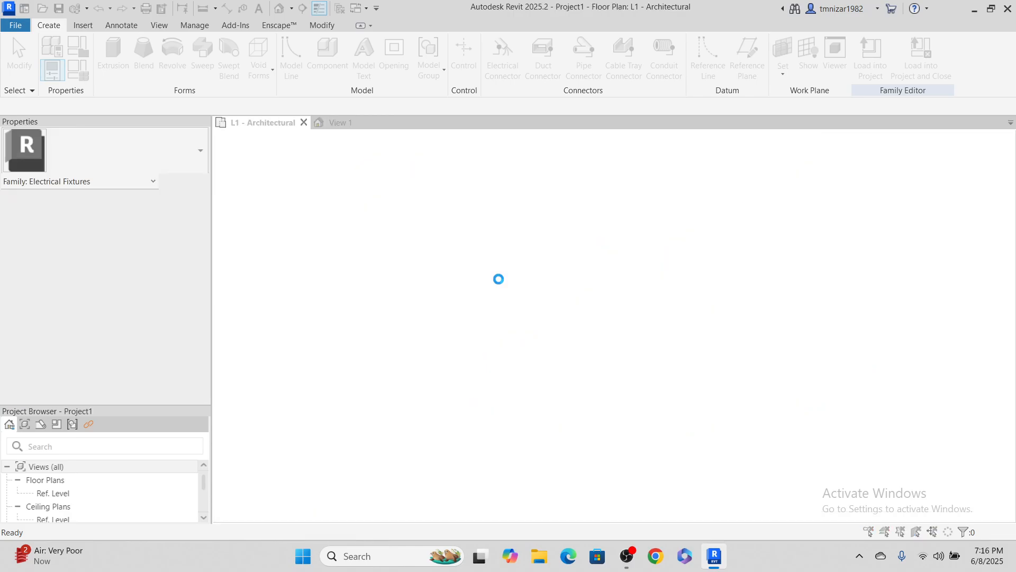
{"action": "left_click", "coordinate": [504, 279]}
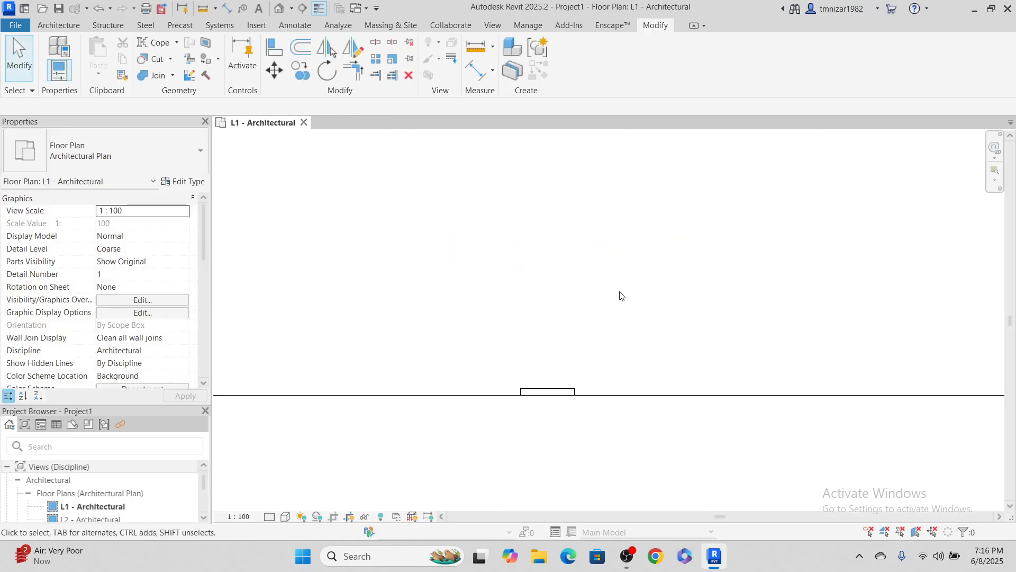
Select the wall socket by its plan symbol and reopen its family for editing.
{"action": "scroll", "coordinate": [487, 274], "scroll_direction": "down", "scroll_amount": 7}
{"action": "scroll", "coordinate": [572, 296], "scroll_direction": "down", "scroll_amount": 6}
{"action": "middle_click_drag", "start_coordinate": [694, 269], "coordinate": [606, 334]}
{"action": "left_click", "coordinate": [511, 295]}
{"action": "scroll", "coordinate": [527, 295], "scroll_direction": "up", "scroll_amount": 2}
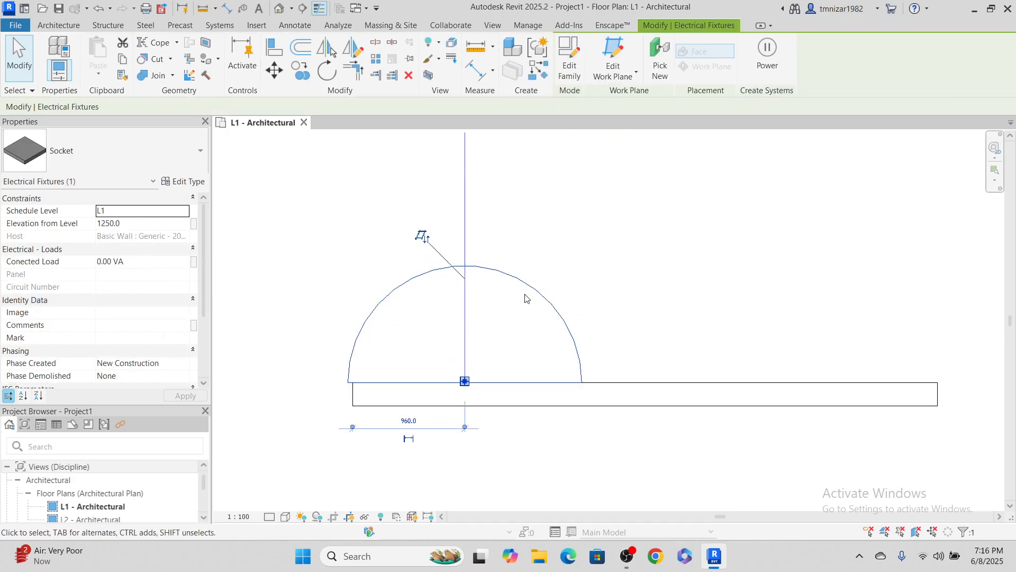
{"action": "left_click", "coordinate": [566, 55]}
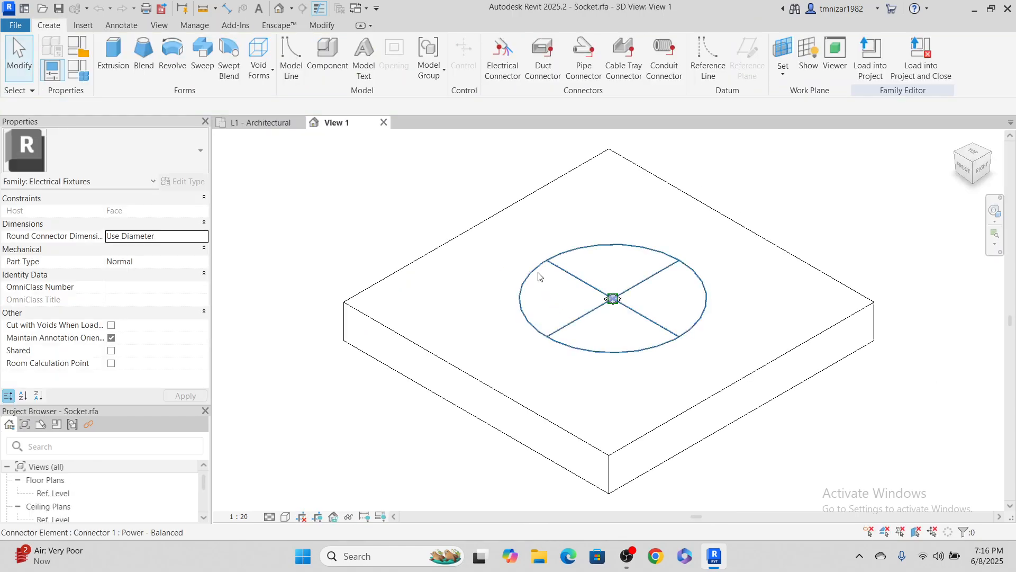
In the socket family's Ref. Level floor plan, open the nested Electrical Socket Symbol family for editing.
{"action": "double_click", "coordinate": [53, 492]}
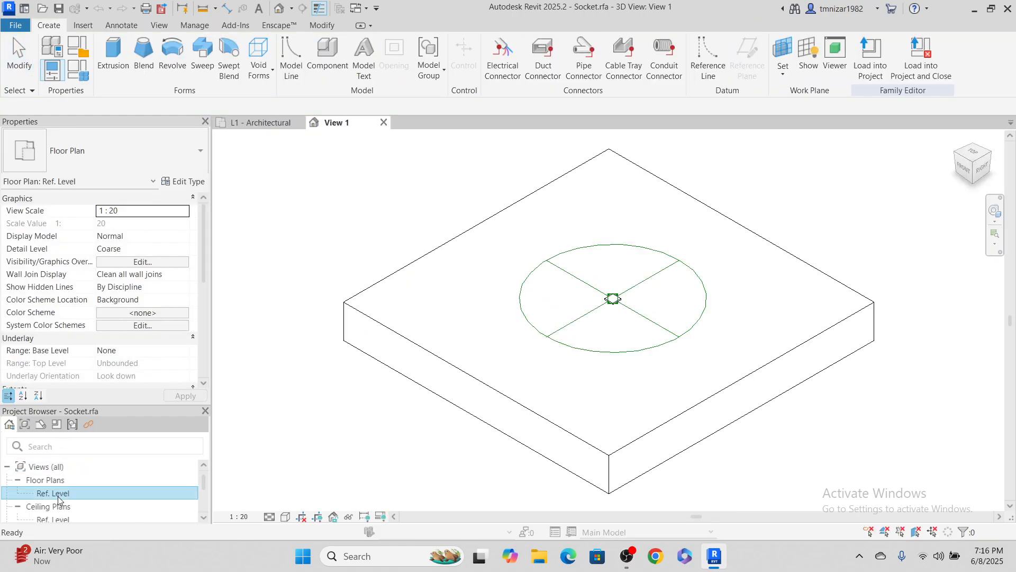
{"action": "scroll", "coordinate": [636, 305], "scroll_direction": "up", "scroll_amount": 3}
{"action": "left_click", "coordinate": [647, 306]}
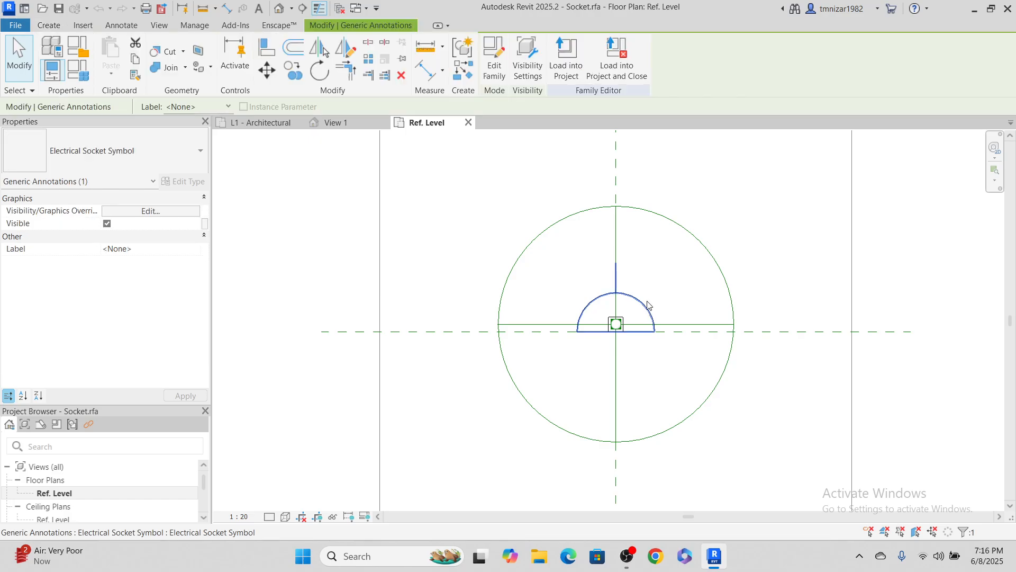
{"action": "scroll", "coordinate": [644, 303], "scroll_direction": "up", "scroll_amount": 3}
{"action": "key", "text": "Escape"}
{"action": "left_click", "coordinate": [642, 293]}
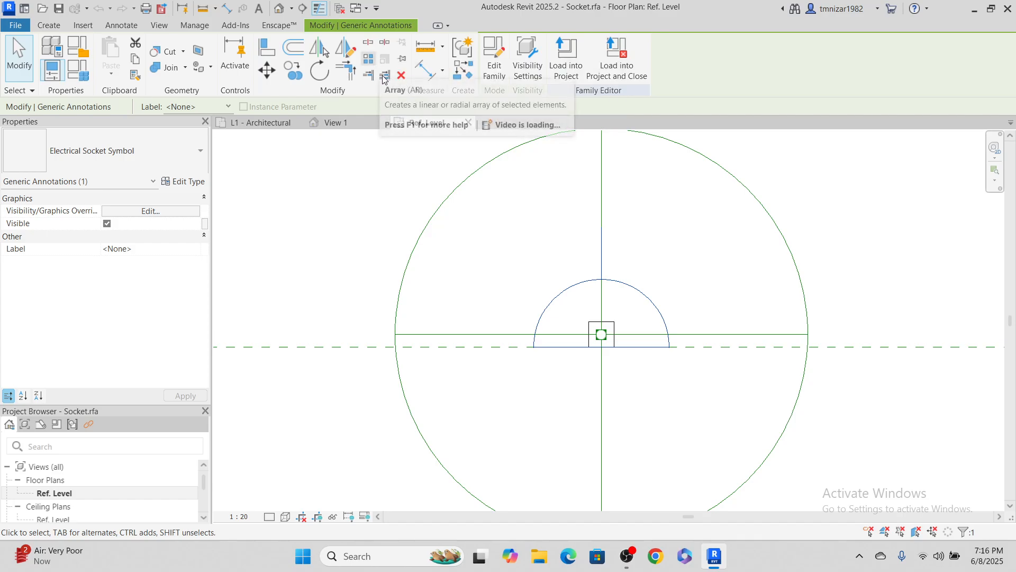
{"action": "left_click", "coordinate": [494, 56]}
Scale the socket symbol's three lines numerically by 0.2 about the center of the semicircle's base.
{"action": "scroll", "coordinate": [619, 350], "scroll_direction": "up", "scroll_amount": 4}
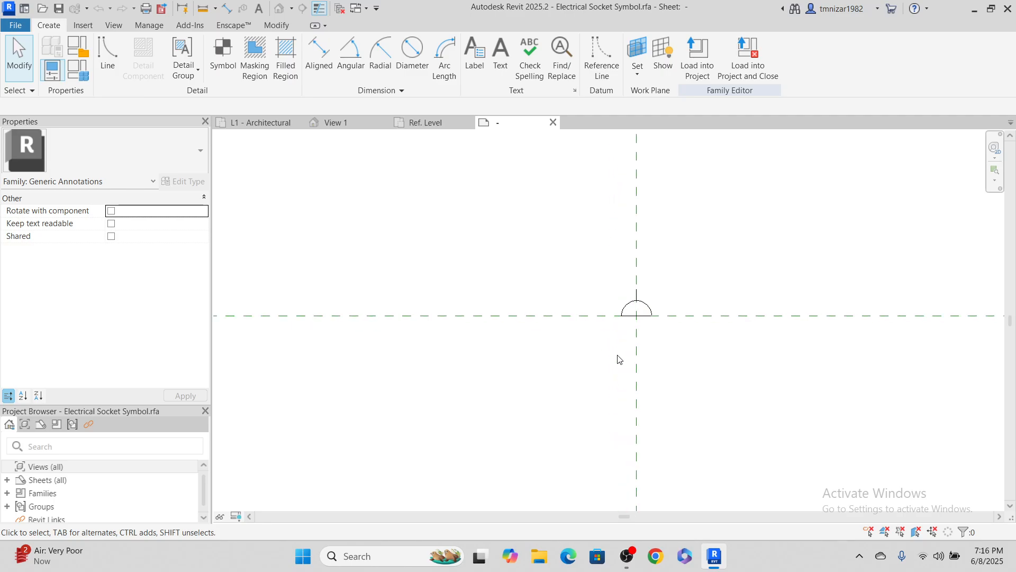
{"action": "left_click_drag", "start_coordinate": [518, 175], "coordinate": [821, 402]}
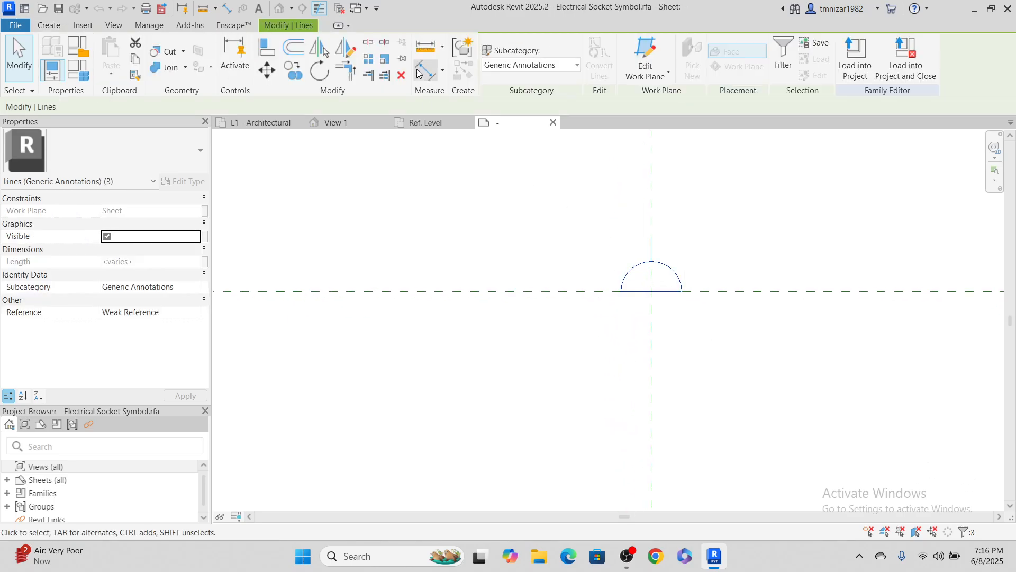
{"action": "left_click", "coordinate": [391, 62]}
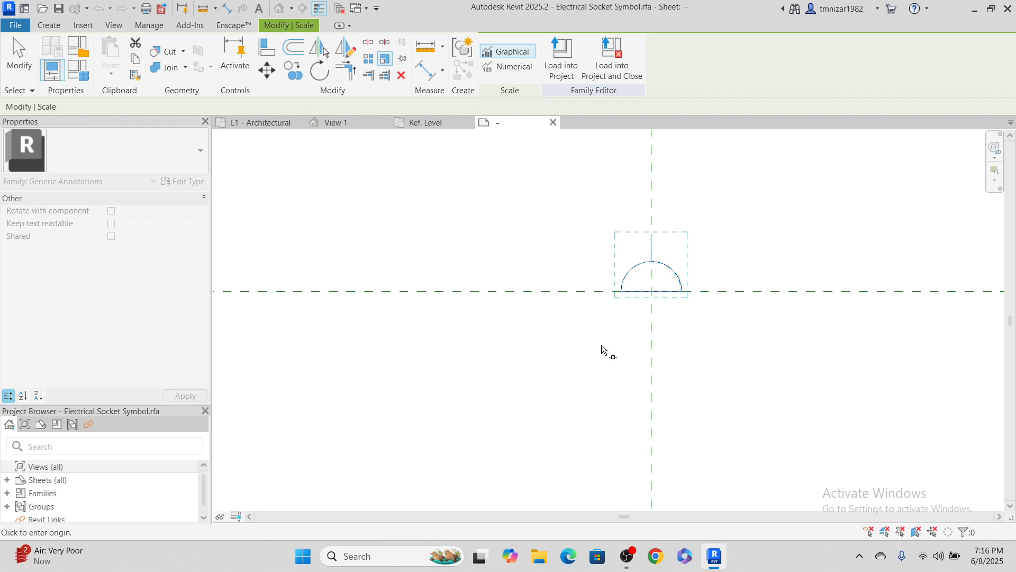
{"action": "left_click", "coordinate": [515, 67]}
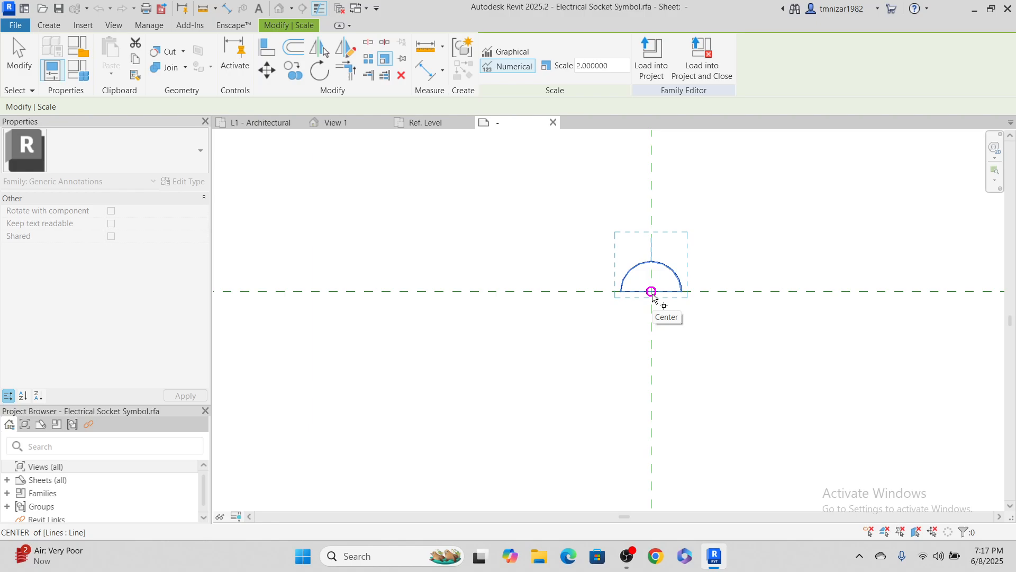
{"action": "left_click_drag", "start_coordinate": [615, 64], "coordinate": [454, 65]}
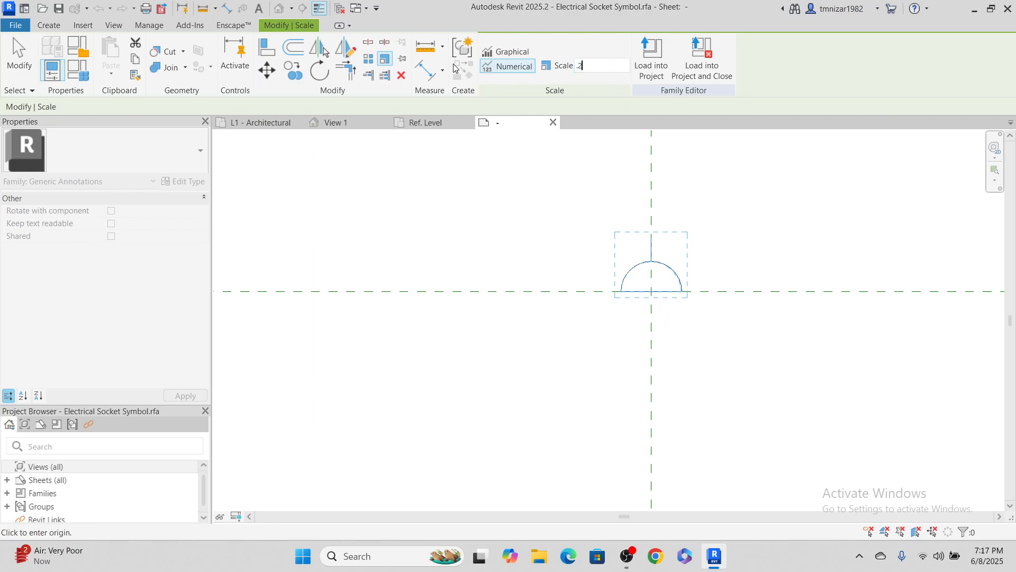
{"action": "type", "text": ".2"}
{"action": "key", "text": "Return"}
{"action": "left_click", "coordinate": [652, 291]}
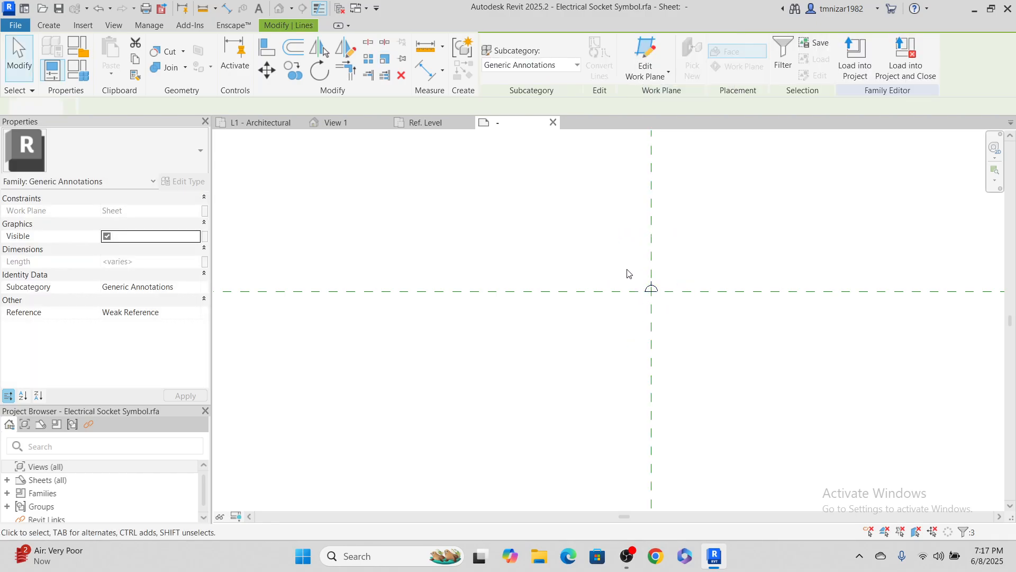
{"action": "key", "text": "Escape"}
Save and close the symbol family, loading it only into Socket.rfa and overwriting the existing version and its parameter values.
{"action": "left_click", "coordinate": [551, 74]}
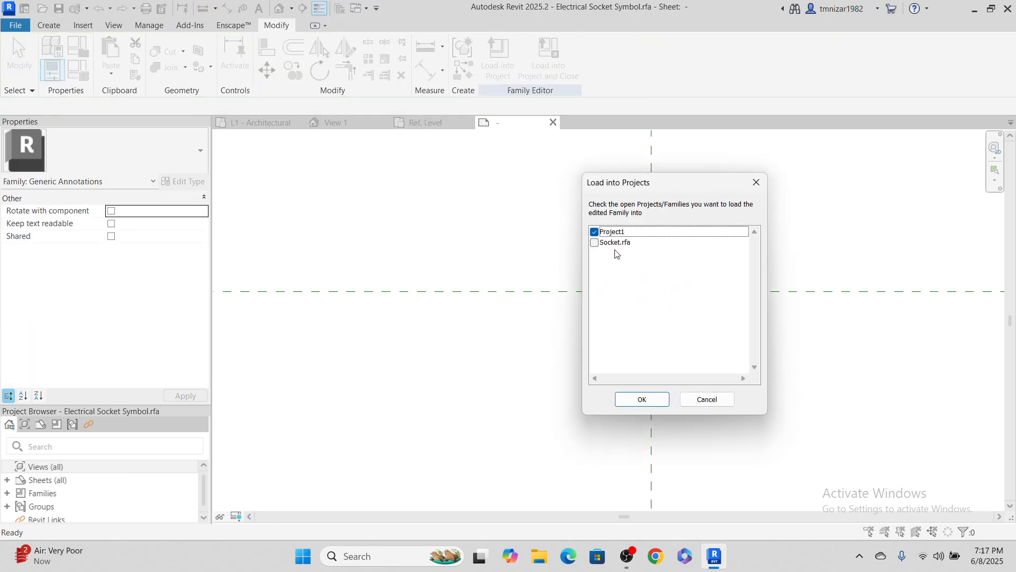
{"action": "left_click", "coordinate": [595, 243]}
{"action": "left_click", "coordinate": [595, 232]}
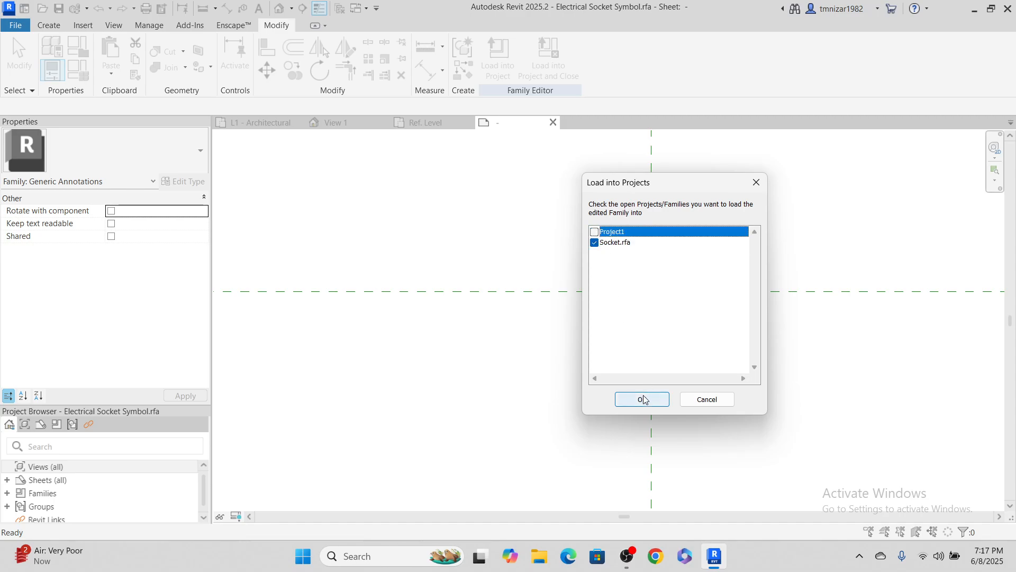
{"action": "left_click", "coordinate": [644, 400]}
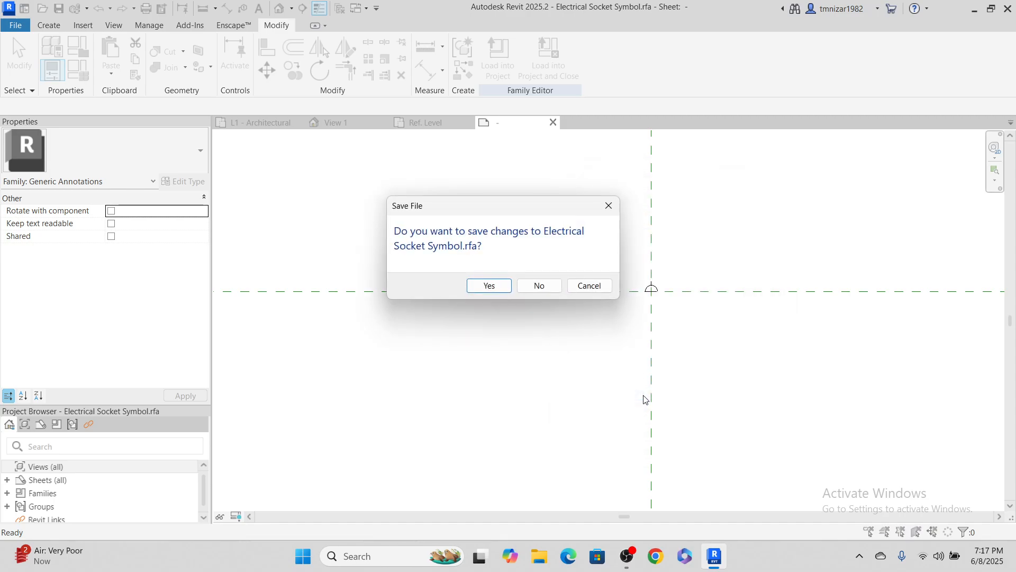
{"action": "left_click", "coordinate": [490, 286]}
{"action": "left_click", "coordinate": [488, 284]}
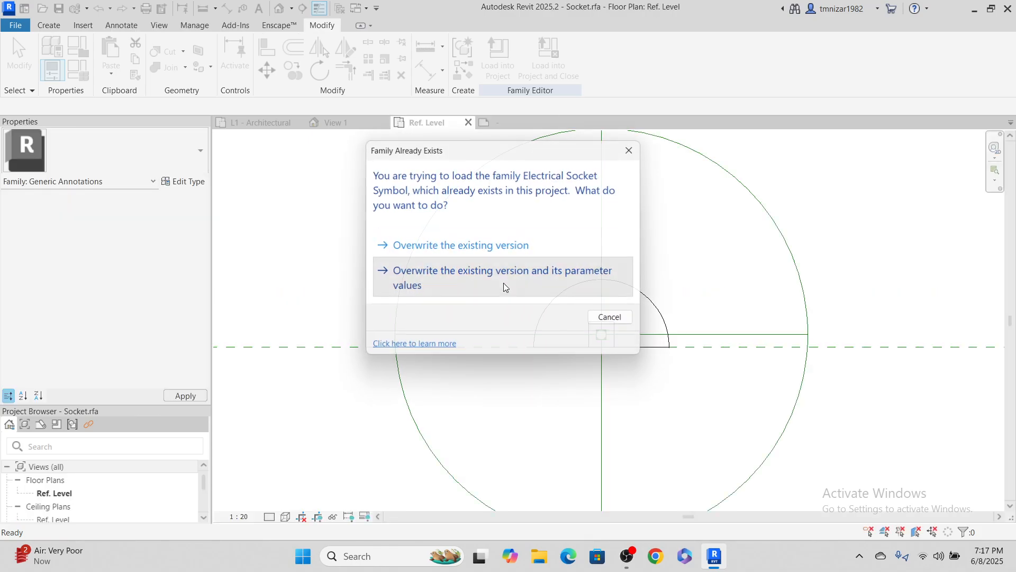
{"action": "left_click", "coordinate": [504, 283]}
Save and close the socket family, reloading it into the project and overwriting the existing version and its parameter values.
{"action": "scroll", "coordinate": [575, 324], "scroll_direction": "up", "scroll_amount": 2}
{"action": "left_click", "coordinate": [545, 53]}
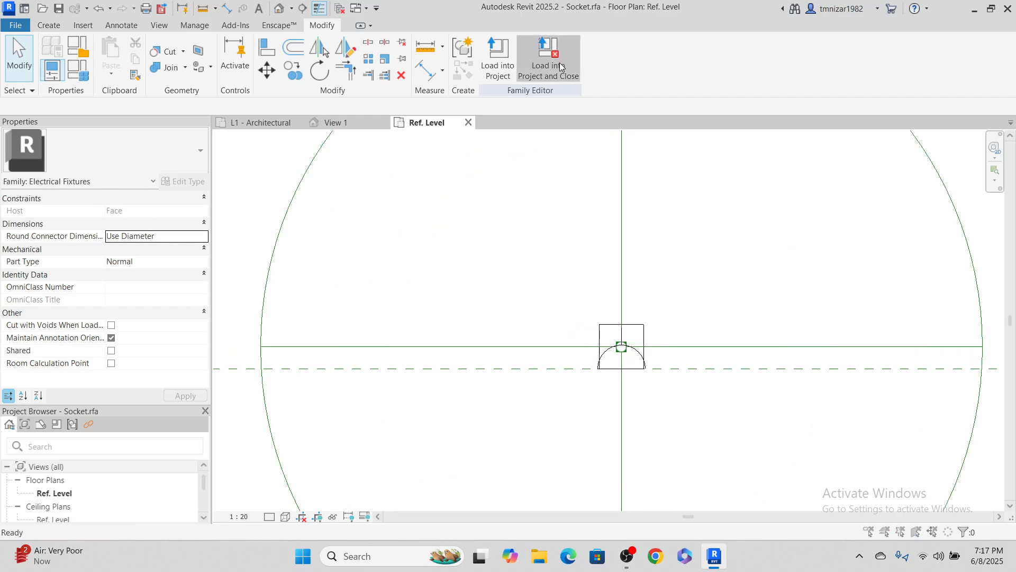
{"action": "left_click", "coordinate": [479, 285]}
{"action": "left_click", "coordinate": [480, 283]}
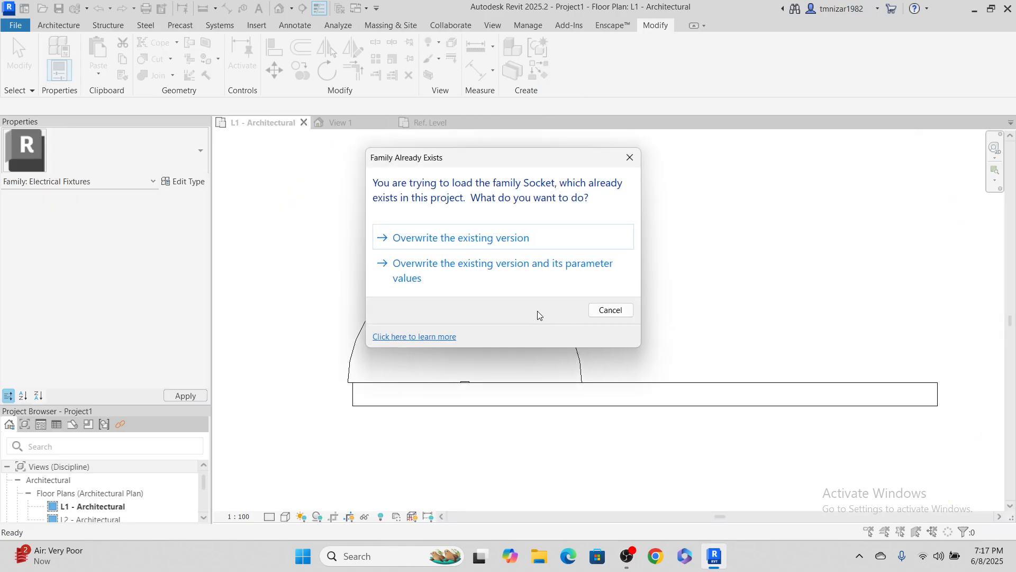
{"action": "left_click", "coordinate": [511, 275]}
Examine the rescaled socket symbol on the wall in plan and the socket's instance properties, including its connected load.
{"action": "scroll", "coordinate": [462, 385], "scroll_direction": "up", "scroll_amount": 4}
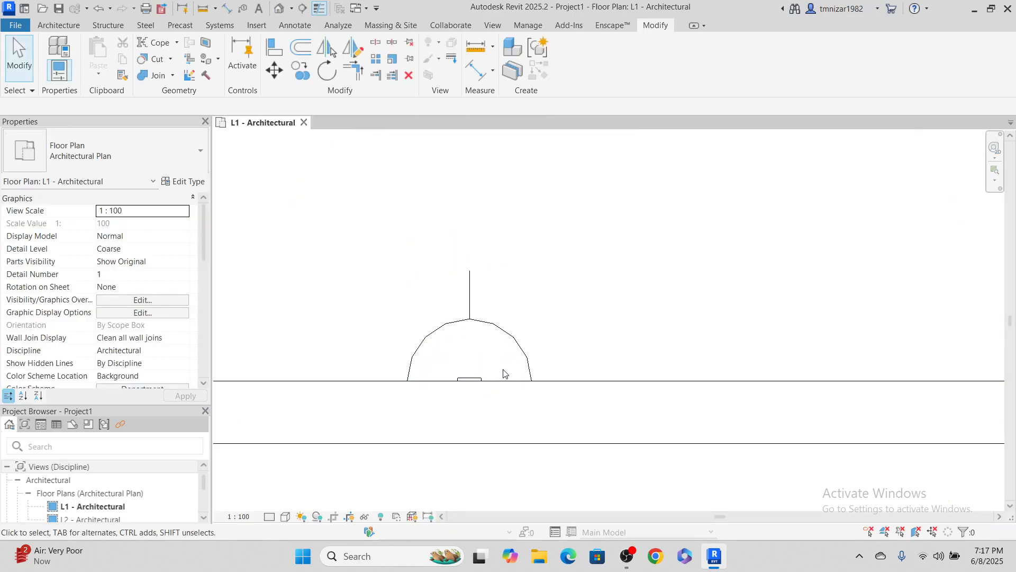
{"action": "scroll", "coordinate": [652, 307], "scroll_direction": "down", "scroll_amount": 2}
{"action": "left_click", "coordinate": [551, 306]}
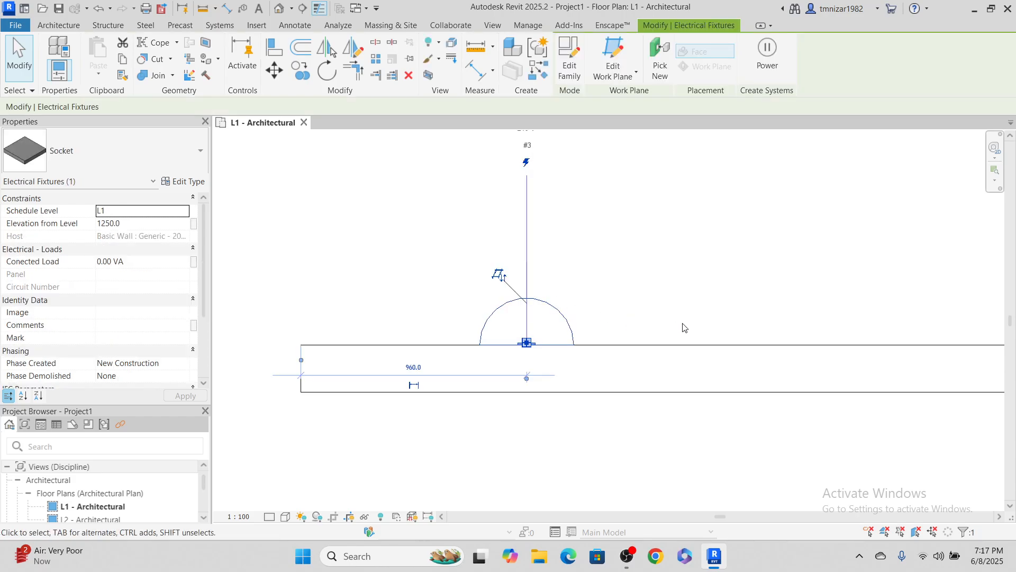
{"action": "left_click", "coordinate": [683, 328]}
{"action": "scroll", "coordinate": [646, 318], "scroll_direction": "down", "scroll_amount": 3}
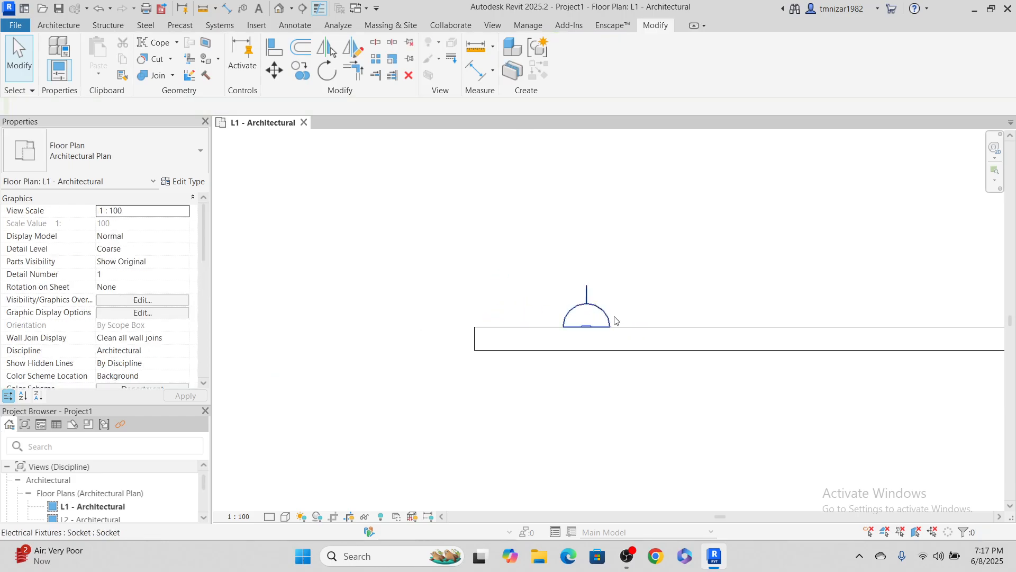
{"action": "middle_click_drag", "start_coordinate": [691, 299], "coordinate": [515, 304]}
{"action": "scroll", "coordinate": [422, 312], "scroll_direction": "up", "scroll_amount": 2}
{"action": "left_click", "coordinate": [420, 312]}
{"action": "middle_click_drag", "start_coordinate": [471, 333], "coordinate": [699, 357]}
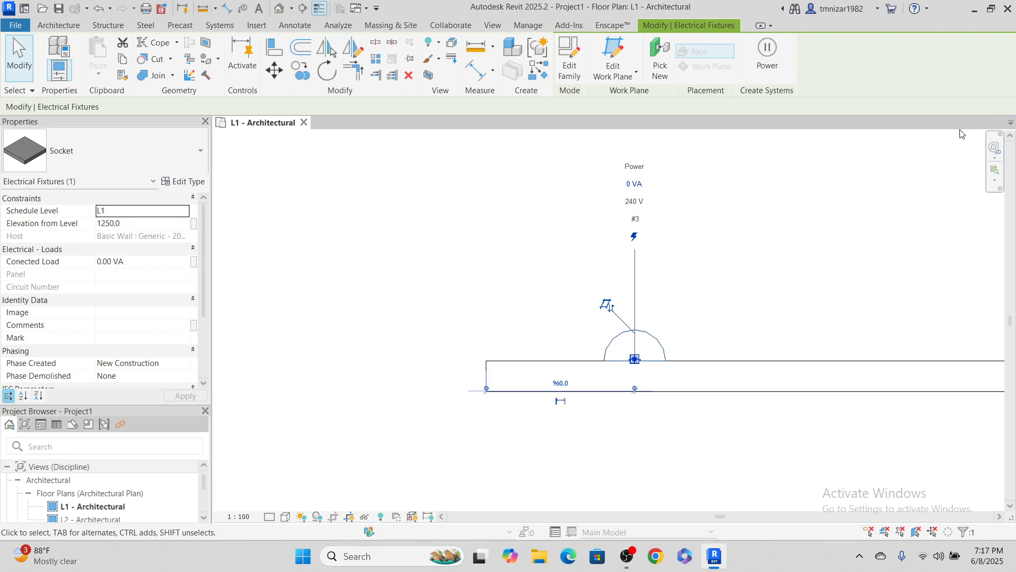
{"action": "scroll", "coordinate": [123, 289], "scroll_direction": "down", "scroll_amount": 4}
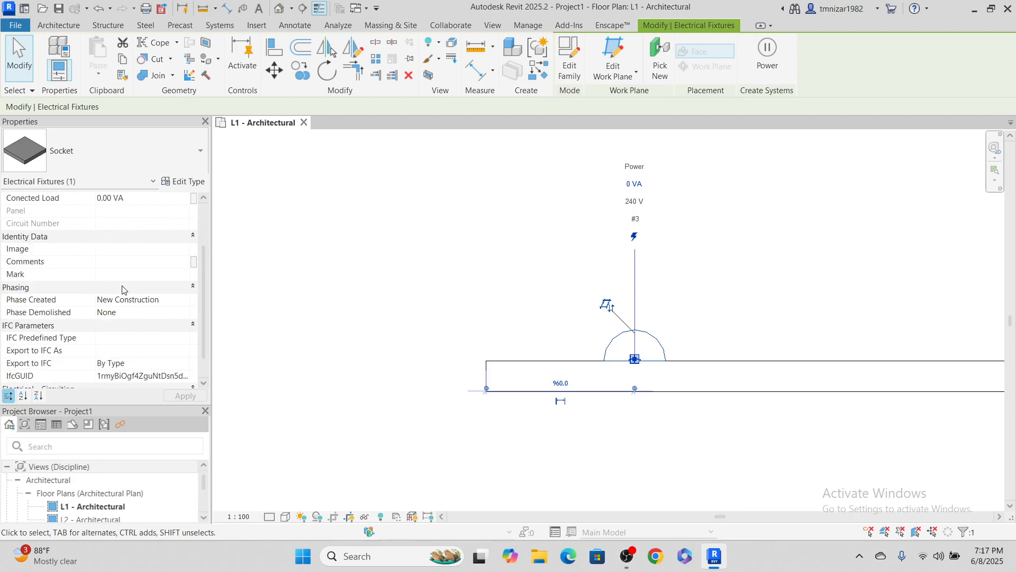
{"action": "scroll", "coordinate": [124, 290], "scroll_direction": "up", "scroll_amount": 4}
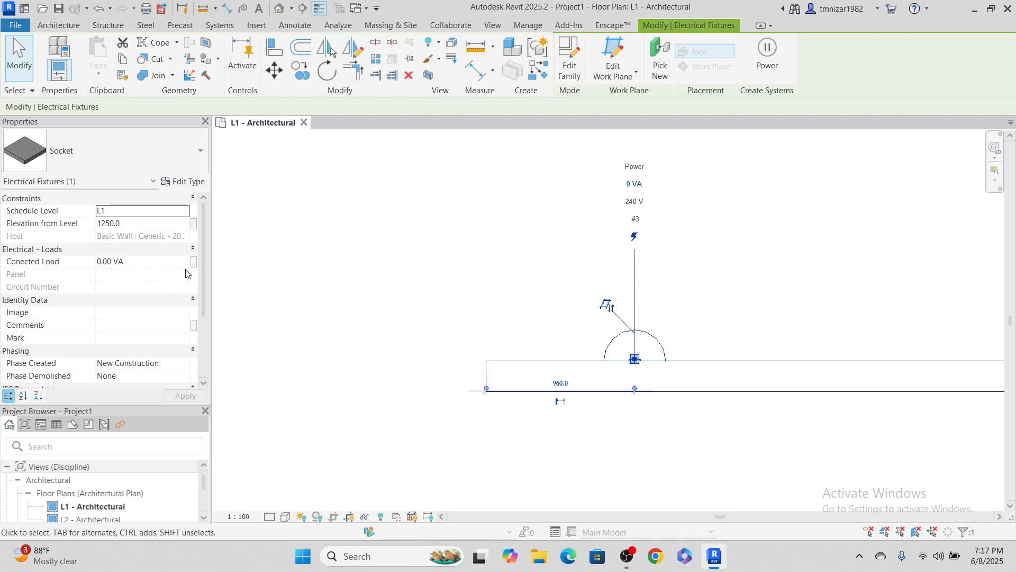
{"action": "left_click", "coordinate": [301, 280]}
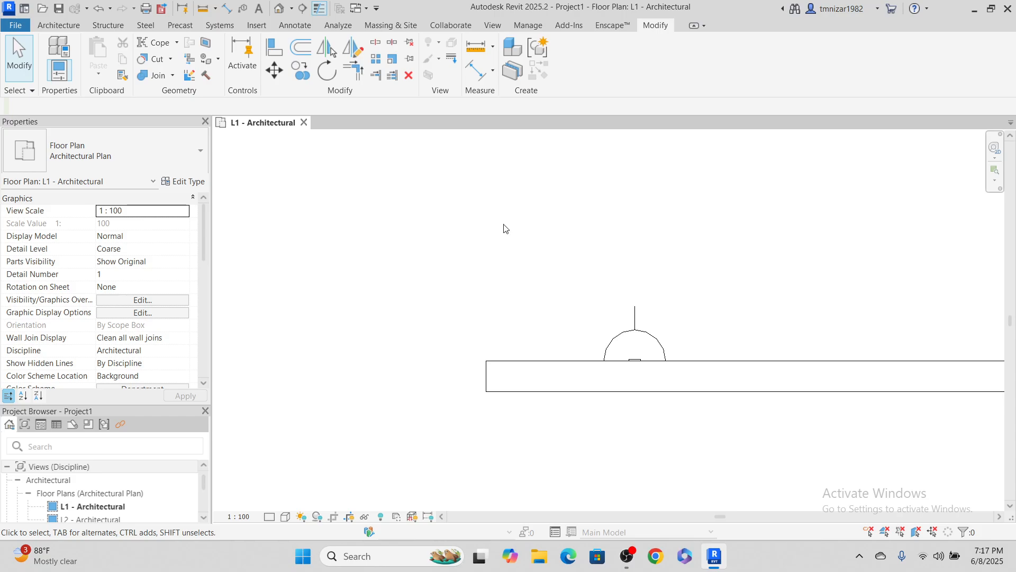
Open the Apparent Power format in the project's Electrical units and bring up the available units.
{"action": "key", "text": "u"}
{"action": "key", "text": "n"}
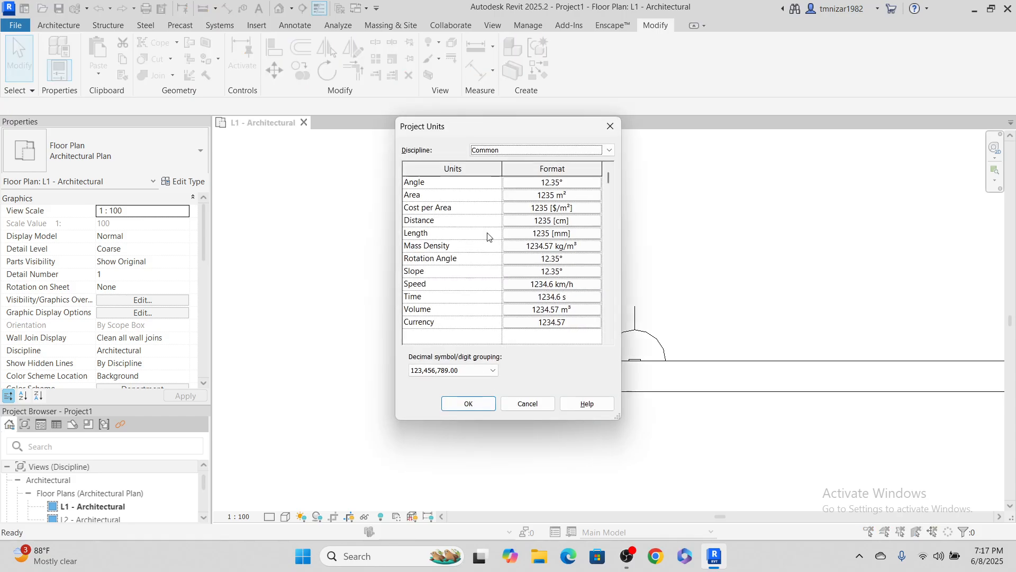
{"action": "left_click", "coordinate": [535, 150]}
{"action": "left_click", "coordinate": [550, 183]}
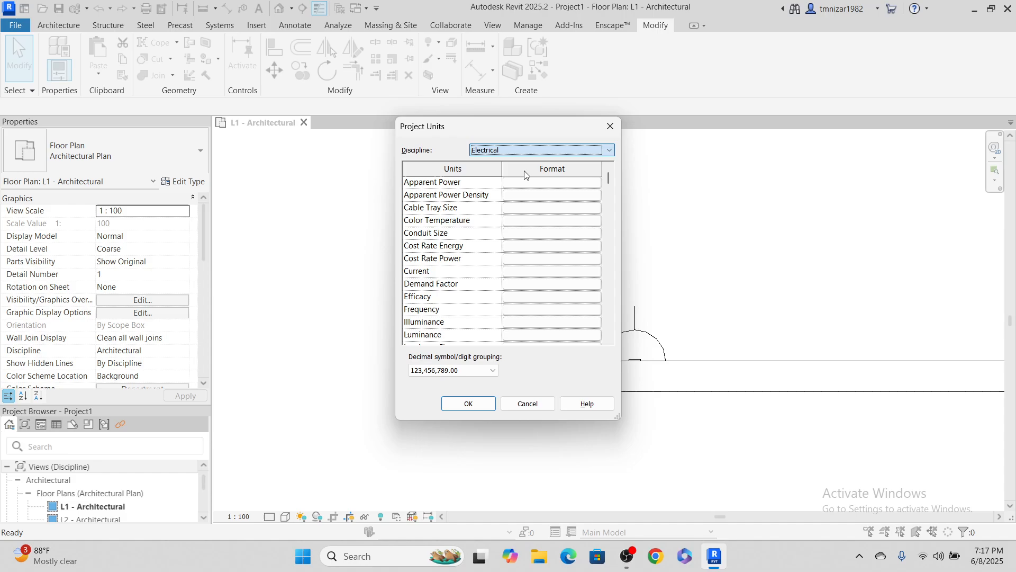
{"action": "left_click", "coordinate": [519, 182]}
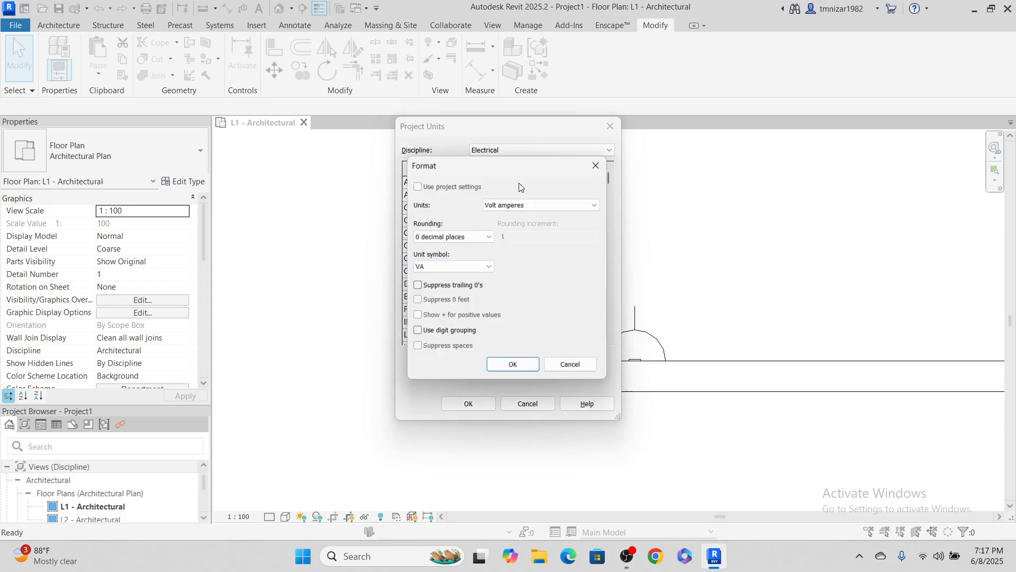
{"action": "left_click", "coordinate": [535, 204]}
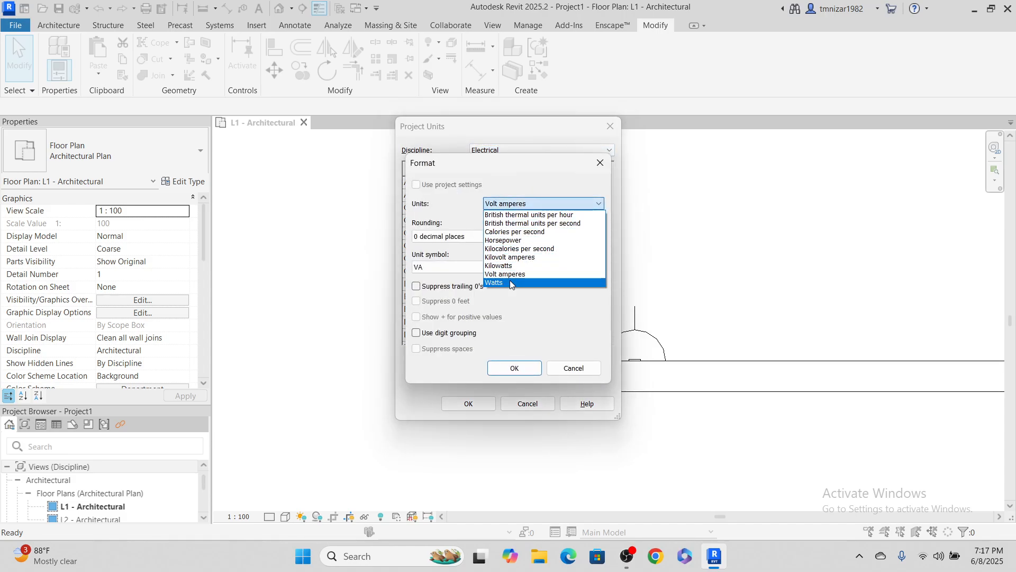
Set the Electrical apparent power unit format to Watts in the project units and check it on the placed socket.
{"action": "left_click", "coordinate": [510, 282]}
{"action": "left_click", "coordinate": [510, 369]}
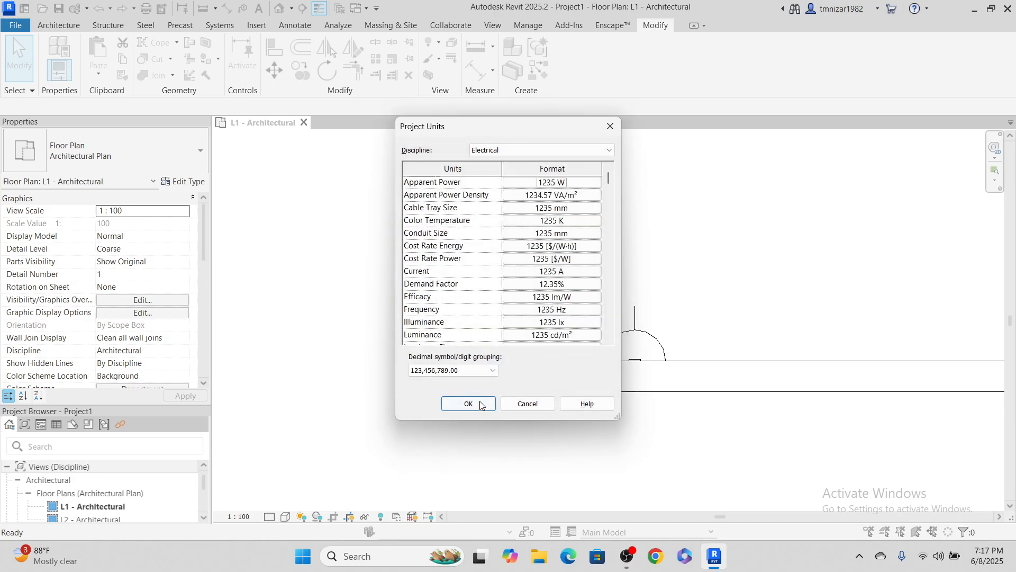
{"action": "left_click", "coordinate": [474, 403]}
{"action": "left_click", "coordinate": [609, 345]}
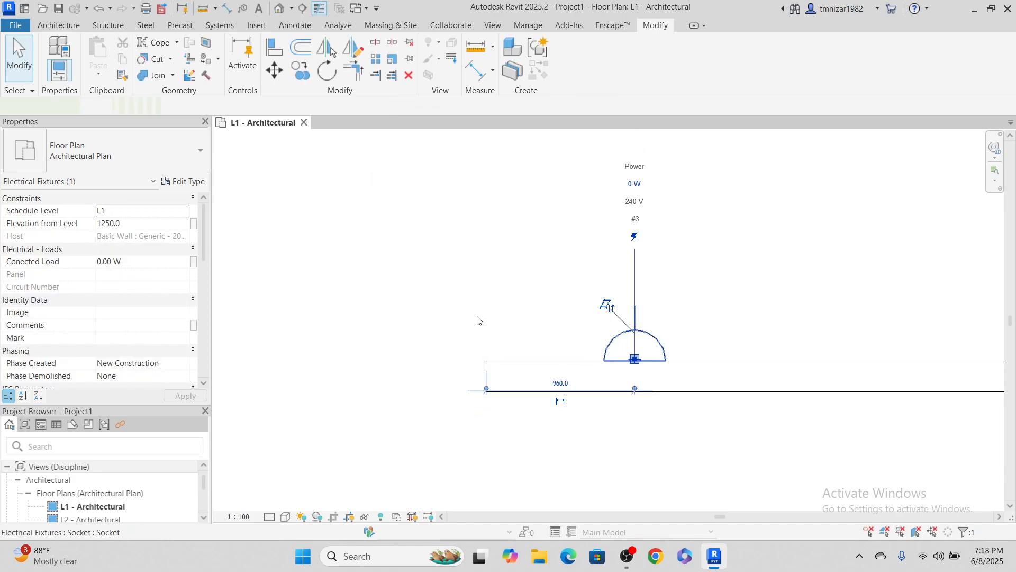
{"action": "left_click", "coordinate": [790, 321]}
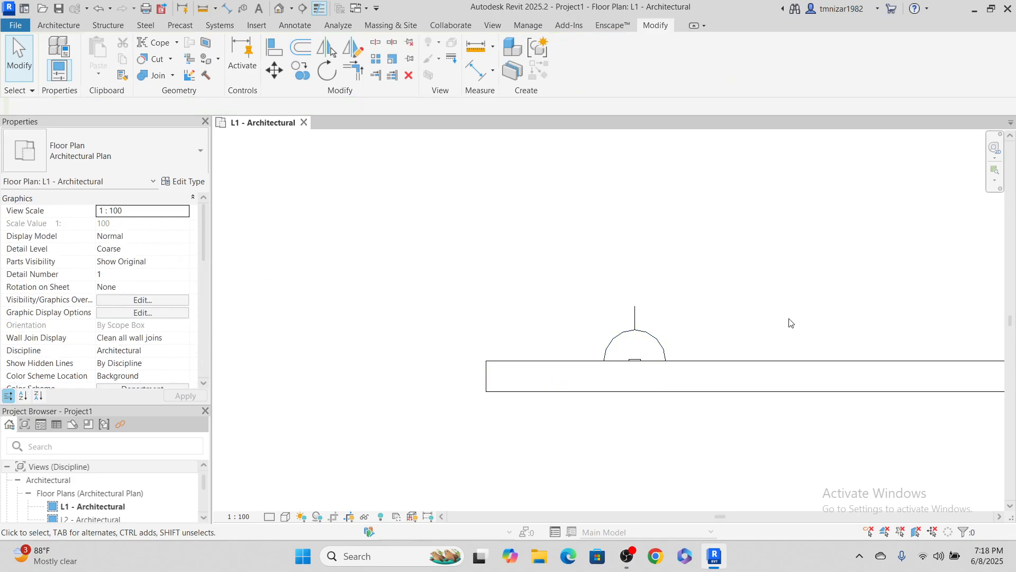
Examine the socket against the wall in the L1 plan using a shaded visual style, and return to hidden line display.
{"action": "middle_click_drag", "start_coordinate": [755, 316], "coordinate": [618, 347]}
{"action": "scroll", "coordinate": [599, 349], "scroll_direction": "up", "scroll_amount": 3}
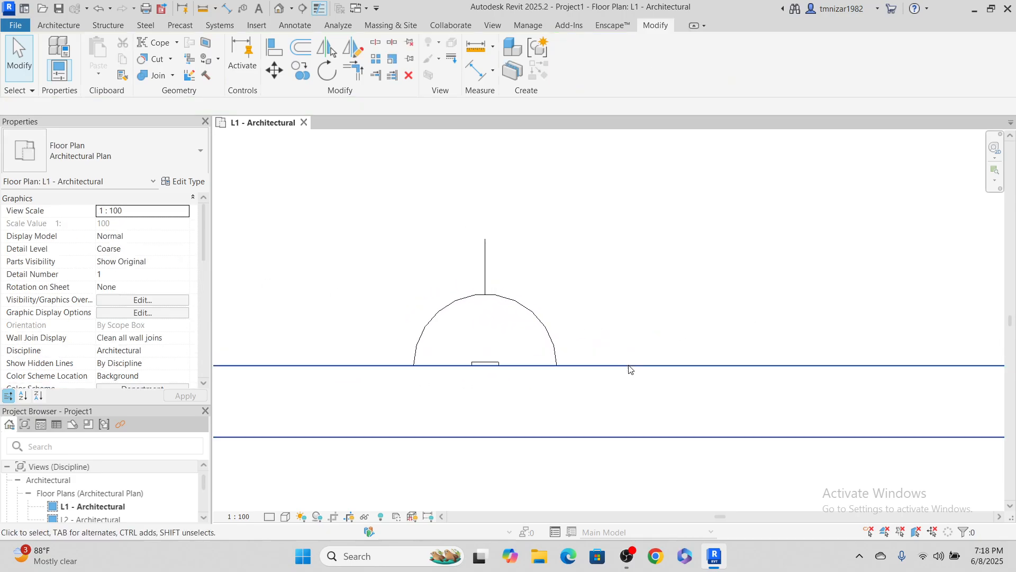
{"action": "scroll", "coordinate": [480, 365], "scroll_direction": "up", "scroll_amount": 3}
{"action": "scroll", "coordinate": [480, 365], "scroll_direction": "up", "scroll_amount": 1}
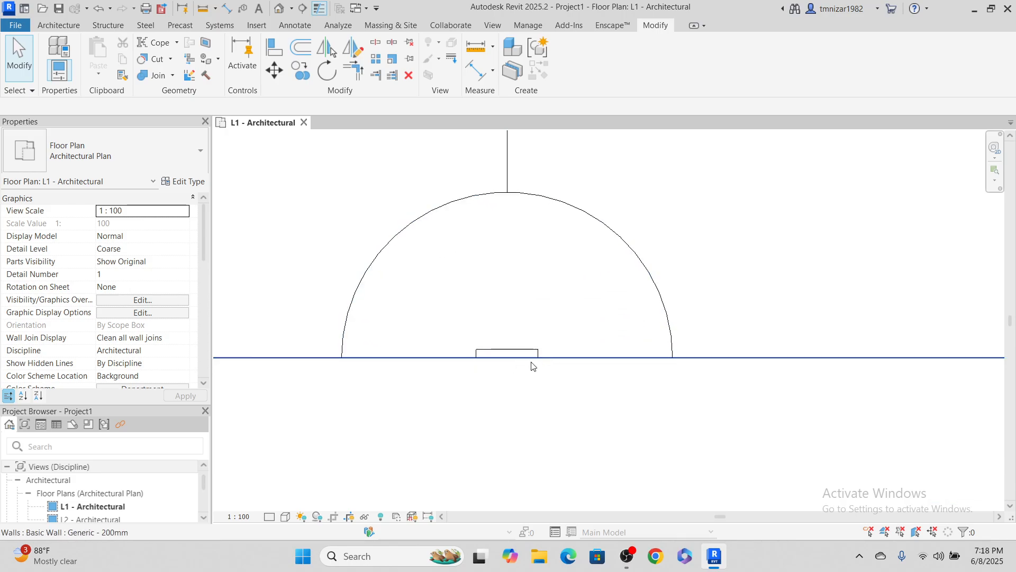
{"action": "left_click", "coordinate": [286, 517]}
{"action": "left_click", "coordinate": [304, 463]}
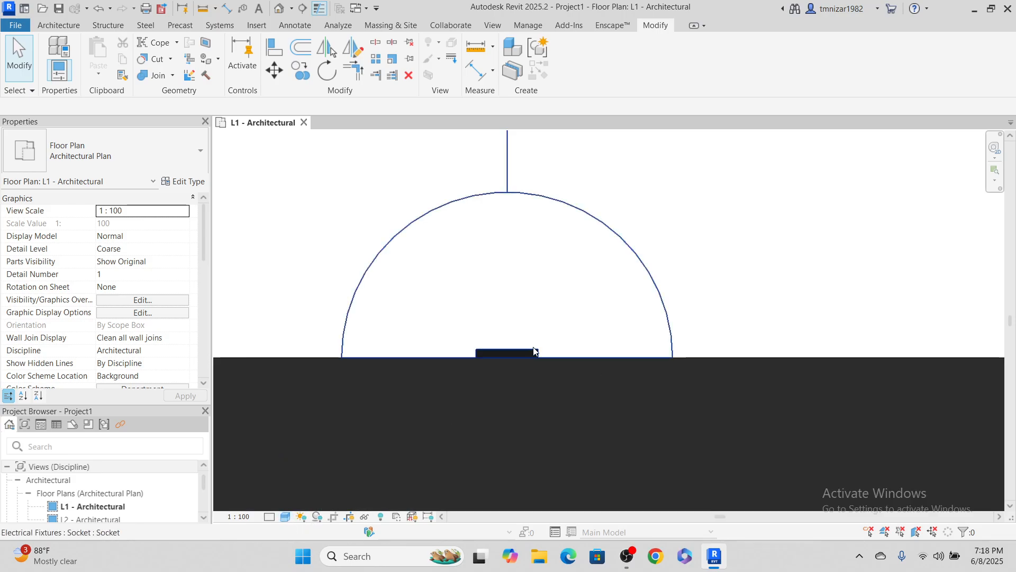
{"action": "scroll", "coordinate": [541, 384], "scroll_direction": "down", "scroll_amount": 6}
{"action": "scroll", "coordinate": [543, 392], "scroll_direction": "up", "scroll_amount": 3}
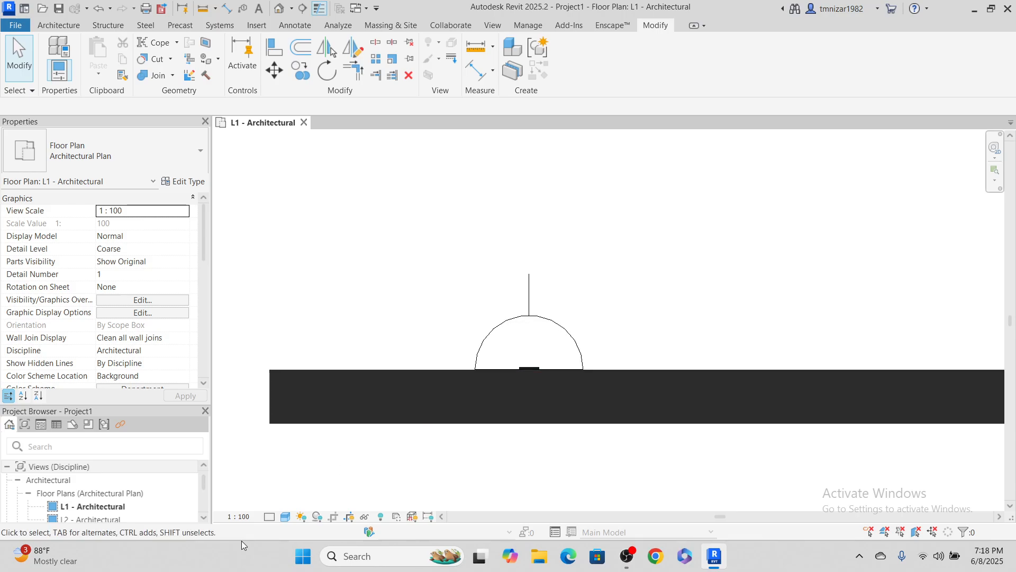
{"action": "left_click", "coordinate": [286, 517]}
{"action": "left_click", "coordinate": [314, 449]}
{"action": "scroll", "coordinate": [591, 351], "scroll_direction": "up", "scroll_amount": 3}
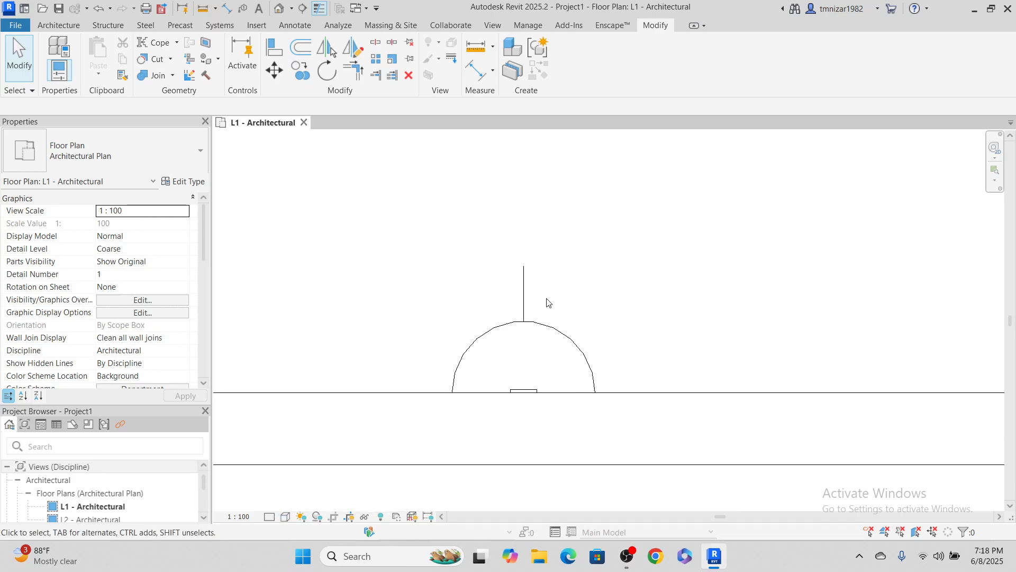
Open the placed socket's family for editing and turn off Plan/RCP visibility for its box extrusion.
{"action": "left_click", "coordinate": [604, 380]}
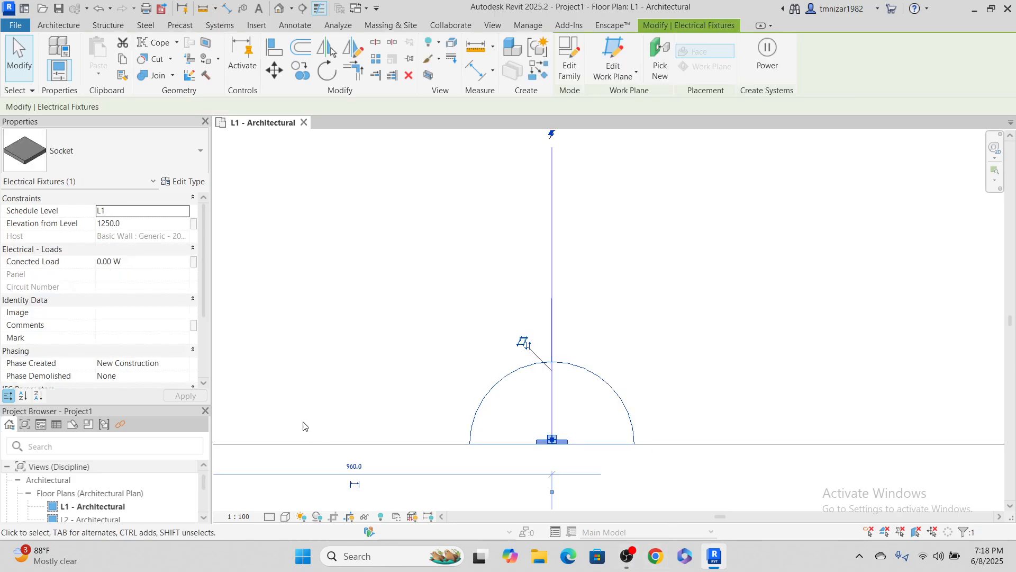
{"action": "left_click", "coordinate": [573, 69]}
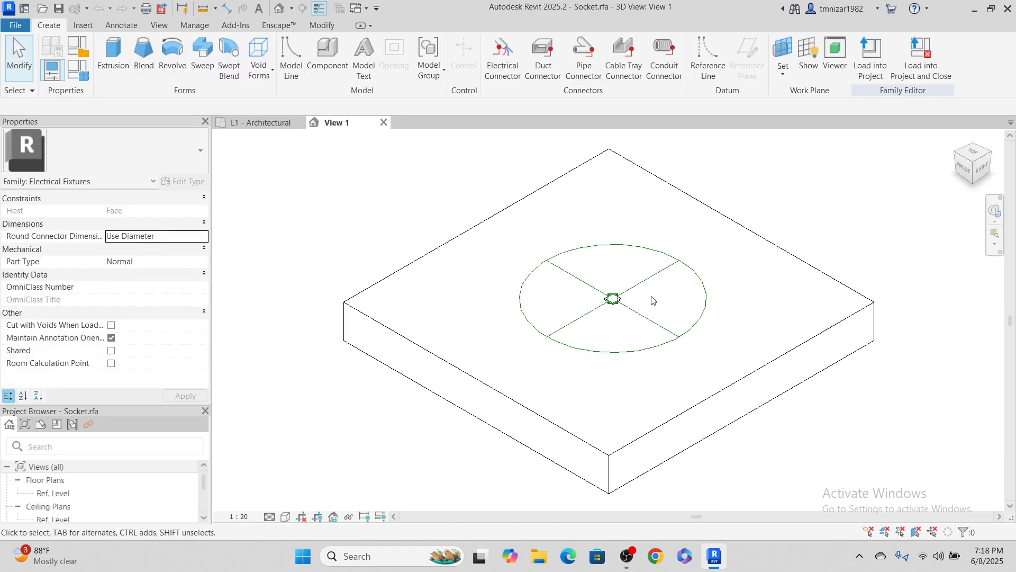
{"action": "scroll", "coordinate": [571, 327], "scroll_direction": "up", "scroll_amount": 3}
{"action": "scroll", "coordinate": [572, 326], "scroll_direction": "up", "scroll_amount": 3}
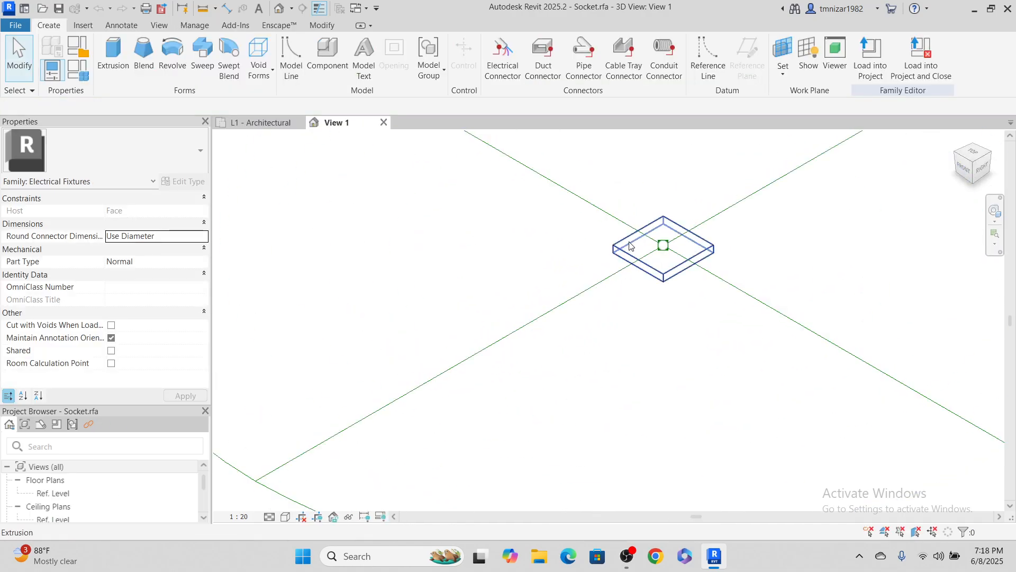
{"action": "left_click", "coordinate": [630, 246]}
{"action": "left_click", "coordinate": [611, 63]}
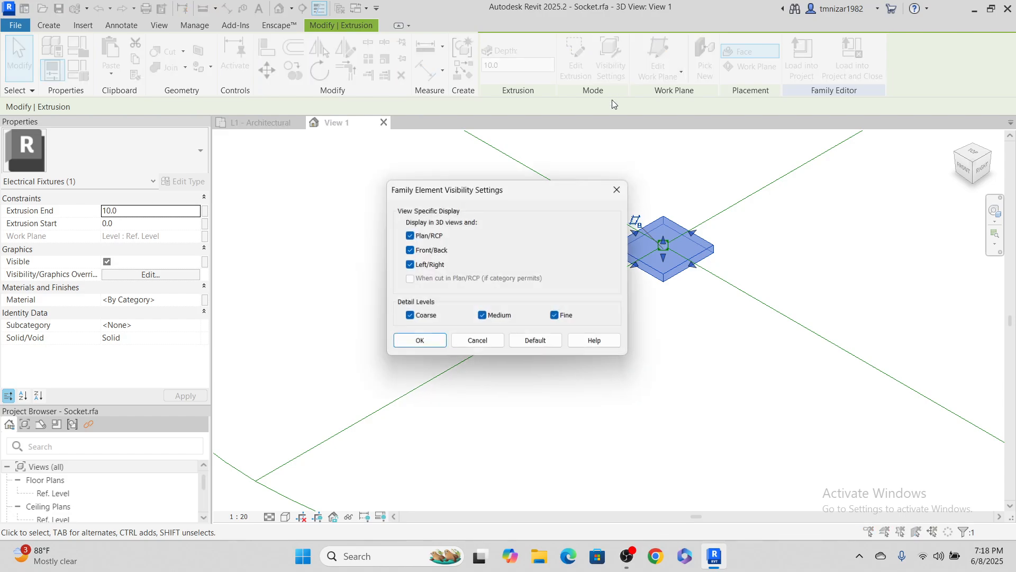
{"action": "left_click", "coordinate": [409, 236]}
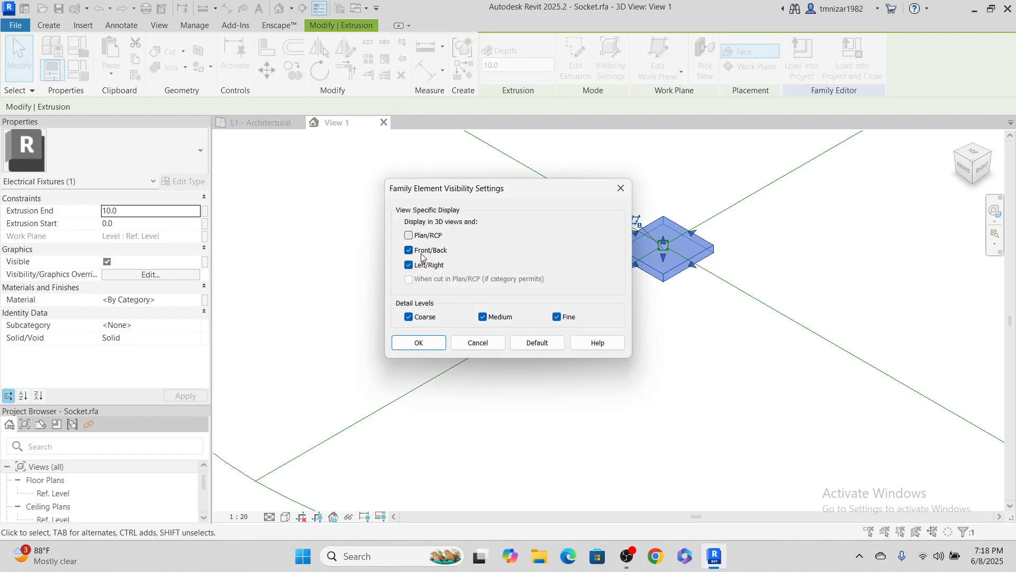
{"action": "left_click", "coordinate": [418, 347]}
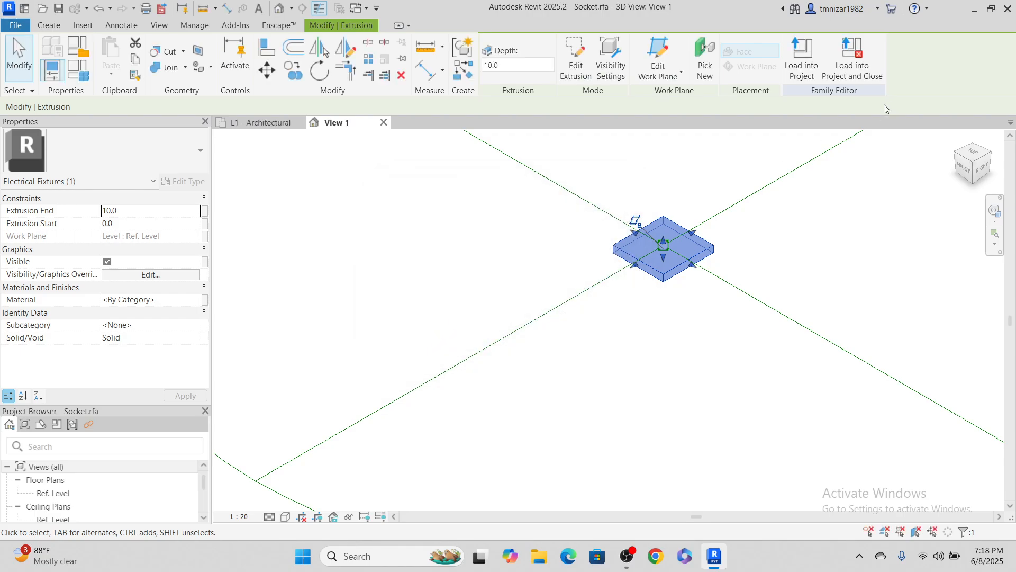
Save the edited family over the existing Socket.rfa, load it into the project and close the family.
{"action": "left_click", "coordinate": [853, 61]}
{"action": "left_click", "coordinate": [487, 279]}
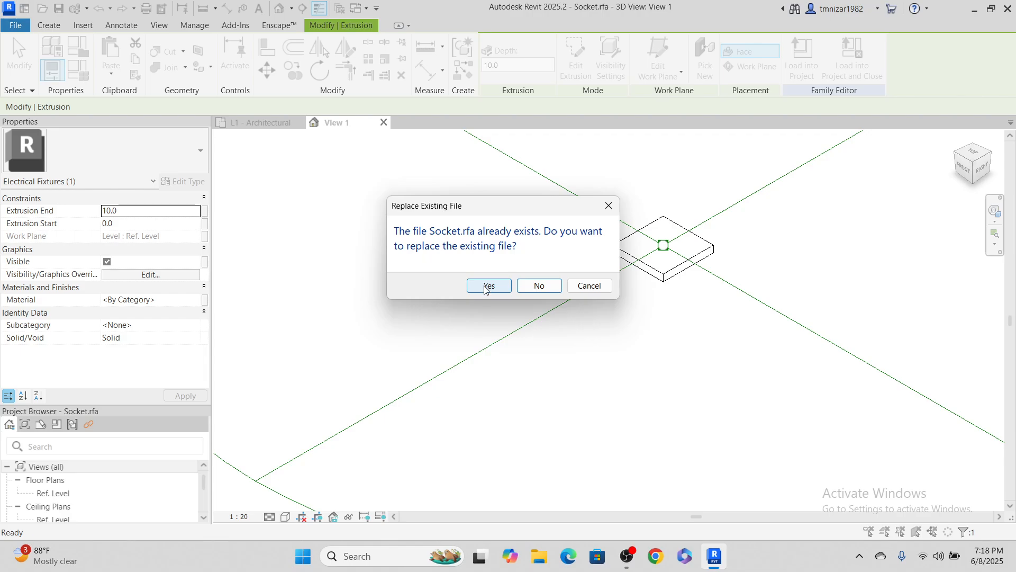
{"action": "left_click", "coordinate": [486, 286]}
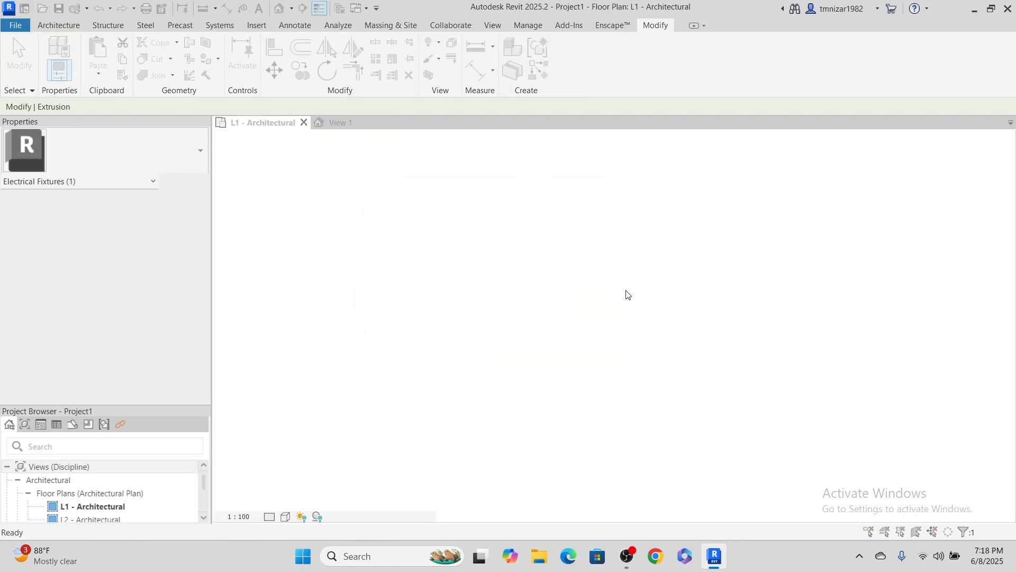
{"action": "left_click", "coordinate": [460, 269]}
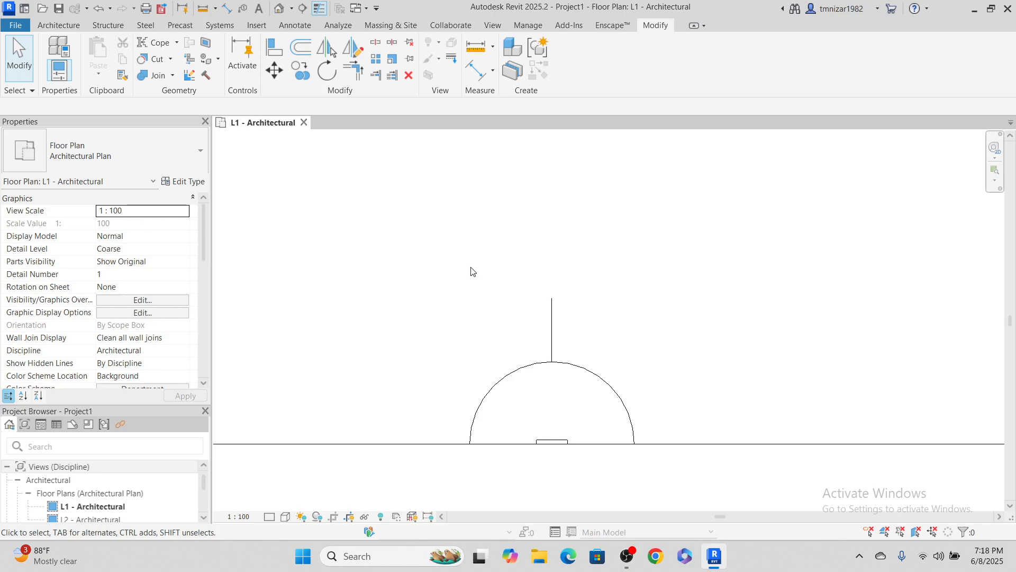
Inspect the reloaded socket's box at the wall face in the L1 plan and reopen the Socket family for editing.
{"action": "scroll", "coordinate": [570, 385], "scroll_direction": "up", "scroll_amount": 4}
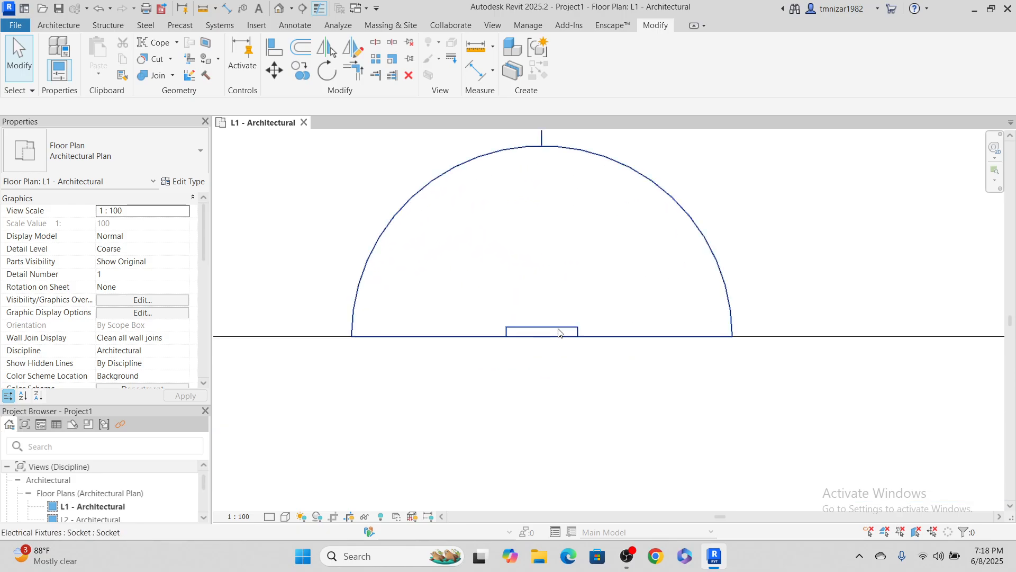
{"action": "left_click", "coordinate": [727, 335]}
{"action": "middle_click_drag", "start_coordinate": [637, 242], "coordinate": [651, 292]}
{"action": "scroll", "coordinate": [651, 292], "scroll_direction": "up", "scroll_amount": 1}
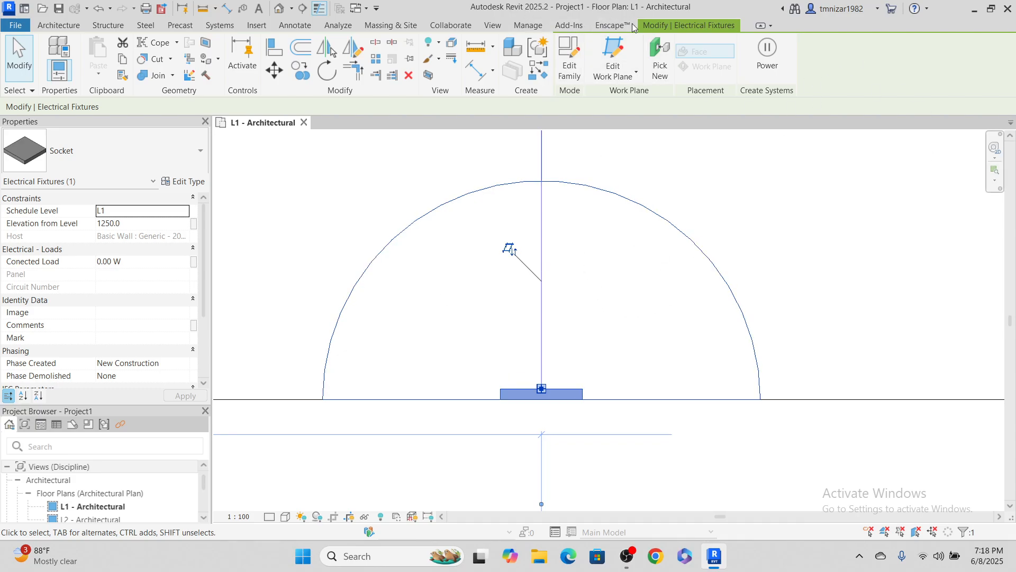
{"action": "left_click", "coordinate": [574, 357]}
{"action": "scroll", "coordinate": [669, 309], "scroll_direction": "up", "scroll_amount": 3}
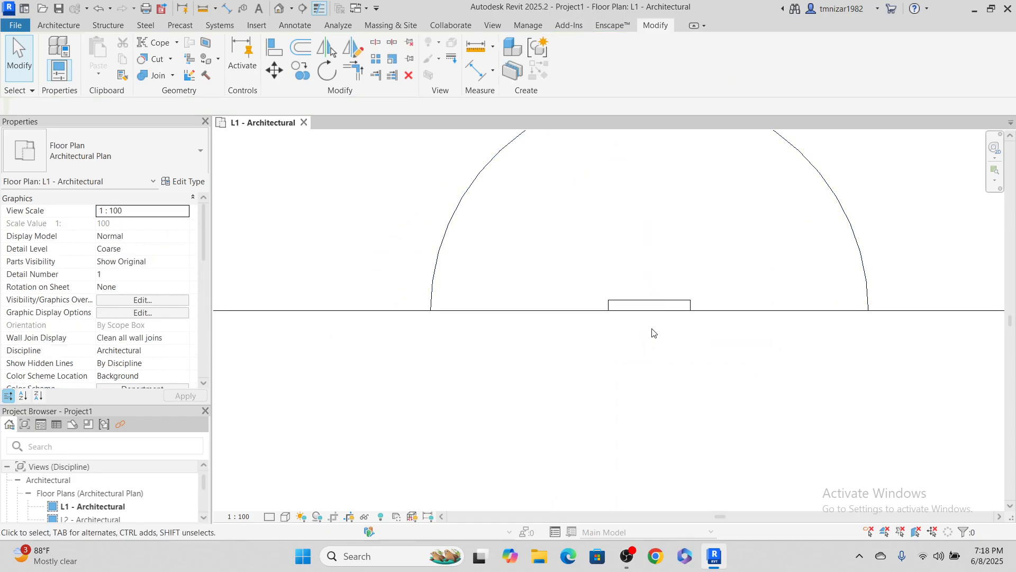
{"action": "left_click", "coordinate": [663, 311]}
{"action": "middle_click_drag", "start_coordinate": [749, 316], "coordinate": [629, 358]}
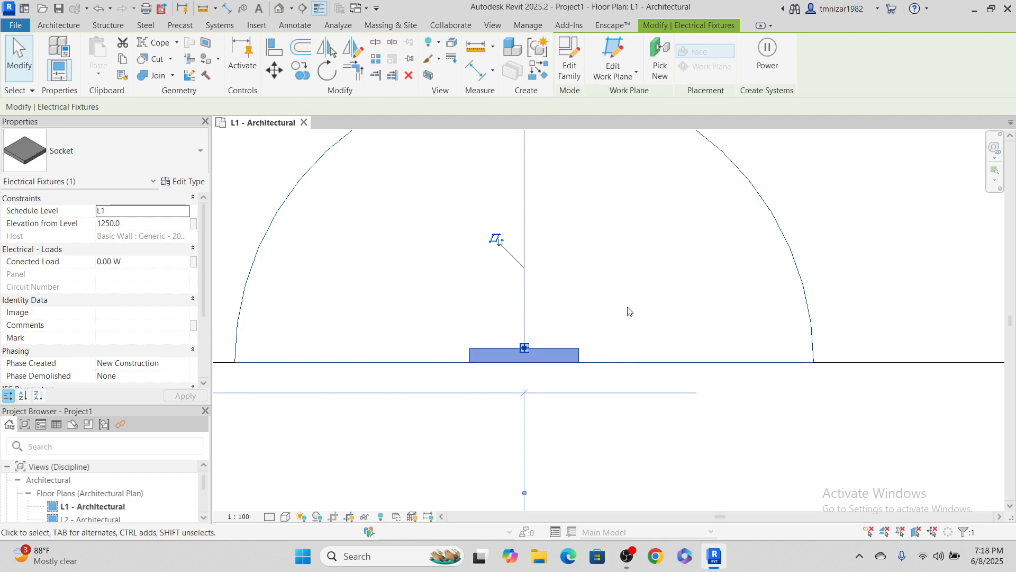
{"action": "left_click", "coordinate": [570, 58]}
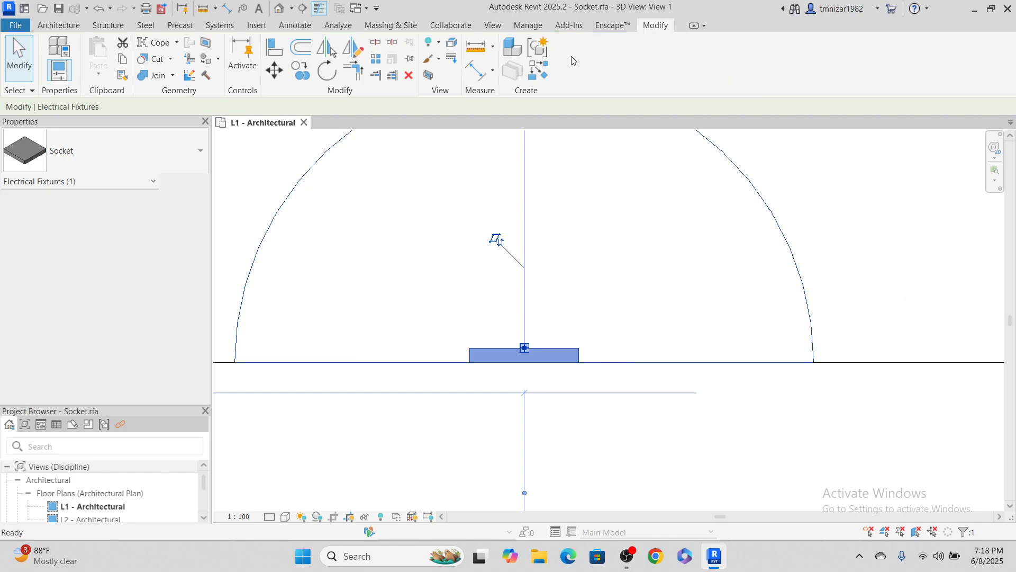
Stretch the upper face of the socket's box extrusion upward to roughly double its thickness.
{"action": "scroll", "coordinate": [683, 258], "scroll_direction": "up", "scroll_amount": 1}
{"action": "scroll", "coordinate": [646, 278], "scroll_direction": "down", "scroll_amount": 5}
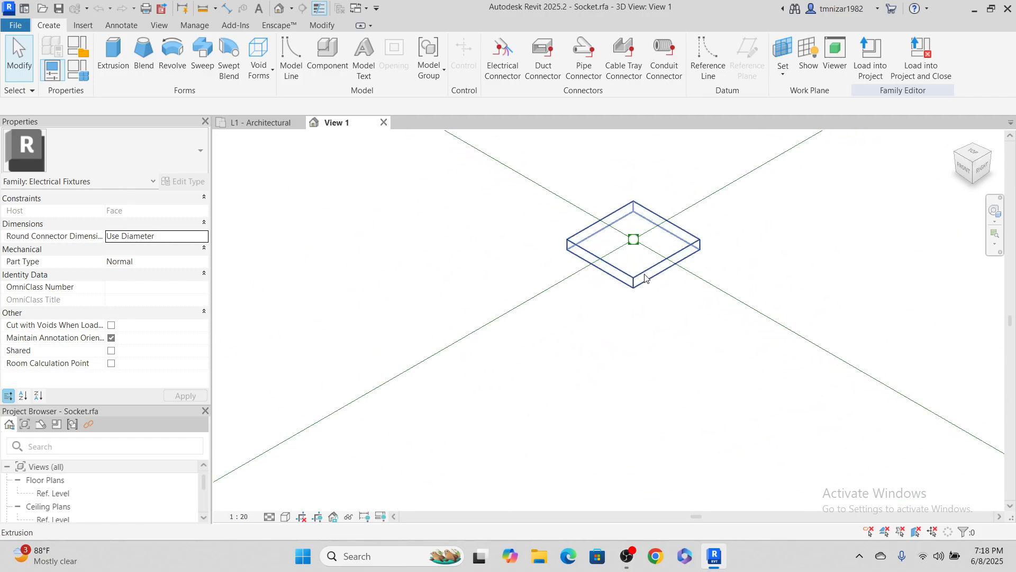
{"action": "left_click", "coordinate": [644, 276]}
{"action": "scroll", "coordinate": [638, 242], "scroll_direction": "up", "scroll_amount": 3}
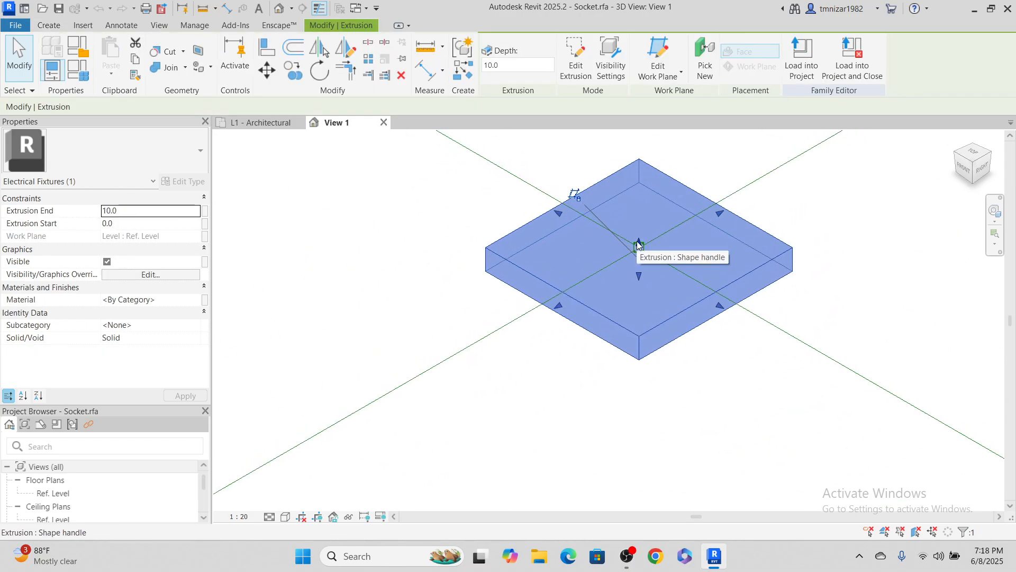
{"action": "left_click_drag", "start_coordinate": [636, 236], "coordinate": [638, 223]}
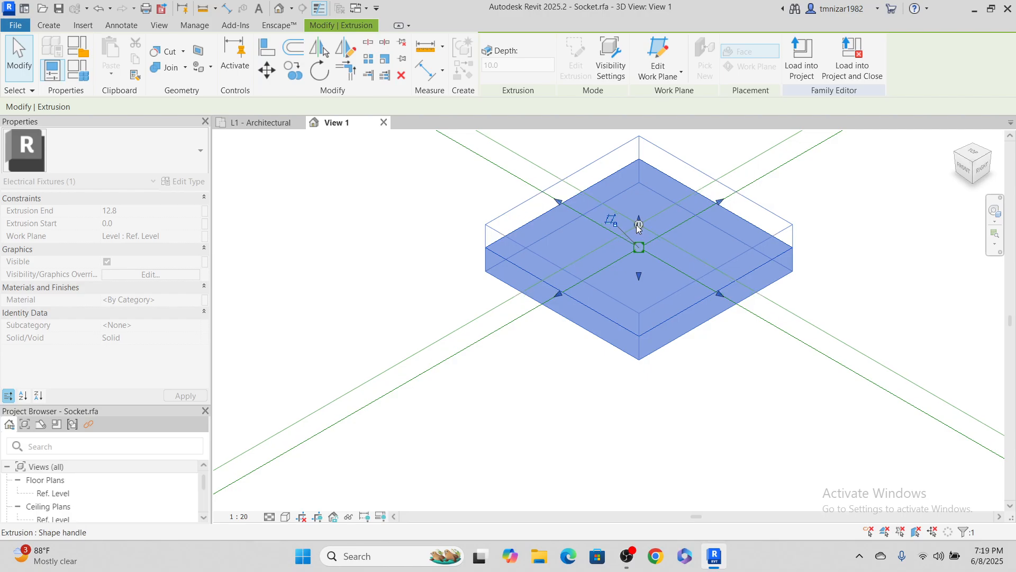
{"action": "left_click", "coordinate": [825, 132]}
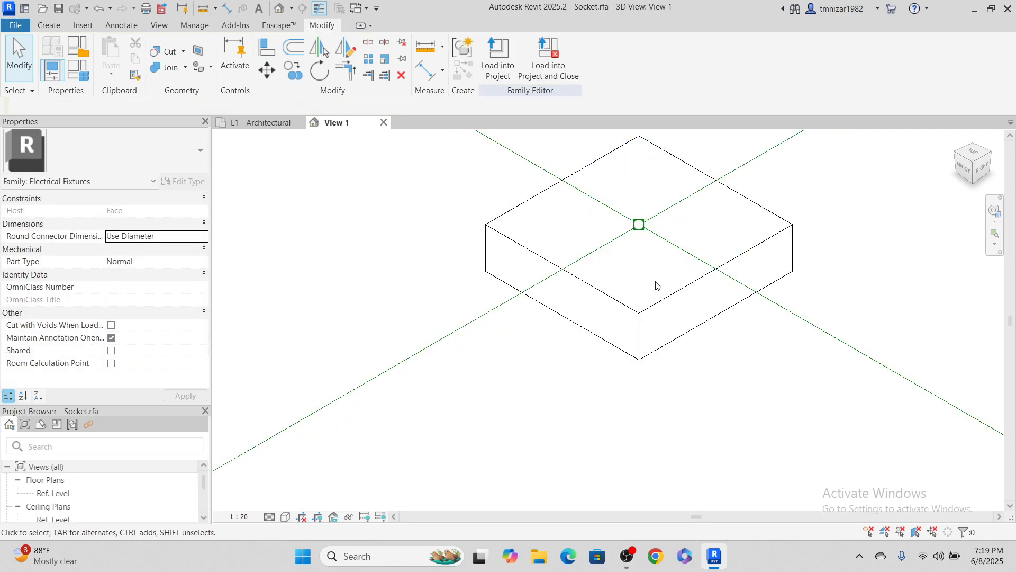
Save the thickened family over Socket.rfa, reload it into the project and check the socket's box in the L1 plan.
{"action": "left_click", "coordinate": [548, 58]}
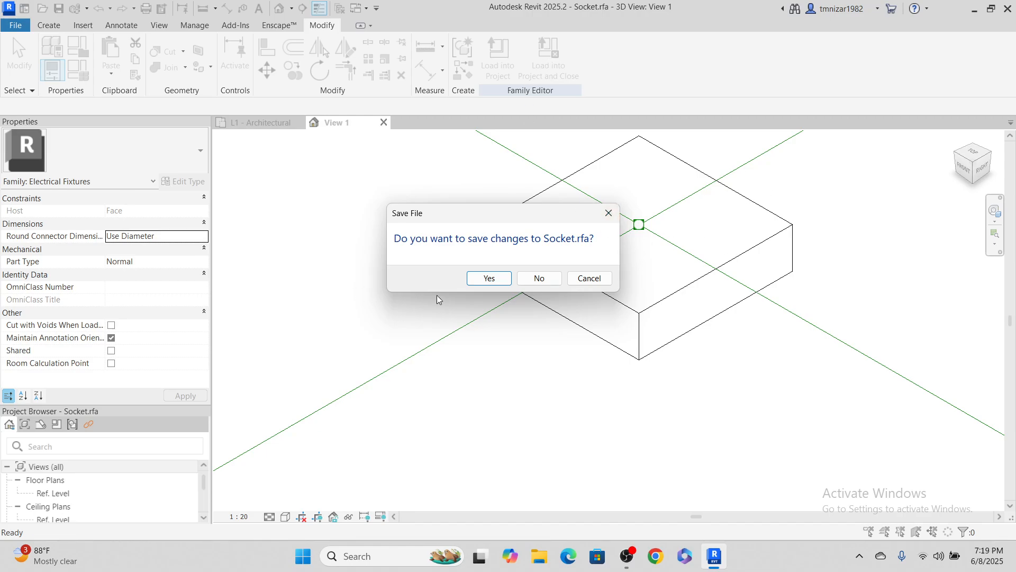
{"action": "left_click", "coordinate": [490, 278]}
{"action": "left_click", "coordinate": [491, 282]}
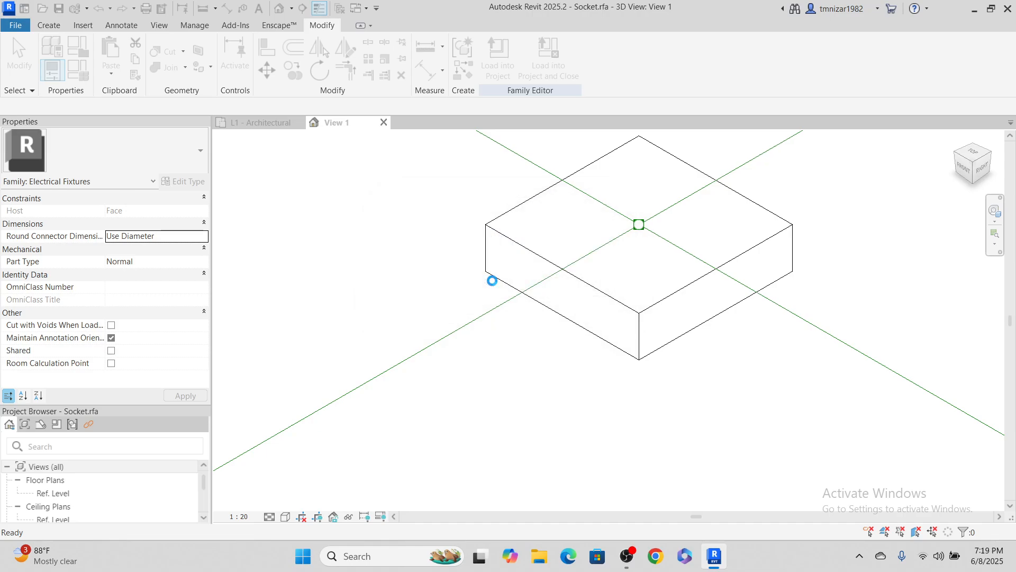
{"action": "left_click", "coordinate": [510, 282]}
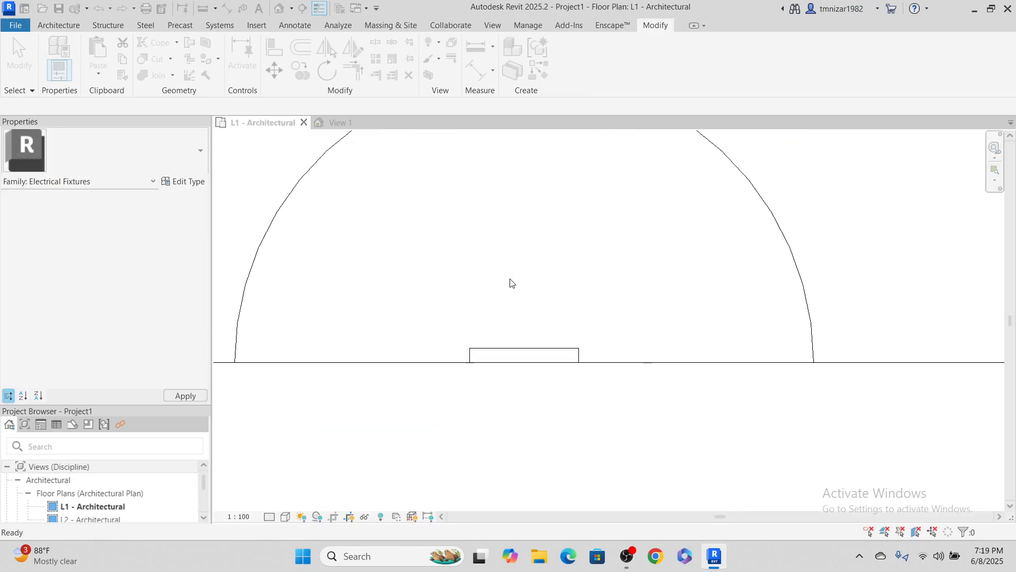
{"action": "scroll", "coordinate": [535, 313], "scroll_direction": "down", "scroll_amount": 2}
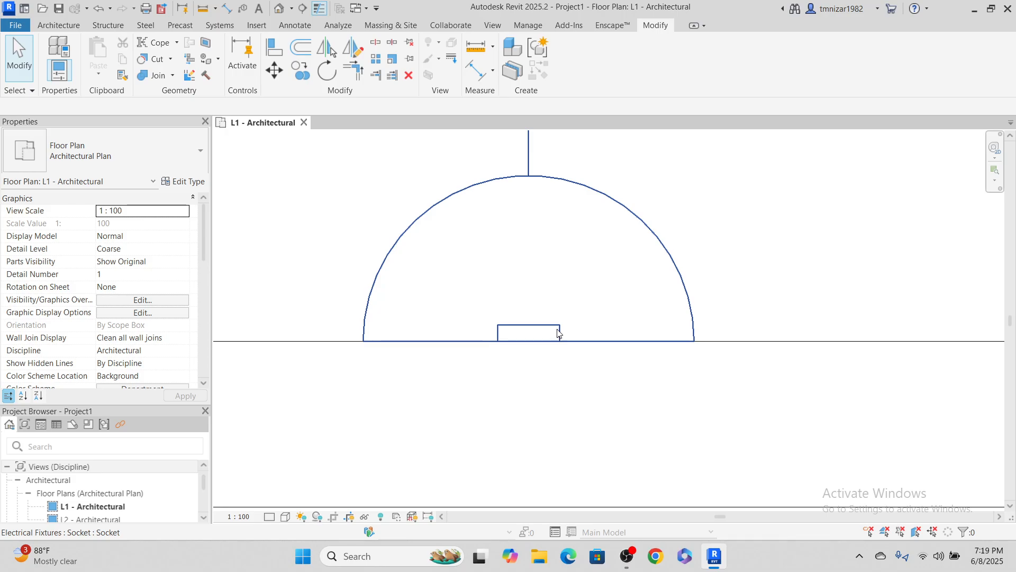
{"action": "left_click", "coordinate": [558, 331]}
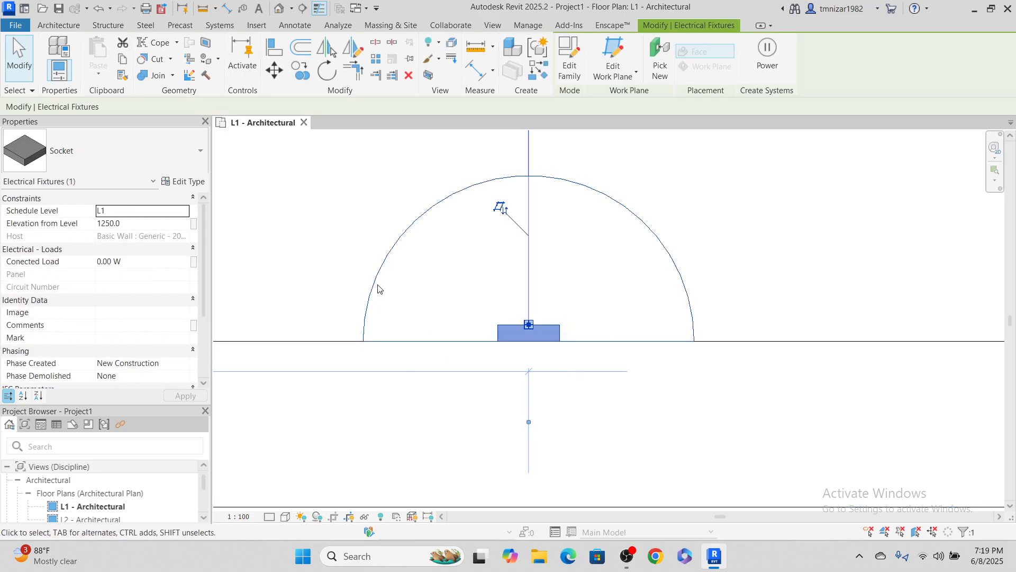
{"action": "scroll", "coordinate": [562, 320], "scroll_direction": "down", "scroll_amount": 2}
{"action": "left_click", "coordinate": [583, 342]}
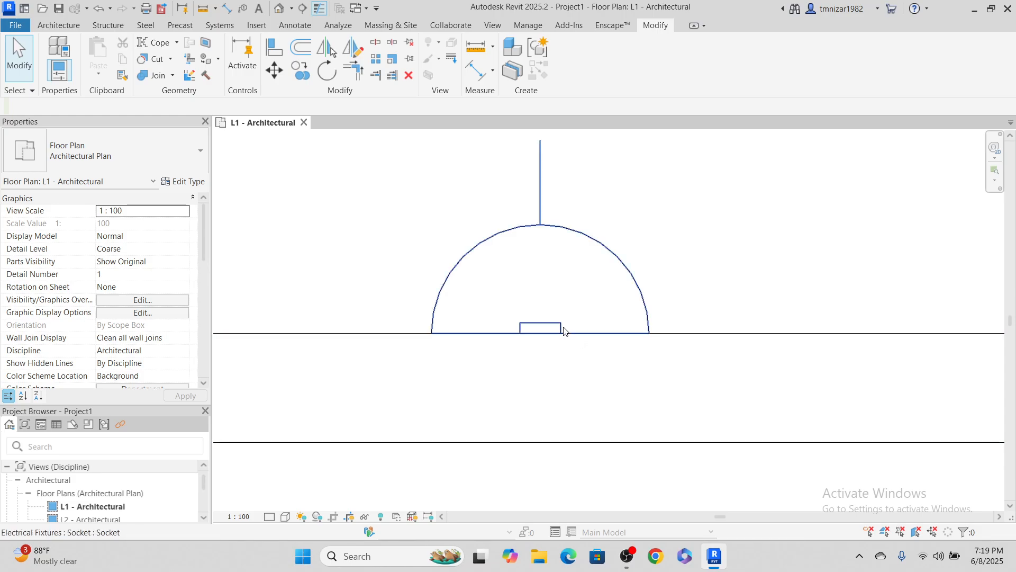
{"action": "left_click", "coordinate": [629, 560]}
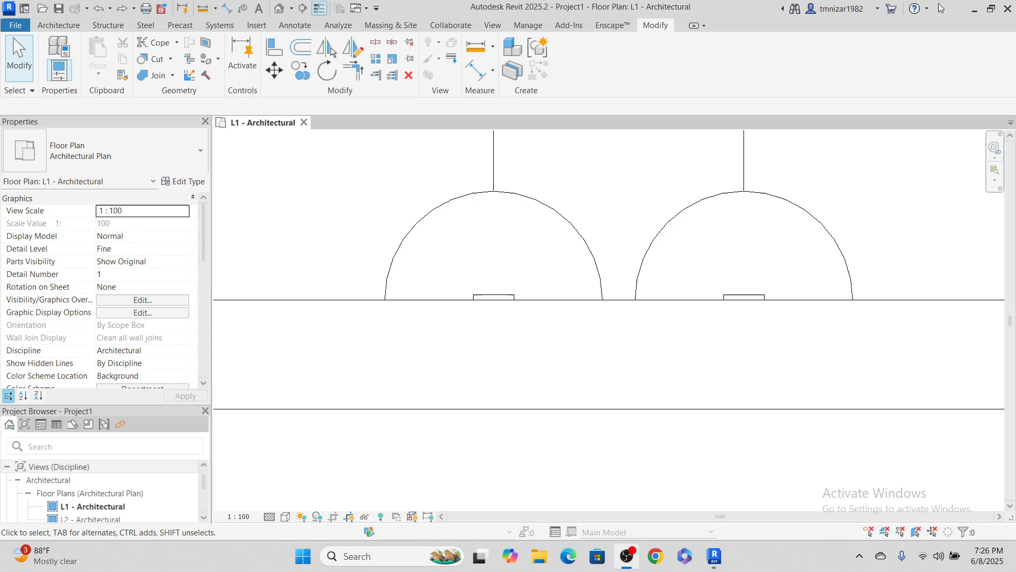
Select the left wall socket in the L1 plan and open its Socket family for editing.
{"action": "scroll", "coordinate": [424, 297], "scroll_direction": "up", "scroll_amount": 4}
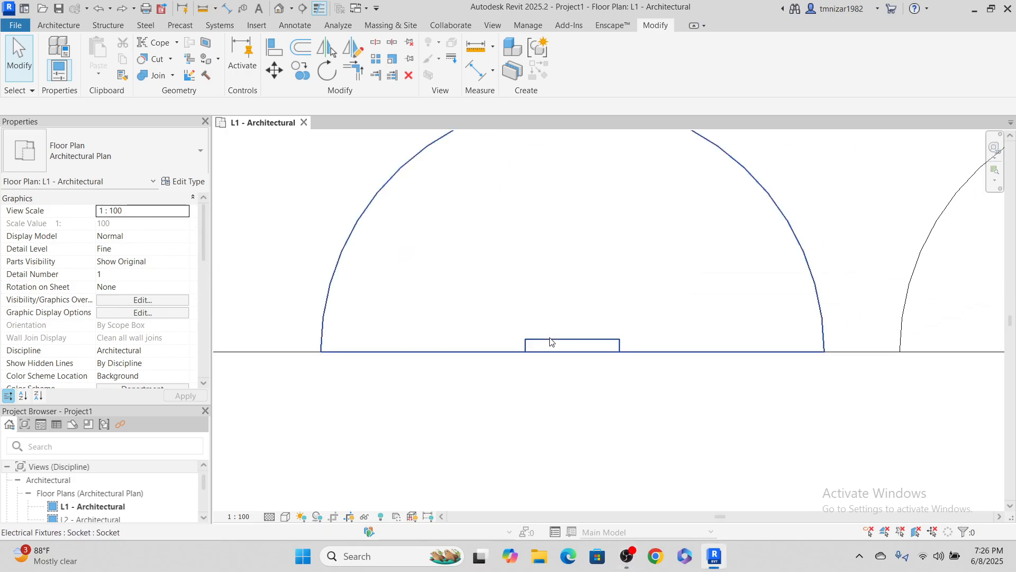
{"action": "left_click", "coordinate": [554, 344]}
{"action": "left_click", "coordinate": [560, 73]}
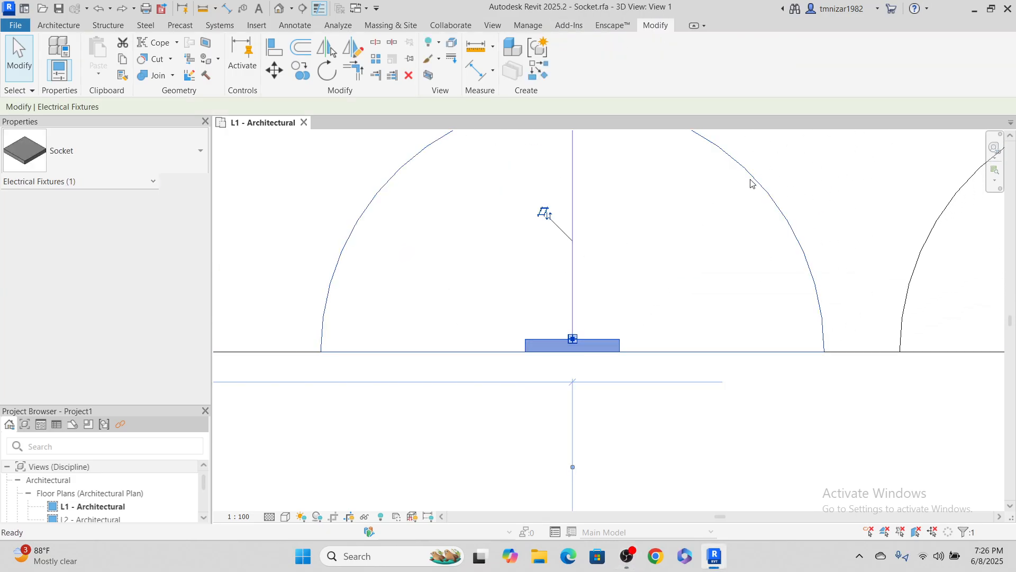
In the box extrusion's visibility settings, enable display in Plan/RCP and disable display in Front/Back.
{"action": "scroll", "coordinate": [588, 222], "scroll_direction": "up", "scroll_amount": 2}
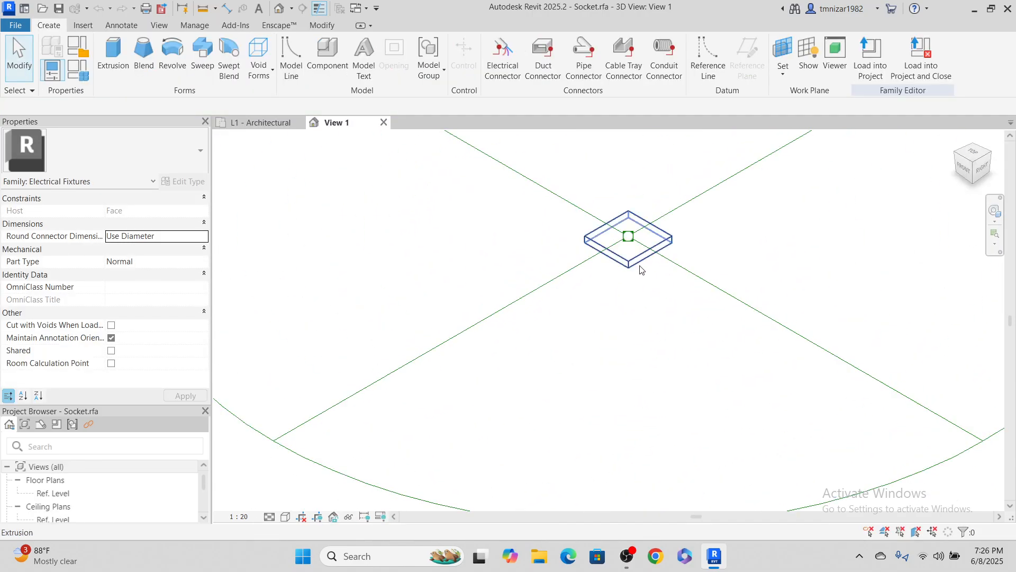
{"action": "left_click", "coordinate": [619, 235]}
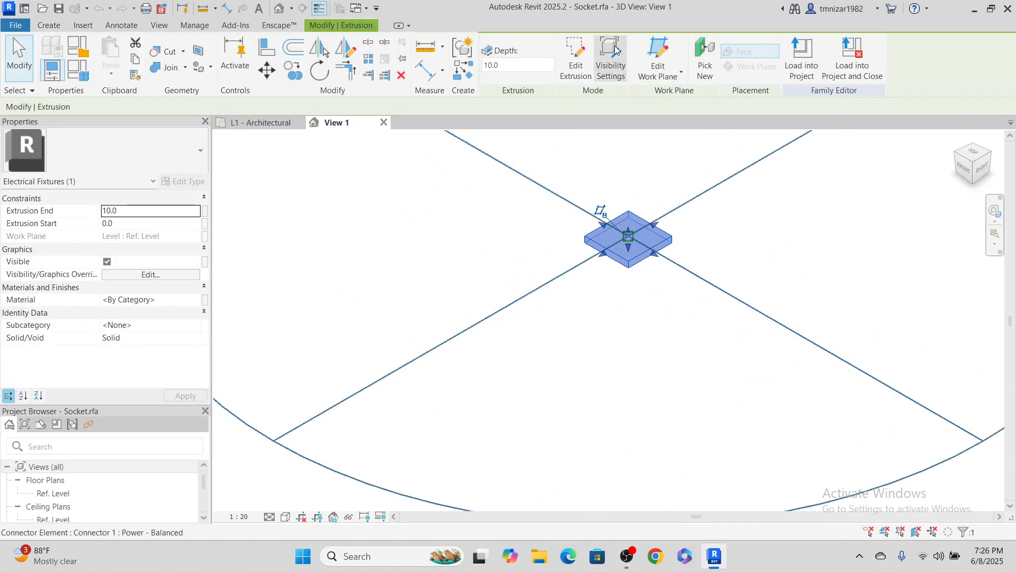
{"action": "left_click", "coordinate": [611, 59]}
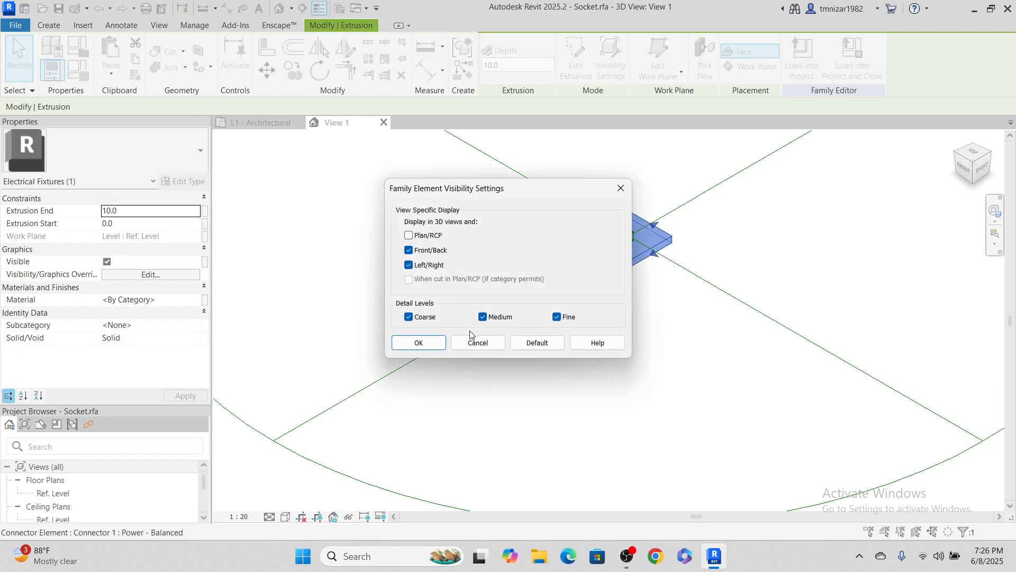
{"action": "left_click_drag", "start_coordinate": [501, 183], "coordinate": [764, 289]}
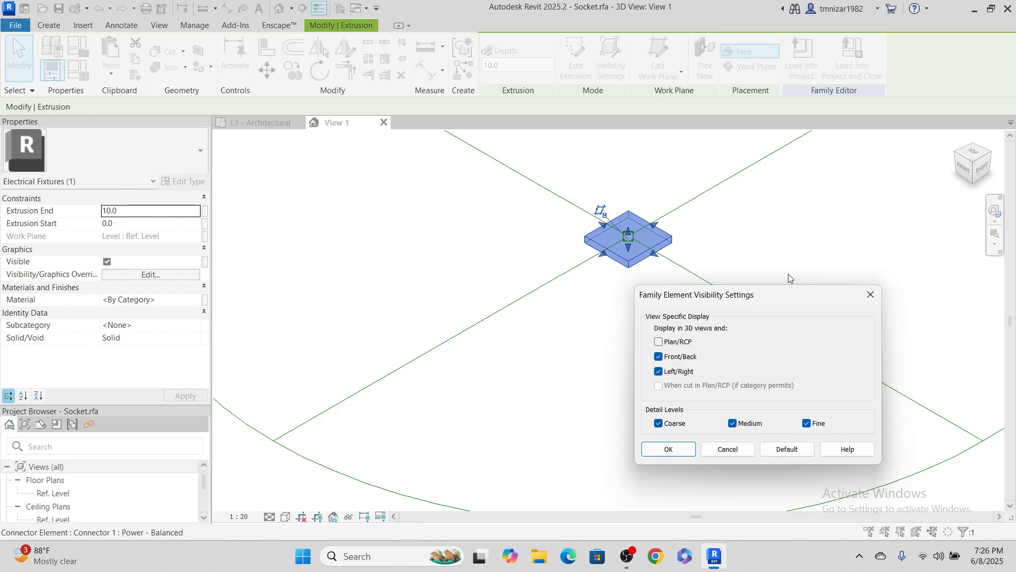
{"action": "left_click_drag", "start_coordinate": [758, 296], "coordinate": [710, 280]}
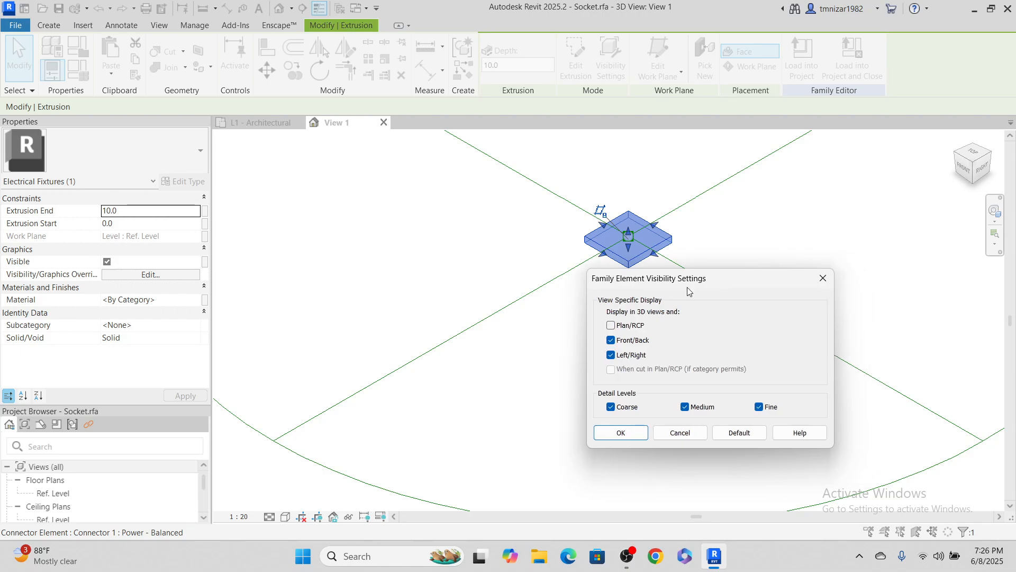
{"action": "left_click", "coordinate": [611, 326]}
{"action": "left_click", "coordinate": [611, 341]}
{"action": "left_click", "coordinate": [621, 433]}
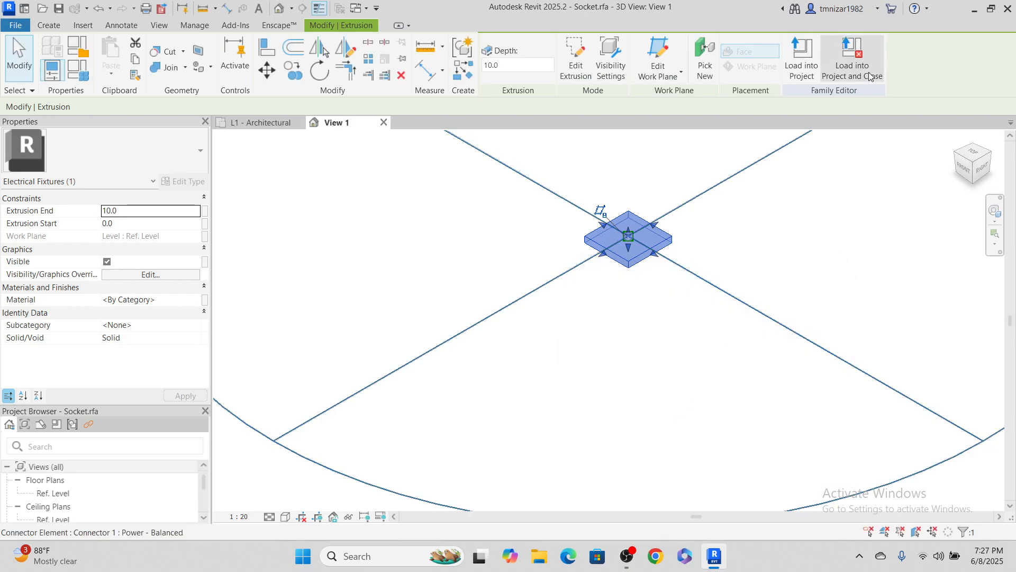
Save the family over the existing Socket.rfa, load it into the project and close it, overwriting the loaded version.
{"action": "left_click", "coordinate": [871, 77]}
{"action": "left_click", "coordinate": [494, 277]}
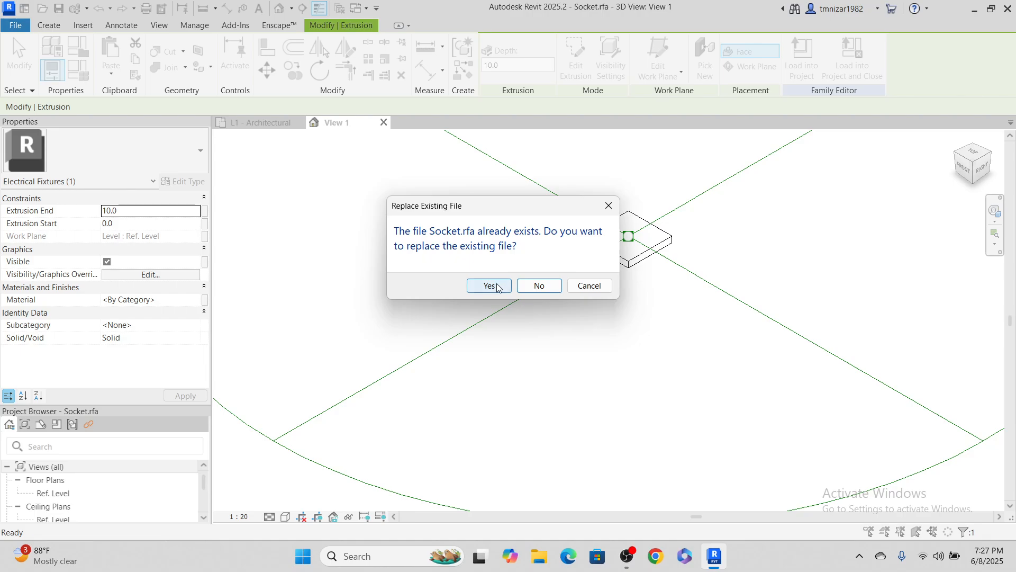
{"action": "left_click", "coordinate": [488, 286]}
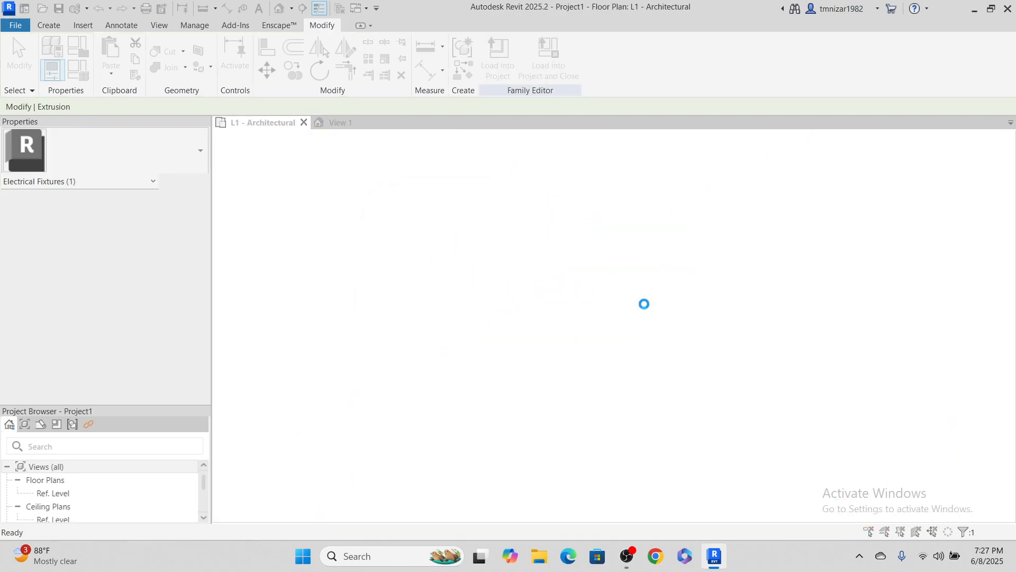
{"action": "left_click", "coordinate": [465, 274]}
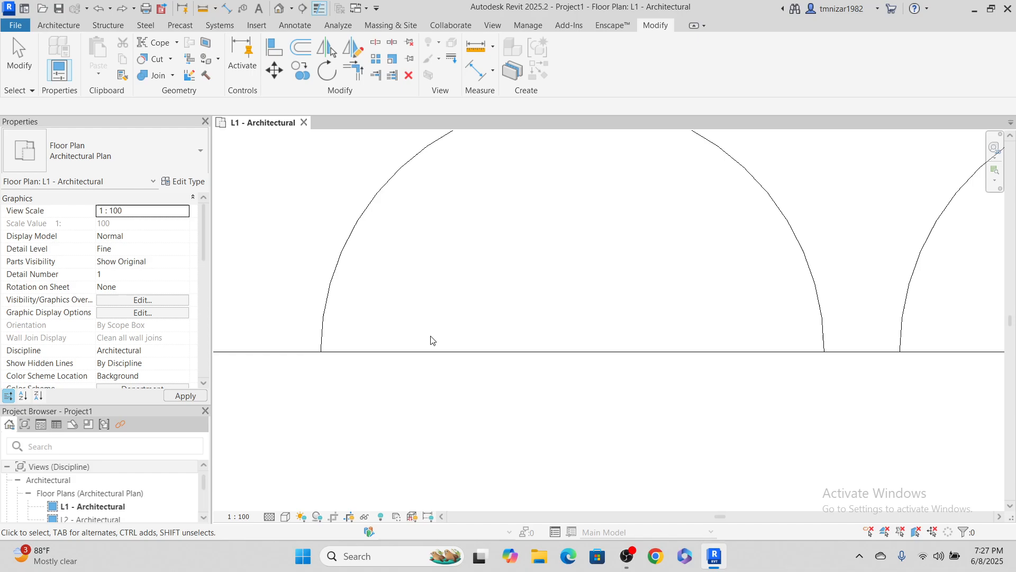
{"action": "scroll", "coordinate": [433, 340], "scroll_direction": "down", "scroll_amount": 5}
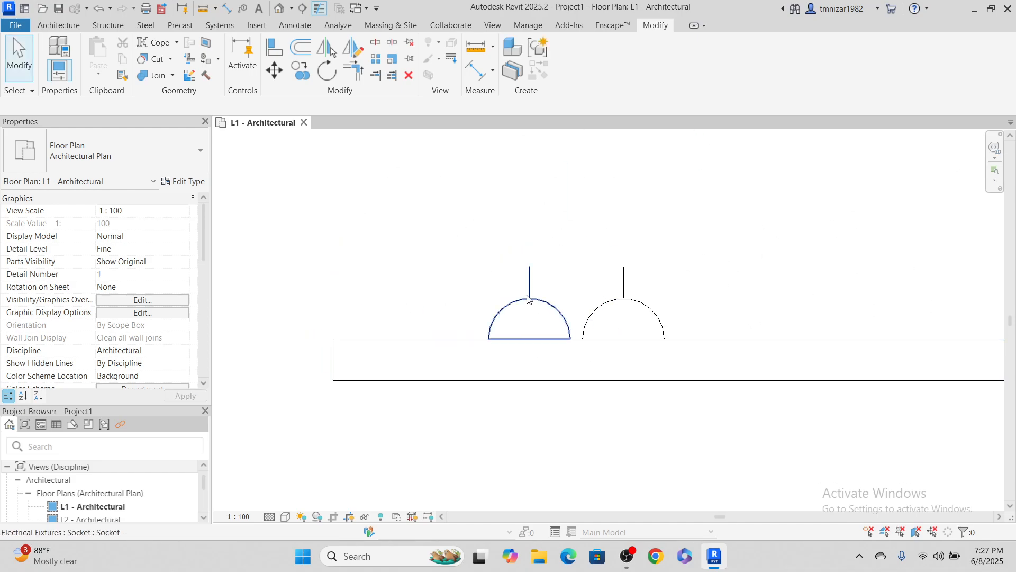
Move the left socket along the wall, away from its neighbour, to about 660 mm from the wall's near end.
{"action": "left_click", "coordinate": [528, 299]}
{"action": "scroll", "coordinate": [510, 367], "scroll_direction": "up", "scroll_amount": 2}
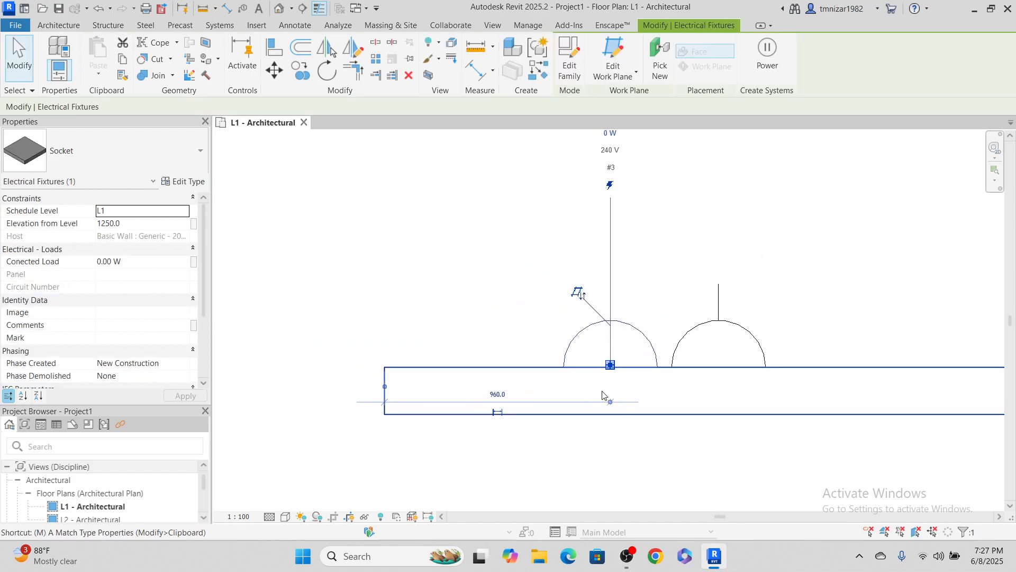
{"action": "left_click_drag", "start_coordinate": [610, 364], "coordinate": [540, 365]}
{"action": "scroll", "coordinate": [551, 352], "scroll_direction": "up", "scroll_amount": 1}
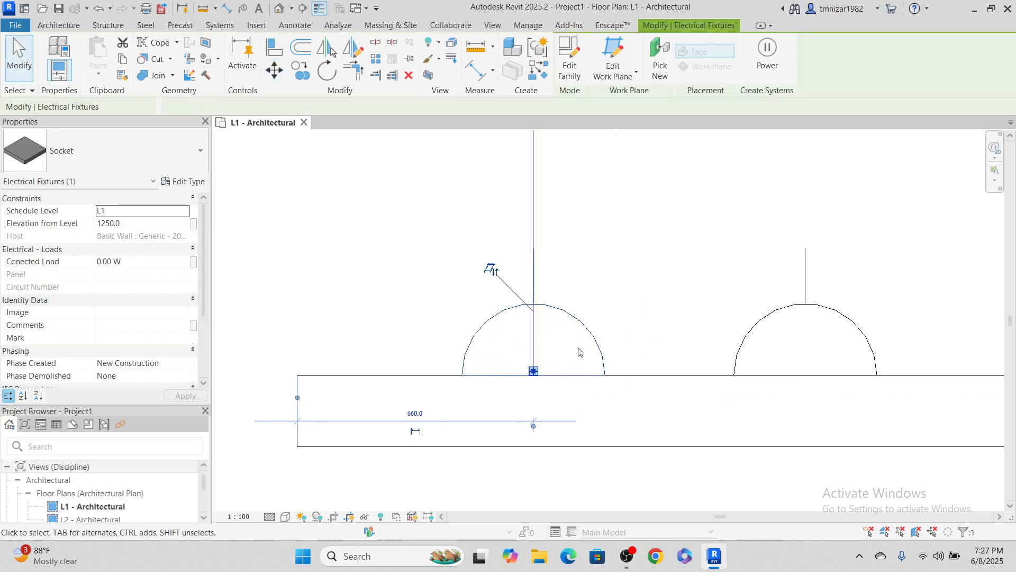
{"action": "left_click", "coordinate": [632, 325]}
{"action": "left_click", "coordinate": [586, 331]}
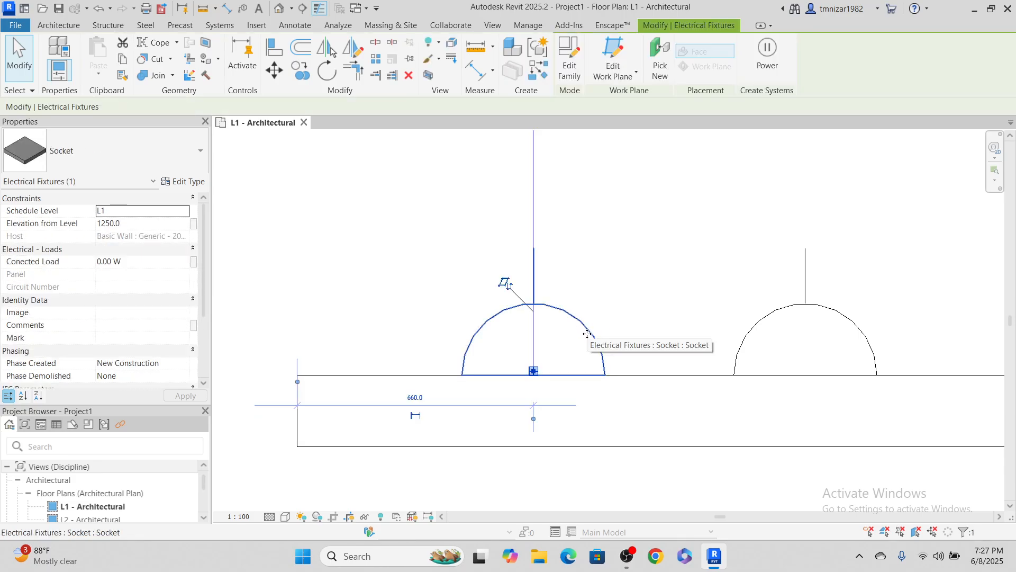
{"action": "middle_click_drag", "start_coordinate": [568, 276], "coordinate": [565, 325]}
{"action": "left_click", "coordinate": [564, 325]}
{"action": "middle_click_drag", "start_coordinate": [572, 182], "coordinate": [574, 211]}
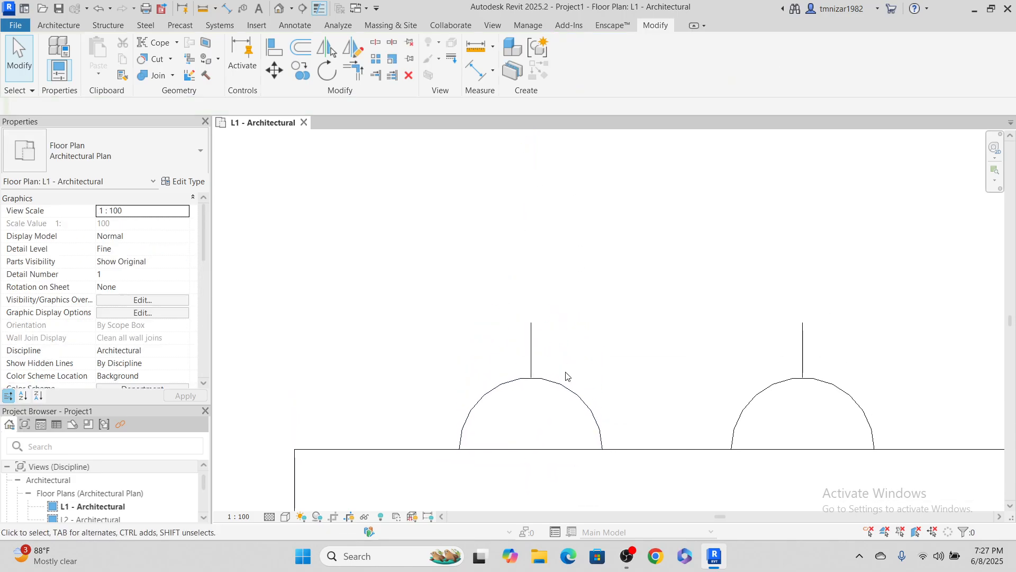
Place another Socket on the Level : L1 work plane, free of the wall and about 560 mm from its face.
{"action": "left_click", "coordinate": [567, 377]}
{"action": "left_click", "coordinate": [660, 59]}
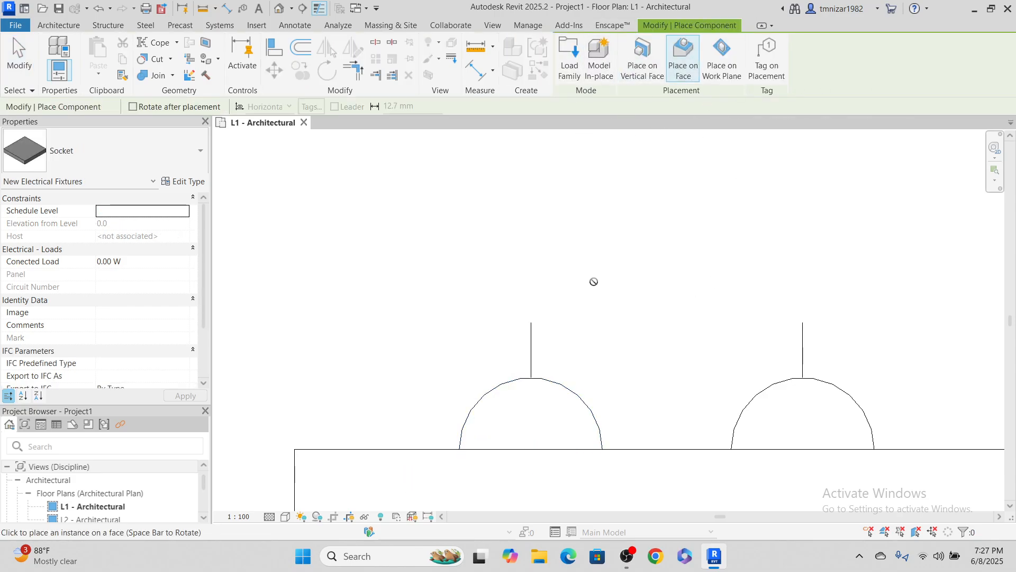
{"action": "middle_click_drag", "start_coordinate": [551, 422], "coordinate": [490, 297]}
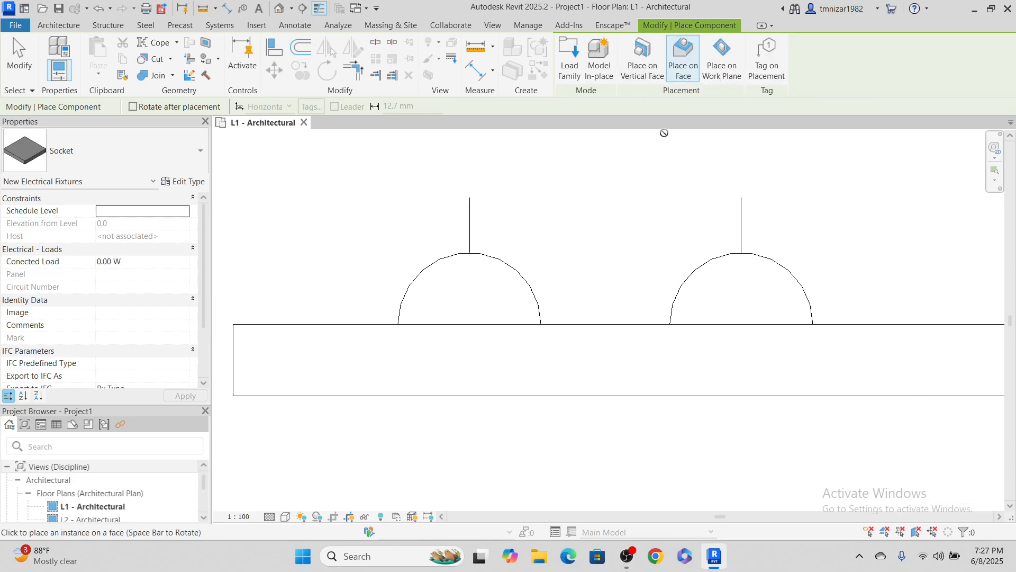
{"action": "middle_click_drag", "start_coordinate": [662, 132], "coordinate": [620, 274]}
{"action": "left_click", "coordinate": [723, 58]}
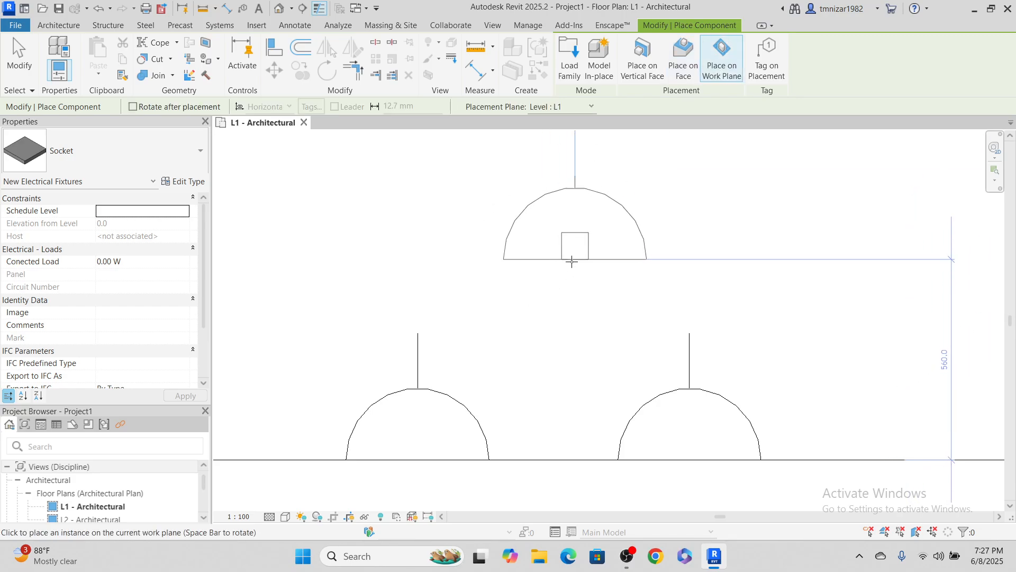
{"action": "left_click", "coordinate": [575, 259]}
{"action": "key", "text": "Escape"}
{"action": "key", "text": "Escape"}
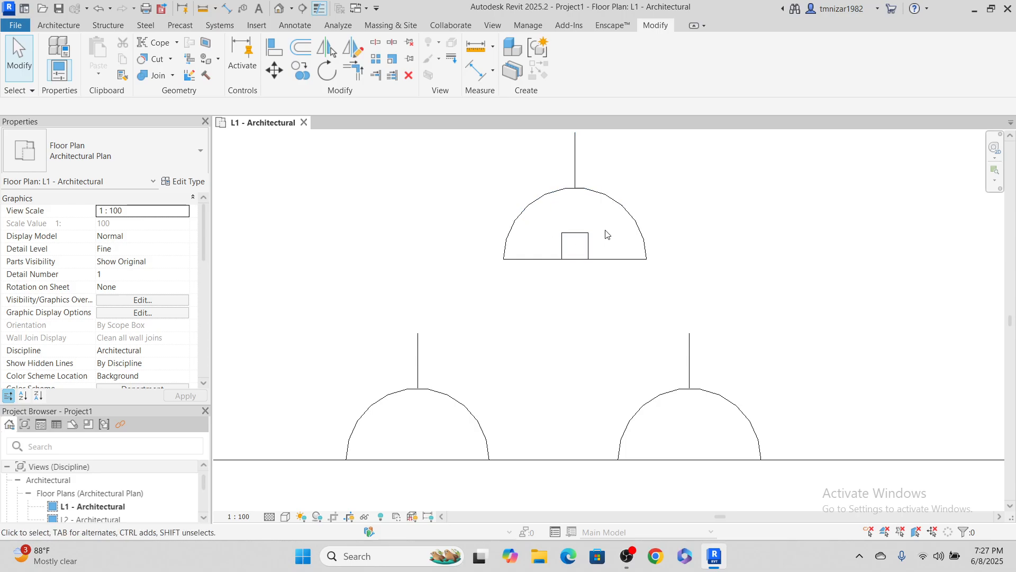
{"action": "middle_click_drag", "start_coordinate": [607, 237], "coordinate": [608, 257]}
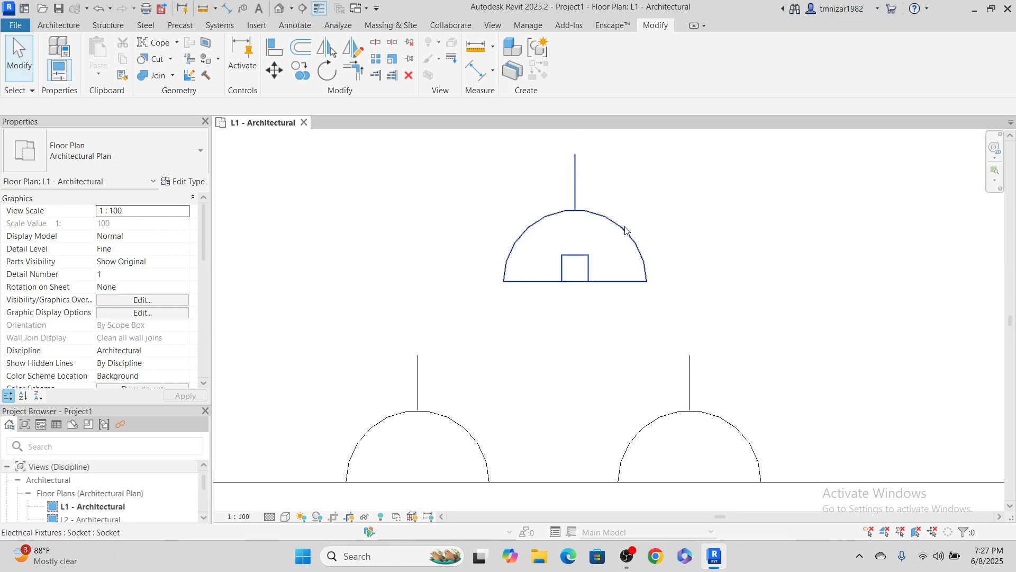
Open the freestanding socket's family and disable the box extrusion's display in Plan/RCP.
{"action": "left_click", "coordinate": [575, 269]}
{"action": "left_click", "coordinate": [570, 58]}
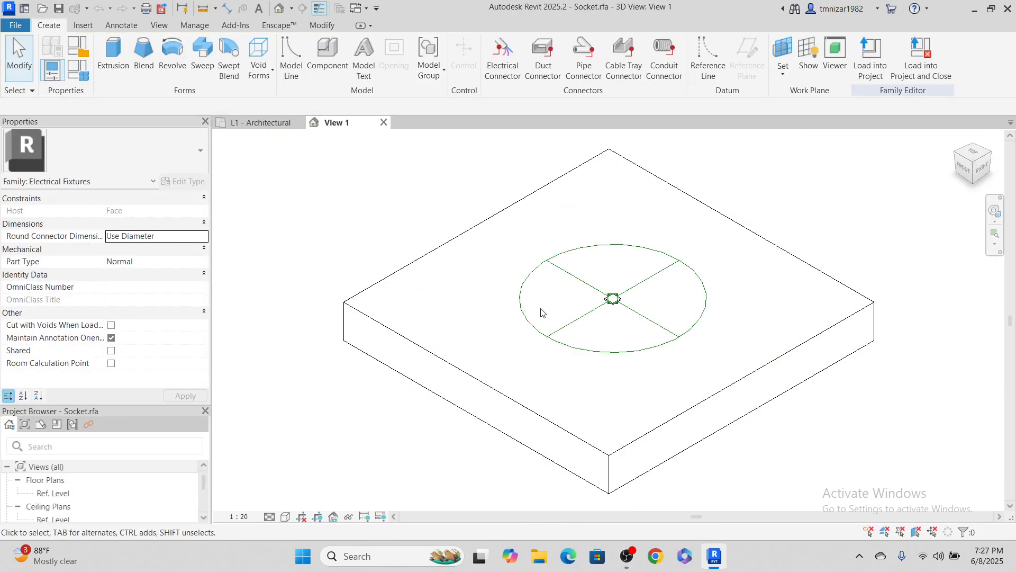
{"action": "scroll", "coordinate": [609, 290], "scroll_direction": "up", "scroll_amount": 5}
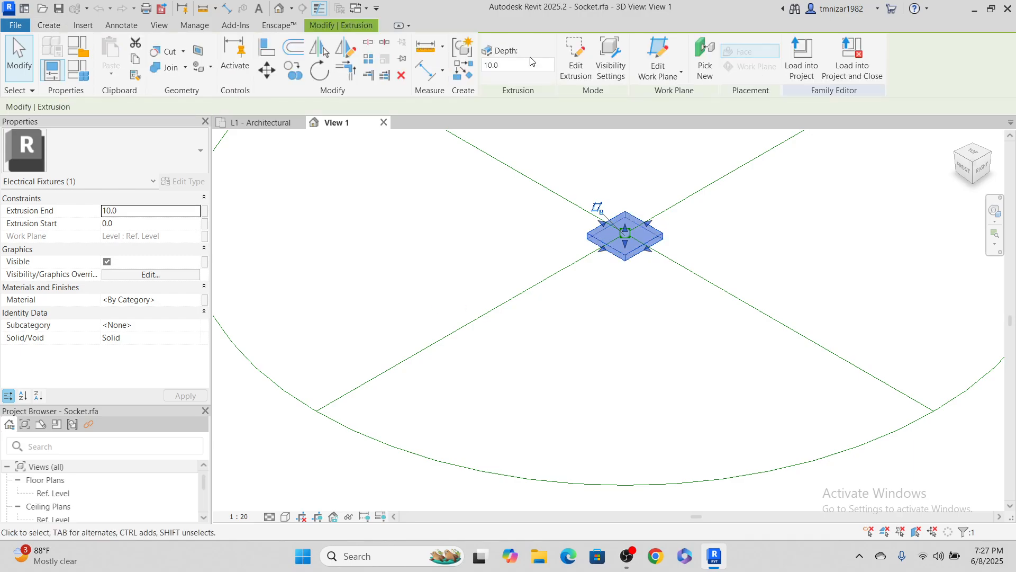
{"action": "left_click", "coordinate": [611, 58]}
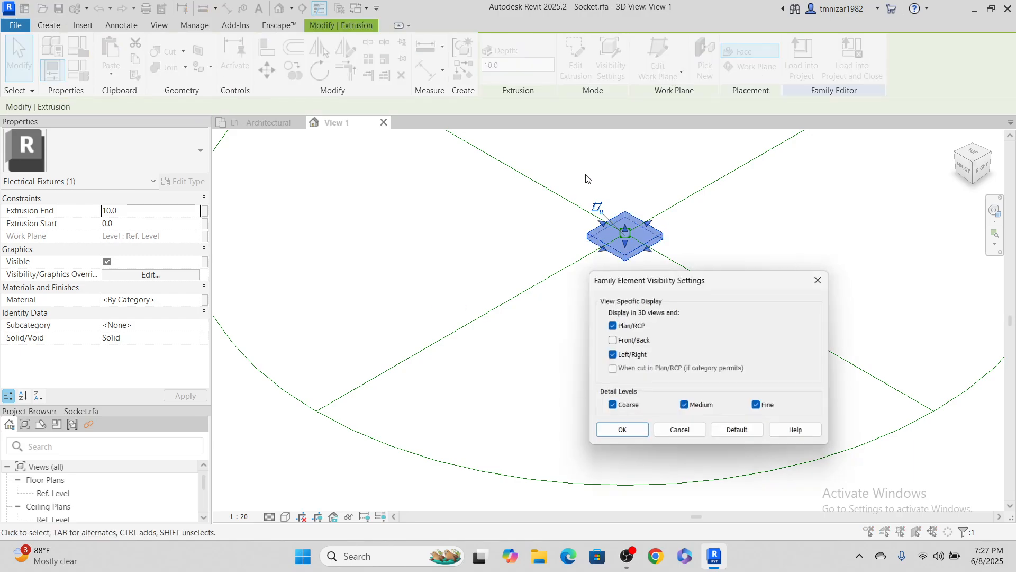
{"action": "left_click", "coordinate": [611, 326]}
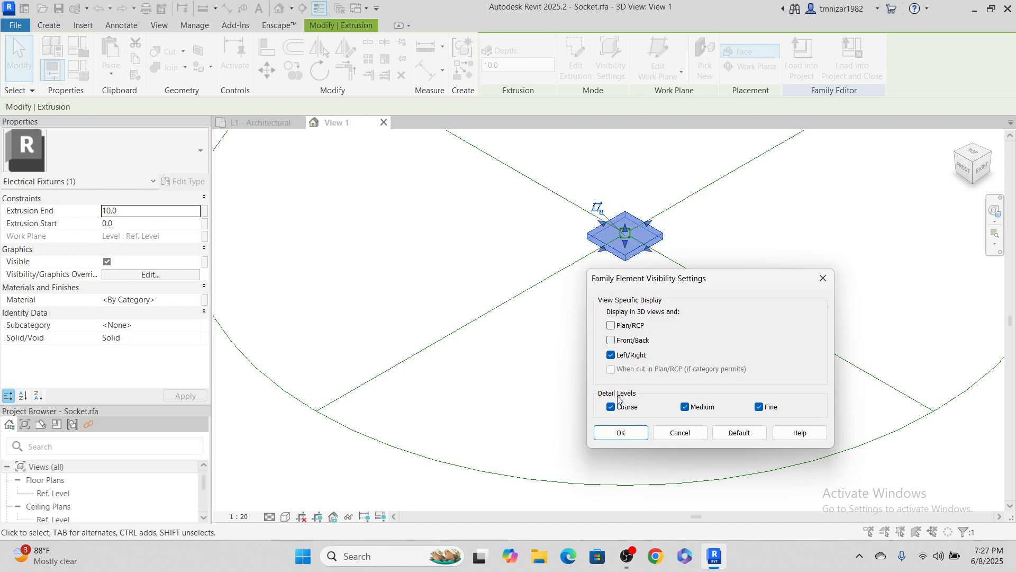
{"action": "left_click", "coordinate": [621, 434]}
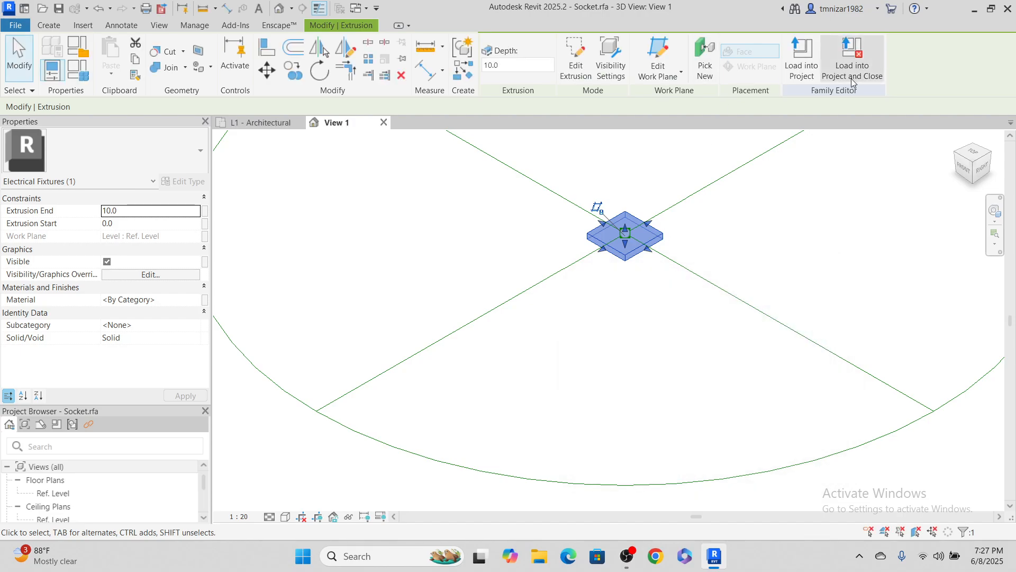
Save the Plan/RCP visibility change over Socket.rfa and reload the family into the project, closing the family.
{"action": "left_click", "coordinate": [851, 64]}
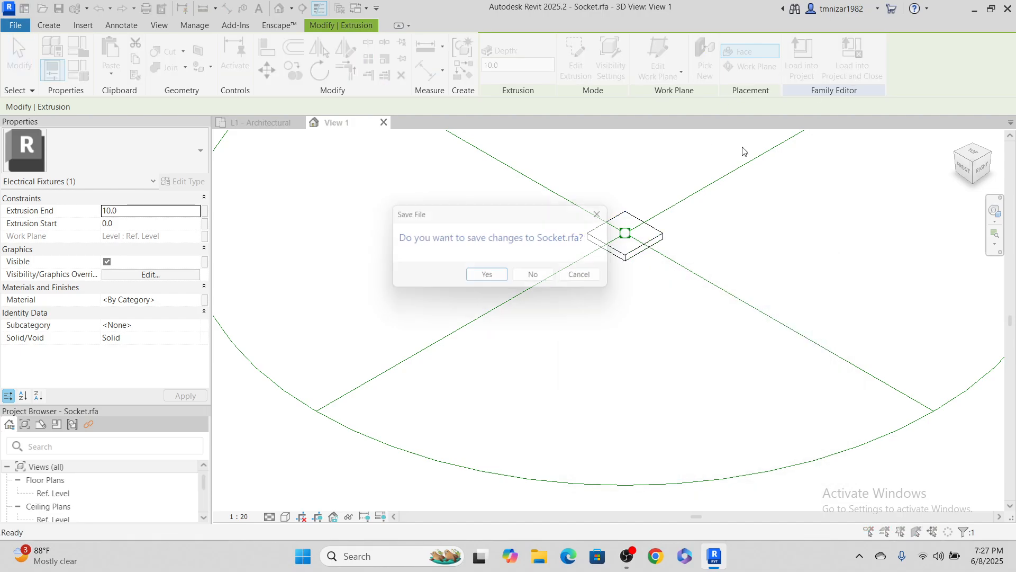
{"action": "left_click", "coordinate": [499, 280]}
{"action": "left_click", "coordinate": [499, 286]}
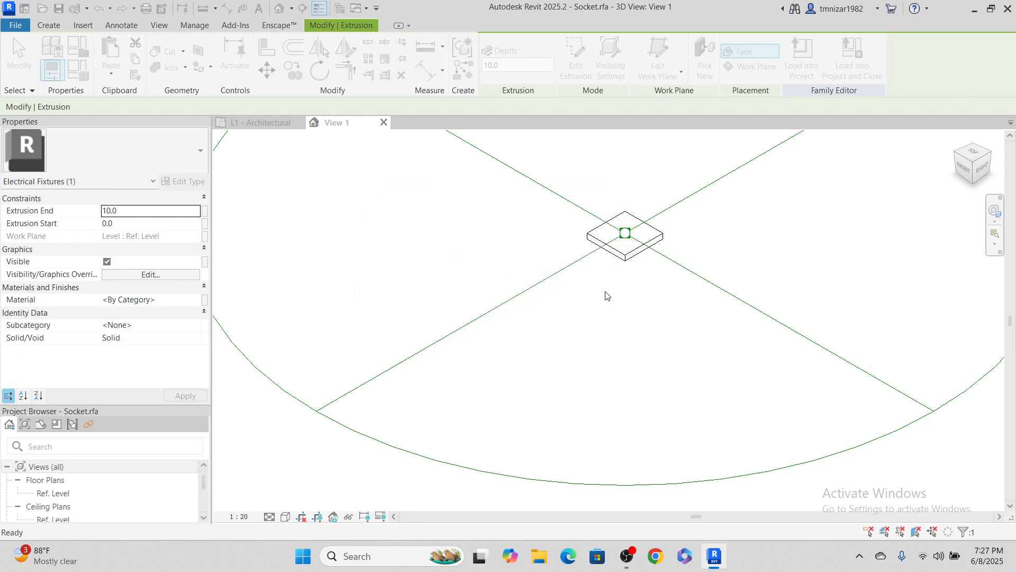
{"action": "left_click", "coordinate": [482, 259]}
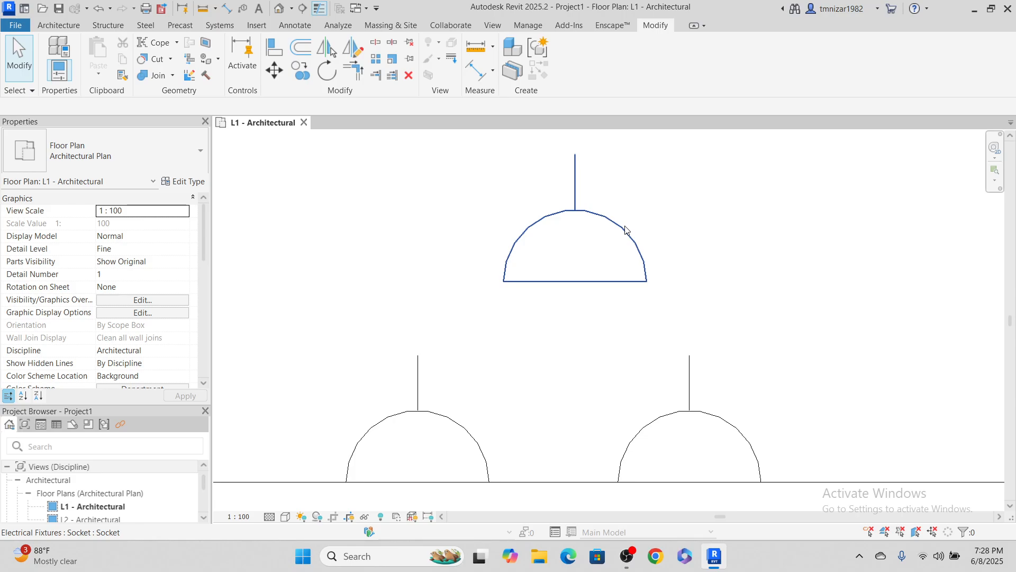
Delete the freestanding socket from the L1 plan, keeping the two wall-hosted sockets.
{"action": "left_click", "coordinate": [625, 230]}
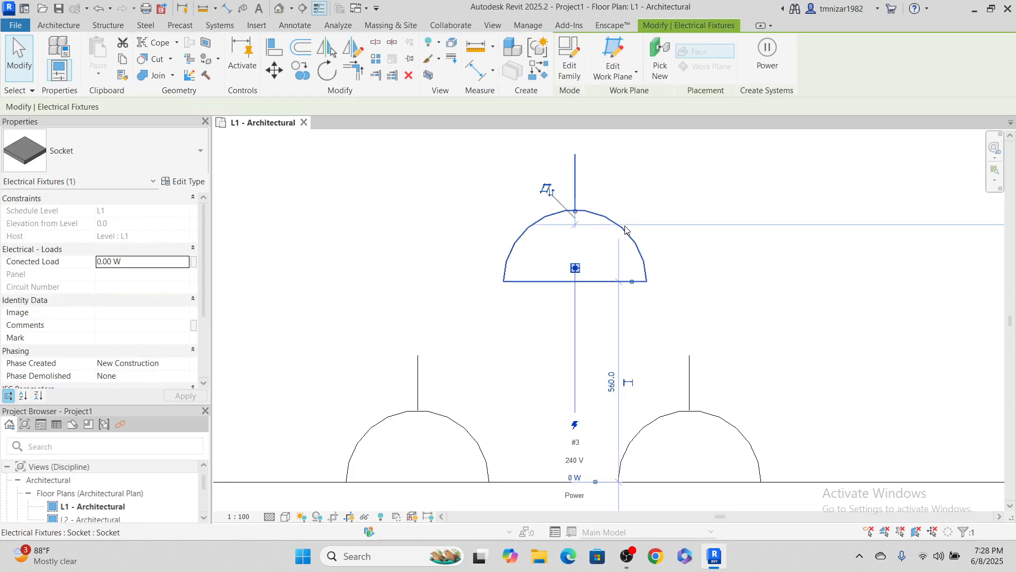
{"action": "left_click", "coordinate": [748, 318]}
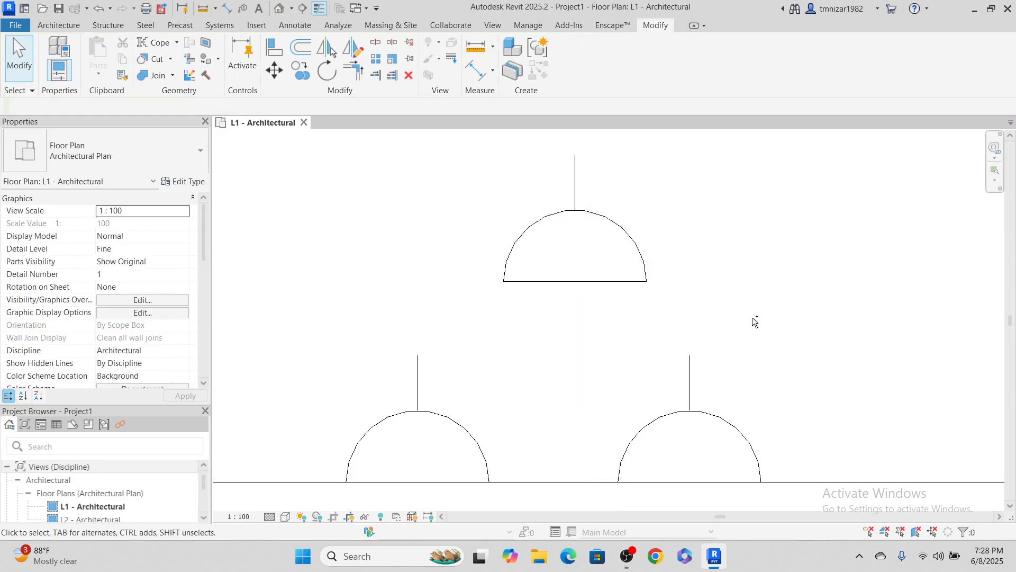
{"action": "left_click", "coordinate": [623, 228]}
{"action": "key", "text": "Delete"}
Draw a Building Section line parallel to the wall on the sockets' side, spanning past both sockets, with offset 0.0.
{"action": "middle_click_drag", "start_coordinate": [448, 335], "coordinate": [500, 239]}
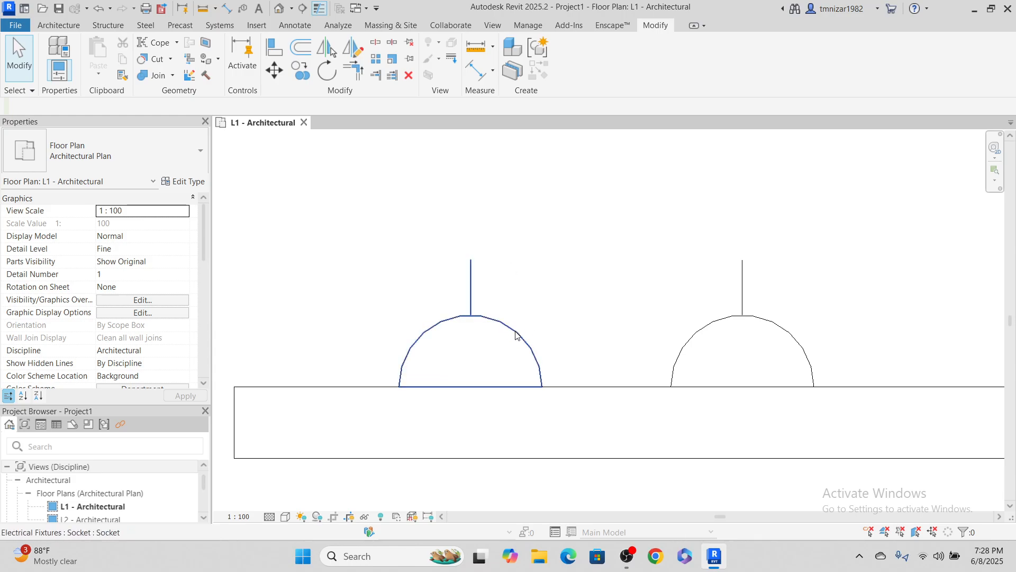
{"action": "scroll", "coordinate": [515, 334], "scroll_direction": "down", "scroll_amount": 6}
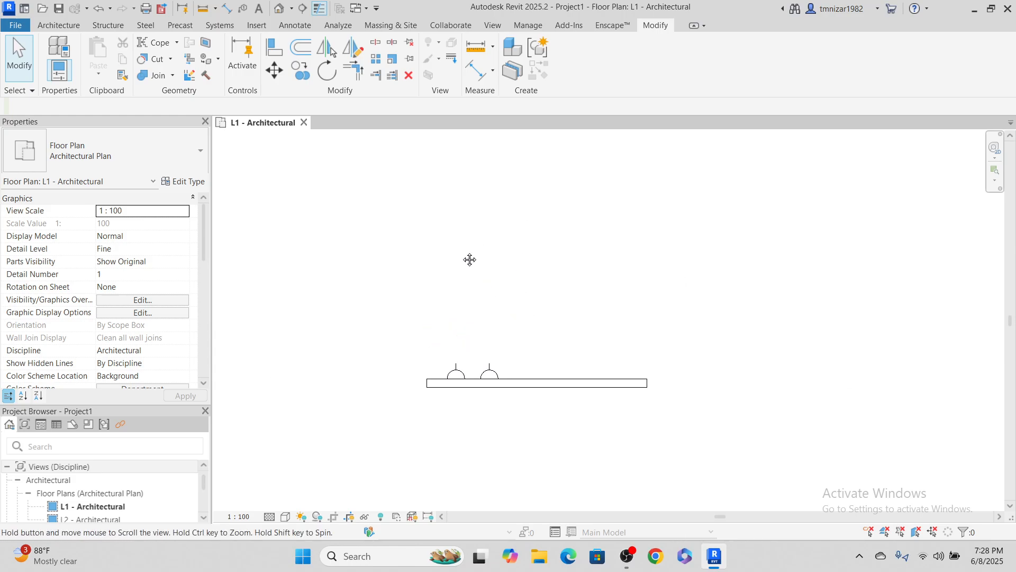
{"action": "left_click", "coordinate": [302, 7]}
{"action": "scroll", "coordinate": [417, 404], "scroll_direction": "up", "scroll_amount": 3}
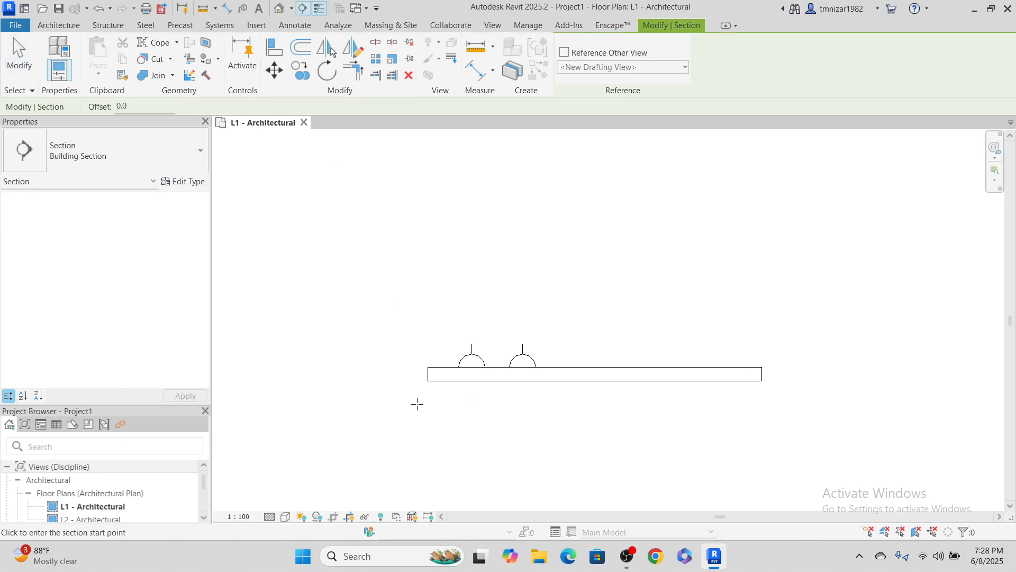
{"action": "left_click", "coordinate": [377, 324]}
{"action": "left_click", "coordinate": [775, 323]}
{"action": "left_click", "coordinate": [499, 438]}
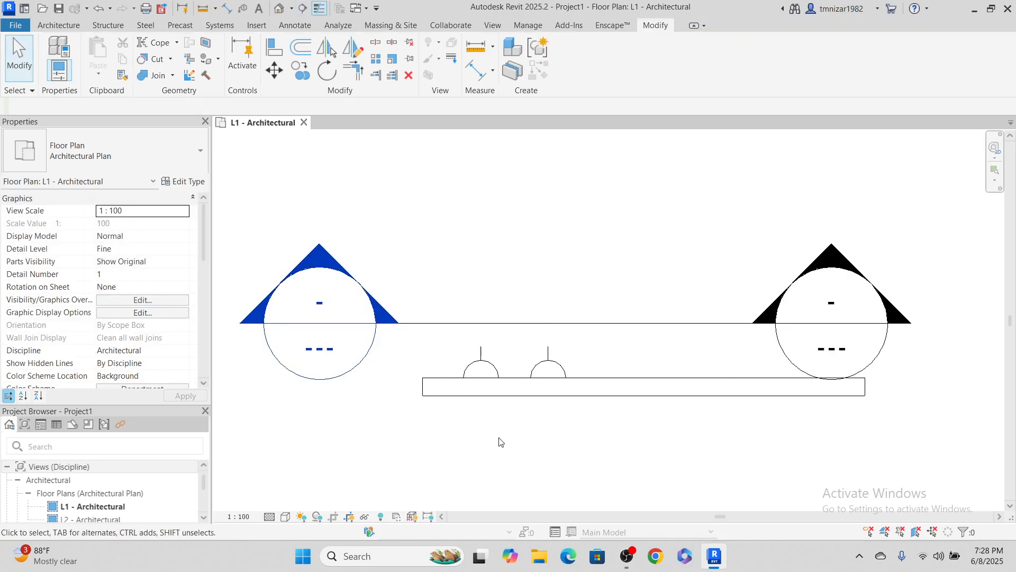
Flip the building section to face the wall and reduce its view depth to just beyond the wall.
{"action": "left_click", "coordinate": [602, 329]}
{"action": "scroll", "coordinate": [476, 413], "scroll_direction": "down", "scroll_amount": 2}
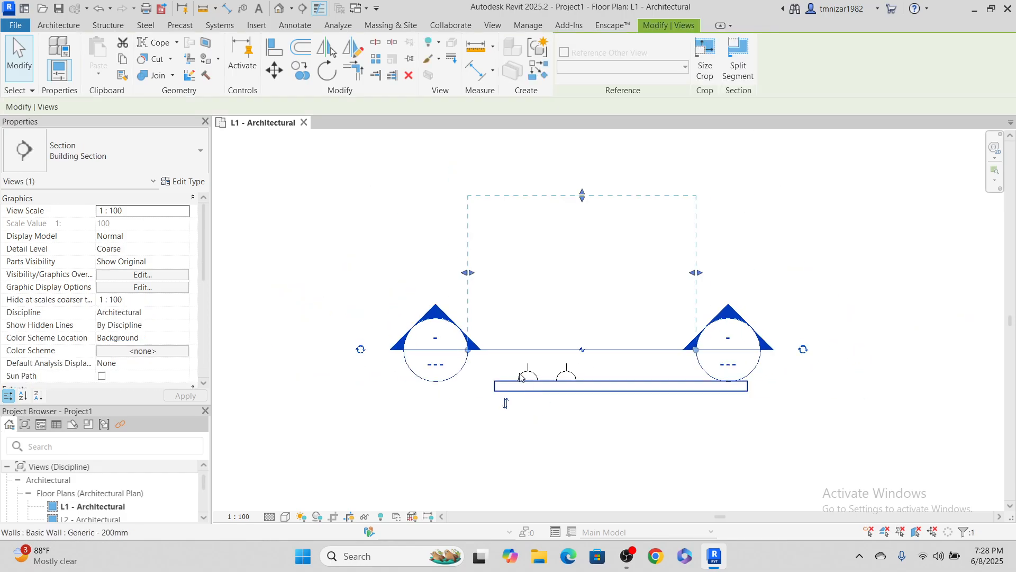
{"action": "left_click", "coordinate": [506, 404]}
{"action": "scroll", "coordinate": [587, 447], "scroll_direction": "down", "scroll_amount": 2}
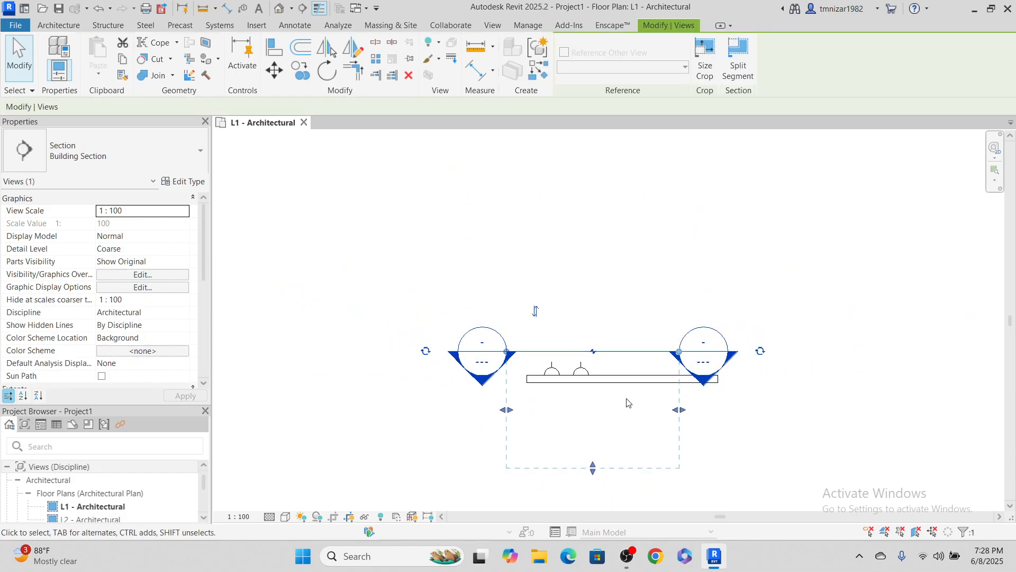
{"action": "left_click_drag", "start_coordinate": [571, 439], "coordinate": [570, 390]}
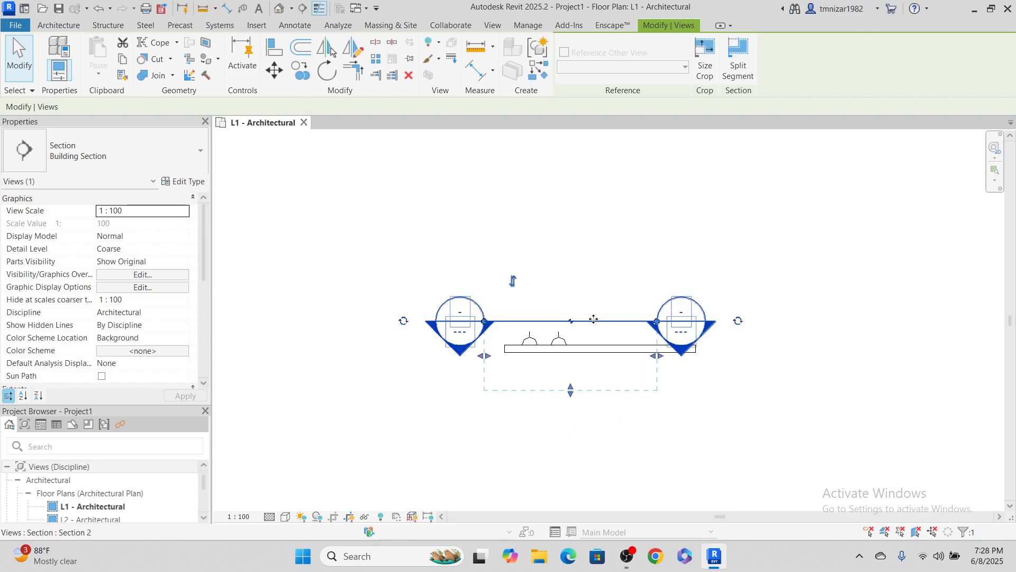
Open the building section's view and examine how the two wall-hosted sockets appear on the wall face.
{"action": "right_click", "coordinate": [595, 319]}
{"action": "left_click", "coordinate": [646, 235]}
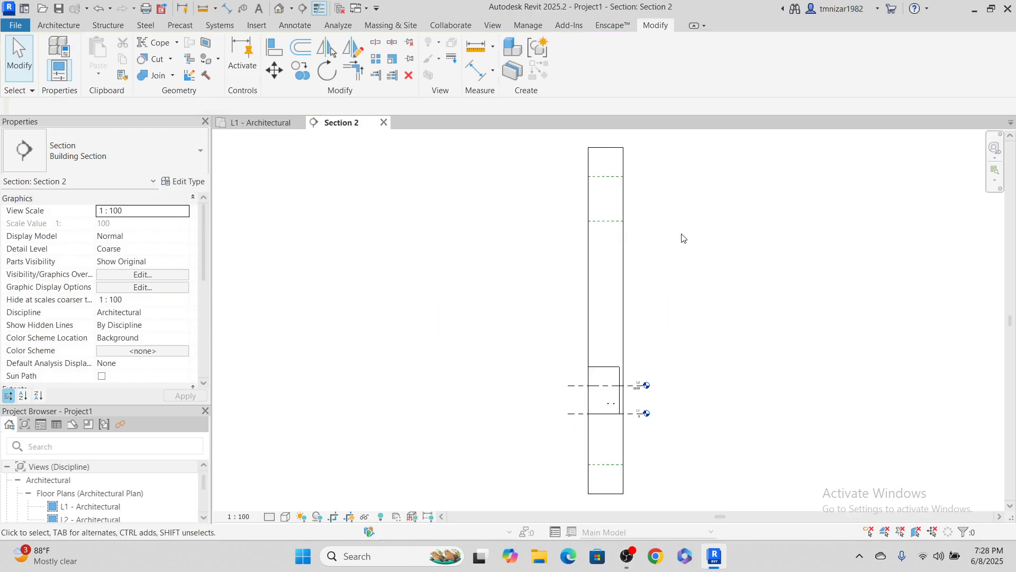
{"action": "scroll", "coordinate": [609, 412], "scroll_direction": "up", "scroll_amount": 6}
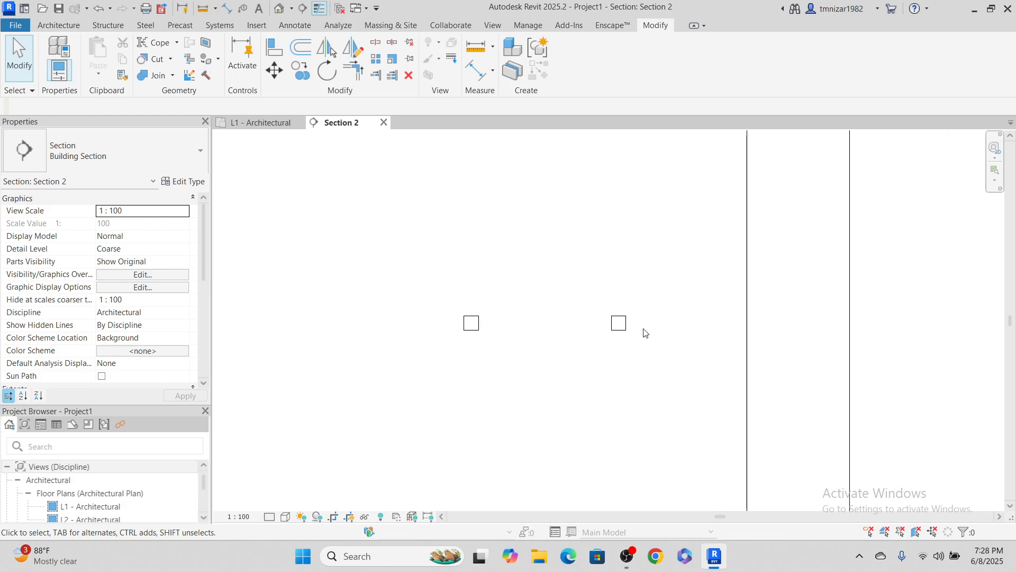
Open the family of the socket nearest the wall end, review its box extrusion's visibility settings, and close the family.
{"action": "left_click", "coordinate": [595, 318]}
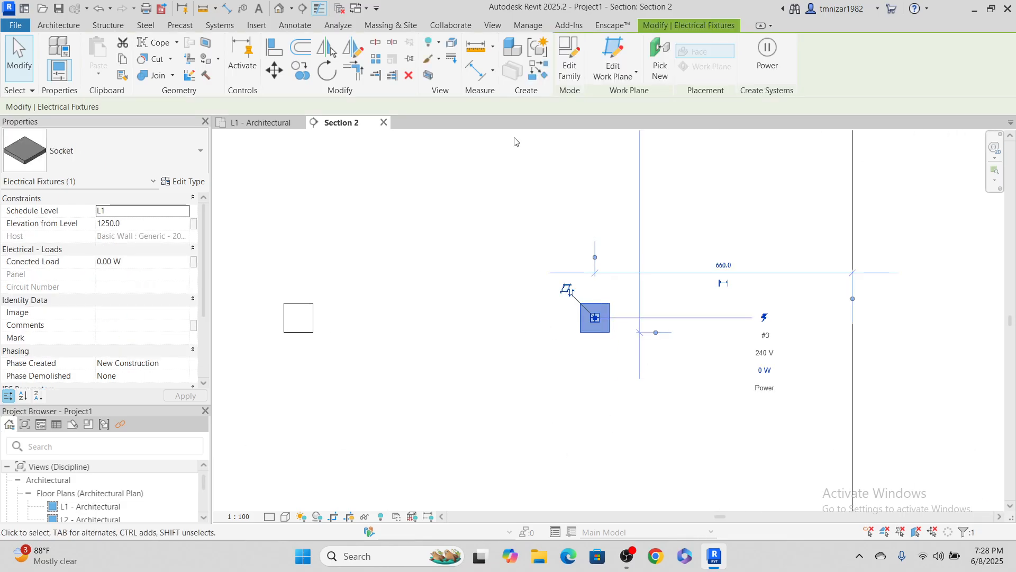
{"action": "left_click", "coordinate": [570, 58]}
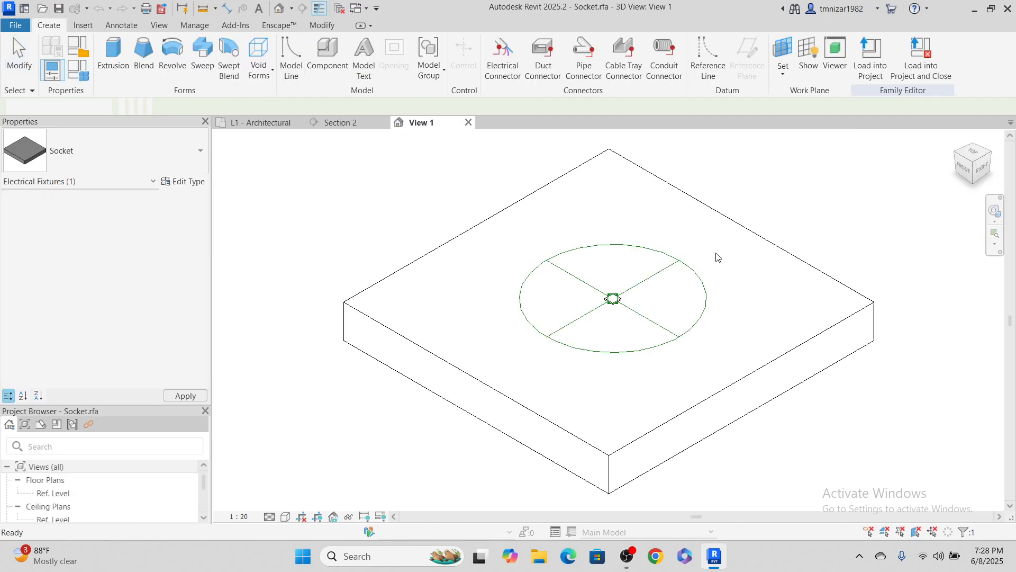
{"action": "scroll", "coordinate": [594, 321], "scroll_direction": "up", "scroll_amount": 3}
{"action": "left_click", "coordinate": [587, 309]}
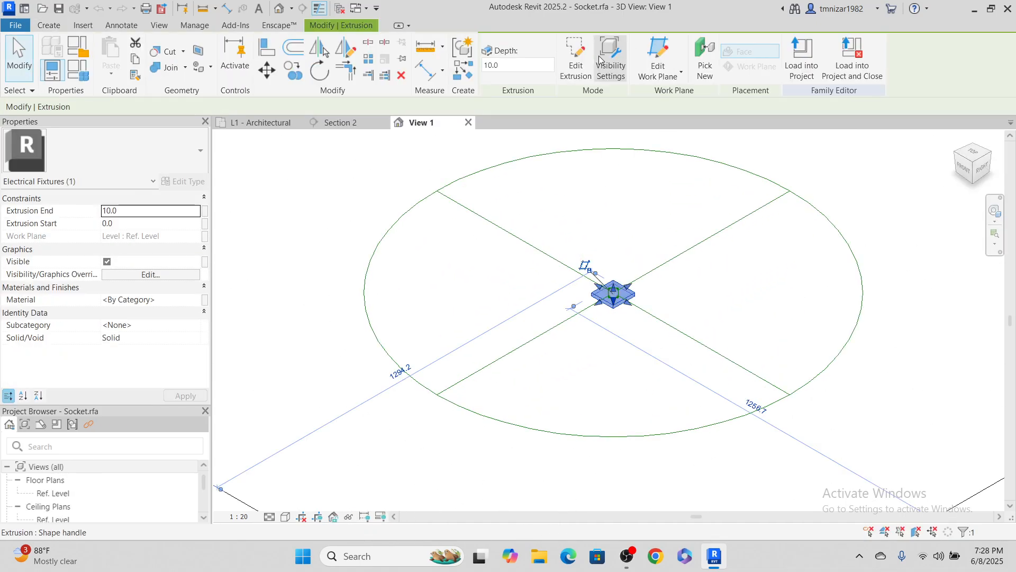
{"action": "left_click", "coordinate": [608, 70]}
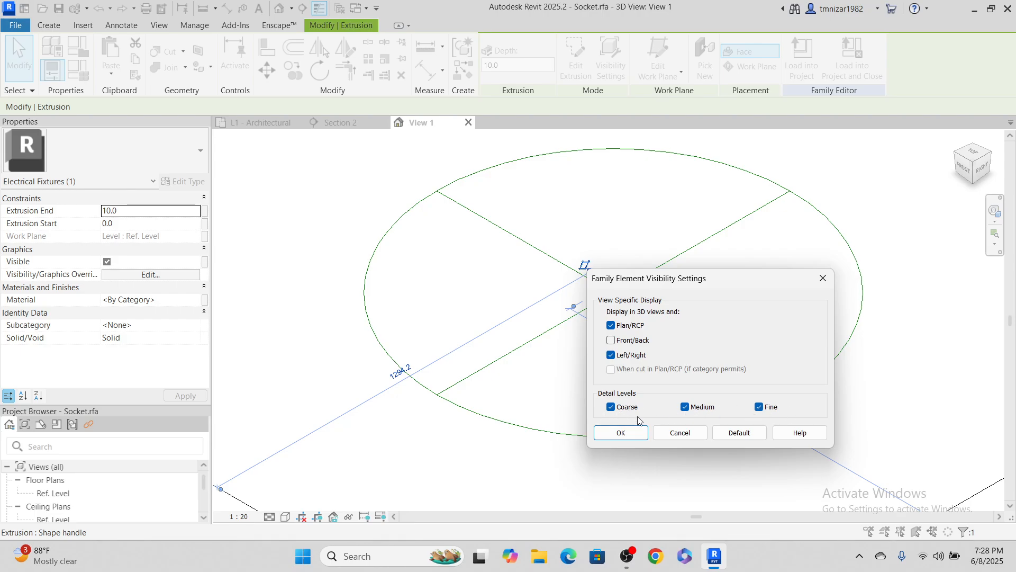
{"action": "left_click", "coordinate": [620, 432]}
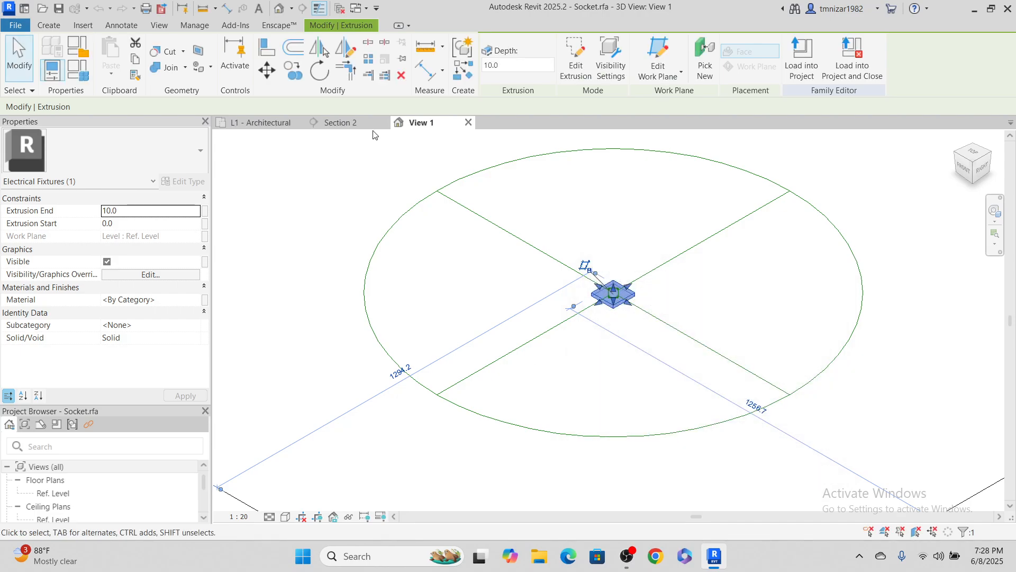
{"action": "left_click", "coordinate": [468, 123]}
{"action": "left_click", "coordinate": [539, 278]}
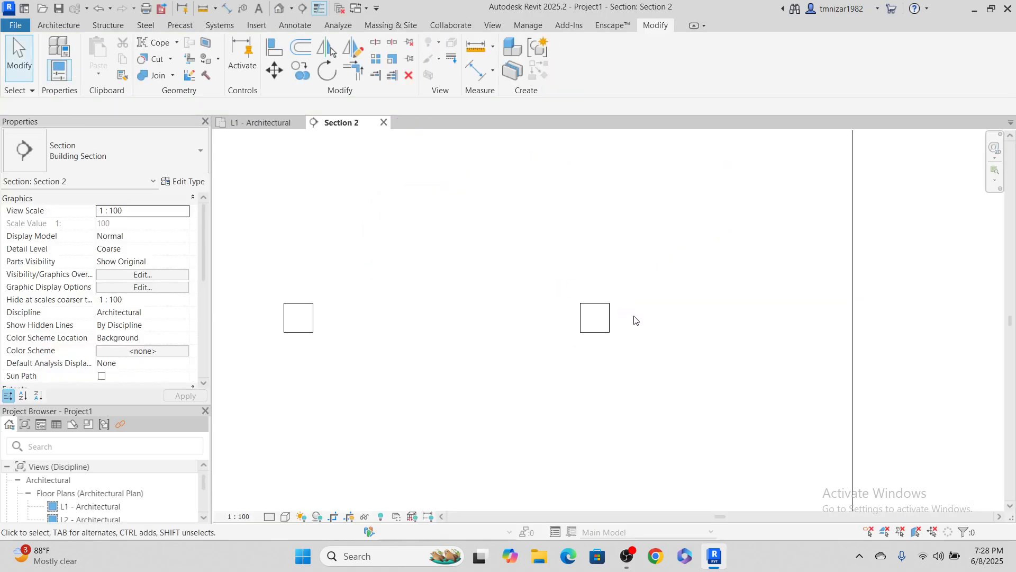
Delete the building section from the L1 plan, accepting the removal of its view.
{"action": "left_click", "coordinate": [259, 122]}
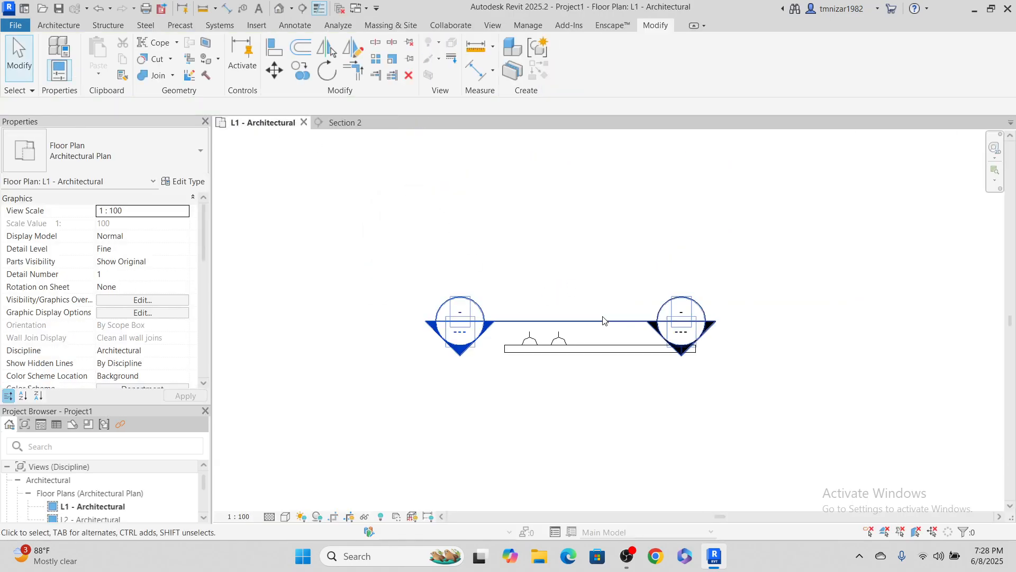
{"action": "left_click", "coordinate": [609, 317]}
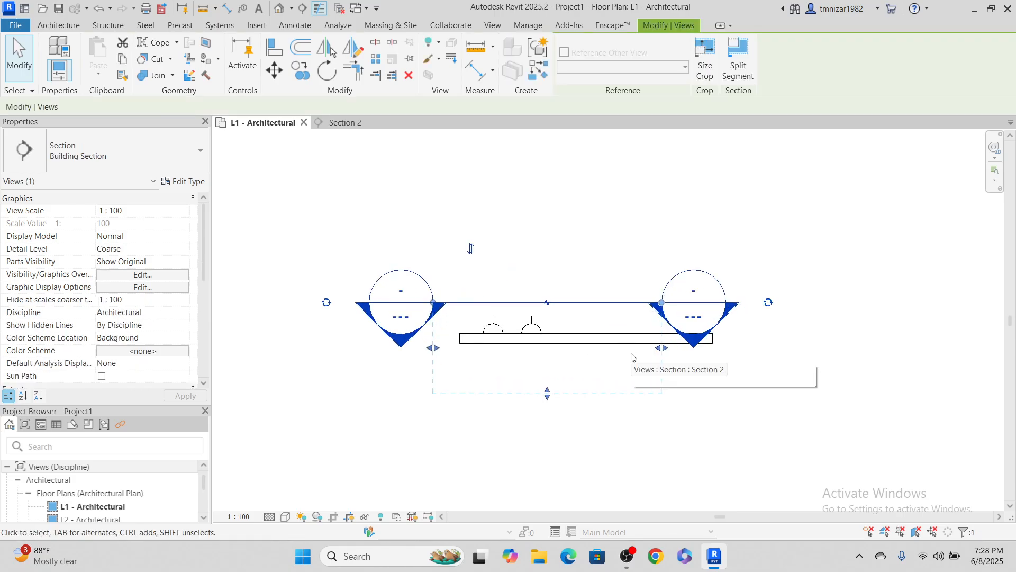
{"action": "key", "text": "Delete"}
{"action": "left_click", "coordinate": [556, 318]}
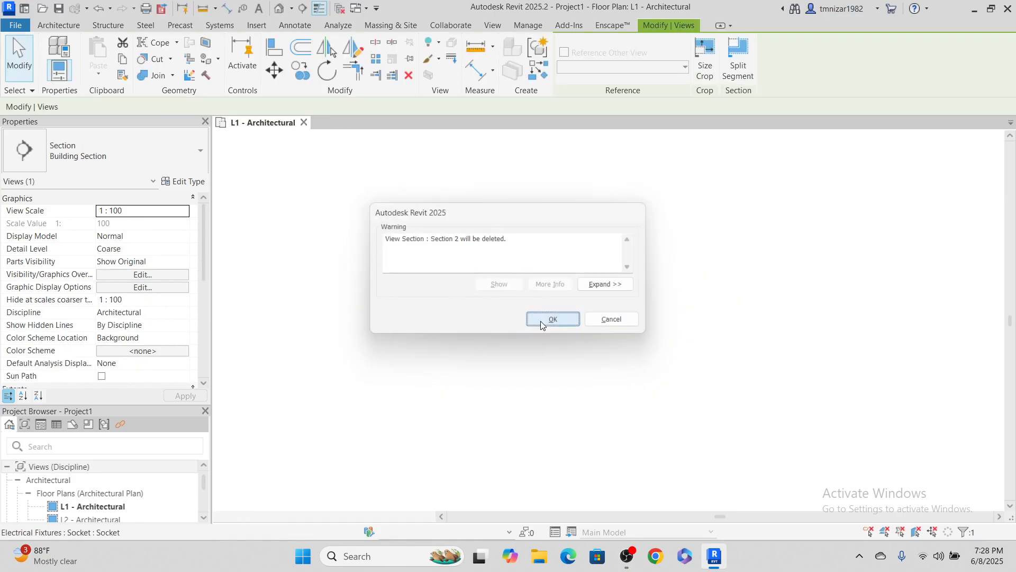
Try to place a similar socket at the wall using work-plane placement, and delete it.
{"action": "left_click", "coordinate": [532, 333]}
{"action": "middle_click_drag", "start_coordinate": [590, 343], "coordinate": [577, 352]}
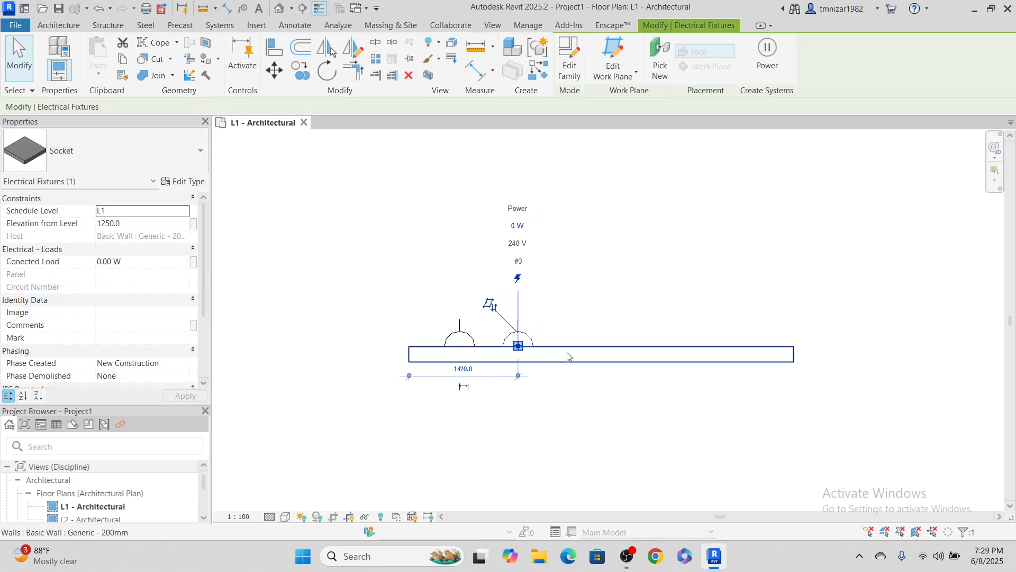
{"action": "key", "text": "c"}
{"action": "key", "text": "s"}
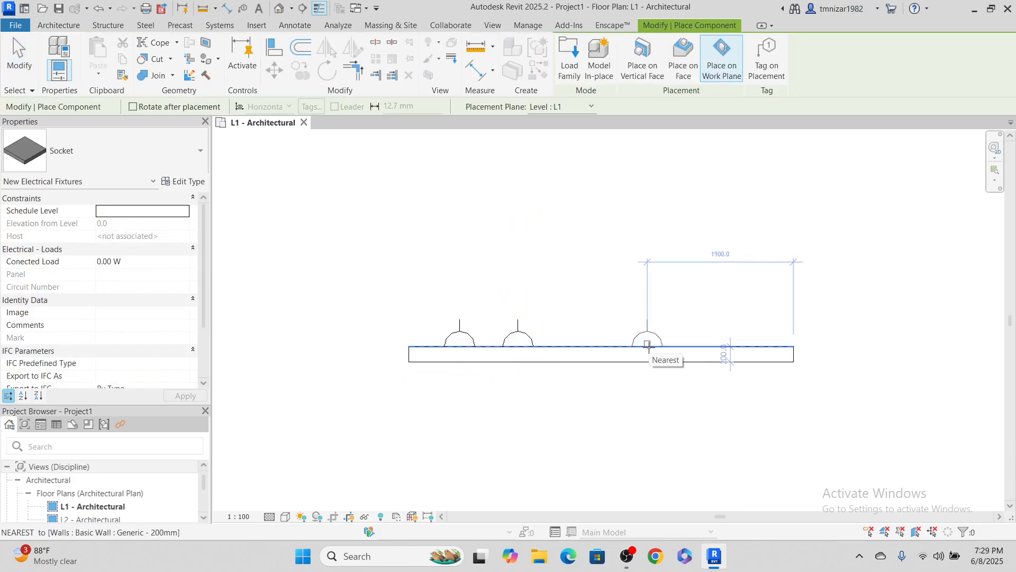
{"action": "scroll", "coordinate": [648, 345], "scroll_direction": "up", "scroll_amount": 3}
{"action": "left_click", "coordinate": [649, 345]}
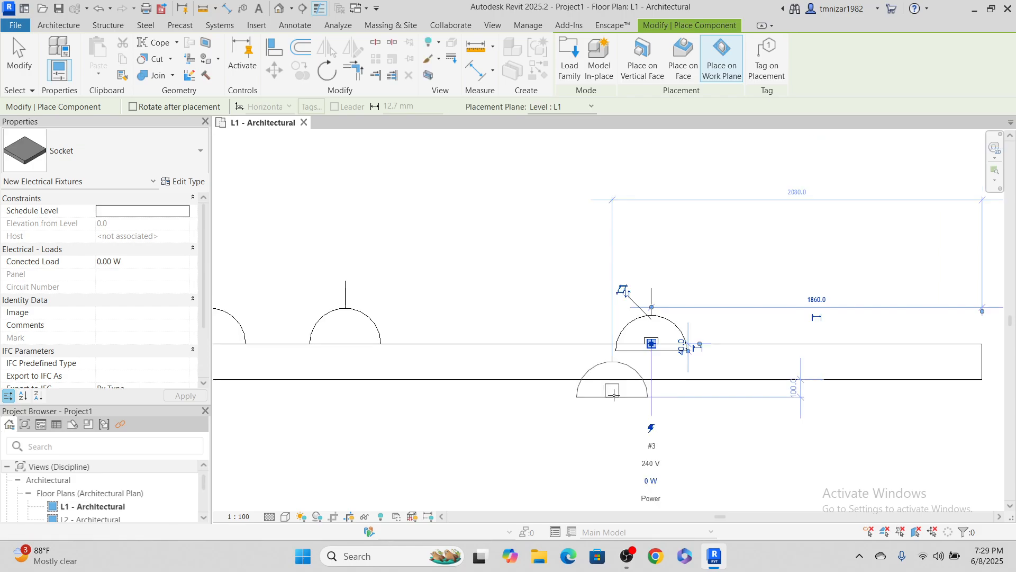
{"action": "scroll", "coordinate": [674, 321], "scroll_direction": "up", "scroll_amount": 2}
{"action": "key", "text": "Escape"}
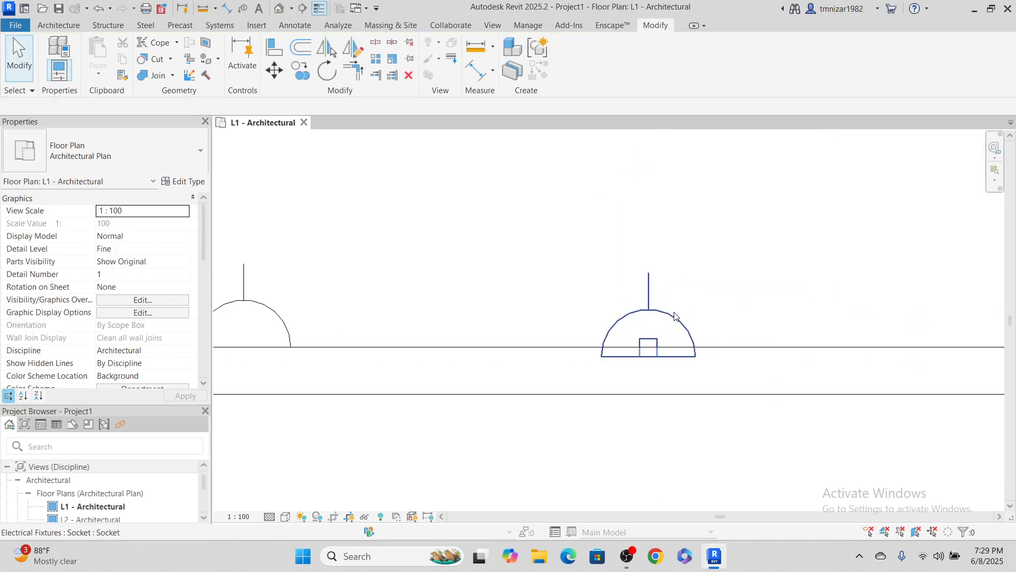
{"action": "left_click", "coordinate": [674, 313]}
{"action": "key", "text": "Delete"}
Place two more sockets along the wall with Create Similar, hosting them on its vertical face.
{"action": "middle_click_drag", "start_coordinate": [416, 288], "coordinate": [715, 304]}
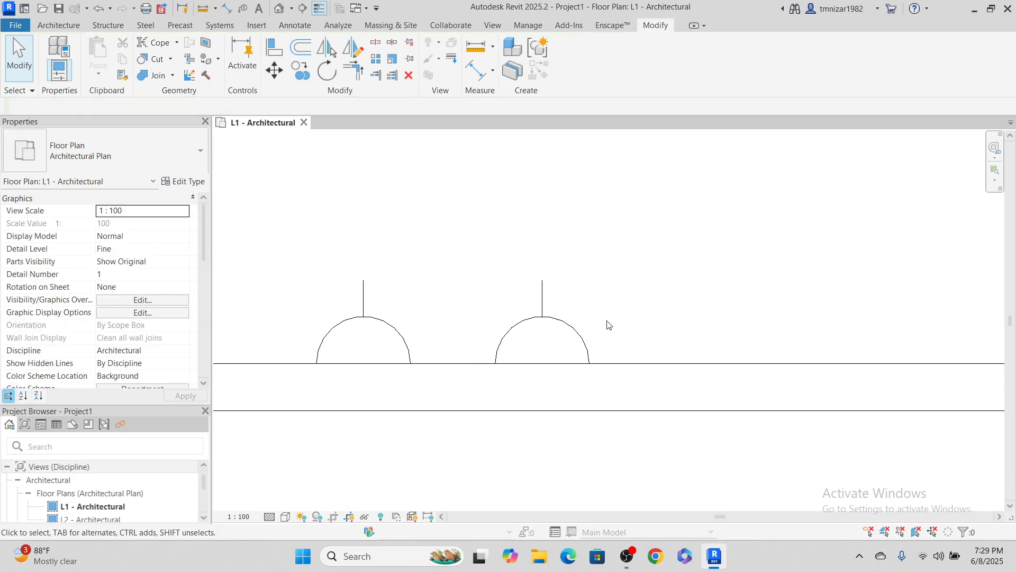
{"action": "left_click", "coordinate": [577, 330]}
{"action": "key", "text": "c"}
{"action": "key", "text": "s"}
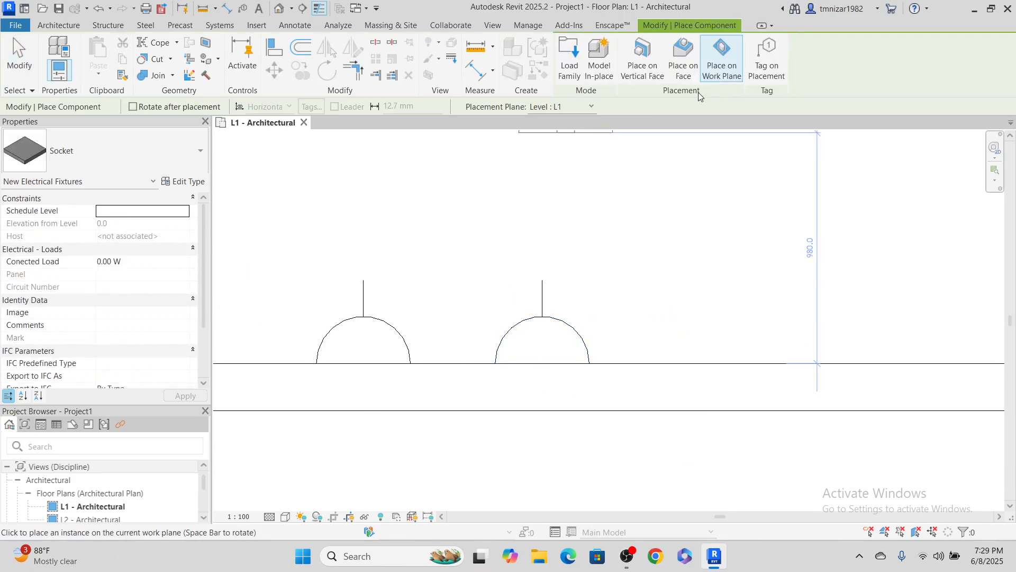
{"action": "left_click", "coordinate": [642, 59]}
{"action": "middle_click_drag", "start_coordinate": [722, 351], "coordinate": [598, 255]}
{"action": "left_click", "coordinate": [599, 256]}
{"action": "middle_click_drag", "start_coordinate": [845, 322], "coordinate": [515, 380]}
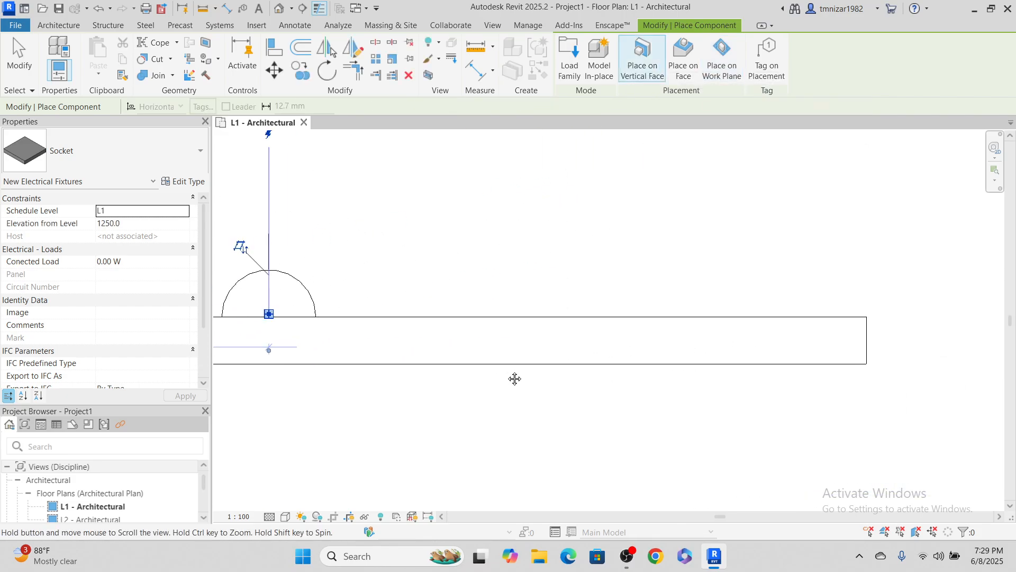
{"action": "left_click", "coordinate": [696, 313]}
{"action": "scroll", "coordinate": [781, 345], "scroll_direction": "down", "scroll_amount": 2}
{"action": "scroll", "coordinate": [781, 345], "scroll_direction": "down", "scroll_amount": 2}
{"action": "key", "text": "Escape"}
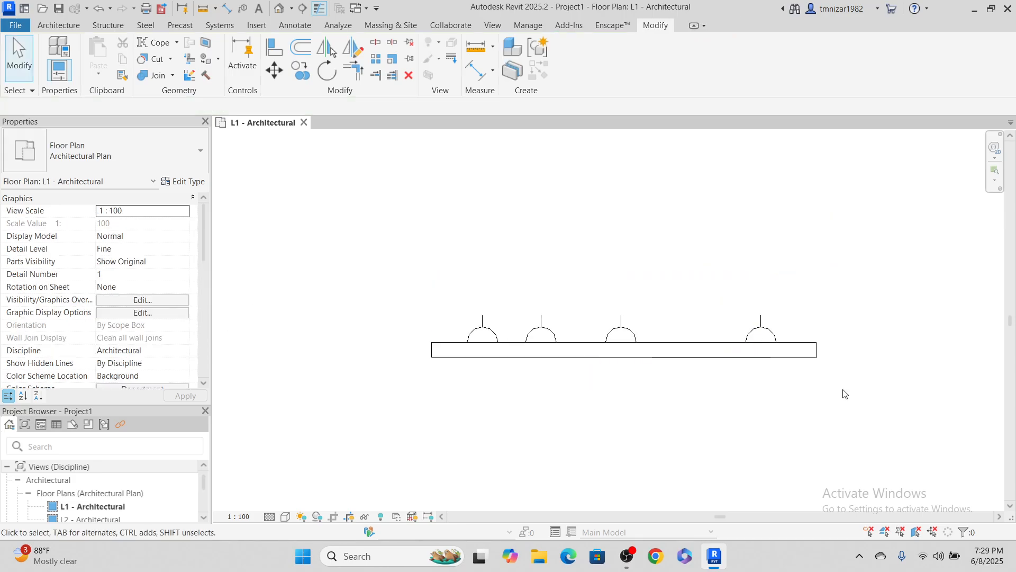
Create a power circuit for all four wall sockets and convert it to arc wiring.
{"action": "left_click_drag", "start_coordinate": [438, 279], "coordinate": [803, 389]}
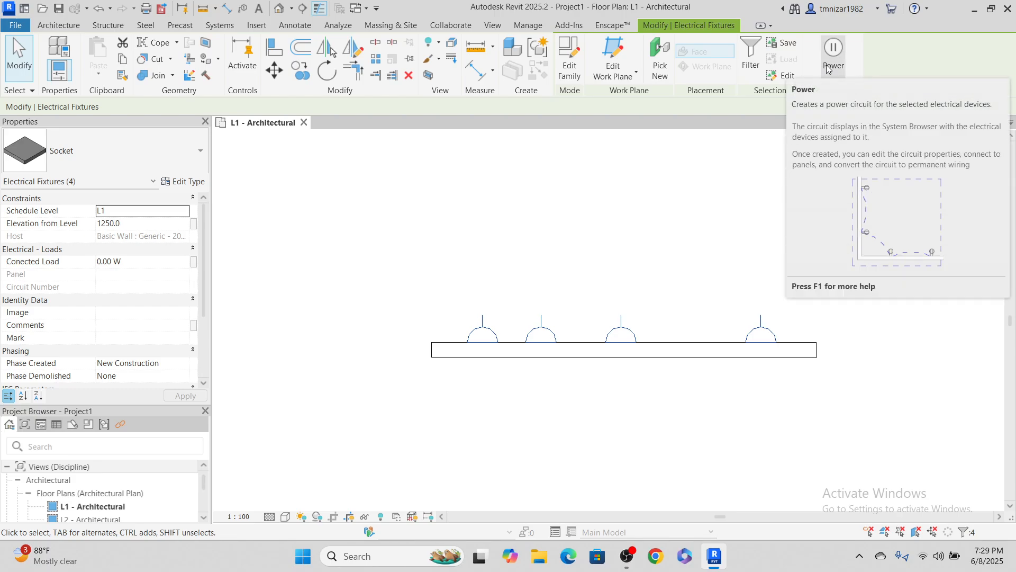
{"action": "left_click", "coordinate": [830, 64]}
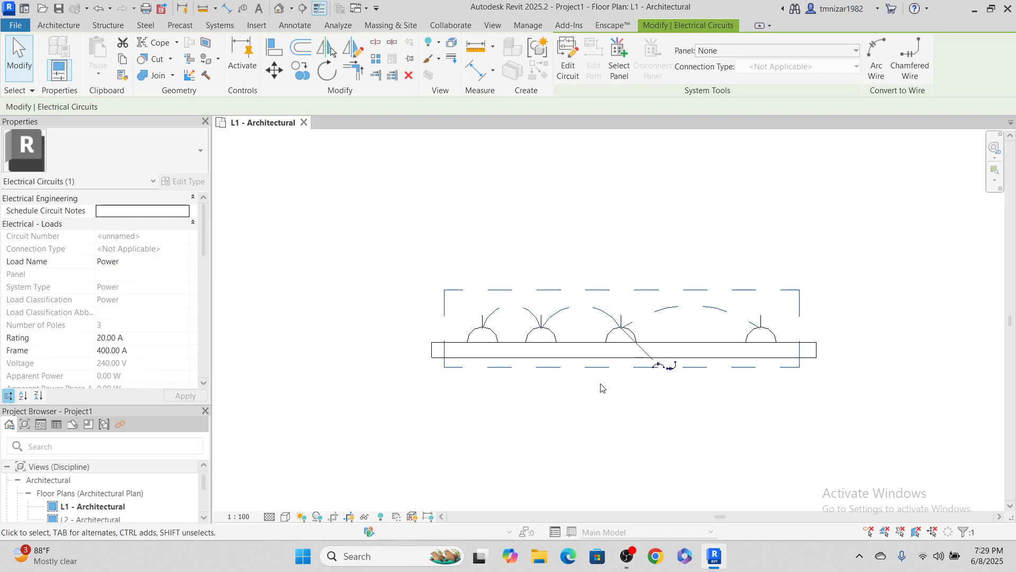
{"action": "left_click", "coordinate": [659, 365]}
{"action": "left_click", "coordinate": [607, 419]}
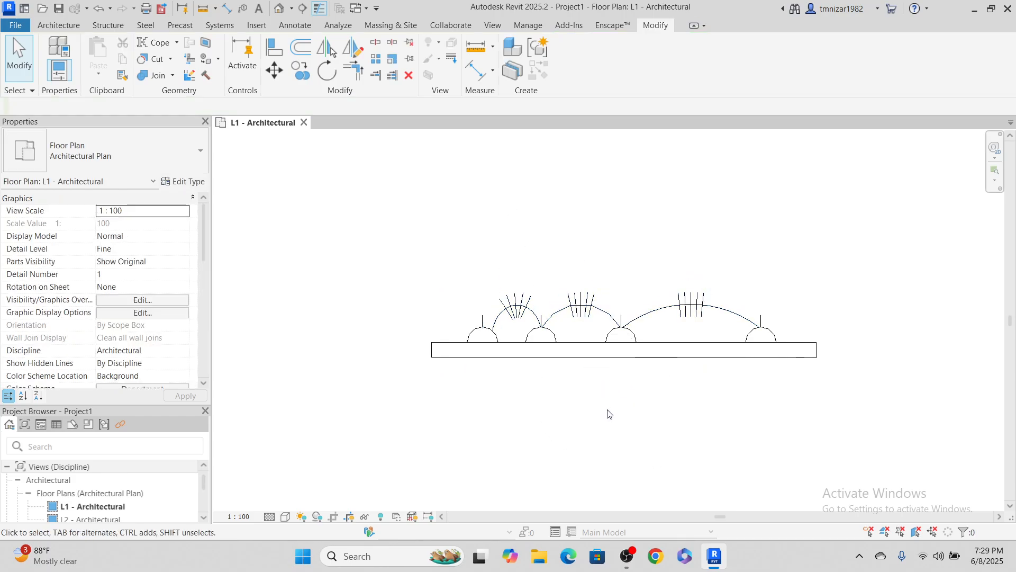
Examine the arc wires, their tick marks and their connections to the four sockets in the plan.
{"action": "scroll", "coordinate": [606, 391], "scroll_direction": "up", "scroll_amount": 5}
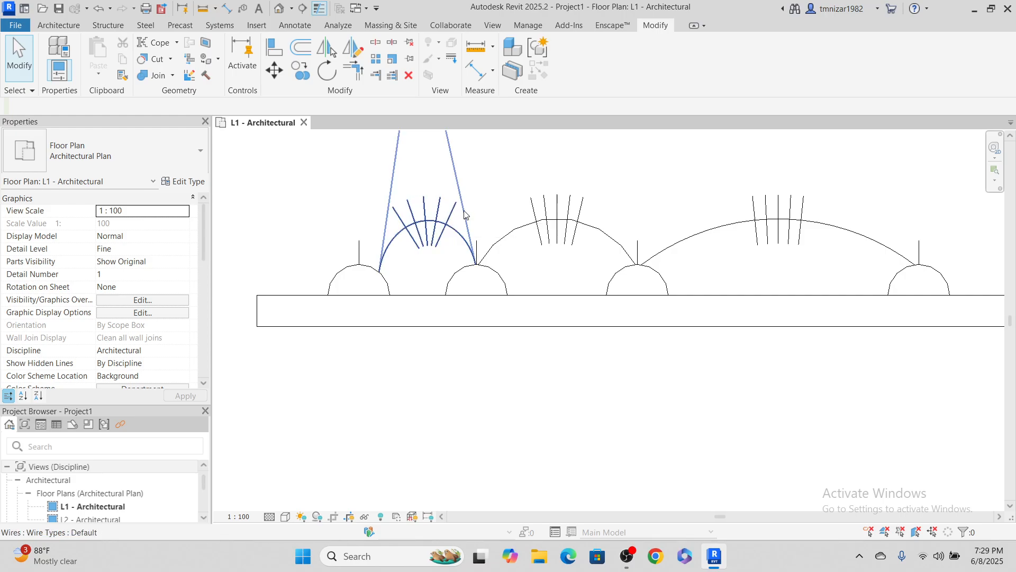
{"action": "scroll", "coordinate": [471, 424], "scroll_direction": "down", "scroll_amount": 3}
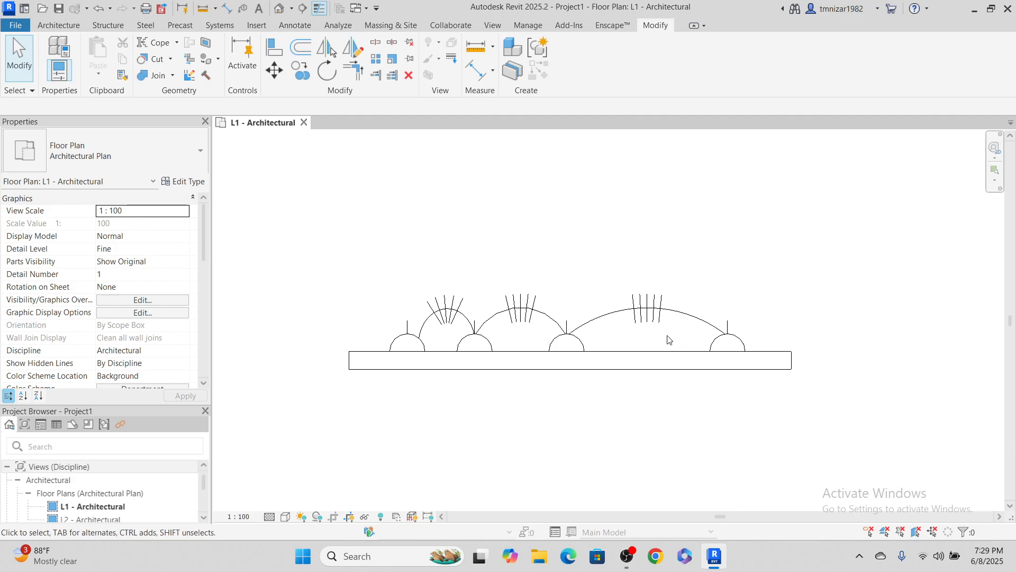
{"action": "scroll", "coordinate": [669, 340], "scroll_direction": "up", "scroll_amount": 3}
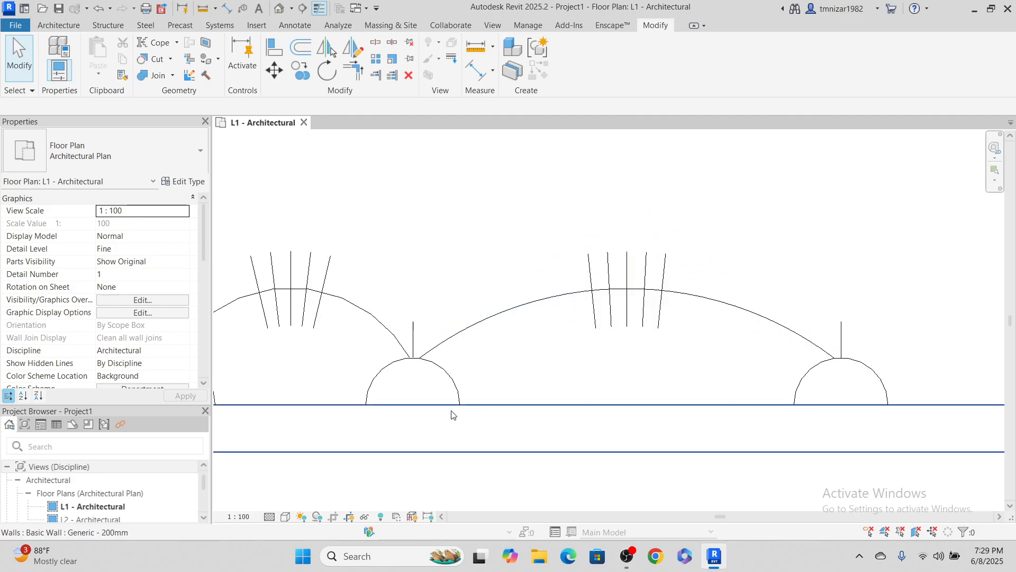
{"action": "left_click", "coordinate": [454, 379]}
{"action": "middle_click_drag", "start_coordinate": [521, 371], "coordinate": [769, 352]}
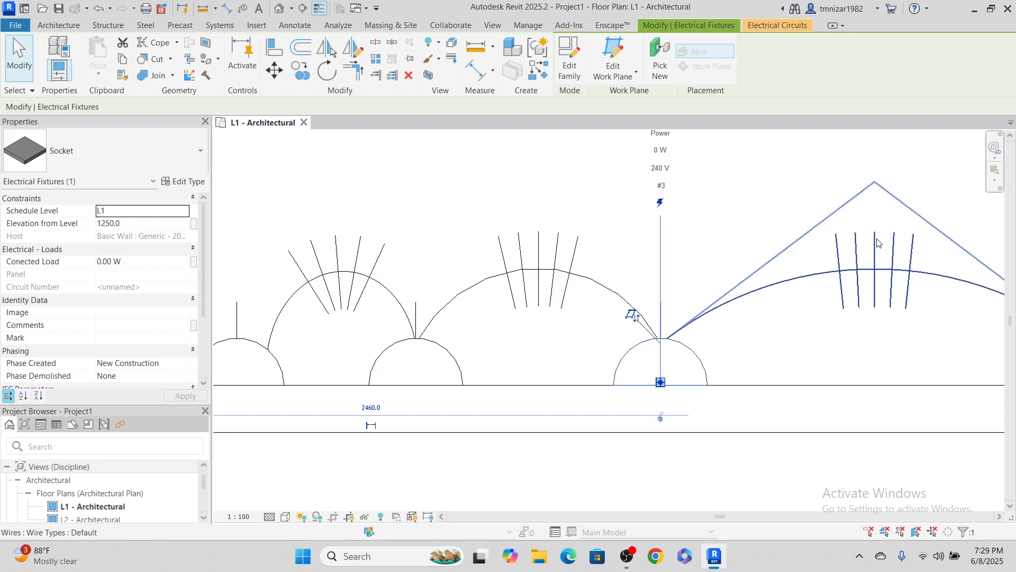
{"action": "middle_click_drag", "start_coordinate": [903, 333], "coordinate": [664, 338]}
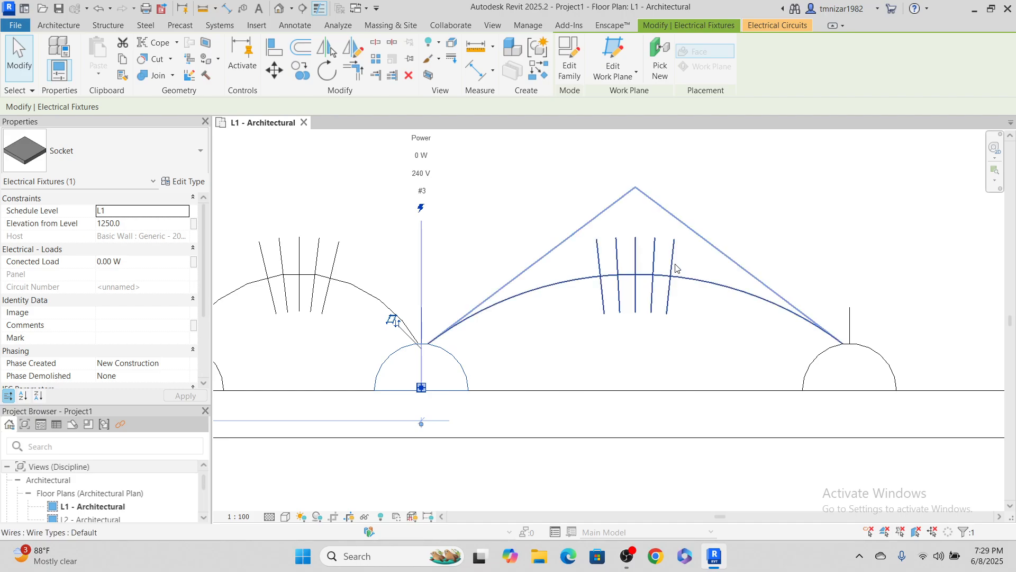
{"action": "middle_click_drag", "start_coordinate": [567, 377], "coordinate": [869, 325]}
{"action": "scroll", "coordinate": [865, 324], "scroll_direction": "down", "scroll_amount": 2}
{"action": "middle_click_drag", "start_coordinate": [631, 285], "coordinate": [674, 315]}
{"action": "scroll", "coordinate": [609, 322], "scroll_direction": "down", "scroll_amount": 1}
{"action": "scroll", "coordinate": [591, 325], "scroll_direction": "down", "scroll_amount": 1}
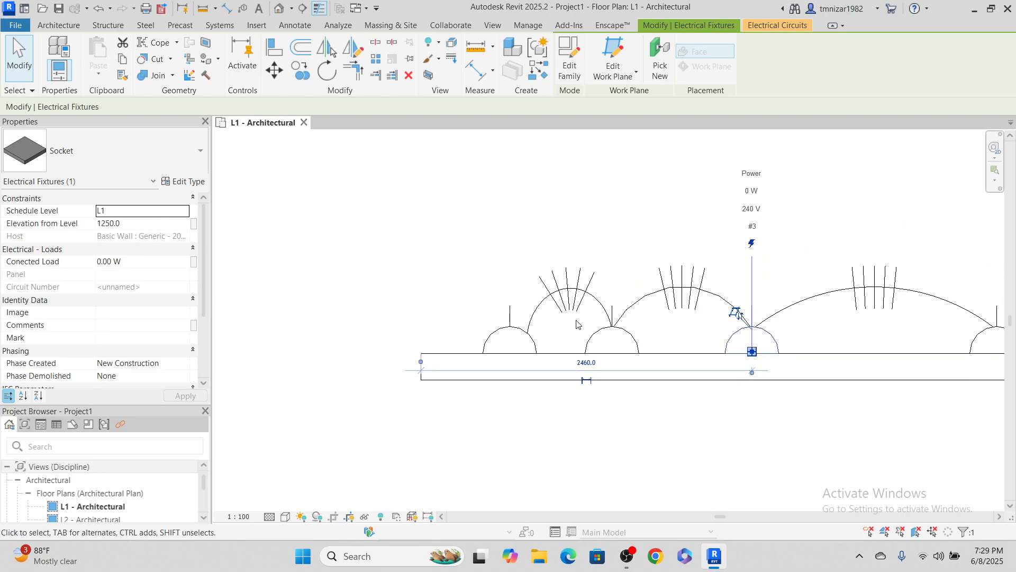
{"action": "key", "text": "Escape"}
Select the leftmost socket, review its instance properties, and display the electrical circuit it belongs to.
{"action": "left_click", "coordinate": [496, 336]}
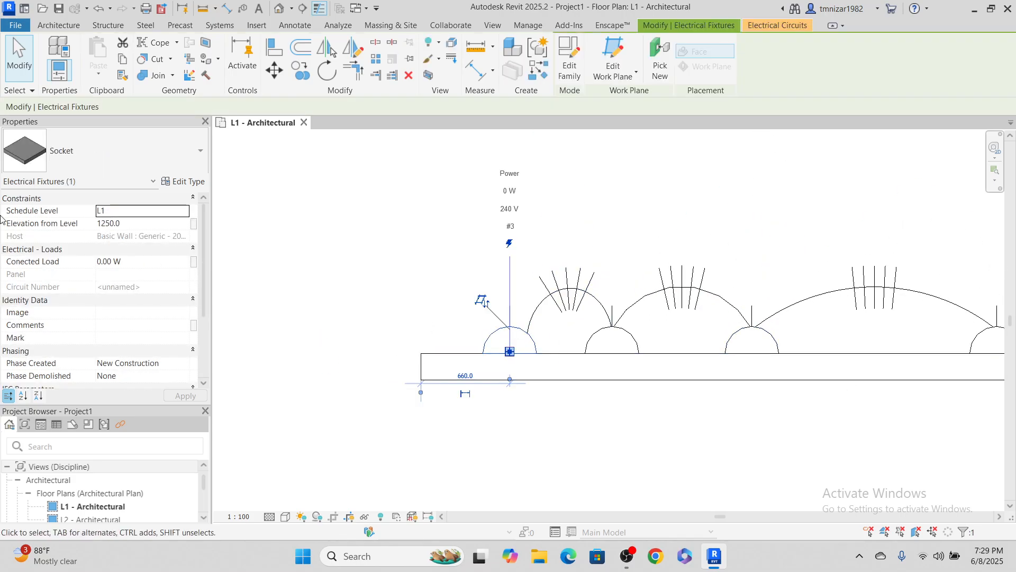
{"action": "scroll", "coordinate": [167, 285], "scroll_direction": "down", "scroll_amount": 3}
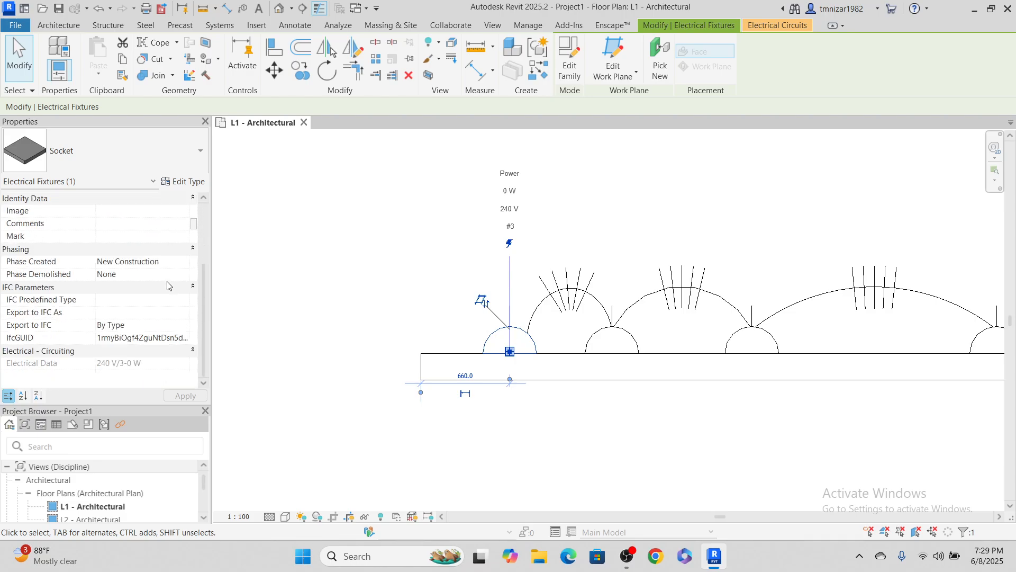
{"action": "scroll", "coordinate": [167, 286], "scroll_direction": "up", "scroll_amount": 3}
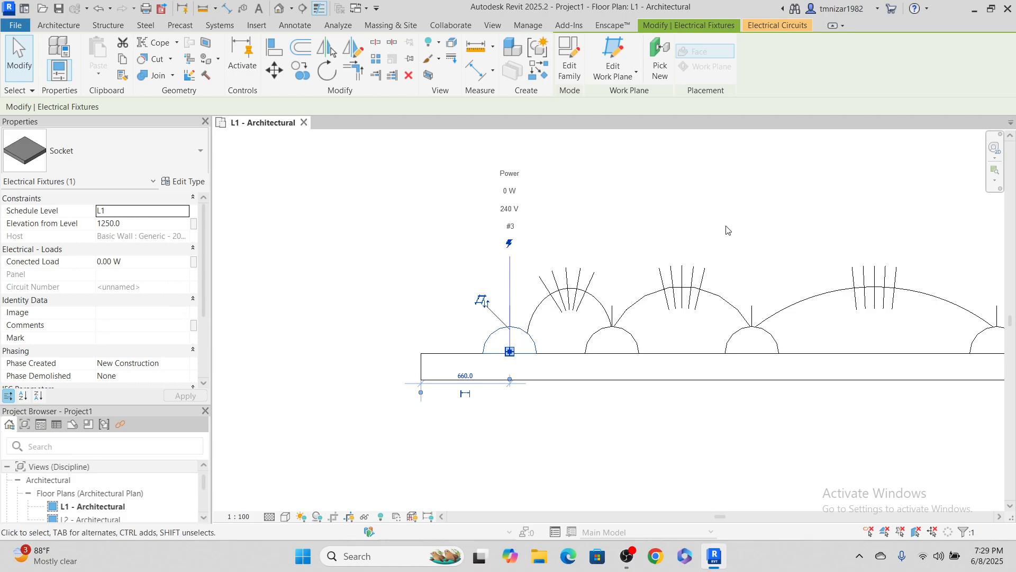
{"action": "middle_click_drag", "start_coordinate": [710, 243], "coordinate": [672, 272]}
{"action": "left_click", "coordinate": [788, 27]}
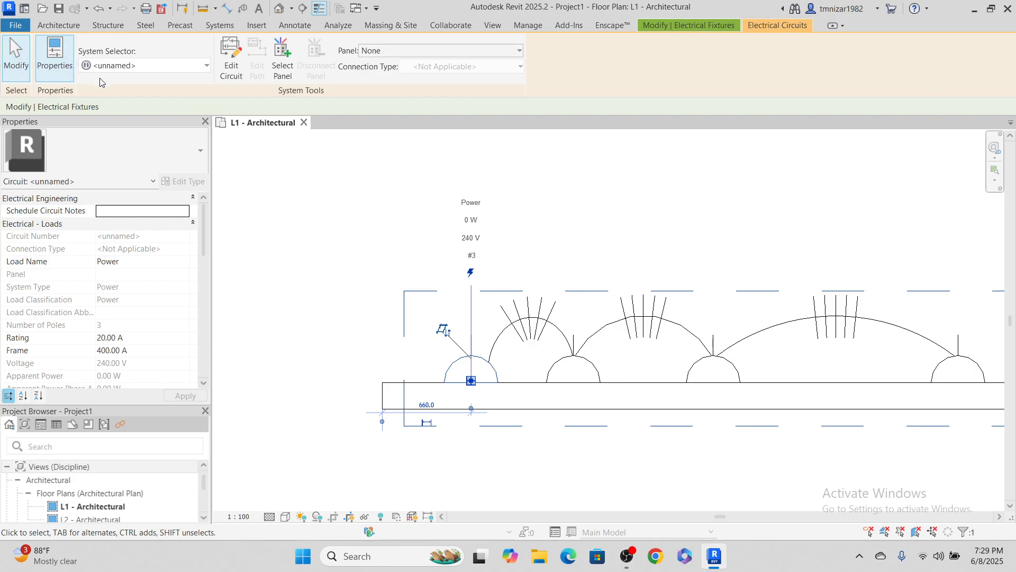
Clear the socket selection and open the project's electrical settings.
{"action": "scroll", "coordinate": [276, 257], "scroll_direction": "down", "scroll_amount": 3}
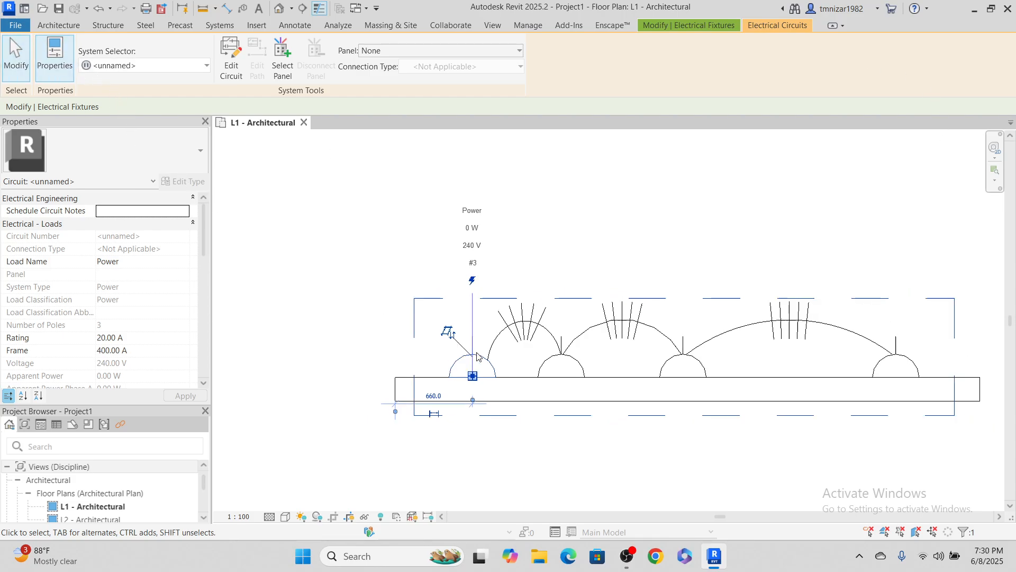
{"action": "key", "text": "Escape"}
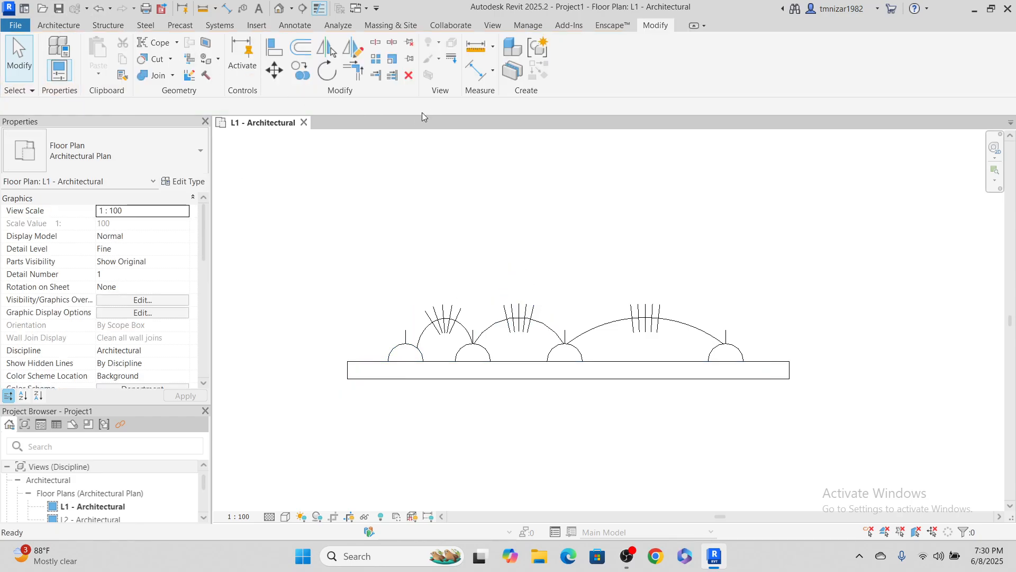
{"action": "left_click", "coordinate": [527, 30]}
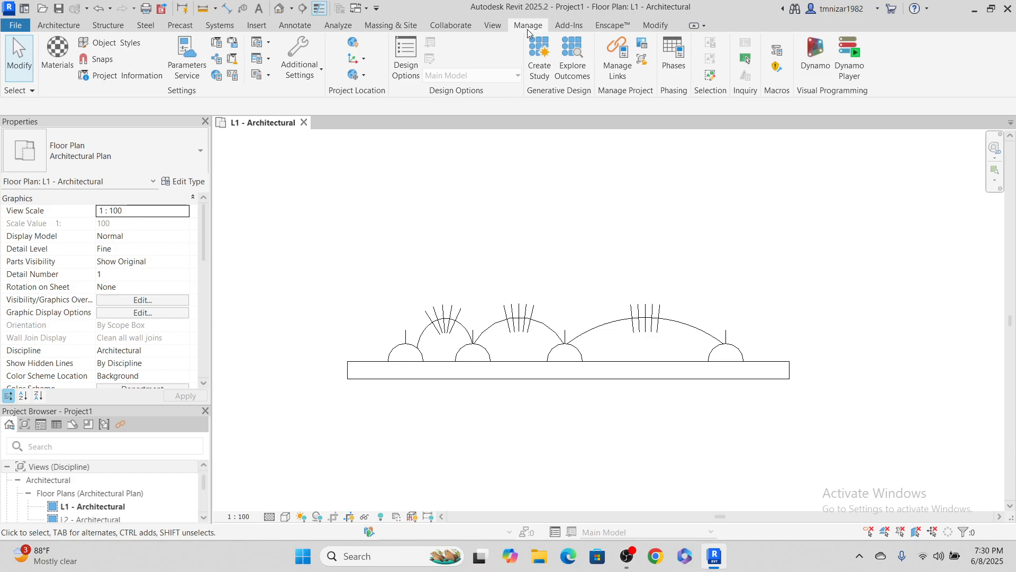
{"action": "left_click", "coordinate": [364, 60]}
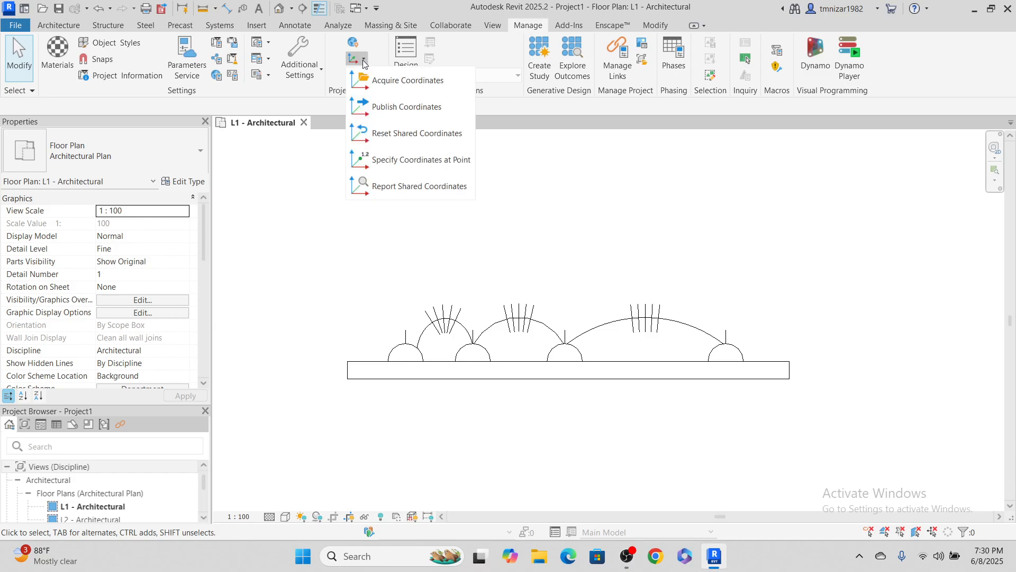
{"action": "left_click", "coordinate": [319, 65]}
{"action": "left_click", "coordinate": [315, 64]}
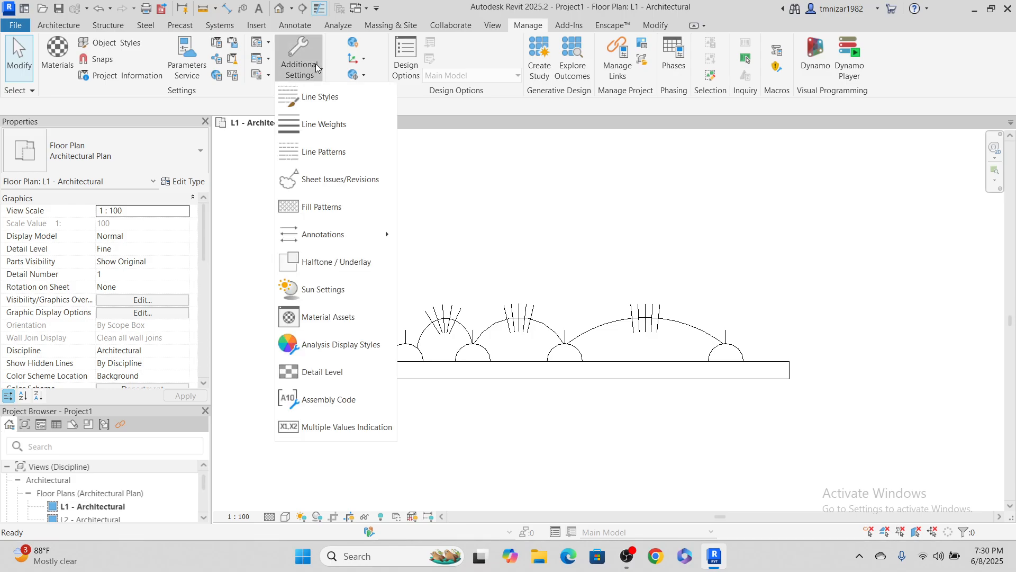
{"action": "left_click", "coordinate": [315, 63]}
{"action": "left_click", "coordinate": [259, 58]}
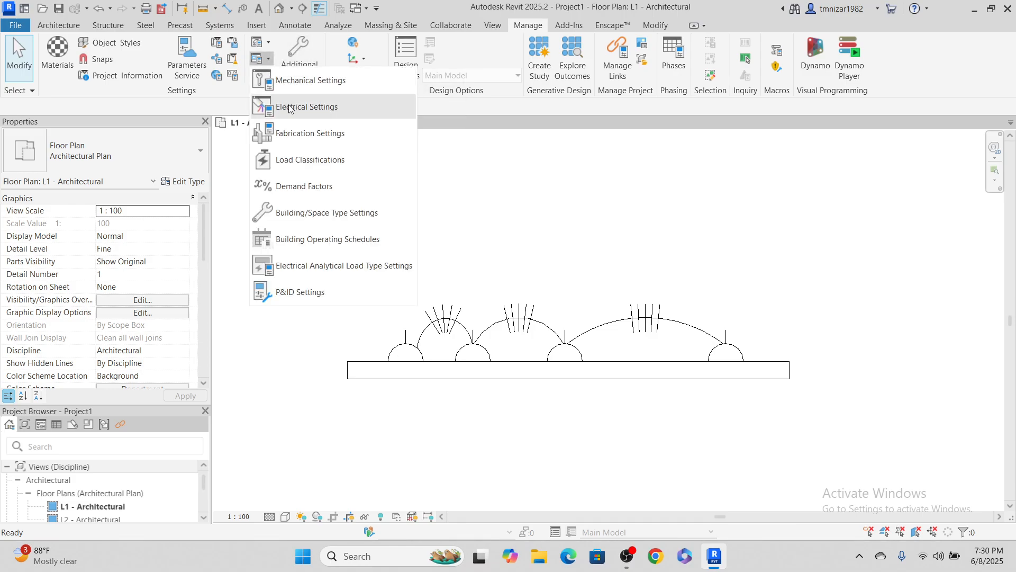
{"action": "left_click", "coordinate": [539, 211]}
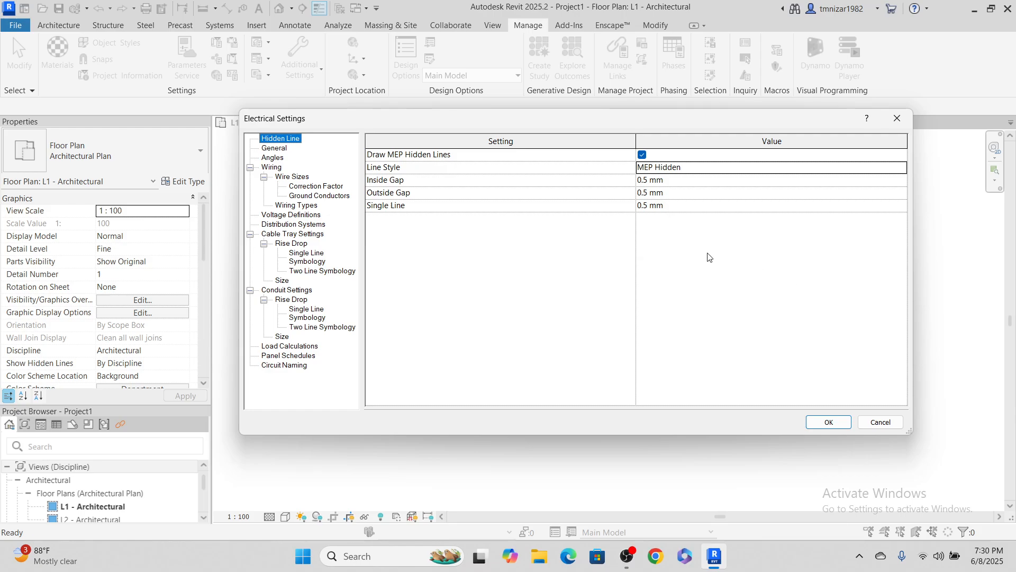
Review the general wiring settings in an enlarged dialog, including the options for multi-circuit home run arrows and home run arrow style.
{"action": "left_click", "coordinate": [272, 168]}
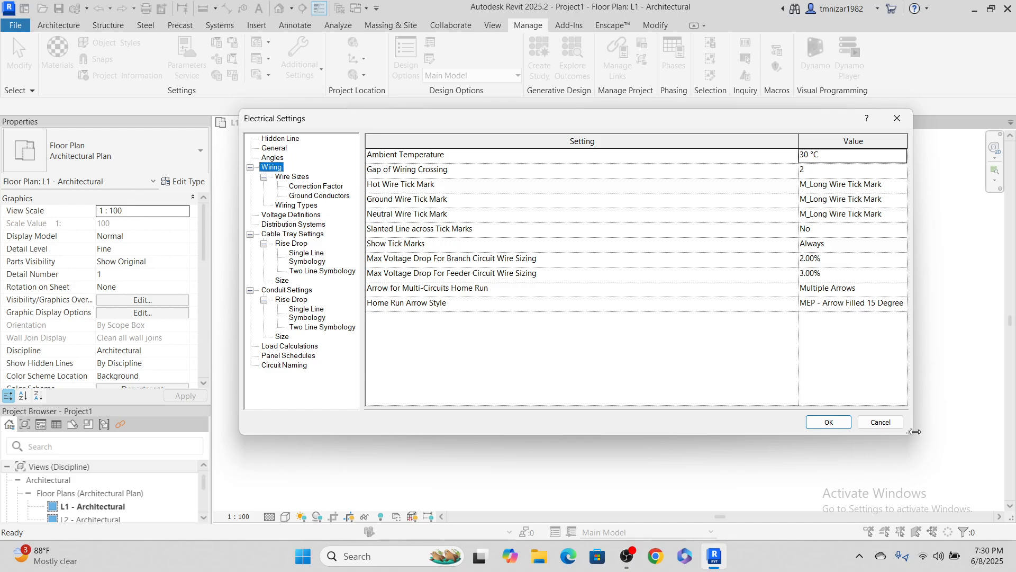
{"action": "left_click_drag", "start_coordinate": [911, 432], "coordinate": [962, 473]}
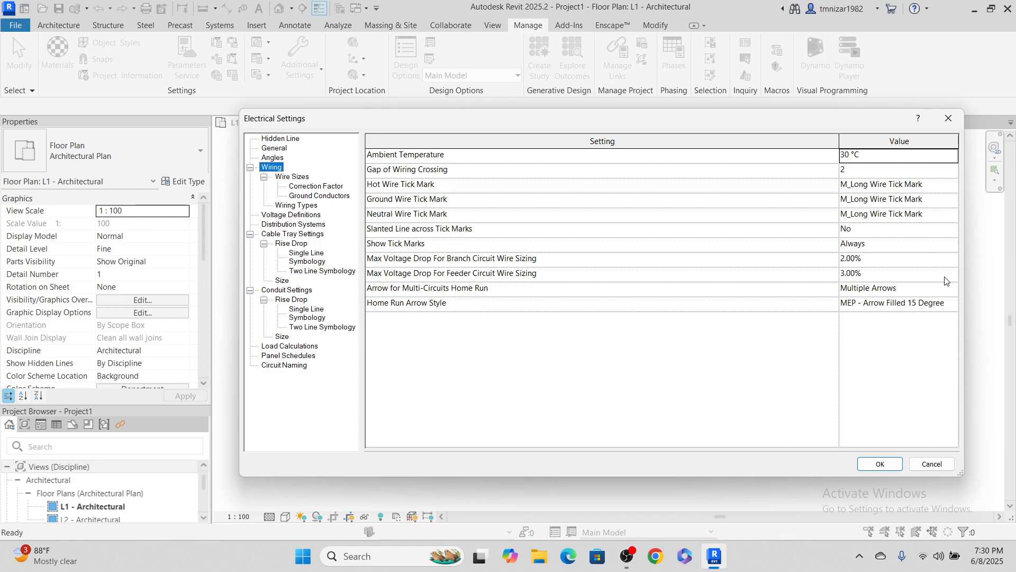
{"action": "left_click", "coordinate": [953, 292]}
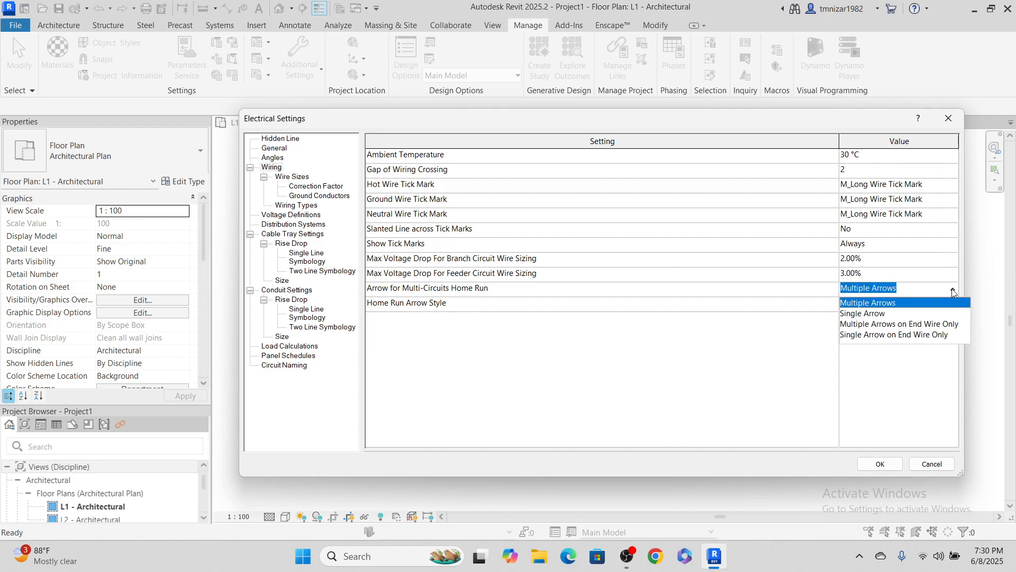
{"action": "left_click", "coordinate": [952, 288]}
{"action": "left_click", "coordinate": [956, 306]}
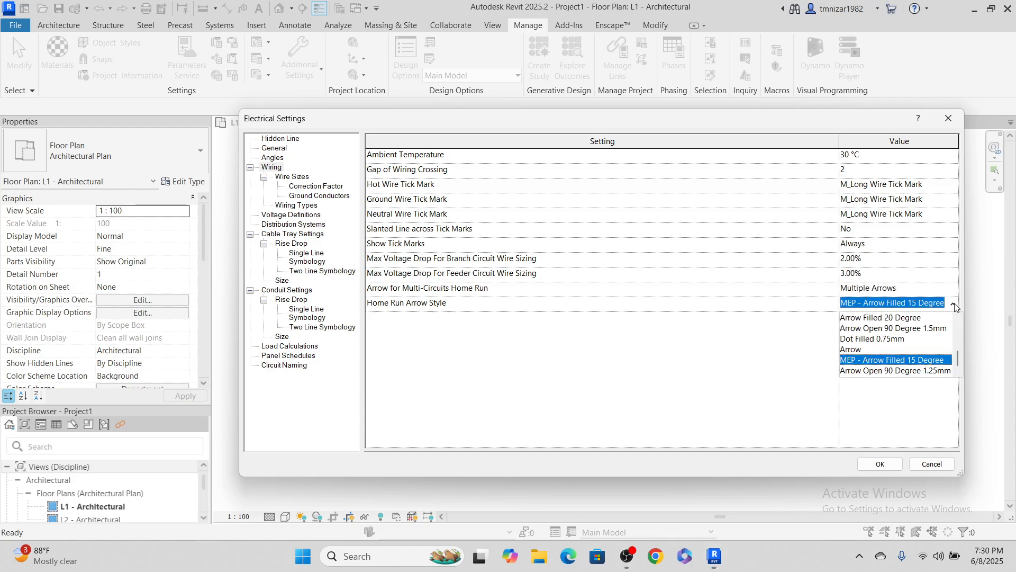
{"action": "left_click", "coordinate": [955, 306]}
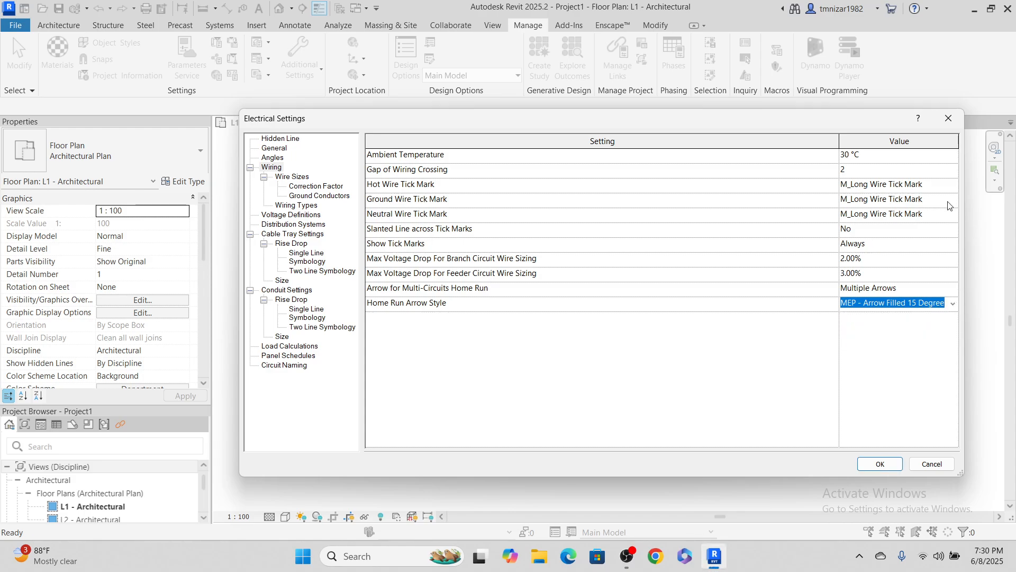
Review the wire sizes, correction factors, ground conductors and wiring types, and leave the electrical settings without changes.
{"action": "left_click", "coordinate": [272, 167]}
{"action": "left_click", "coordinate": [302, 179]}
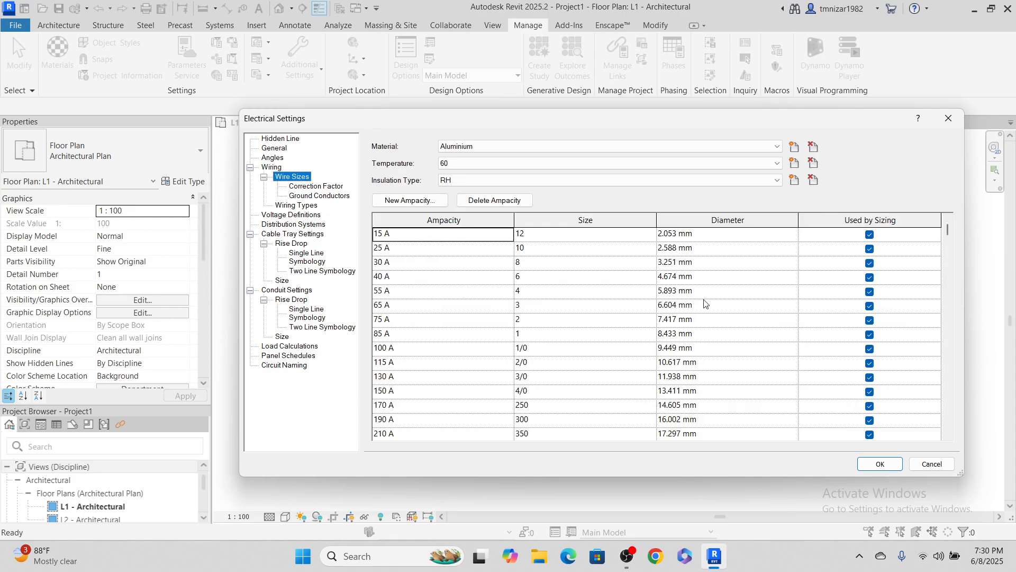
{"action": "left_click", "coordinate": [315, 187]}
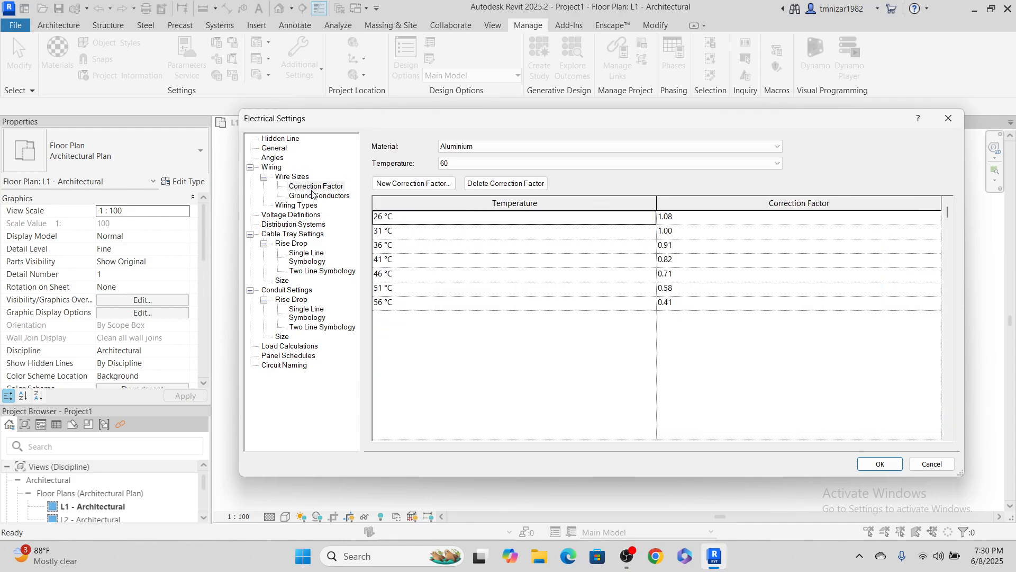
{"action": "left_click", "coordinate": [329, 199]}
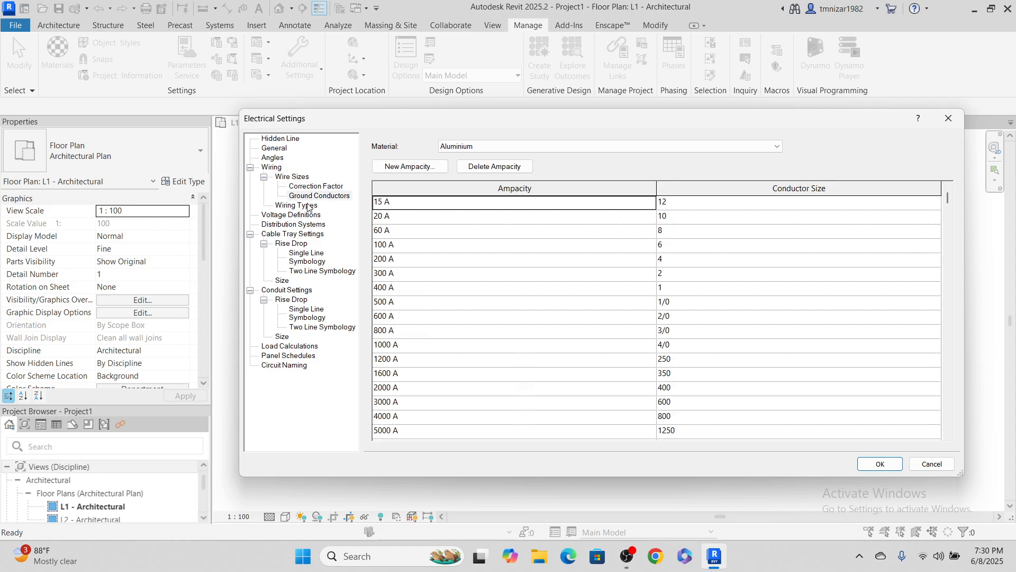
{"action": "left_click", "coordinate": [308, 206]}
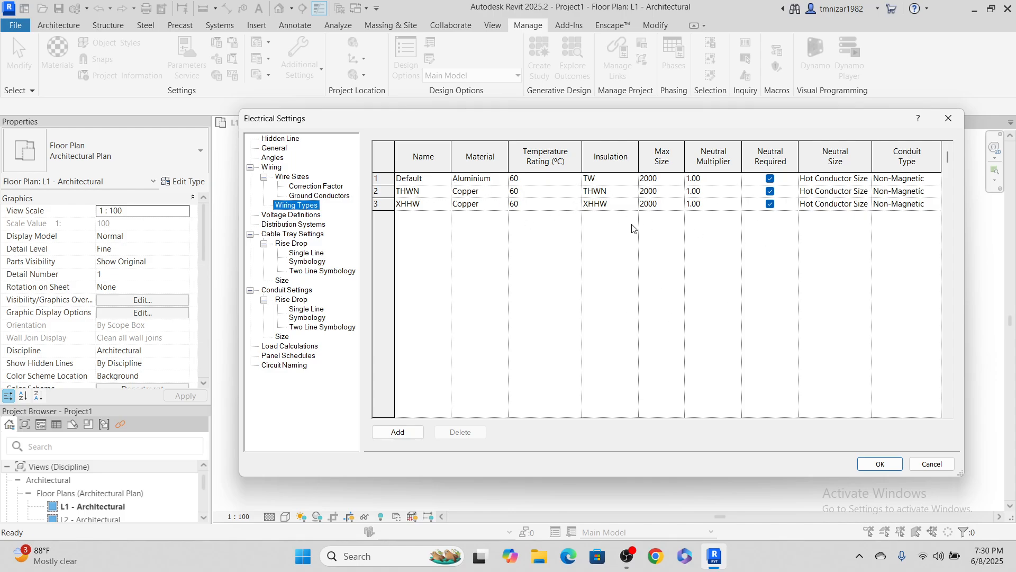
{"action": "key", "text": "Escape"}
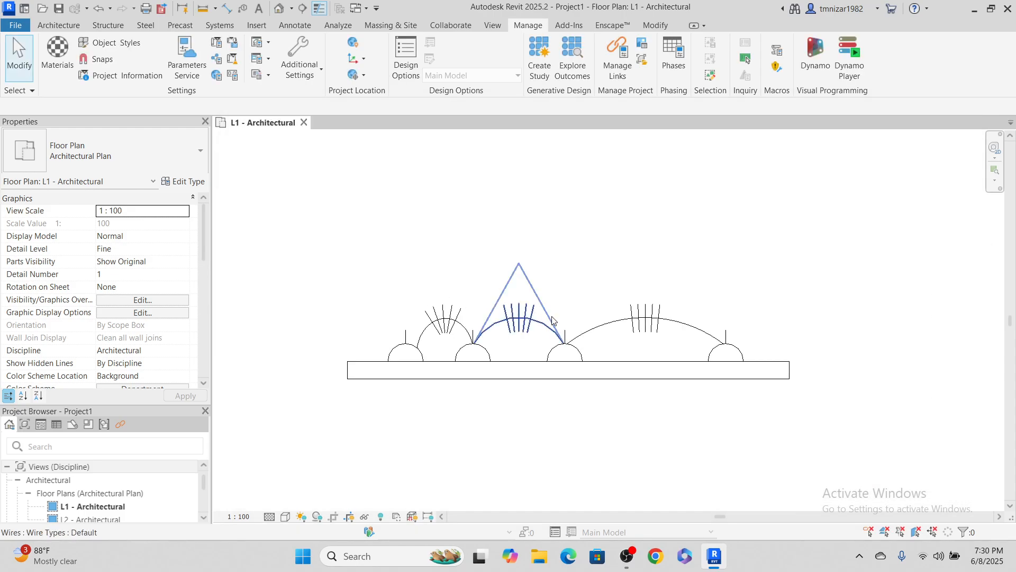
Select the middle arc wire to review its instance properties, and clear the selection.
{"action": "left_click", "coordinate": [508, 318]}
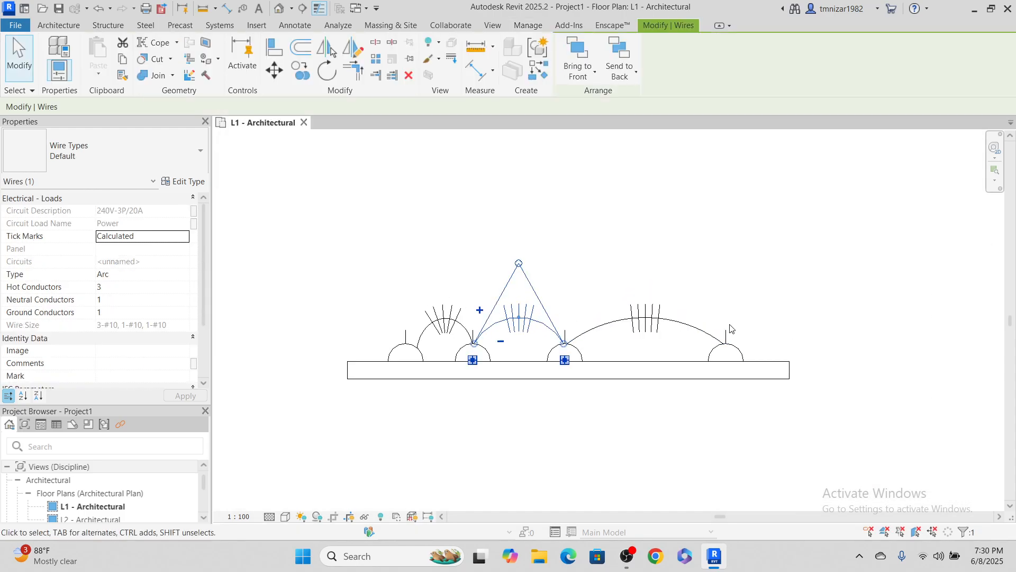
{"action": "key", "text": "Delete"}
{"action": "left_click", "coordinate": [642, 339]}
{"action": "key", "text": "Escape"}
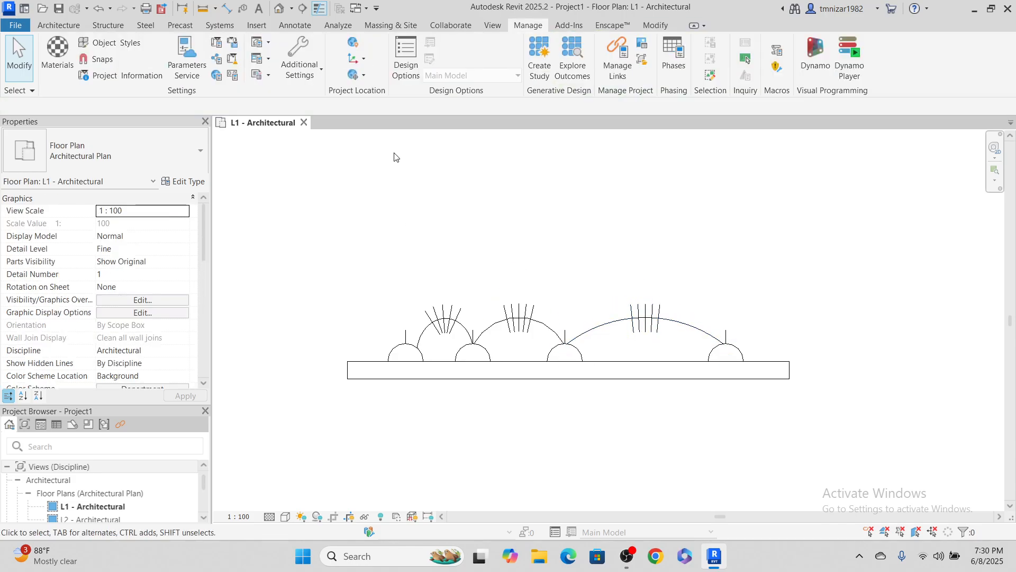
In the wiring section of the electrical settings, check the hot wire tick mark and set Show Tick Marks to Never.
{"action": "left_click", "coordinate": [262, 58]}
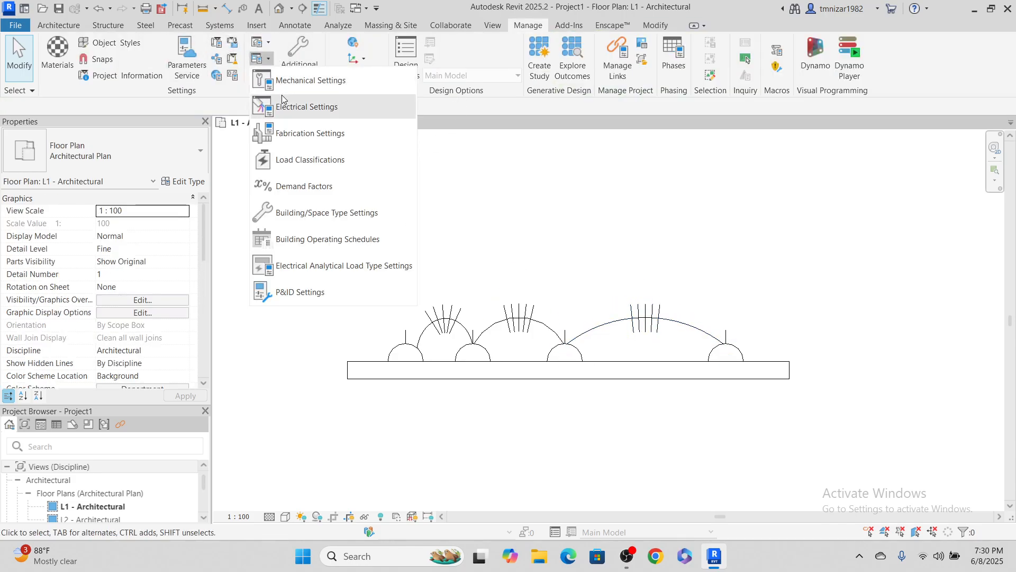
{"action": "left_click", "coordinate": [322, 107]}
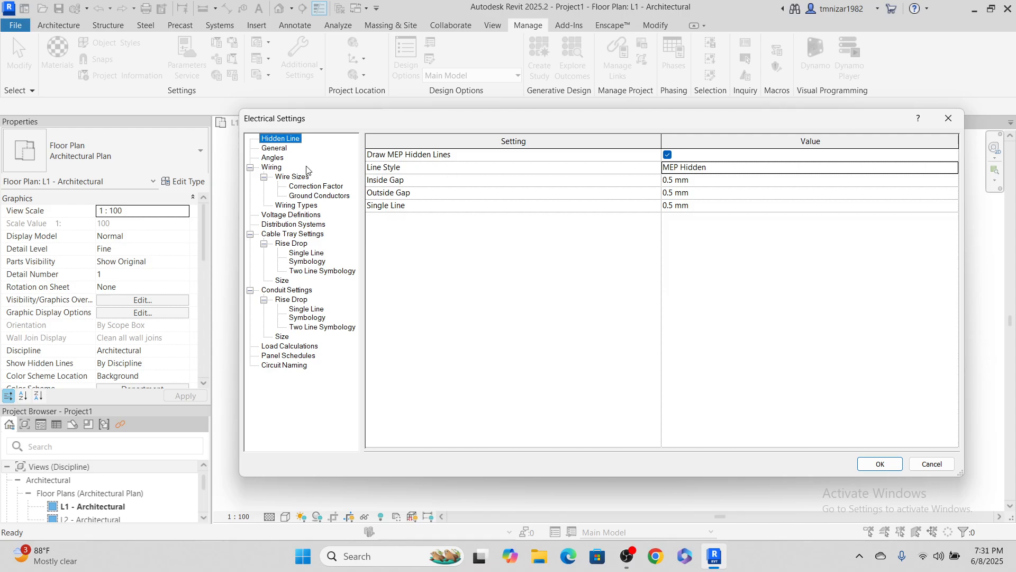
{"action": "left_click", "coordinate": [276, 168]}
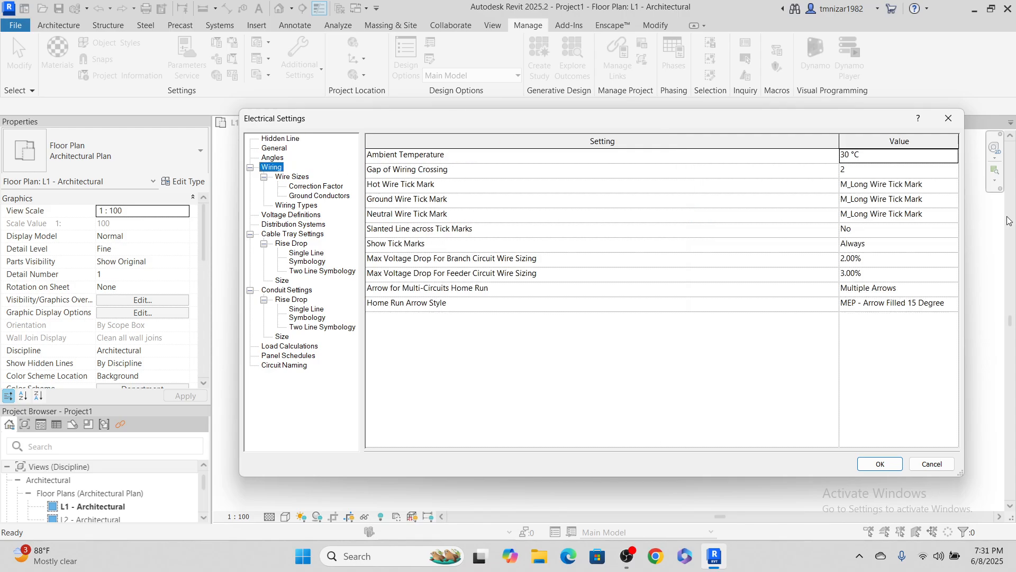
{"action": "left_click", "coordinate": [924, 189]}
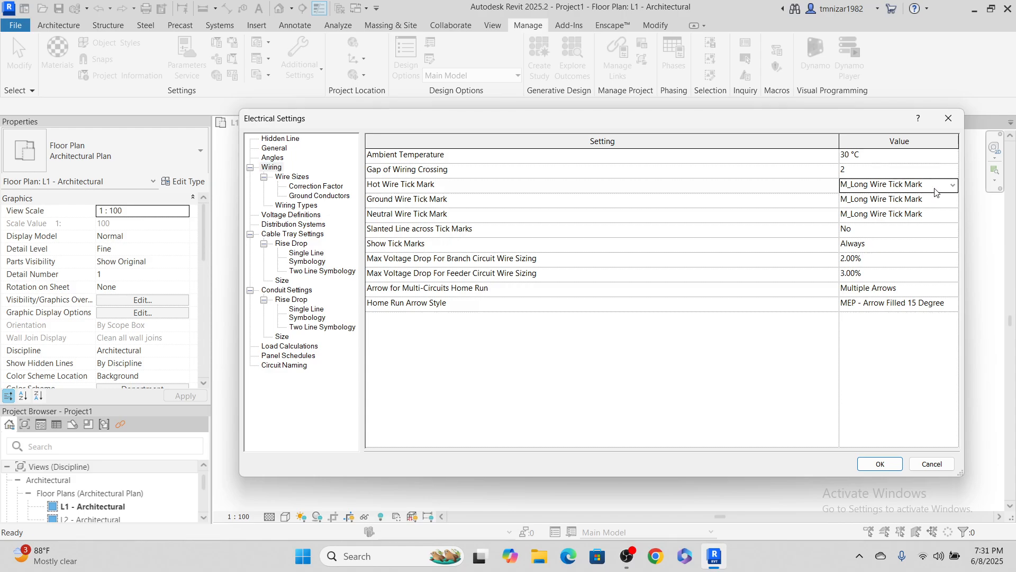
{"action": "left_click", "coordinate": [954, 188]}
{"action": "left_click", "coordinate": [955, 188]}
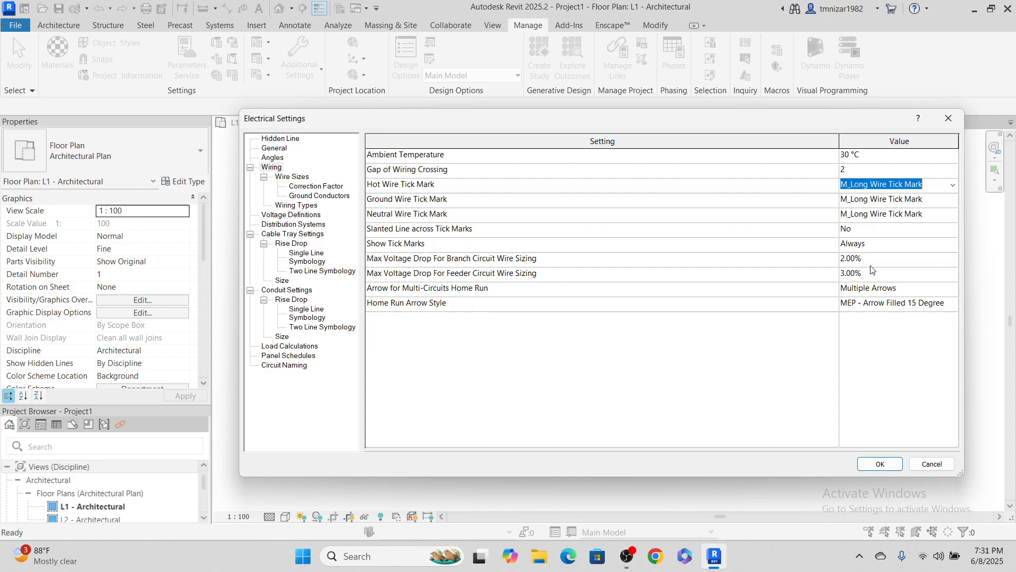
{"action": "left_click", "coordinate": [952, 247]}
{"action": "left_click", "coordinate": [953, 245]}
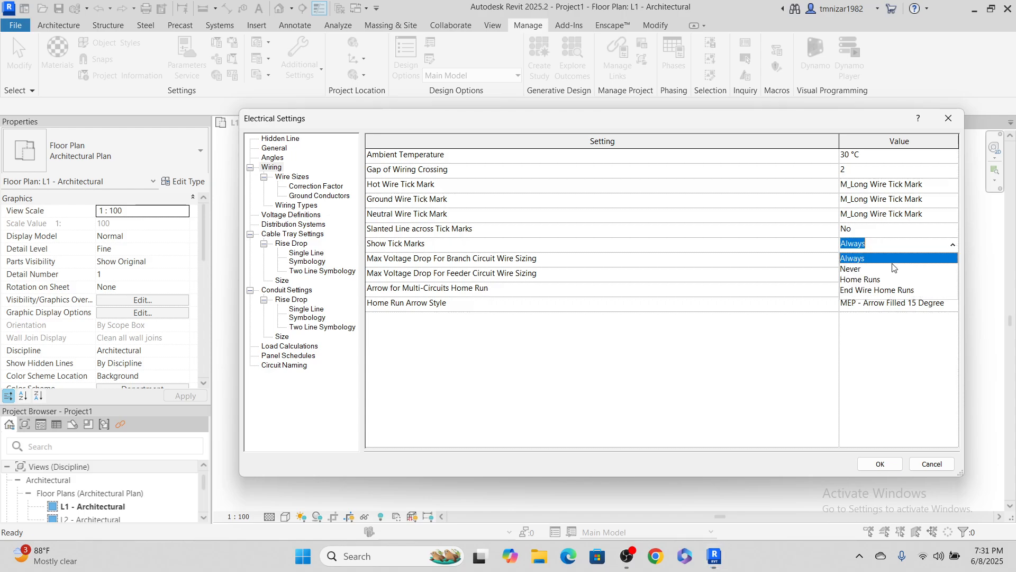
{"action": "left_click", "coordinate": [851, 269]}
{"action": "left_click", "coordinate": [892, 467]}
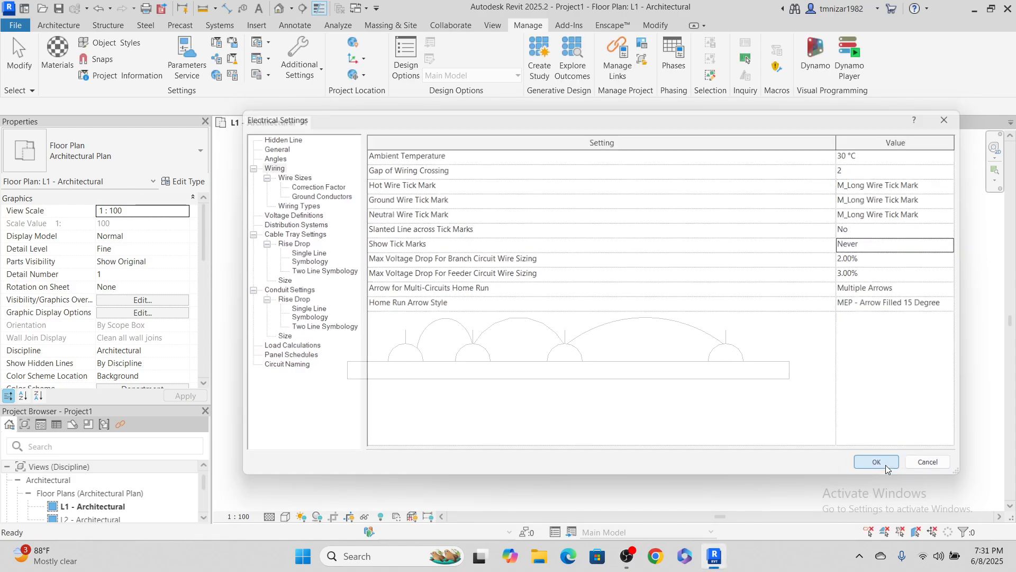
Move the left end of the first arc wire to the top centre of the leftmost socket's symbol.
{"action": "scroll", "coordinate": [602, 327], "scroll_direction": "up", "scroll_amount": 2}
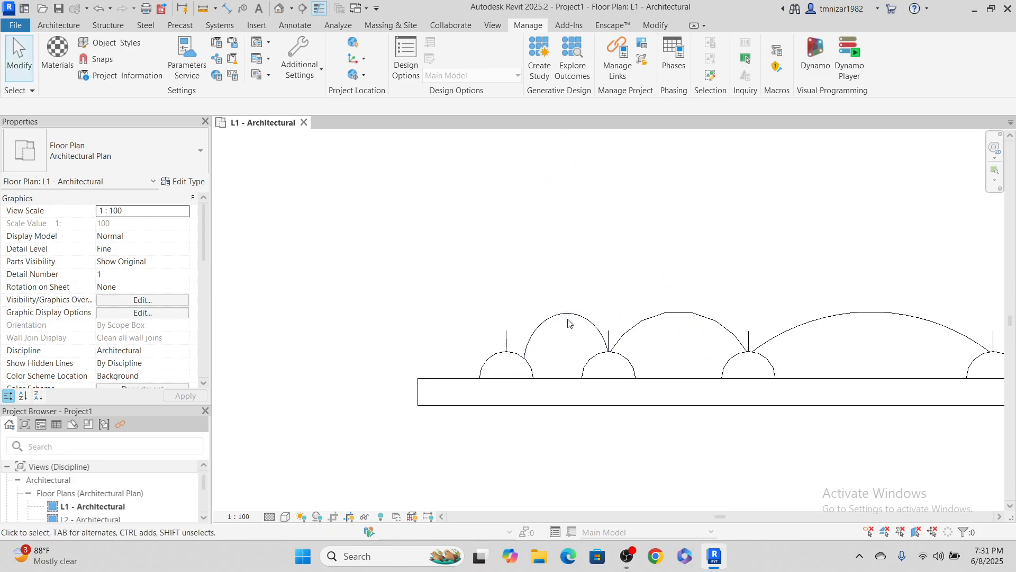
{"action": "left_click", "coordinate": [579, 318]}
{"action": "scroll", "coordinate": [551, 333], "scroll_direction": "up", "scroll_amount": 1}
{"action": "left_click_drag", "start_coordinate": [513, 370], "coordinate": [488, 363]}
{"action": "left_click", "coordinate": [574, 360]}
{"action": "scroll", "coordinate": [643, 348], "scroll_direction": "down", "scroll_amount": 2}
{"action": "scroll", "coordinate": [778, 352], "scroll_direction": "down", "scroll_amount": 2}
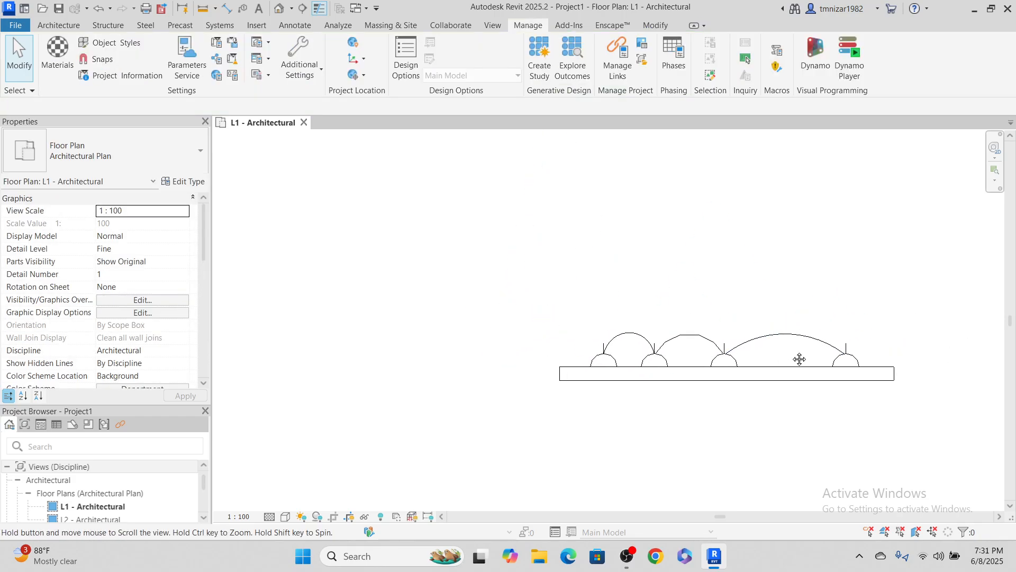
{"action": "scroll", "coordinate": [826, 366], "scroll_direction": "up", "scroll_amount": 1}
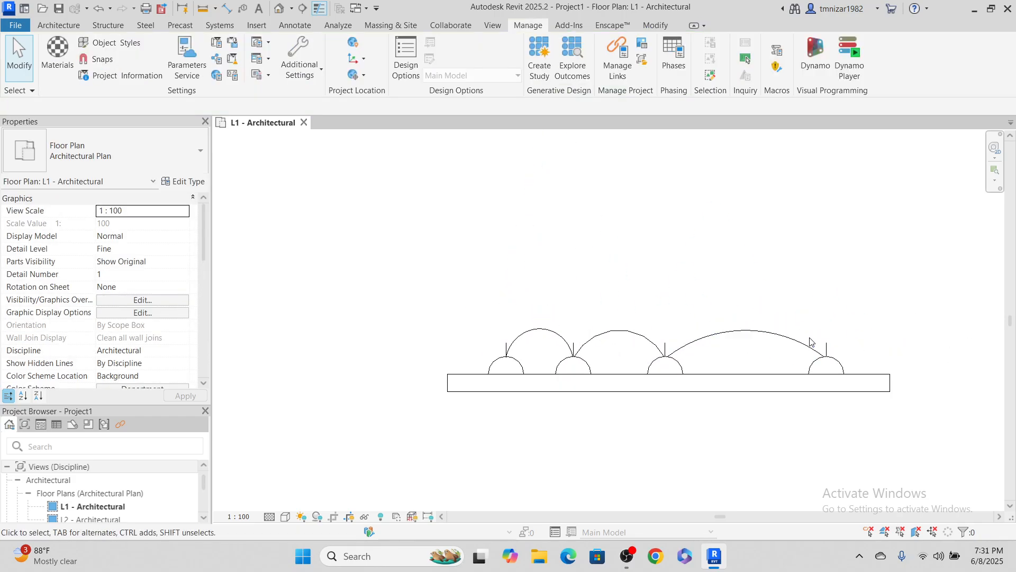
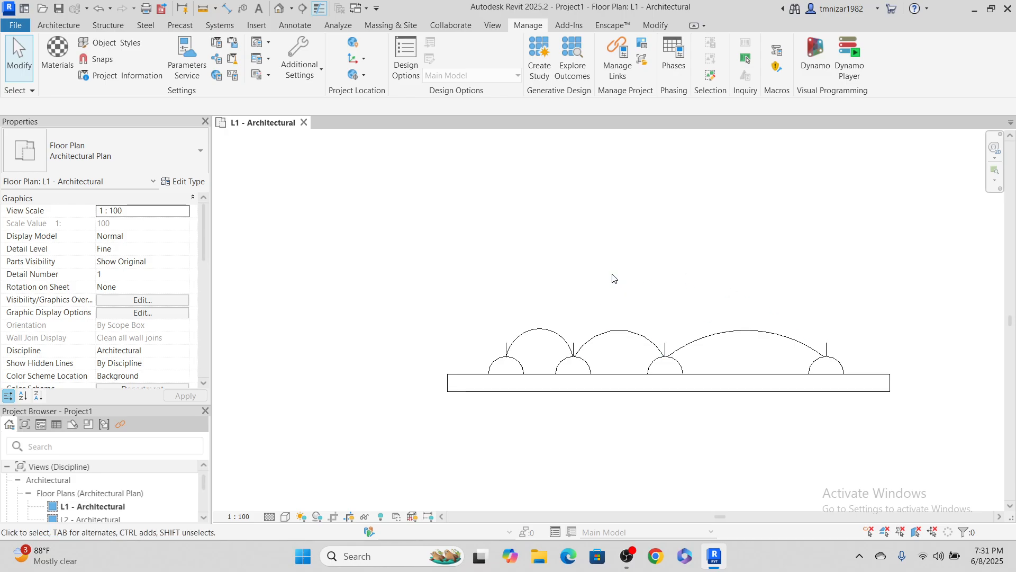
Select the leftmost socket in the plan to check its instance properties, and clear the selection.
{"action": "scroll", "coordinate": [510, 364], "scroll_direction": "up", "scroll_amount": 4}
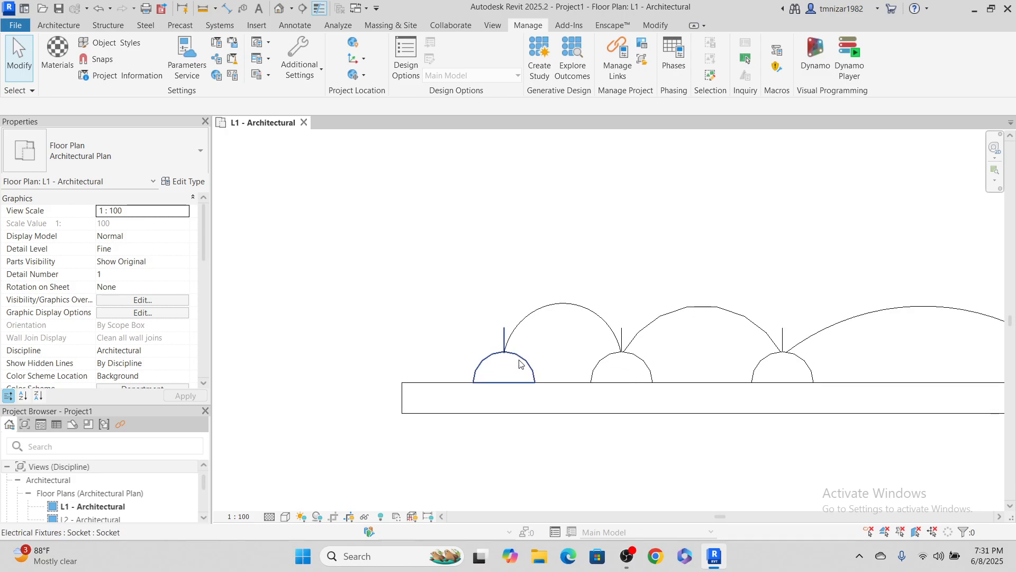
{"action": "left_click", "coordinate": [517, 363]}
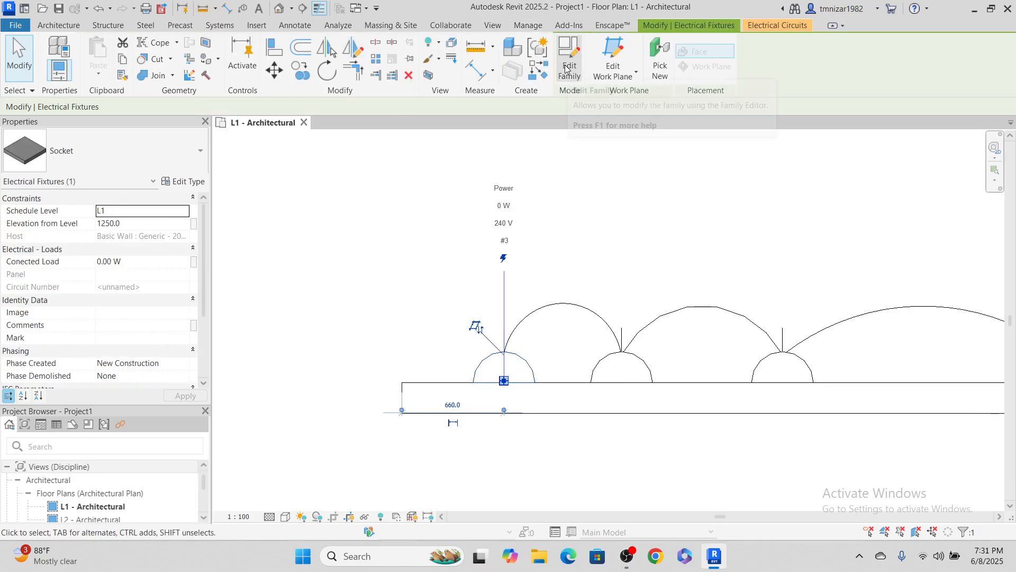
{"action": "key", "text": "Delete"}
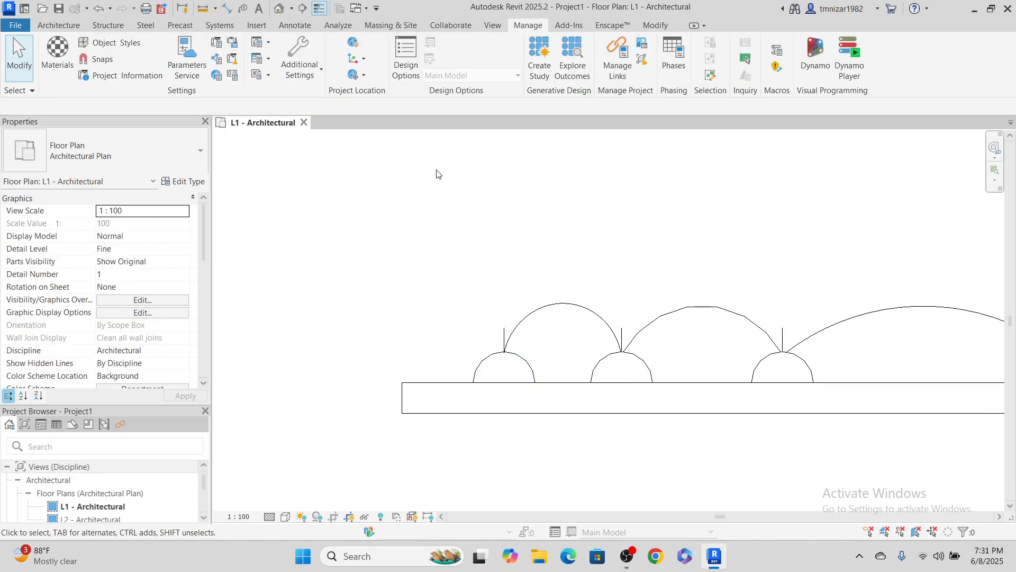
Open the default 3D view and examine the sockets mounted on the far face of the wall.
{"action": "left_click", "coordinate": [280, 8]}
{"action": "scroll", "coordinate": [747, 347], "scroll_direction": "up", "scroll_amount": 5}
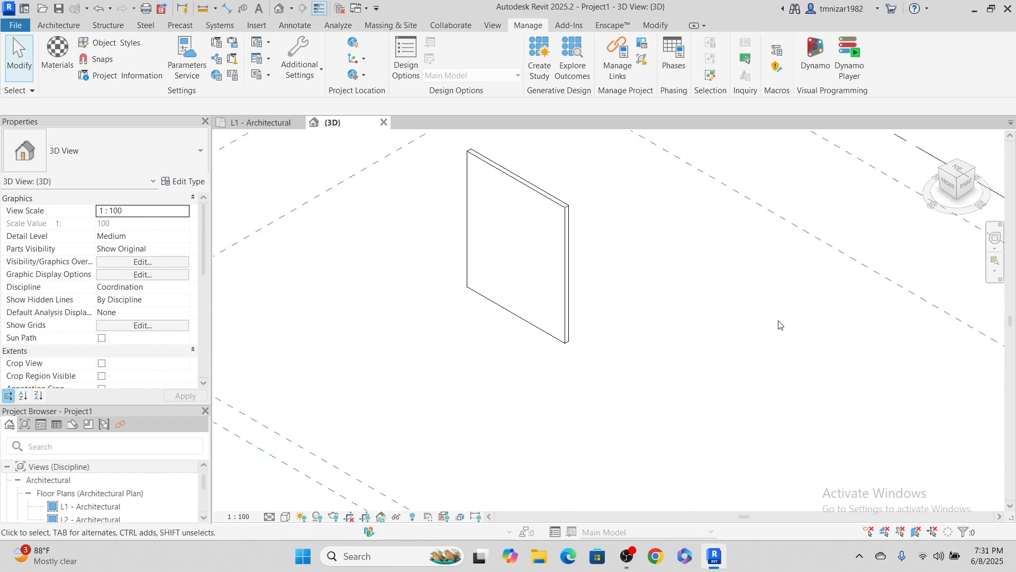
{"action": "middle_click_drag", "start_coordinate": [704, 330], "coordinate": [451, 337], "text": "shift"}
{"action": "left_click", "coordinate": [510, 325]}
{"action": "scroll", "coordinate": [464, 324], "scroll_direction": "up", "scroll_amount": 8}
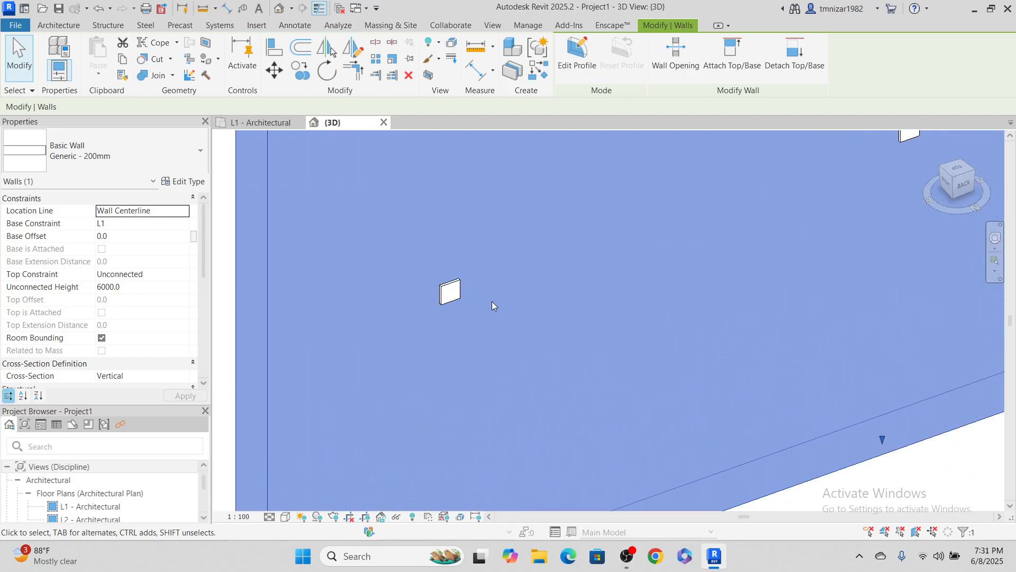
Clear the wall selection and set the 3D view to Fine detail level with a shaded visual style.
{"action": "left_click", "coordinate": [491, 300]}
{"action": "middle_click_drag", "start_coordinate": [416, 272], "coordinate": [563, 324], "text": "shift"}
{"action": "scroll", "coordinate": [593, 372], "scroll_direction": "down", "scroll_amount": 5}
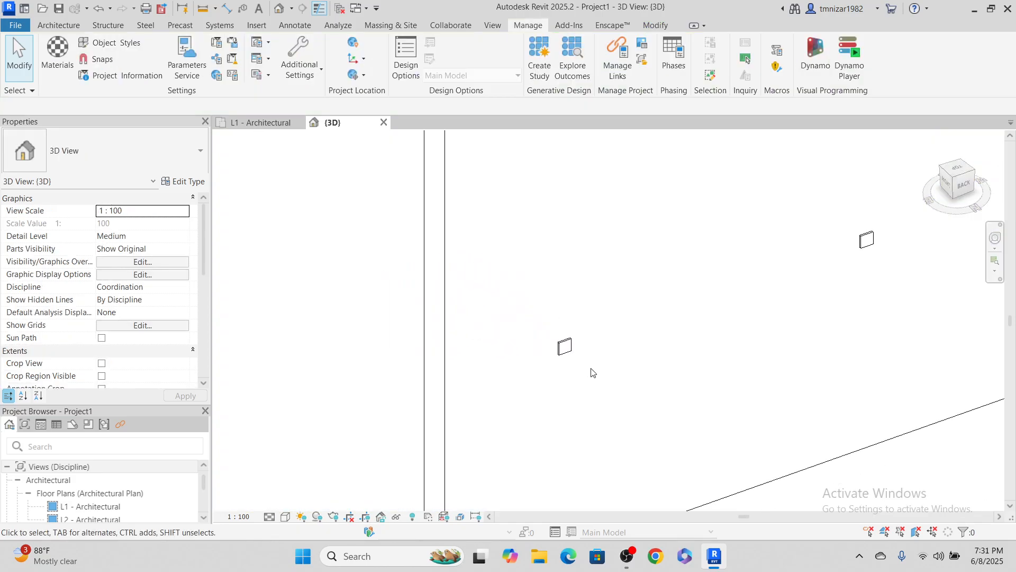
{"action": "left_click", "coordinate": [274, 516]}
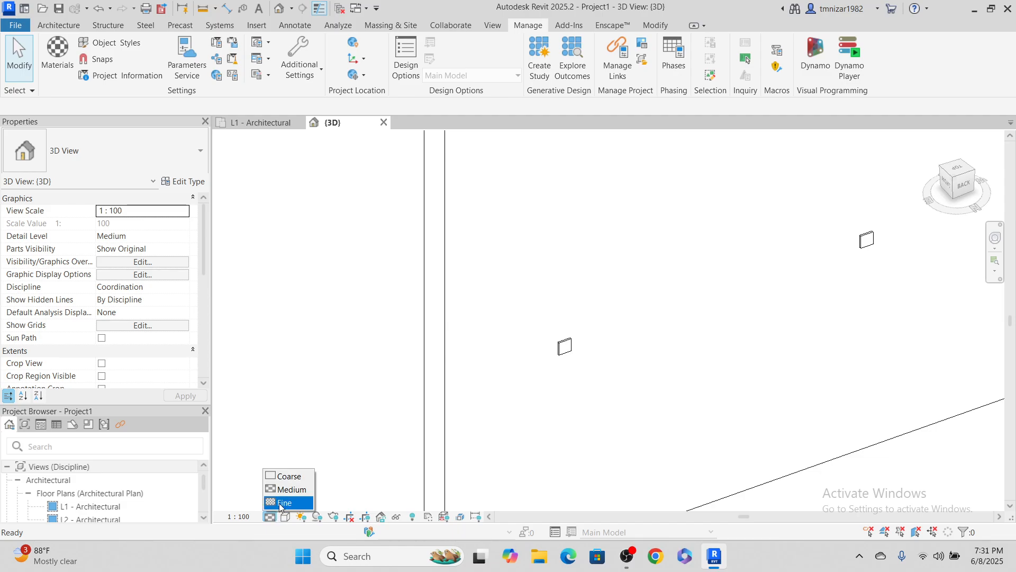
{"action": "left_click", "coordinate": [283, 502]}
{"action": "left_click", "coordinate": [285, 517]}
{"action": "left_click", "coordinate": [304, 461]}
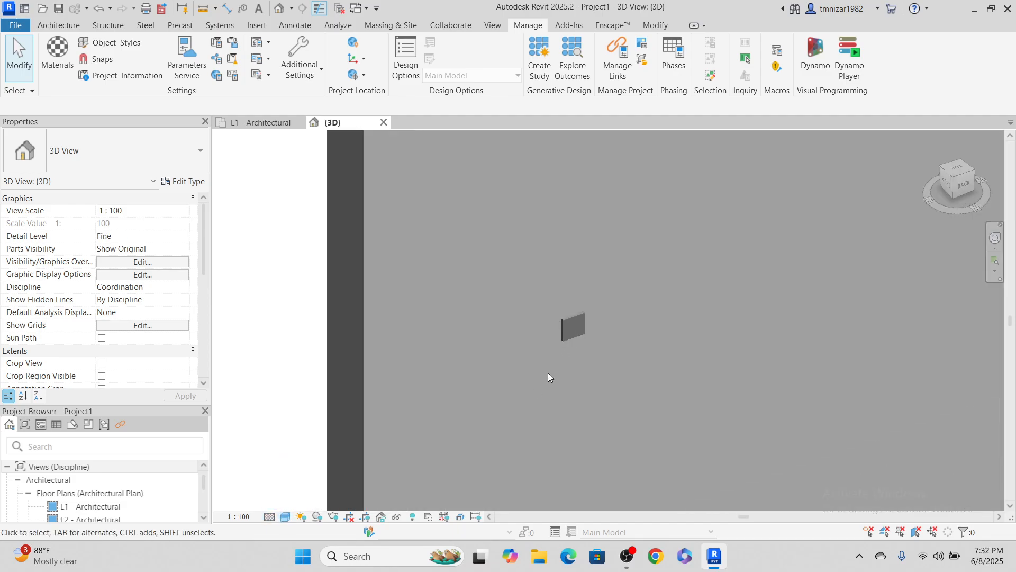
Inspect one wall socket close up in 3D and open its family for editing.
{"action": "scroll", "coordinate": [549, 372], "scroll_direction": "up", "scroll_amount": 2}
{"action": "middle_click_drag", "start_coordinate": [672, 366], "coordinate": [517, 385]}
{"action": "scroll", "coordinate": [418, 330], "scroll_direction": "up", "scroll_amount": 4}
{"action": "middle_click_drag", "start_coordinate": [443, 310], "coordinate": [532, 329]}
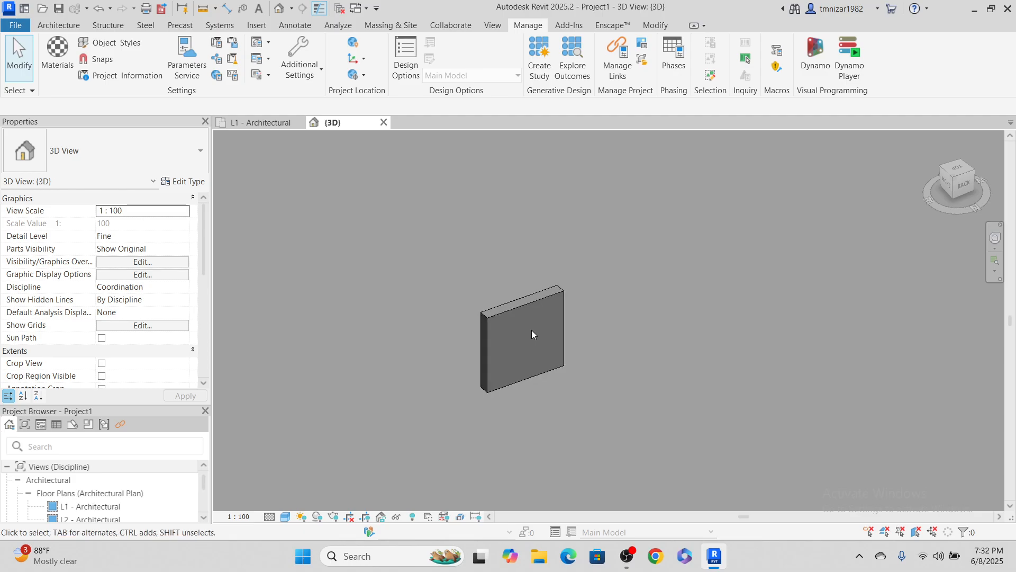
{"action": "scroll", "coordinate": [464, 343], "scroll_direction": "up", "scroll_amount": 2}
{"action": "middle_click_drag", "start_coordinate": [498, 360], "coordinate": [430, 323]}
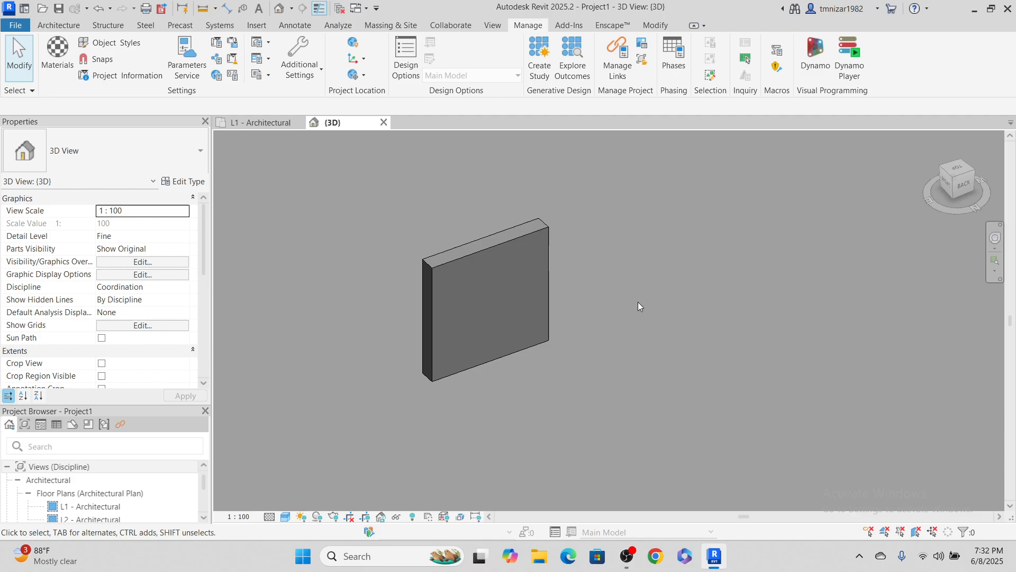
{"action": "left_click", "coordinate": [497, 244]}
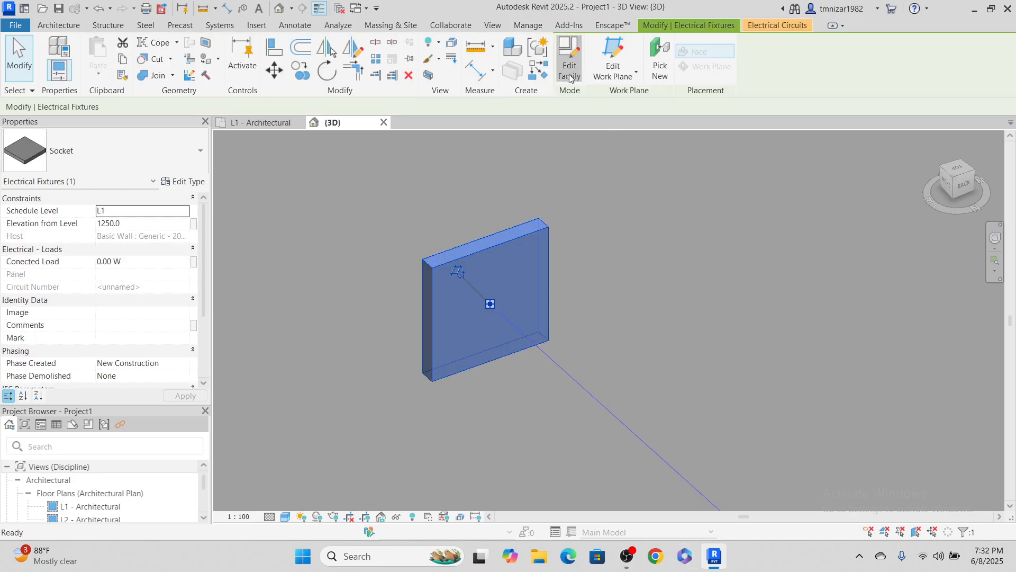
{"action": "left_click", "coordinate": [569, 58]}
Open the family's Ref. Level floor plan and start editing the sketch of the square socket extrusion.
{"action": "scroll", "coordinate": [567, 369], "scroll_direction": "up", "scroll_amount": 2}
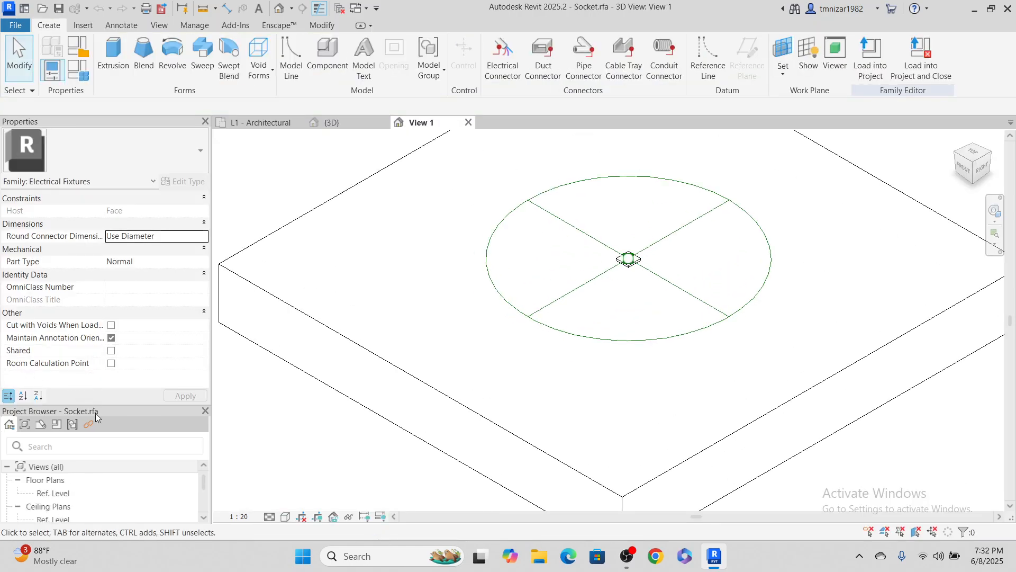
{"action": "double_click", "coordinate": [54, 493]}
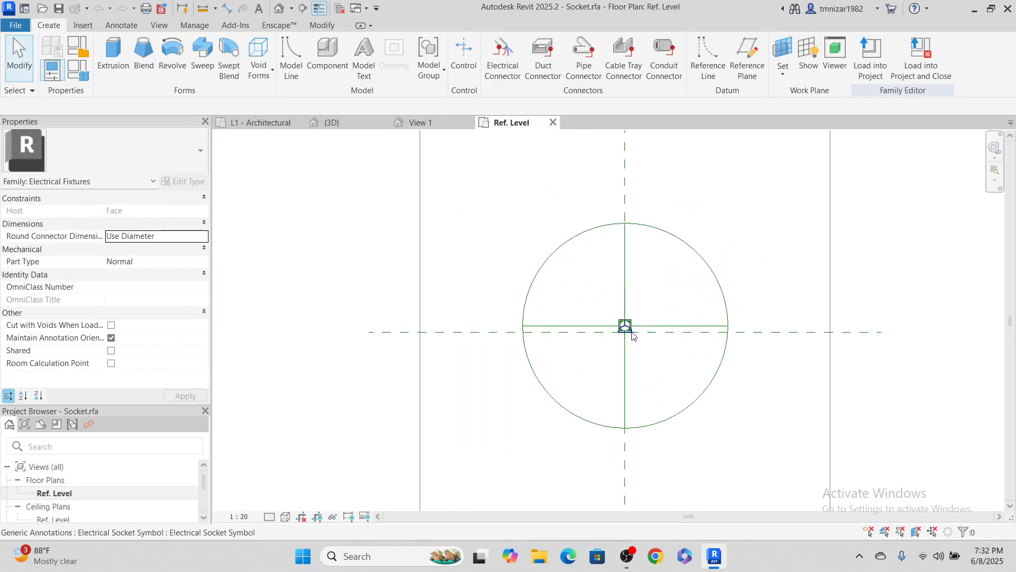
{"action": "scroll", "coordinate": [634, 335], "scroll_direction": "up", "scroll_amount": 5}
{"action": "left_click", "coordinate": [634, 302]}
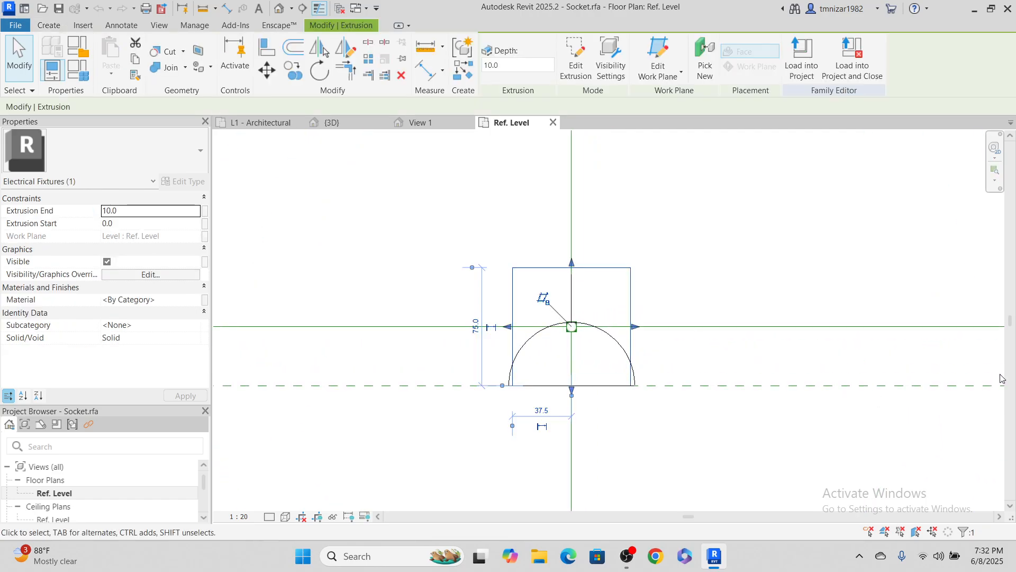
{"action": "left_click", "coordinate": [577, 64]}
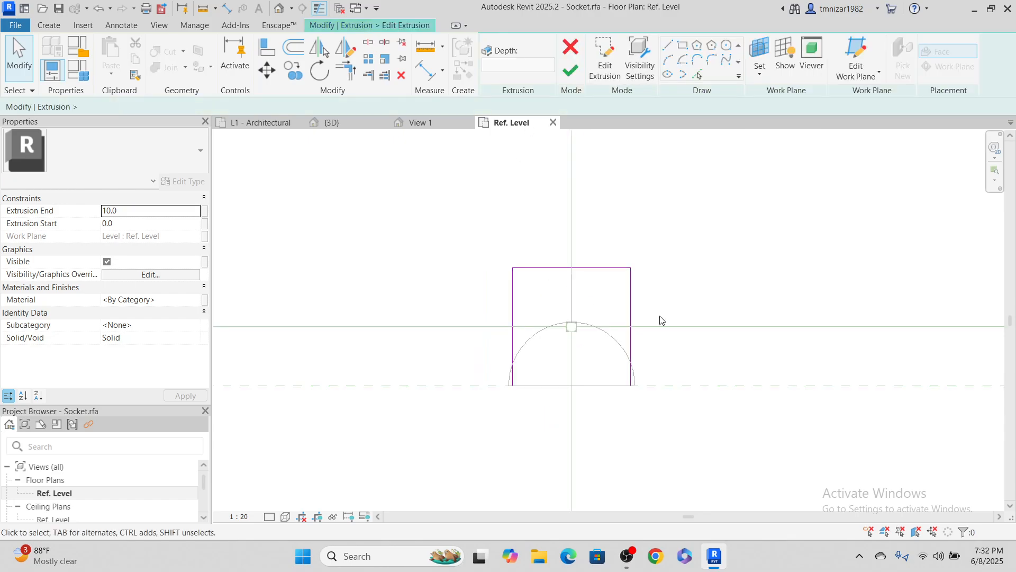
Draw an arc of about 6.7 radius across the upper-left corner of the square sketch, tangent to both sides.
{"action": "scroll", "coordinate": [622, 318], "scroll_direction": "up", "scroll_amount": 2}
{"action": "scroll", "coordinate": [480, 281], "scroll_direction": "up", "scroll_amount": 2}
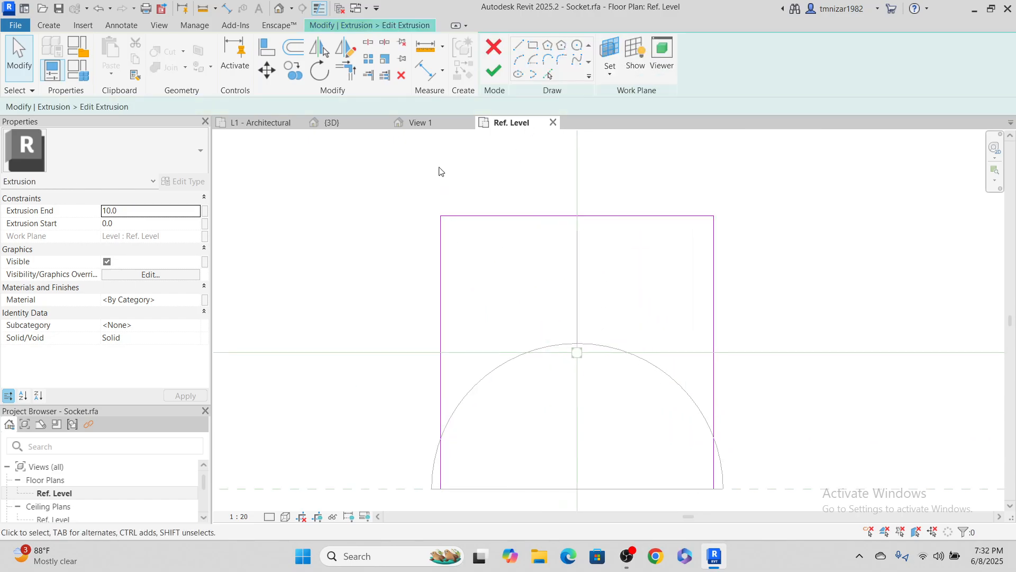
{"action": "left_click", "coordinate": [519, 46]}
{"action": "scroll", "coordinate": [450, 247], "scroll_direction": "up", "scroll_amount": 2}
{"action": "left_click", "coordinate": [441, 241]}
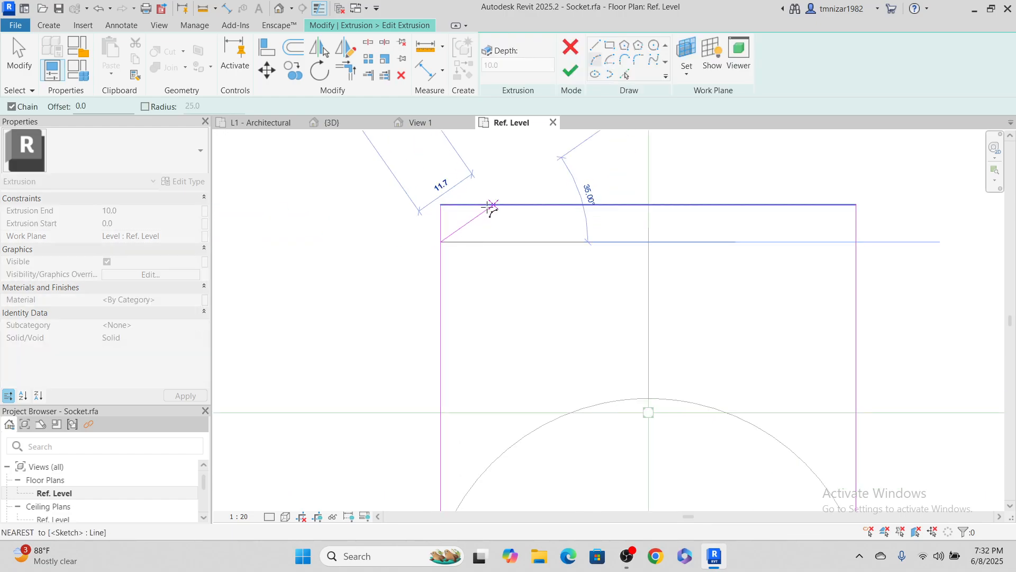
{"action": "left_click", "coordinate": [476, 206]}
{"action": "scroll", "coordinate": [458, 214], "scroll_direction": "up", "scroll_amount": 2}
{"action": "left_click", "coordinate": [457, 220]}
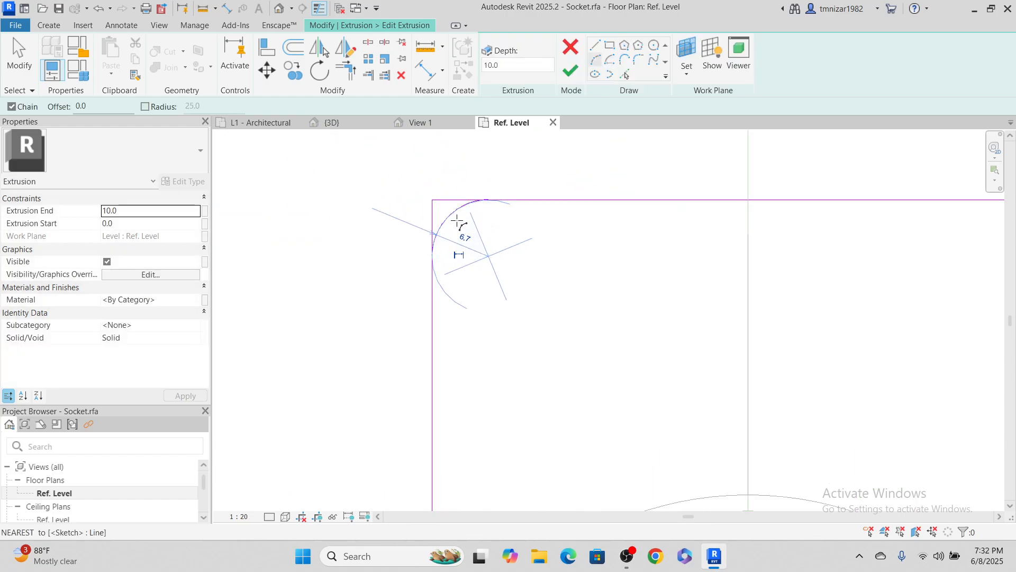
{"action": "key", "text": "Escape"}
{"action": "key", "text": "Escape"}
Mirror the corner arc about the vertical centre reference plane onto the square's upper-right corner.
{"action": "left_click", "coordinate": [454, 215]}
{"action": "scroll", "coordinate": [497, 318], "scroll_direction": "down", "scroll_amount": 3}
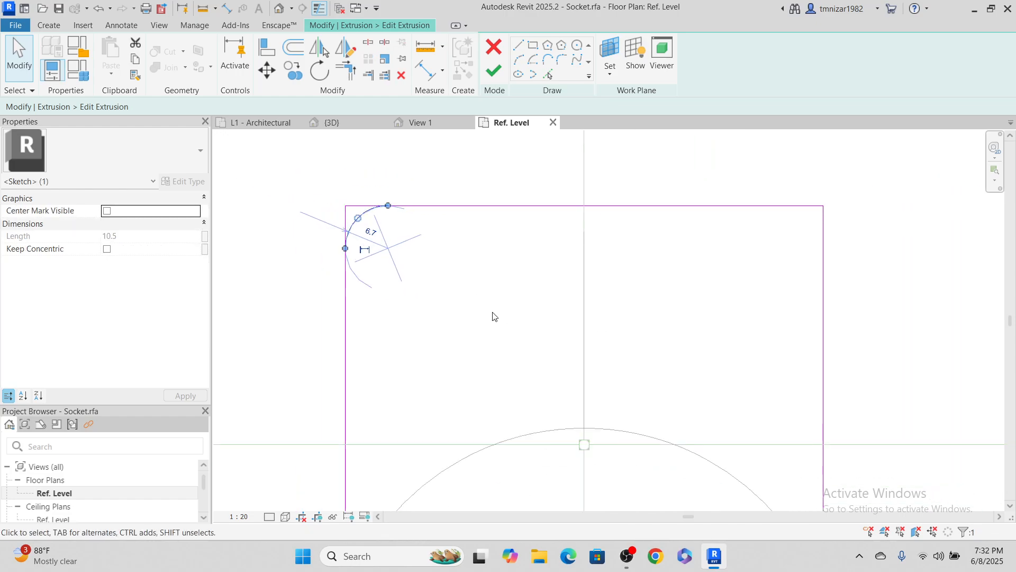
{"action": "key", "text": "m"}
{"action": "key", "text": "m"}
{"action": "scroll", "coordinate": [598, 317], "scroll_direction": "down", "scroll_amount": 2}
{"action": "left_click", "coordinate": [578, 183]}
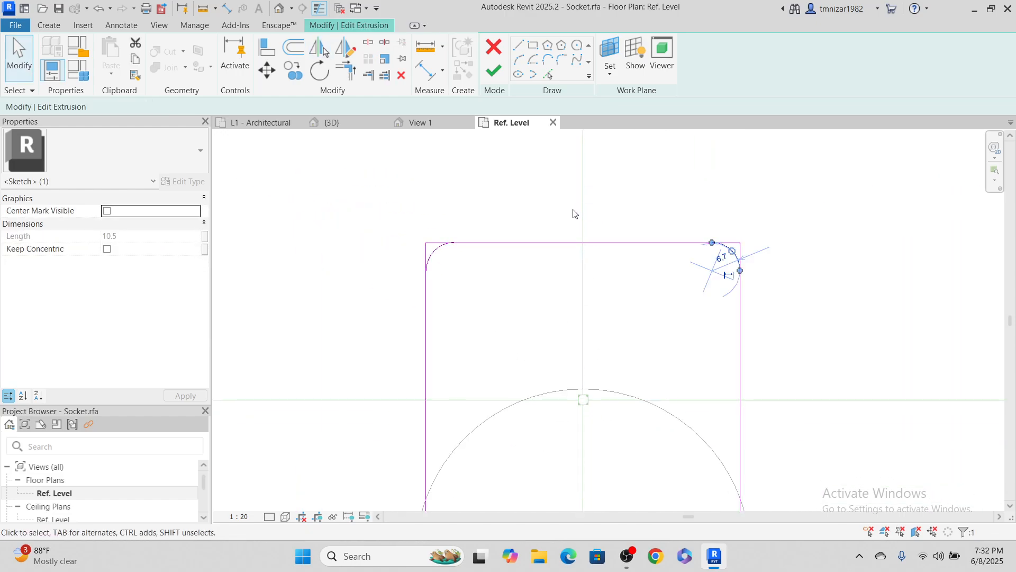
{"action": "key", "text": "Escape"}
Mirror copies of both upper corner arcs onto the lower corners about a drawn horizontal axis through the square's centre.
{"action": "left_click_drag", "start_coordinate": [352, 213], "coordinate": [849, 357]}
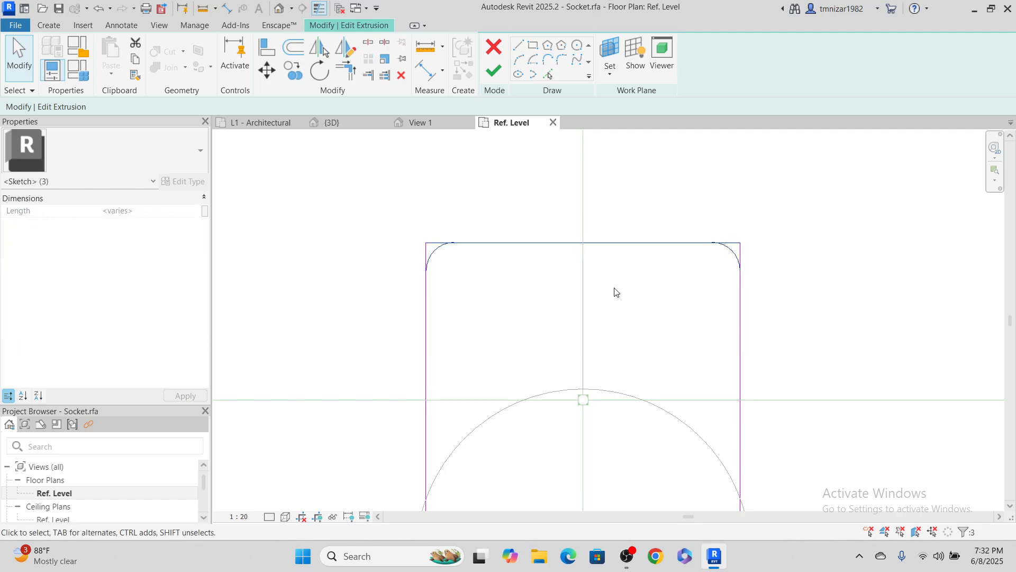
{"action": "left_click", "coordinate": [434, 252]}
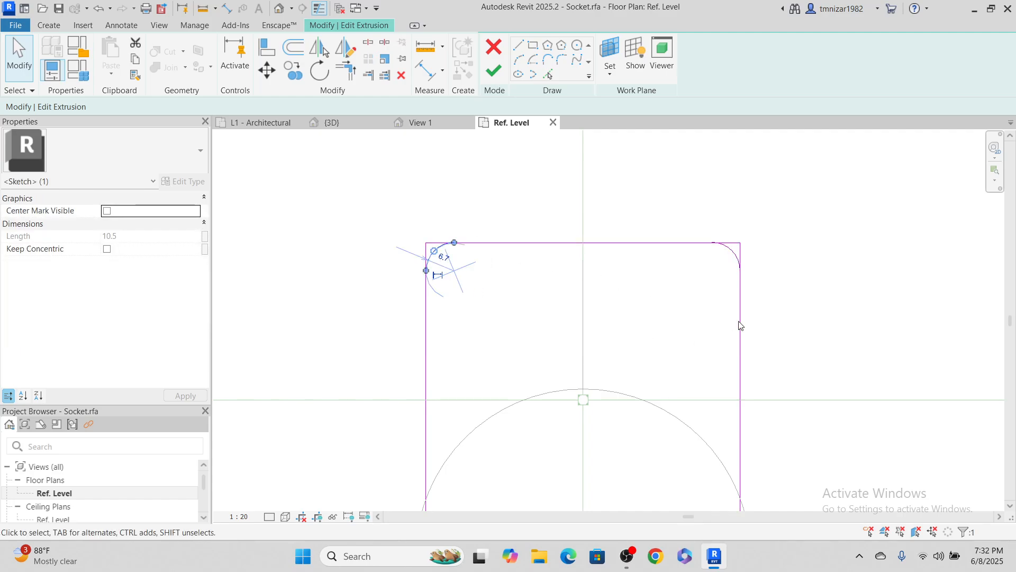
{"action": "left_click", "coordinate": [730, 259], "text": "ctrl"}
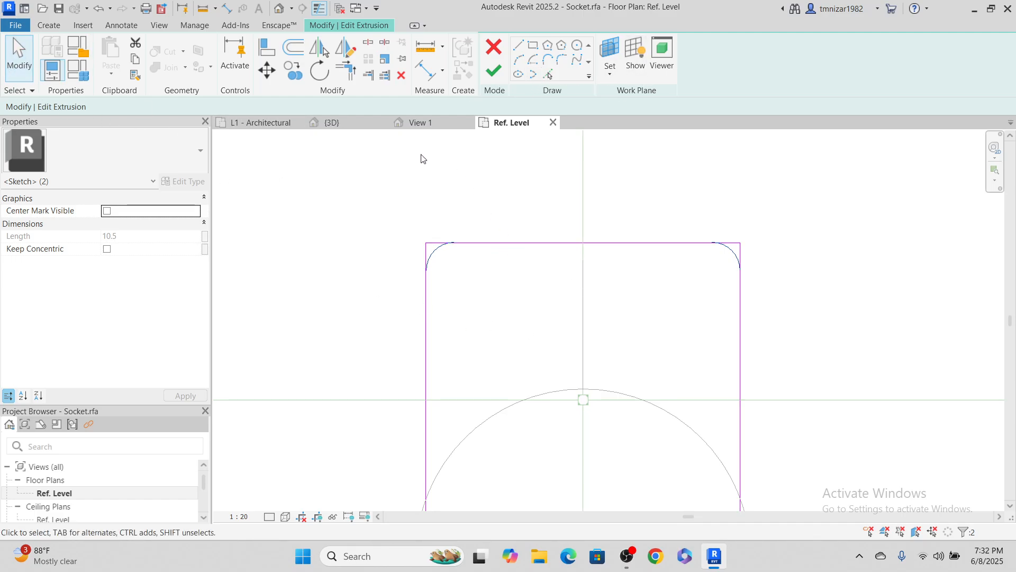
{"action": "key", "text": "m"}
{"action": "key", "text": "m"}
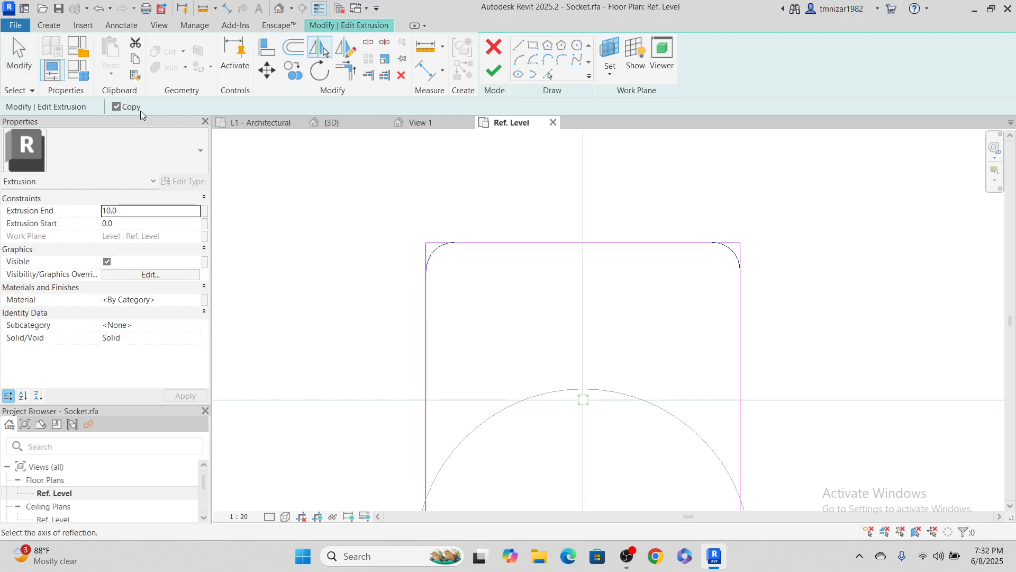
{"action": "middle_click_drag", "start_coordinate": [656, 400], "coordinate": [630, 243]}
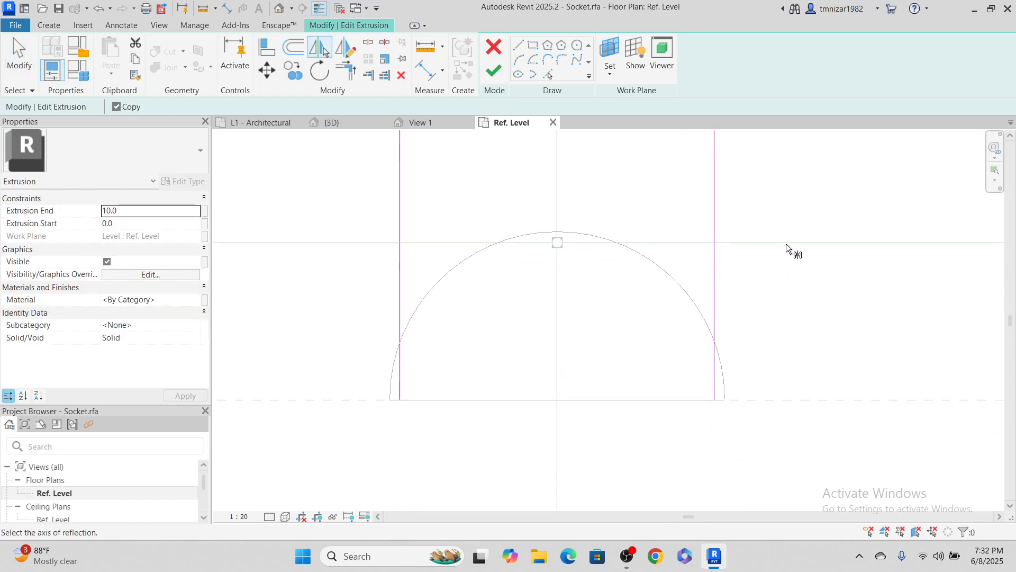
{"action": "scroll", "coordinate": [727, 266], "scroll_direction": "down", "scroll_amount": 2}
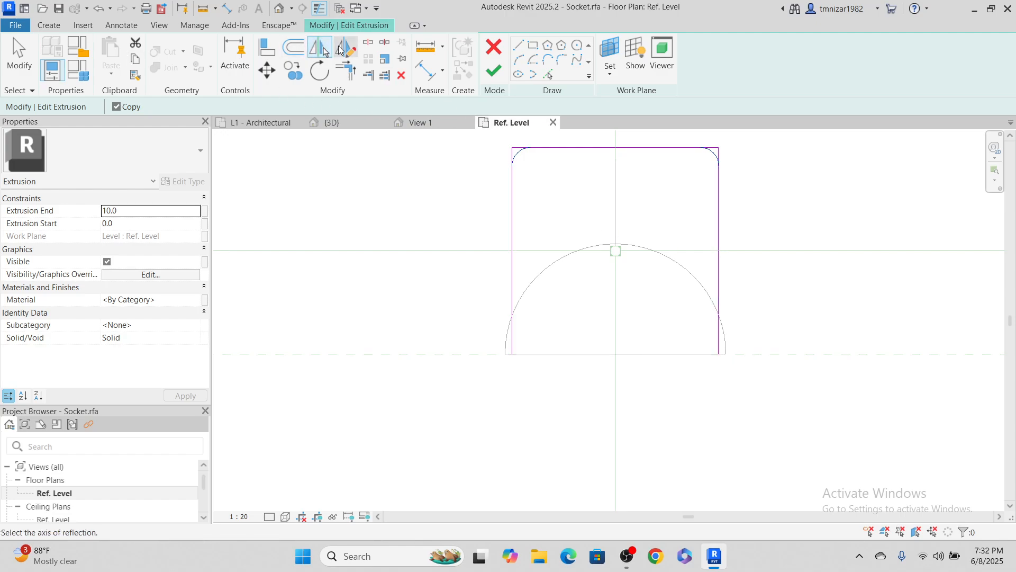
{"action": "left_click", "coordinate": [343, 49]}
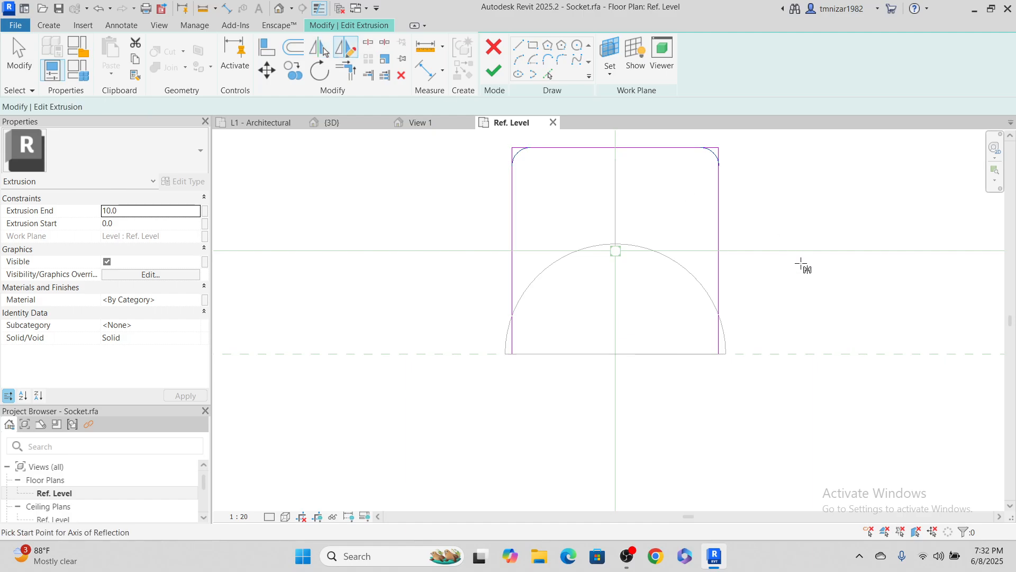
{"action": "left_click", "coordinate": [719, 252]}
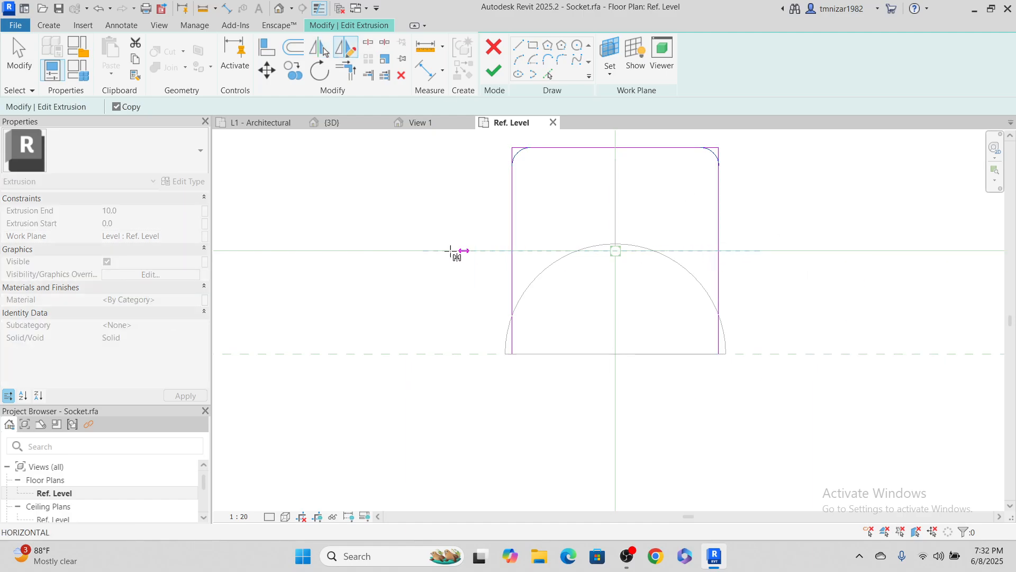
{"action": "left_click", "coordinate": [416, 251]}
{"action": "key", "text": "Escape"}
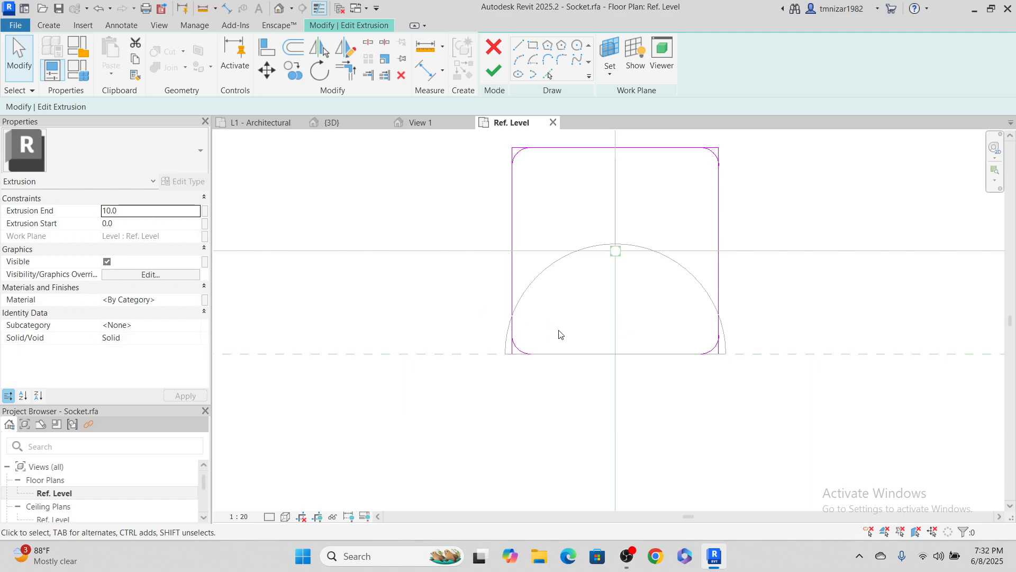
Trim the two sketch lines at the square's upper-left corner to the ends of its arc.
{"action": "middle_click_drag", "start_coordinate": [538, 282], "coordinate": [464, 344]}
{"action": "key", "text": "t"}
{"action": "key", "text": "r"}
{"action": "scroll", "coordinate": [451, 239], "scroll_direction": "up", "scroll_amount": 2}
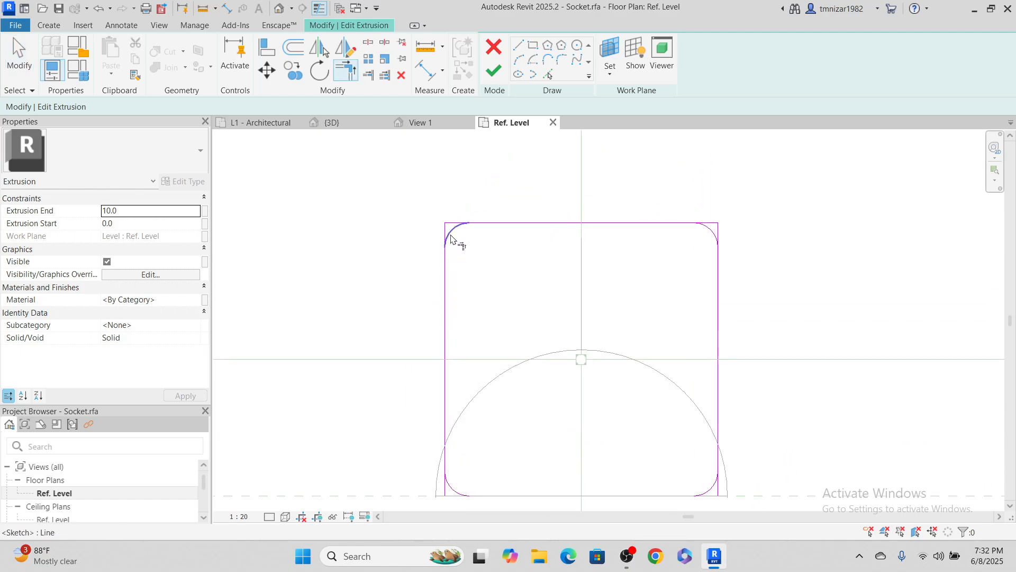
{"action": "left_click", "coordinate": [458, 228]}
{"action": "left_click", "coordinate": [494, 221]}
{"action": "left_click", "coordinate": [454, 229]}
{"action": "left_click", "coordinate": [445, 259]}
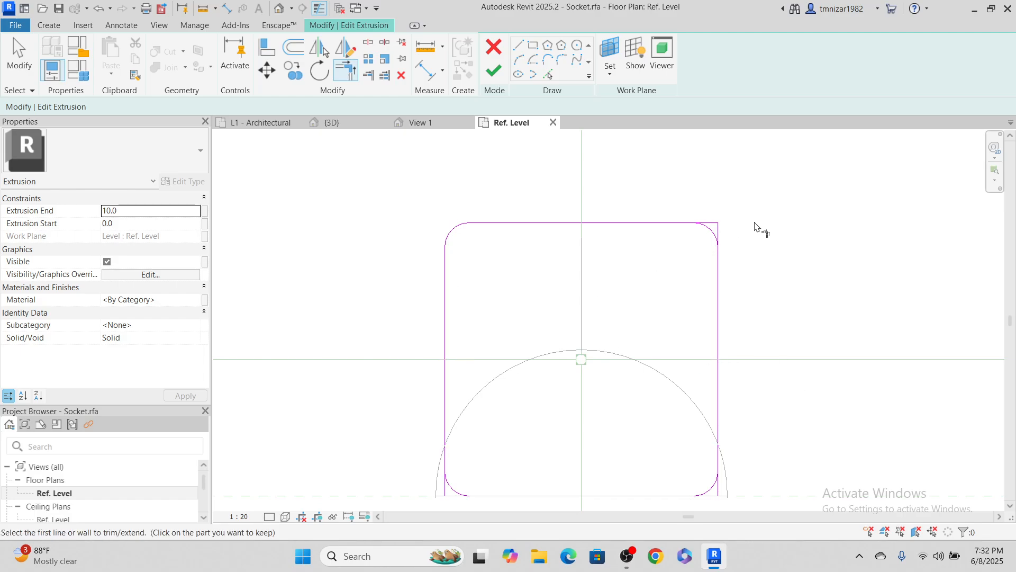
Trim the sketch lines at the remaining corners to their arcs, closing the rounded square outline.
{"action": "scroll", "coordinate": [717, 227], "scroll_direction": "up", "scroll_amount": 2}
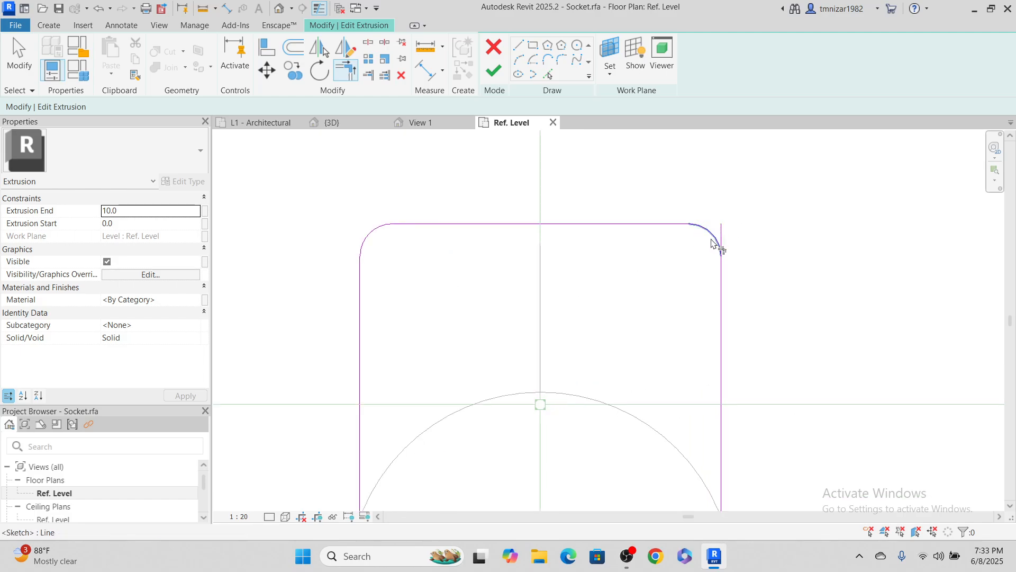
{"action": "left_click", "coordinate": [714, 243]}
{"action": "left_click", "coordinate": [722, 272]}
{"action": "middle_click_drag", "start_coordinate": [675, 363], "coordinate": [683, 206]}
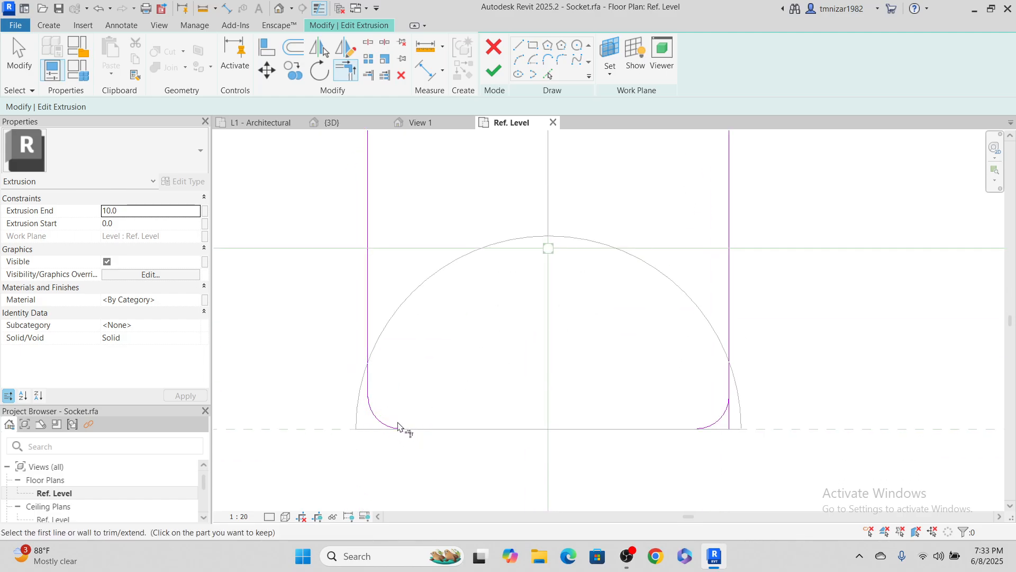
{"action": "left_click", "coordinate": [715, 423]}
{"action": "left_click", "coordinate": [651, 430]}
{"action": "scroll", "coordinate": [731, 340], "scroll_direction": "down", "scroll_amount": 3}
{"action": "key", "text": "Escape"}
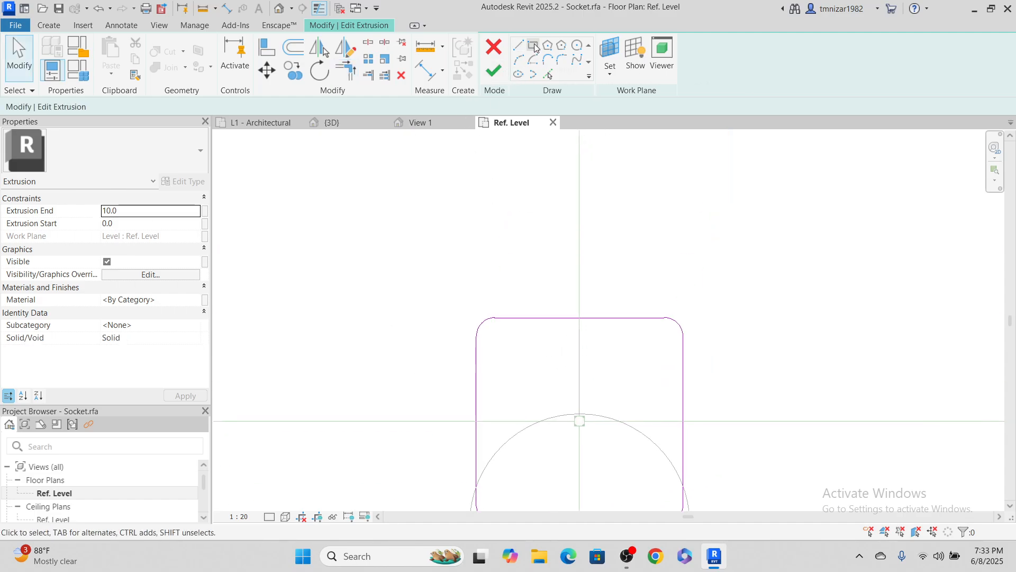
Sketch a narrow vertical rectangle for a pin slot above the centre of the rounded square, across the vertical reference plane.
{"action": "left_click", "coordinate": [534, 48]}
{"action": "scroll", "coordinate": [526, 190], "scroll_direction": "up", "scroll_amount": 2}
{"action": "scroll", "coordinate": [514, 415], "scroll_direction": "up", "scroll_amount": 1}
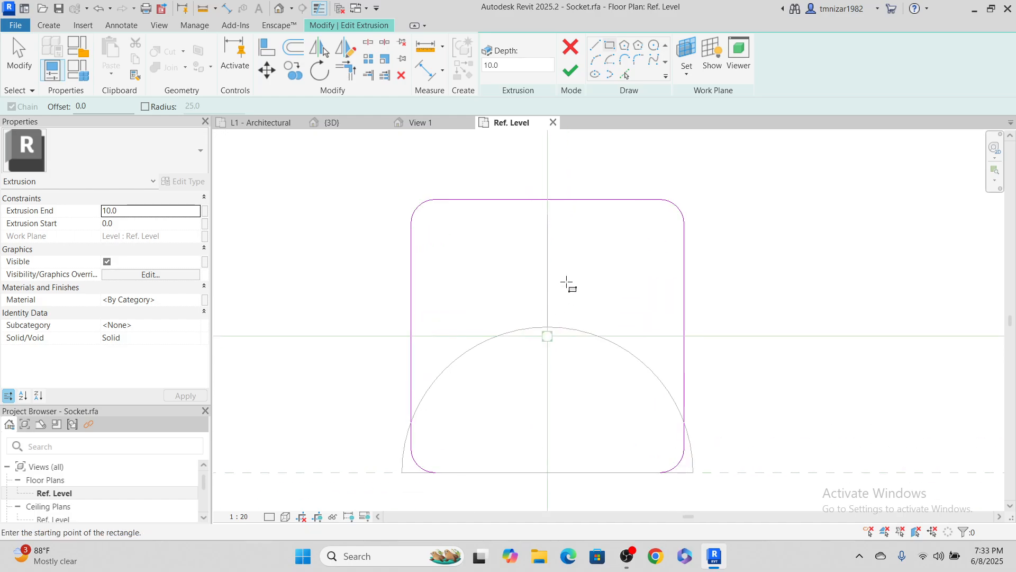
{"action": "scroll", "coordinate": [564, 286], "scroll_direction": "up", "scroll_amount": 1}
{"action": "left_click", "coordinate": [540, 262]}
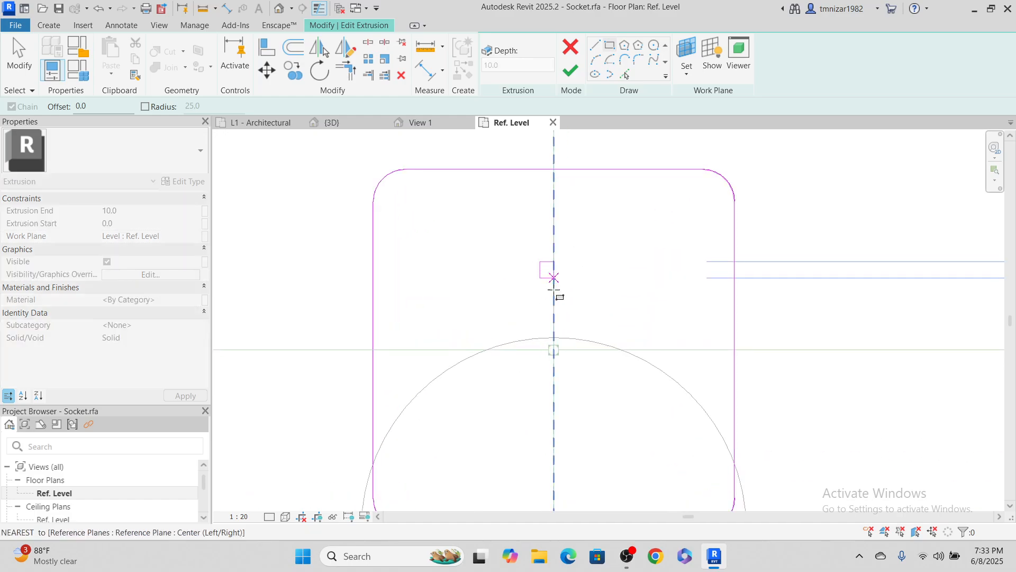
{"action": "left_click", "coordinate": [563, 322]}
{"action": "middle_click_drag", "start_coordinate": [565, 322], "coordinate": [524, 340]}
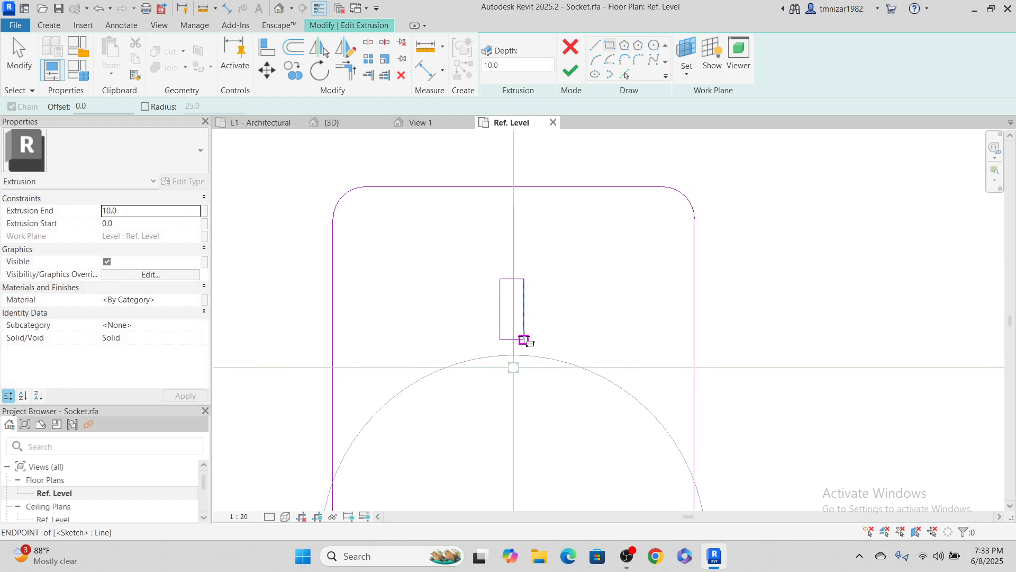
{"action": "scroll", "coordinate": [534, 339], "scroll_direction": "down", "scroll_amount": 2}
{"action": "key", "text": "Escape"}
Move the pin slot rectangle horizontally by its top edge's midpoint so it is centred on the vertical reference plane.
{"action": "scroll", "coordinate": [493, 330], "scroll_direction": "up", "scroll_amount": 1}
{"action": "mouse_move", "coordinate": [484, 266]}
{"action": "left_mouse_down"}
{"action": "mouse_move", "coordinate": [536, 328]}
{"action": "mouse_move", "coordinate": [605, 378]}
{"action": "left_mouse_up"}
{"action": "scroll", "coordinate": [548, 327], "scroll_direction": "up", "scroll_amount": 2}
{"action": "middle_click_drag", "start_coordinate": [558, 334], "coordinate": [569, 349]}
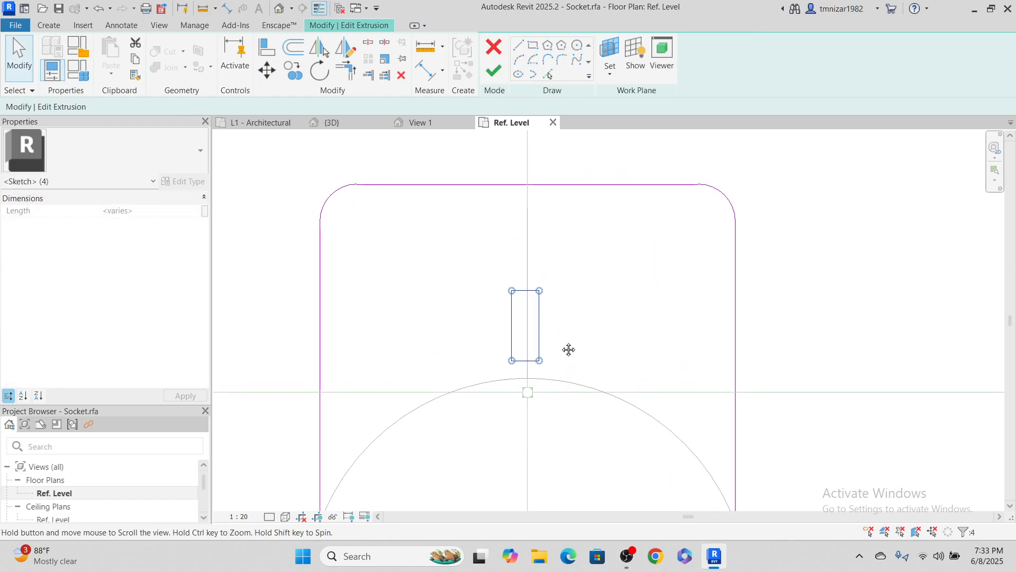
{"action": "scroll", "coordinate": [567, 323], "scroll_direction": "down", "scroll_amount": 6}
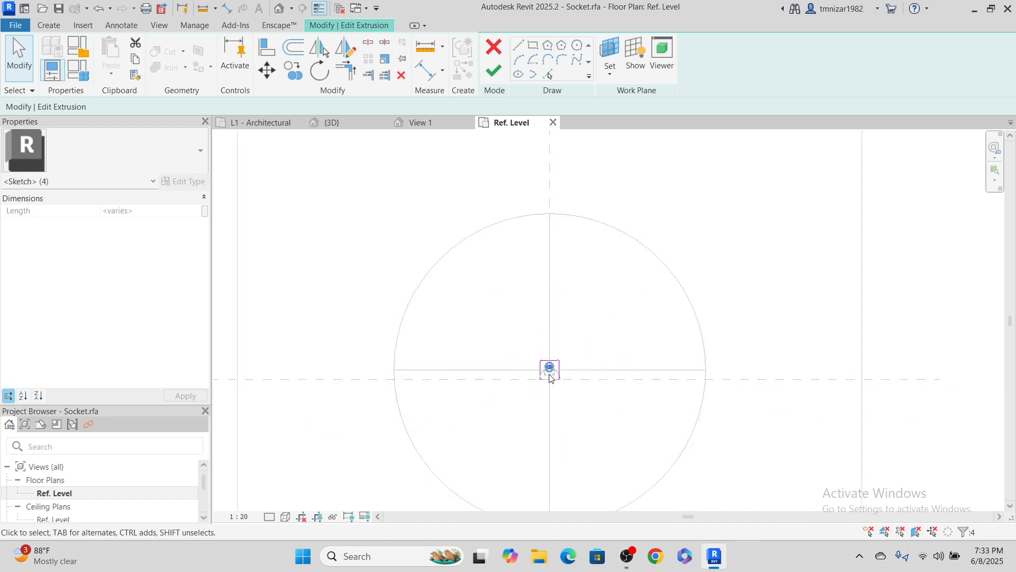
{"action": "scroll", "coordinate": [550, 376], "scroll_direction": "down", "scroll_amount": 2}
{"action": "scroll", "coordinate": [582, 406], "scroll_direction": "up", "scroll_amount": 5}
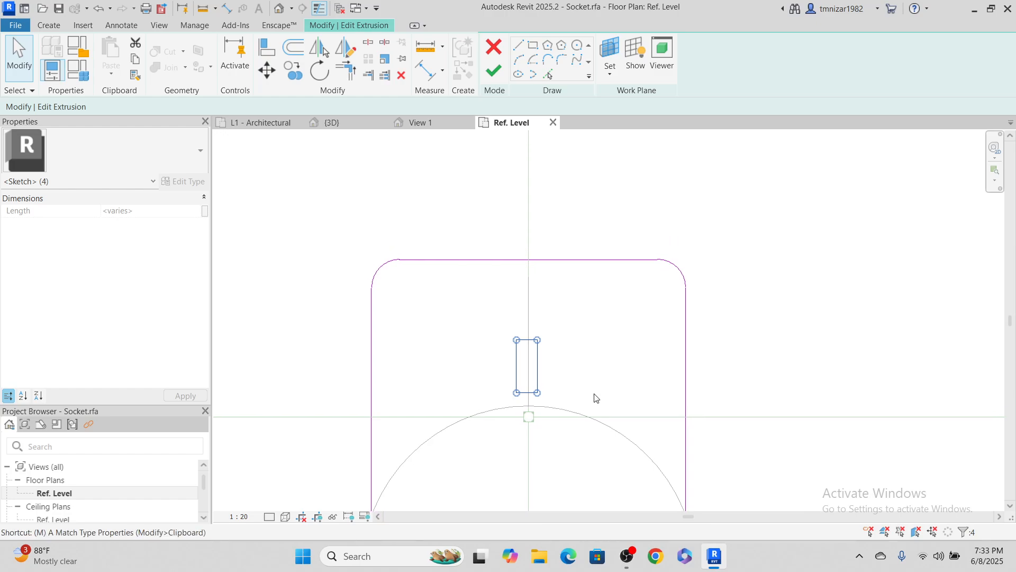
{"action": "key", "text": "m"}
{"action": "key", "text": "v"}
{"action": "scroll", "coordinate": [537, 349], "scroll_direction": "up", "scroll_amount": 3}
{"action": "left_click", "coordinate": [509, 328]}
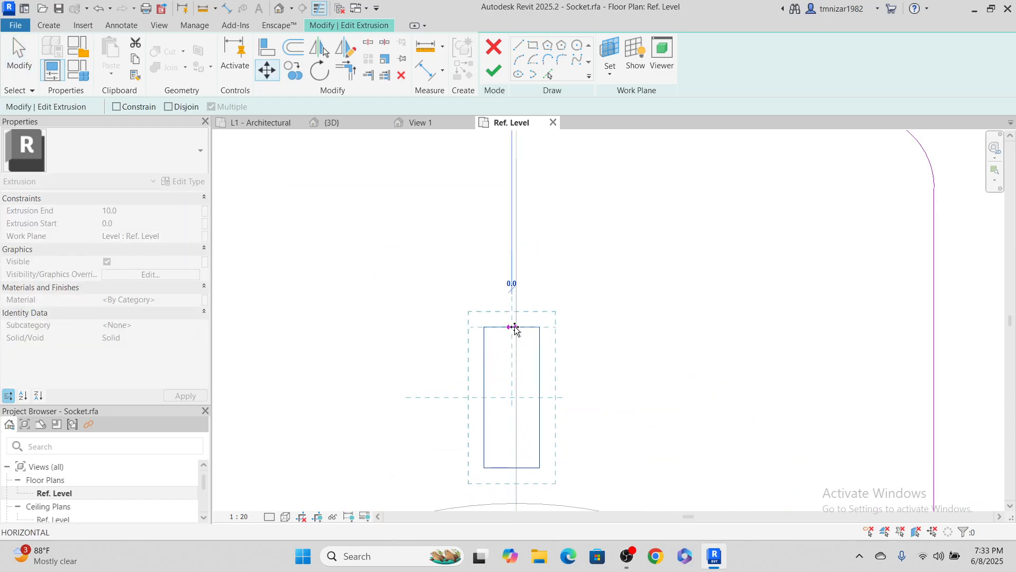
{"action": "scroll", "coordinate": [518, 328], "scroll_direction": "up", "scroll_amount": 2}
{"action": "left_click", "coordinate": [516, 325]}
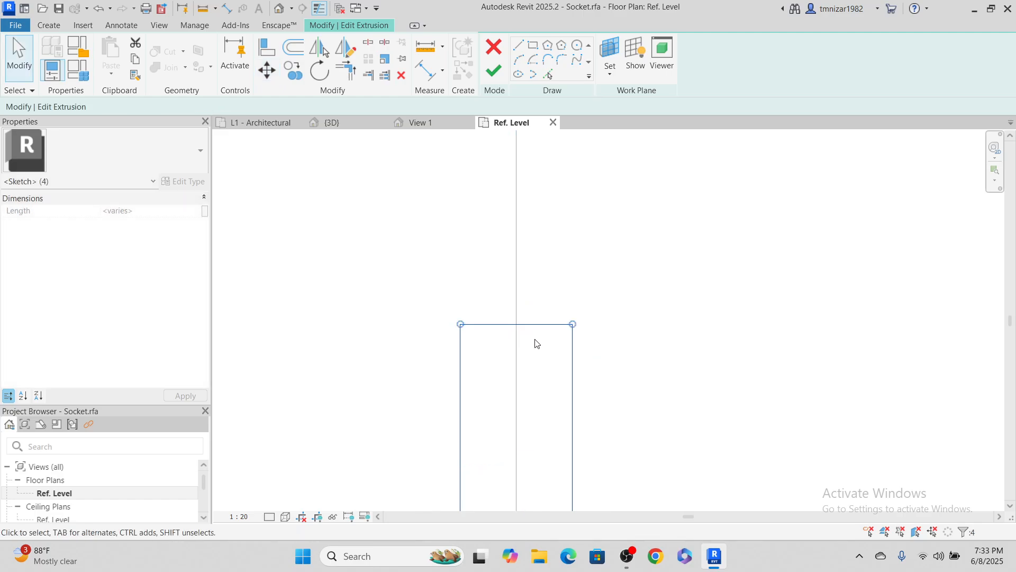
Shorten the upper pin slot by moving its bottom edge up.
{"action": "scroll", "coordinate": [535, 342], "scroll_direction": "down", "scroll_amount": 2}
{"action": "middle_click_drag", "start_coordinate": [543, 376], "coordinate": [544, 250]}
{"action": "left_click", "coordinate": [539, 356]}
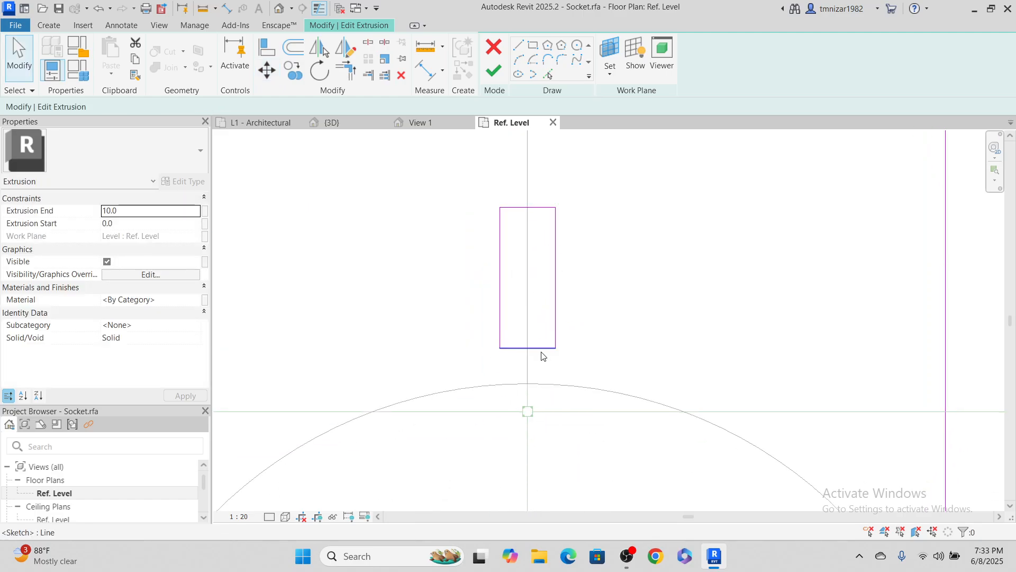
{"action": "left_click", "coordinate": [541, 348]}
{"action": "left_click_drag", "start_coordinate": [541, 348], "coordinate": [541, 319]}
{"action": "scroll", "coordinate": [541, 332], "scroll_direction": "down", "scroll_amount": 3}
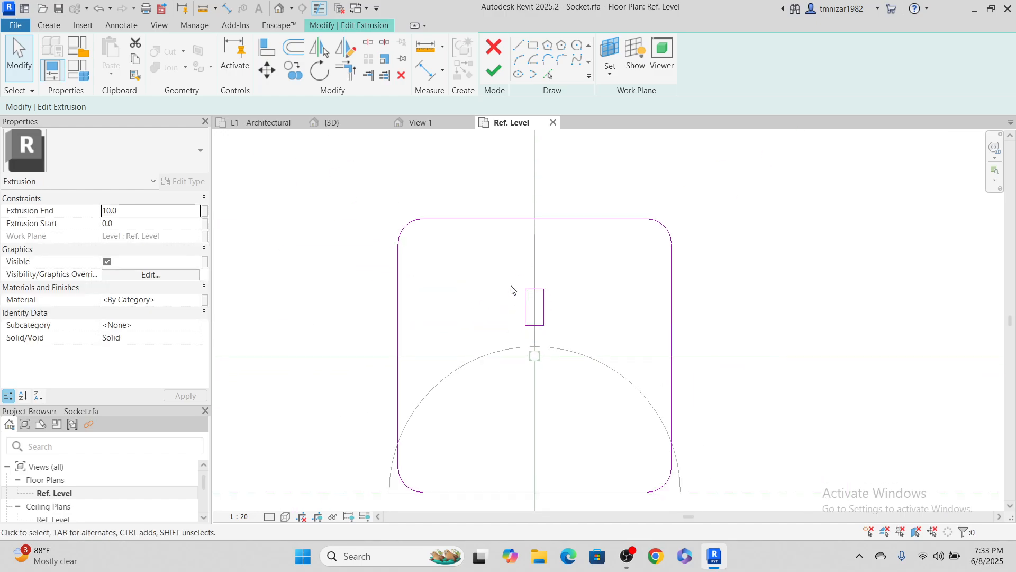
Copy the upper pin slot rectangle to the lower-left area of the faceplate.
{"action": "left_click_drag", "start_coordinate": [515, 285], "coordinate": [561, 376]}
{"action": "scroll", "coordinate": [536, 356], "scroll_direction": "up", "scroll_amount": 3}
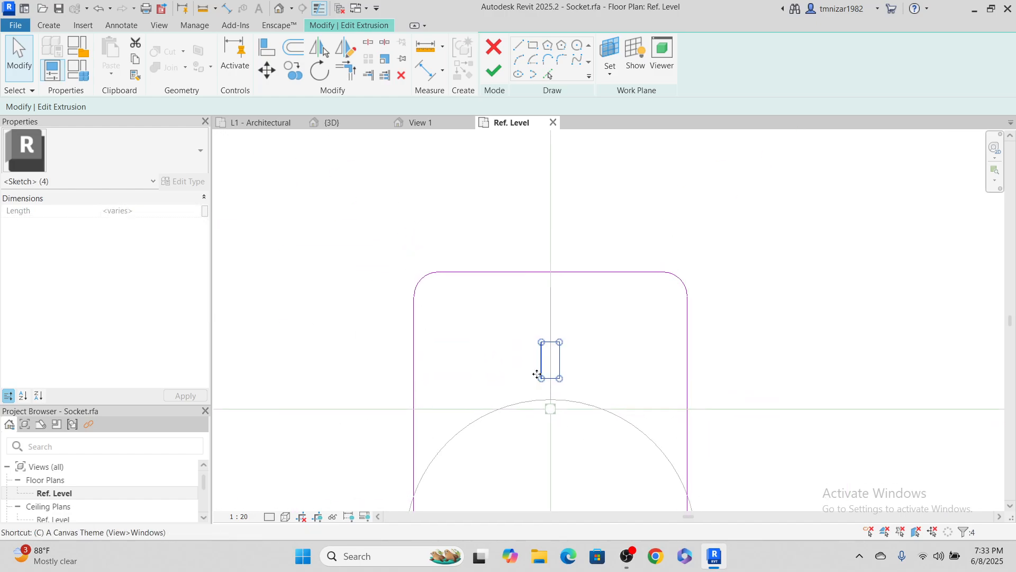
{"action": "key", "text": "c"}
{"action": "key", "text": "o"}
{"action": "scroll", "coordinate": [556, 363], "scroll_direction": "up", "scroll_amount": 2}
{"action": "middle_click_drag", "start_coordinate": [438, 439], "coordinate": [577, 288]}
{"action": "left_click", "coordinate": [613, 327]}
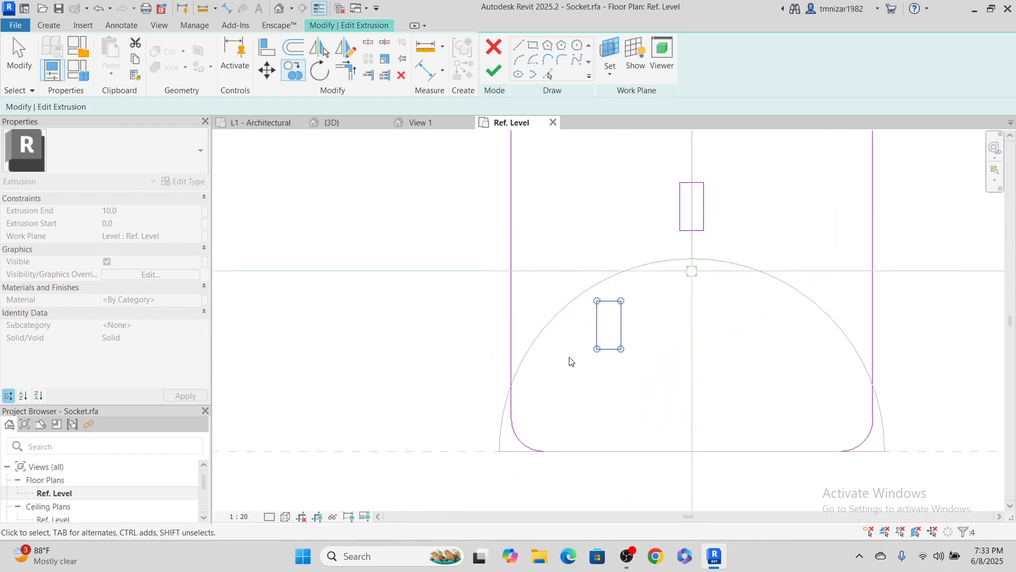
{"action": "key", "text": "Escape"}
Mirror a copy of the lower-left pin slot about the vertical centre reference plane.
{"action": "left_click_drag", "start_coordinate": [570, 401], "coordinate": [651, 285]}
{"action": "middle_click_drag", "start_coordinate": [710, 331], "coordinate": [603, 367]}
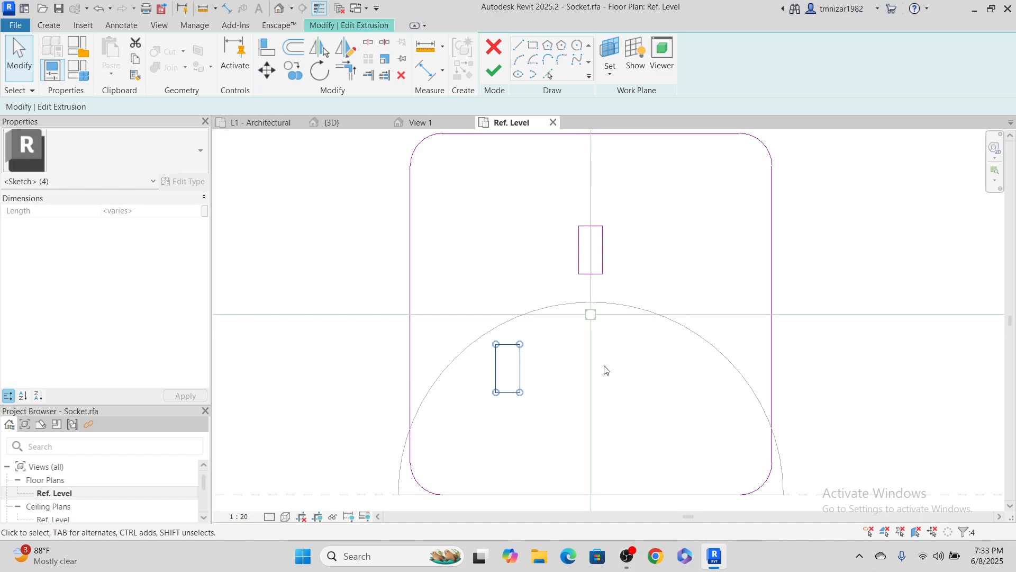
{"action": "key", "text": "m"}
{"action": "key", "text": "m"}
{"action": "scroll", "coordinate": [573, 398], "scroll_direction": "down", "scroll_amount": 2}
{"action": "scroll", "coordinate": [573, 398], "scroll_direction": "down", "scroll_amount": 1}
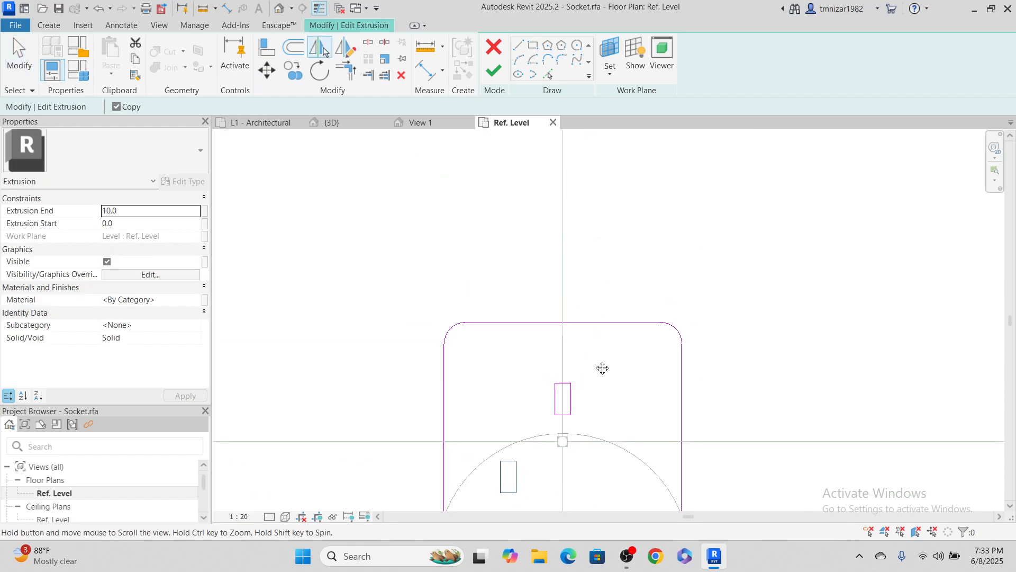
{"action": "scroll", "coordinate": [577, 254], "scroll_direction": "down", "scroll_amount": 2}
{"action": "left_click", "coordinate": [562, 265]}
{"action": "key", "text": "Escape"}
Finish editing the extrusion sketch with the rounded outline and three pin slots, and deselect the faceplate.
{"action": "scroll", "coordinate": [559, 437], "scroll_direction": "up", "scroll_amount": 3}
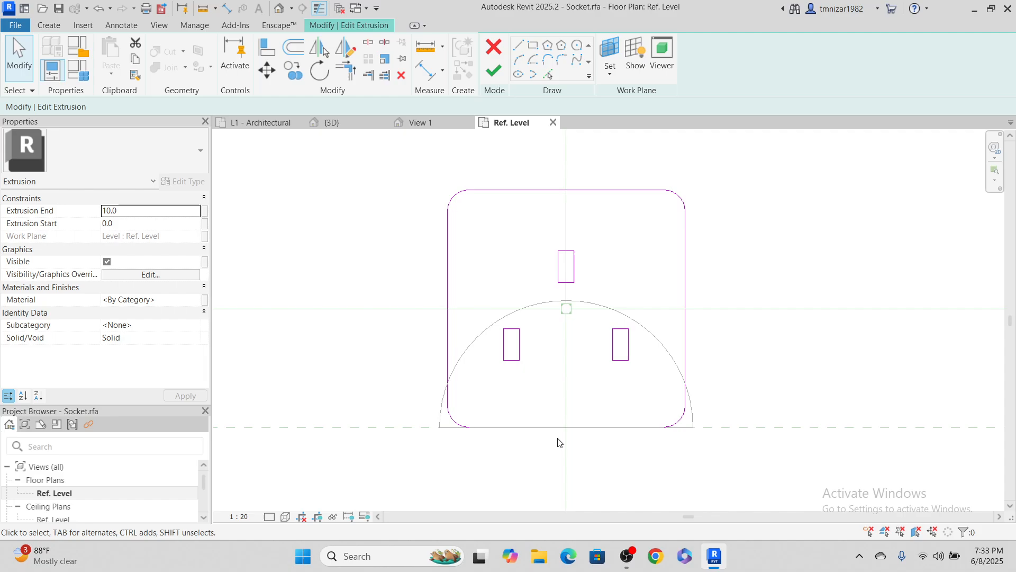
{"action": "mouse_move", "coordinate": [681, 302]}
{"action": "middle_mouse_down"}
{"action": "mouse_move", "coordinate": [702, 289]}
{"action": "mouse_move", "coordinate": [690, 302]}
{"action": "middle_mouse_up"}
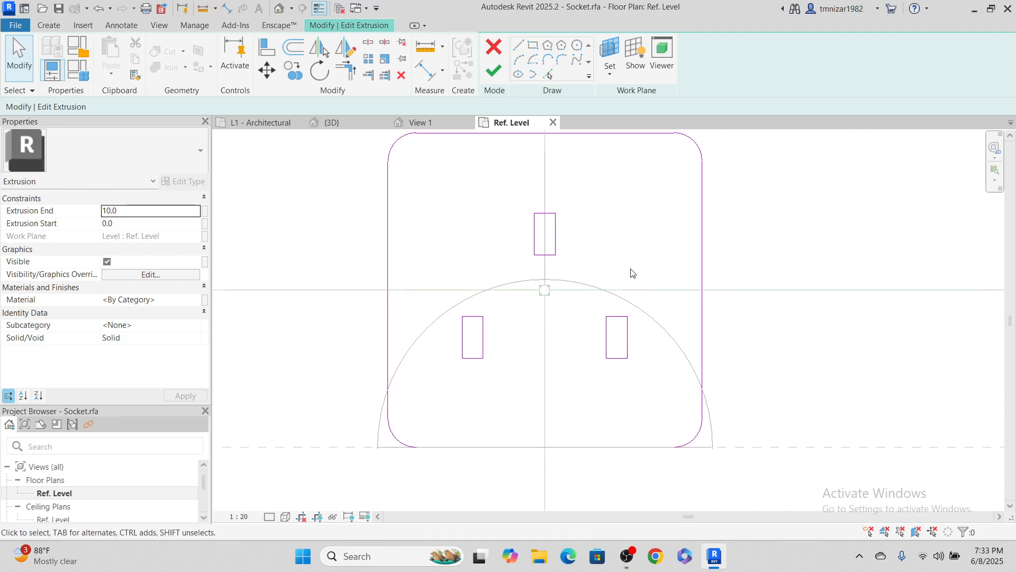
{"action": "left_click", "coordinate": [494, 70]}
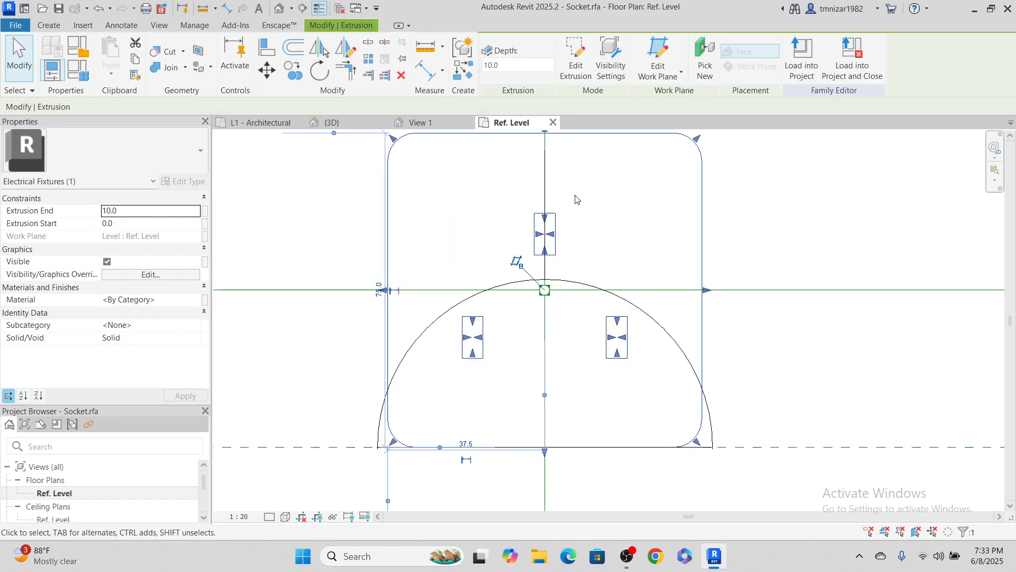
{"action": "key", "text": "Escape"}
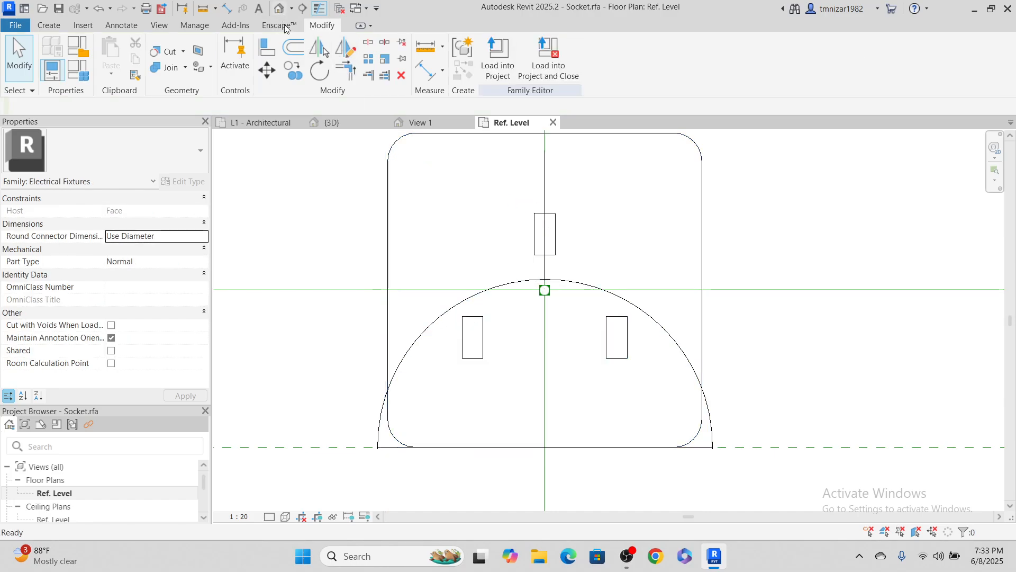
Show the socket family in the default 3D view with the shaded visual style.
{"action": "left_click", "coordinate": [279, 8]}
{"action": "scroll", "coordinate": [455, 247], "scroll_direction": "up", "scroll_amount": 3}
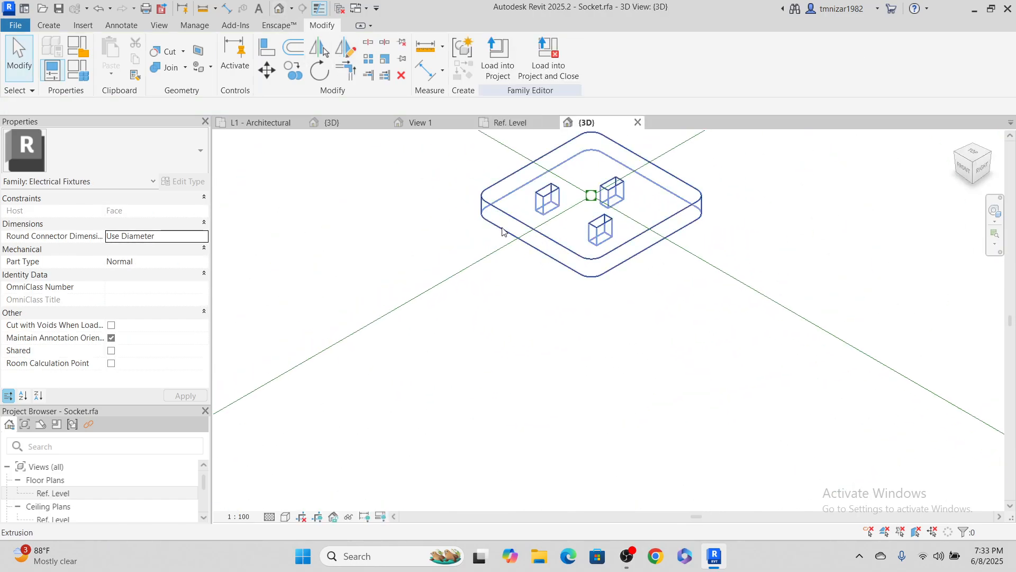
{"action": "middle_click_drag", "start_coordinate": [503, 229], "coordinate": [558, 320]}
{"action": "key", "text": "s"}
{"action": "key", "text": "d"}
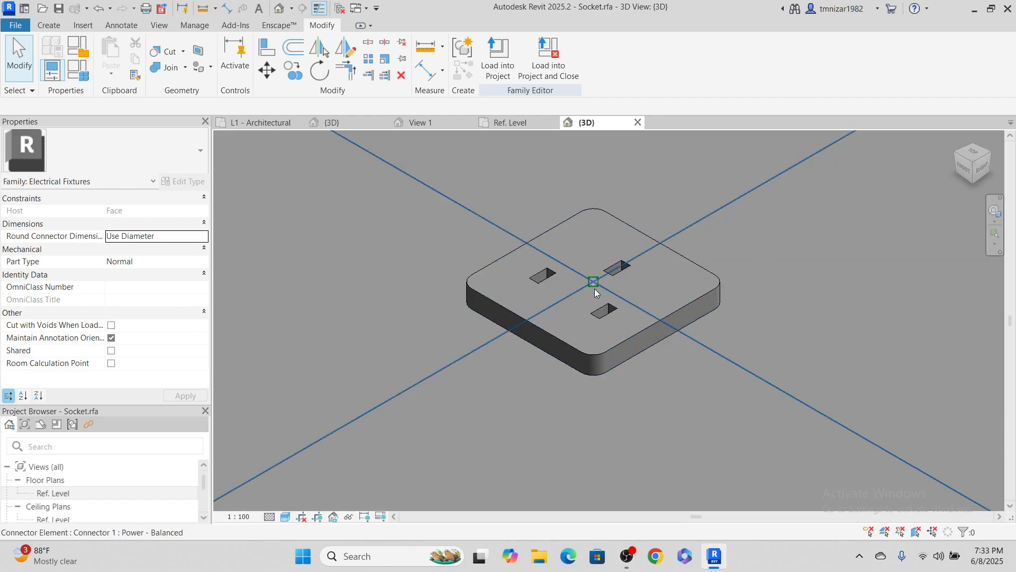
Set the faceplate's Extrusion End to 5.0.
{"action": "left_click", "coordinate": [718, 307]}
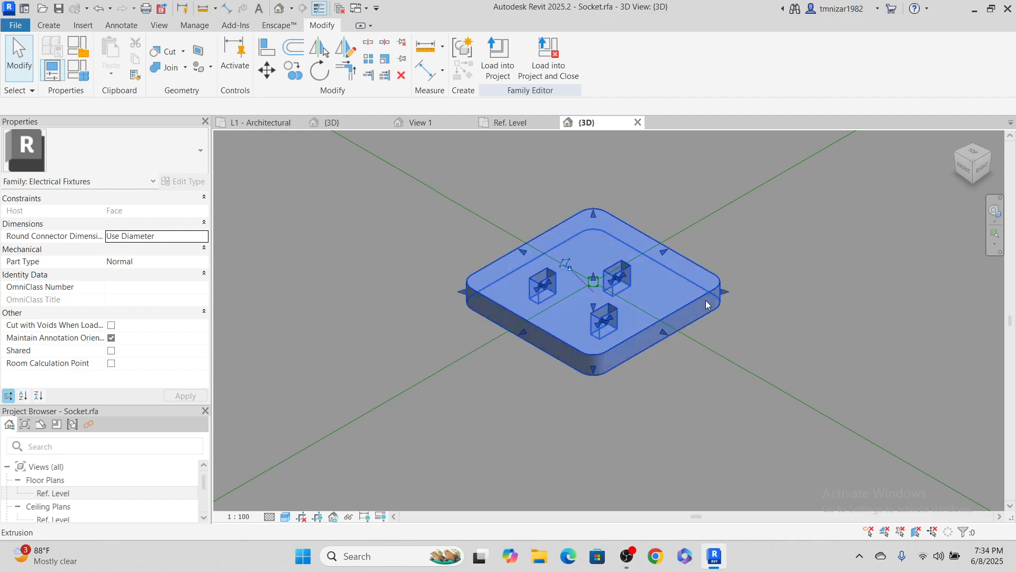
{"action": "left_click", "coordinate": [144, 211]}
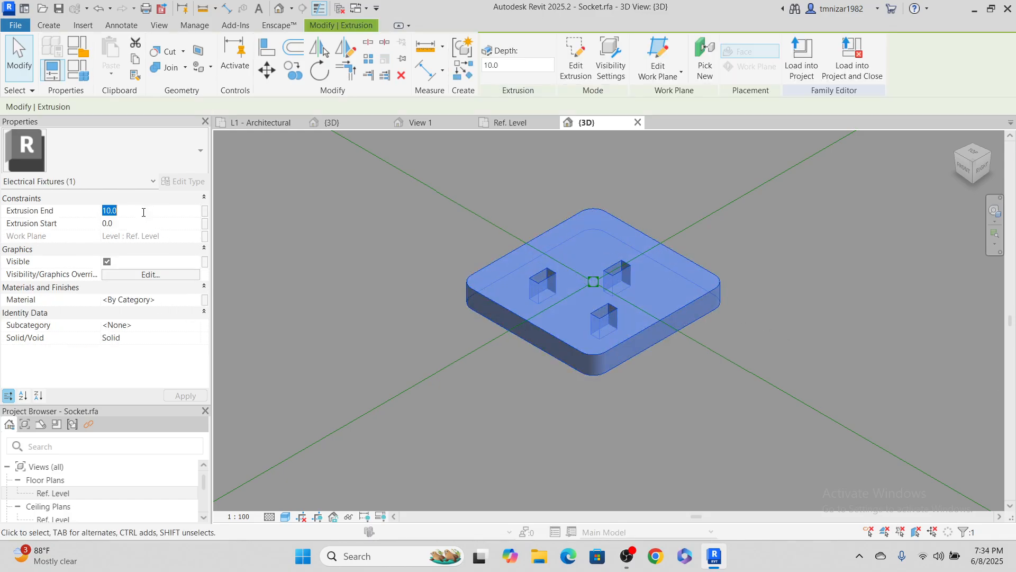
{"action": "left_click", "coordinate": [285, 392]}
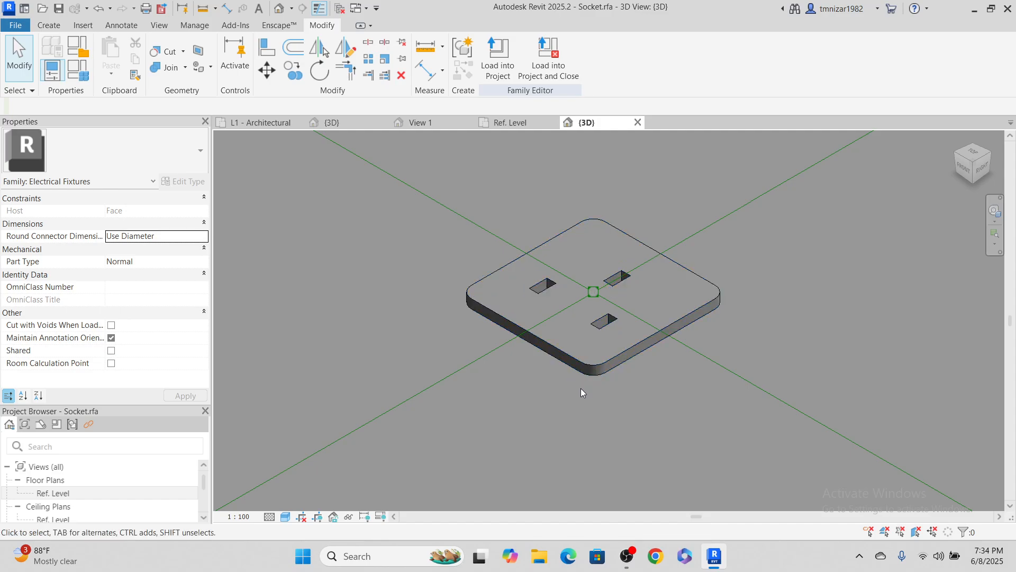
Examine the slotted faceplate in 3D, in the Ref. Level plan and in the Left elevation.
{"action": "scroll", "coordinate": [532, 349], "scroll_direction": "up", "scroll_amount": 2}
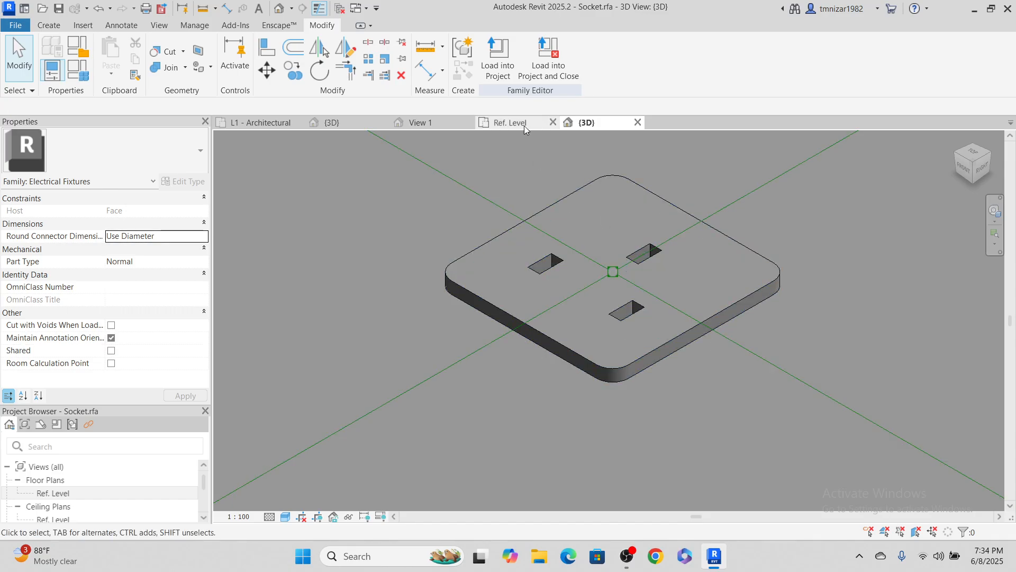
{"action": "left_click", "coordinate": [507, 125]}
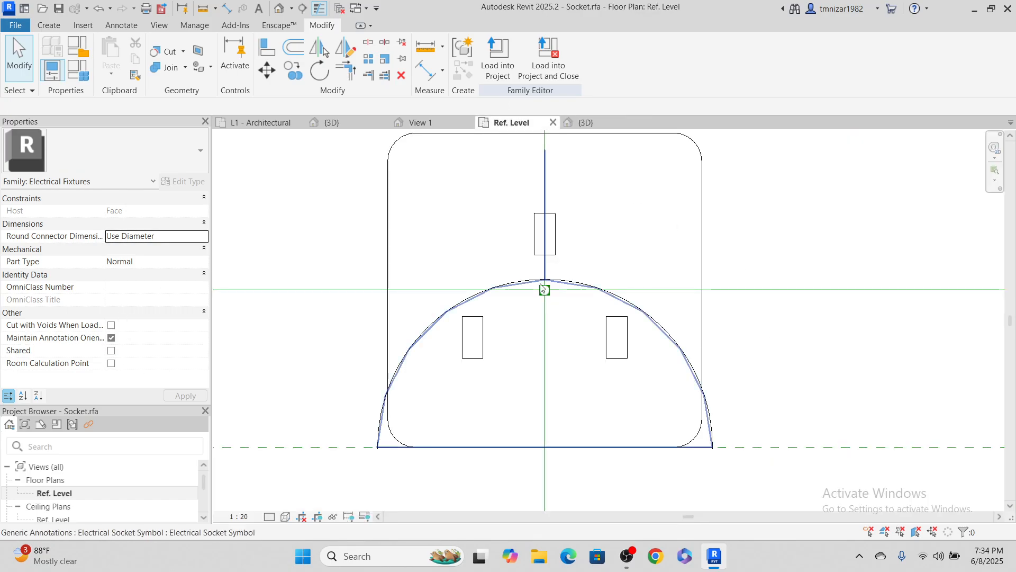
{"action": "scroll", "coordinate": [577, 196], "scroll_direction": "up", "scroll_amount": 2}
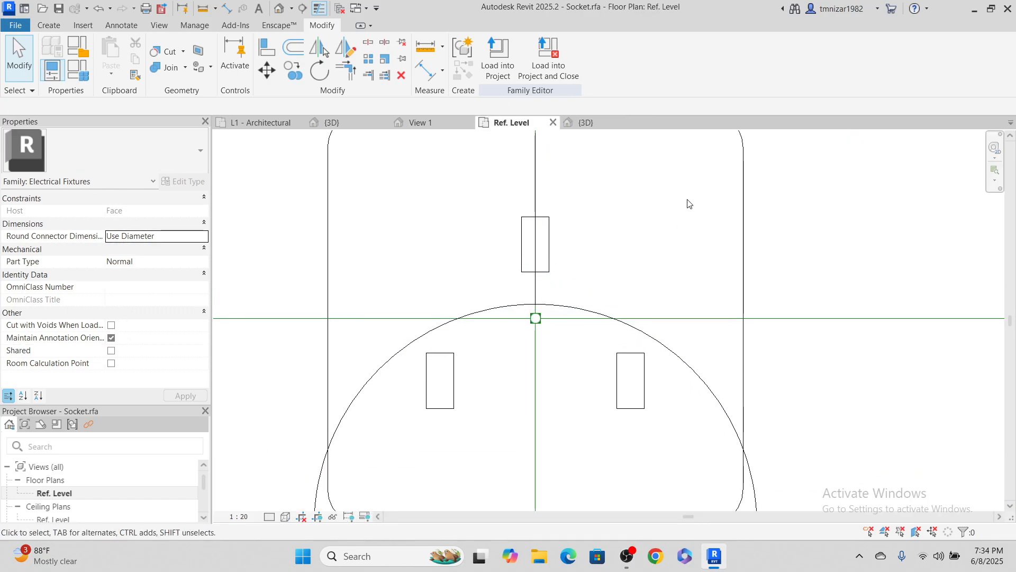
{"action": "left_click", "coordinate": [48, 24]}
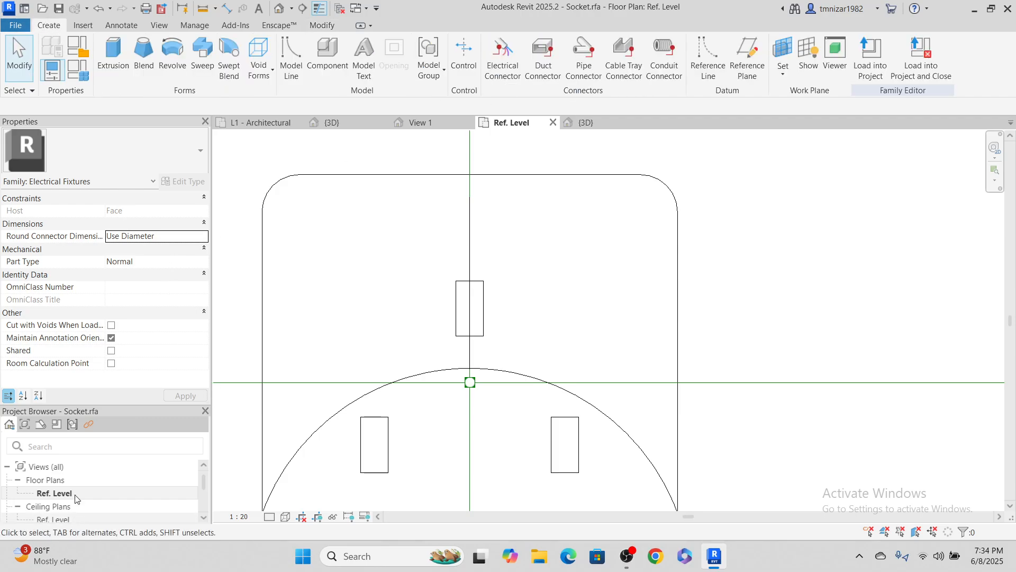
{"action": "scroll", "coordinate": [126, 486], "scroll_direction": "down", "scroll_amount": 2}
{"action": "scroll", "coordinate": [126, 485], "scroll_direction": "down", "scroll_amount": 2}
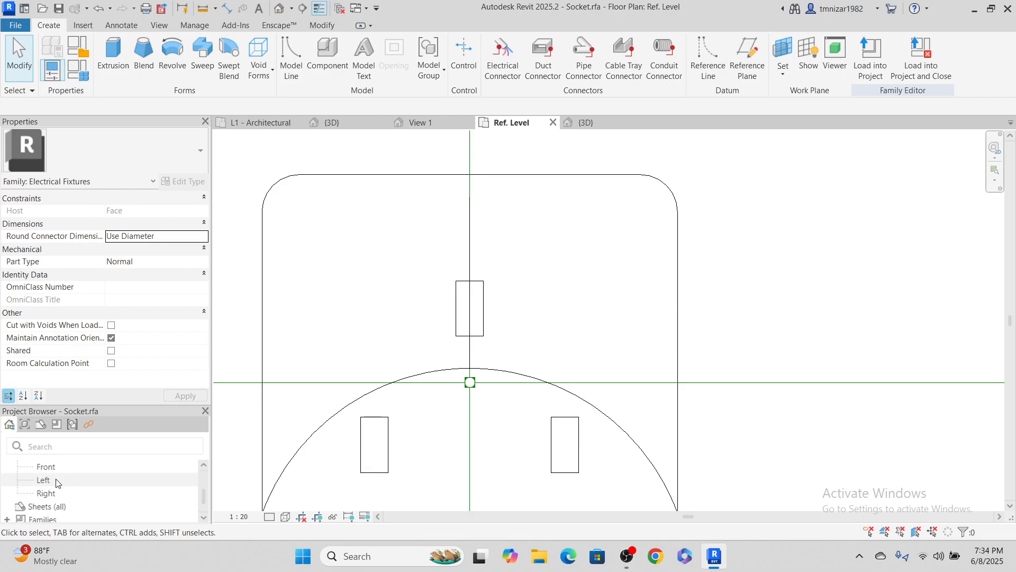
{"action": "double_click", "coordinate": [55, 479]}
{"action": "scroll", "coordinate": [556, 424], "scroll_direction": "up", "scroll_amount": 6}
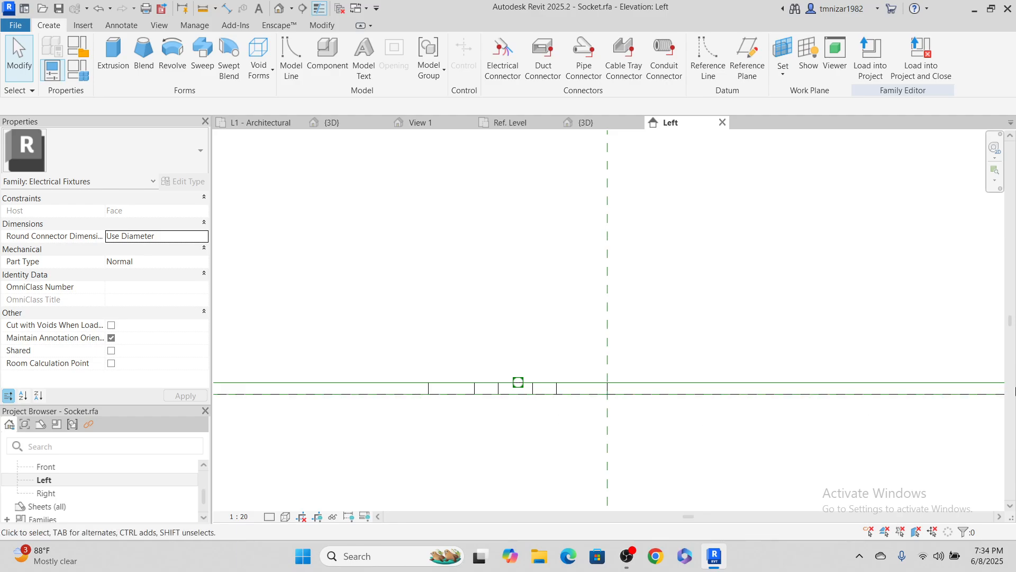
{"action": "scroll", "coordinate": [52, 478], "scroll_direction": "up", "scroll_amount": 3}
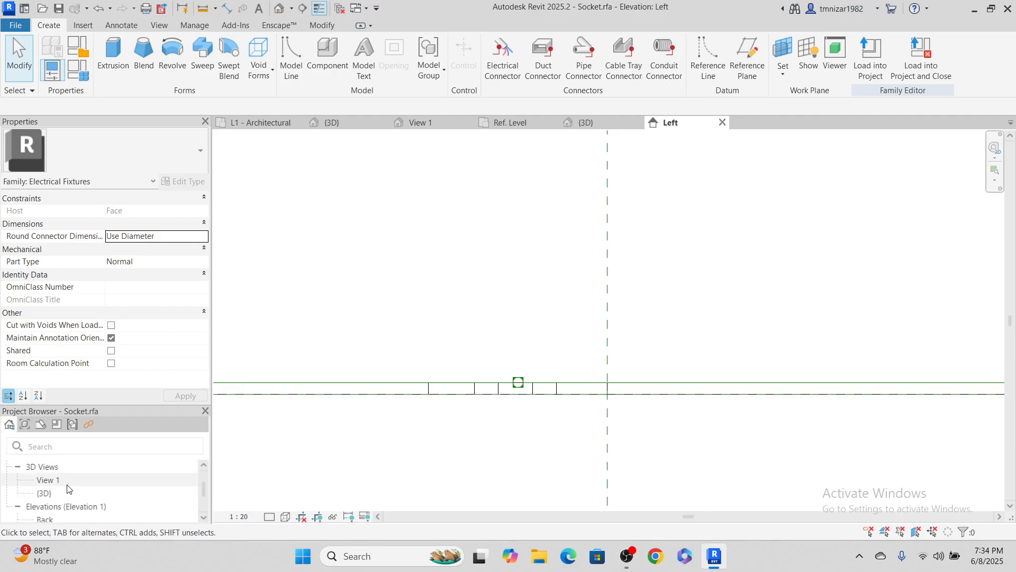
{"action": "scroll", "coordinate": [53, 482], "scroll_direction": "down", "scroll_amount": 3}
{"action": "scroll", "coordinate": [56, 489], "scroll_direction": "up", "scroll_amount": 3}
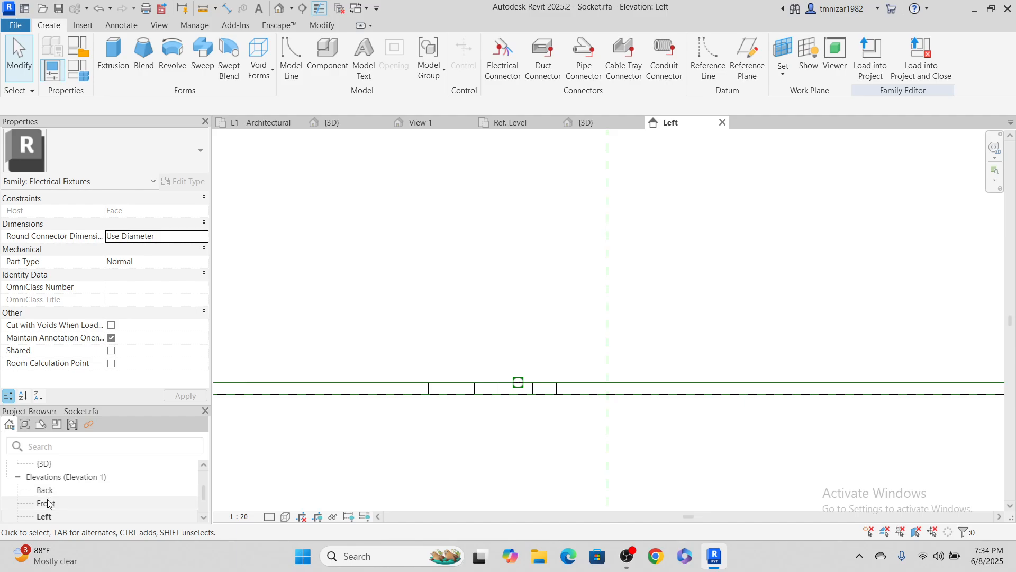
In the Front elevation, create an extrusion from a wedge profile on the faceplate's outer surface, about 14.8 mm long and tapering to about 1.3 mm high.
{"action": "double_click", "coordinate": [45, 504]}
{"action": "scroll", "coordinate": [641, 419], "scroll_direction": "up", "scroll_amount": 6}
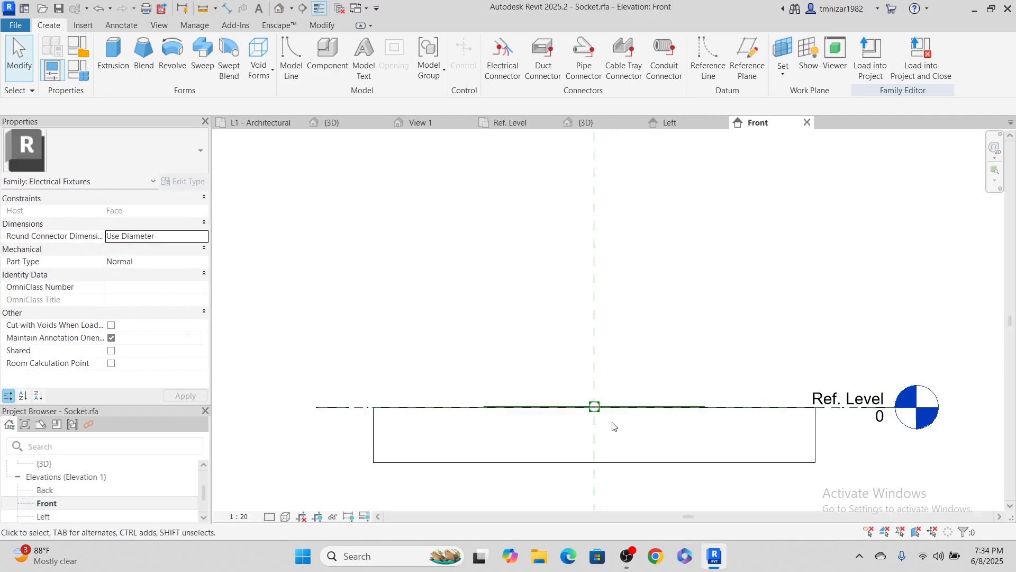
{"action": "scroll", "coordinate": [568, 426], "scroll_direction": "up", "scroll_amount": 2}
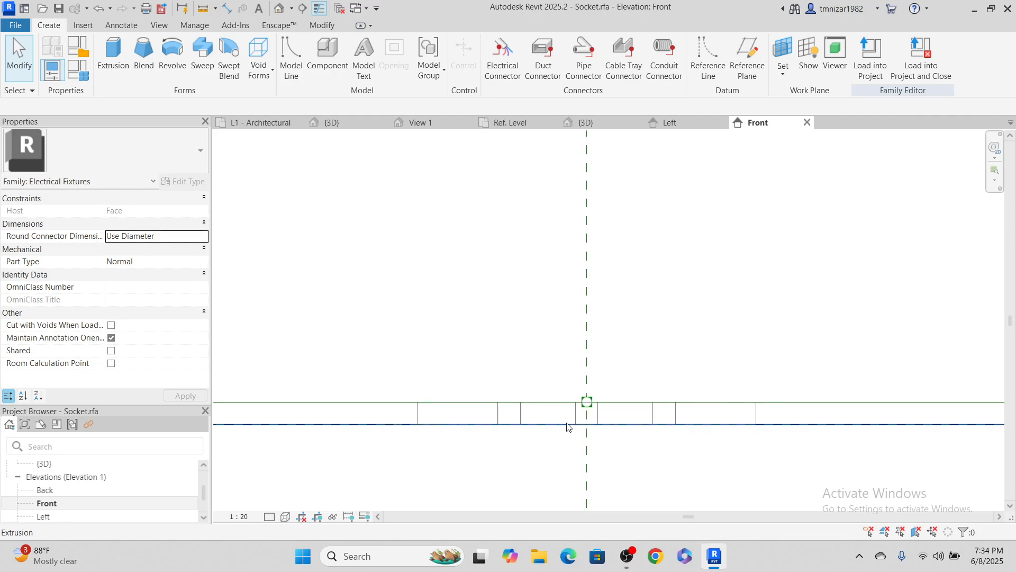
{"action": "left_click", "coordinate": [127, 51]}
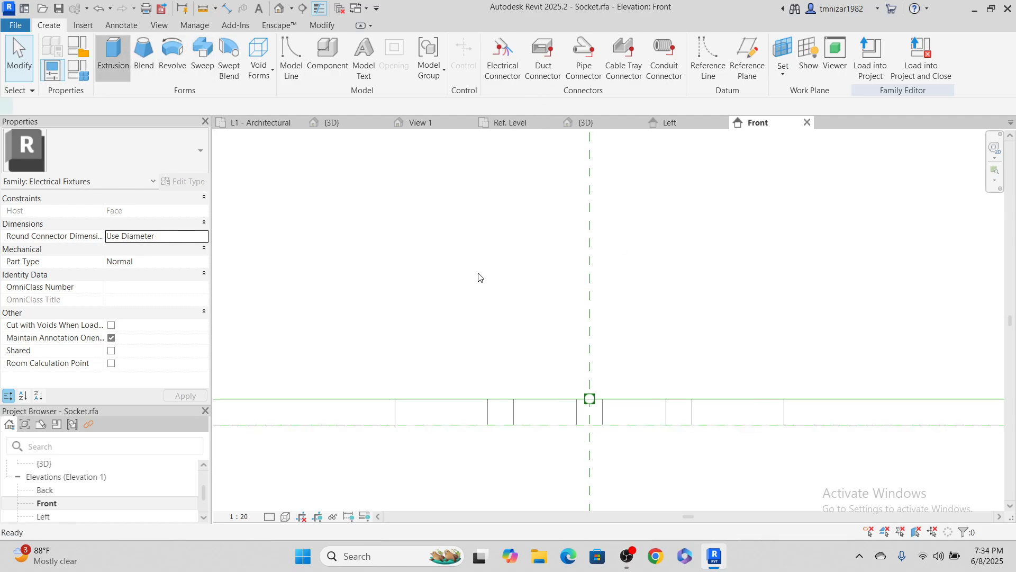
{"action": "scroll", "coordinate": [421, 400], "scroll_direction": "up", "scroll_amount": 1}
{"action": "left_click", "coordinate": [433, 398]}
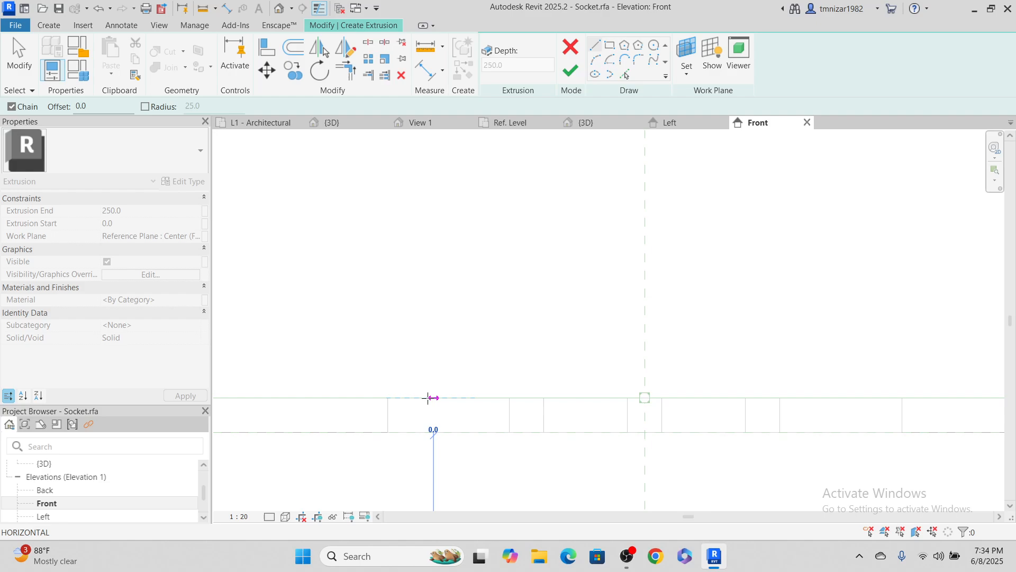
{"action": "left_click", "coordinate": [433, 370]}
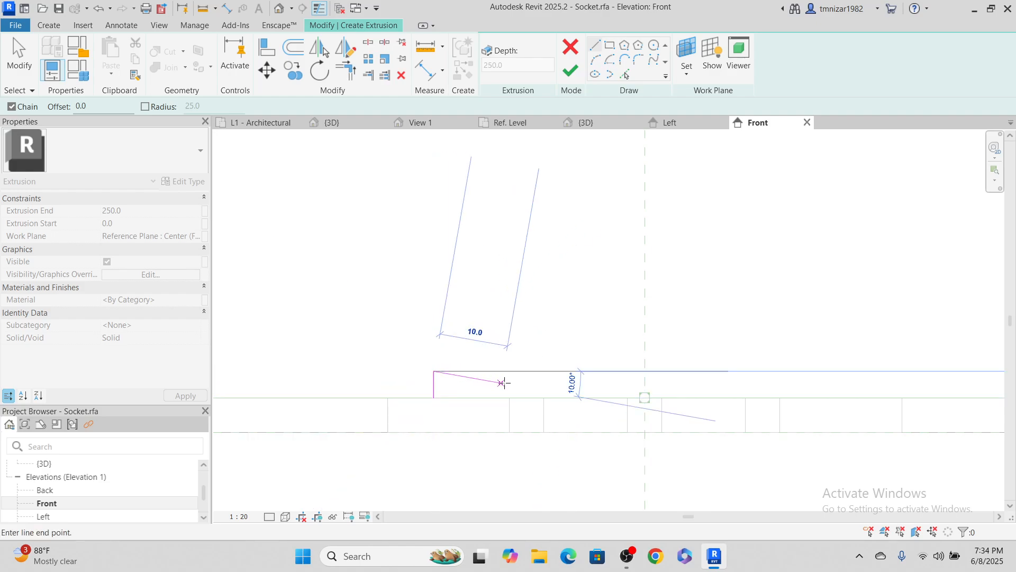
{"action": "scroll", "coordinate": [529, 390], "scroll_direction": "up", "scroll_amount": 2}
{"action": "left_click", "coordinate": [535, 391]}
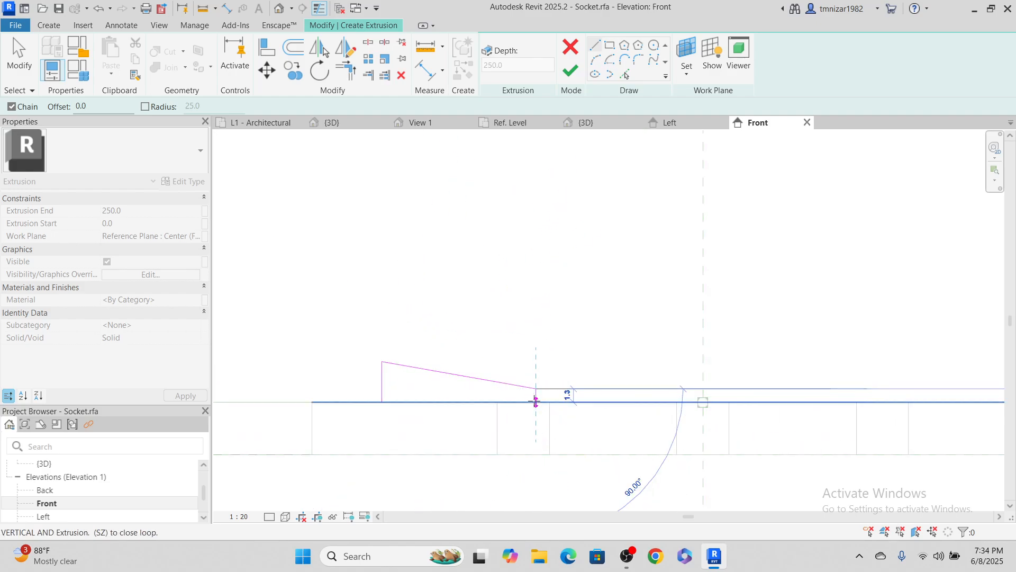
{"action": "left_click", "coordinate": [536, 402]}
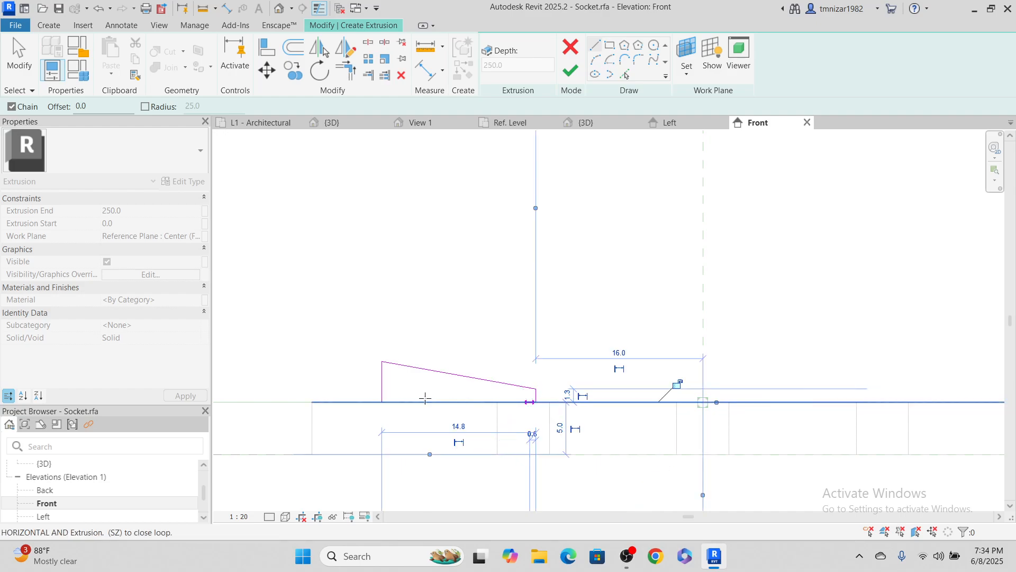
{"action": "left_click", "coordinate": [383, 402]}
{"action": "scroll", "coordinate": [424, 403], "scroll_direction": "up", "scroll_amount": 3}
{"action": "key", "text": "Escape"}
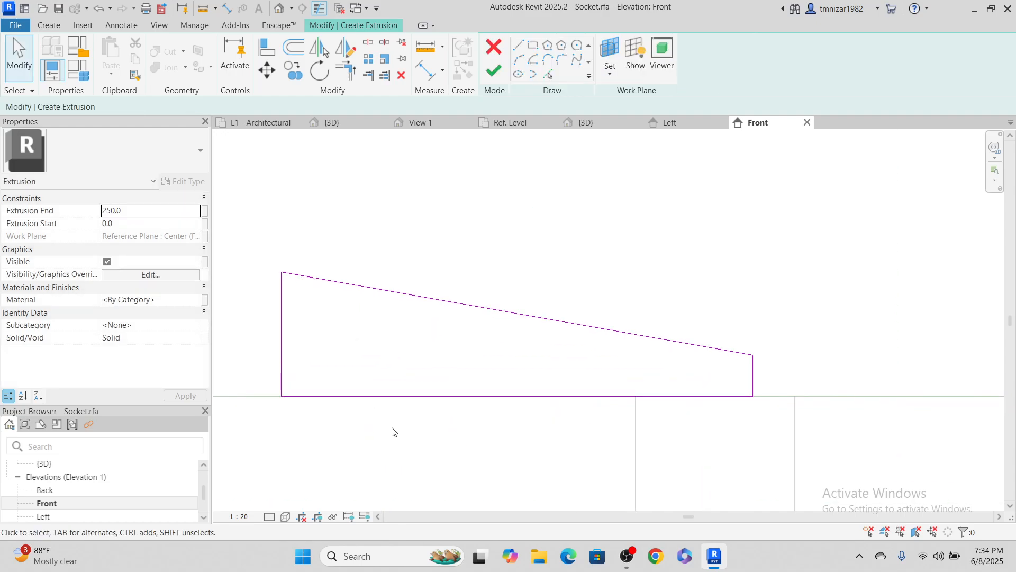
{"action": "left_click", "coordinate": [493, 70]}
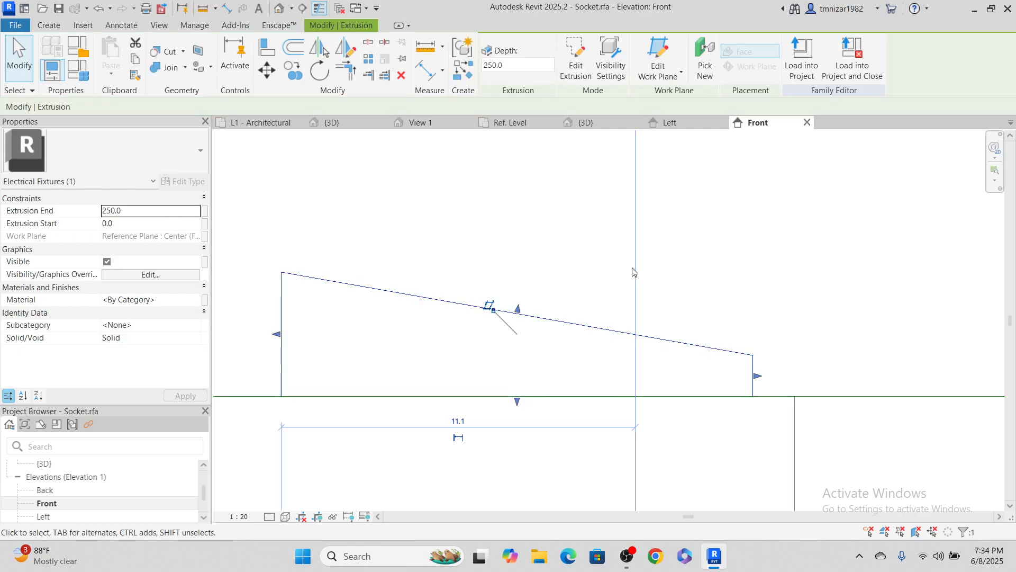
In the Ref. Level plan, shorten the wedge extrusion to a depth of about 8.2 mm.
{"action": "scroll", "coordinate": [538, 200], "scroll_direction": "down", "scroll_amount": 4}
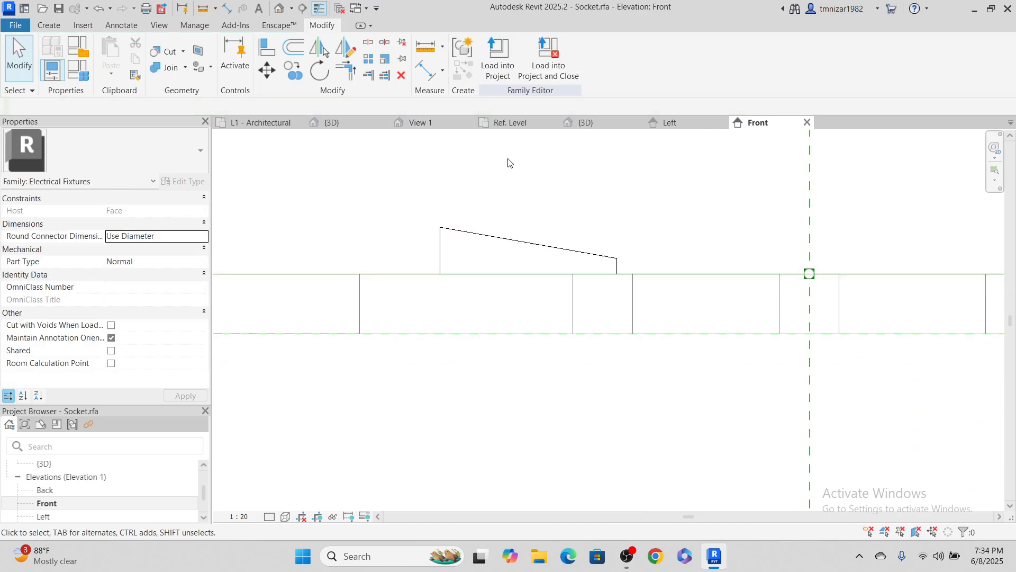
{"action": "left_click", "coordinate": [495, 123]}
{"action": "middle_click_drag", "start_coordinate": [499, 356], "coordinate": [556, 157]}
{"action": "scroll", "coordinate": [550, 360], "scroll_direction": "down", "scroll_amount": 4}
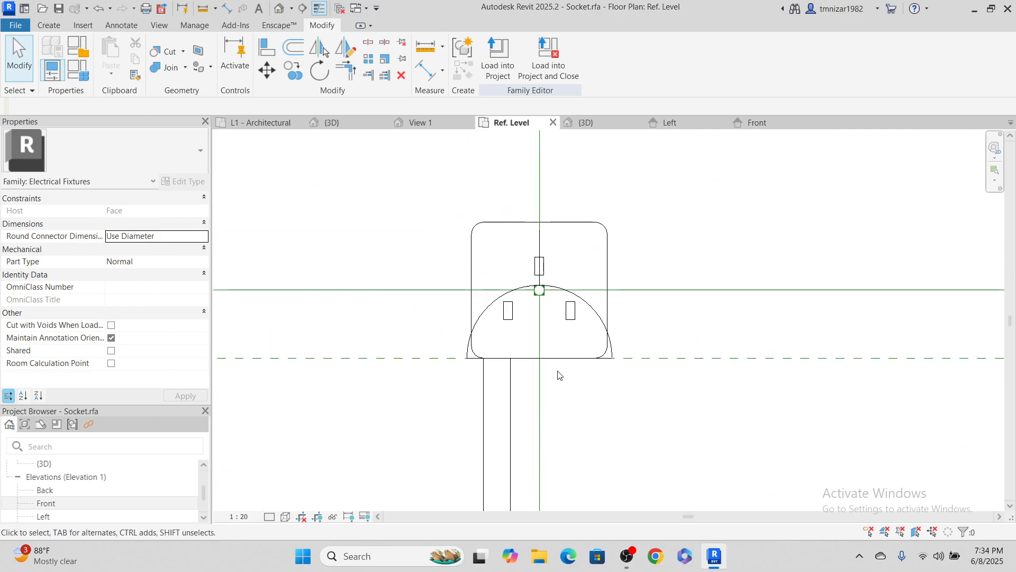
{"action": "scroll", "coordinate": [561, 375], "scroll_direction": "down", "scroll_amount": 3}
{"action": "middle_click_drag", "start_coordinate": [554, 408], "coordinate": [543, 235]}
{"action": "scroll", "coordinate": [543, 234], "scroll_direction": "down", "scroll_amount": 2}
{"action": "left_click", "coordinate": [524, 328]}
{"action": "scroll", "coordinate": [526, 330], "scroll_direction": "up", "scroll_amount": 1}
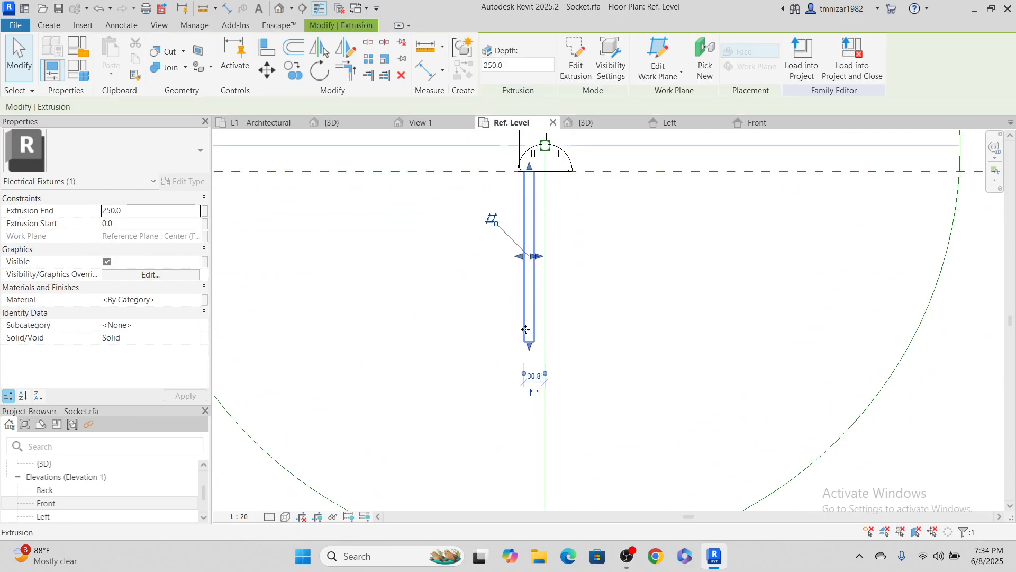
{"action": "left_click_drag", "start_coordinate": [530, 346], "coordinate": [529, 190]}
{"action": "middle_click_drag", "start_coordinate": [530, 242], "coordinate": [537, 436]}
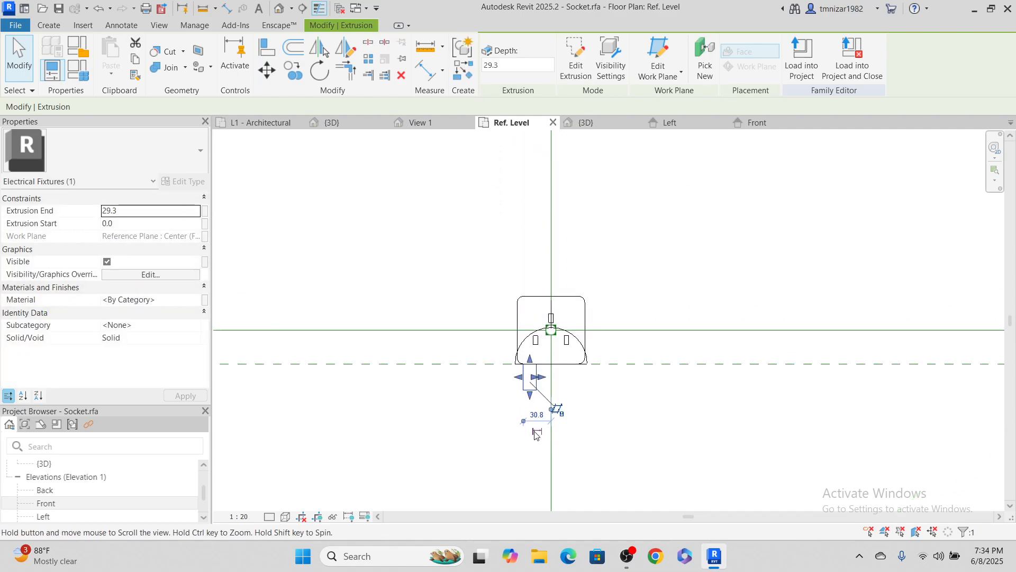
{"action": "scroll", "coordinate": [536, 435], "scroll_direction": "up", "scroll_amount": 3}
{"action": "left_click_drag", "start_coordinate": [532, 317], "coordinate": [533, 249]}
{"action": "middle_click_drag", "start_coordinate": [548, 309], "coordinate": [543, 481]}
{"action": "scroll", "coordinate": [543, 481], "scroll_direction": "up", "scroll_amount": 1}
{"action": "left_click", "coordinate": [526, 440]}
{"action": "left_click", "coordinate": [547, 409]}
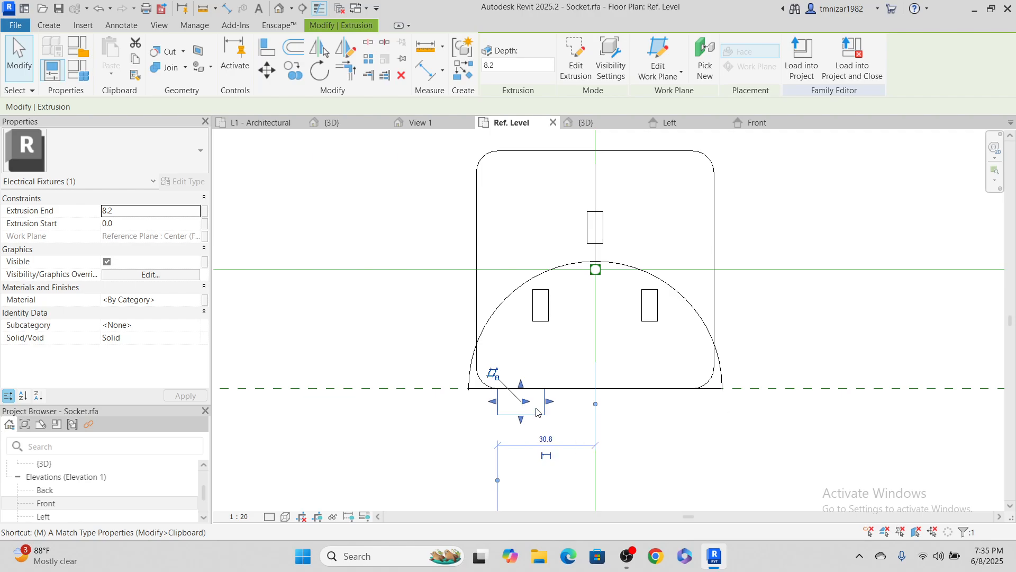
{"action": "key", "text": "Escape"}
{"action": "left_click", "coordinate": [542, 413]}
{"action": "key", "text": "m"}
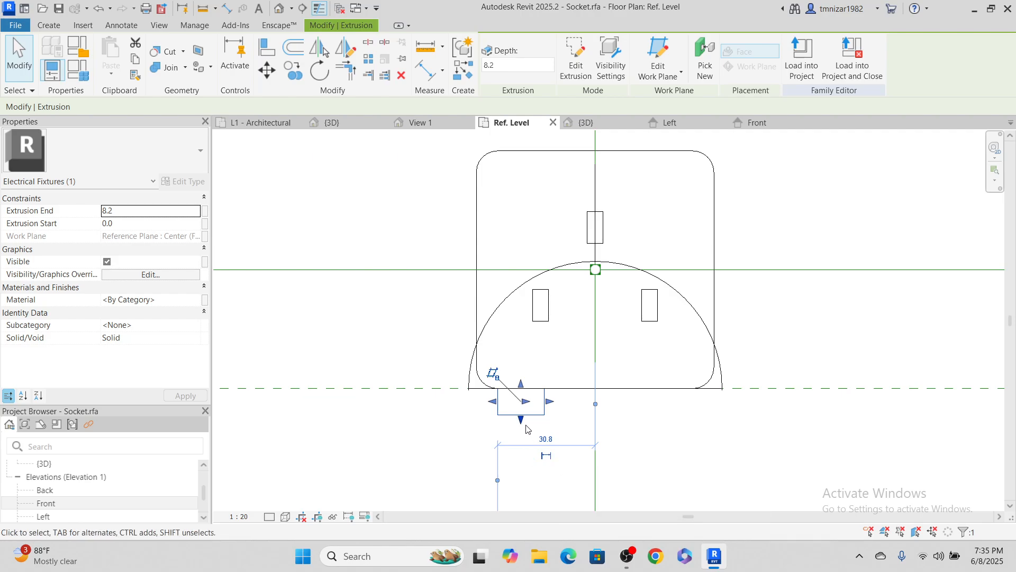
{"action": "key", "text": "m"}
{"action": "key", "text": "v"}
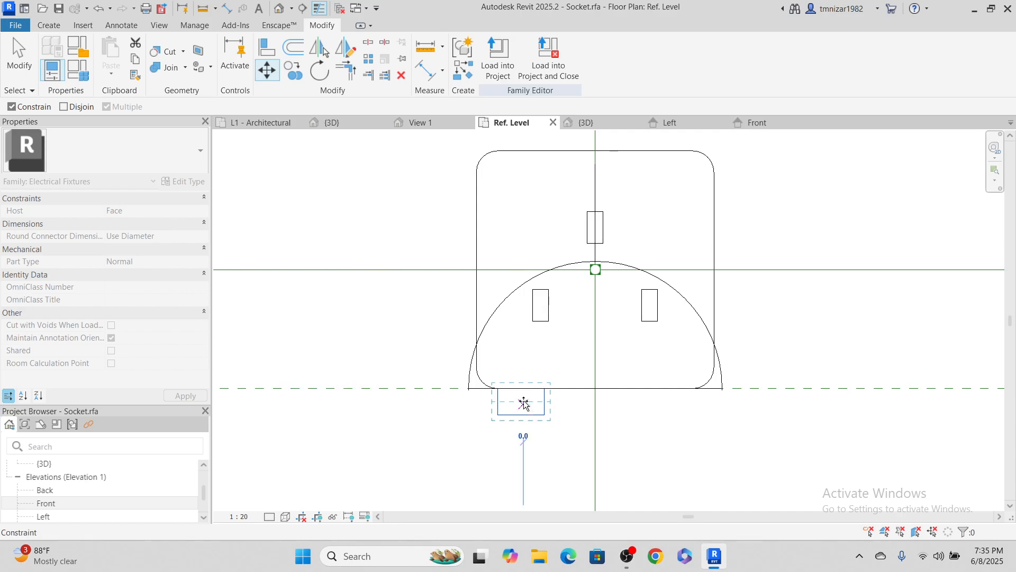
{"action": "scroll", "coordinate": [508, 273], "scroll_direction": "up", "scroll_amount": 1}
{"action": "key", "text": "Escape"}
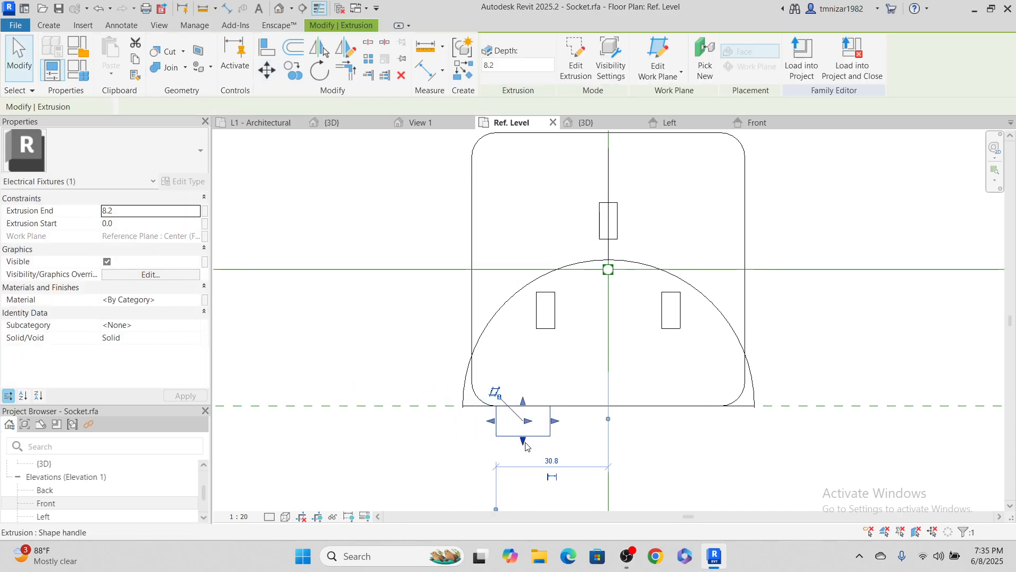
Dissociate the wedge from its work plane and move it onto the faceplate's upper-right area, beside the upper pin slot.
{"action": "scroll", "coordinate": [483, 440], "scroll_direction": "up", "scroll_amount": 3}
{"action": "left_click", "coordinate": [502, 358]}
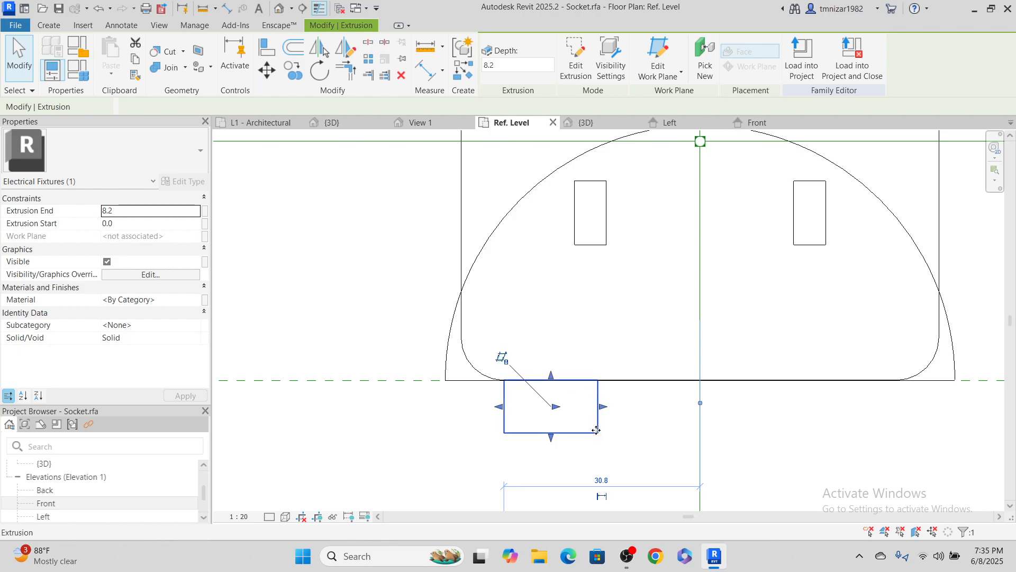
{"action": "middle_click_drag", "start_coordinate": [508, 367], "coordinate": [492, 374]}
{"action": "key", "text": "m"}
{"action": "key", "text": "v"}
{"action": "left_click", "coordinate": [531, 417]}
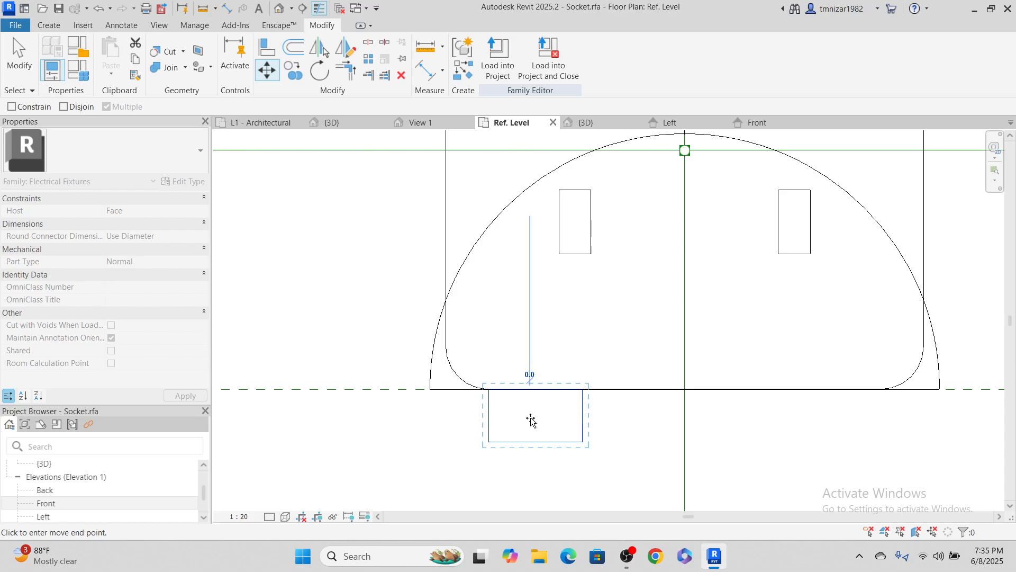
{"action": "middle_click_drag", "start_coordinate": [637, 279], "coordinate": [582, 430]}
{"action": "scroll", "coordinate": [582, 430], "scroll_direction": "down", "scroll_amount": 2}
{"action": "left_click", "coordinate": [717, 248]}
{"action": "scroll", "coordinate": [646, 310], "scroll_direction": "up", "scroll_amount": 4}
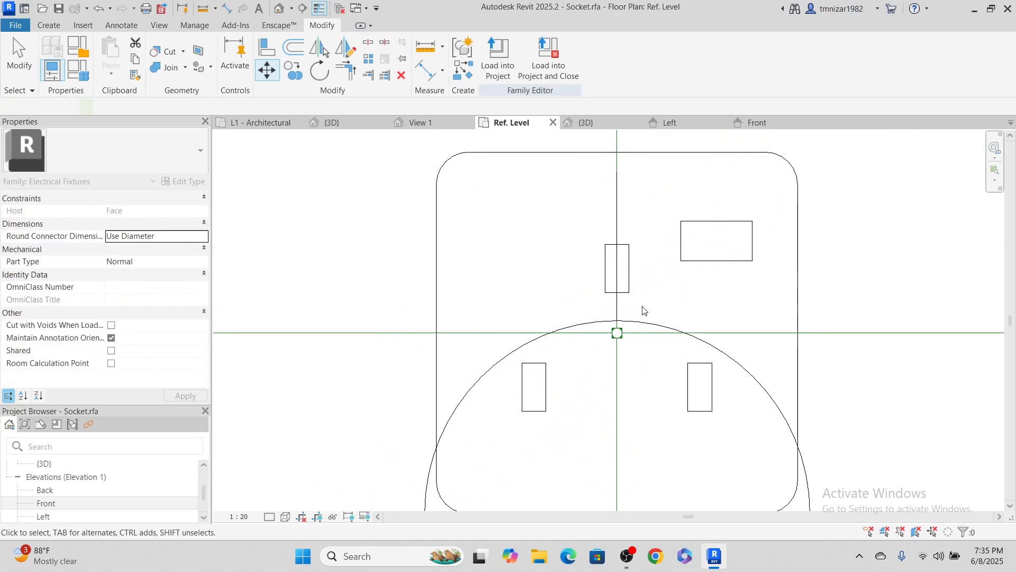
Rotate the wedge 90 degrees clockwise about its centre so its long side runs parallel to the pin slots.
{"action": "key", "text": "r"}
{"action": "key", "text": "o"}
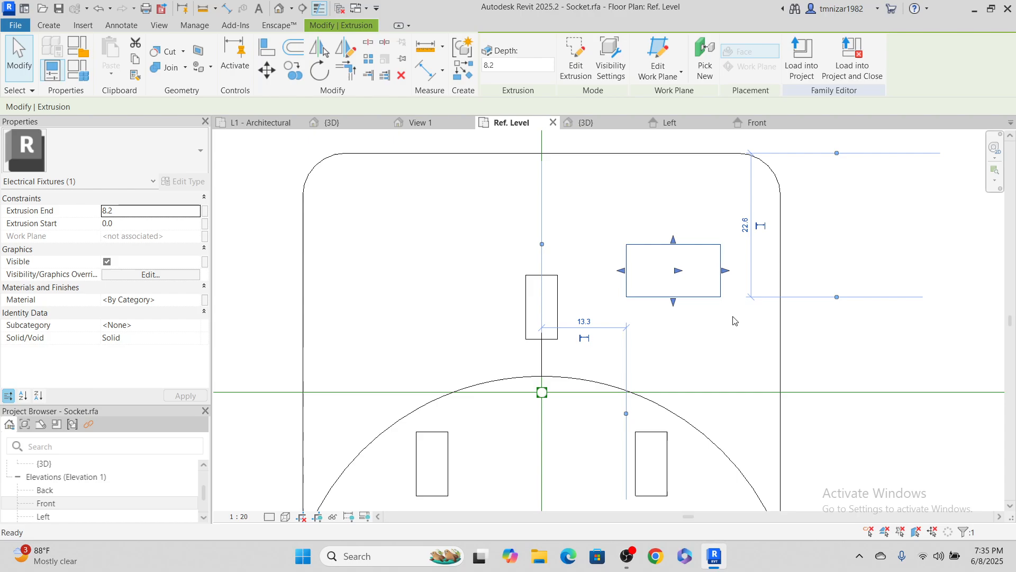
{"action": "left_click", "coordinate": [582, 274]}
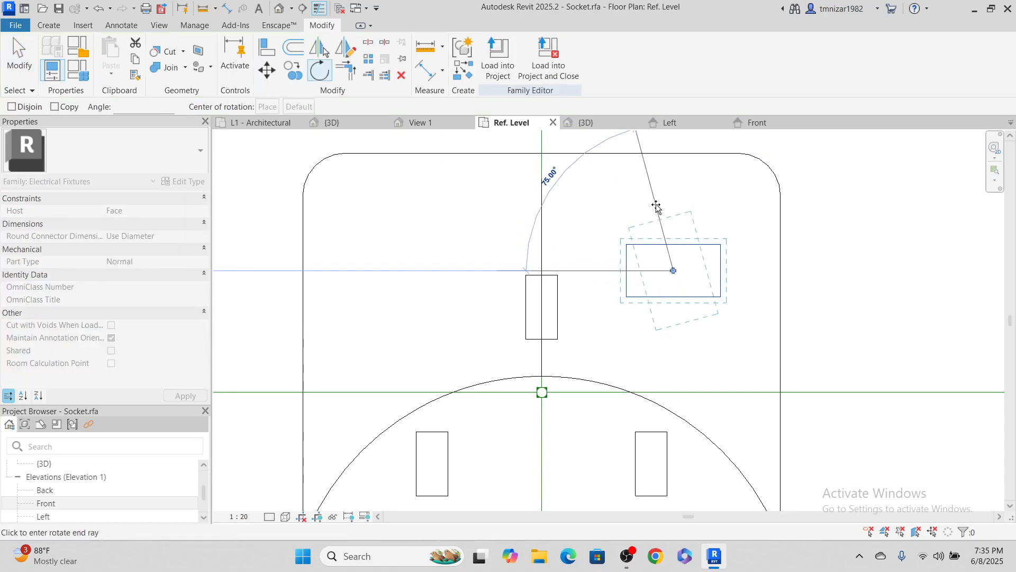
{"action": "left_click", "coordinate": [674, 199]}
{"action": "scroll", "coordinate": [703, 287], "scroll_direction": "down", "scroll_amount": 2}
Shift the rotated wedge slightly toward the faceplate's upper-right corner and deselect it.
{"action": "left_click", "coordinate": [703, 288]}
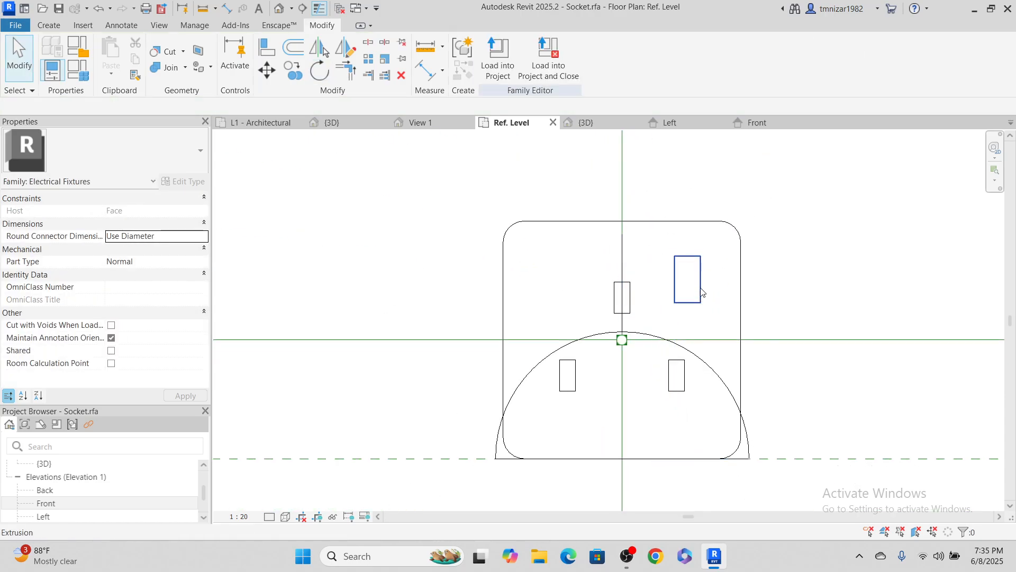
{"action": "scroll", "coordinate": [703, 265], "scroll_direction": "up", "scroll_amount": 1}
{"action": "left_click", "coordinate": [702, 259]}
{"action": "mouse_move", "coordinate": [703, 256]}
{"action": "left_mouse_down"}
{"action": "mouse_move", "coordinate": [732, 239]}
{"action": "mouse_move", "coordinate": [719, 251]}
{"action": "left_mouse_up"}
{"action": "left_click", "coordinate": [675, 331]}
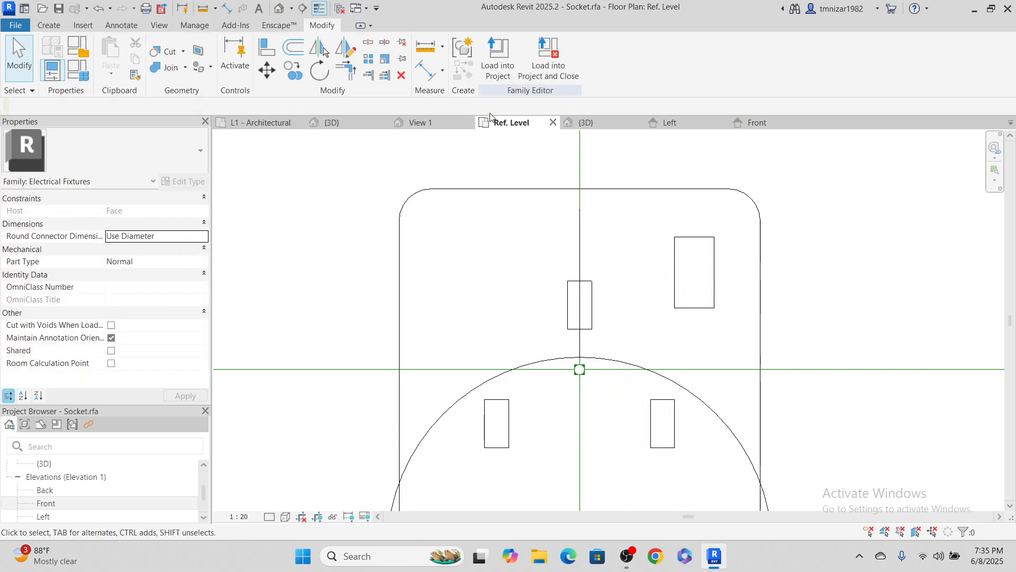
In the 3D view, select the faceplate, open the Material Browser for its Material property and create a new material.
{"action": "left_click", "coordinate": [585, 122]}
{"action": "middle_click_drag", "start_coordinate": [530, 343], "coordinate": [540, 359]}
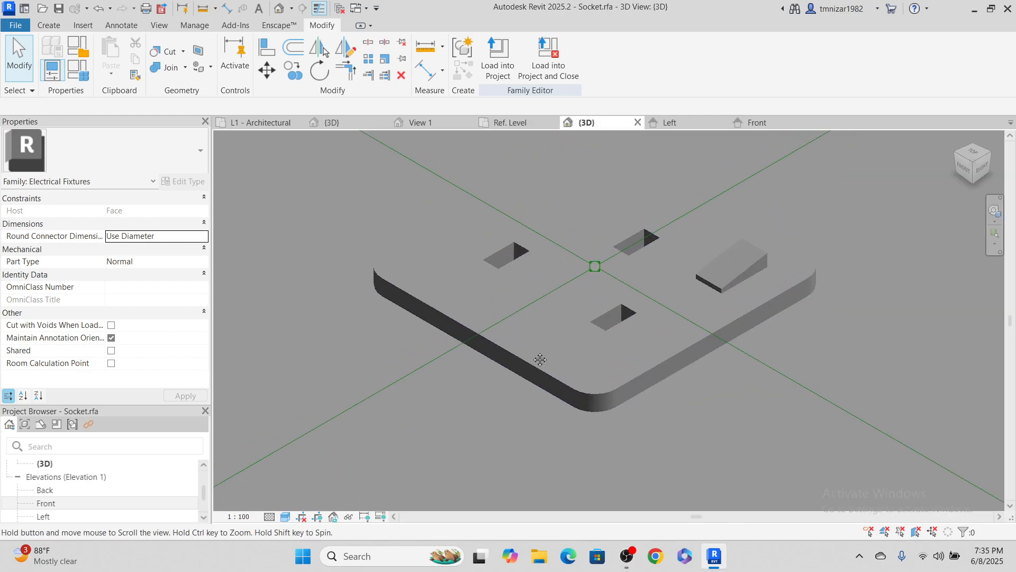
{"action": "scroll", "coordinate": [541, 359], "scroll_direction": "down", "scroll_amount": 1}
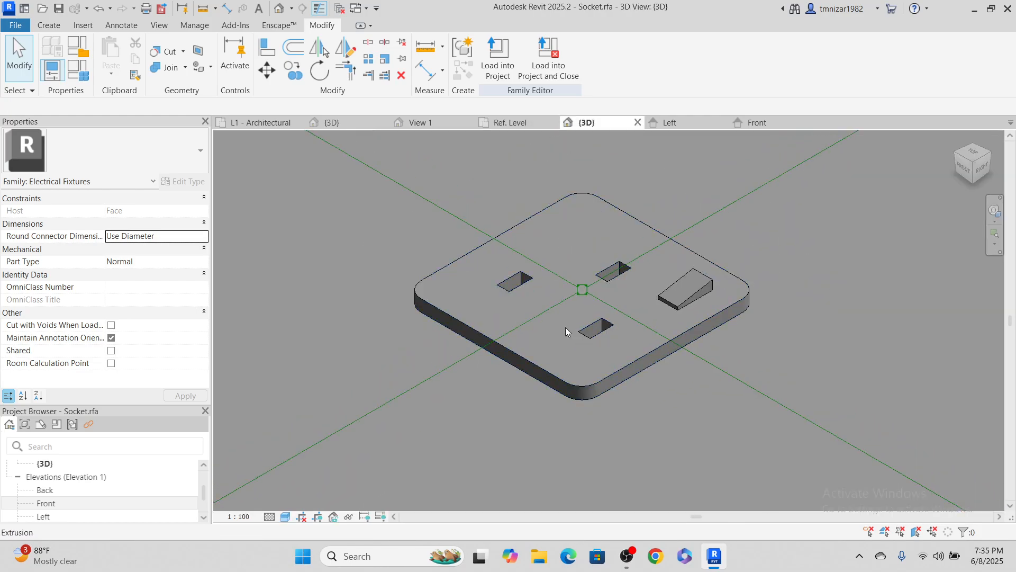
{"action": "scroll", "coordinate": [630, 321], "scroll_direction": "down", "scroll_amount": 2}
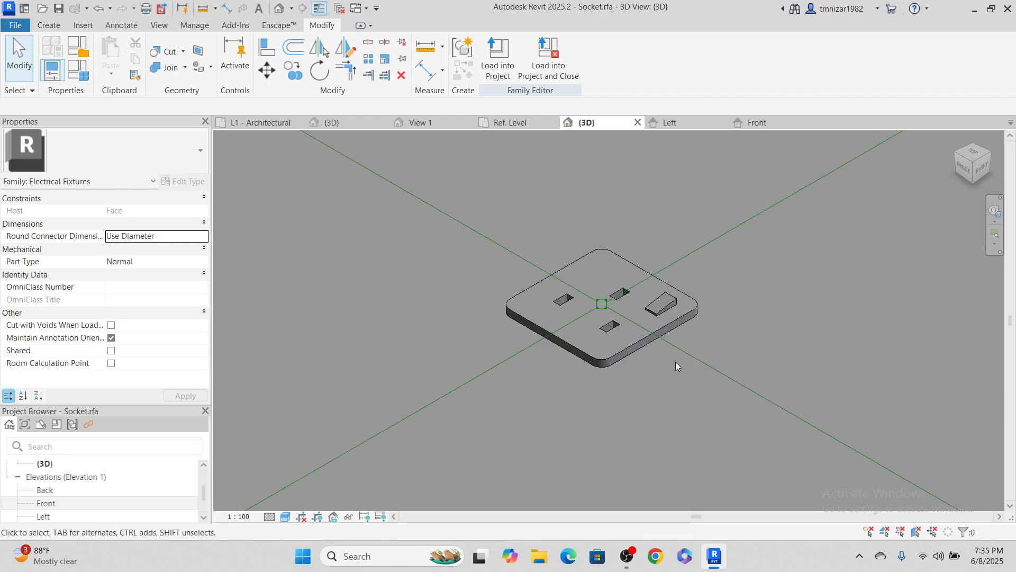
{"action": "left_click", "coordinate": [514, 309]}
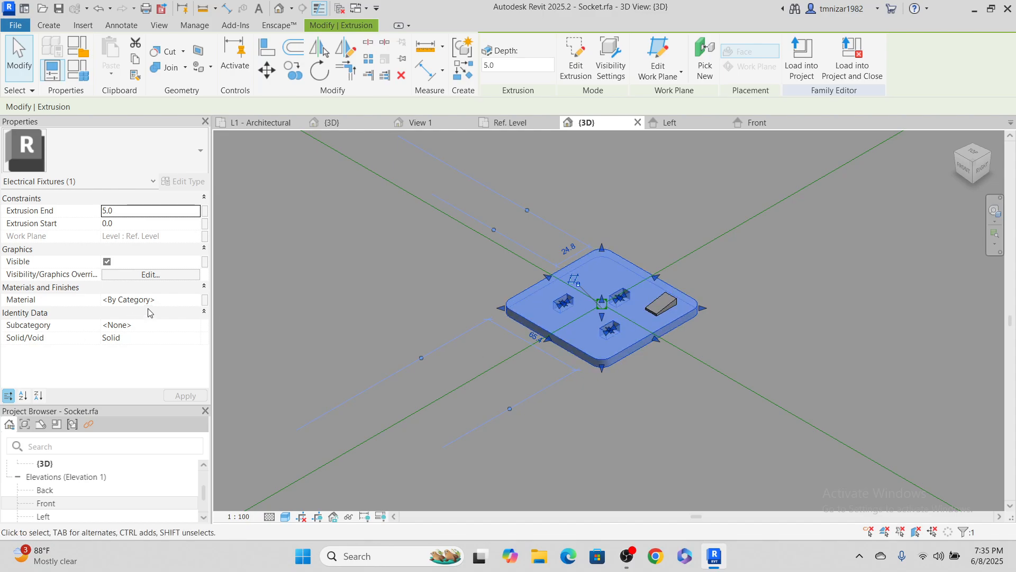
{"action": "left_click", "coordinate": [197, 299]}
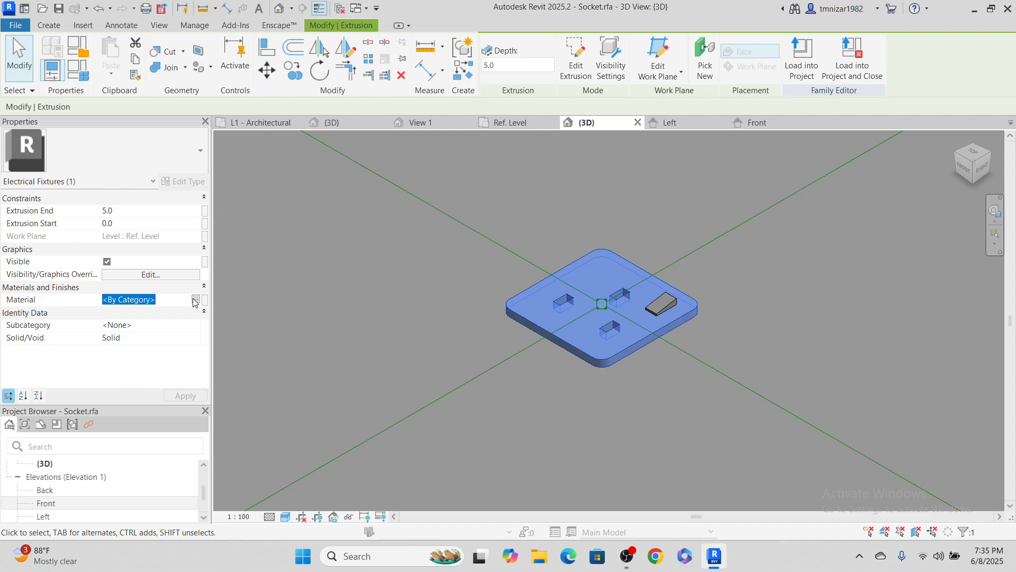
{"action": "left_click", "coordinate": [196, 300]}
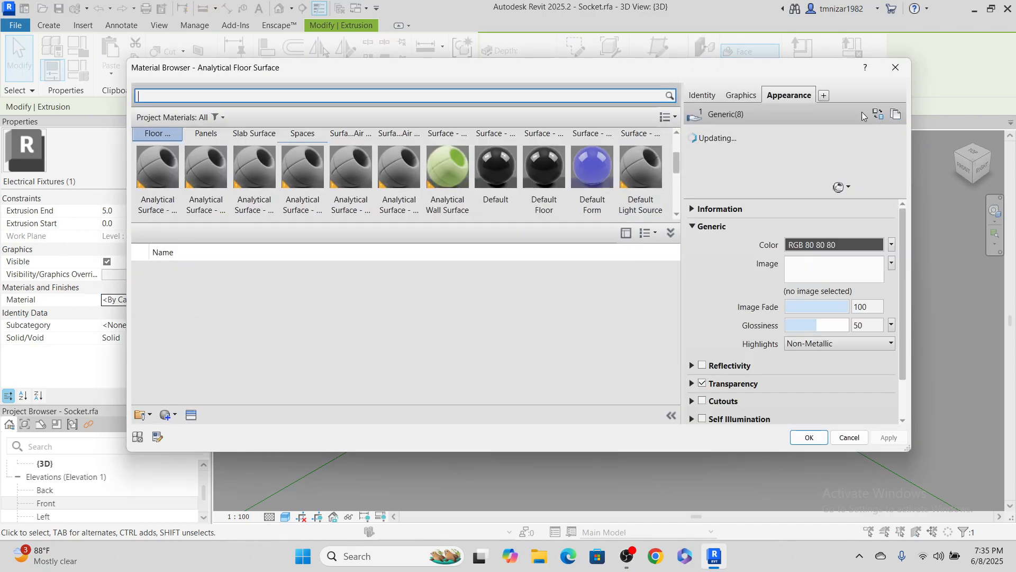
{"action": "left_click", "coordinate": [175, 418]}
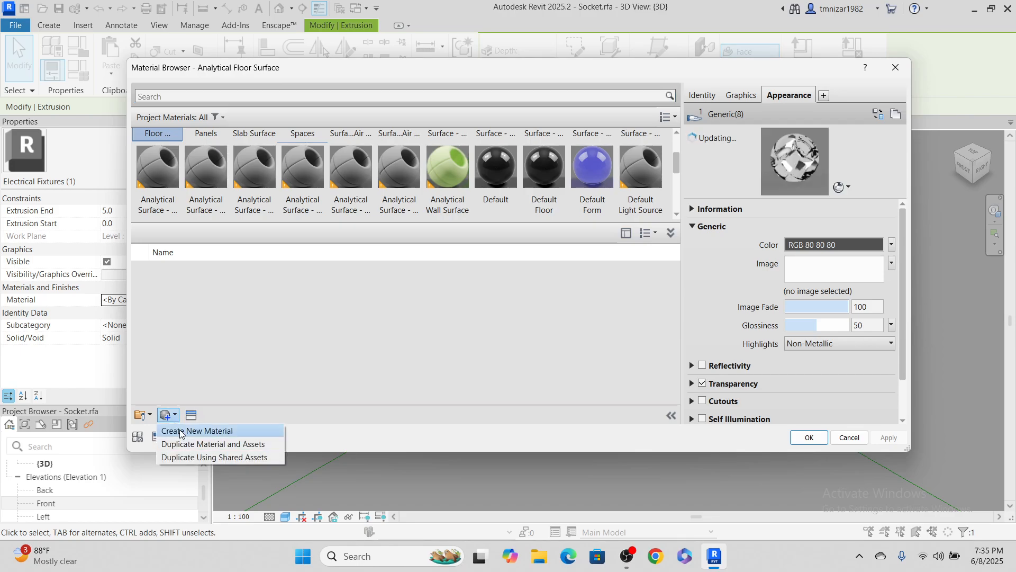
{"action": "left_click", "coordinate": [192, 429]}
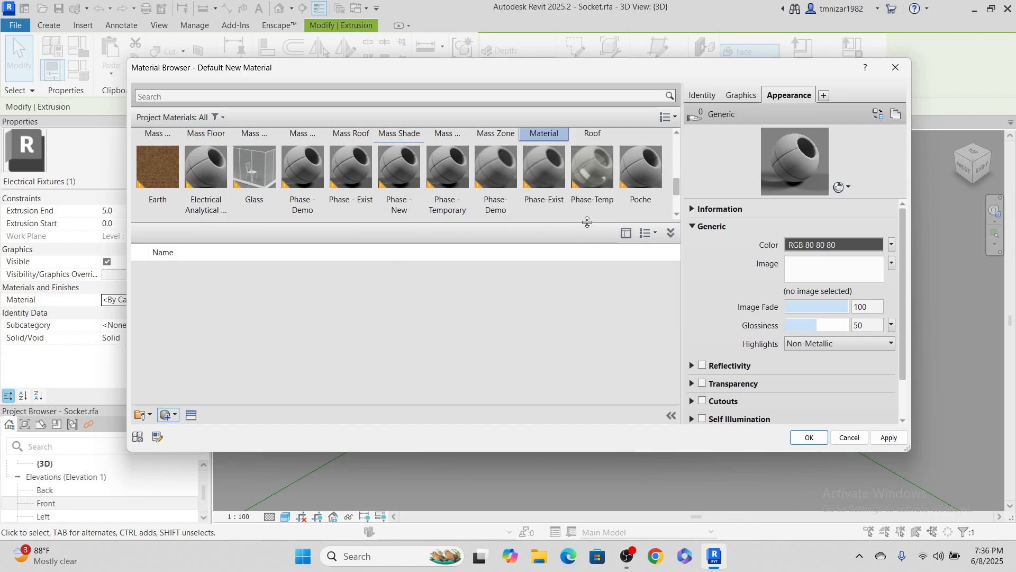
Rename the new material as Electrical Socket and select it in the project materials.
{"action": "left_click", "coordinate": [670, 234]}
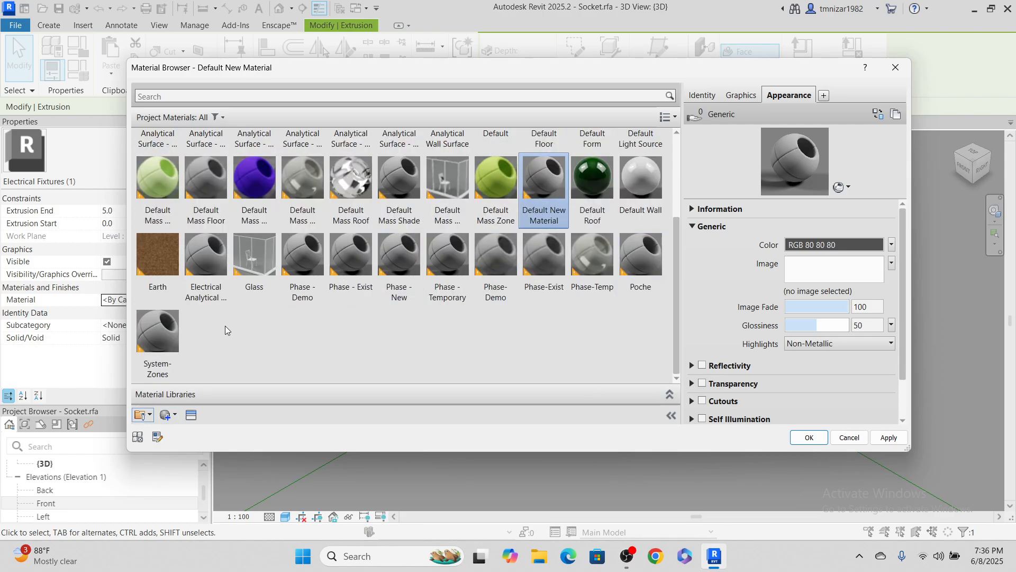
{"action": "right_click", "coordinate": [543, 191]}
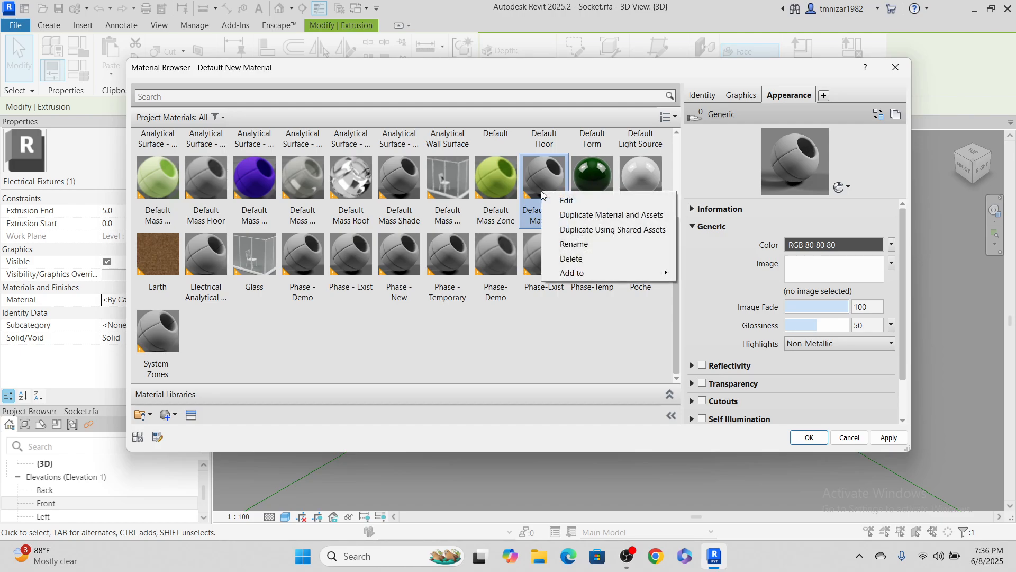
{"action": "left_click", "coordinate": [583, 244]}
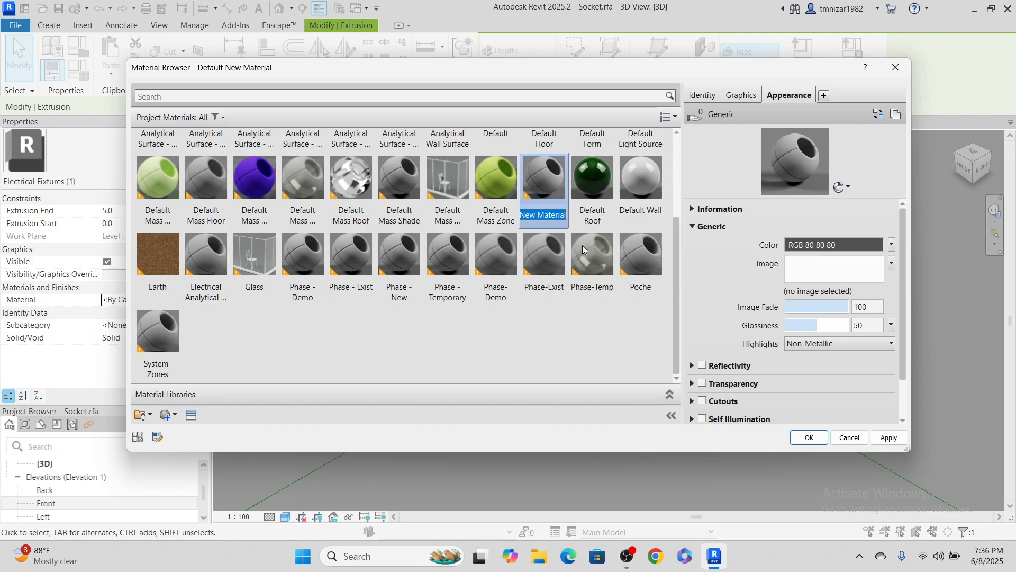
{"action": "type", "text": "E"}
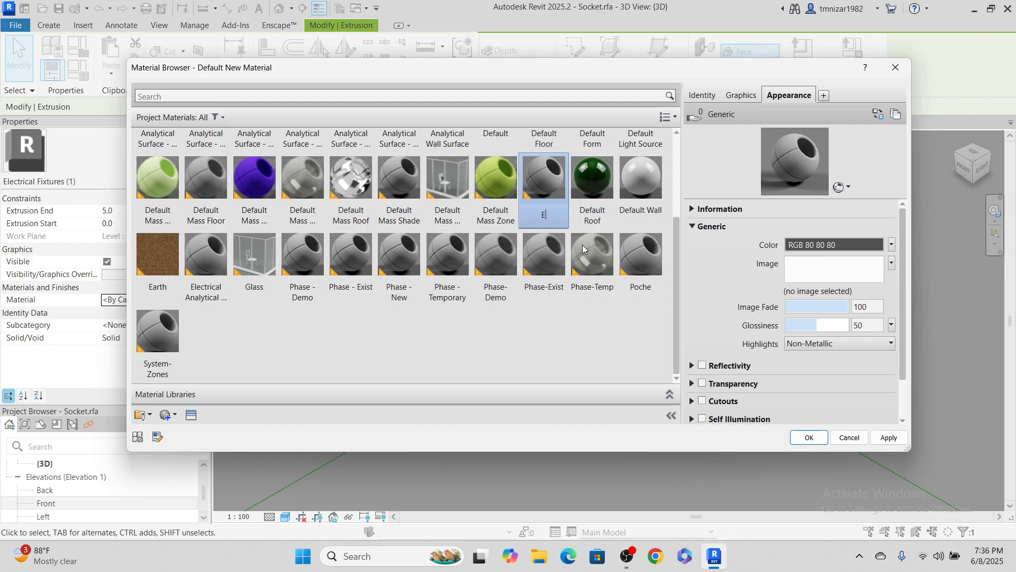
{"action": "type", "text": "lectric"}
{"action": "type", "text": "al Sock"}
{"action": "type", "text": "et"}
{"action": "left_click", "coordinate": [605, 298]}
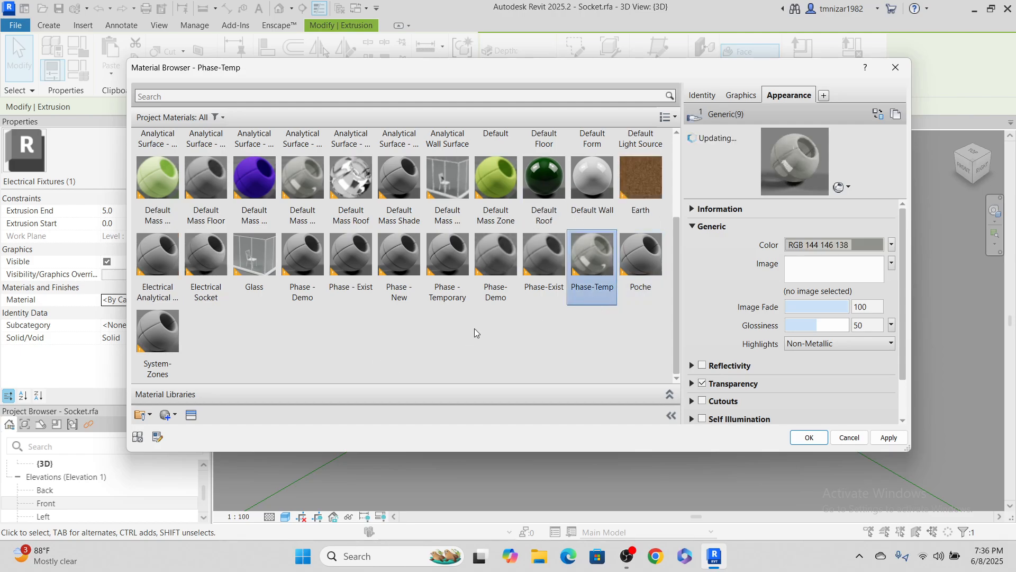
{"action": "left_click", "coordinate": [170, 186]}
{"action": "key", "text": "e"}
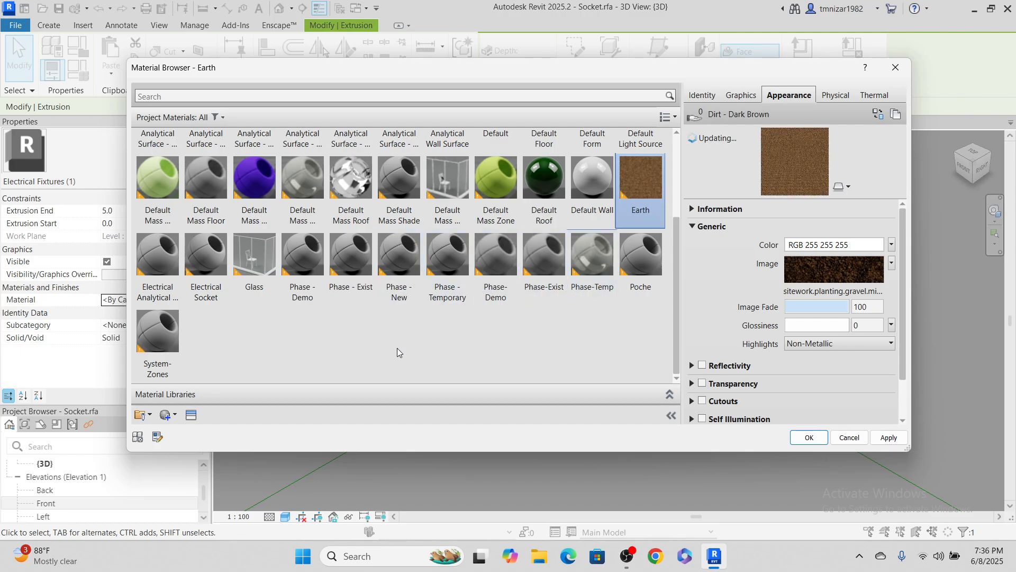
{"action": "left_click", "coordinate": [206, 259]}
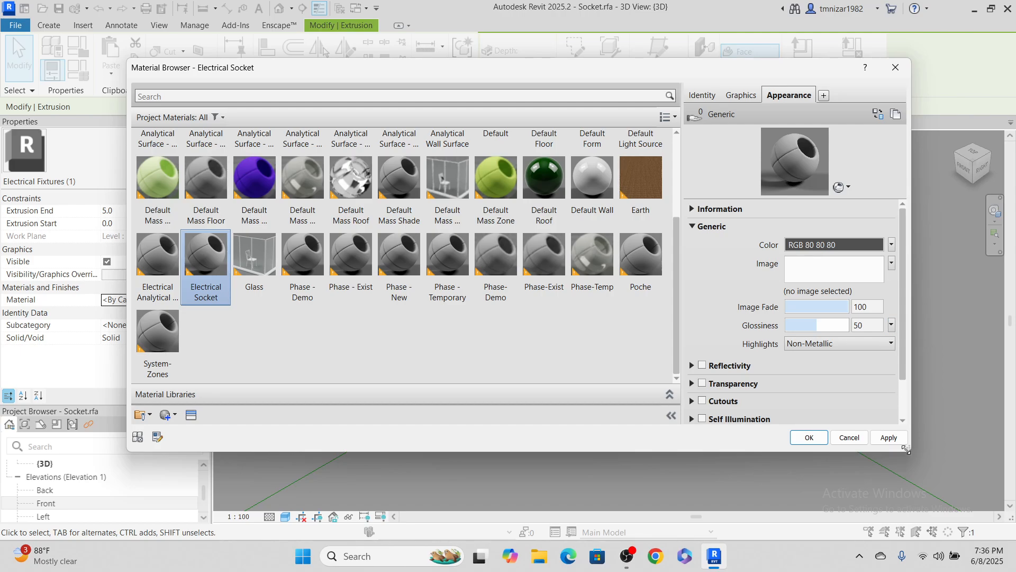
Set the Electrical Socket material's appearance colour to white, RGB 255 255 255.
{"action": "left_click_drag", "start_coordinate": [906, 450], "coordinate": [959, 499]}
{"action": "left_click", "coordinate": [881, 245]}
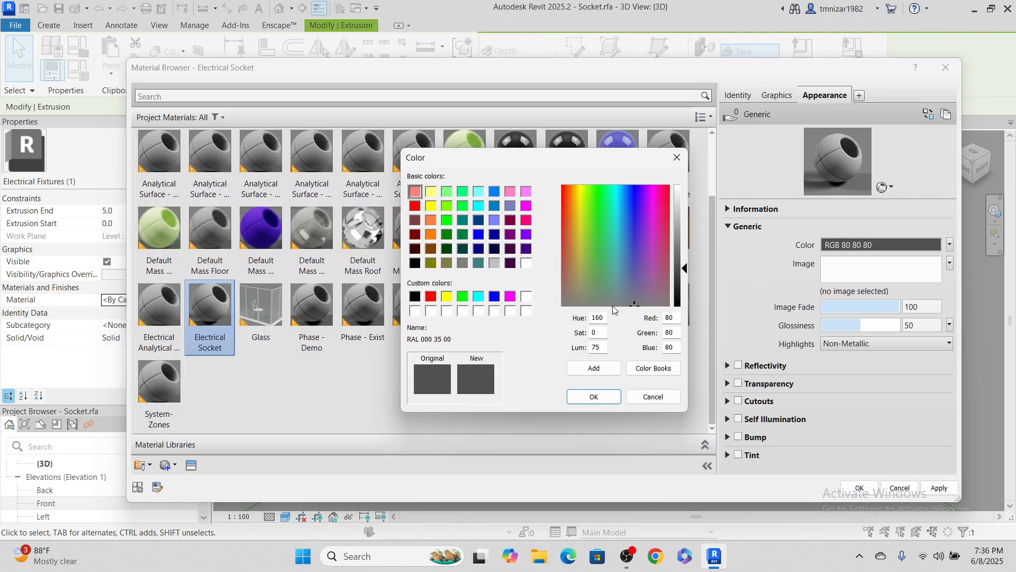
{"action": "left_click", "coordinate": [526, 296]}
{"action": "left_click", "coordinate": [594, 397]}
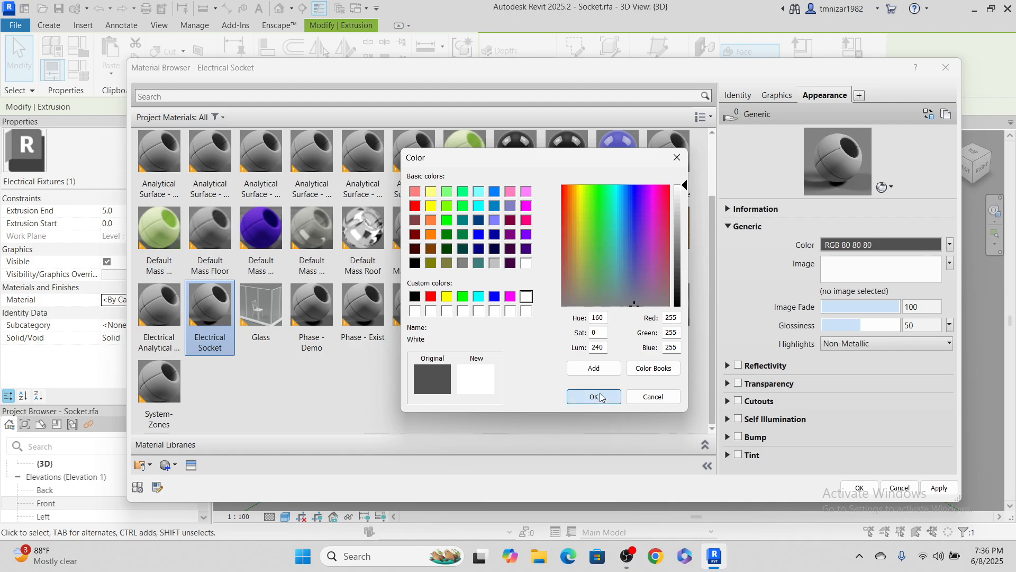
Review the Electrical Socket material's graphics, appearance and identity settings, and close the Material Browser without applying.
{"action": "left_click", "coordinate": [776, 101]}
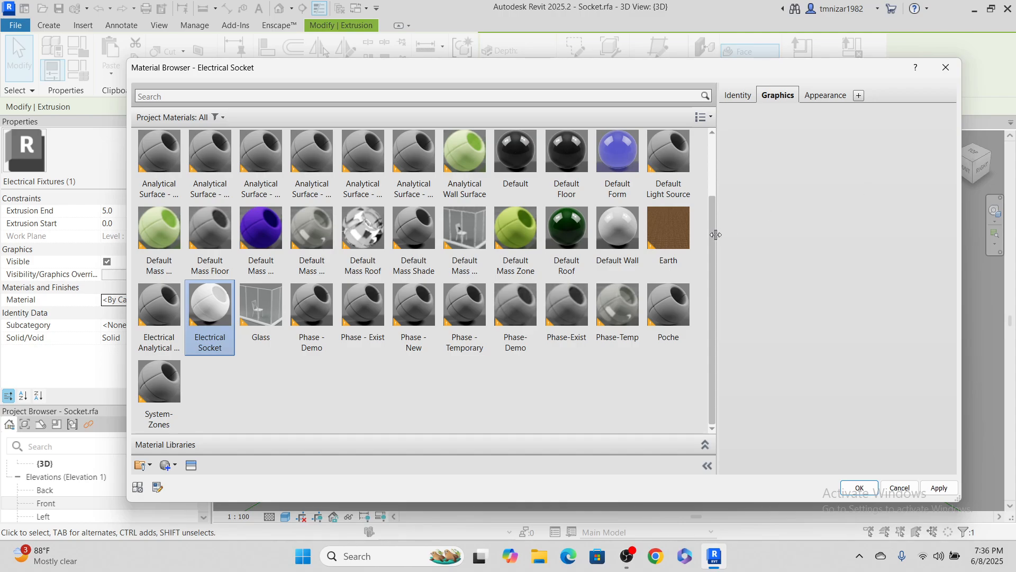
{"action": "left_click_drag", "start_coordinate": [716, 235], "coordinate": [646, 243]}
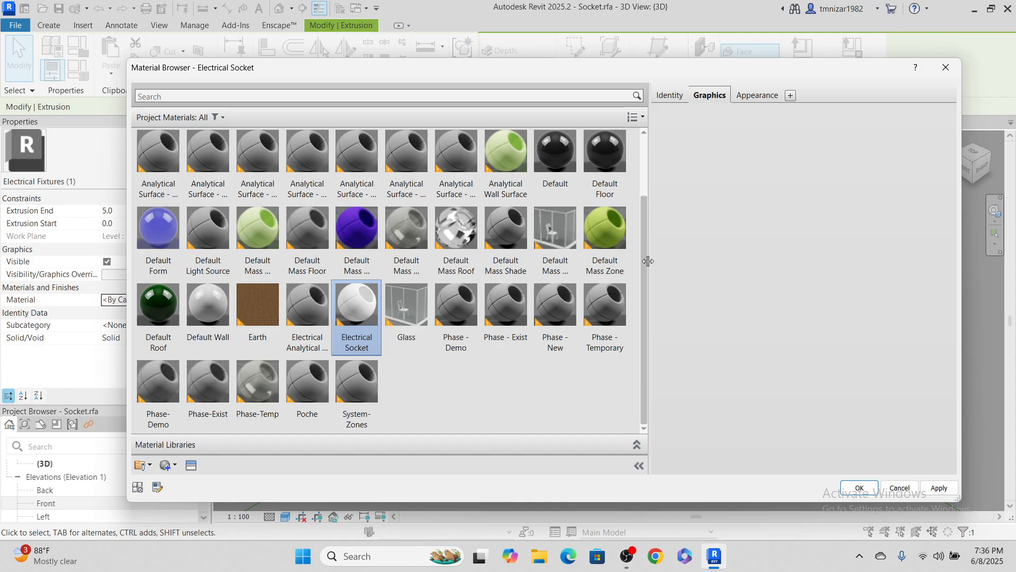
{"action": "left_click", "coordinate": [755, 102]}
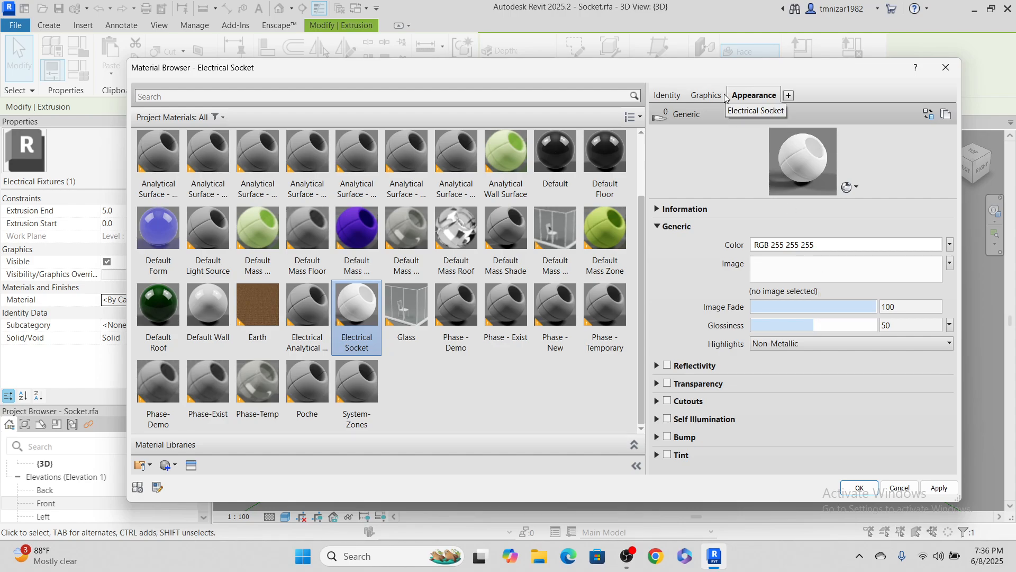
{"action": "left_click", "coordinate": [703, 98]}
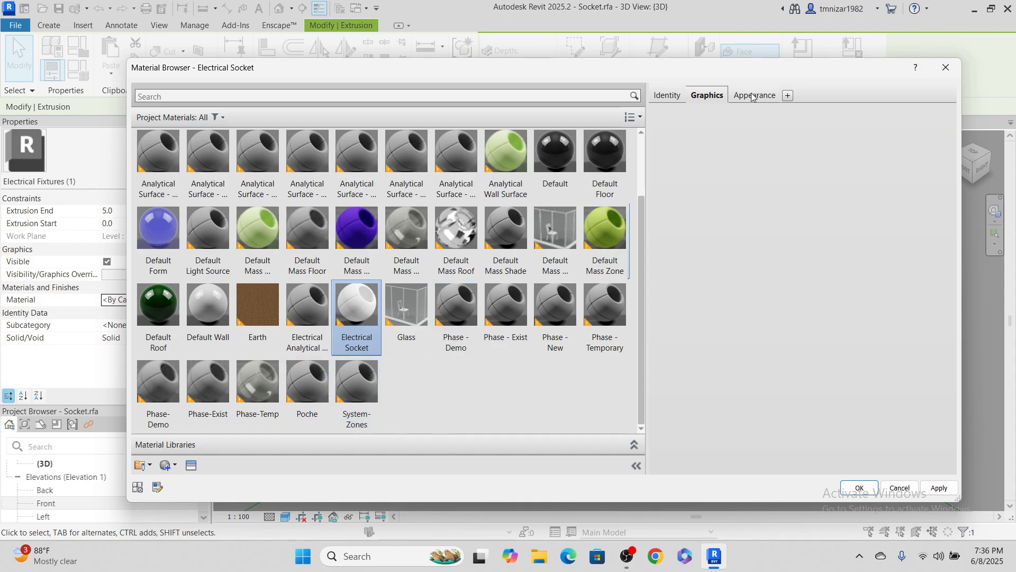
{"action": "left_click", "coordinate": [669, 96]}
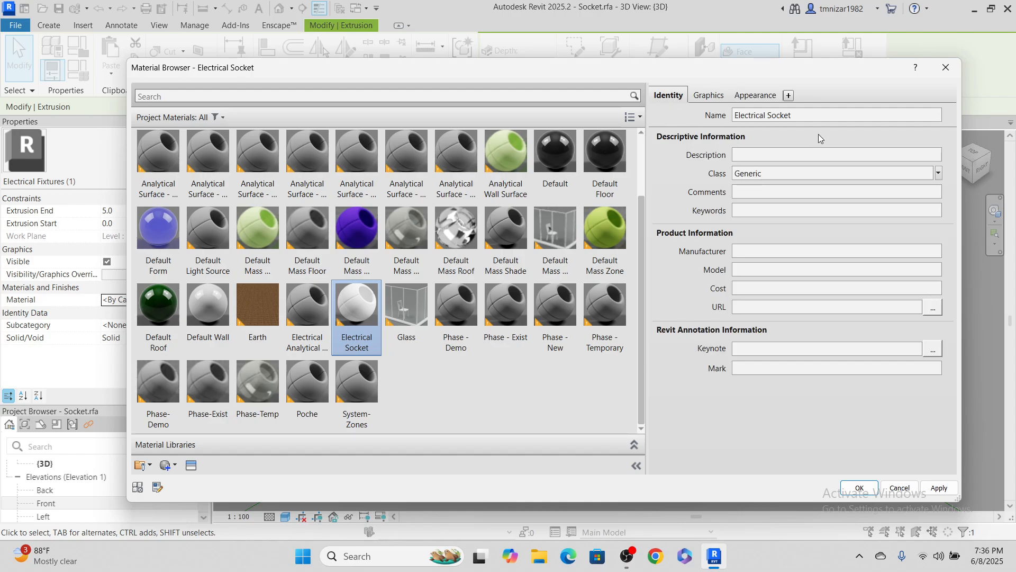
{"action": "left_click", "coordinate": [708, 96]}
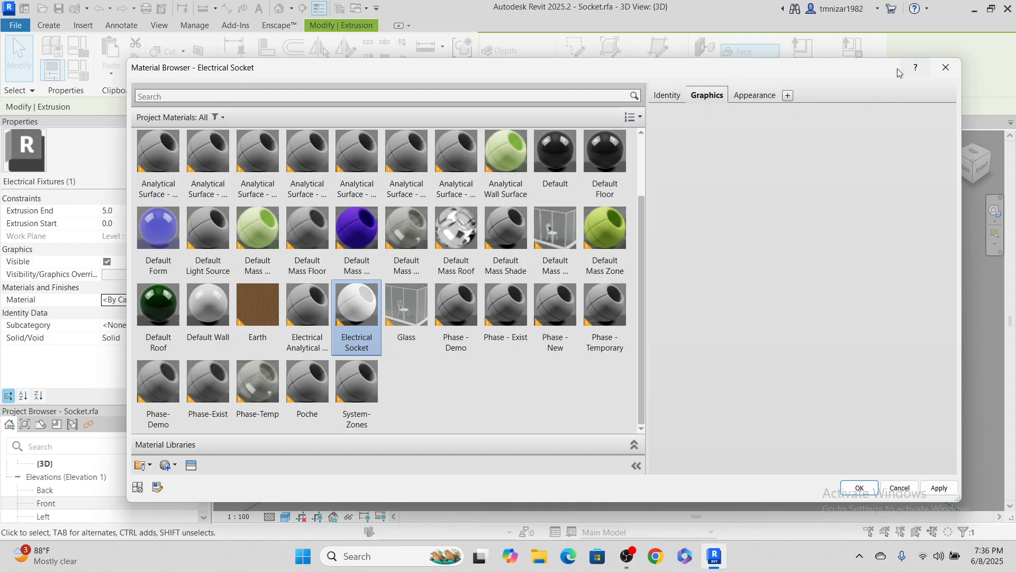
{"action": "left_click", "coordinate": [947, 68]}
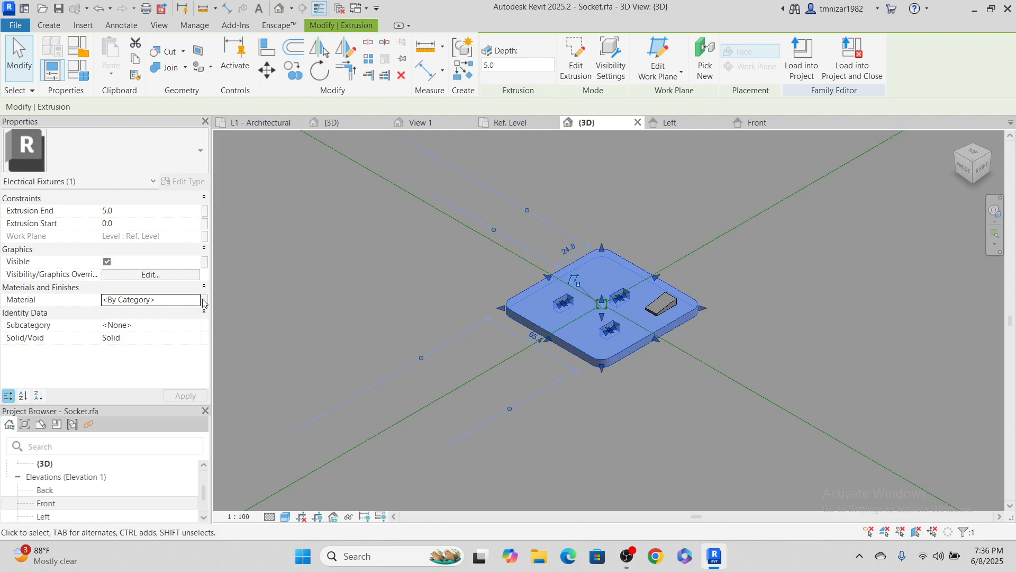
Reopen the Material Browser for the faceplate, search the project materials for "elec", and close it with the faceplate deselected.
{"action": "left_click", "coordinate": [204, 300]}
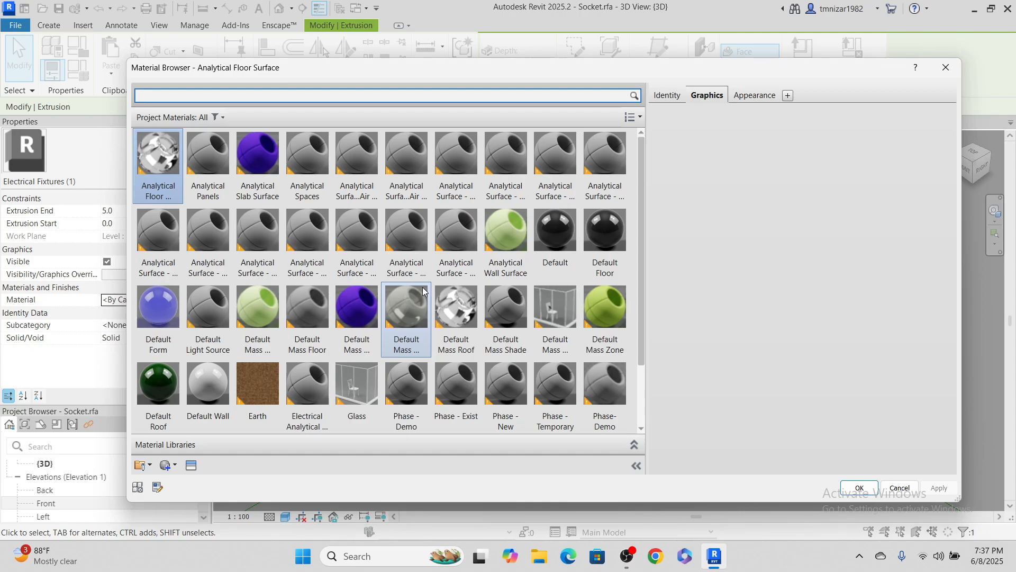
{"action": "scroll", "coordinate": [423, 287], "scroll_direction": "down", "scroll_amount": 2}
{"action": "scroll", "coordinate": [424, 287], "scroll_direction": "up", "scroll_amount": 2}
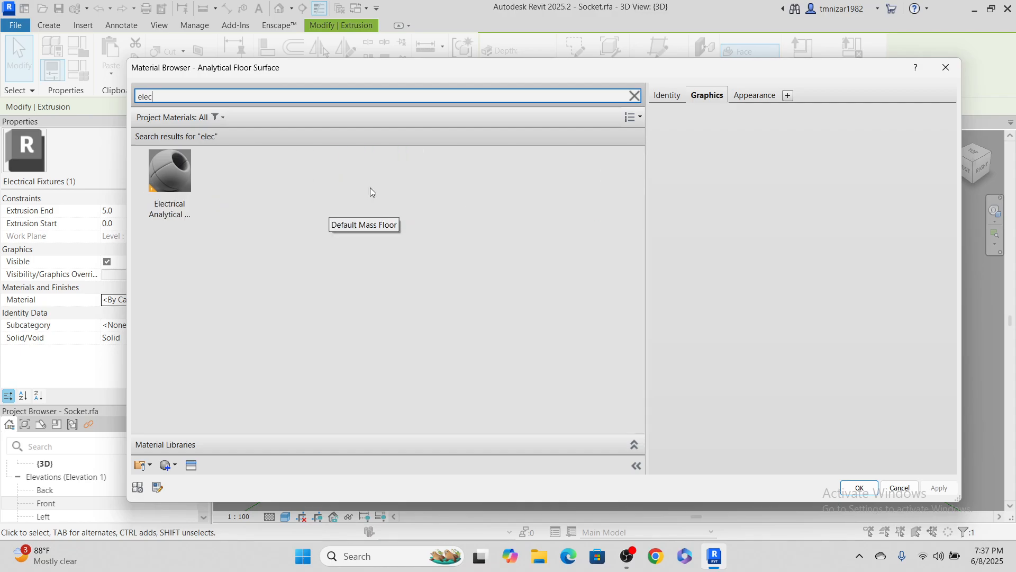
{"action": "key", "text": "Escape"}
{"action": "left_click", "coordinate": [539, 248]}
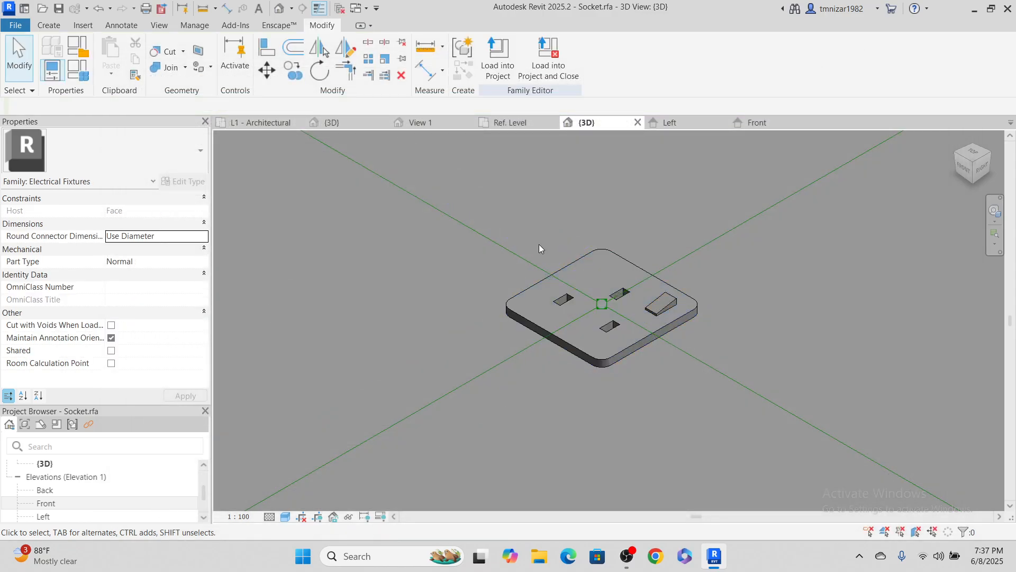
Select the faceplate again and create a new material for its Material property.
{"action": "left_click", "coordinate": [592, 259]}
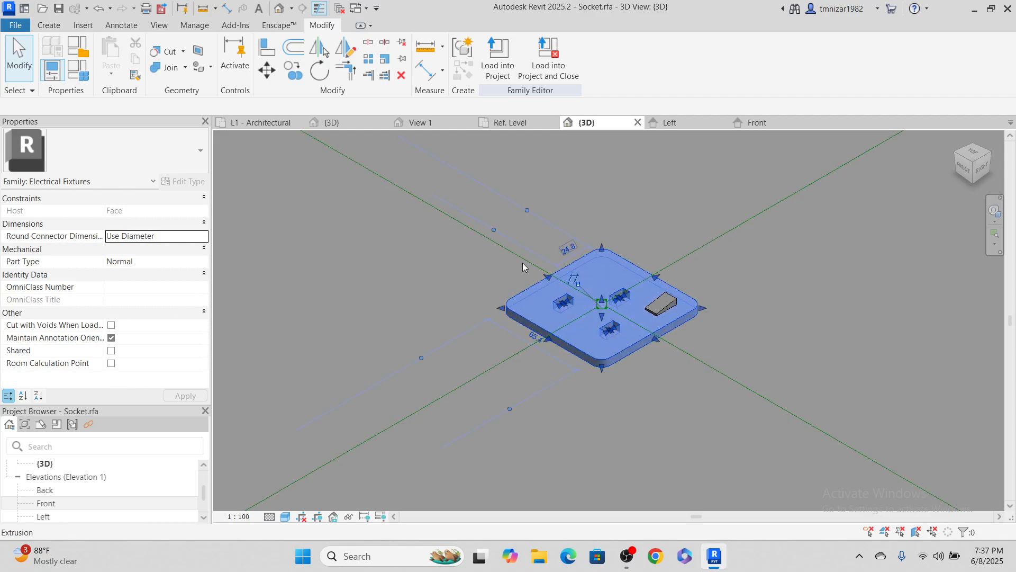
{"action": "left_click", "coordinate": [196, 301]}
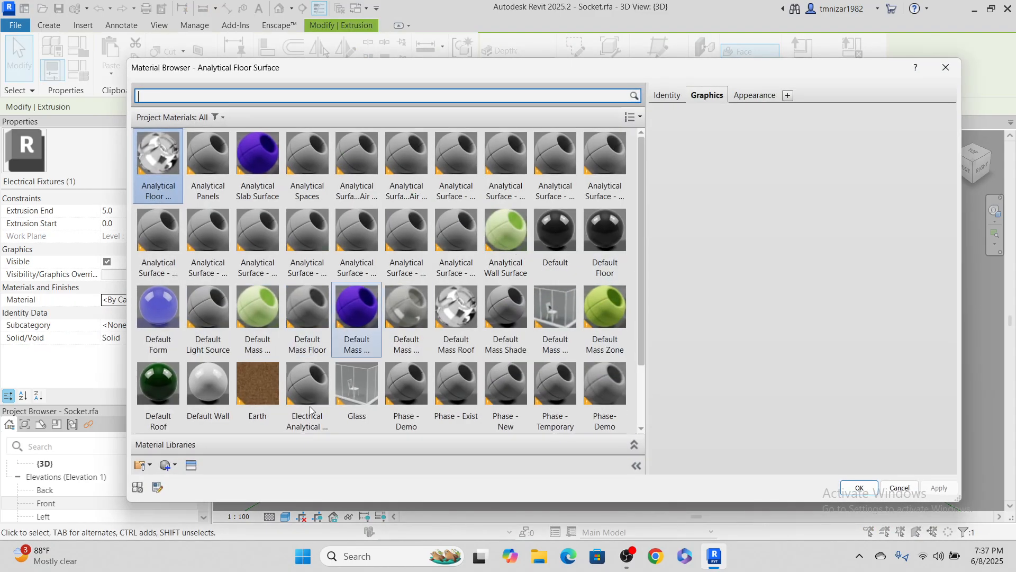
{"action": "left_click", "coordinate": [171, 465]}
{"action": "left_click", "coordinate": [190, 480]}
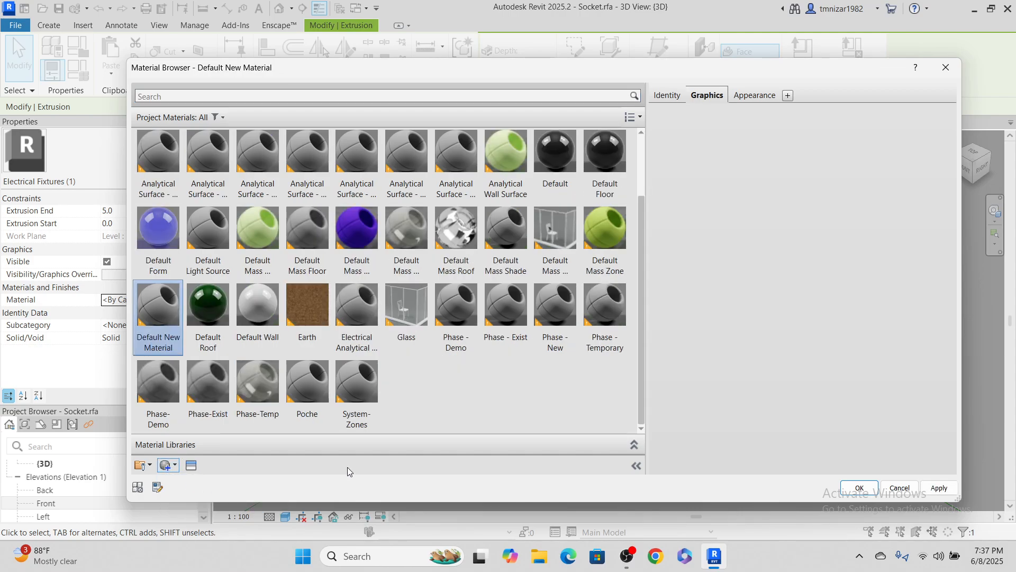
Rename the newly created material as Electrical Socket.
{"action": "right_click", "coordinate": [160, 324]}
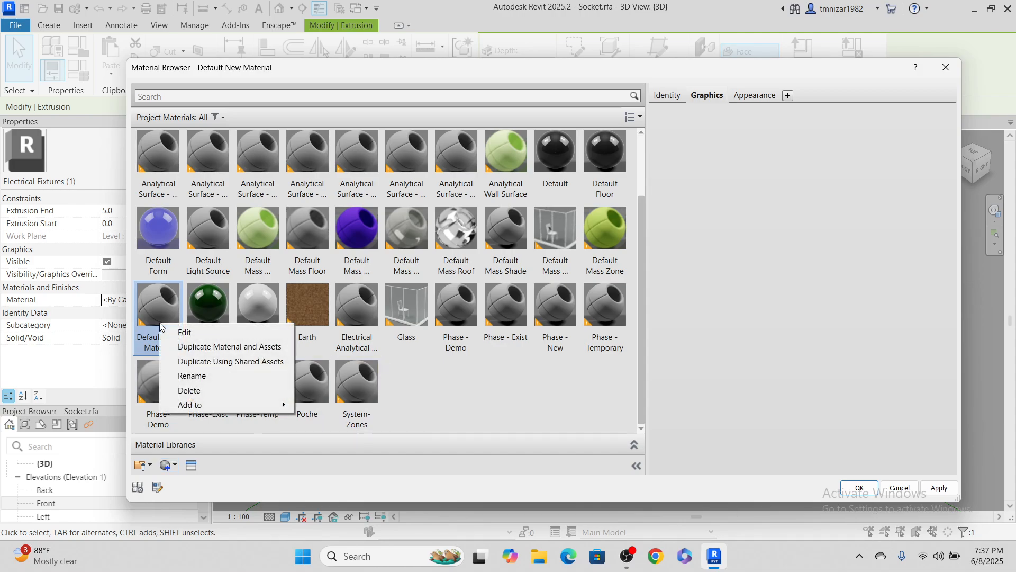
{"action": "left_click", "coordinate": [207, 376]}
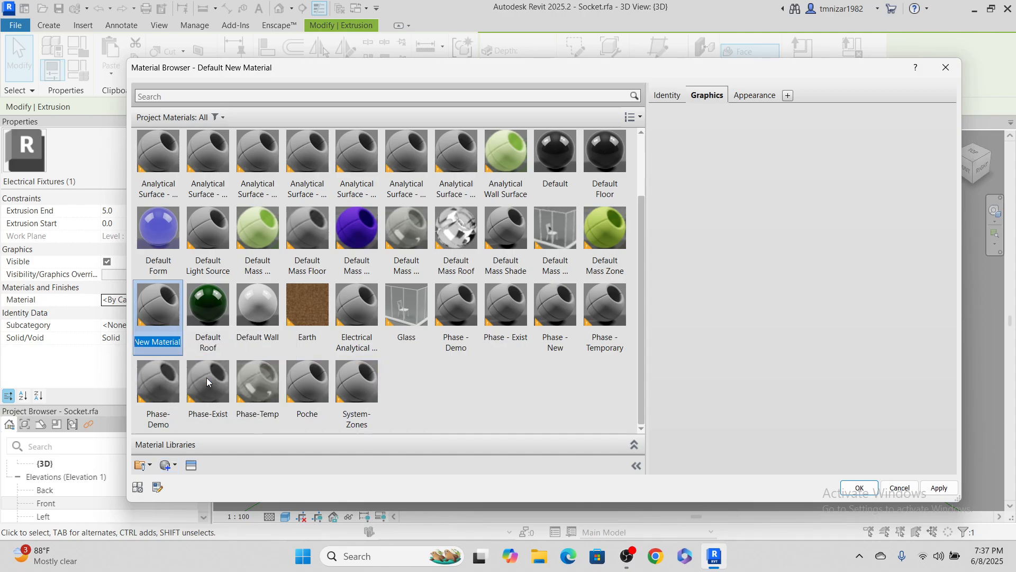
{"action": "type", "text": "Electric"}
{"action": "type", "text": "al Socke"}
{"action": "type", "text": "t"}
{"action": "key", "text": "Return"}
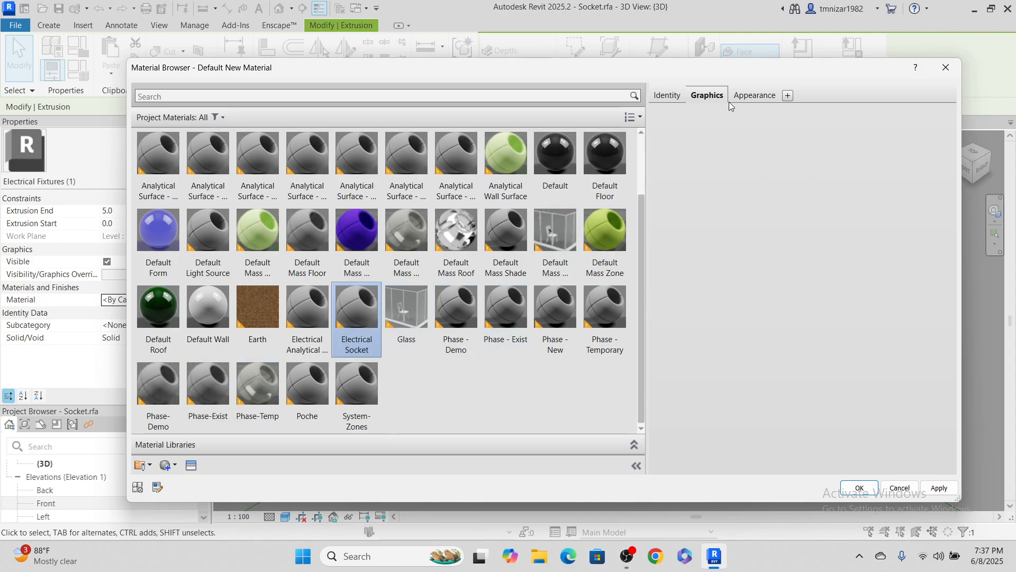
Make the Electrical Socket material white, RGB 255 255 255, with Reflectivity enabled, and assign it to the faceplate.
{"action": "left_click", "coordinate": [743, 97]}
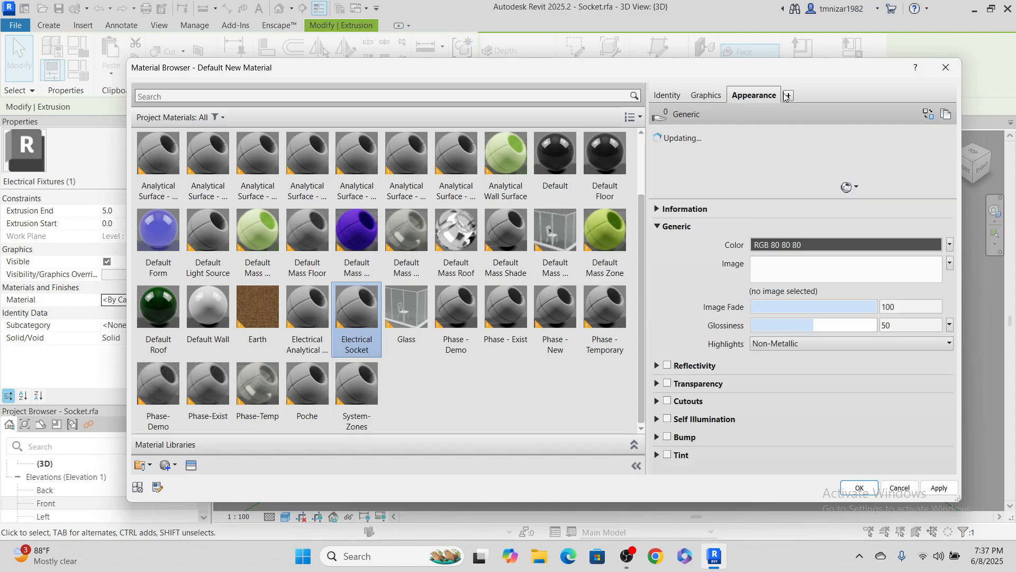
{"action": "left_click", "coordinate": [817, 246]}
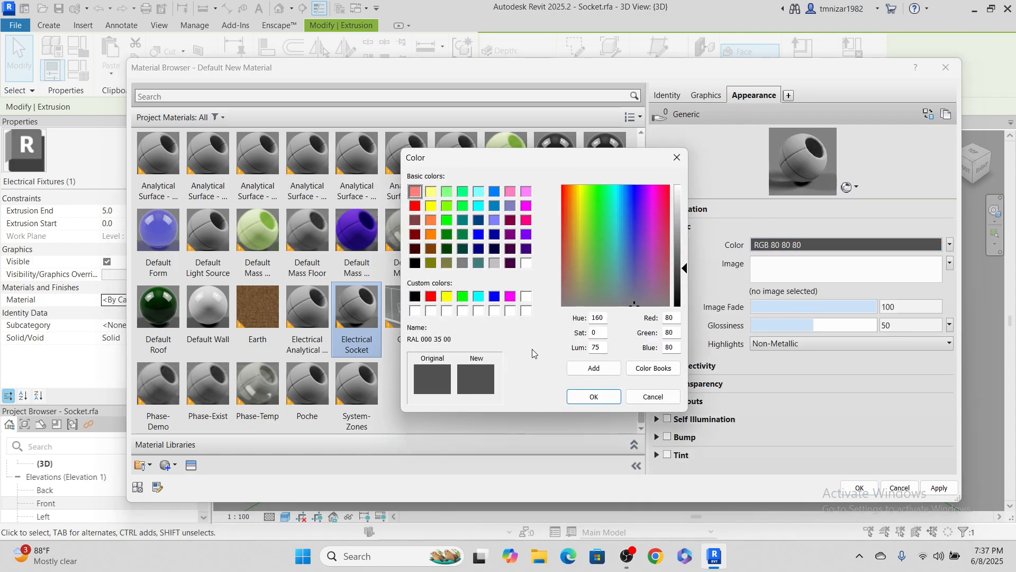
{"action": "left_click", "coordinate": [527, 296]}
{"action": "left_click", "coordinate": [595, 397]}
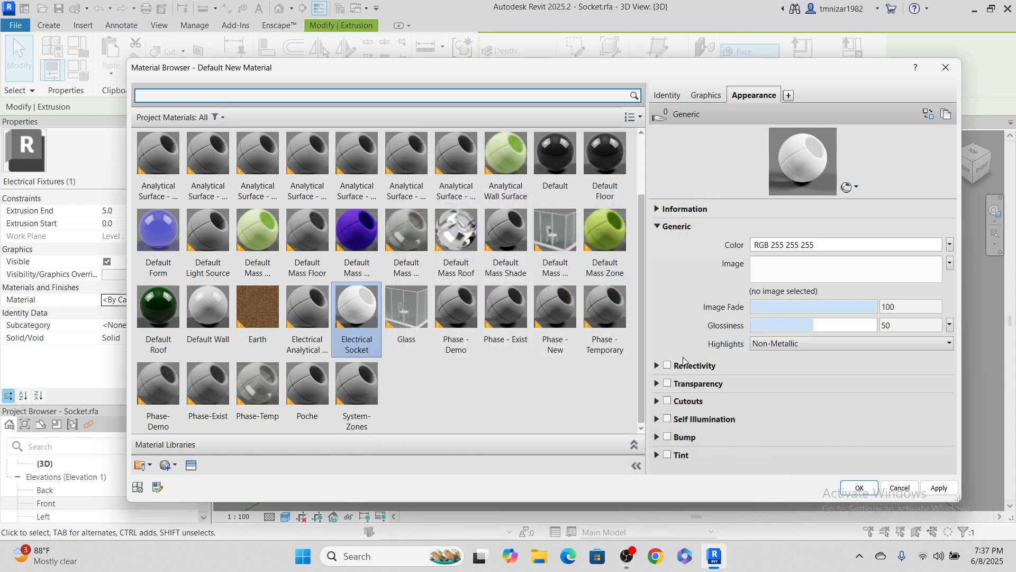
{"action": "left_click", "coordinate": [665, 366]}
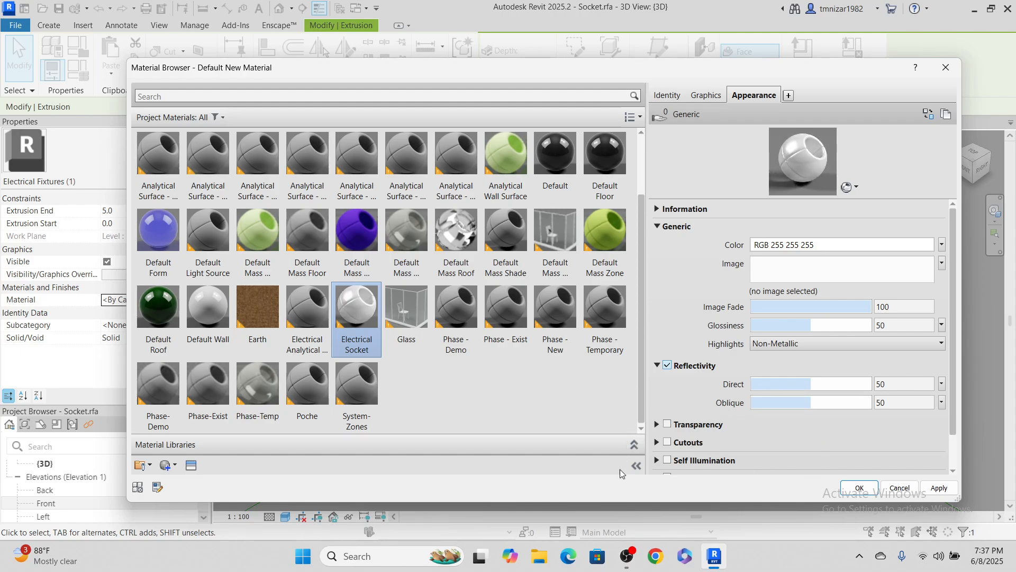
{"action": "left_click", "coordinate": [861, 488]}
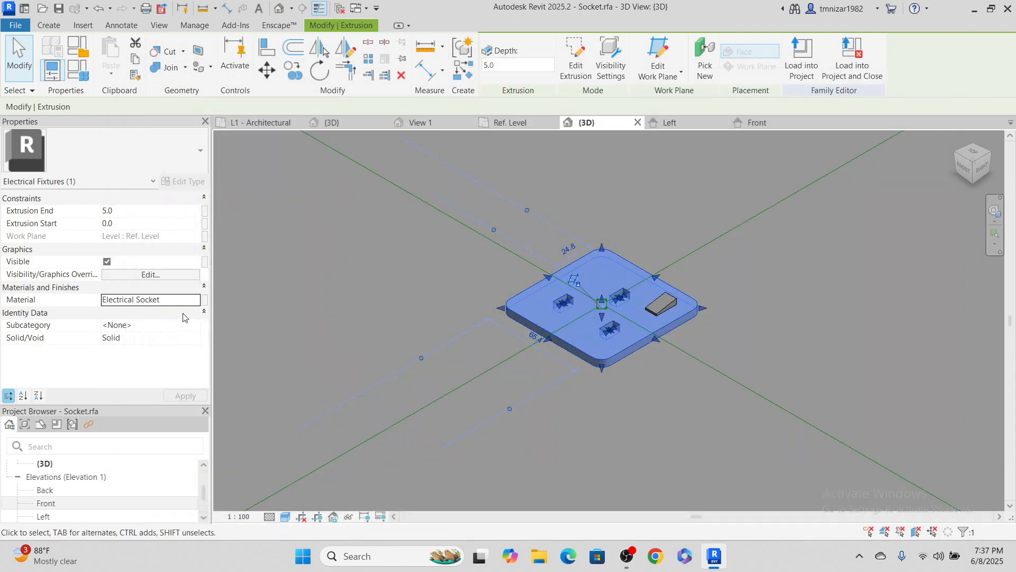
{"action": "left_click", "coordinate": [765, 328]}
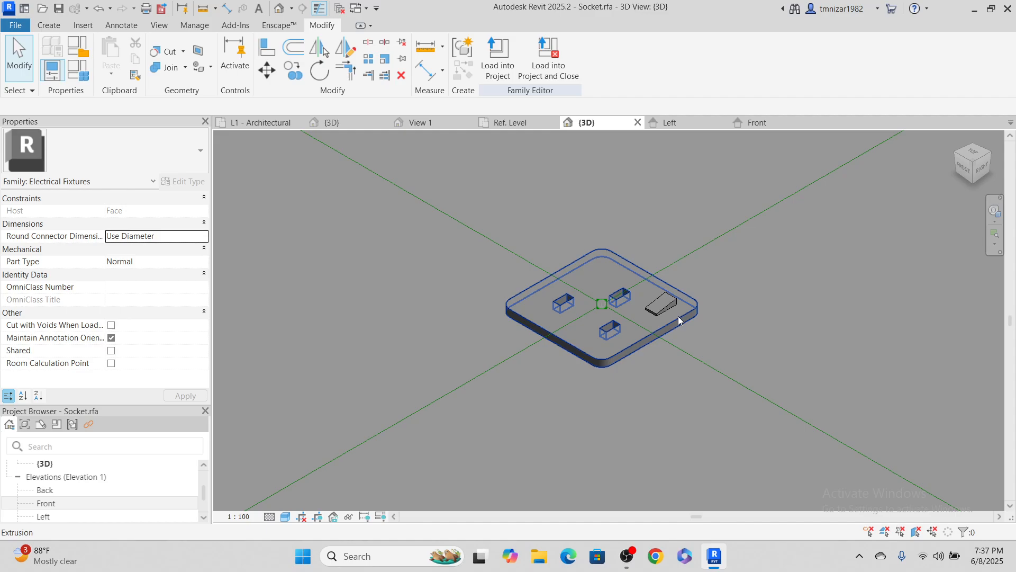
Set the 3D view's visual style to Realistic and check the faceplate's material.
{"action": "left_click", "coordinate": [285, 517]}
{"action": "left_click", "coordinate": [317, 503]}
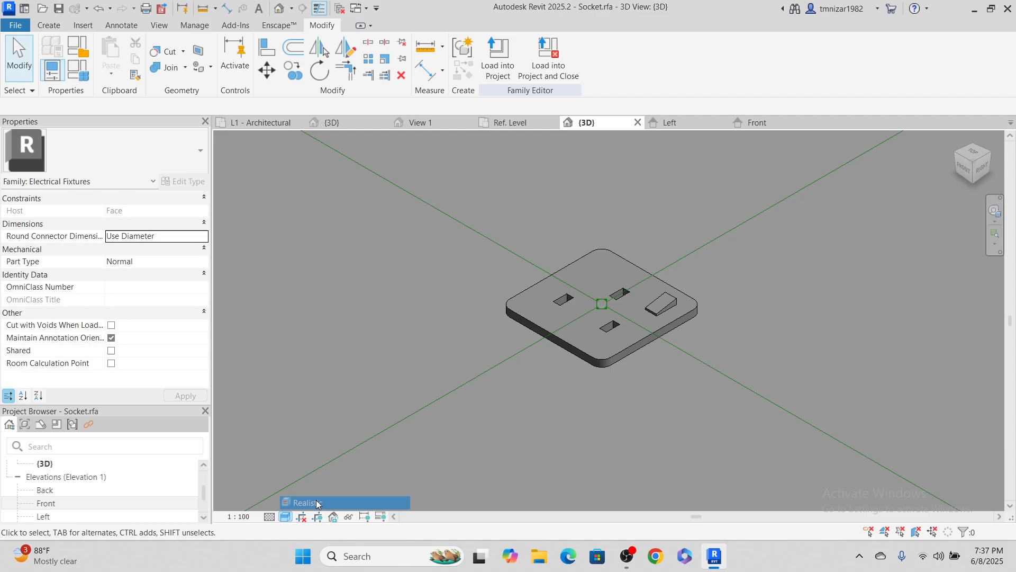
{"action": "scroll", "coordinate": [530, 317], "scroll_direction": "down", "scroll_amount": 2}
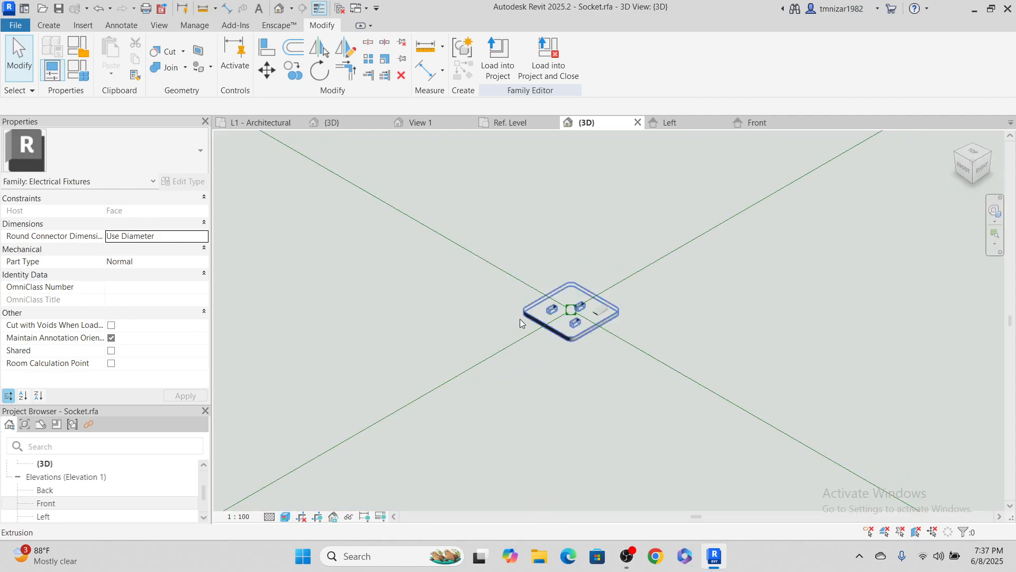
{"action": "scroll", "coordinate": [520, 350], "scroll_direction": "down", "scroll_amount": 3}
{"action": "scroll", "coordinate": [531, 365], "scroll_direction": "up", "scroll_amount": 5}
{"action": "left_click", "coordinate": [563, 302]}
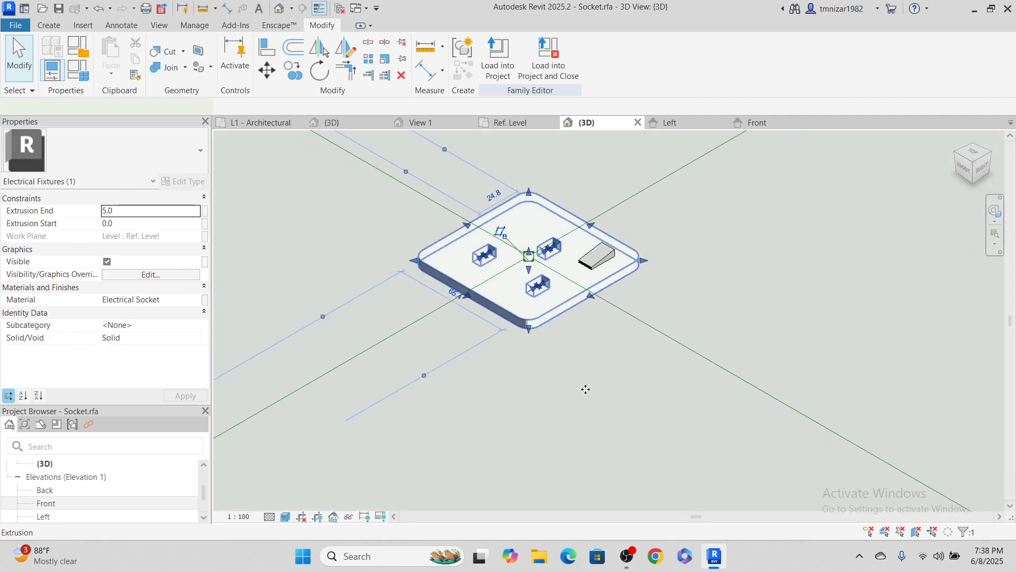
{"action": "left_click", "coordinate": [635, 366]}
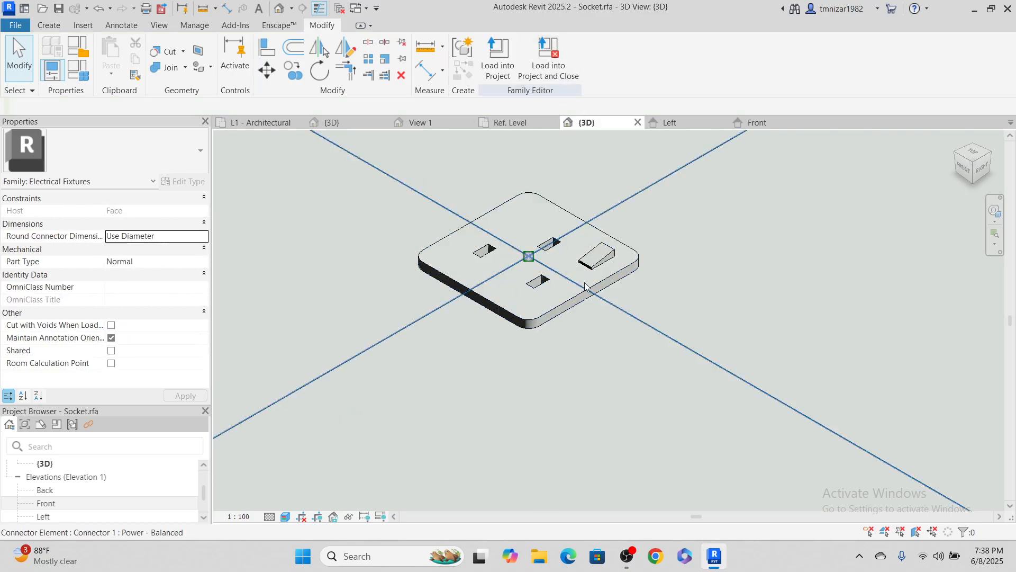
Assign the Electrical Socket material to the wedge-shaped switch extrusion.
{"action": "left_click", "coordinate": [570, 303]}
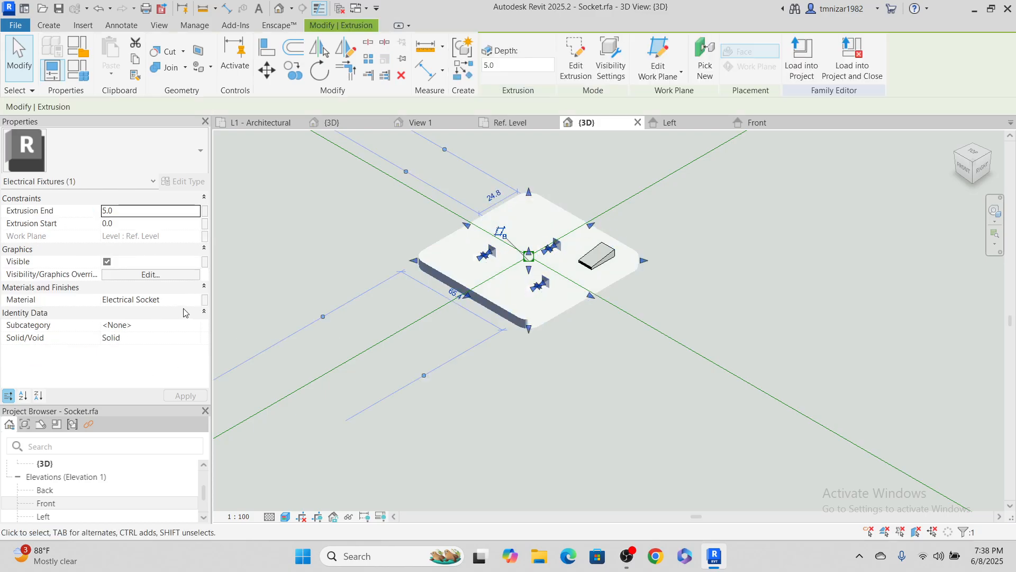
{"action": "left_click", "coordinate": [672, 264]}
{"action": "left_click", "coordinate": [612, 257]}
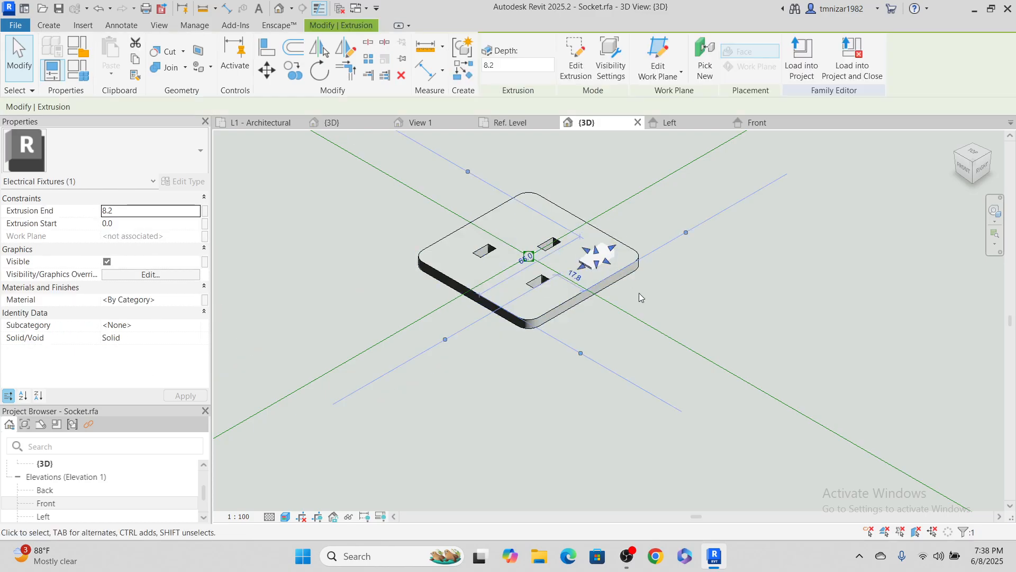
{"action": "left_click", "coordinate": [191, 302]}
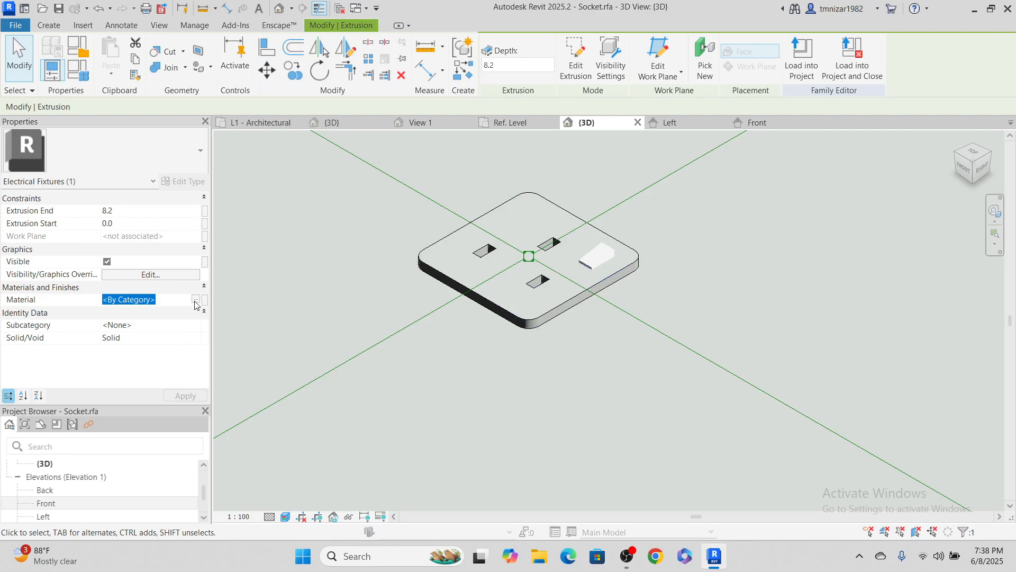
{"action": "left_click", "coordinate": [196, 300]}
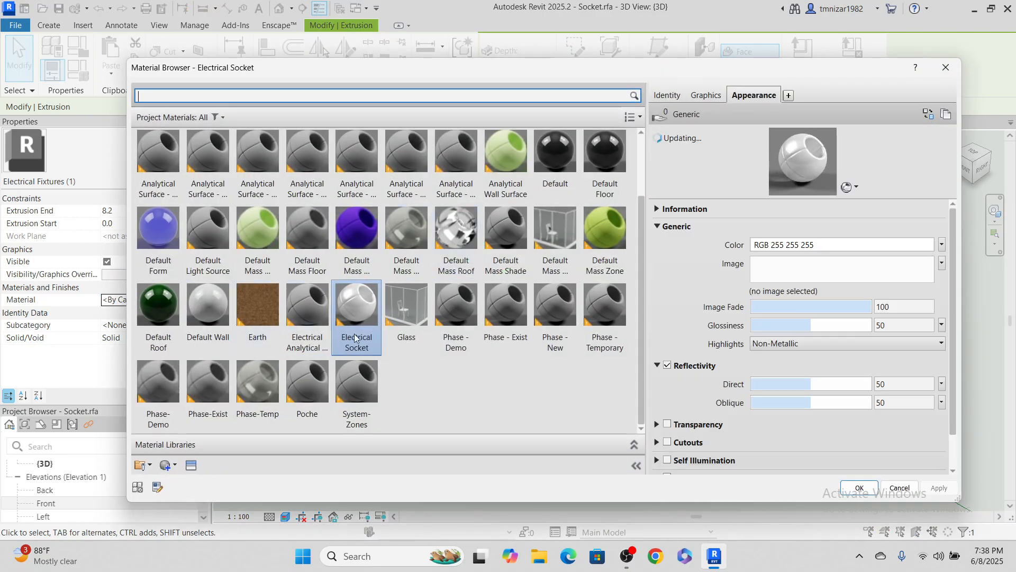
{"action": "left_click", "coordinate": [860, 488]}
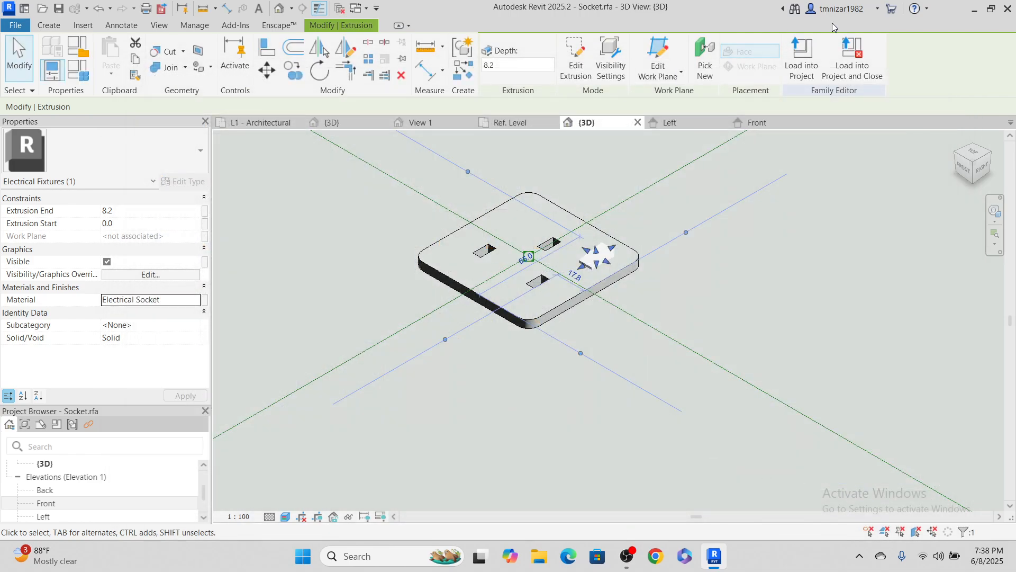
Save the changes to Socket.rfa and load it into the project, closing the family and overwriting the existing version and its parameter values.
{"action": "left_click", "coordinate": [851, 68]}
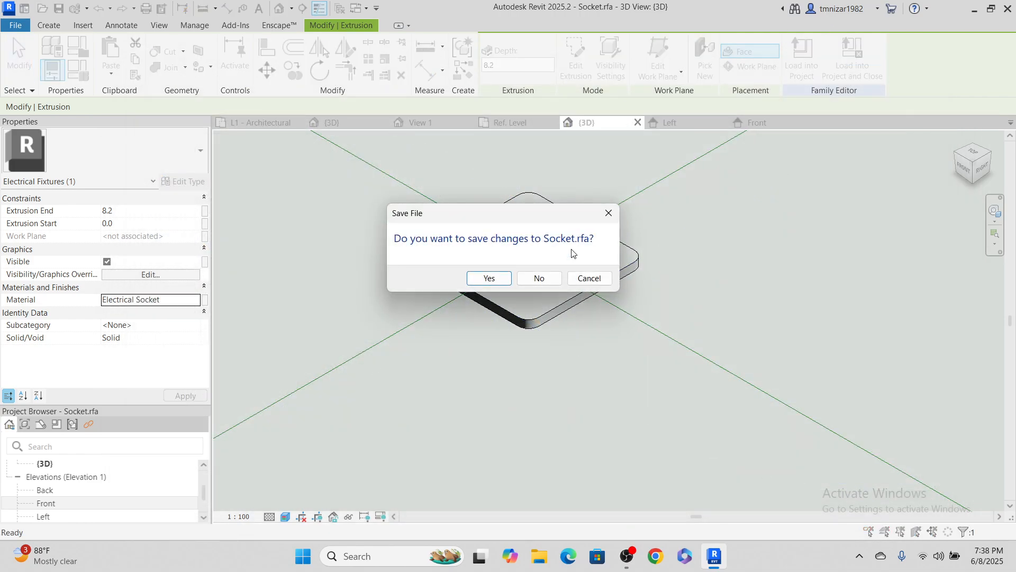
{"action": "left_click", "coordinate": [487, 279]}
{"action": "left_click", "coordinate": [483, 289]}
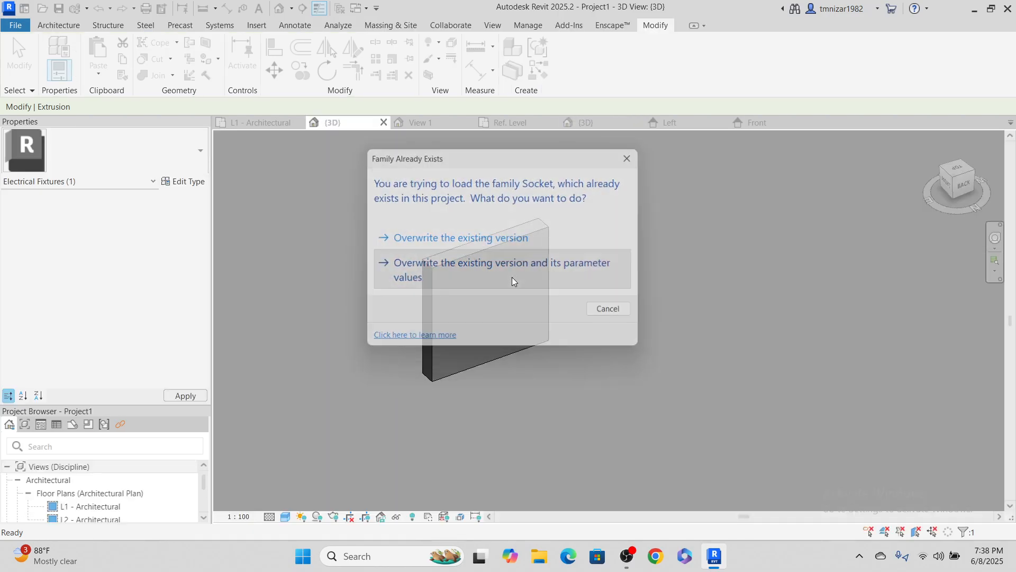
{"action": "left_click", "coordinate": [512, 277]}
Set the project's 3D view to the Realistic visual style and examine the reloaded socket on the wall.
{"action": "scroll", "coordinate": [524, 271], "scroll_direction": "down", "scroll_amount": 5}
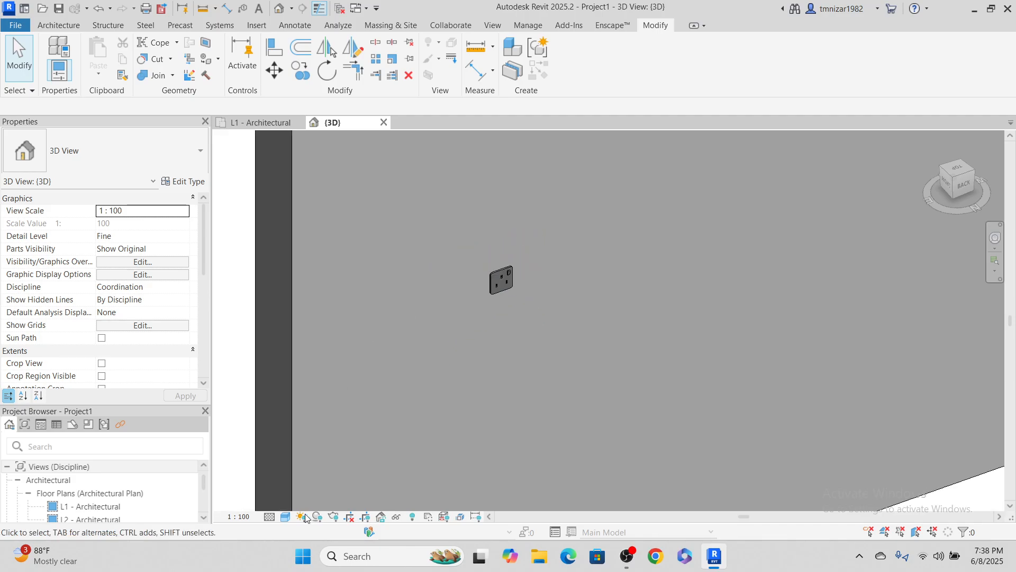
{"action": "left_click", "coordinate": [286, 517]}
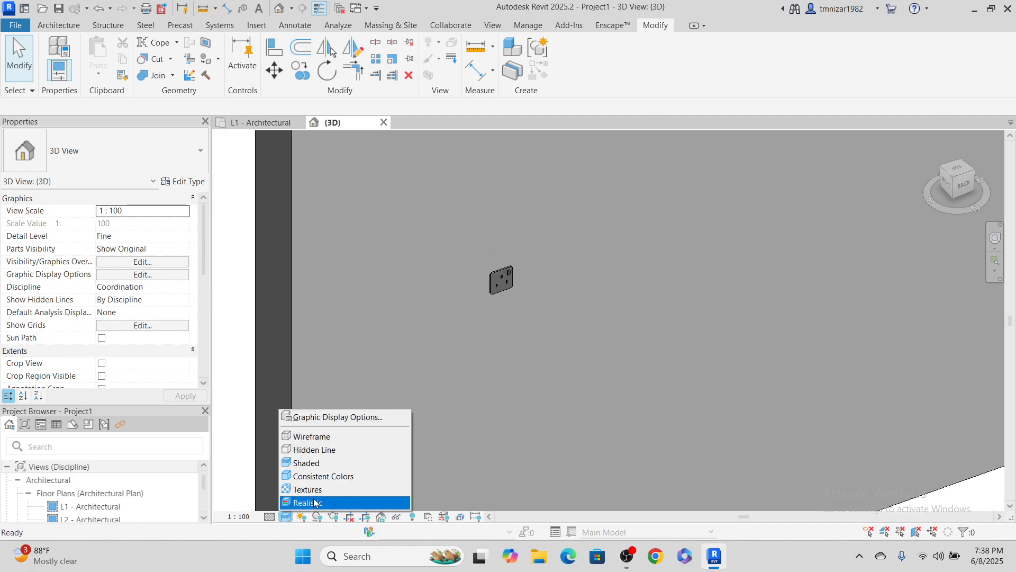
{"action": "left_click", "coordinate": [316, 503]}
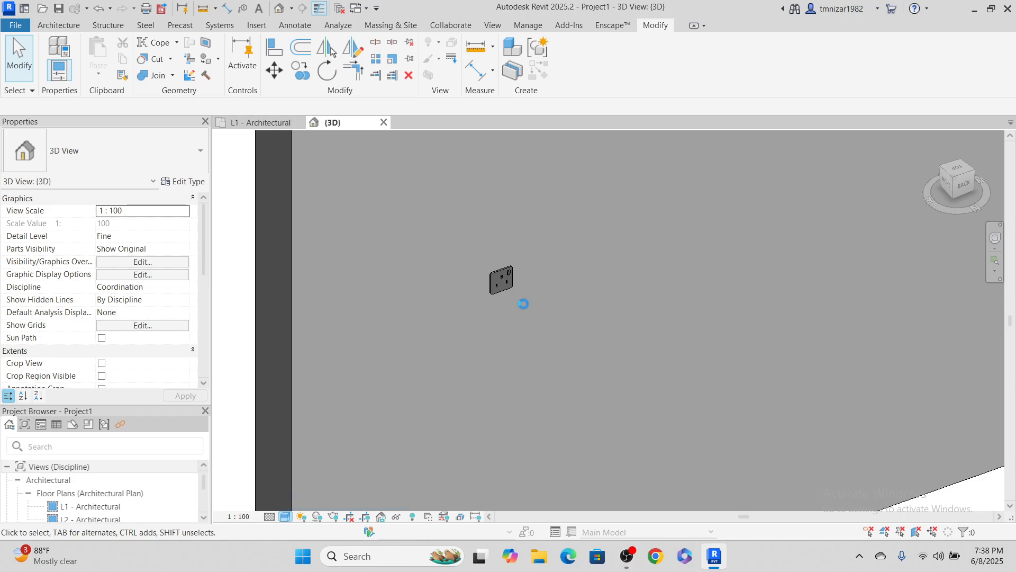
{"action": "scroll", "coordinate": [548, 261], "scroll_direction": "up", "scroll_amount": 3}
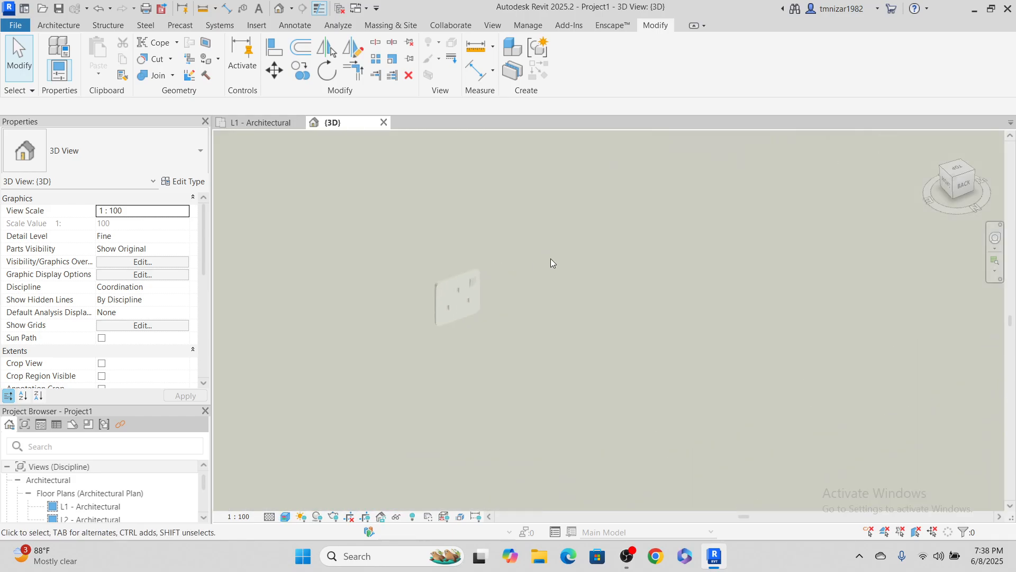
{"action": "scroll", "coordinate": [497, 309], "scroll_direction": "up", "scroll_amount": 5}
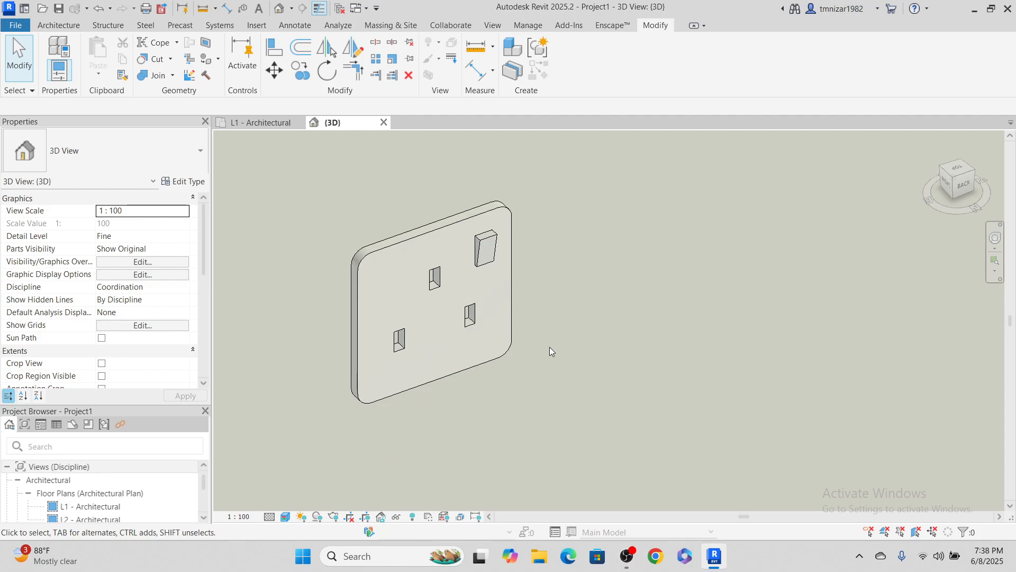
{"action": "scroll", "coordinate": [528, 375], "scroll_direction": "down", "scroll_amount": 4}
{"action": "middle_click_drag", "start_coordinate": [480, 371], "coordinate": [545, 310]}
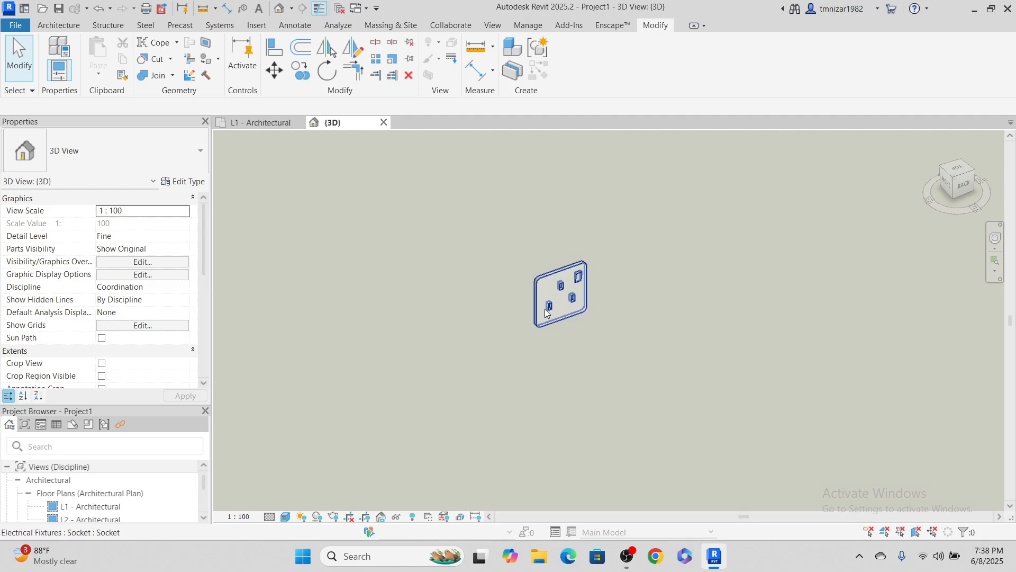
{"action": "scroll", "coordinate": [549, 317], "scroll_direction": "up", "scroll_amount": 1}
Render the project's 3D view at Medium quality with the Interior: Sun only lighting scheme.
{"action": "left_click", "coordinate": [491, 26]}
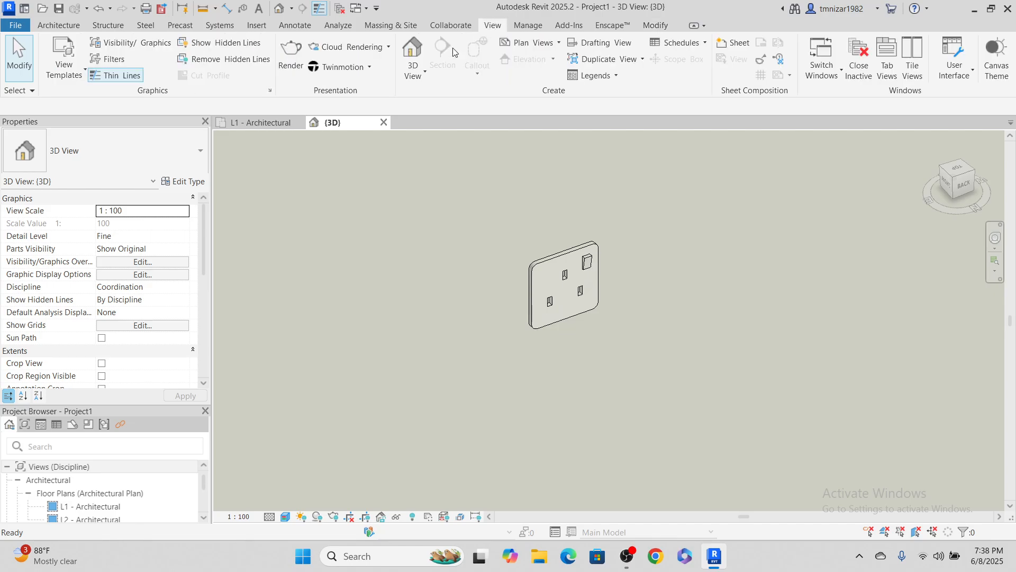
{"action": "left_click", "coordinate": [290, 58]}
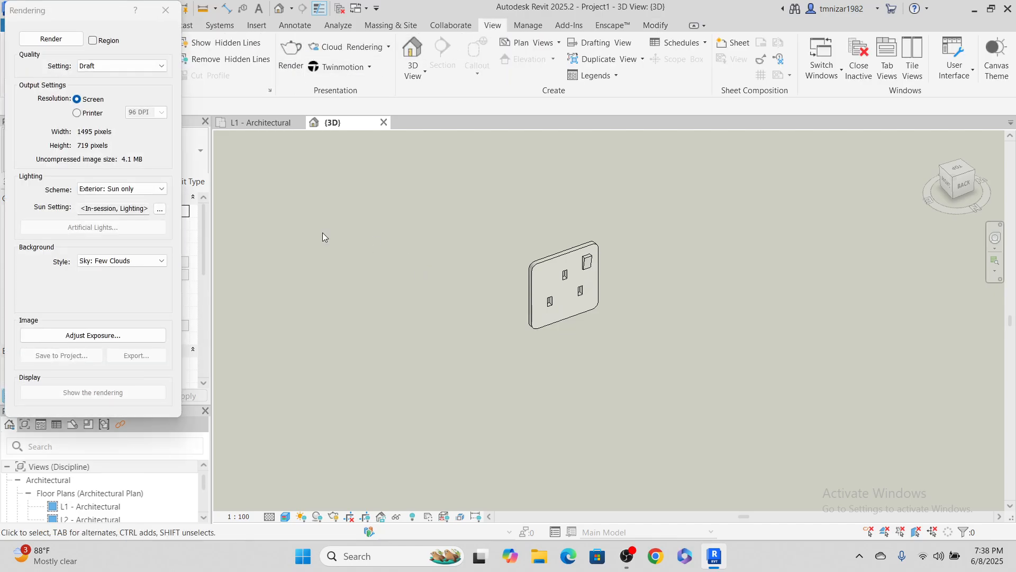
{"action": "left_click_drag", "start_coordinate": [37, 16], "coordinate": [334, 88]}
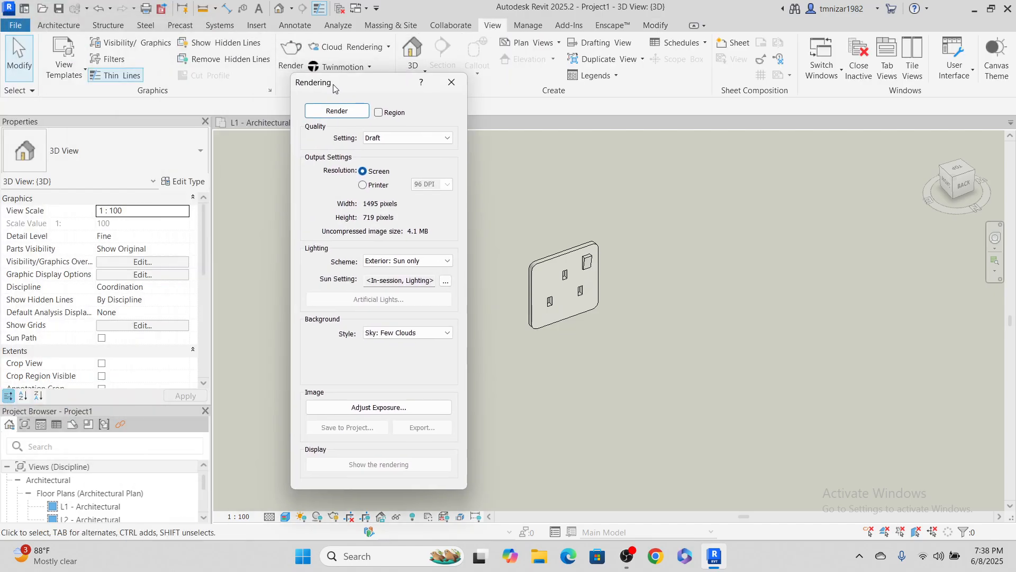
{"action": "left_click", "coordinate": [363, 139]}
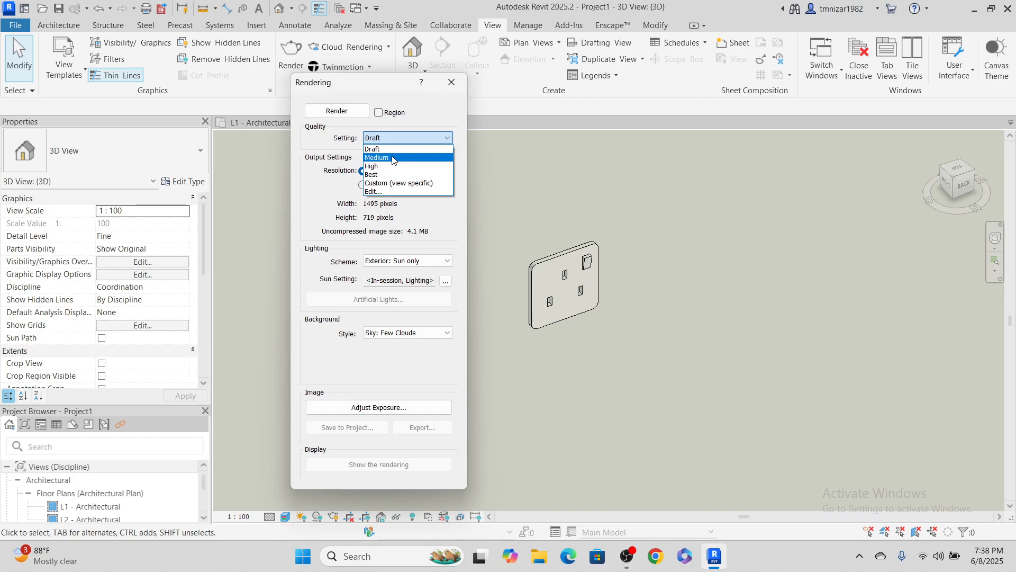
{"action": "left_click", "coordinate": [392, 157]}
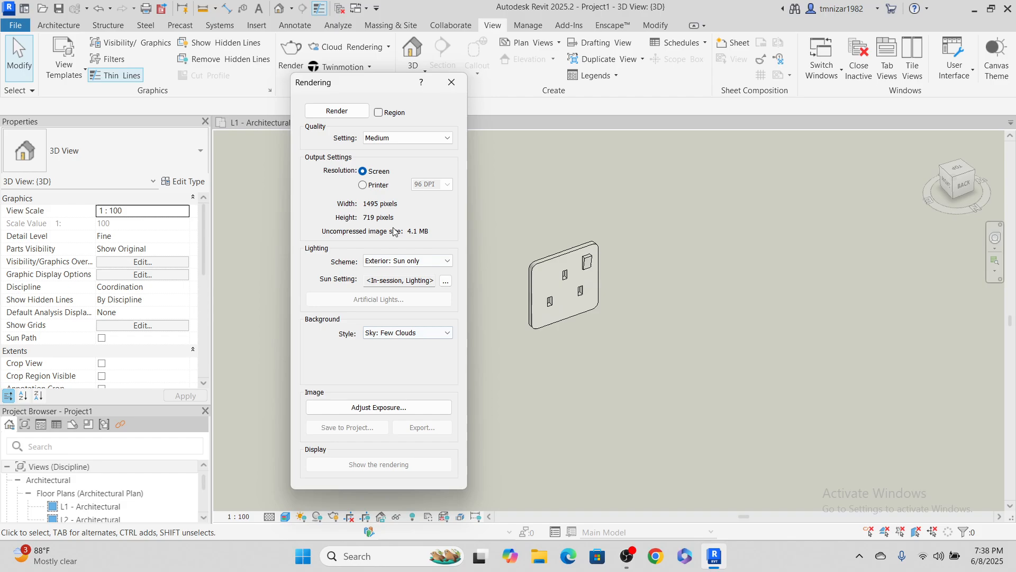
{"action": "left_click", "coordinate": [414, 260]}
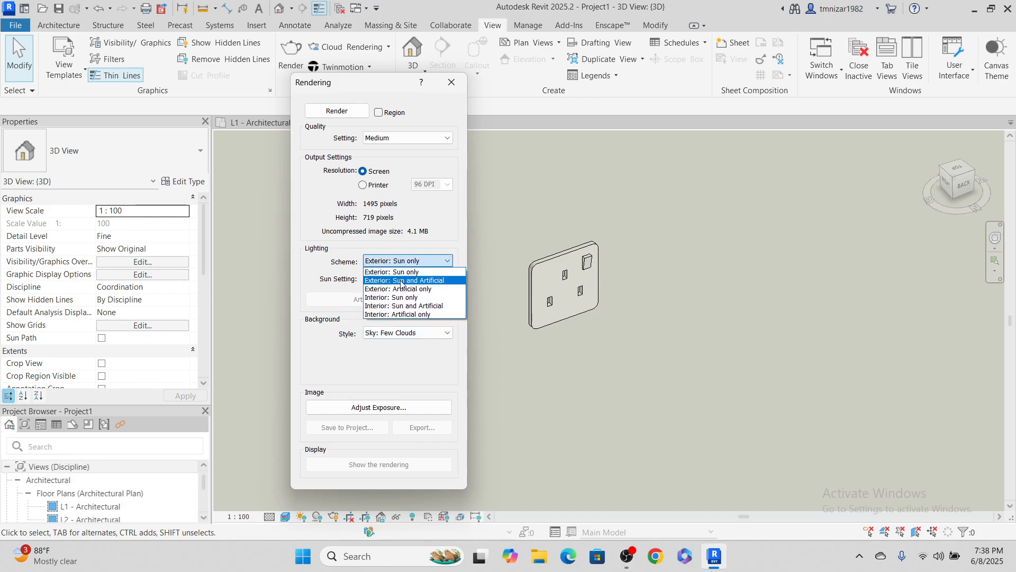
{"action": "left_click", "coordinate": [418, 302]}
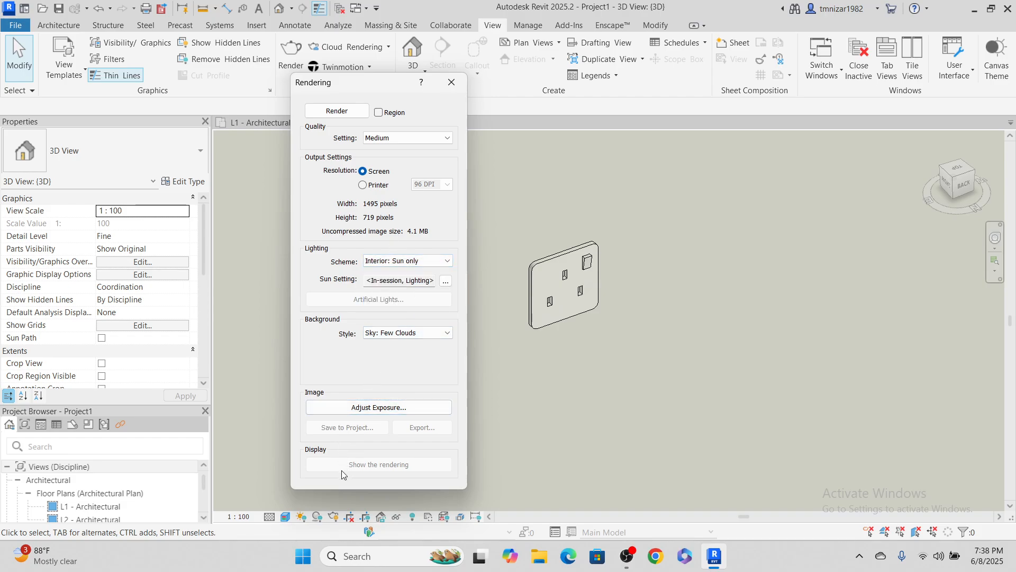
{"action": "left_click", "coordinate": [346, 114]}
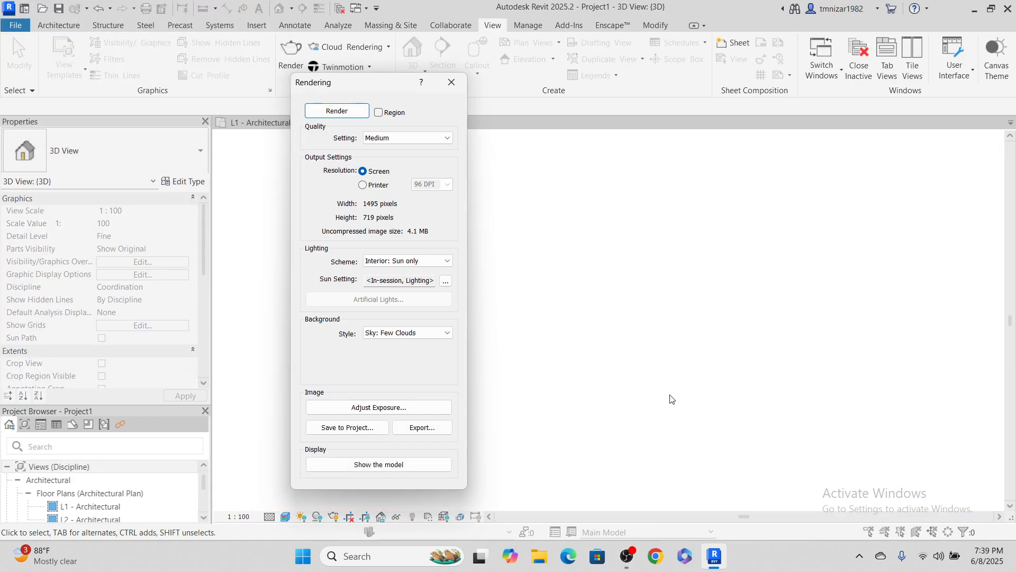
Adjust the rendering's Exposure Value to 13.56, view the rendered socket and close the rendering settings.
{"action": "left_click", "coordinate": [360, 409]}
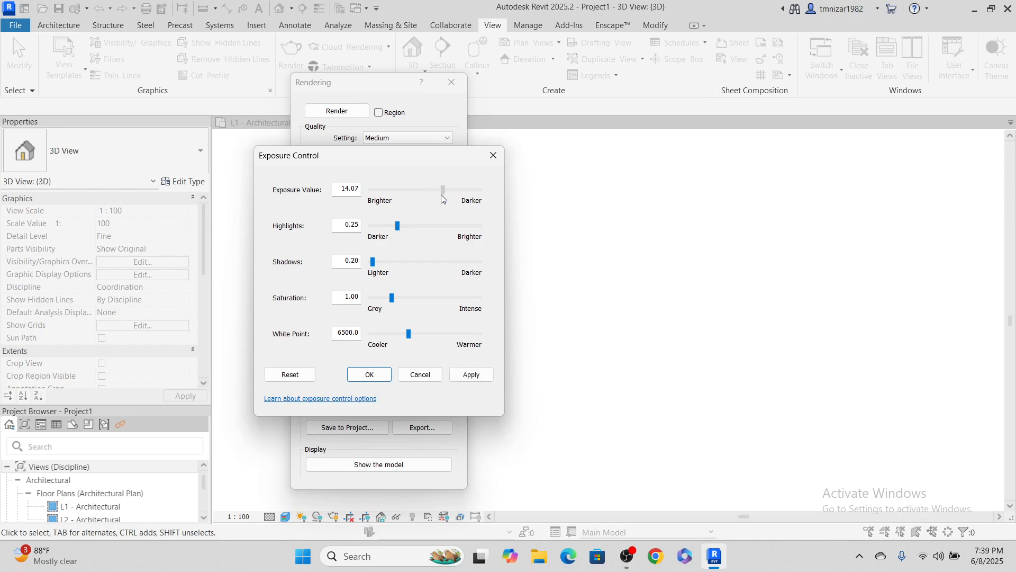
{"action": "left_click", "coordinate": [473, 375]}
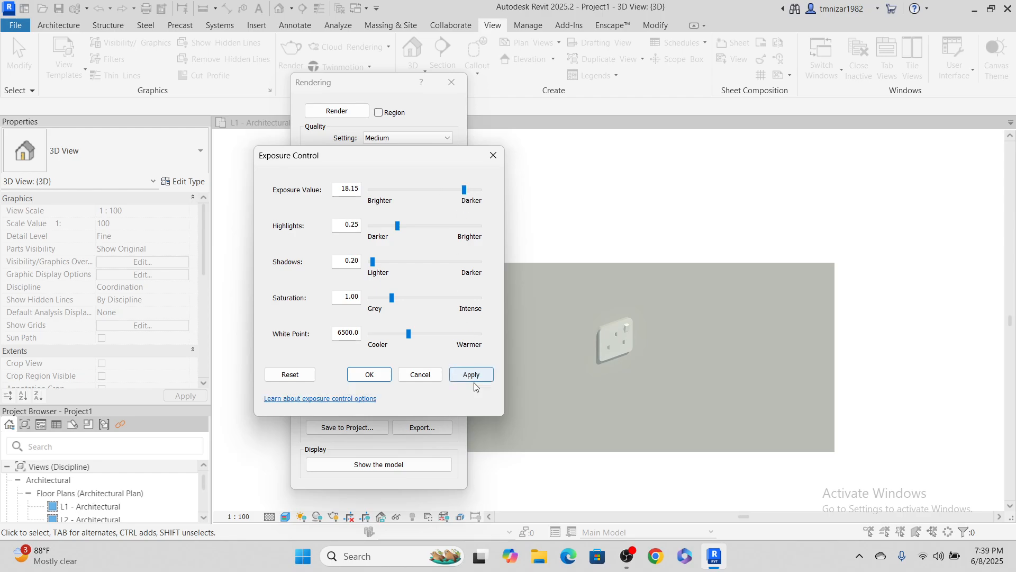
{"action": "left_click", "coordinate": [474, 375]}
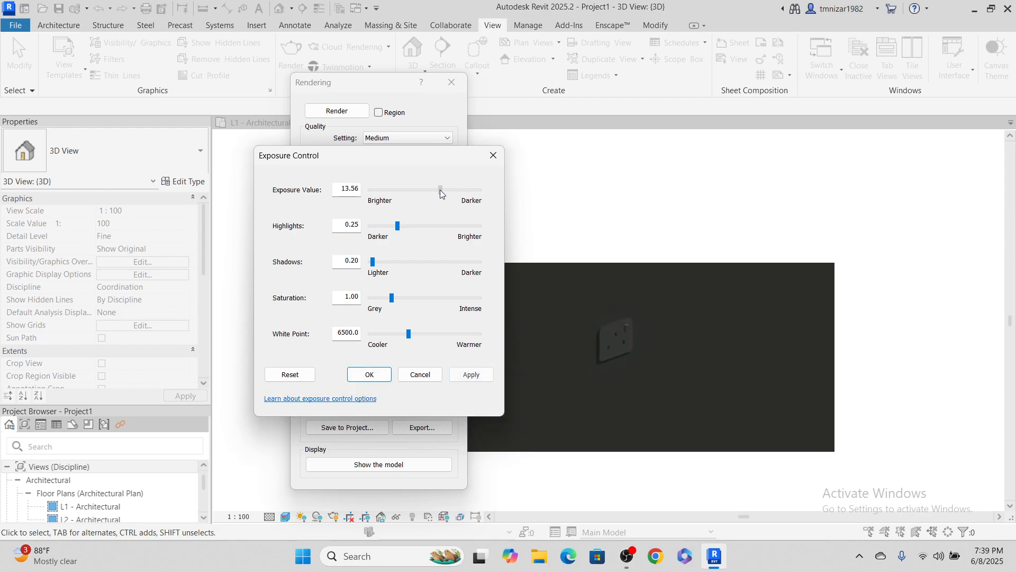
{"action": "left_click", "coordinate": [462, 377]}
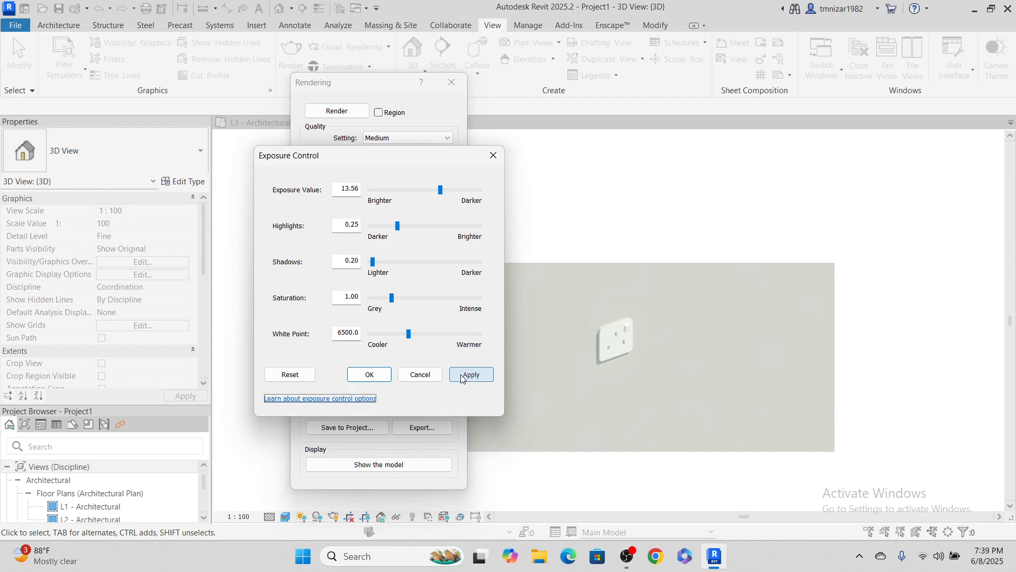
{"action": "left_click", "coordinate": [370, 376]}
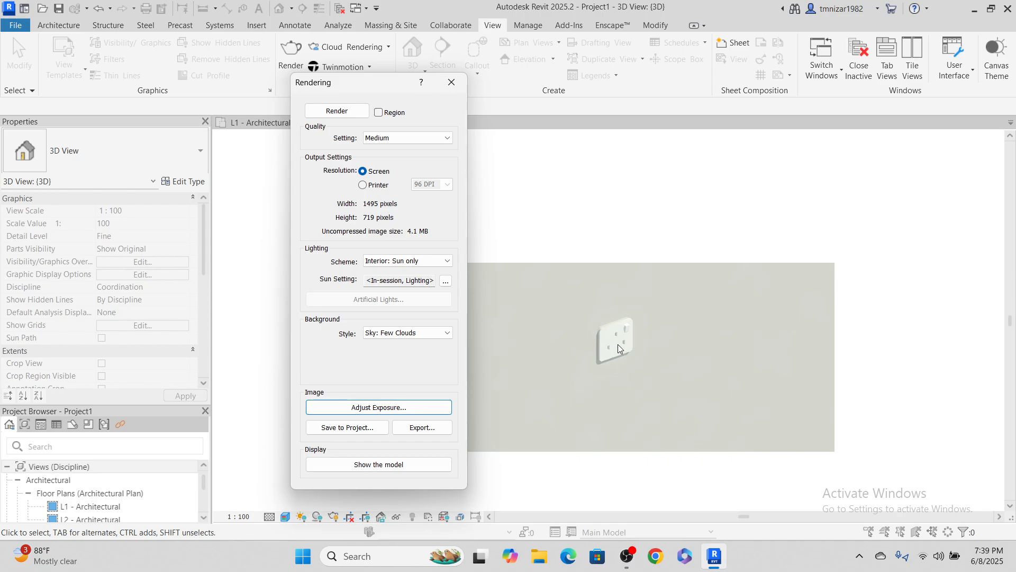
{"action": "left_click", "coordinate": [465, 80]}
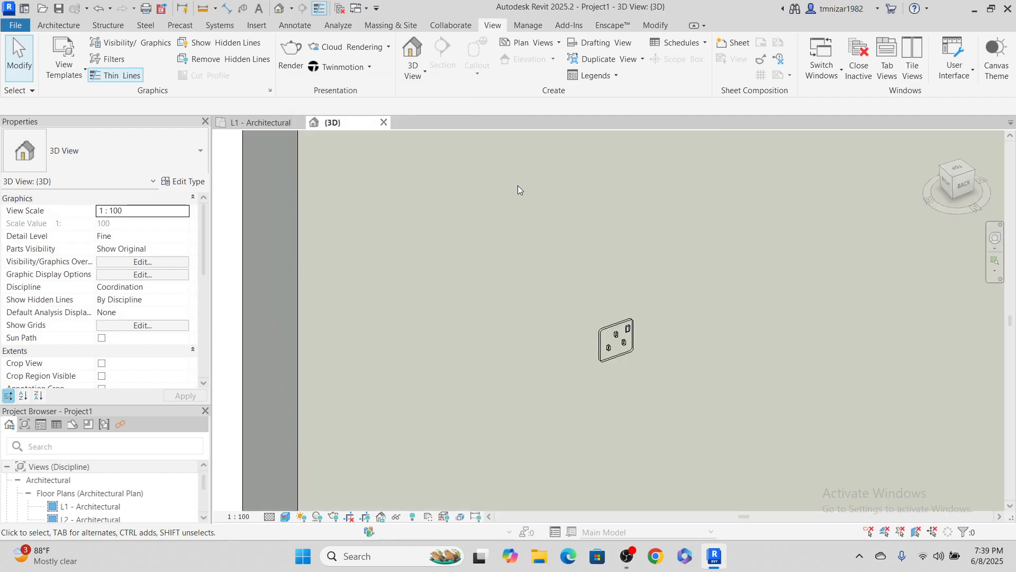
{"action": "key", "text": "Escape"}
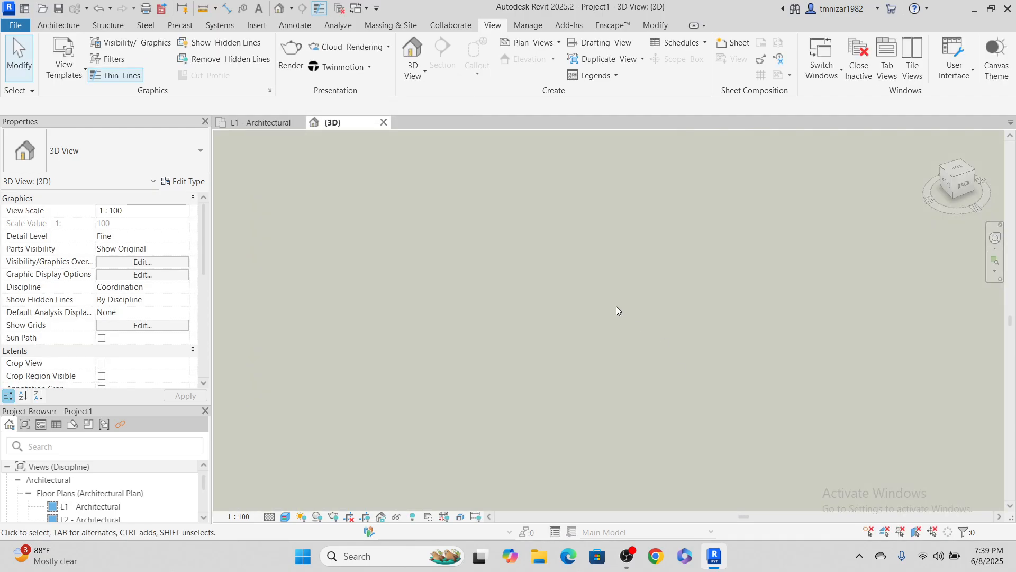
Set the project's 3D view back to the Shaded visual style and look closely at the wall socket.
{"action": "left_click", "coordinate": [281, 520]}
{"action": "left_click", "coordinate": [321, 466]}
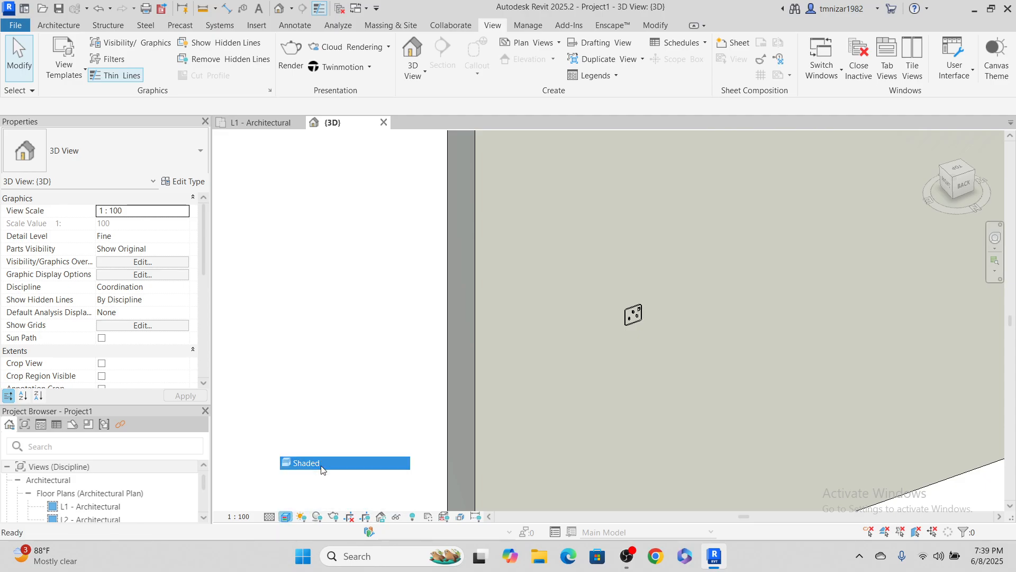
{"action": "mouse_move", "coordinate": [707, 306]}
{"action": "middle_mouse_down"}
{"action": "mouse_move", "coordinate": [510, 327]}
{"action": "mouse_move", "coordinate": [563, 336]}
{"action": "middle_mouse_up"}
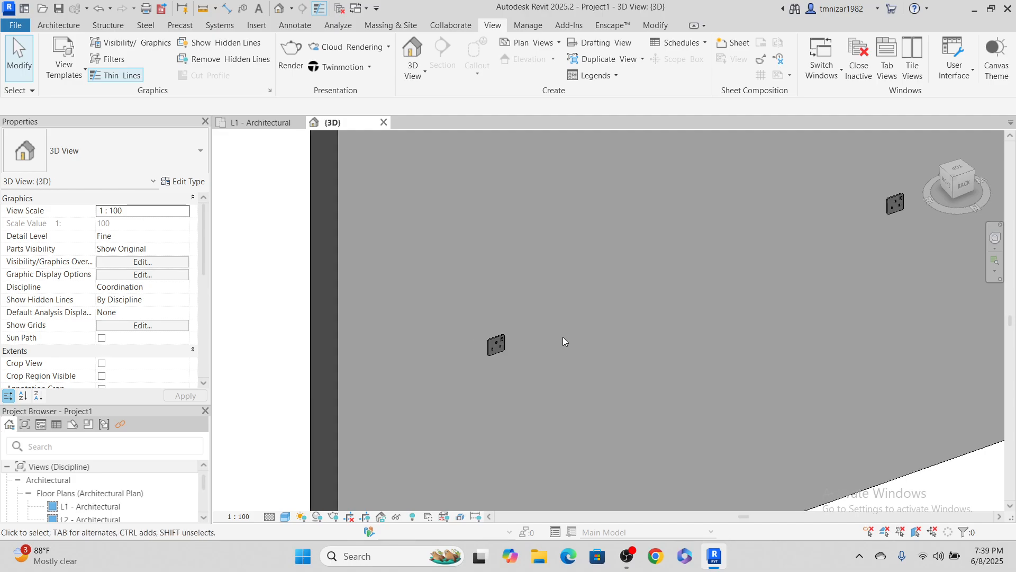
{"action": "scroll", "coordinate": [503, 369], "scroll_direction": "up", "scroll_amount": 4}
{"action": "scroll", "coordinate": [512, 302], "scroll_direction": "up", "scroll_amount": 3}
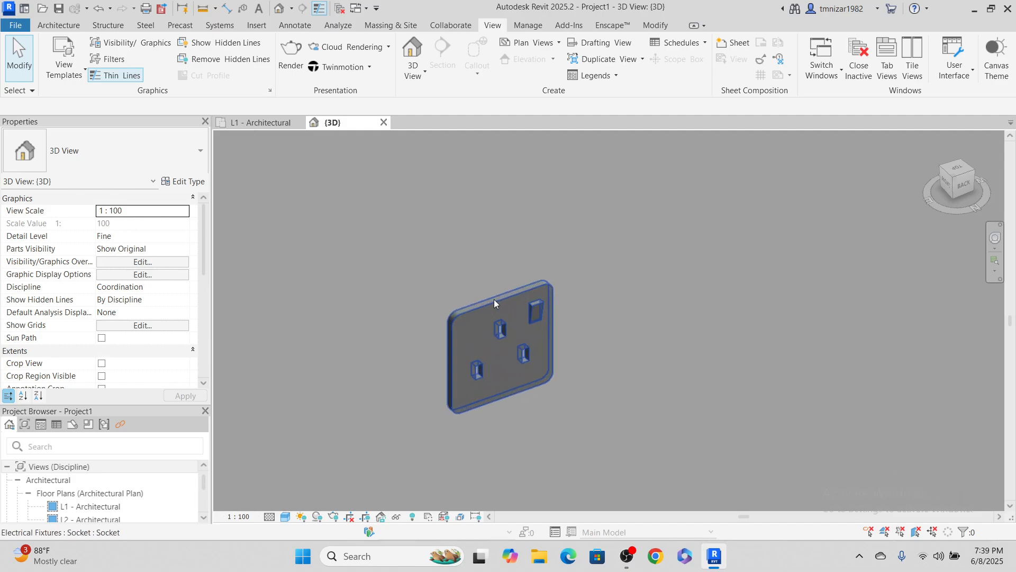
{"action": "left_click", "coordinate": [503, 299]}
{"action": "left_click", "coordinate": [698, 307]}
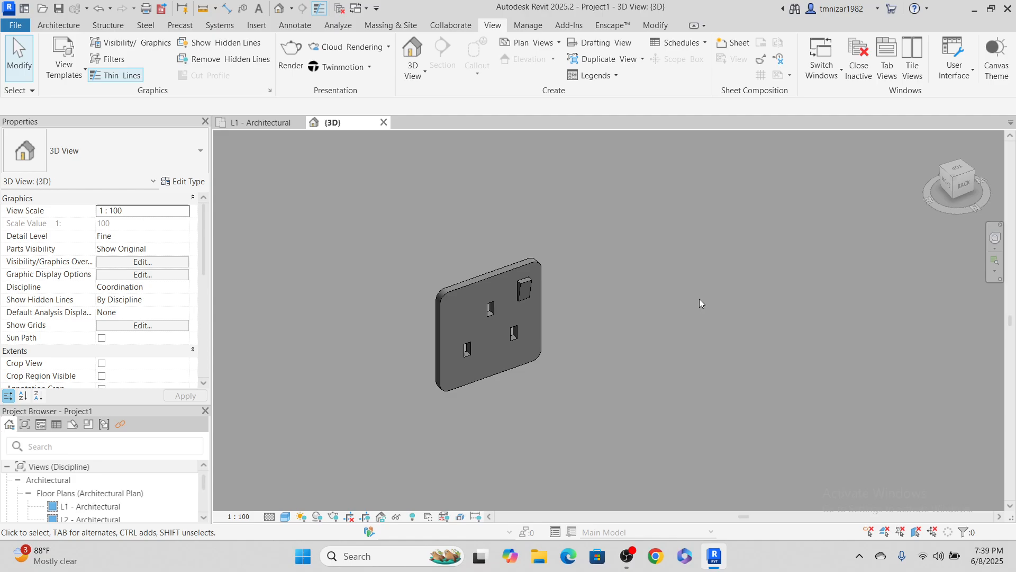
Open the wall socket's family for editing and select the faceplate extrusion in the Ref. Level floor plan.
{"action": "left_click", "coordinate": [458, 290]}
{"action": "left_click", "coordinate": [565, 46]}
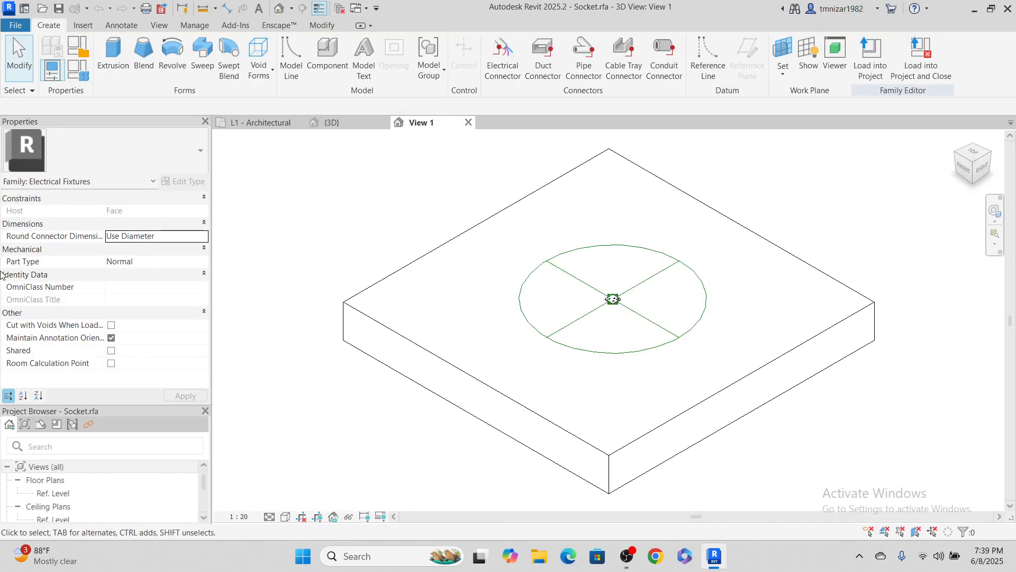
{"action": "double_click", "coordinate": [53, 492]}
{"action": "scroll", "coordinate": [603, 315], "scroll_direction": "up", "scroll_amount": 10}
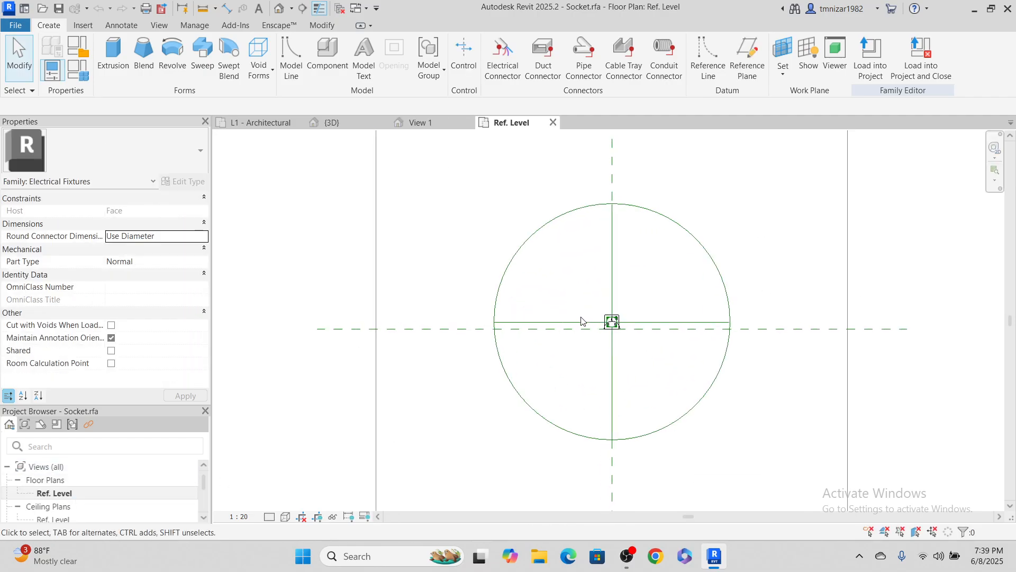
{"action": "left_click", "coordinate": [655, 293]}
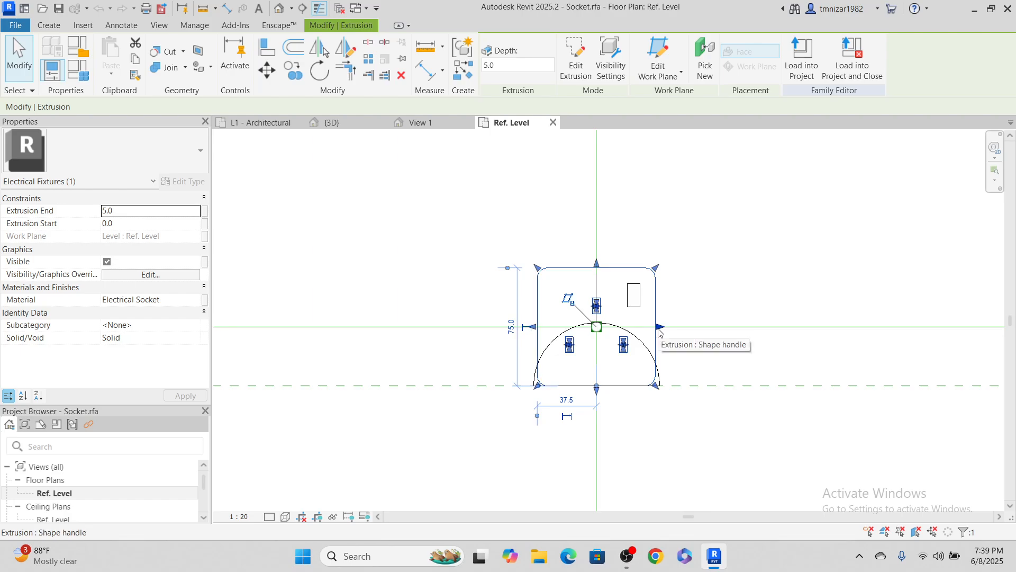
Try to widen the faceplate extrusion by stretching its right edge, and undo the change.
{"action": "left_click_drag", "start_coordinate": [662, 328], "coordinate": [680, 332]}
{"action": "key", "text": "ctrl+z"}
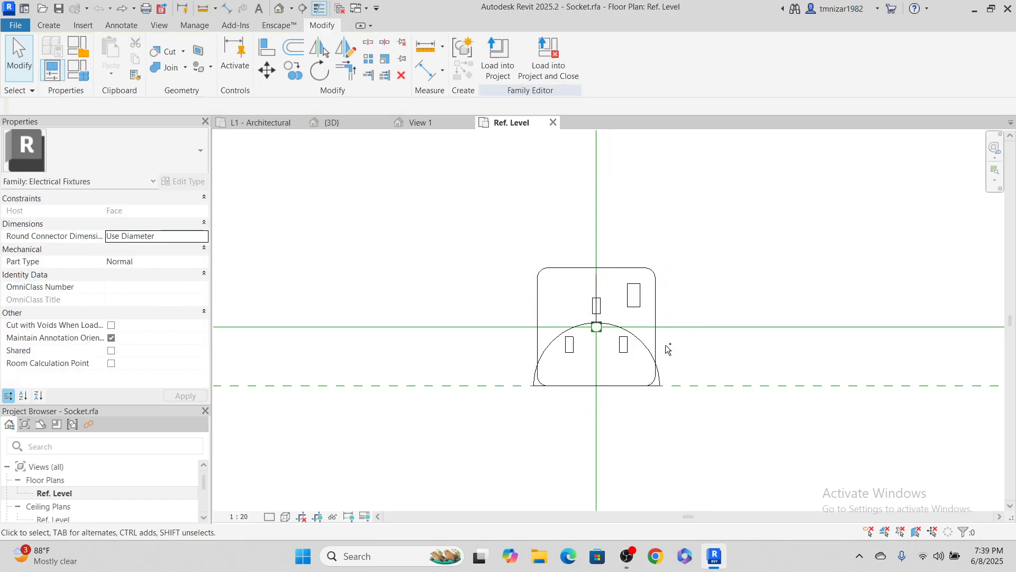
Open the faceplate extrusion's sketch and add a dimension chain across its two side edges and the vertical centre reference plane.
{"action": "double_click", "coordinate": [610, 270]}
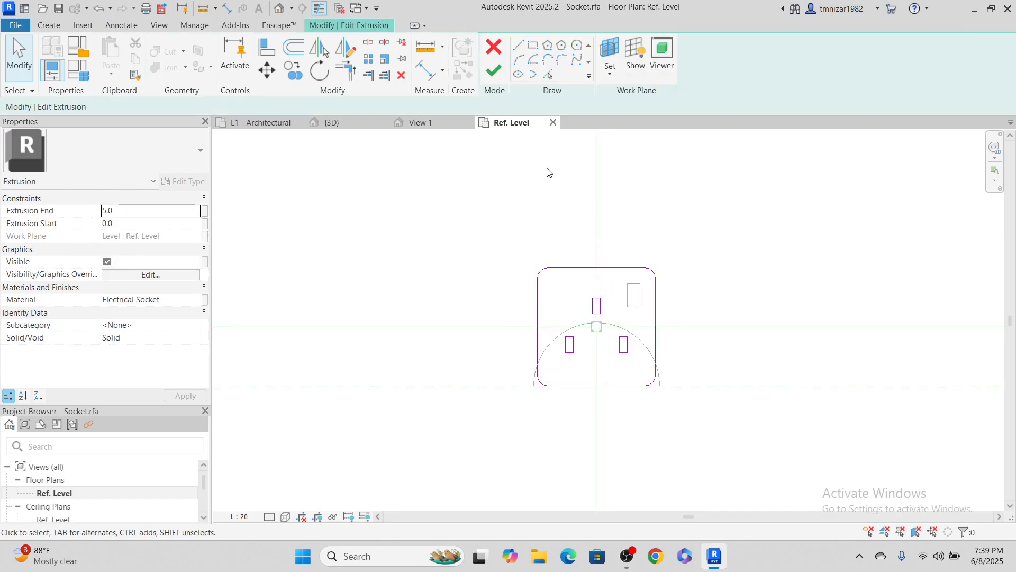
{"action": "middle_click_drag", "start_coordinate": [560, 154], "coordinate": [530, 278]}
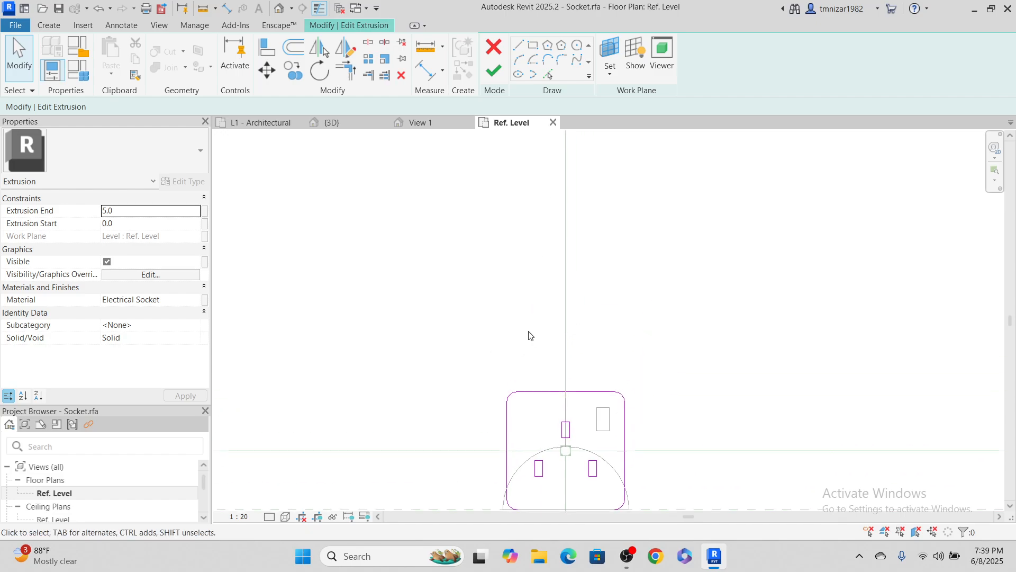
{"action": "key", "text": "d"}
{"action": "key", "text": "i"}
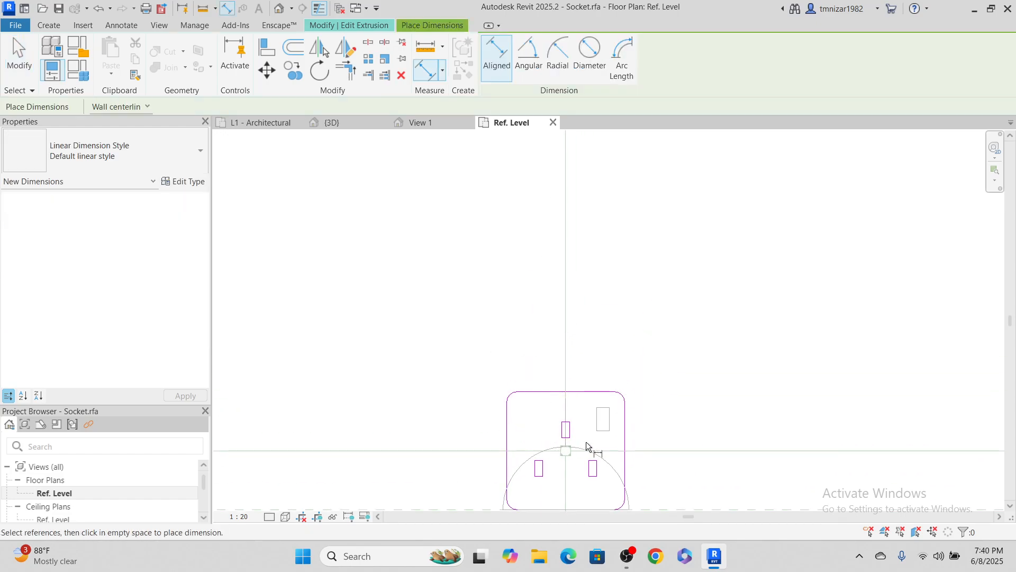
{"action": "left_click", "coordinate": [509, 429]}
{"action": "scroll", "coordinate": [595, 391], "scroll_direction": "down", "scroll_amount": 6}
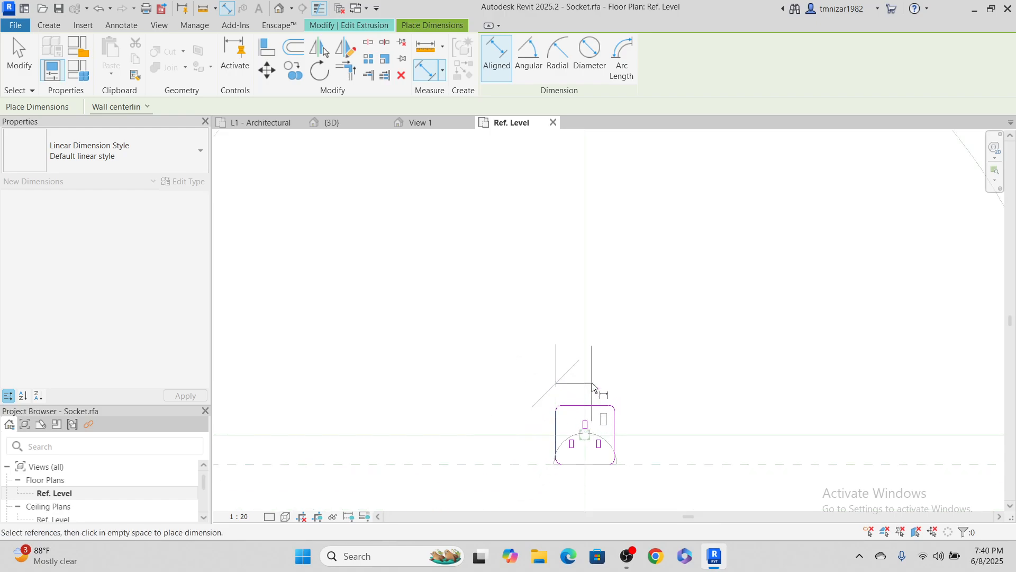
{"action": "scroll", "coordinate": [591, 403], "scroll_direction": "up", "scroll_amount": 5}
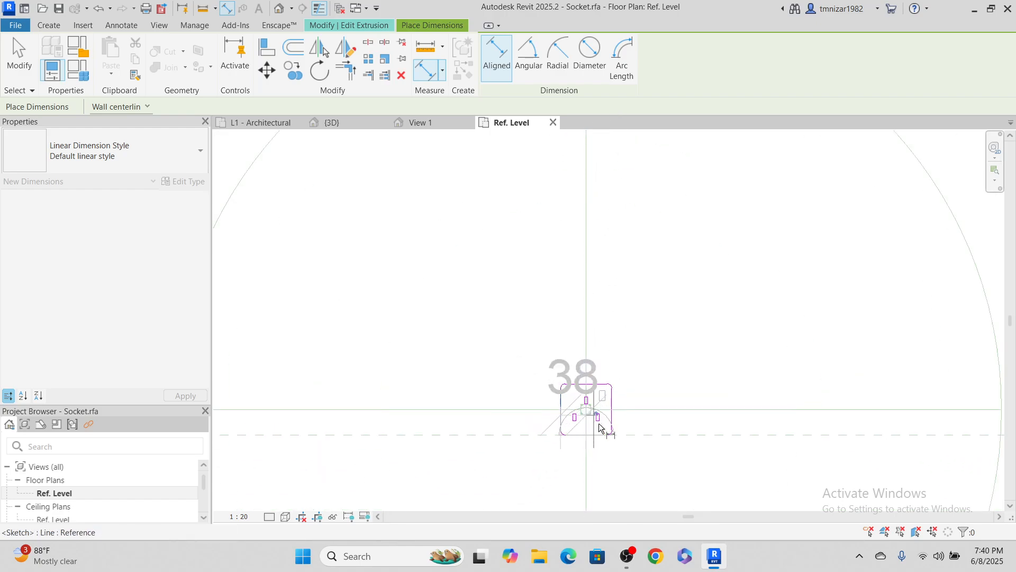
{"action": "left_click", "coordinate": [633, 275]}
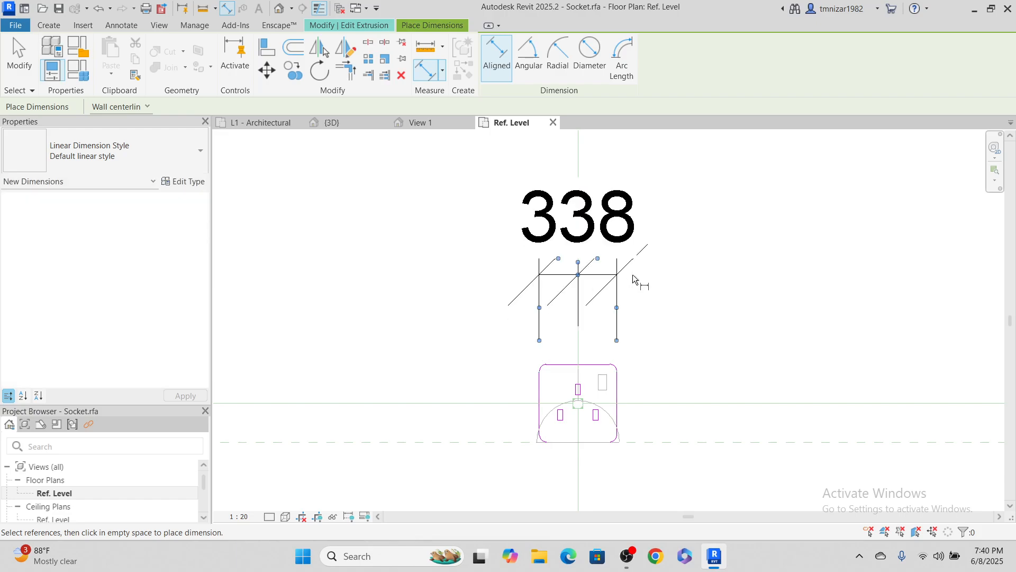
{"action": "key", "text": "Escape"}
Apply an equality constraint to the dimension chain so the side edges stay symmetric about the centre plane.
{"action": "left_click", "coordinate": [599, 275]}
{"action": "scroll", "coordinate": [588, 360], "scroll_direction": "down", "scroll_amount": 5}
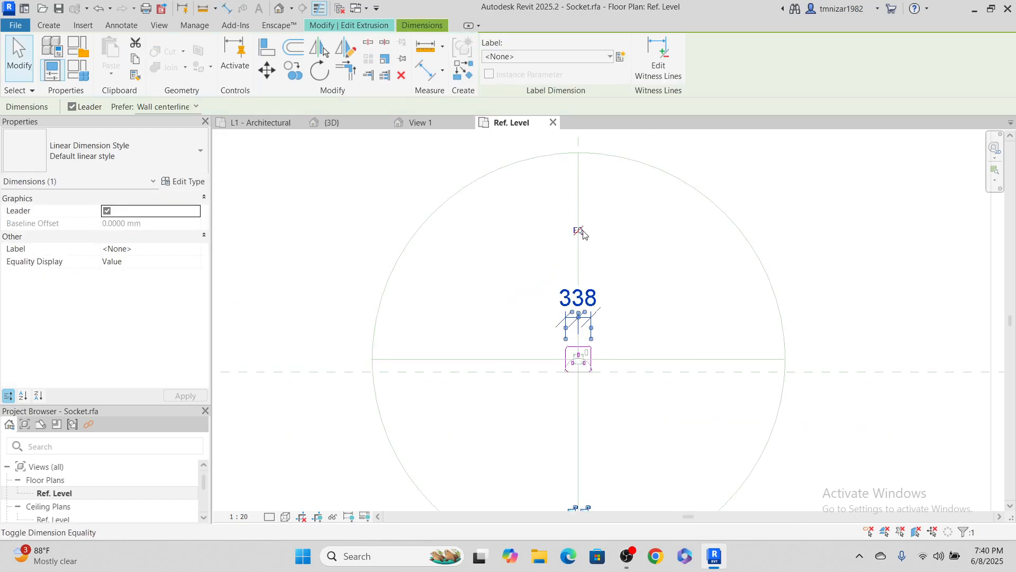
{"action": "left_click", "coordinate": [577, 231]}
{"action": "scroll", "coordinate": [589, 377], "scroll_direction": "up", "scroll_amount": 4}
{"action": "key", "text": "Escape"}
{"action": "scroll", "coordinate": [589, 377], "scroll_direction": "up", "scroll_amount": 1}
Move the faceplate sketch's right edge outward, widening the plate symmetrically to about 169 mm.
{"action": "left_click", "coordinate": [584, 338]}
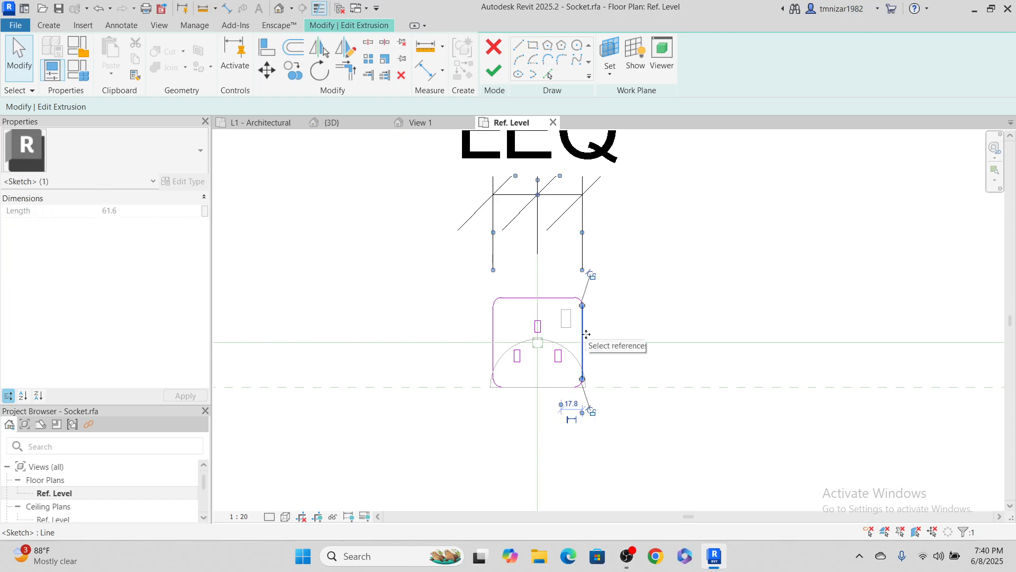
{"action": "left_click_drag", "start_coordinate": [583, 331], "coordinate": [638, 343]}
{"action": "scroll", "coordinate": [589, 423], "scroll_direction": "down", "scroll_amount": 5}
{"action": "key", "text": "Escape"}
{"action": "middle_click_drag", "start_coordinate": [565, 320], "coordinate": [562, 337]}
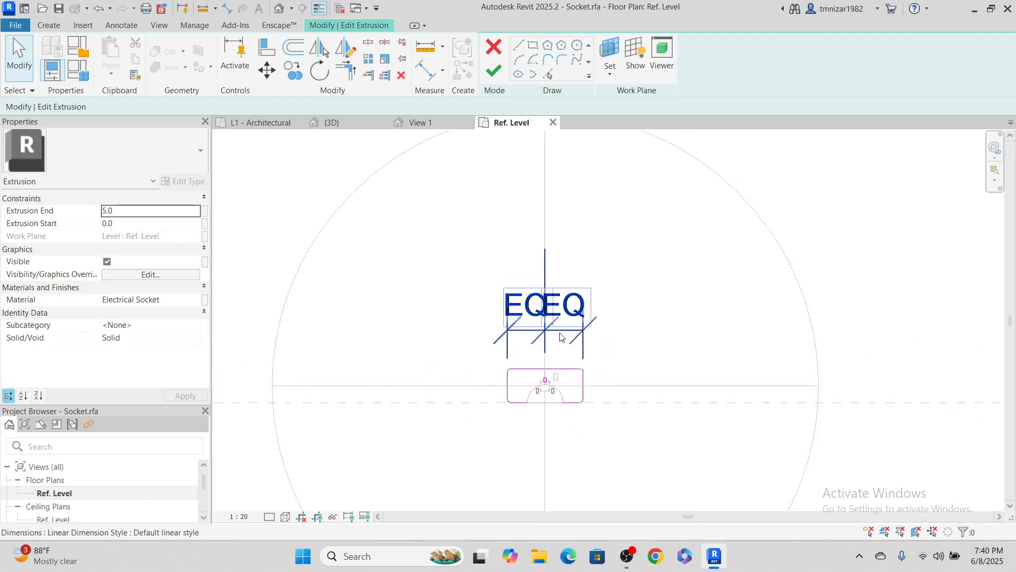
Add an overall width dimension between the faceplate sketch's two side edges, above the equality dimension.
{"action": "key", "text": "d"}
{"action": "key", "text": "i"}
{"action": "left_click", "coordinate": [509, 393]}
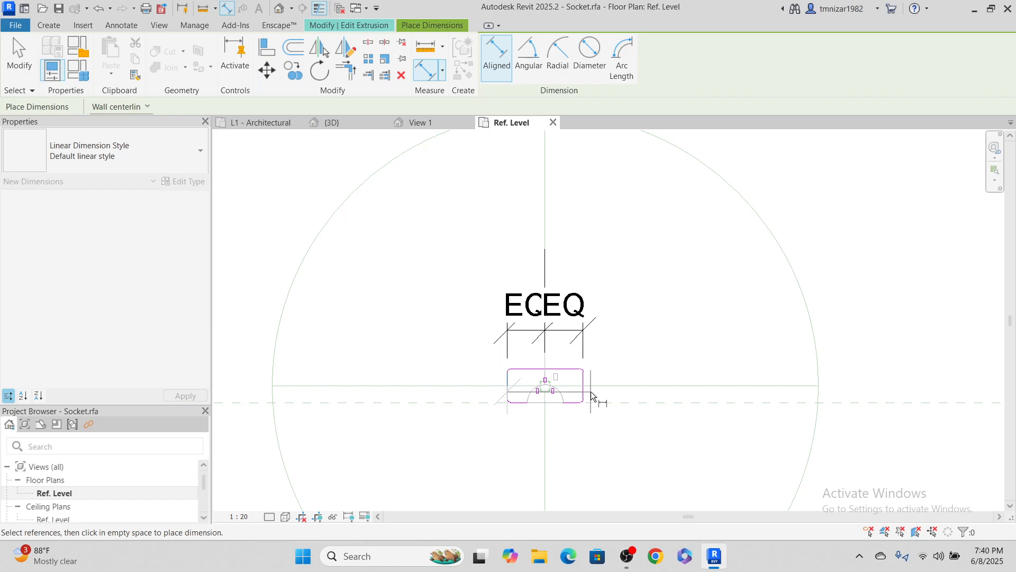
{"action": "left_click", "coordinate": [584, 394]}
{"action": "left_click", "coordinate": [545, 250]}
{"action": "key", "text": "Escape"}
{"action": "key", "text": "Escape"}
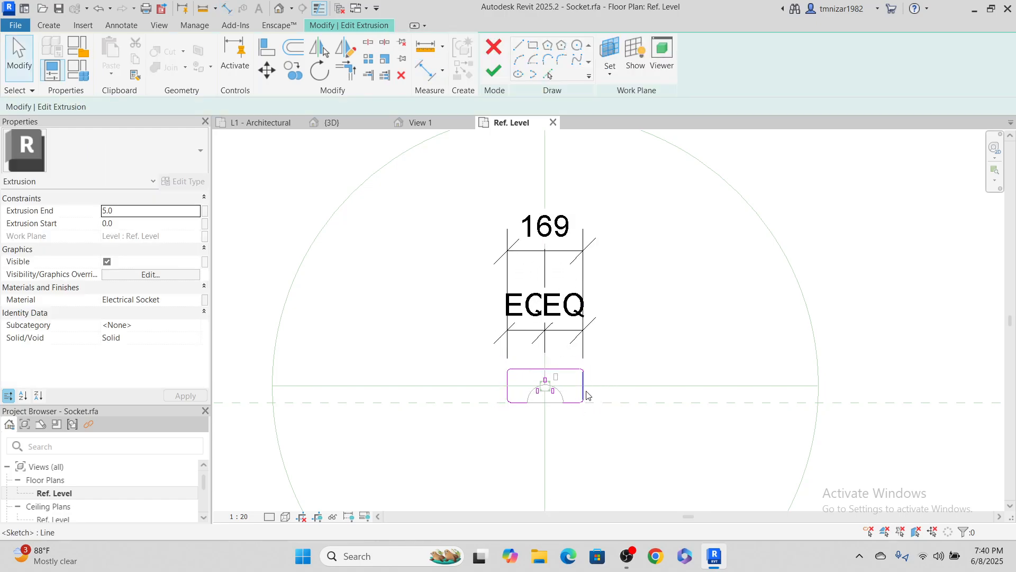
Remove the equality constraint from the dimension chain between the side edges and the centre plane.
{"action": "left_click", "coordinate": [585, 394]}
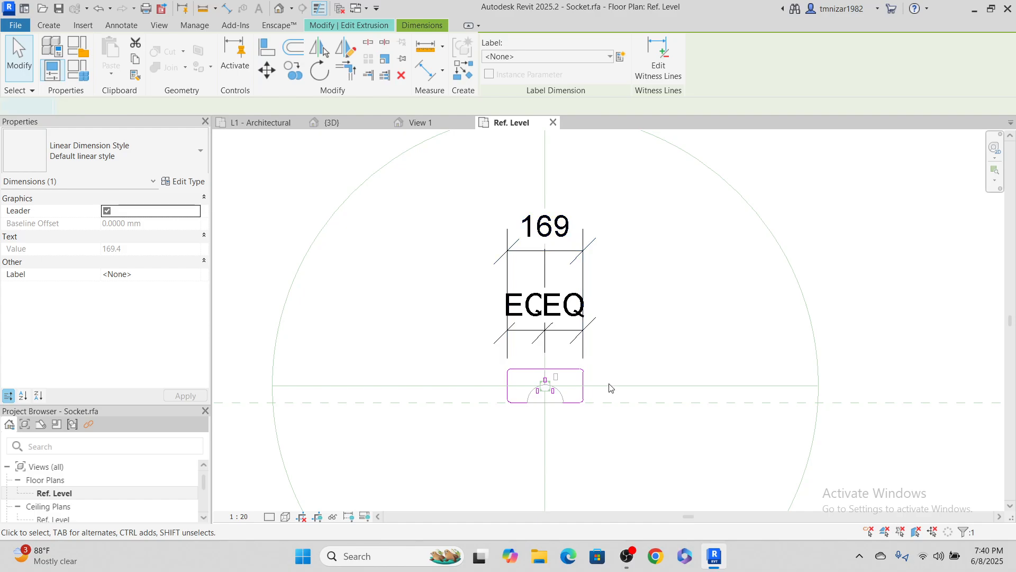
{"action": "left_click", "coordinate": [583, 386]}
{"action": "scroll", "coordinate": [583, 385], "scroll_direction": "up", "scroll_amount": 5}
{"action": "scroll", "coordinate": [587, 259], "scroll_direction": "down", "scroll_amount": 1}
{"action": "mouse_move", "coordinate": [586, 259]}
{"action": "middle_mouse_down"}
{"action": "mouse_move", "coordinate": [646, 335]}
{"action": "mouse_move", "coordinate": [613, 256]}
{"action": "middle_mouse_up"}
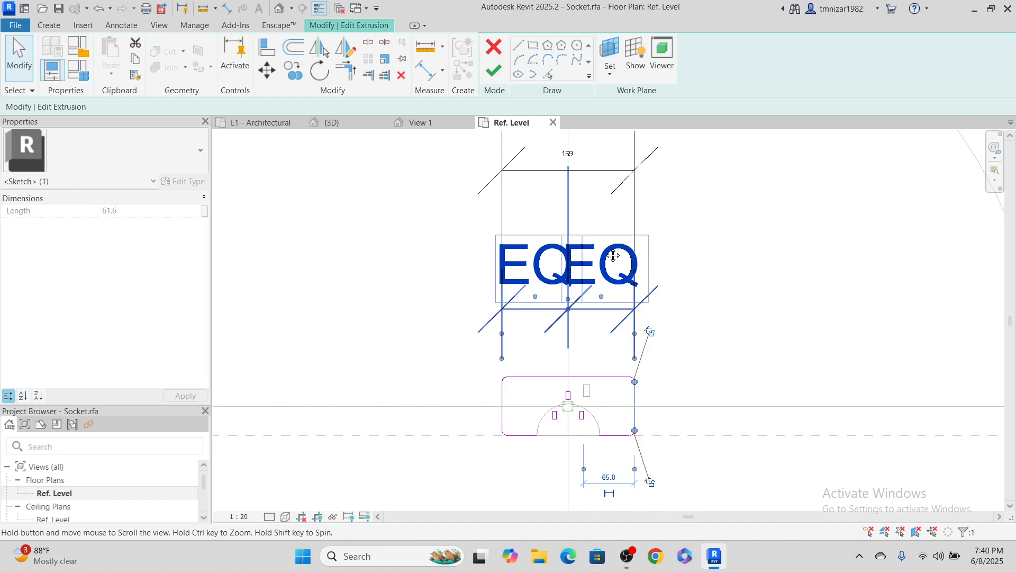
{"action": "left_click", "coordinate": [597, 345]}
{"action": "left_click", "coordinate": [605, 310]}
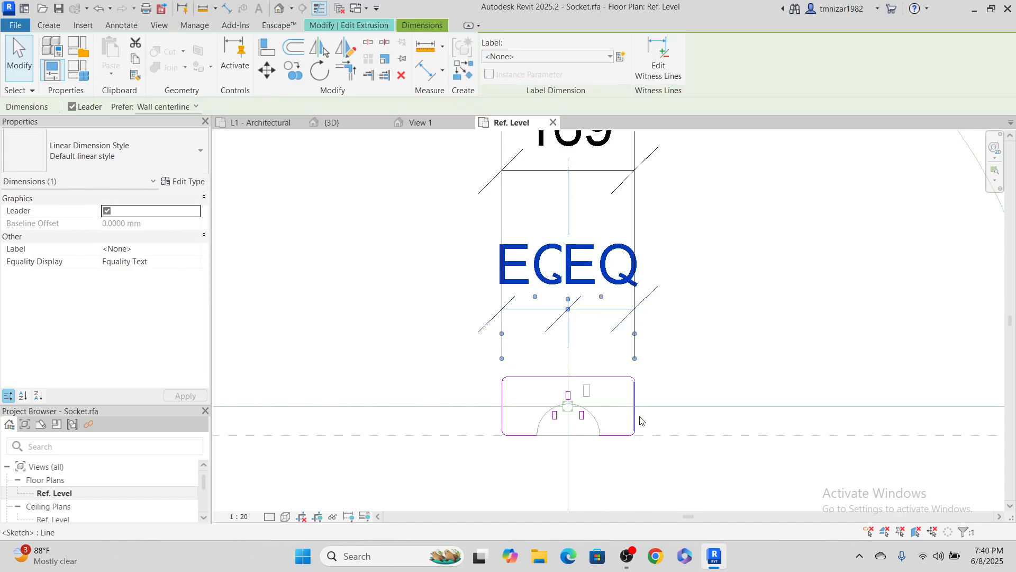
{"action": "key", "text": "Escape"}
{"action": "left_click", "coordinate": [636, 412]}
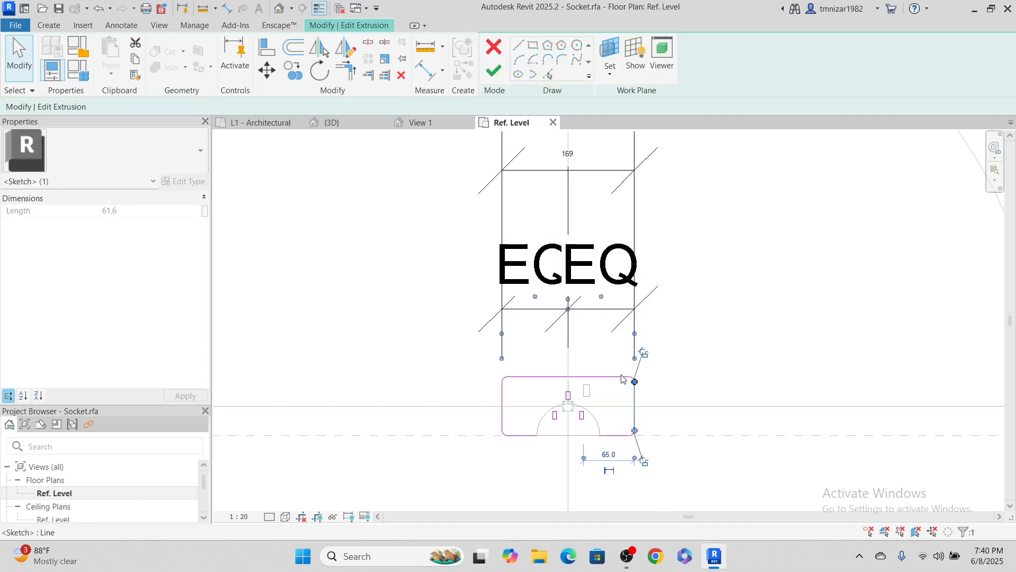
{"action": "scroll", "coordinate": [564, 180], "scroll_direction": "down", "scroll_amount": 2}
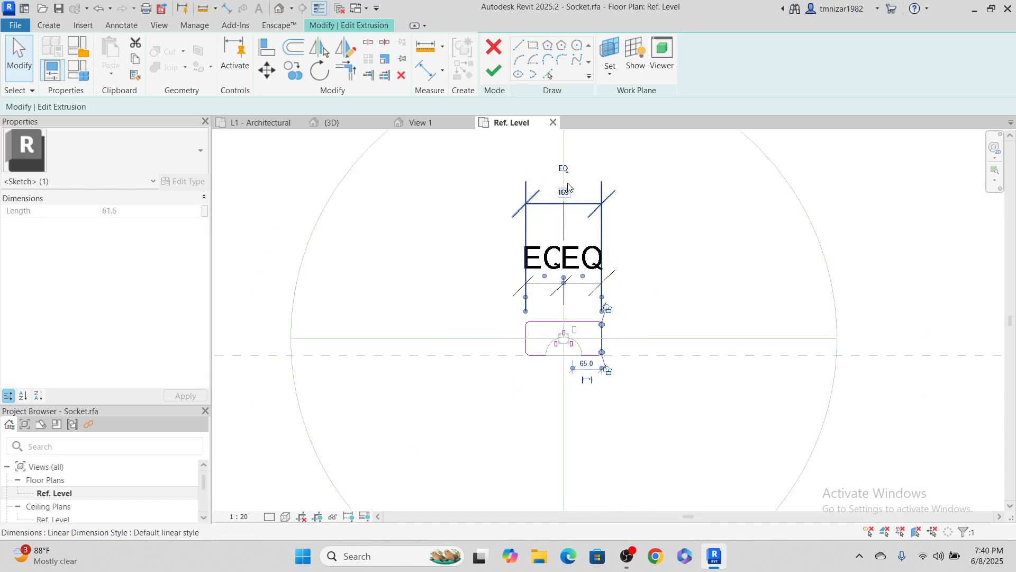
{"action": "left_click", "coordinate": [563, 169]}
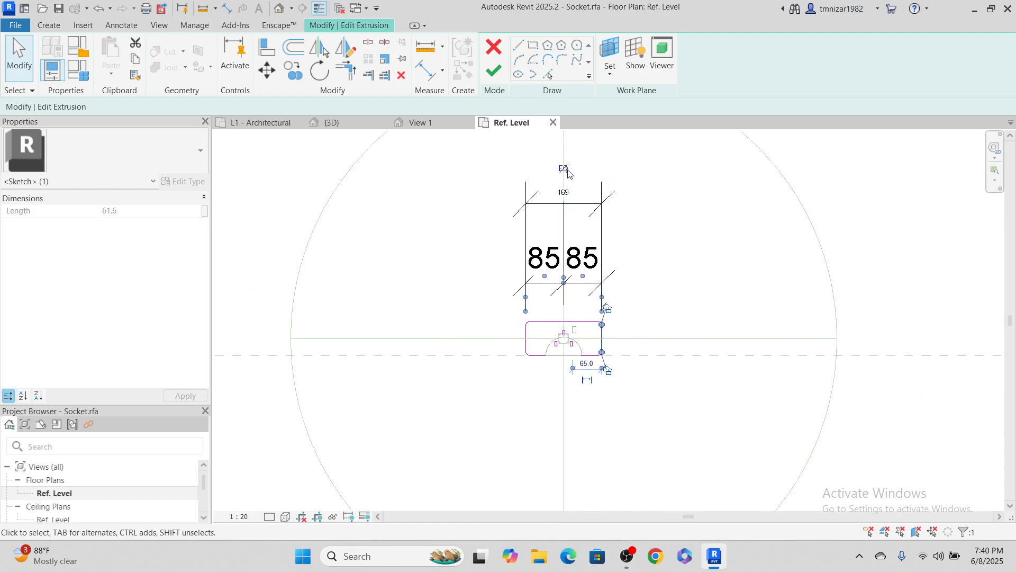
Set the distance from the centre plane to the faceplate's right edge to 75 mm.
{"action": "left_click", "coordinate": [564, 202]}
{"action": "key", "text": "Escape"}
{"action": "left_click", "coordinate": [602, 346]}
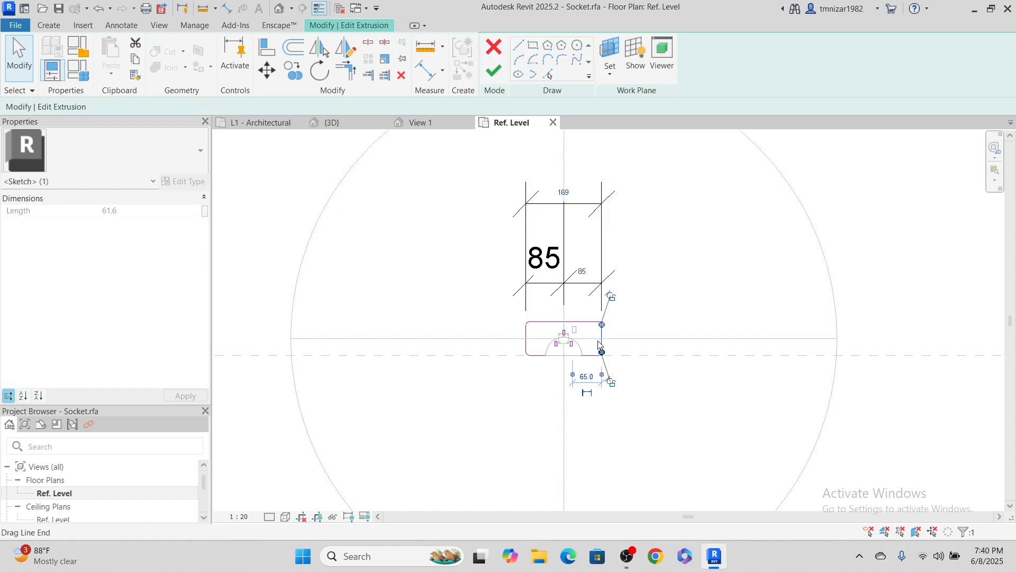
{"action": "key", "text": "Escape"}
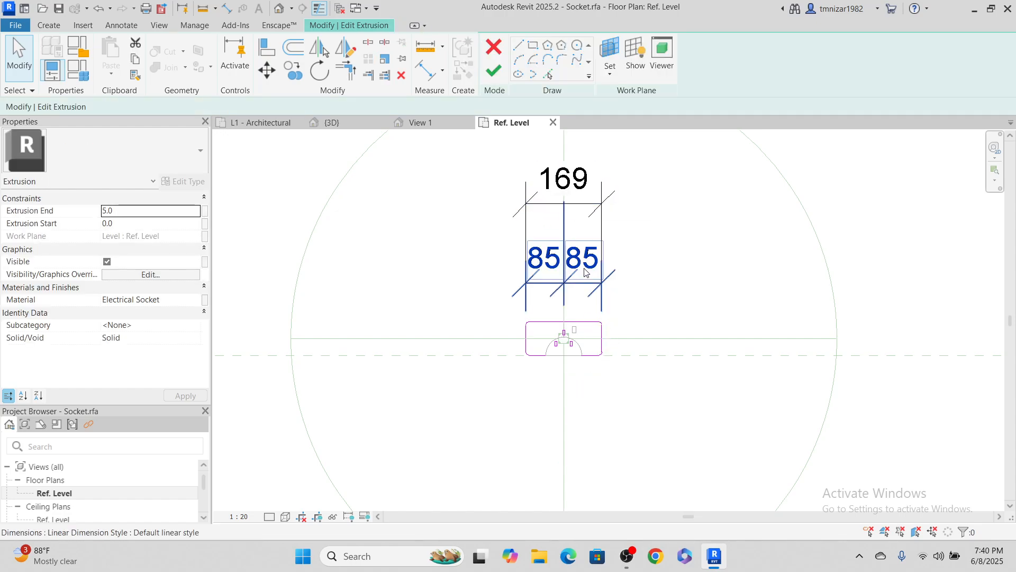
{"action": "left_click", "coordinate": [586, 272]}
{"action": "left_click", "coordinate": [603, 342]}
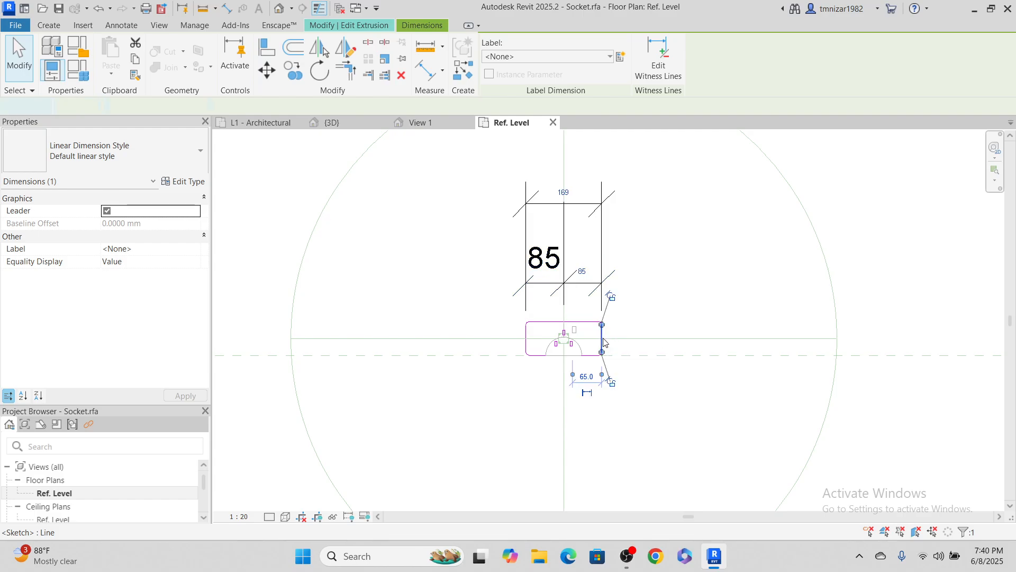
{"action": "left_click", "coordinate": [583, 272]}
{"action": "type", "text": "75"}
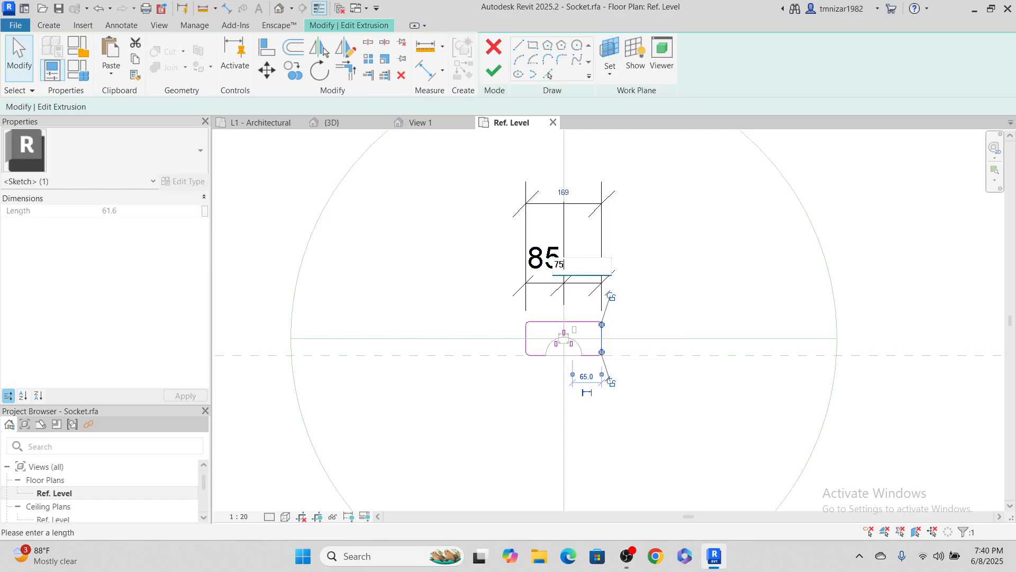
{"action": "key", "text": "Return"}
{"action": "key", "text": "Escape"}
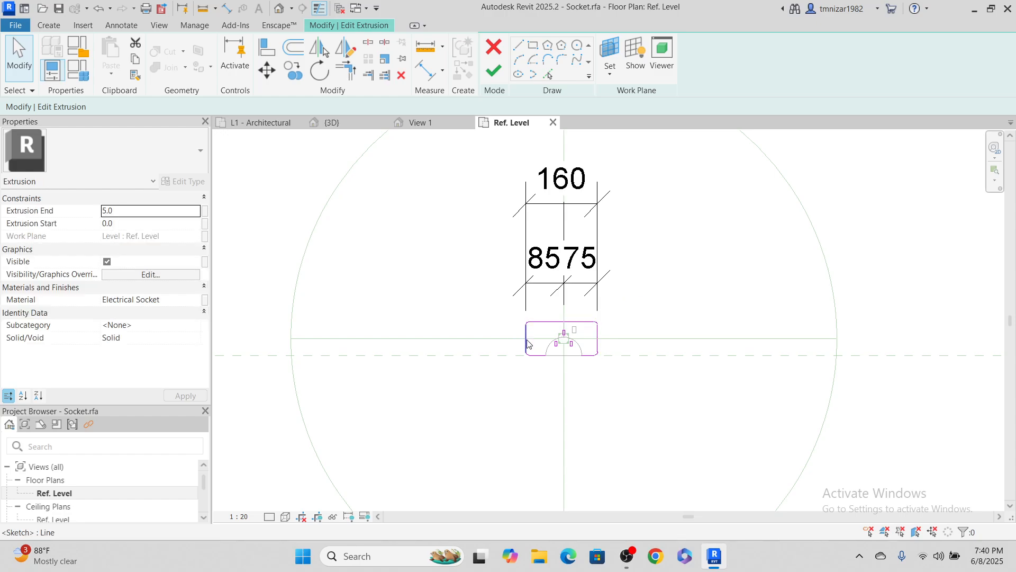
Set the distance from the centre plane to the faceplate's left edge to 75 mm.
{"action": "left_click", "coordinate": [527, 341]}
{"action": "left_click", "coordinate": [545, 272]}
{"action": "type", "text": "7"}
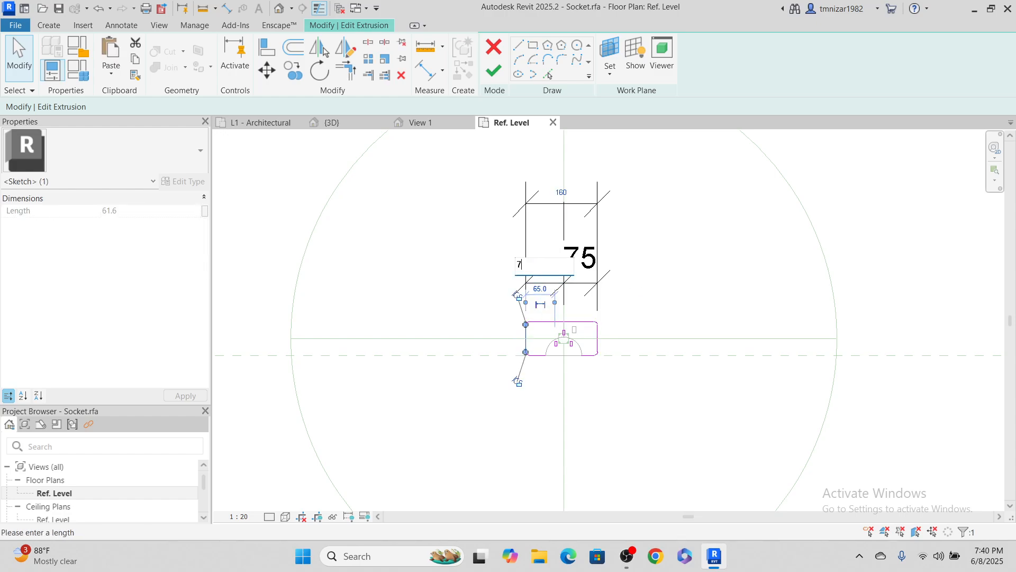
{"action": "type", "text": "5"}
{"action": "key", "text": "Return"}
{"action": "key", "text": "Escape"}
{"action": "scroll", "coordinate": [580, 295], "scroll_direction": "up", "scroll_amount": 2}
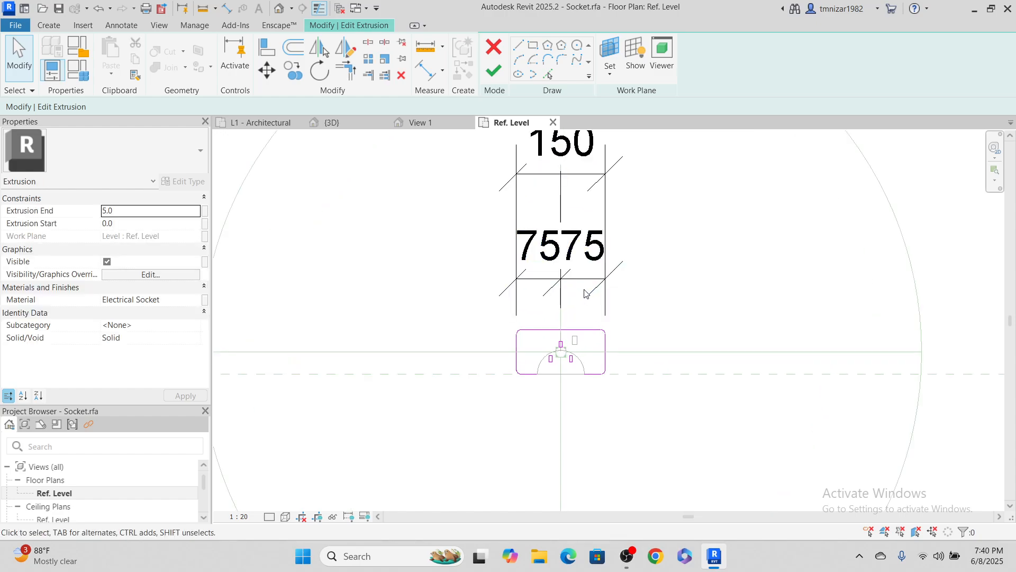
Move the overall width dimension farther above the faceplate, clear of the dimension chain's equality toggle.
{"action": "left_click", "coordinate": [581, 288]}
{"action": "scroll", "coordinate": [576, 304], "scroll_direction": "down", "scroll_amount": 3}
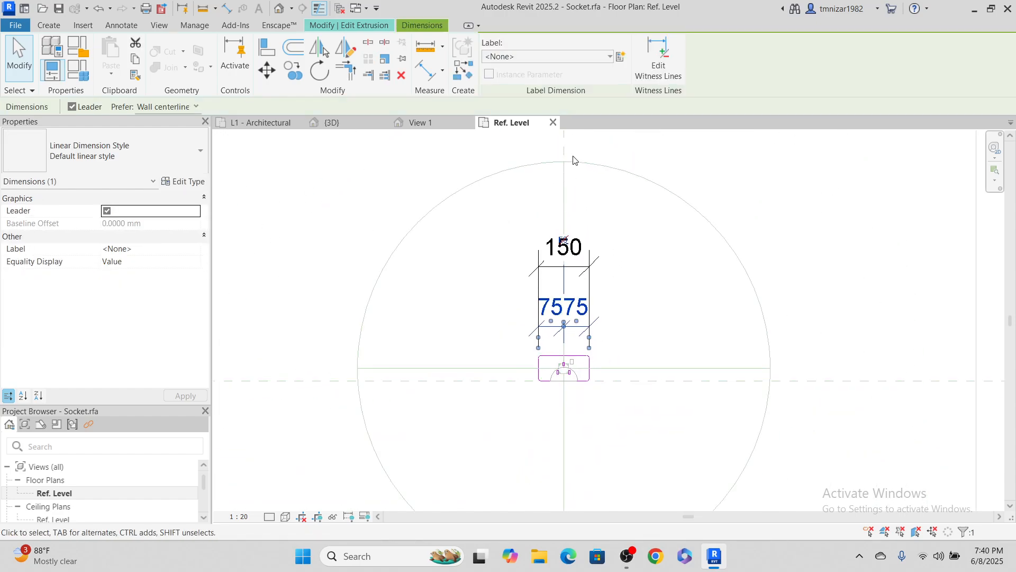
{"action": "scroll", "coordinate": [566, 241], "scroll_direction": "up", "scroll_amount": 2}
{"action": "scroll", "coordinate": [568, 242], "scroll_direction": "up", "scroll_amount": 3}
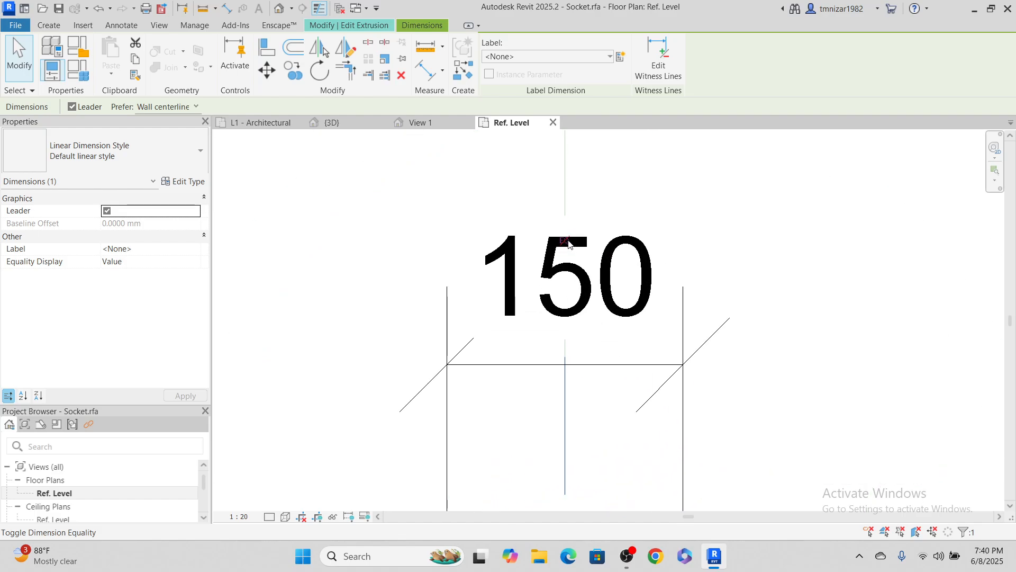
{"action": "scroll", "coordinate": [568, 242], "scroll_direction": "down", "scroll_amount": 2}
{"action": "key", "text": "Escape"}
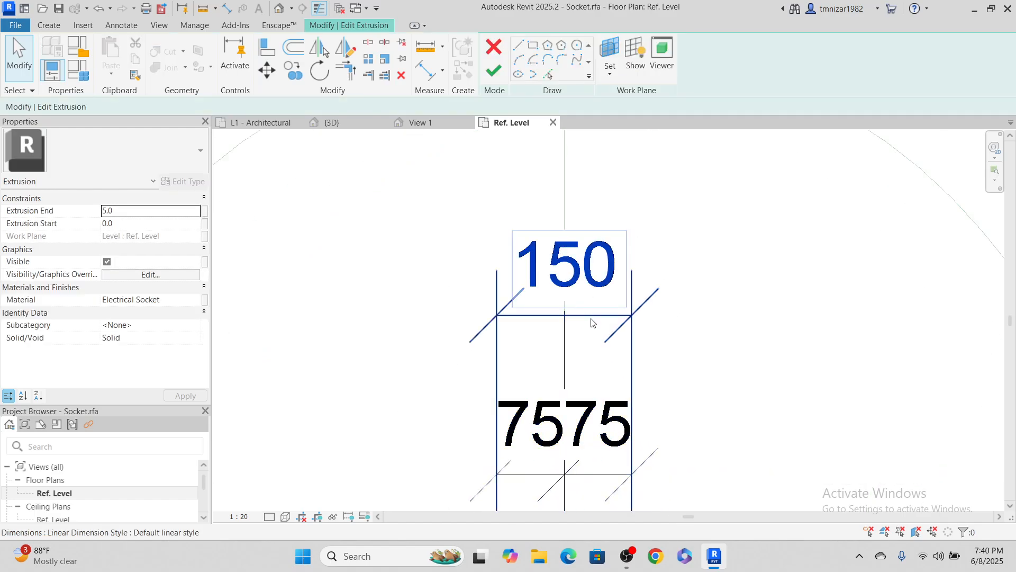
{"action": "left_click", "coordinate": [593, 319]}
{"action": "left_click_drag", "start_coordinate": [598, 317], "coordinate": [587, 184]}
{"action": "key", "text": "Escape"}
Reapply the equality constraint to the two 75 mm half-width dimensions.
{"action": "left_click", "coordinate": [556, 475]}
{"action": "left_click_drag", "start_coordinate": [556, 475], "coordinate": [558, 296]}
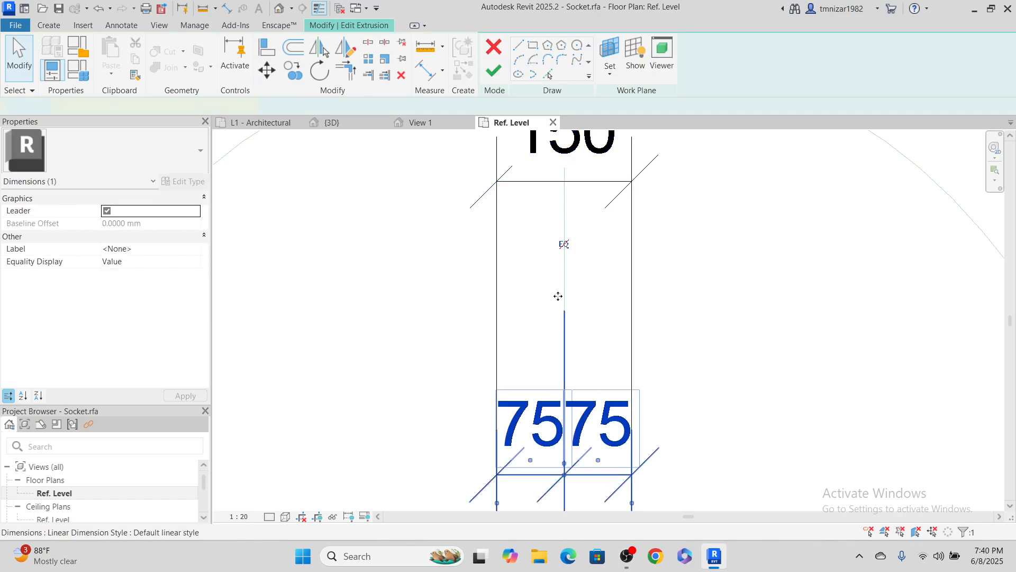
{"action": "left_click", "coordinate": [565, 246]}
{"action": "middle_click_drag", "start_coordinate": [660, 366], "coordinate": [684, 248]}
{"action": "key", "text": "Escape"}
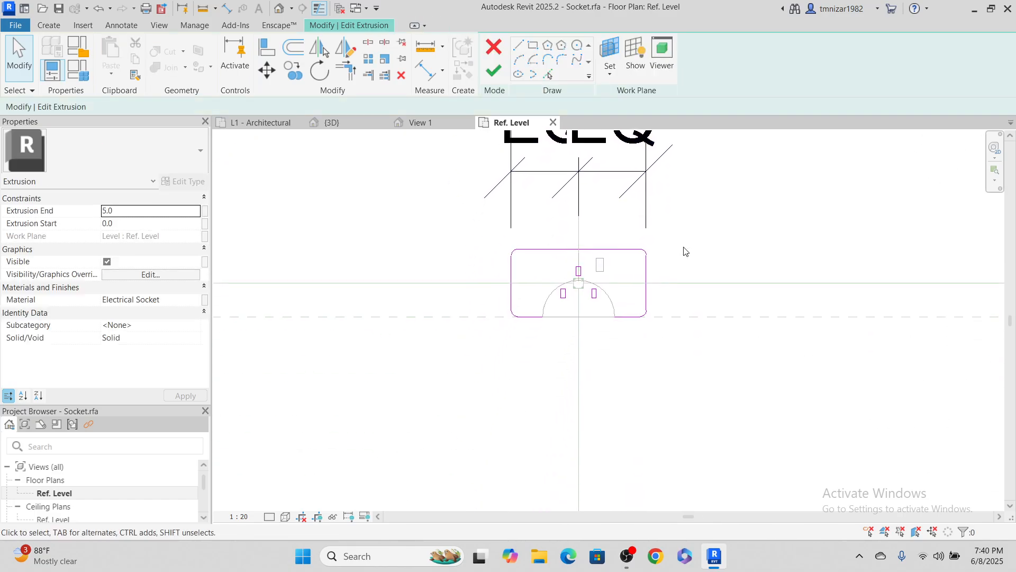
Select the three pin slots in the sketch and move them horizontally into the faceplate's left half.
{"action": "scroll", "coordinate": [439, 292], "scroll_direction": "up", "scroll_amount": 2}
{"action": "left_click_drag", "start_coordinate": [590, 209], "coordinate": [700, 333]}
{"action": "scroll", "coordinate": [627, 349], "scroll_direction": "up", "scroll_amount": 1}
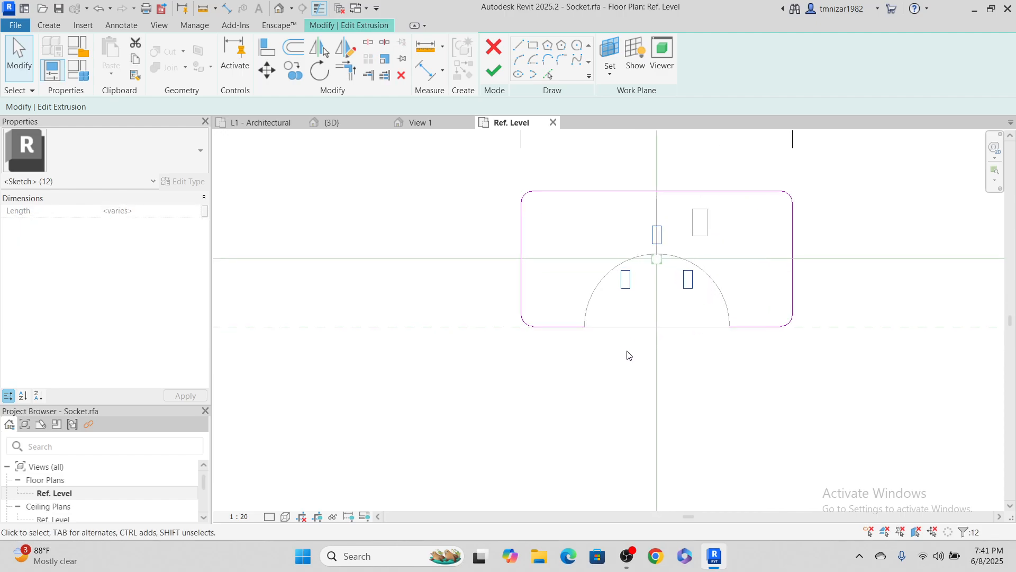
{"action": "key", "text": "m"}
{"action": "left_click", "coordinate": [630, 400]}
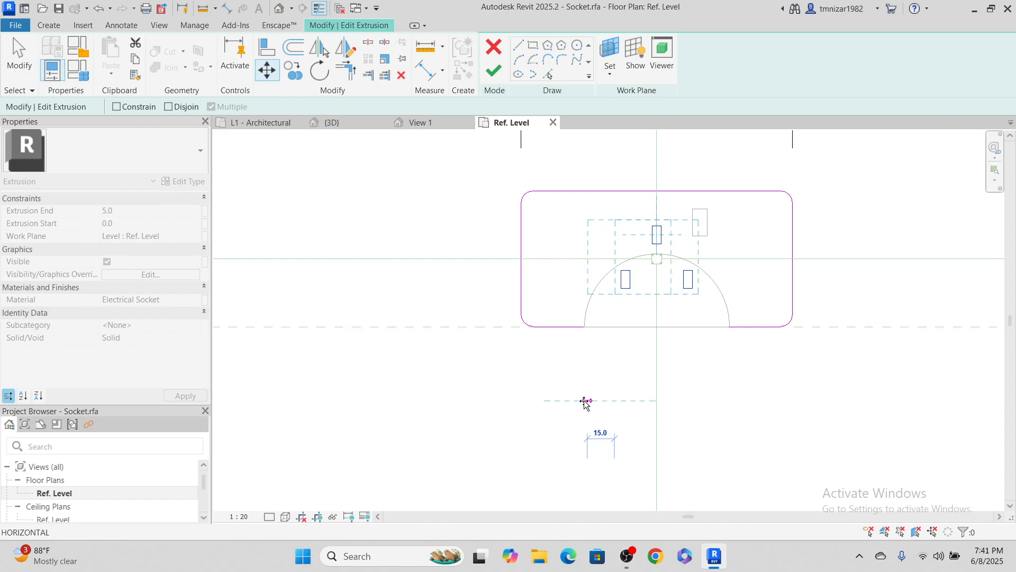
{"action": "left_click", "coordinate": [567, 404]}
Mirror a copy of the three pin slots about the vertical centre reference plane and finish the extrusion sketch.
{"action": "left_click", "coordinate": [500, 148]}
{"action": "left_click_drag", "start_coordinate": [463, 172], "coordinate": [665, 344]}
{"action": "left_click", "coordinate": [560, 255]}
{"action": "left_click_drag", "start_coordinate": [549, 180], "coordinate": [642, 335]}
{"action": "key", "text": "m"}
{"action": "key", "text": "m"}
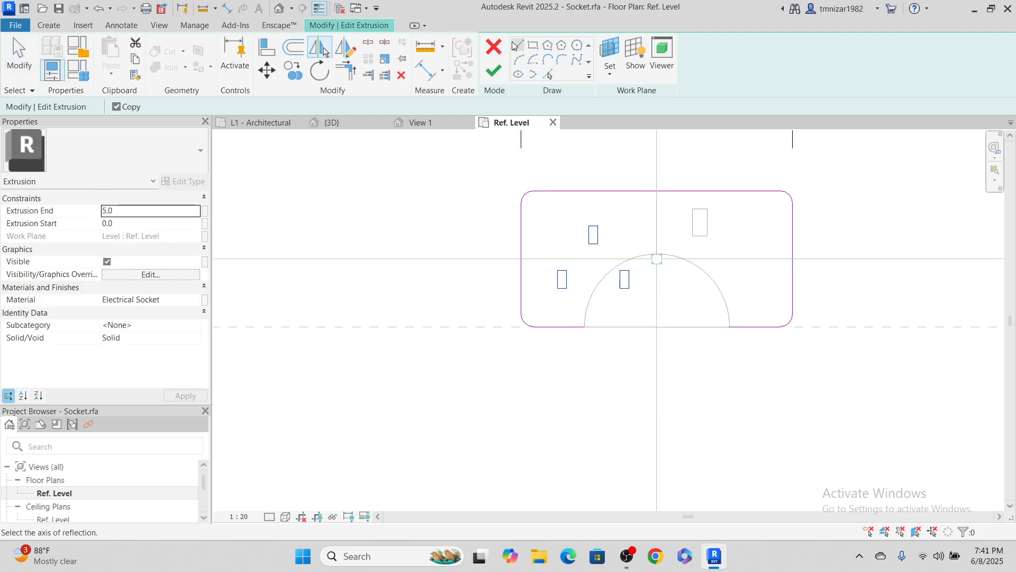
{"action": "left_click", "coordinate": [657, 150]}
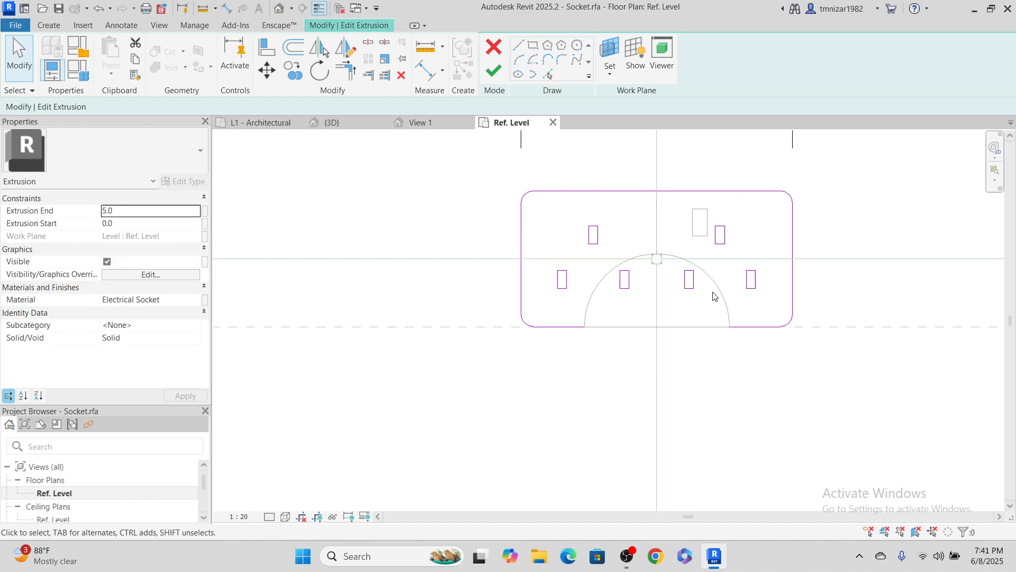
{"action": "left_click", "coordinate": [494, 71]}
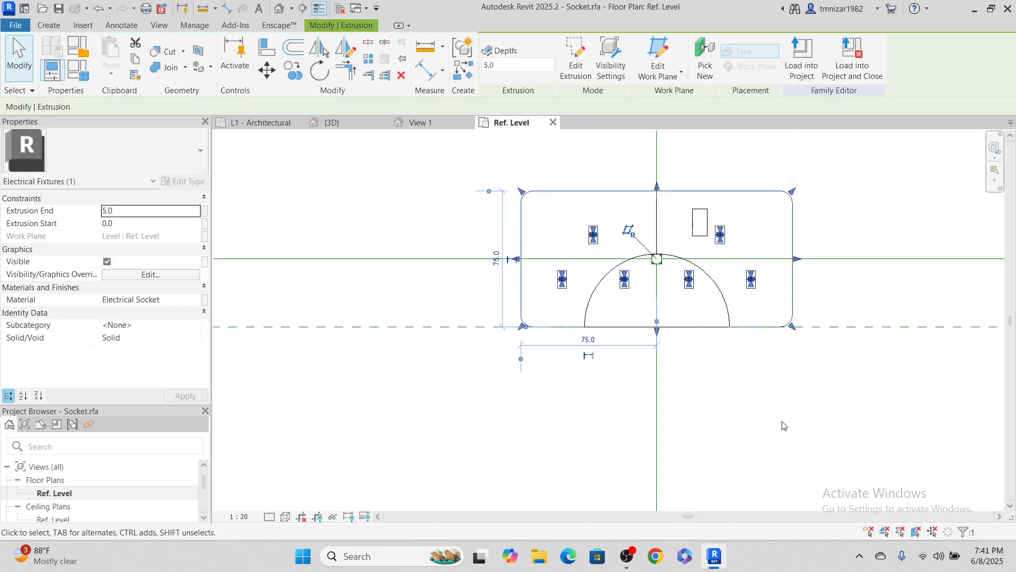
{"action": "left_click", "coordinate": [629, 559]}
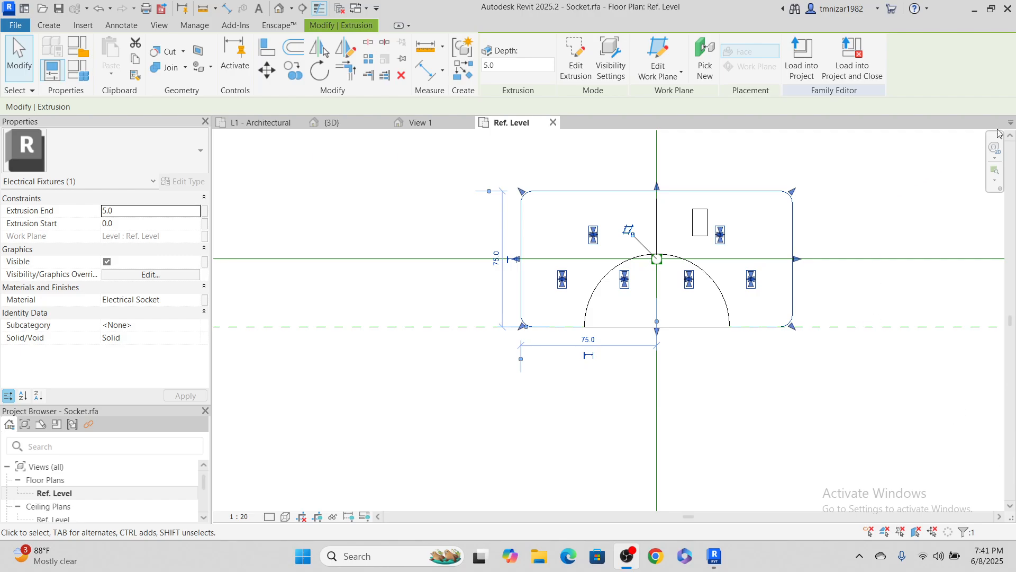
{"action": "left_click", "coordinate": [937, 12]}
Move the small rectangular switch extrusion horizontally into the faceplate's left half, just beside the vertical centre reference plane.
{"action": "scroll", "coordinate": [647, 287], "scroll_direction": "up", "scroll_amount": 2}
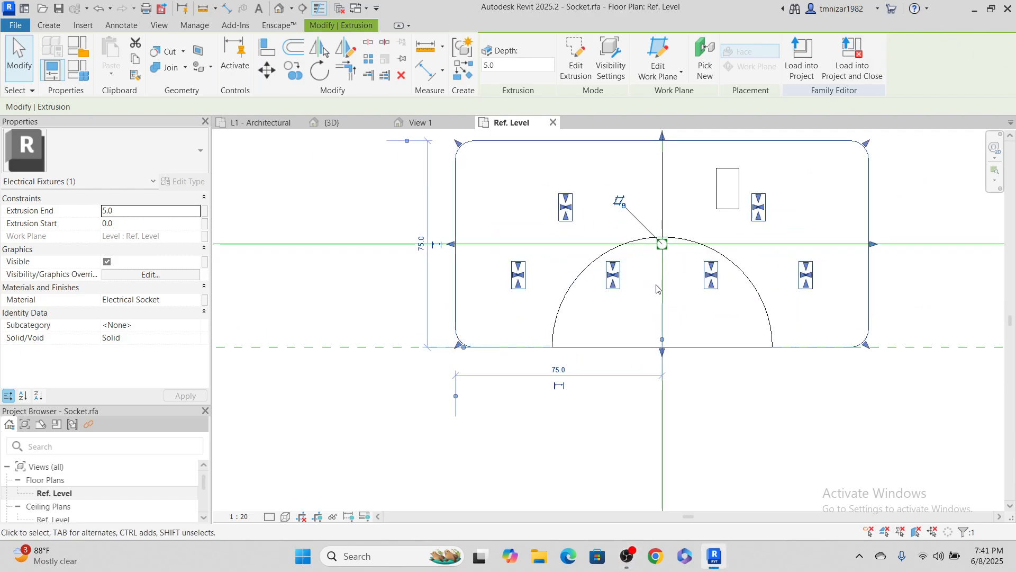
{"action": "key", "text": "Escape"}
{"action": "left_click", "coordinate": [740, 196]}
{"action": "middle_click_drag", "start_coordinate": [681, 257], "coordinate": [681, 295]}
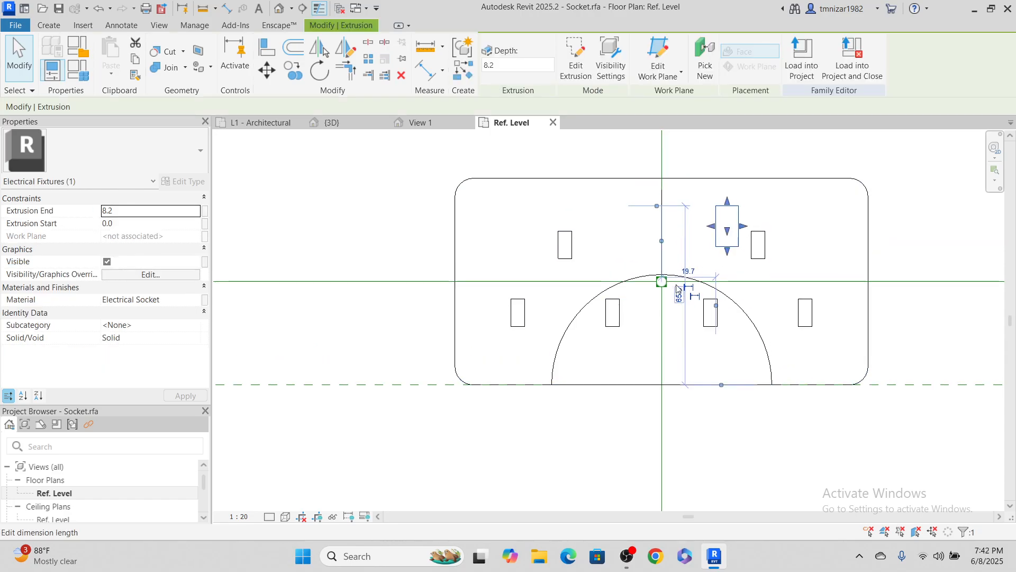
{"action": "key", "text": "m"}
{"action": "key", "text": "v"}
{"action": "left_click", "coordinate": [738, 150]}
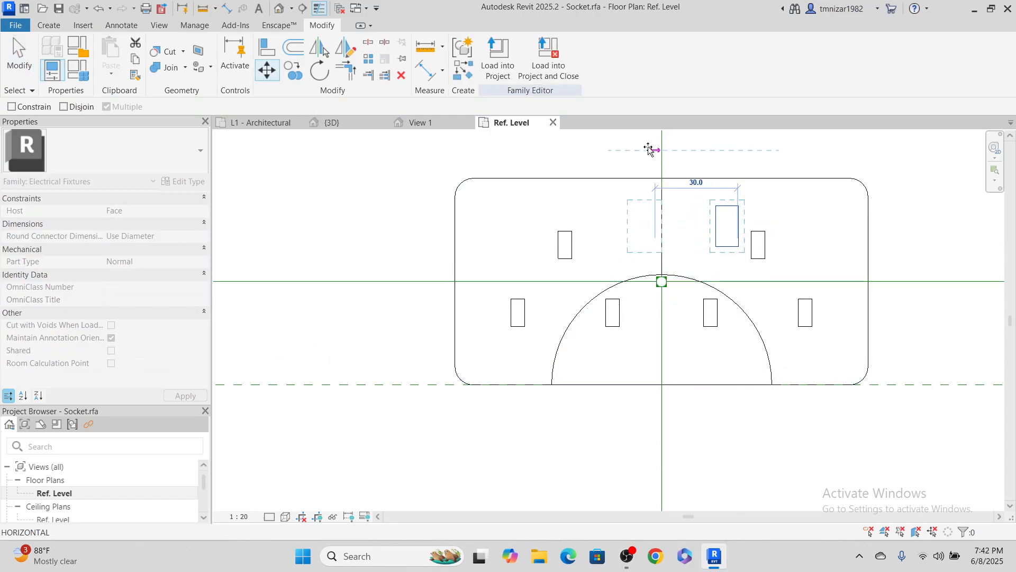
{"action": "left_click", "coordinate": [640, 151]}
{"action": "left_click", "coordinate": [668, 247]}
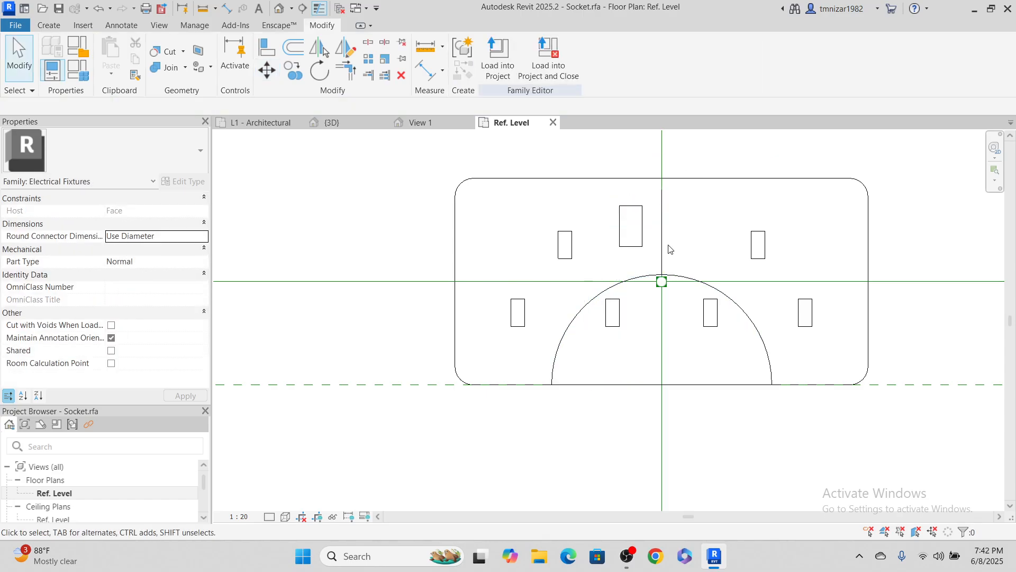
Copy the rectangular switch extrusion 70 mm horizontally into the faceplate's right half.
{"action": "left_click", "coordinate": [643, 229]}
{"action": "middle_click_drag", "start_coordinate": [711, 241], "coordinate": [666, 306]}
{"action": "key", "text": "c"}
{"action": "key", "text": "o"}
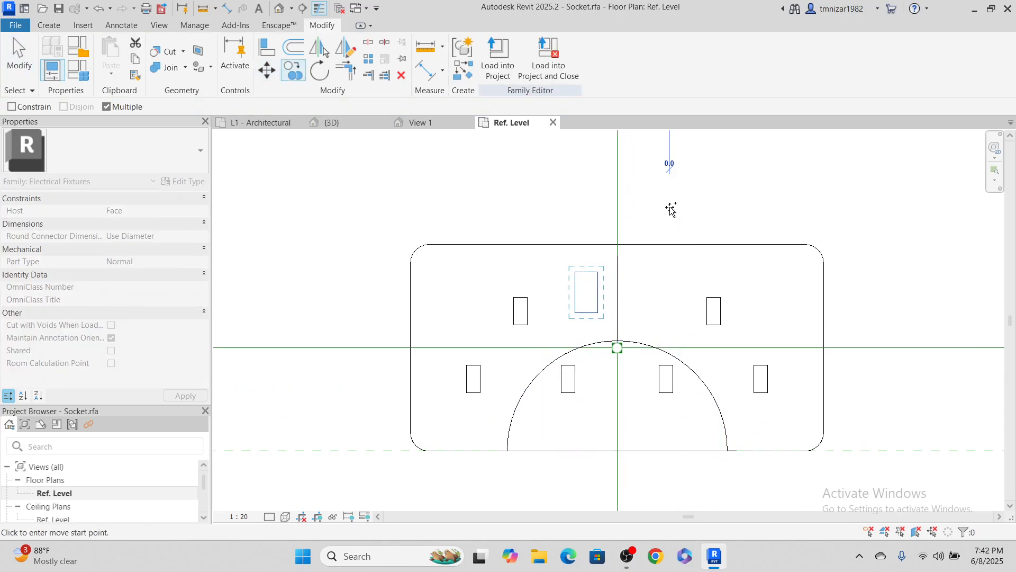
{"action": "left_click", "coordinate": [670, 208]}
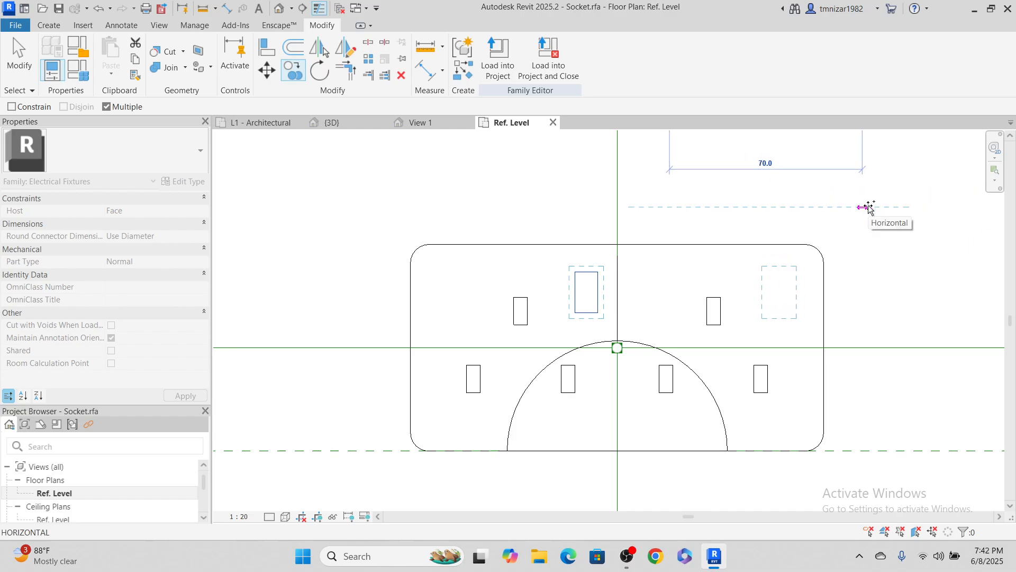
{"action": "left_click", "coordinate": [862, 208]}
{"action": "key", "text": "Escape"}
{"action": "key", "text": "Escape"}
Select the nested Electrical Socket Symbol annotation on the faceplate and open its family for editing.
{"action": "scroll", "coordinate": [560, 273], "scroll_direction": "down", "scroll_amount": 5}
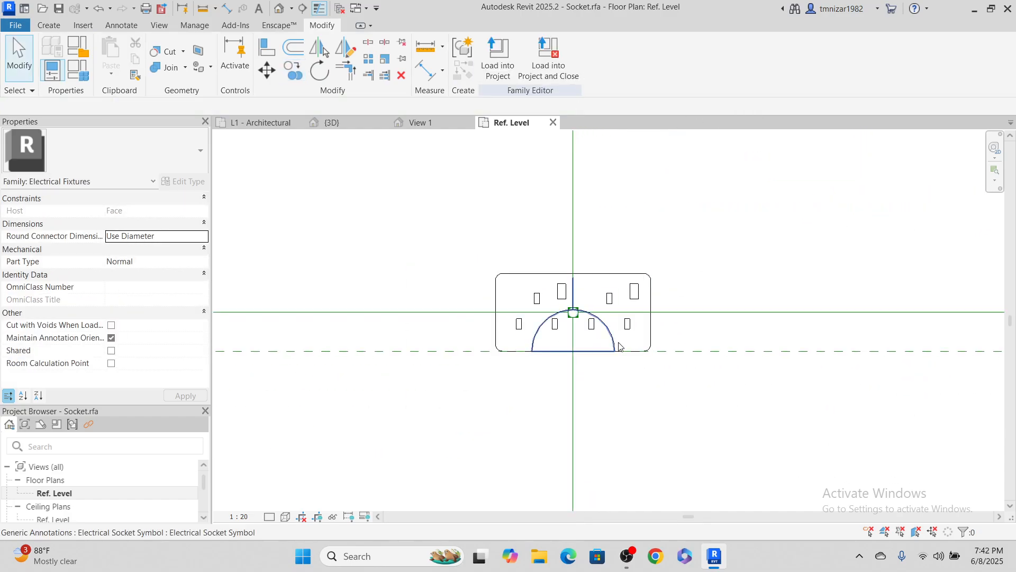
{"action": "left_click", "coordinate": [614, 352]}
{"action": "scroll", "coordinate": [614, 349], "scroll_direction": "up", "scroll_amount": 4}
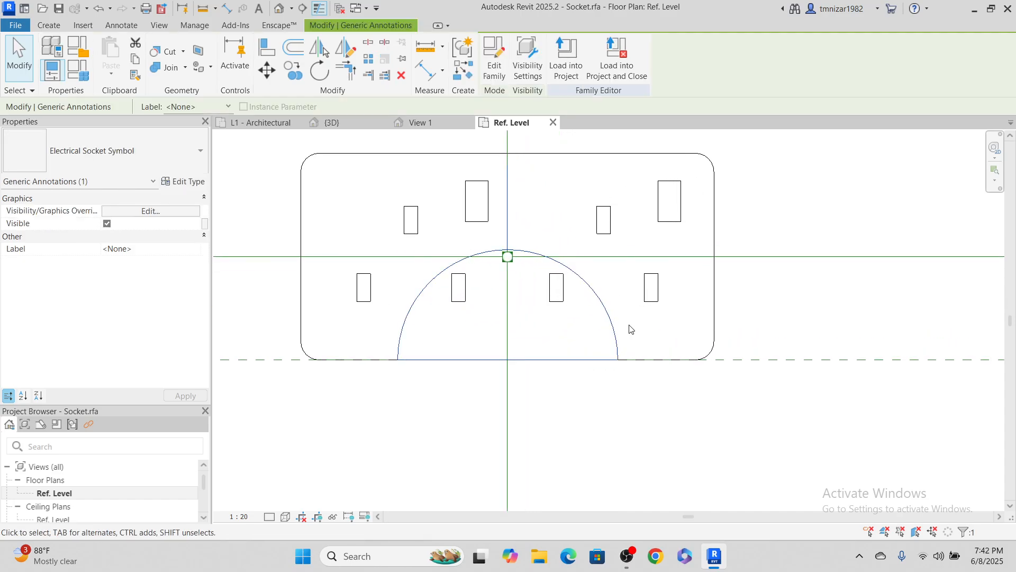
{"action": "middle_click_drag", "start_coordinate": [586, 322], "coordinate": [717, 381]}
{"action": "left_click", "coordinate": [739, 388]}
{"action": "left_click", "coordinate": [746, 389]}
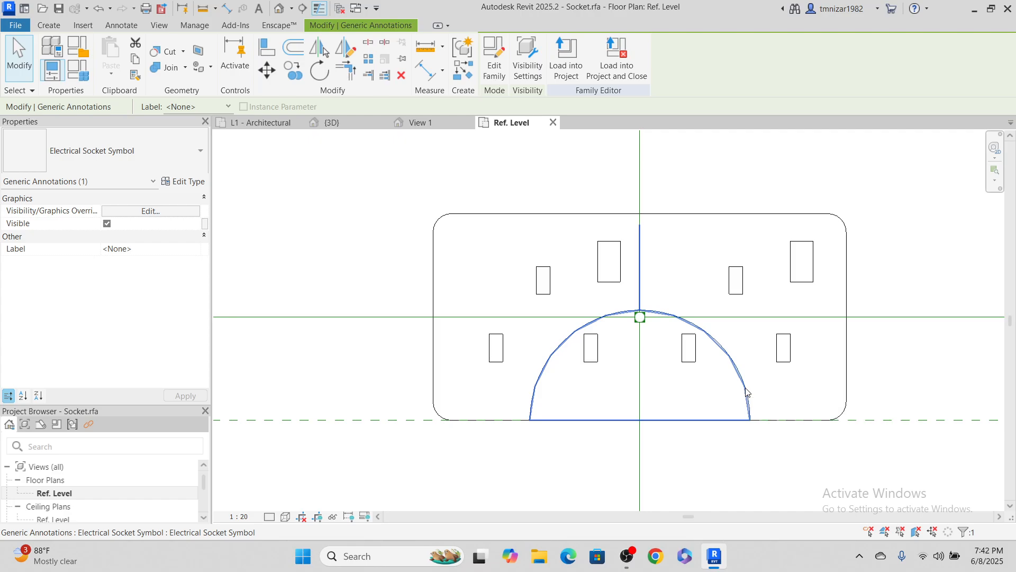
{"action": "left_click", "coordinate": [492, 78]}
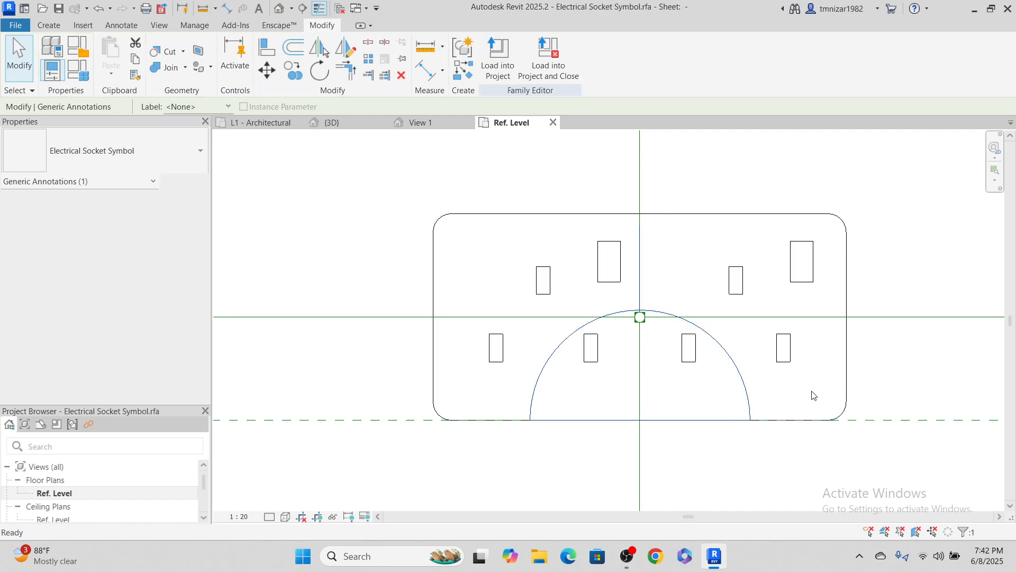
Shift the symbol's vertical stem line slightly left of the centre reference plane, keeping its lower end on the arc.
{"action": "scroll", "coordinate": [607, 331], "scroll_direction": "up", "scroll_amount": 5}
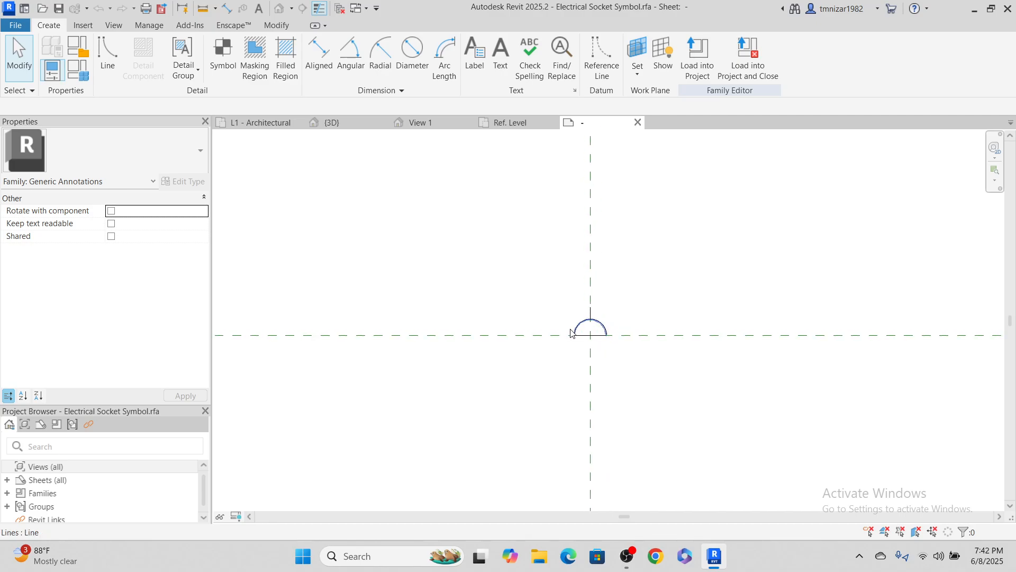
{"action": "left_click", "coordinate": [610, 279]}
{"action": "scroll", "coordinate": [609, 279], "scroll_direction": "up", "scroll_amount": 3}
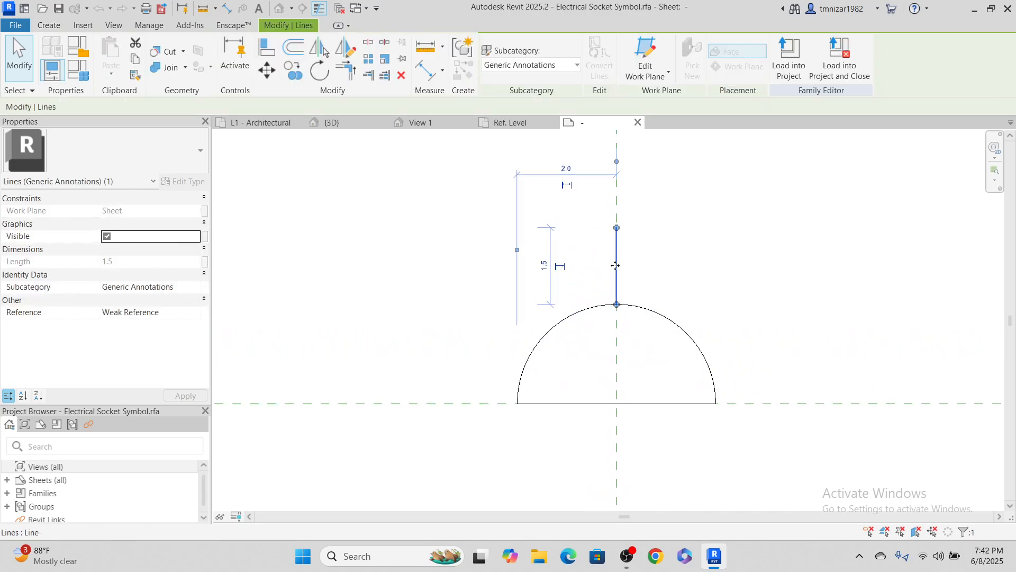
{"action": "left_click_drag", "start_coordinate": [615, 266], "coordinate": [586, 267]}
{"action": "left_click", "coordinate": [610, 320]}
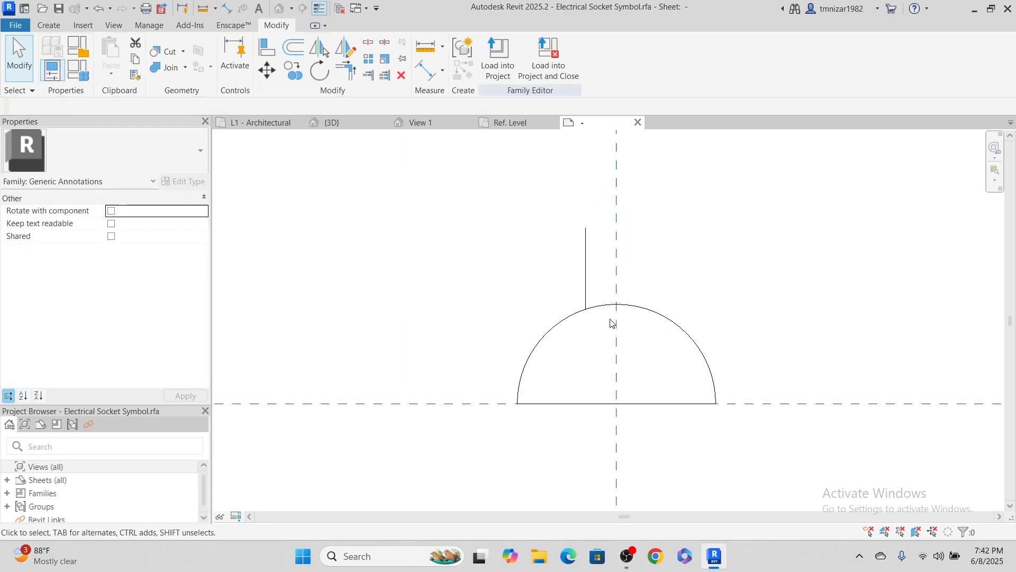
Mirror a copy of the vertical line above the semicircle about the vertical center reference plane.
{"action": "left_click", "coordinate": [585, 269]}
{"action": "key", "text": "m"}
{"action": "key", "text": "m"}
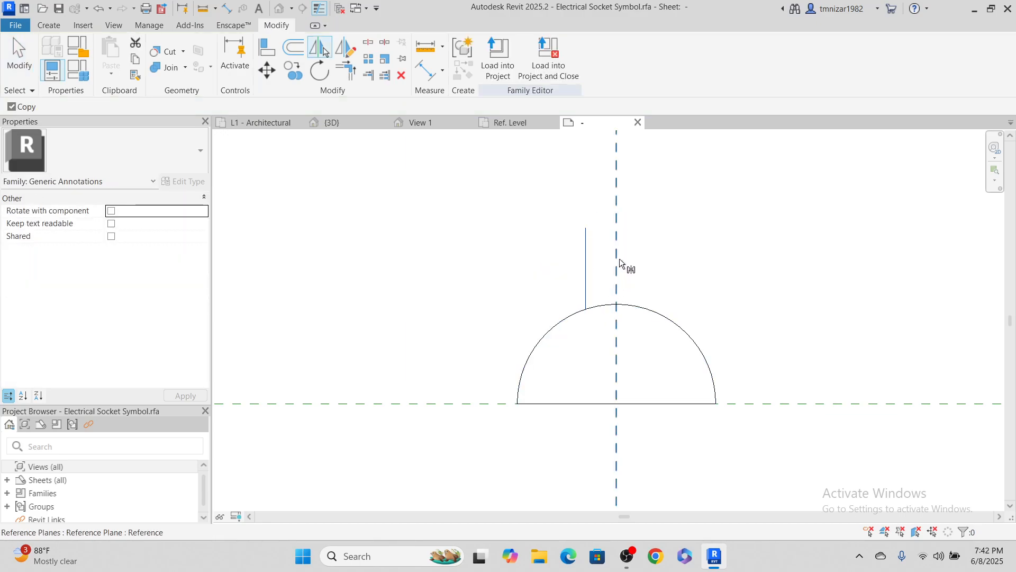
{"action": "left_click", "coordinate": [617, 260]}
{"action": "key", "text": "Escape"}
Load the socket symbol into Socket.rfa only, saving its changes and overwriting the existing version and its parameter values.
{"action": "left_click", "coordinate": [498, 58]}
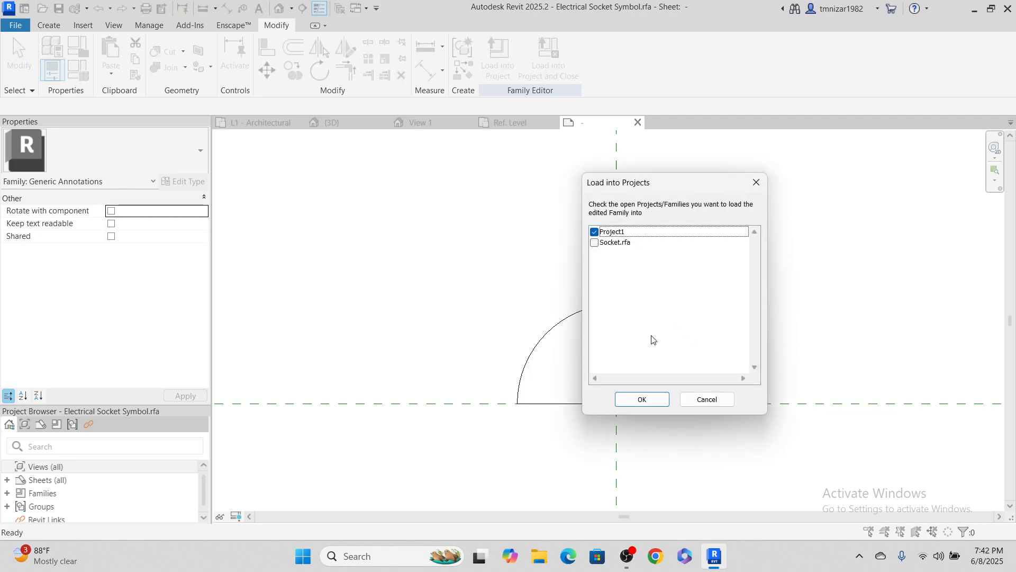
{"action": "left_click", "coordinate": [595, 233]}
{"action": "left_click", "coordinate": [595, 244]}
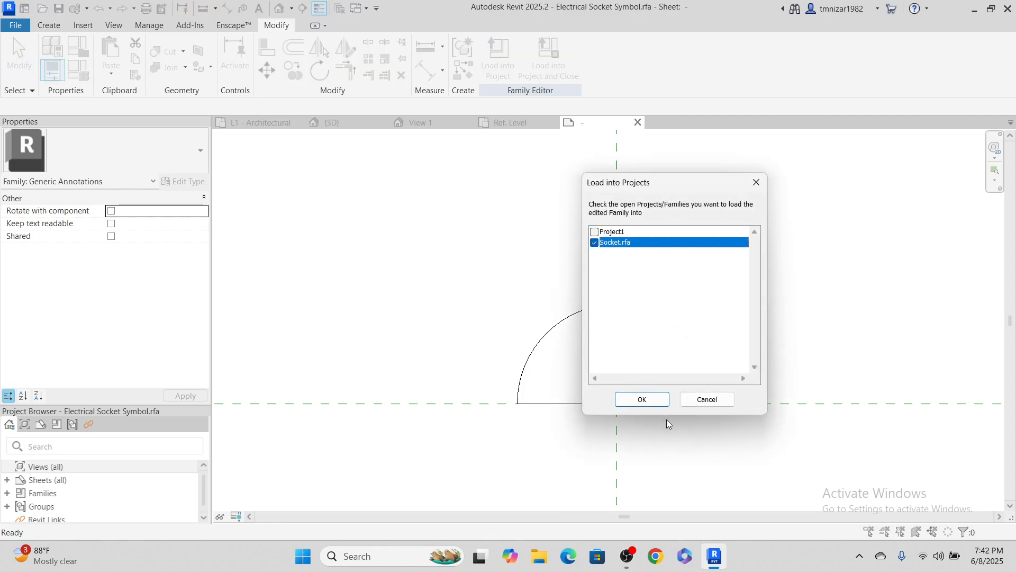
{"action": "left_click", "coordinate": [642, 400]}
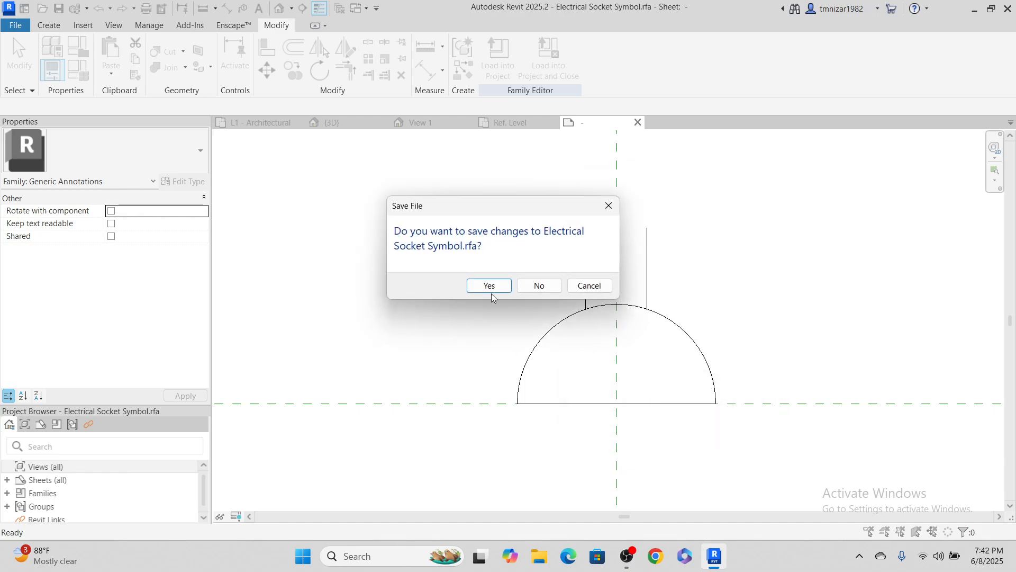
{"action": "left_click", "coordinate": [482, 285]}
{"action": "left_click", "coordinate": [481, 284]}
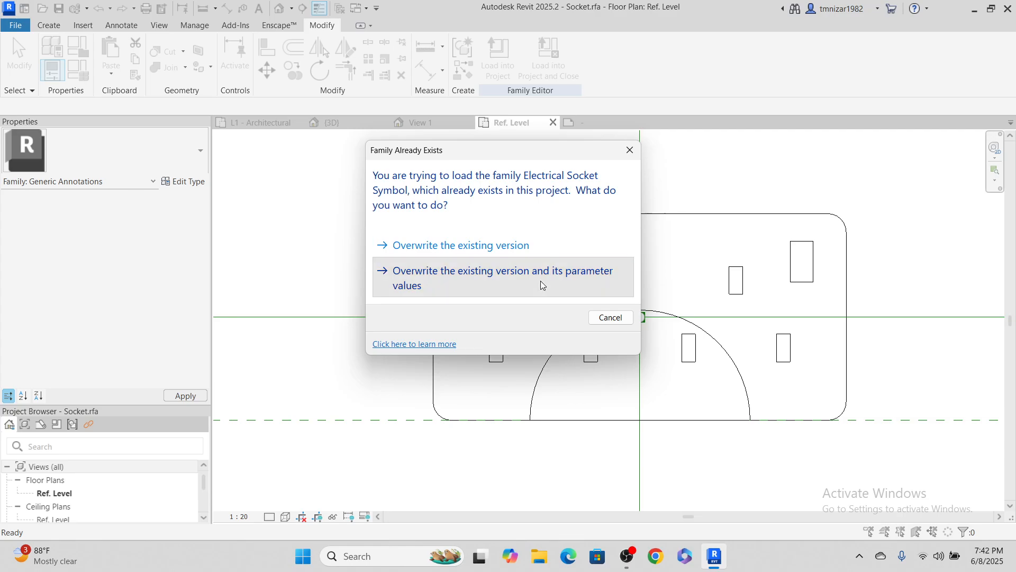
{"action": "left_click", "coordinate": [542, 286]}
Load the Socket family into Project1 and close it, saving changes and overwriting the existing version and its parameter values.
{"action": "left_click", "coordinate": [550, 60]}
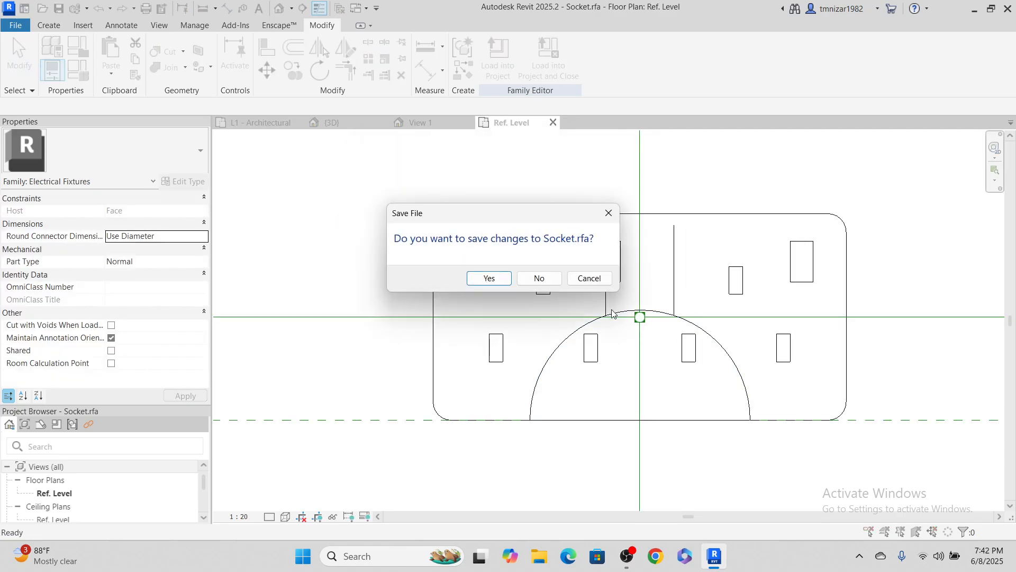
{"action": "left_click", "coordinate": [488, 278]}
{"action": "left_click", "coordinate": [487, 282]}
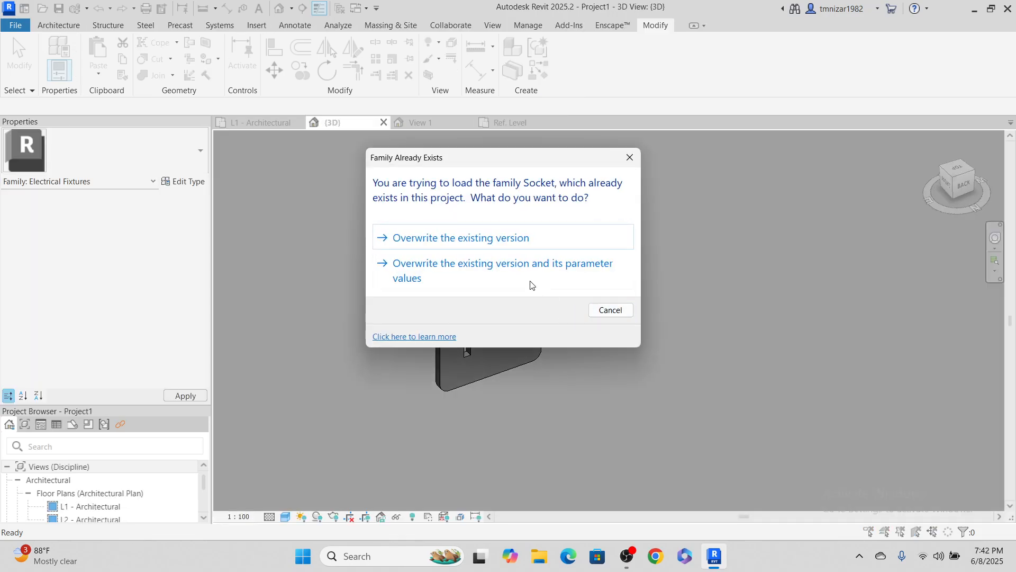
{"action": "left_click", "coordinate": [530, 282]}
Examine the updated sockets along the wall in the 3D view.
{"action": "scroll", "coordinate": [528, 280], "scroll_direction": "down", "scroll_amount": 3}
{"action": "middle_click_drag", "start_coordinate": [497, 240], "coordinate": [487, 175]}
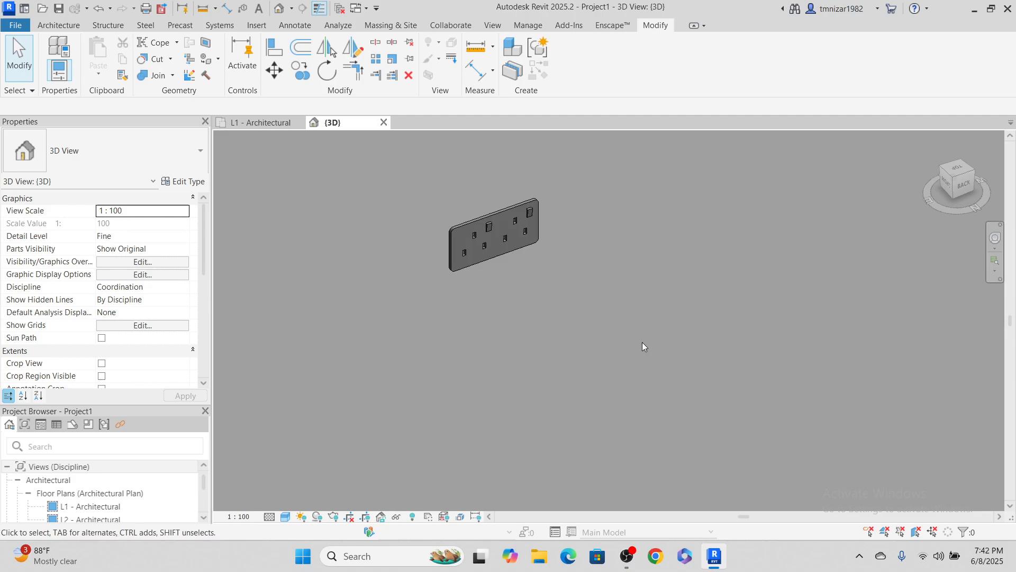
{"action": "scroll", "coordinate": [643, 342], "scroll_direction": "down", "scroll_amount": 1}
{"action": "scroll", "coordinate": [781, 344], "scroll_direction": "down", "scroll_amount": 3}
{"action": "middle_click_drag", "start_coordinate": [999, 313], "coordinate": [603, 395]}
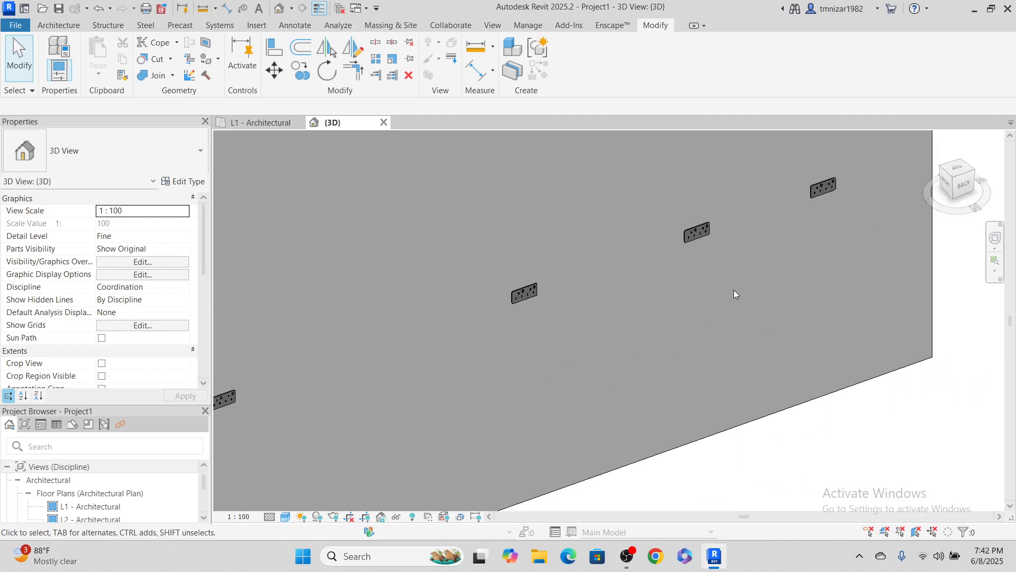
{"action": "scroll", "coordinate": [529, 307], "scroll_direction": "up", "scroll_amount": 3}
{"action": "middle_click_drag", "start_coordinate": [586, 347], "coordinate": [908, 277]}
{"action": "scroll", "coordinate": [647, 371], "scroll_direction": "up", "scroll_amount": 2}
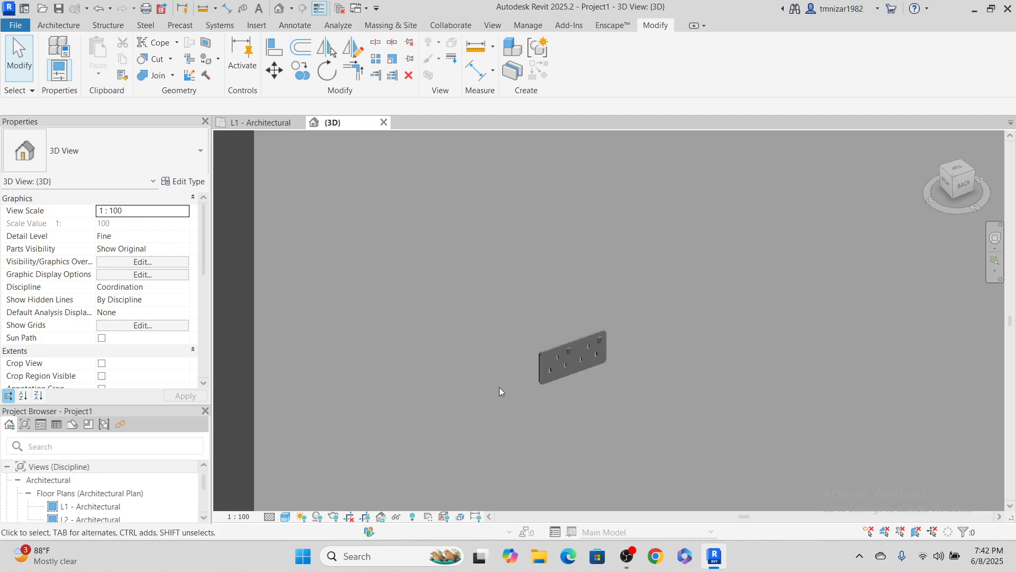
{"action": "scroll", "coordinate": [501, 387], "scroll_direction": "up", "scroll_amount": 2}
{"action": "middle_click_drag", "start_coordinate": [712, 392], "coordinate": [695, 381]}
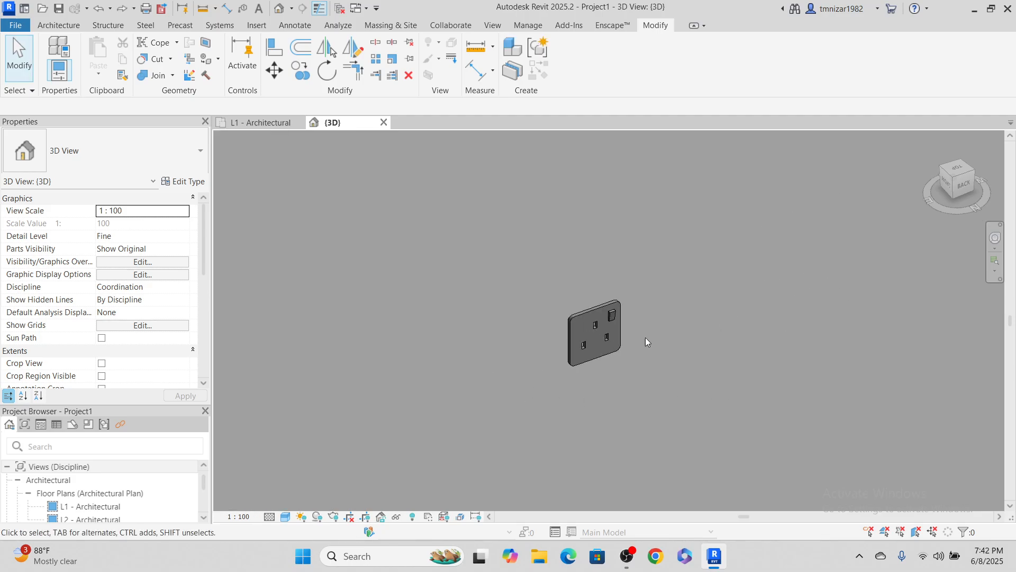
Save the single socket's family as Single Socket.rfa in the Electrical Family folder and close it.
{"action": "left_click", "coordinate": [581, 310]}
{"action": "left_click", "coordinate": [562, 78]}
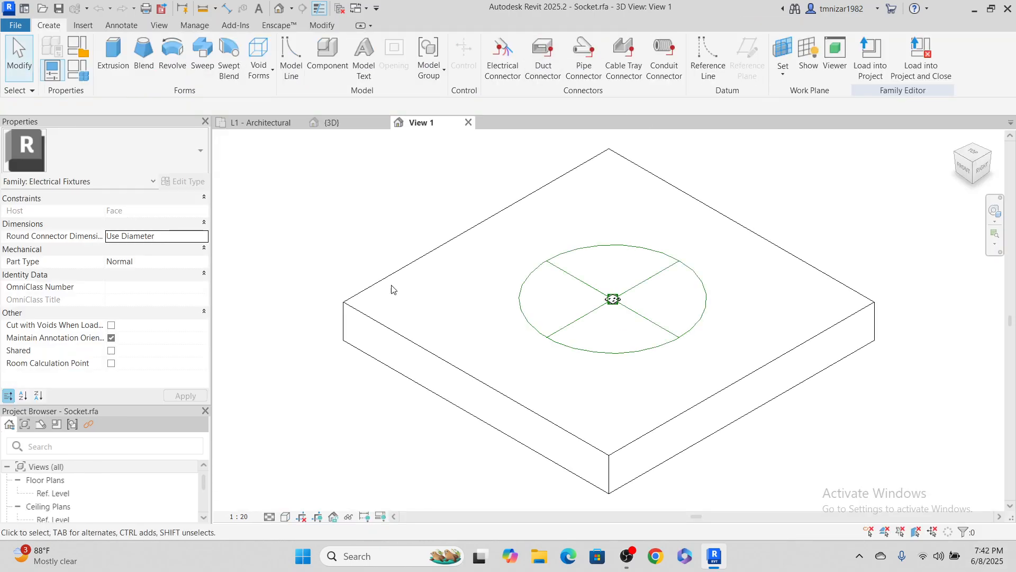
{"action": "left_click", "coordinate": [21, 24]}
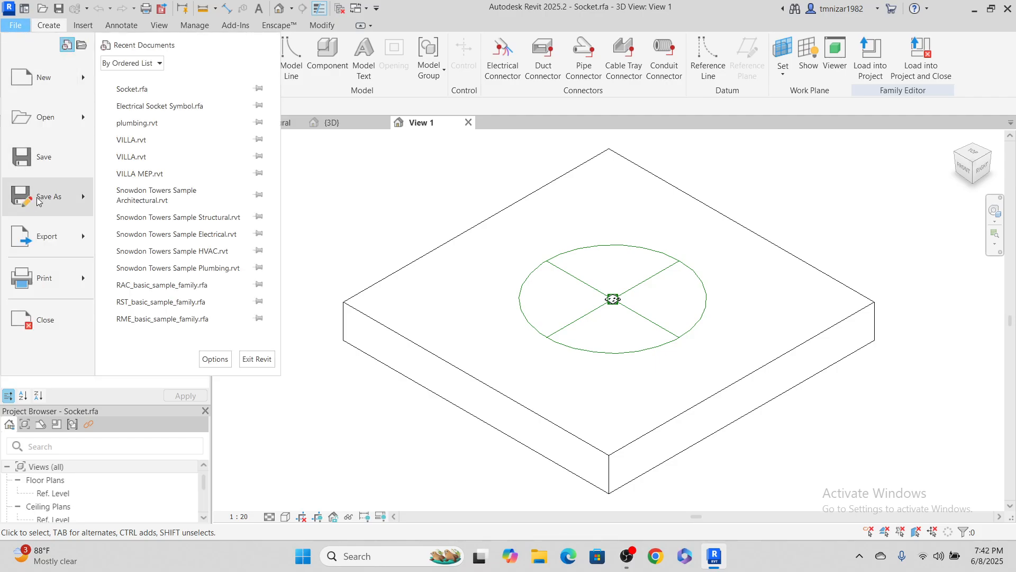
{"action": "mouse_move", "coordinate": [38, 202]}
{"action": "left_click", "coordinate": [201, 181]}
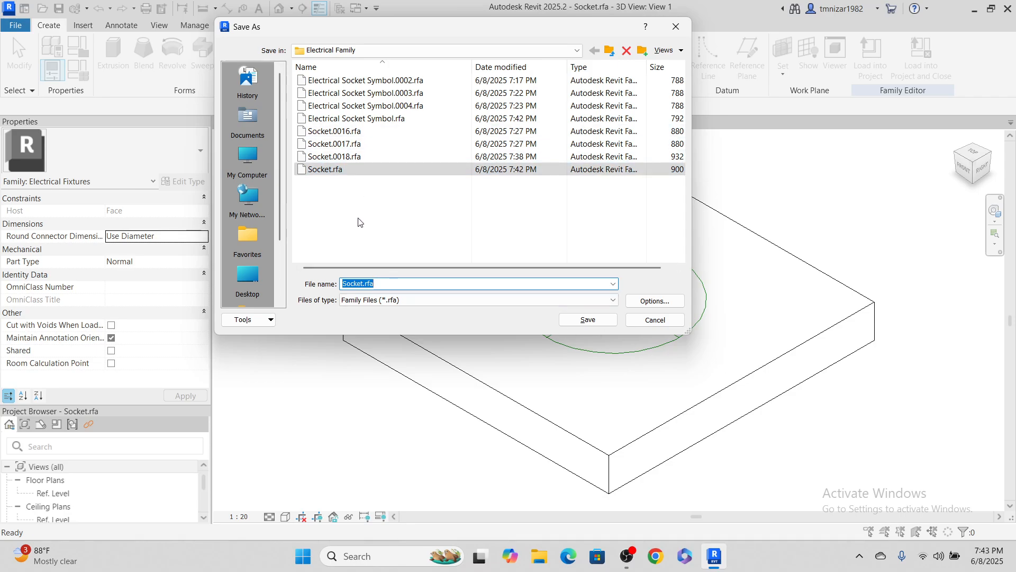
{"action": "left_click", "coordinate": [343, 284]}
{"action": "type", "text": "Single"}
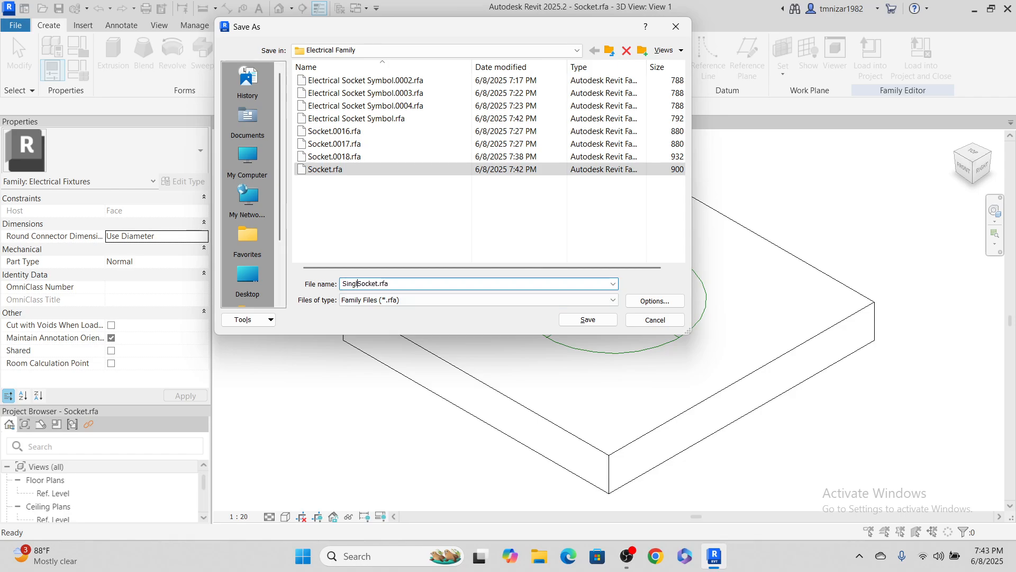
{"action": "left_click", "coordinate": [587, 320]}
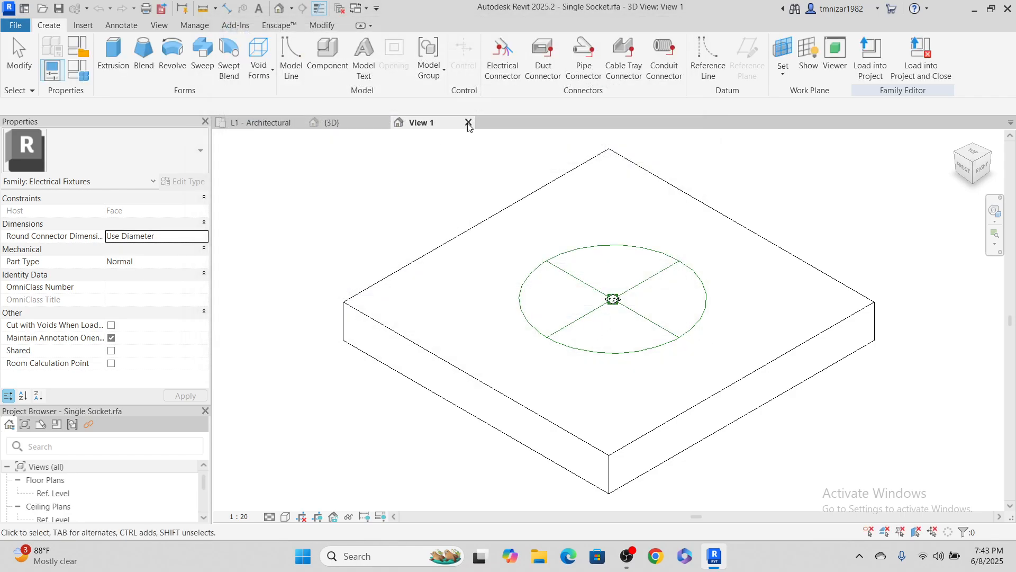
{"action": "left_click", "coordinate": [469, 122]}
Load Socket.rfa from the desktop's Electrical Family folder into the project, overwriting the existing version and its parameter values.
{"action": "middle_click_drag", "start_coordinate": [618, 349], "coordinate": [544, 354]}
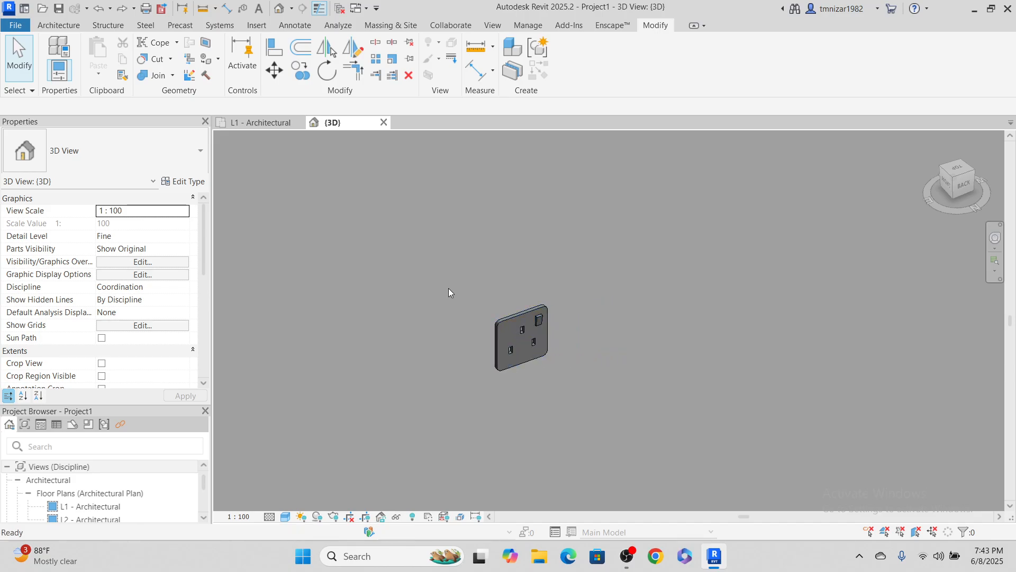
{"action": "left_click", "coordinate": [258, 25]}
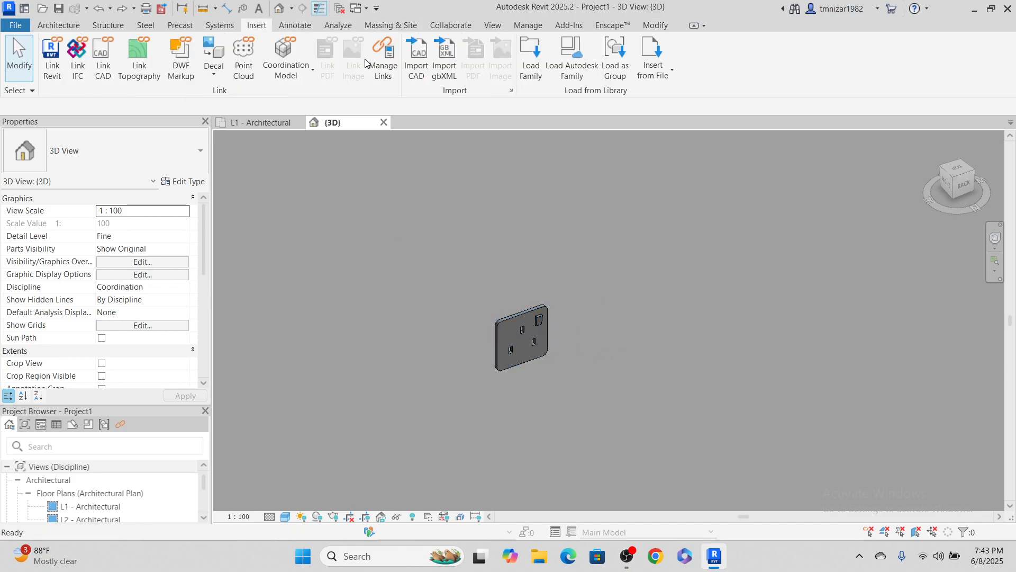
{"action": "left_click", "coordinate": [532, 56]}
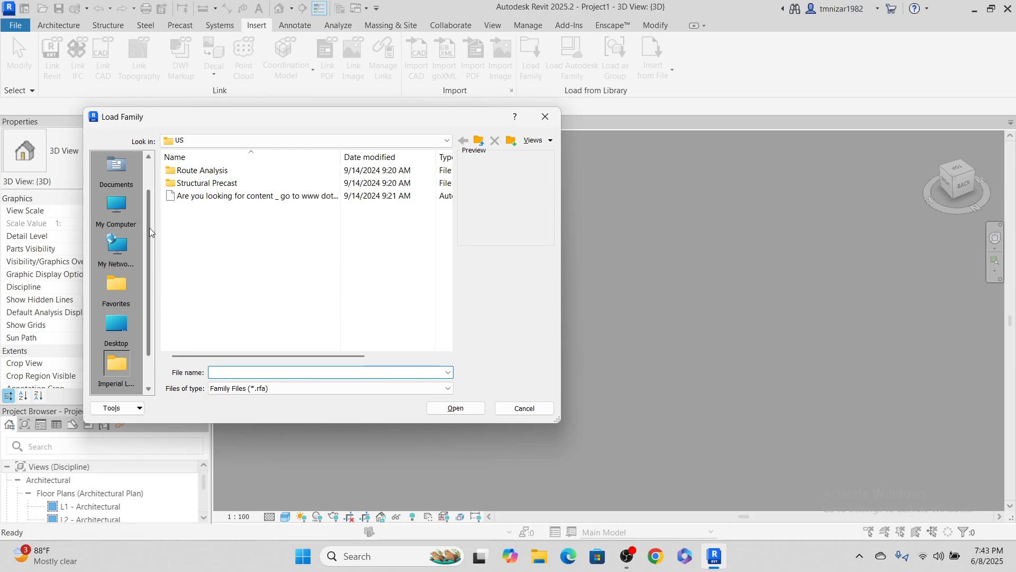
{"action": "left_click", "coordinate": [121, 329]}
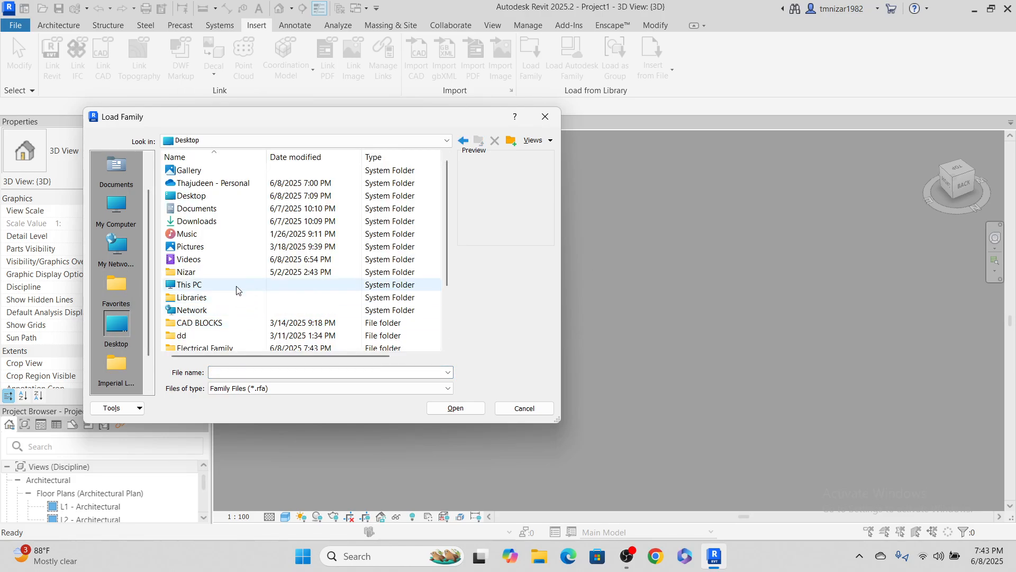
{"action": "scroll", "coordinate": [214, 266], "scroll_direction": "down", "scroll_amount": 2}
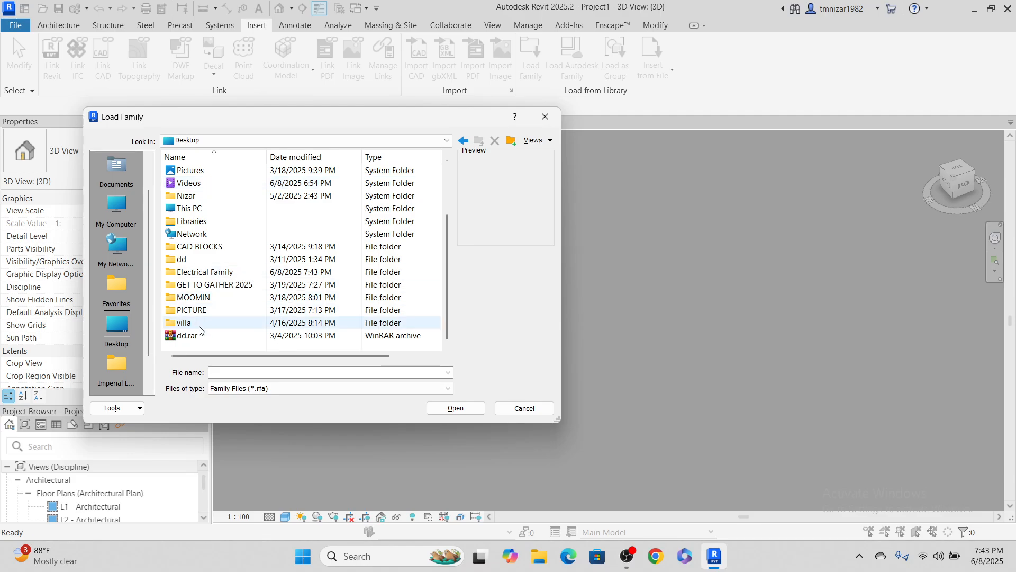
{"action": "double_click", "coordinate": [206, 276]}
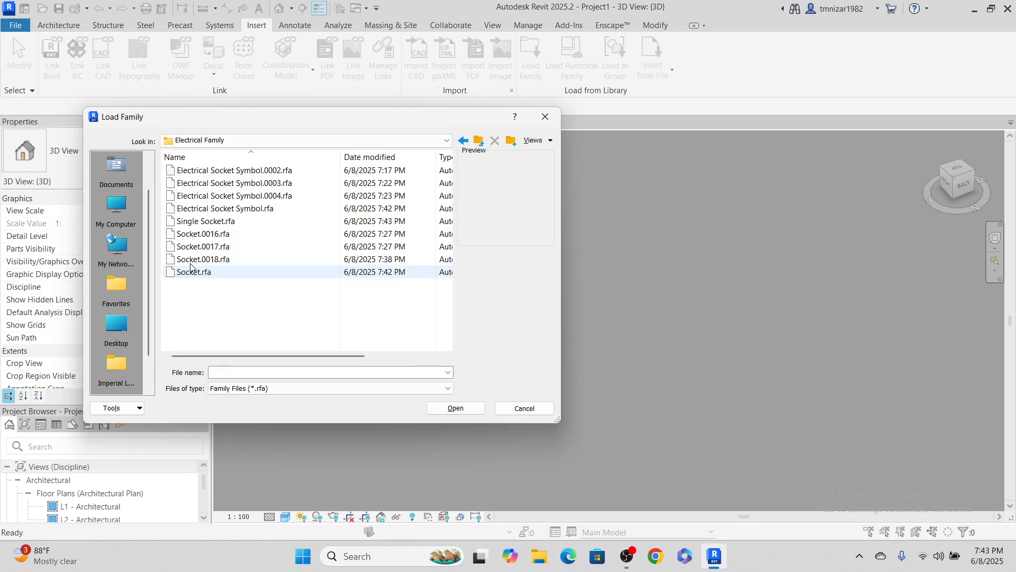
{"action": "left_click", "coordinate": [190, 273]}
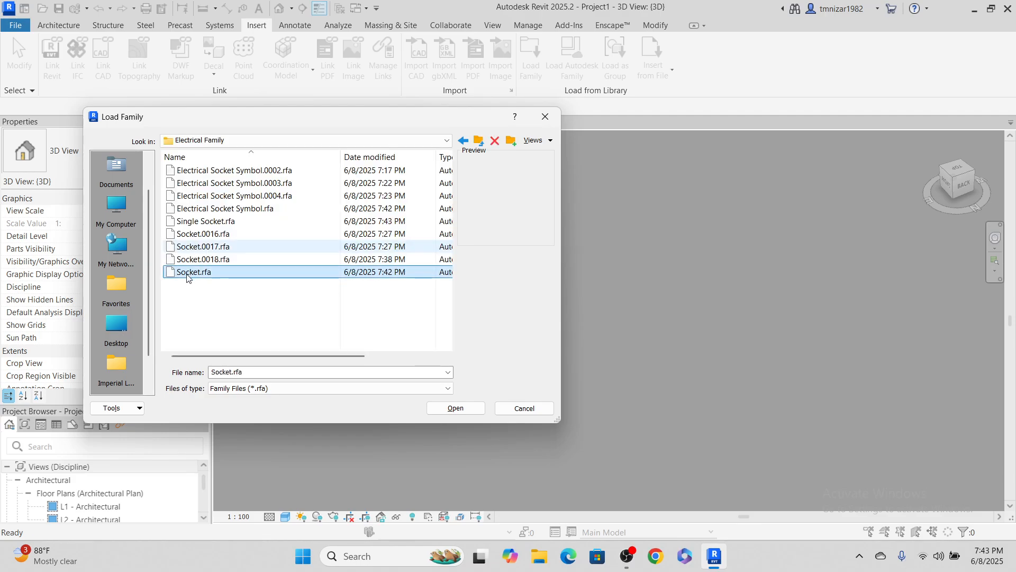
{"action": "left_click", "coordinate": [454, 408]}
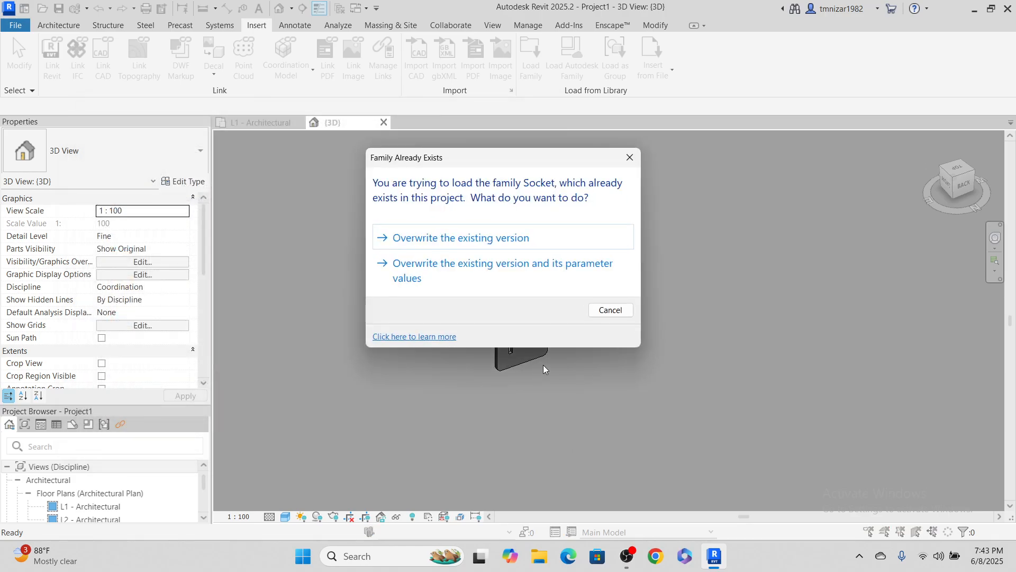
{"action": "left_click", "coordinate": [469, 272]}
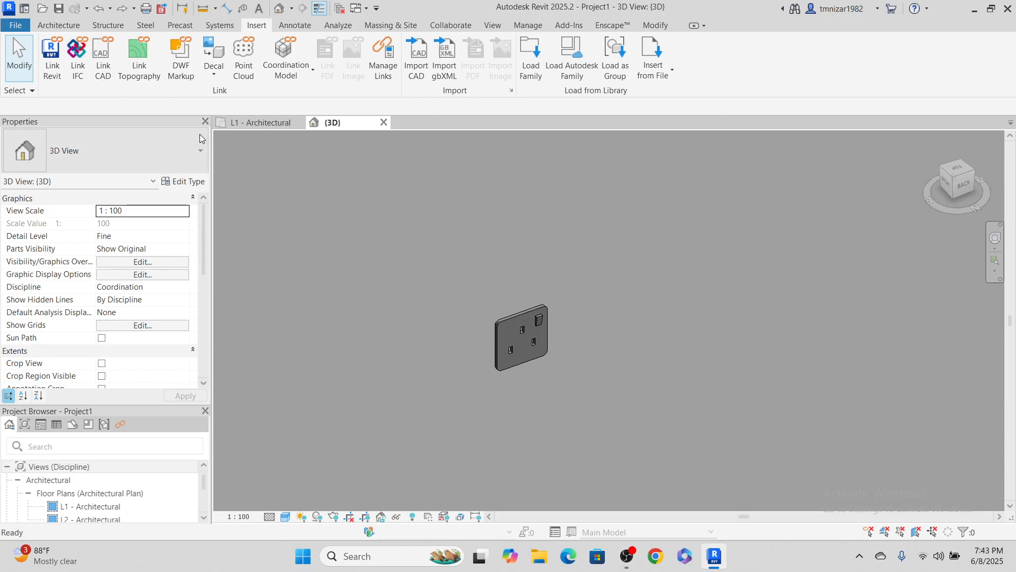
{"action": "left_click", "coordinate": [191, 153]}
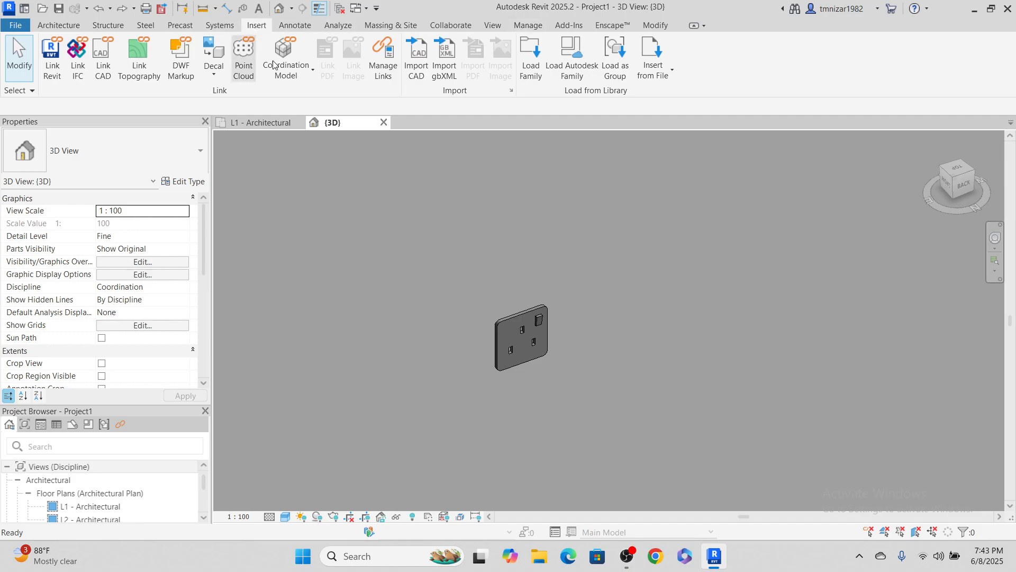
{"action": "left_click", "coordinate": [69, 28]}
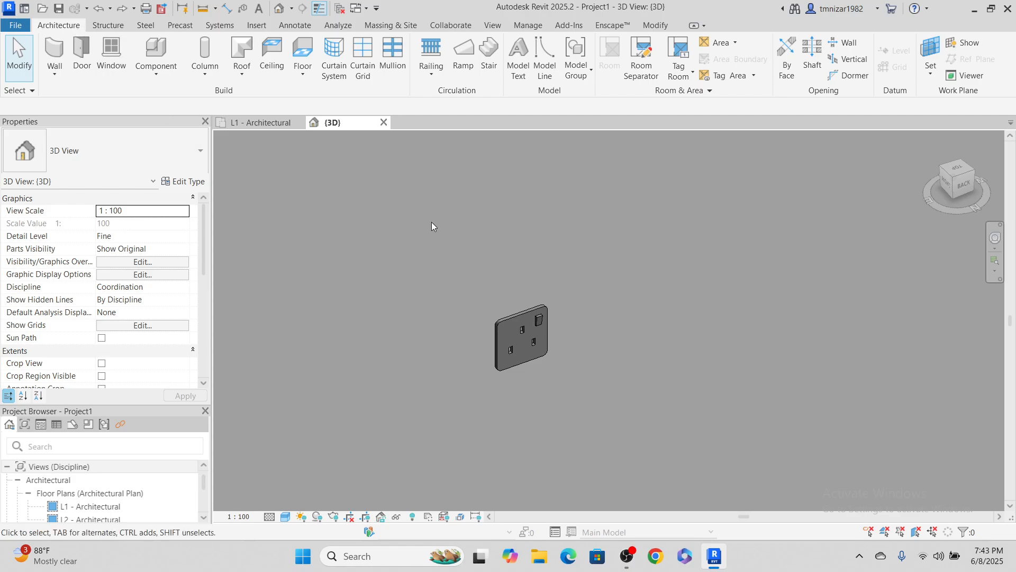
{"action": "key", "text": "c"}
{"action": "key", "text": "m"}
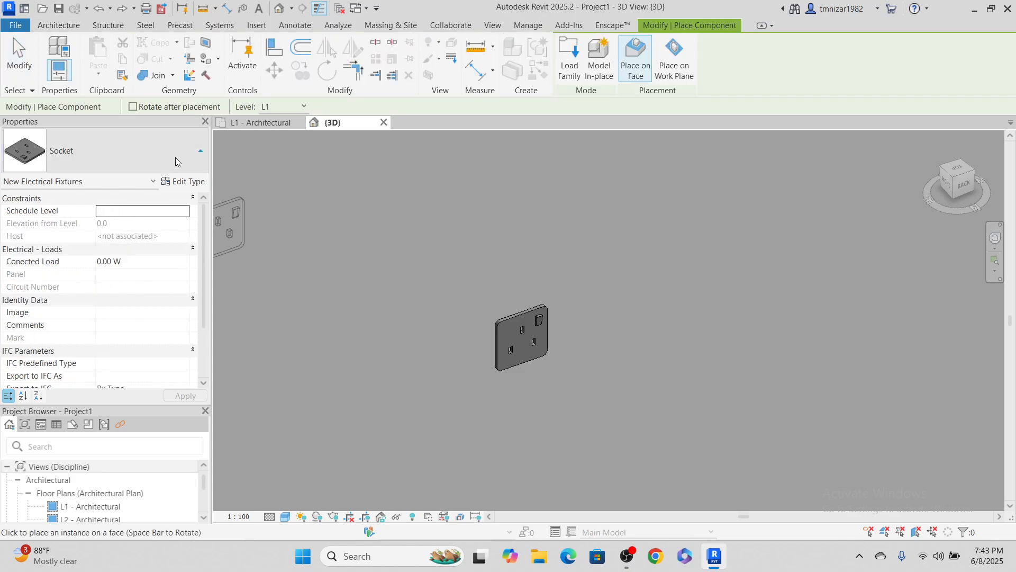
{"action": "left_click", "coordinate": [175, 157]}
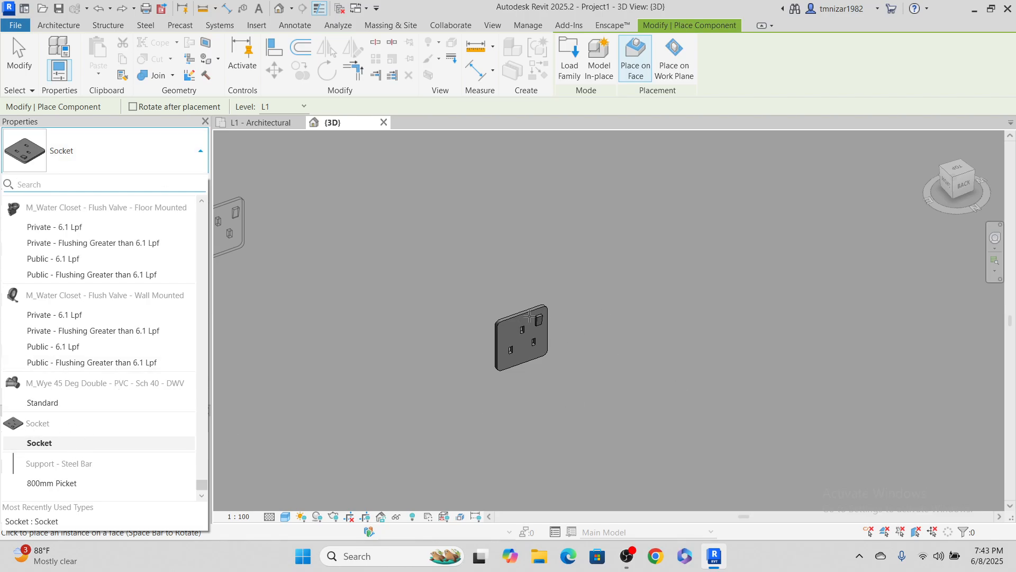
{"action": "left_click", "coordinate": [39, 442]}
{"action": "key", "text": "Escape"}
{"action": "key", "text": "Escape"}
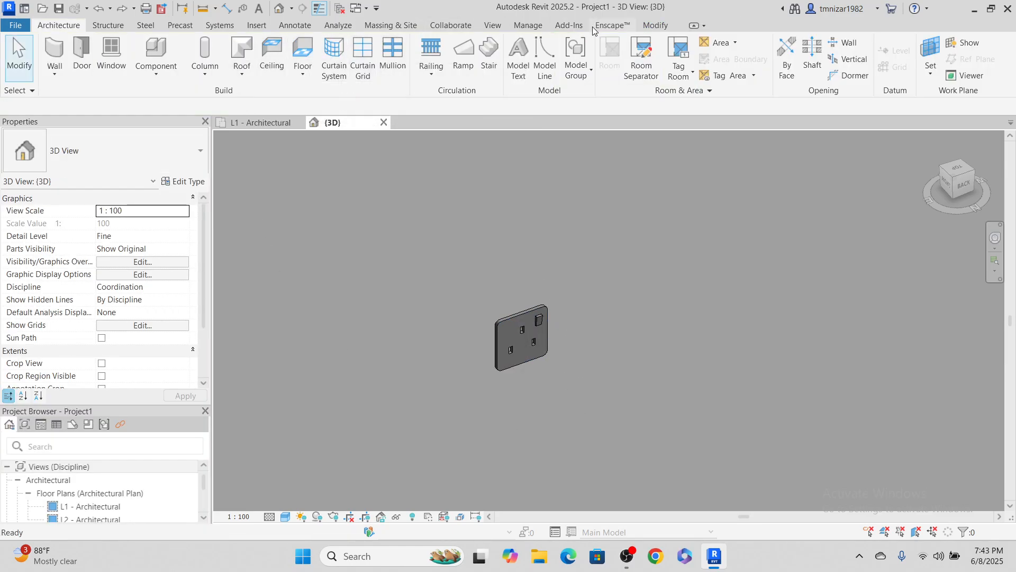
Redo the last undone change to the socket and open the twin socket's family for editing.
{"action": "left_click", "coordinate": [257, 26]}
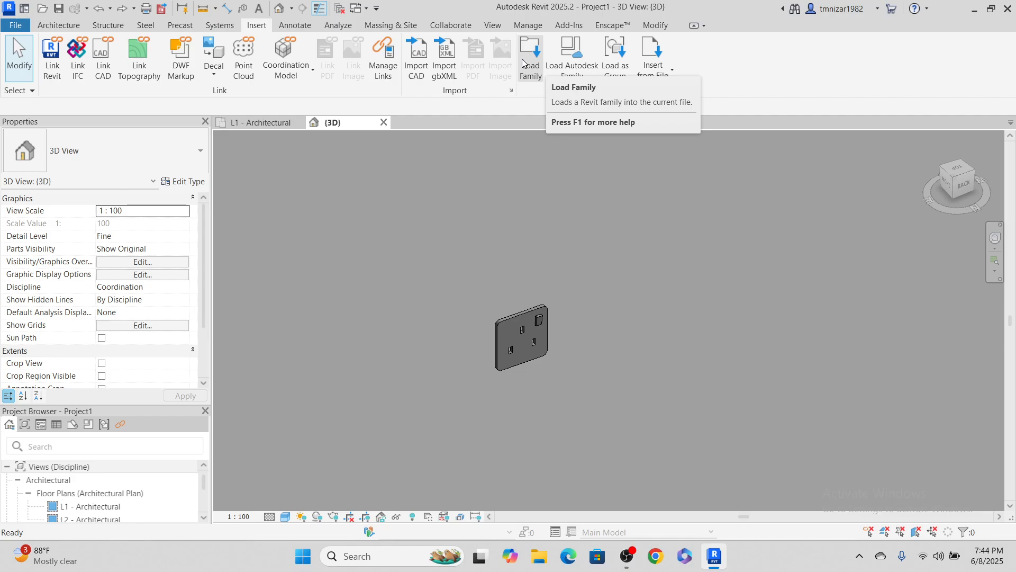
{"action": "left_click", "coordinate": [127, 11]}
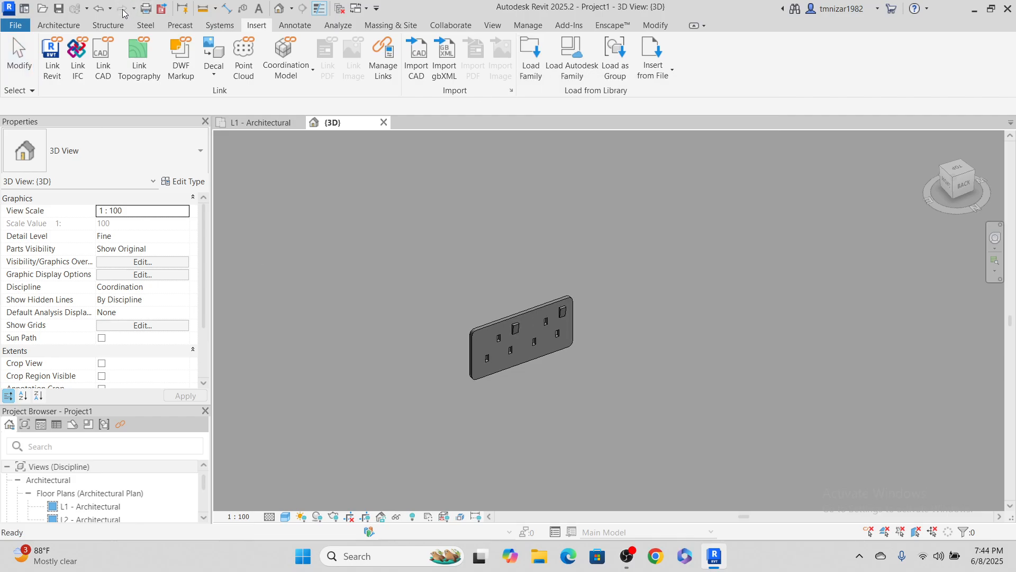
{"action": "left_click", "coordinate": [539, 307]}
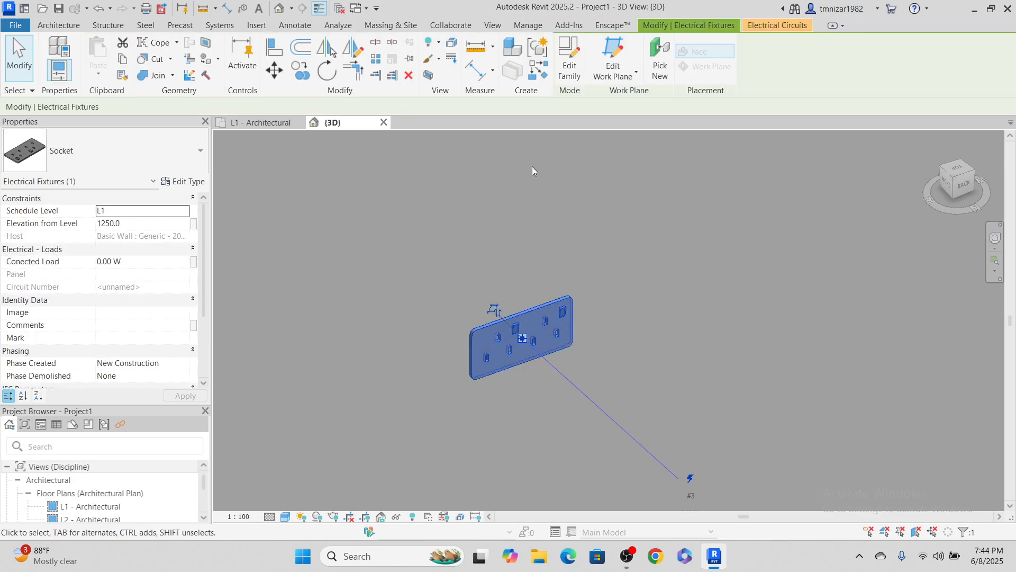
{"action": "left_click", "coordinate": [568, 61]}
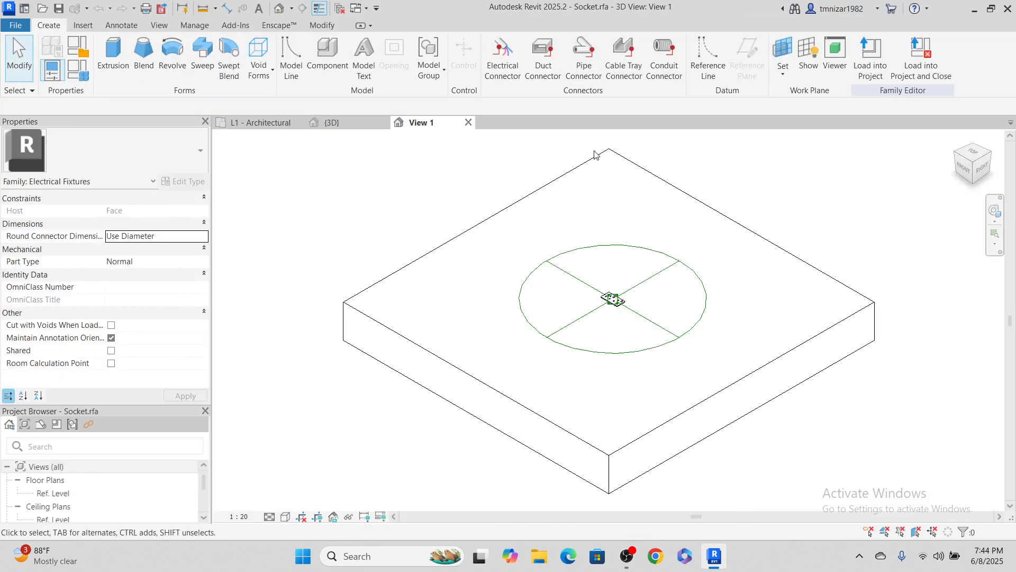
Save the family as Twin Socket.rfa in the Electrical Family folder and close it.
{"action": "left_click", "coordinate": [16, 24]}
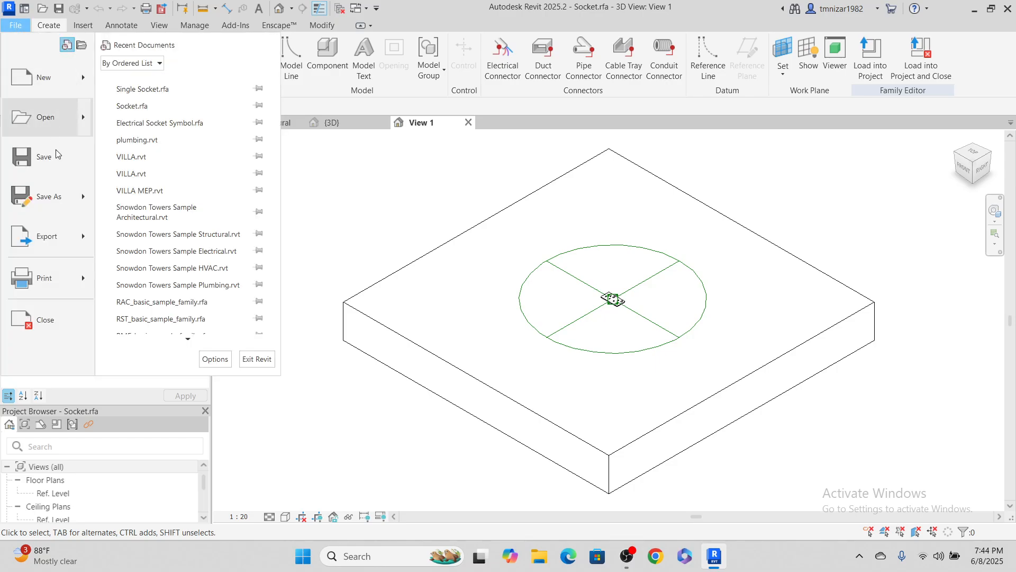
{"action": "mouse_move", "coordinate": [55, 208]}
{"action": "left_click", "coordinate": [187, 176]}
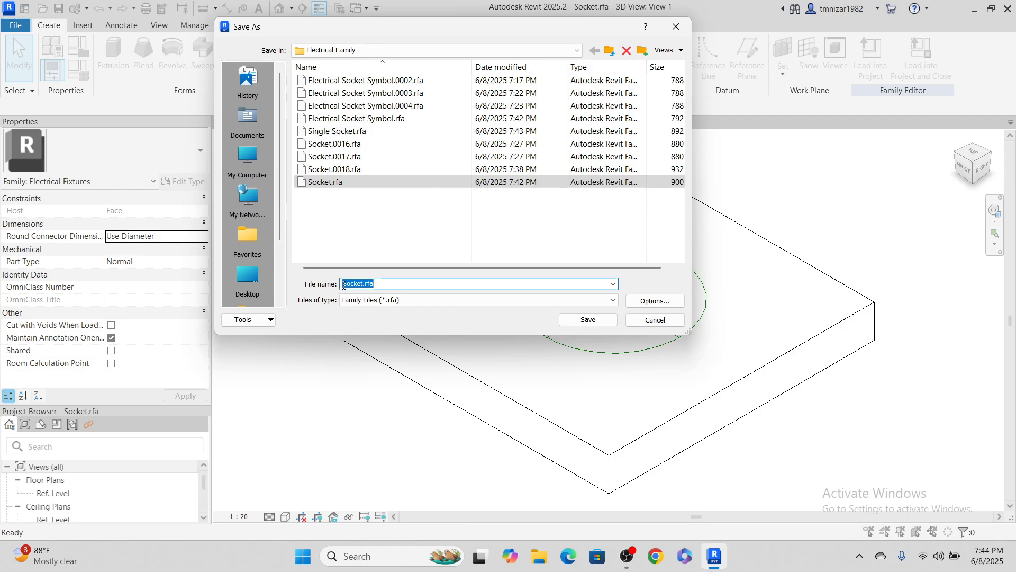
{"action": "type", "text": "Twin"}
{"action": "left_click", "coordinate": [588, 320]}
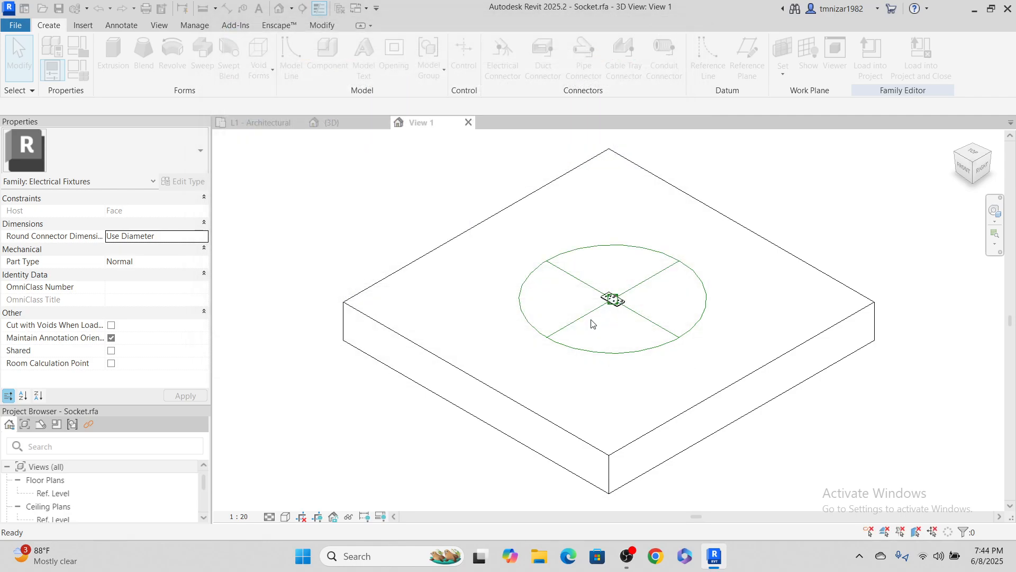
{"action": "left_click", "coordinate": [468, 123]}
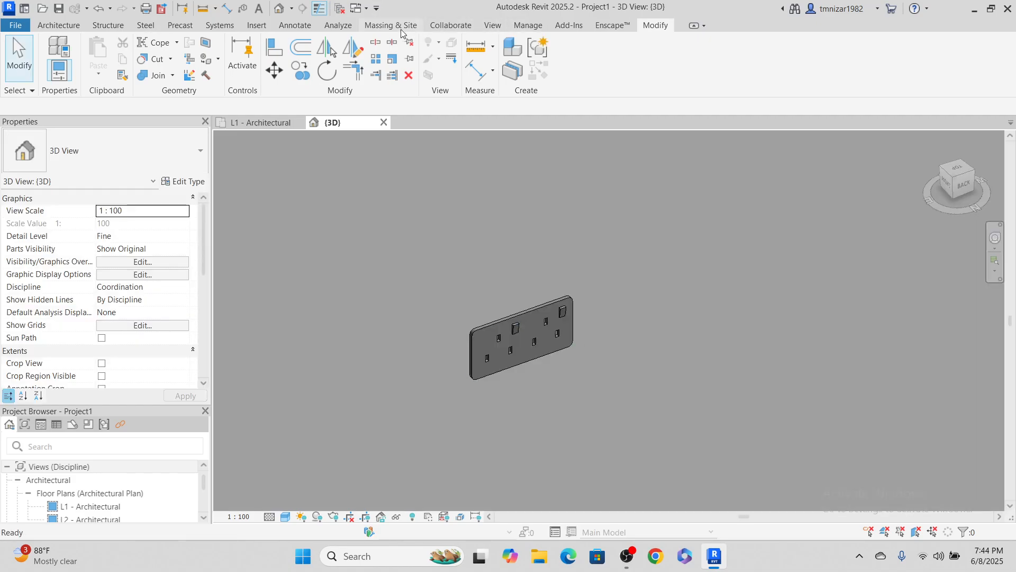
Load Single Socket.rfa from the Electrical Family folder into the project.
{"action": "left_click", "coordinate": [258, 26]}
{"action": "left_click", "coordinate": [531, 59]}
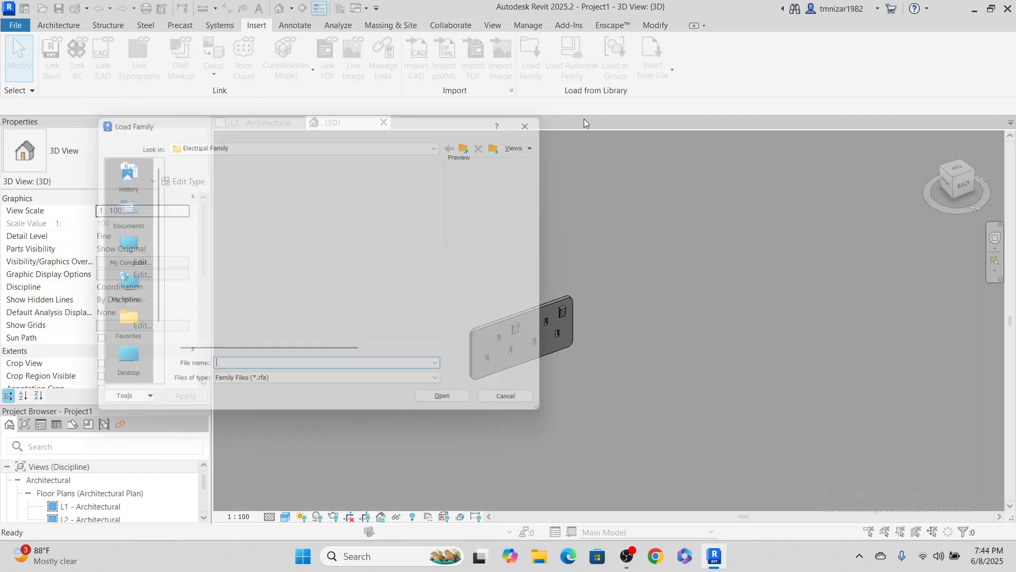
{"action": "left_click", "coordinate": [212, 221]}
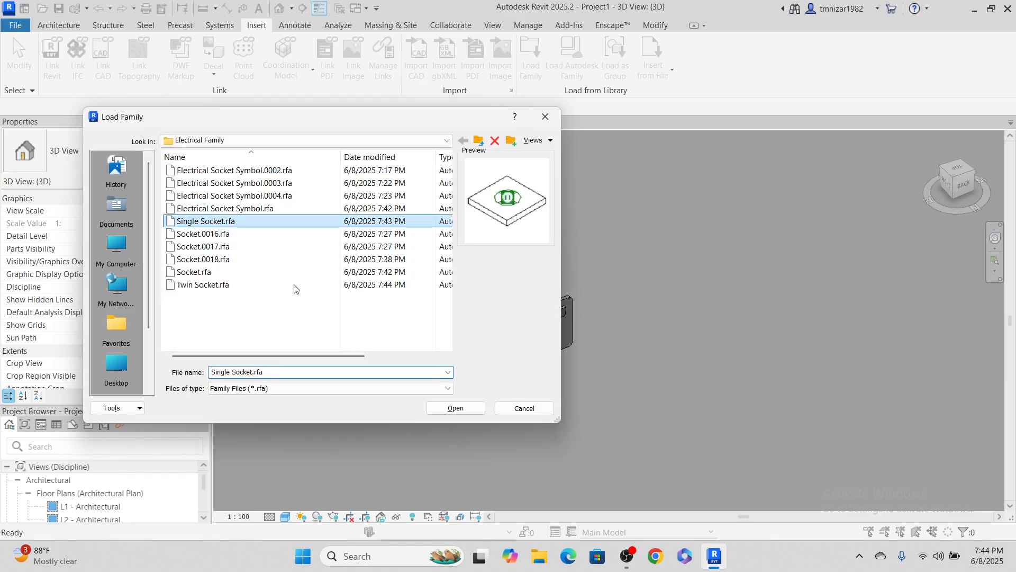
{"action": "left_click", "coordinate": [455, 407]}
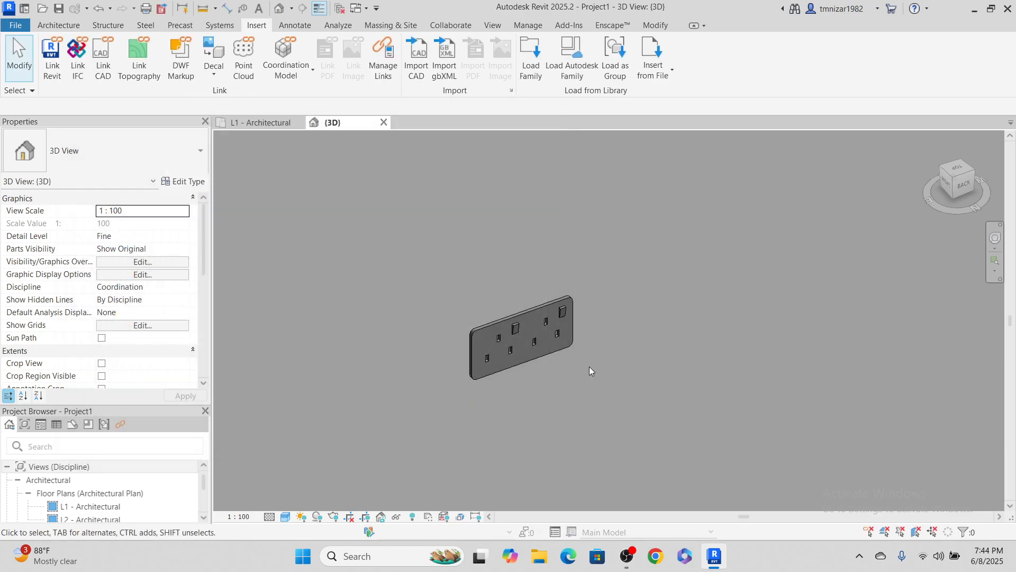
Place one Single Socket on the wall face, just left of the twin socket near the wall's left end.
{"action": "key", "text": "c"}
{"action": "key", "text": "m"}
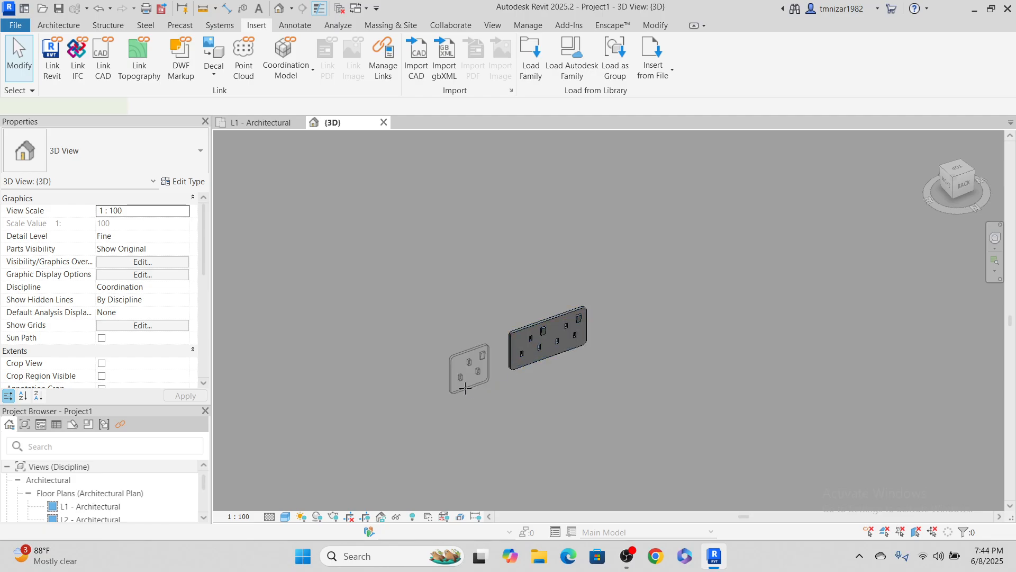
{"action": "left_click", "coordinate": [472, 368]}
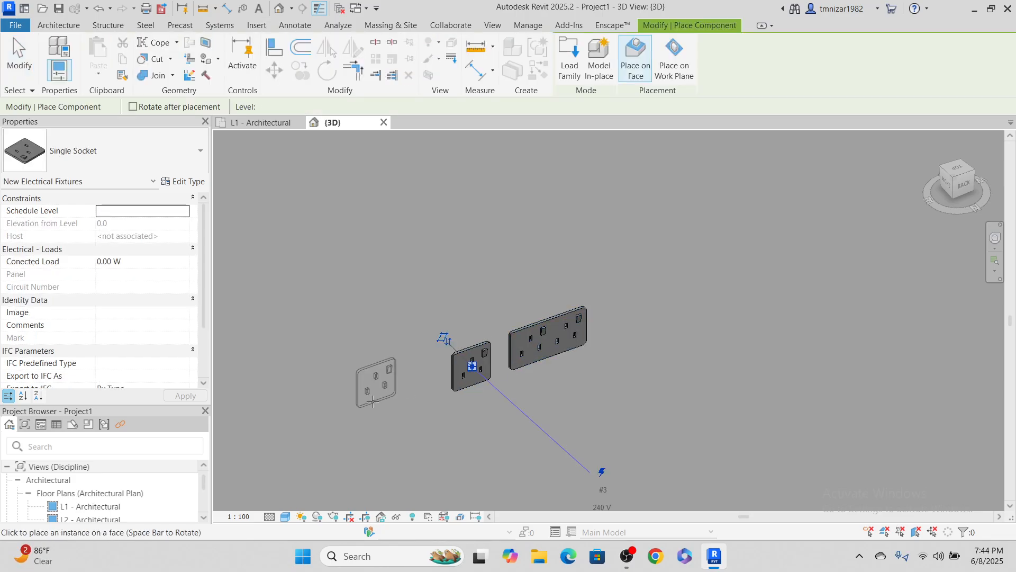
{"action": "key", "text": "Escape"}
{"action": "key", "text": "Escape"}
{"action": "scroll", "coordinate": [515, 396], "scroll_direction": "up", "scroll_amount": 2}
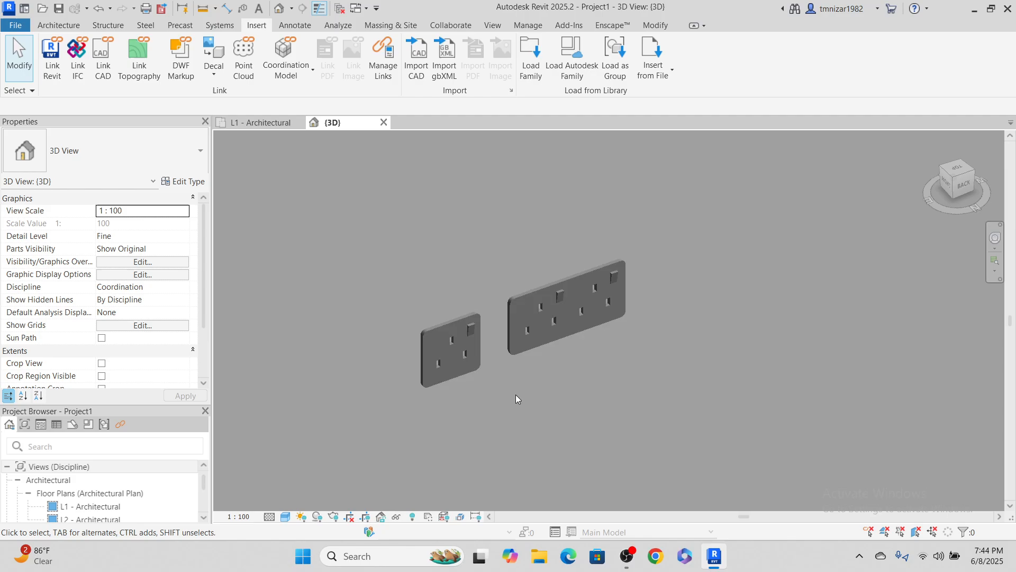
Set the new single socket's elevation from level to 1250, matching the twin socket beside it.
{"action": "left_click", "coordinate": [478, 344]}
{"action": "scroll", "coordinate": [521, 367], "scroll_direction": "up", "scroll_amount": 2}
{"action": "middle_click_drag", "start_coordinate": [562, 359], "coordinate": [582, 341]}
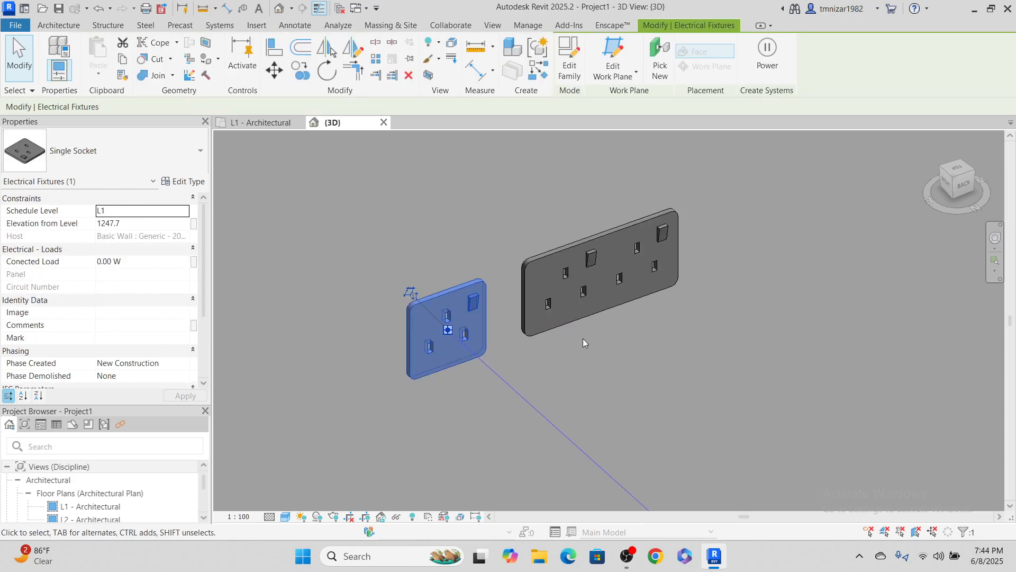
{"action": "left_click", "coordinate": [712, 339]}
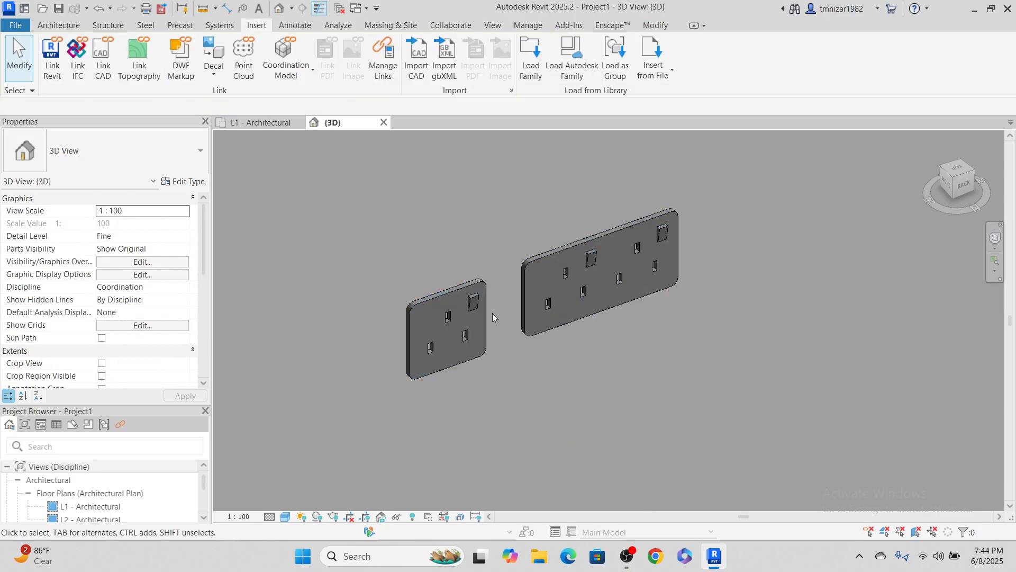
{"action": "left_click", "coordinate": [478, 290]}
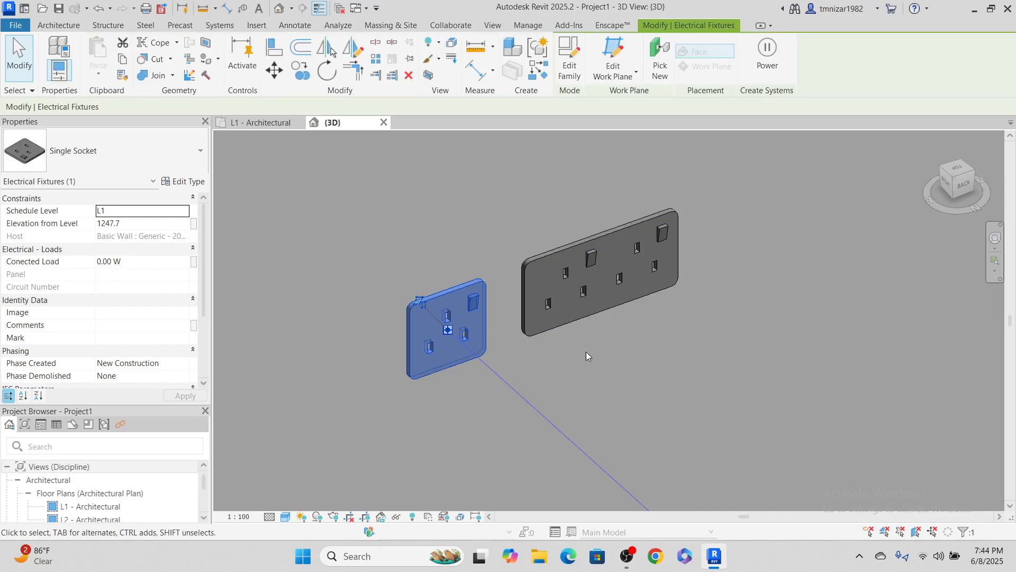
{"action": "left_click", "coordinate": [133, 224]}
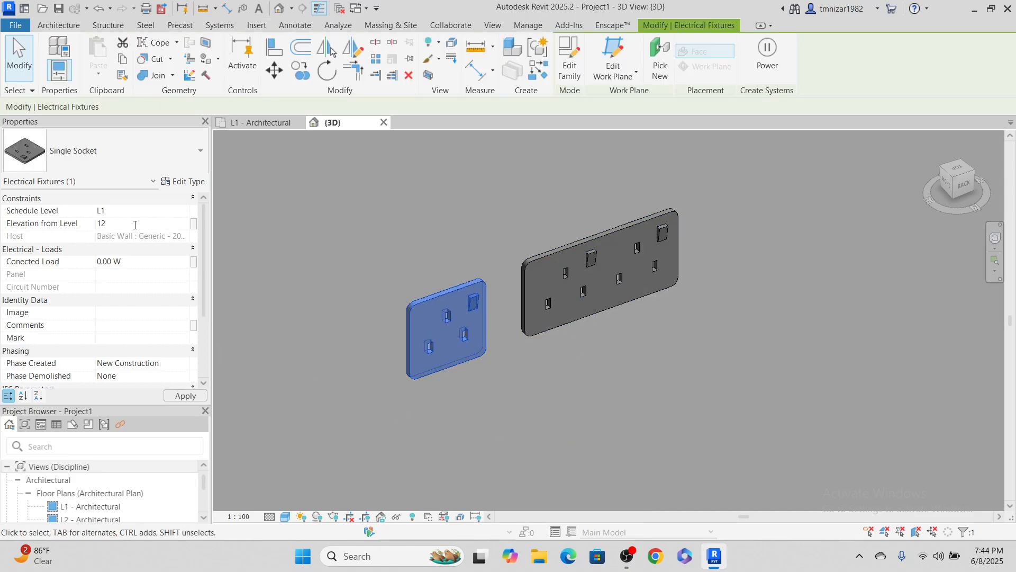
{"action": "type", "text": "1250"}
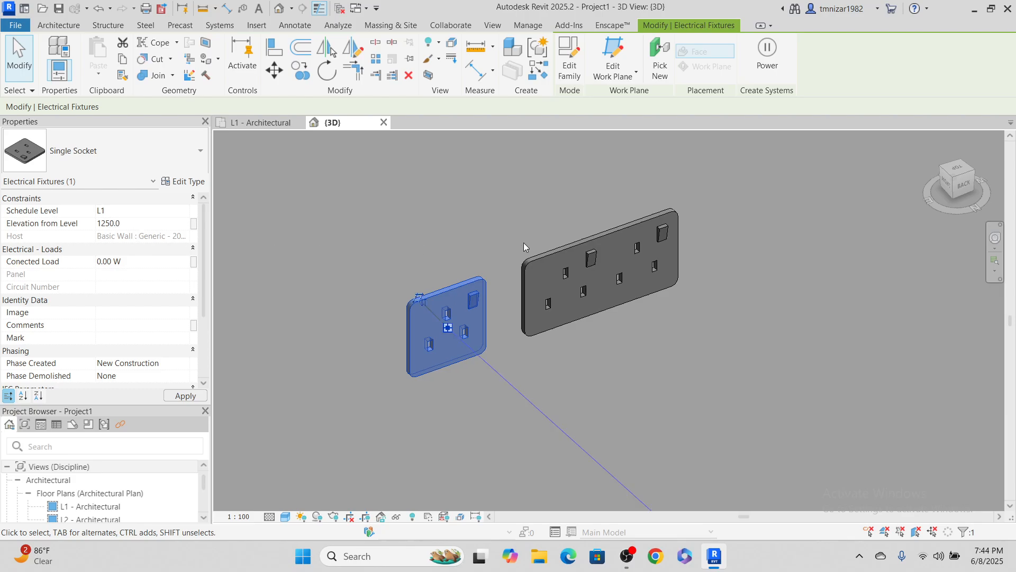
{"action": "left_click", "coordinate": [604, 239]}
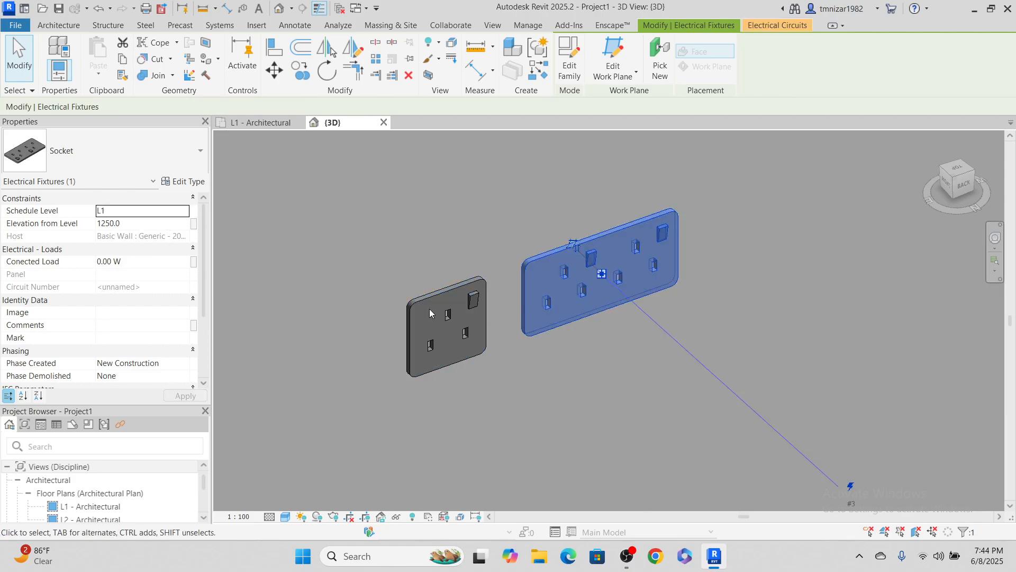
Set the elevation from level of all five sockets on the wall to 450.
{"action": "scroll", "coordinate": [430, 313], "scroll_direction": "down", "scroll_amount": 3}
{"action": "scroll", "coordinate": [562, 277], "scroll_direction": "up", "scroll_amount": 5}
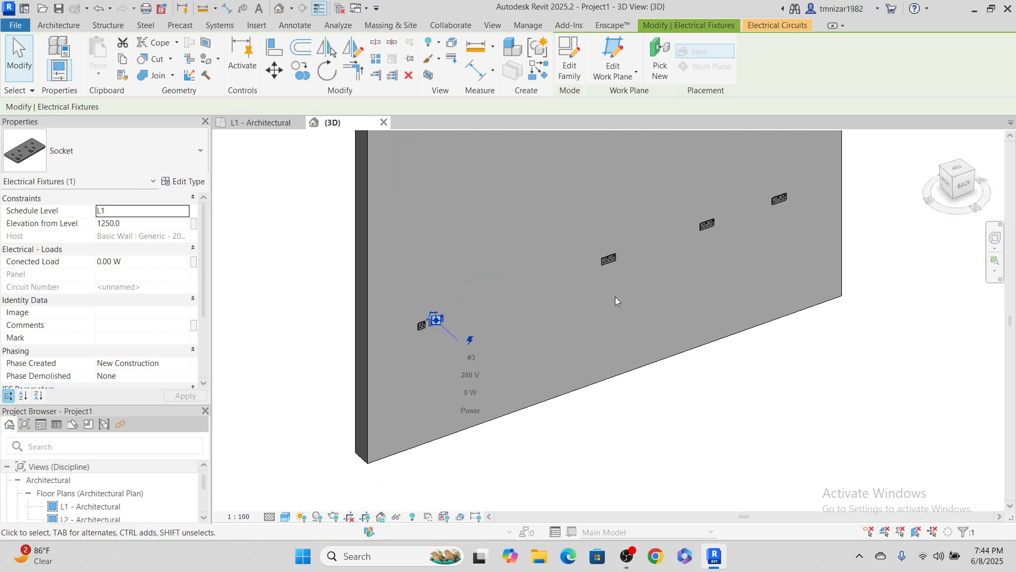
{"action": "left_click", "coordinate": [333, 347]}
{"action": "left_click_drag", "start_coordinate": [328, 368], "coordinate": [844, 182]}
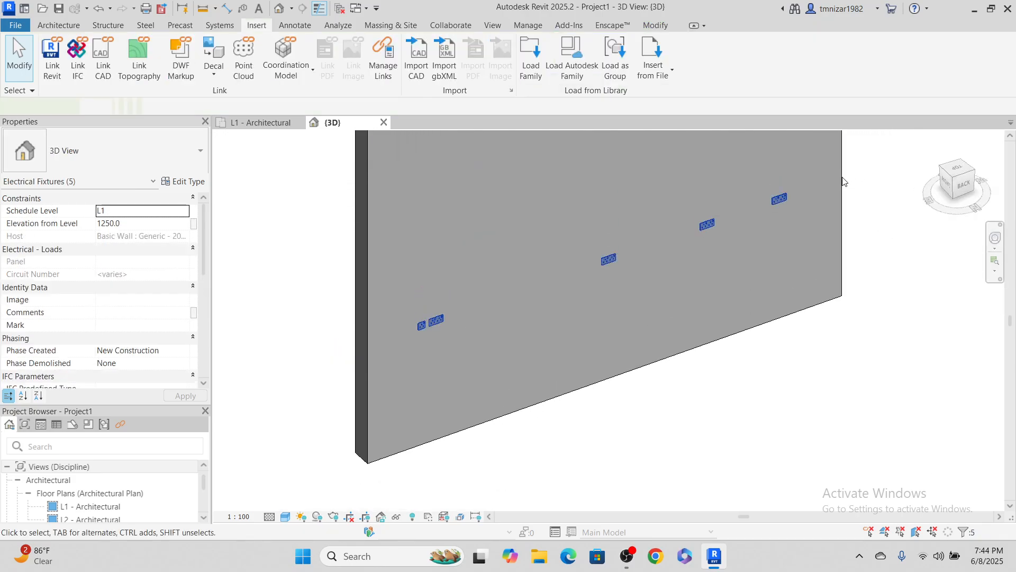
{"action": "left_click", "coordinate": [134, 224]}
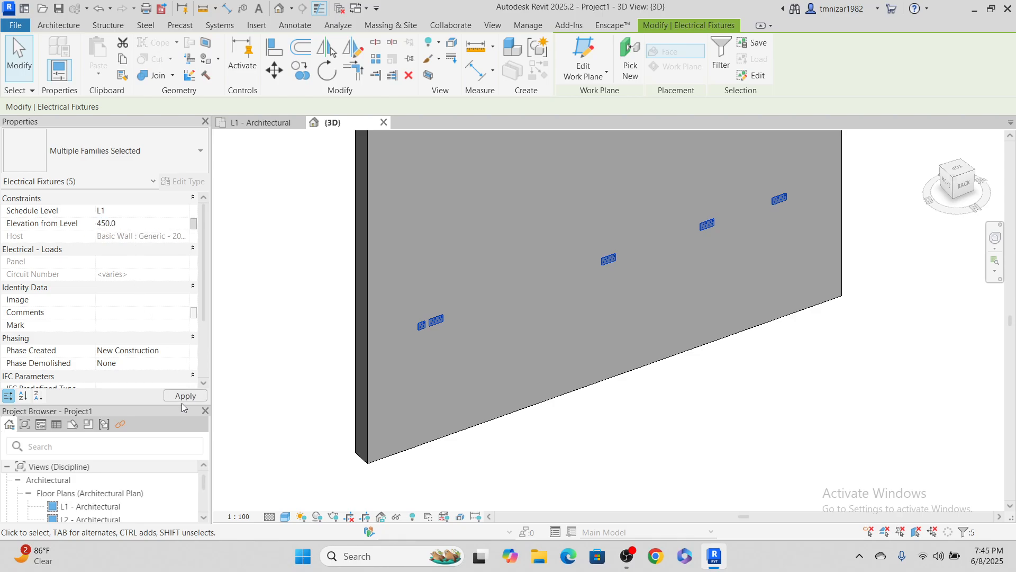
{"action": "left_click", "coordinate": [183, 399]}
{"action": "middle_click_drag", "start_coordinate": [762, 339], "coordinate": [725, 343]}
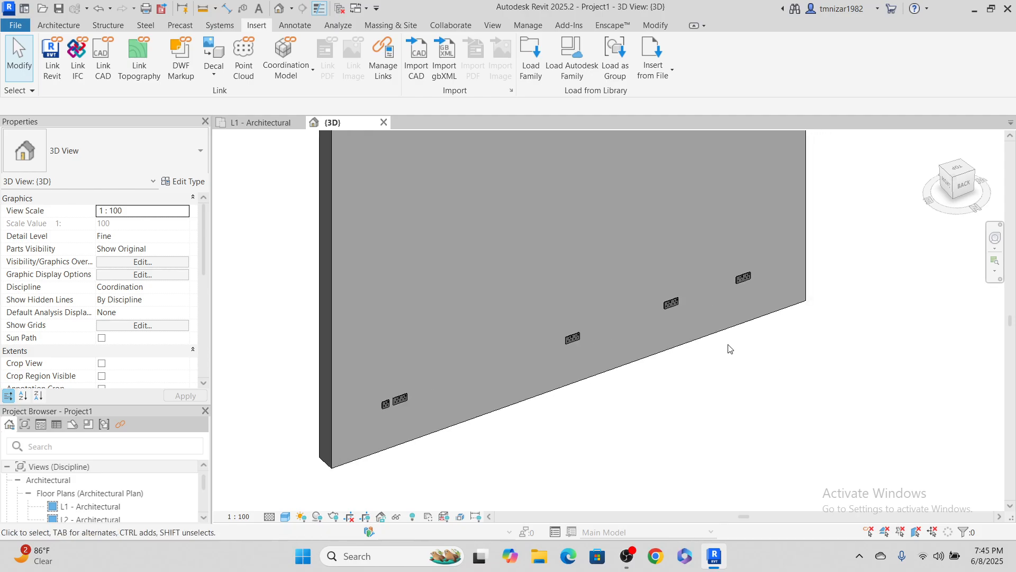
Open the family of the single socket on the wall for editing.
{"action": "scroll", "coordinate": [703, 312], "scroll_direction": "up", "scroll_amount": 3}
{"action": "middle_click_drag", "start_coordinate": [358, 396], "coordinate": [592, 291]}
{"action": "scroll", "coordinate": [476, 349], "scroll_direction": "up", "scroll_amount": 6}
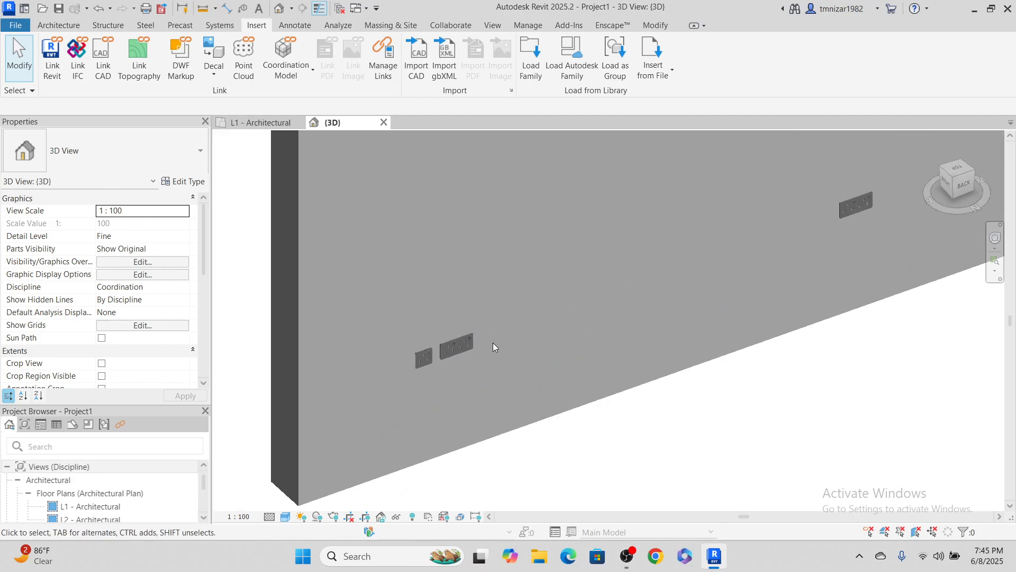
{"action": "middle_click_drag", "start_coordinate": [469, 355], "coordinate": [563, 316]}
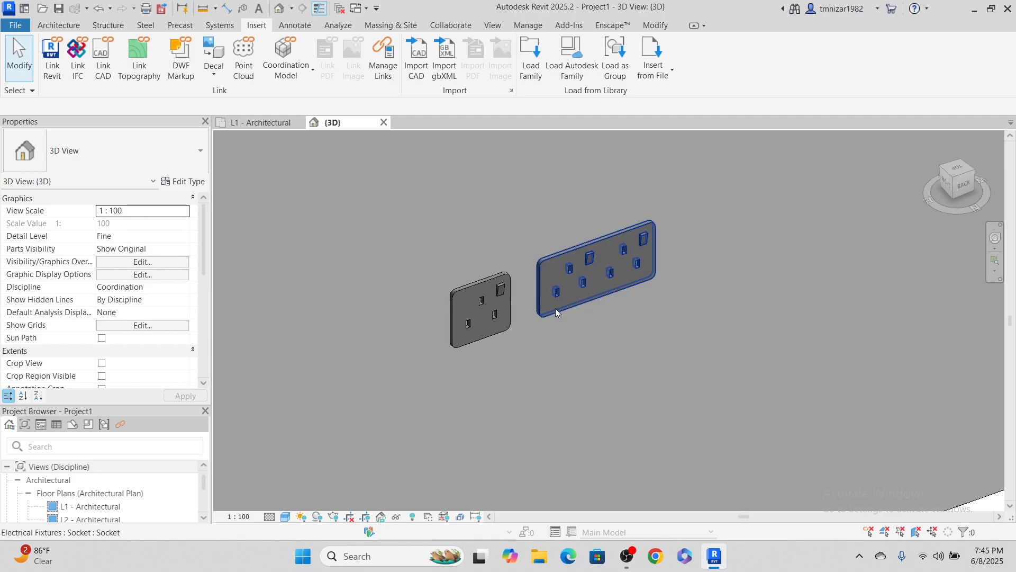
{"action": "left_click", "coordinate": [474, 284]}
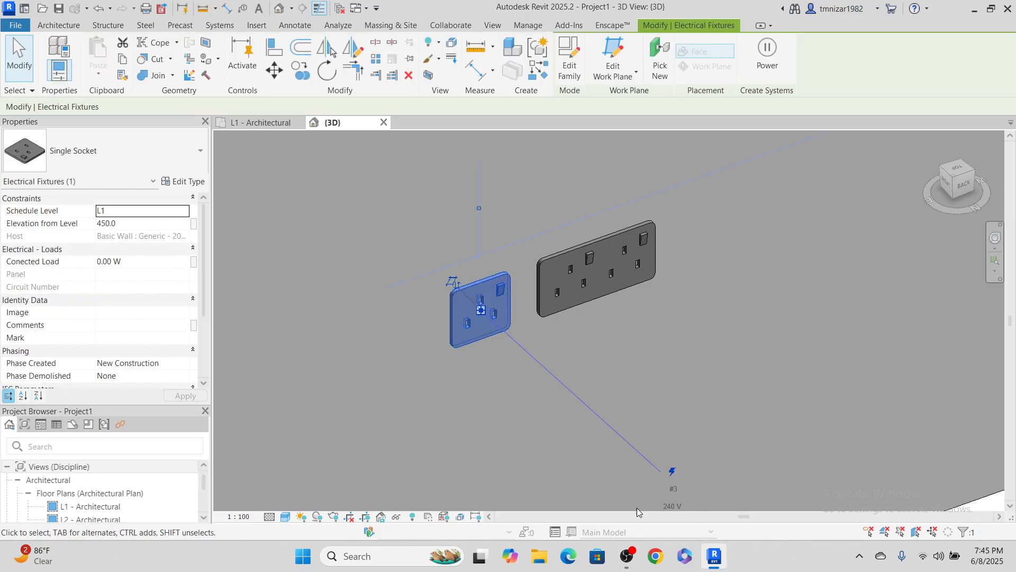
{"action": "left_click", "coordinate": [571, 70]}
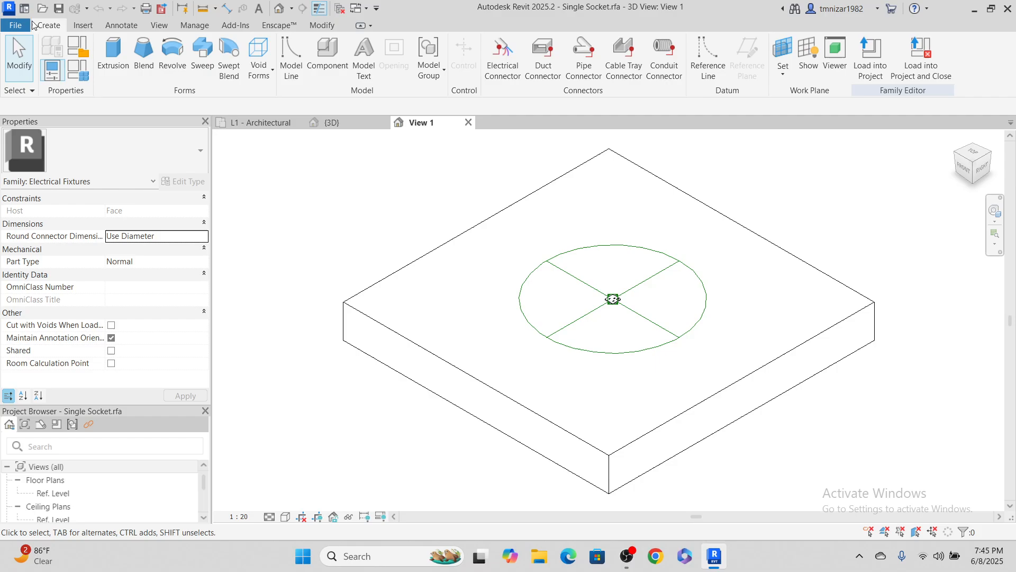
Save the single socket's family as Data Outlet.rfa in the Electrical Family folder.
{"action": "left_click", "coordinate": [11, 25]}
{"action": "mouse_move", "coordinate": [57, 207]}
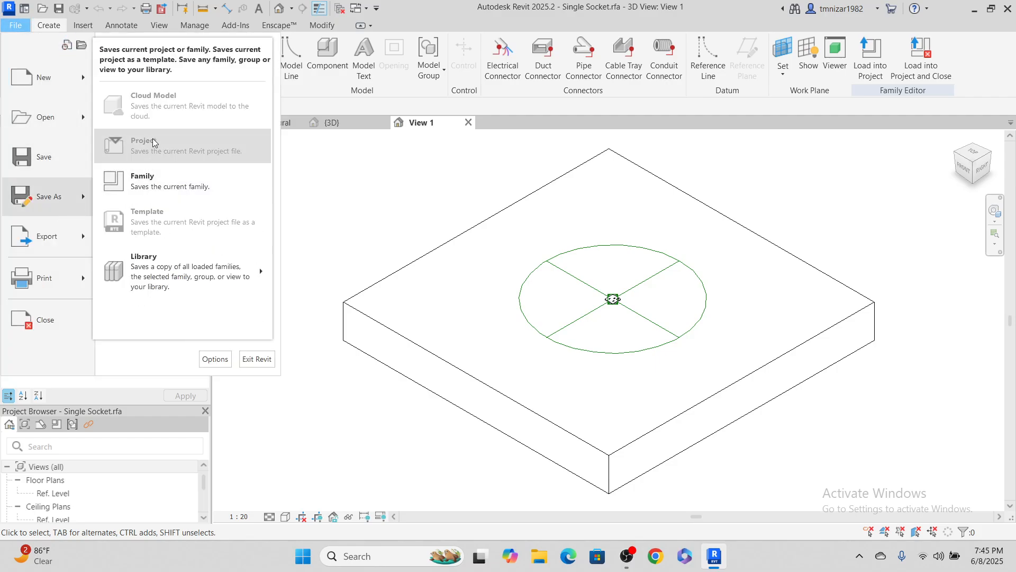
{"action": "left_click", "coordinate": [151, 177]}
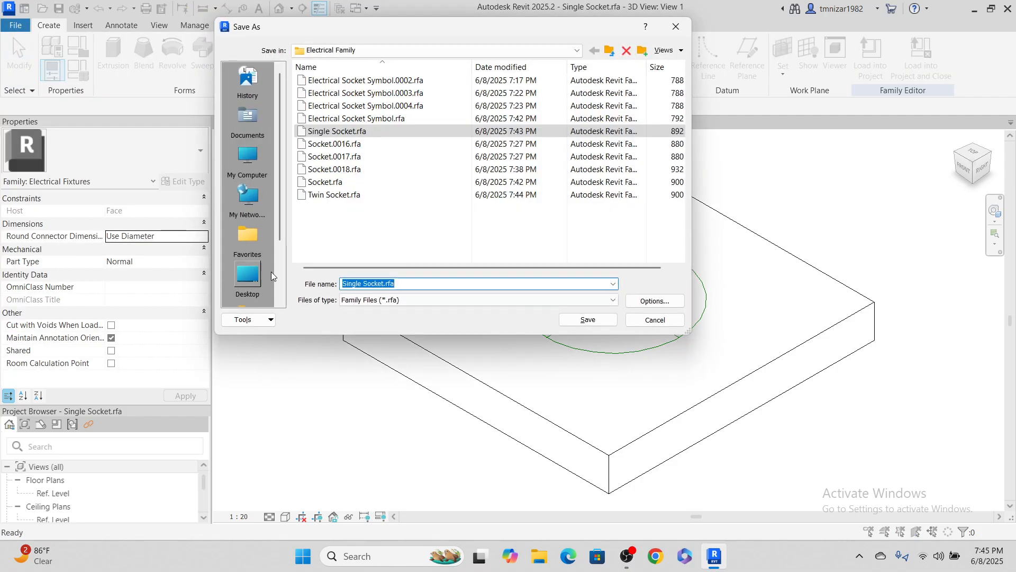
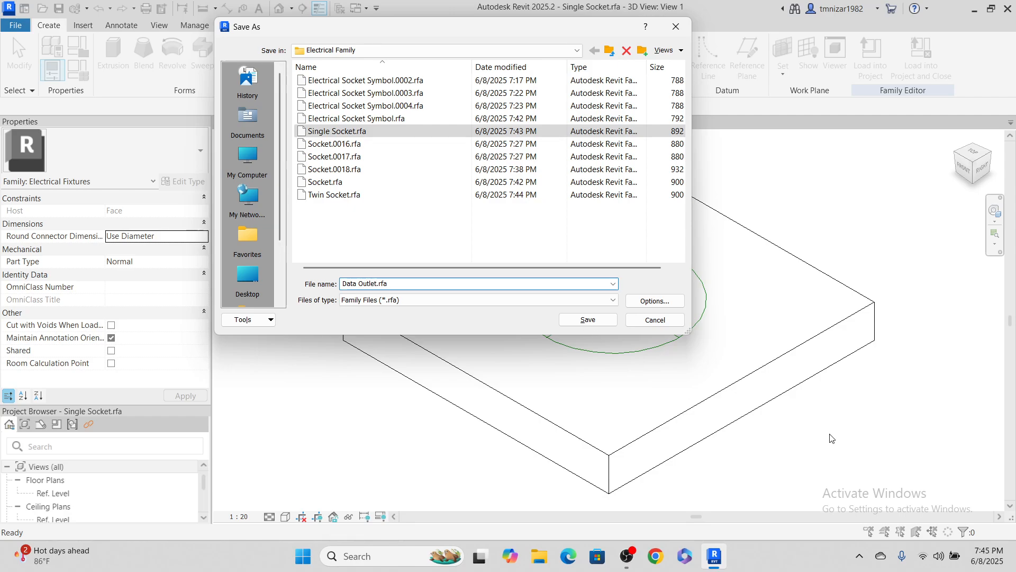
{"action": "left_click", "coordinate": [585, 320]}
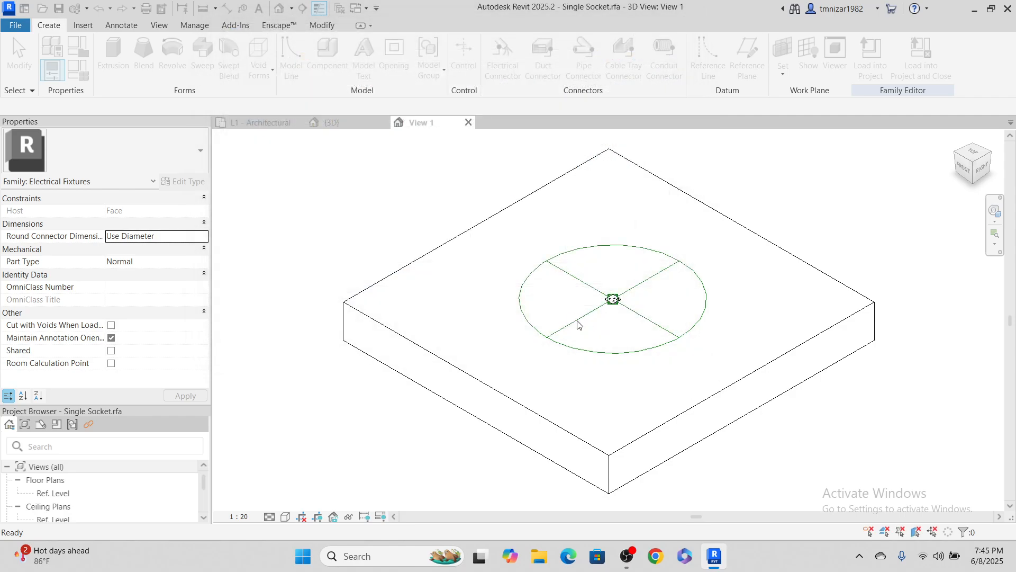
Change the electrical connector's system type to Data in the Ref. Level plan view.
{"action": "scroll", "coordinate": [579, 322], "scroll_direction": "up", "scroll_amount": 6}
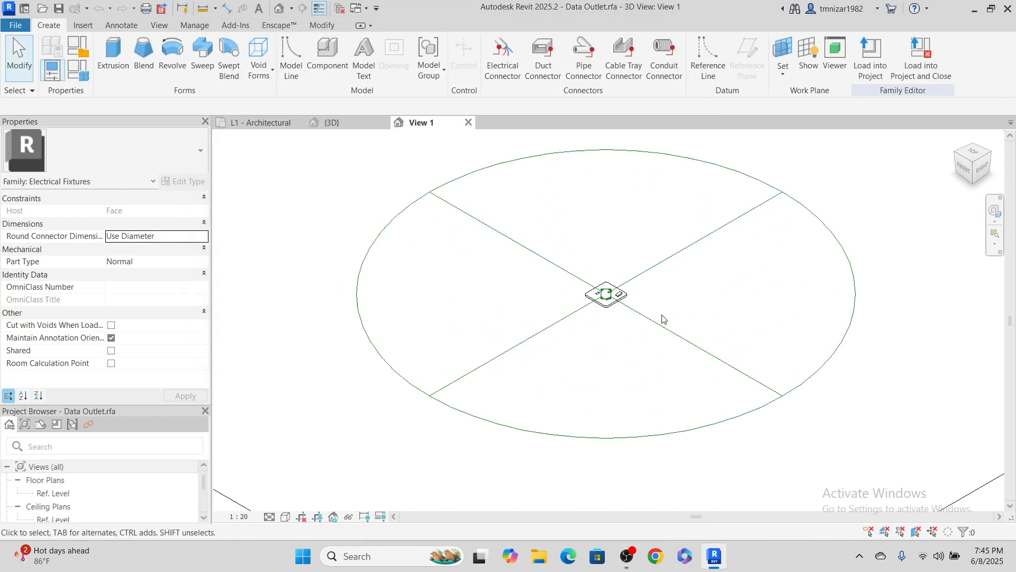
{"action": "double_click", "coordinate": [70, 493]}
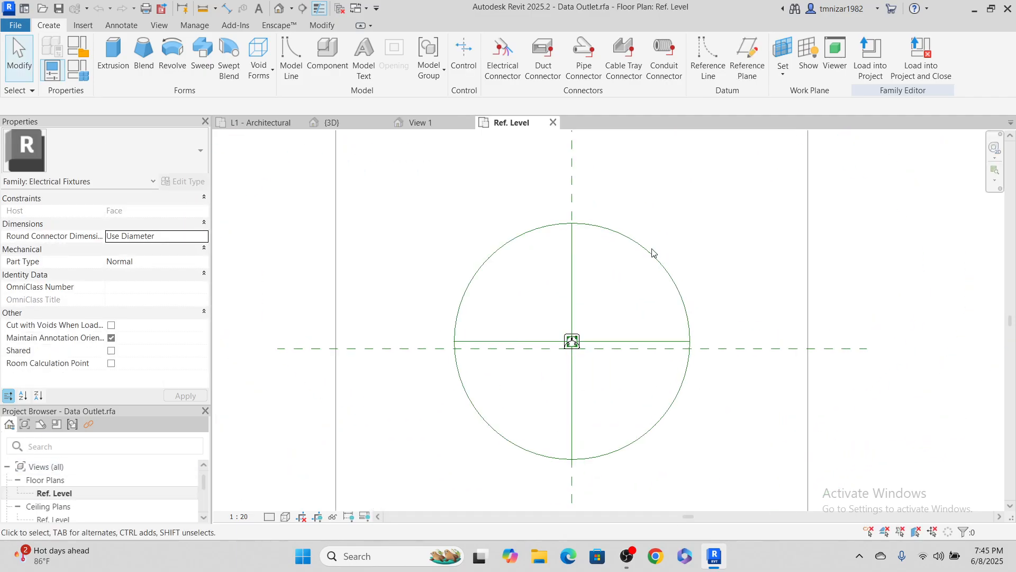
{"action": "left_click", "coordinate": [642, 248]}
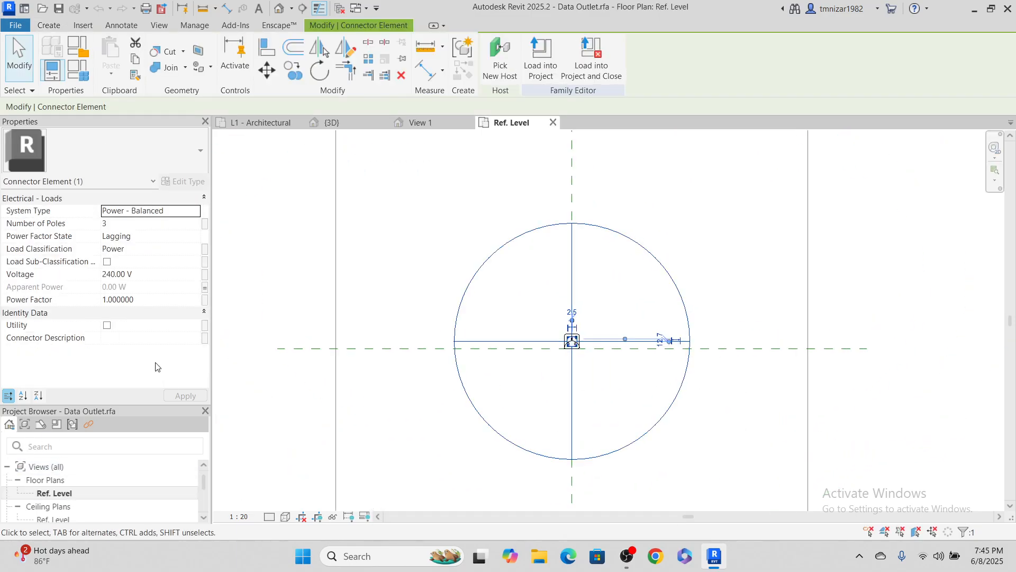
{"action": "left_click", "coordinate": [192, 211]}
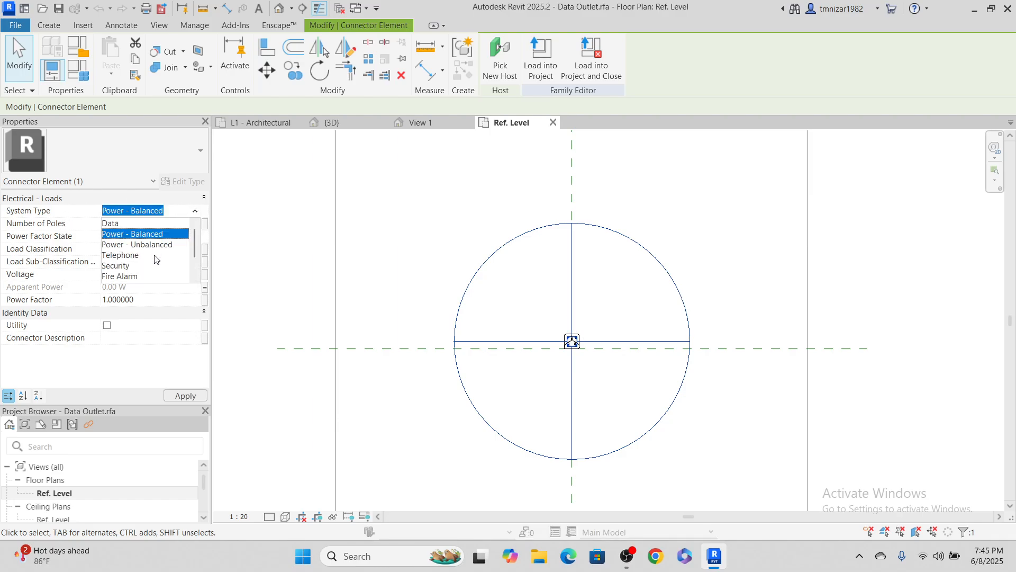
{"action": "scroll", "coordinate": [156, 259], "scroll_direction": "down", "scroll_amount": 1}
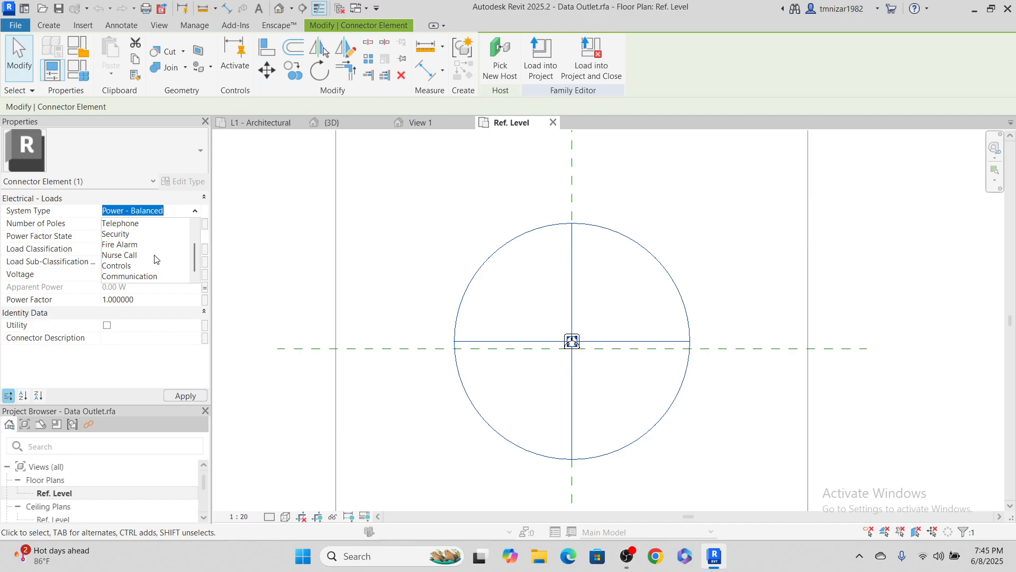
{"action": "scroll", "coordinate": [156, 259], "scroll_direction": "up", "scroll_amount": 1}
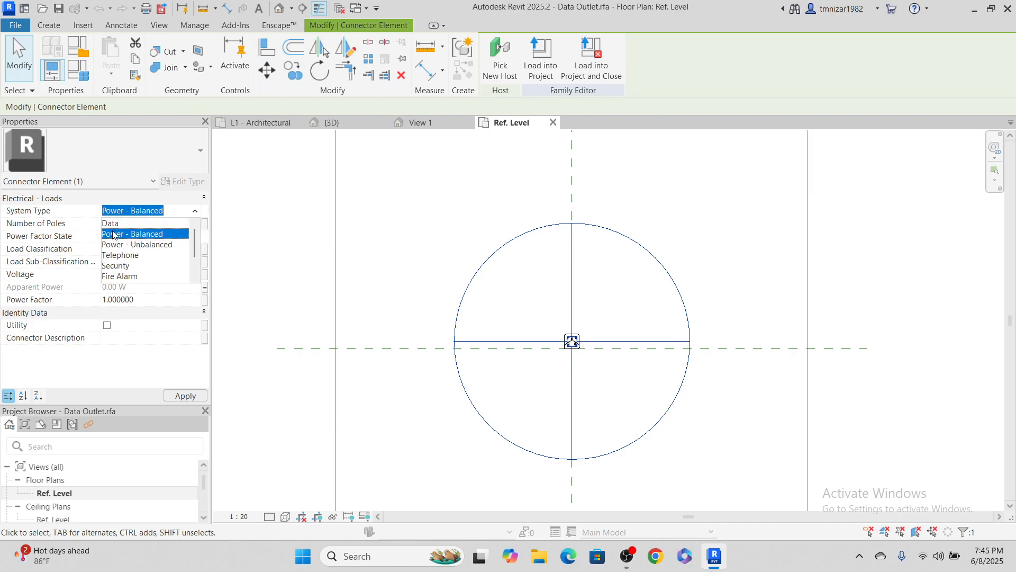
{"action": "left_click", "coordinate": [132, 223]}
{"action": "scroll", "coordinate": [666, 308], "scroll_direction": "up", "scroll_amount": 2}
{"action": "key", "text": "Escape"}
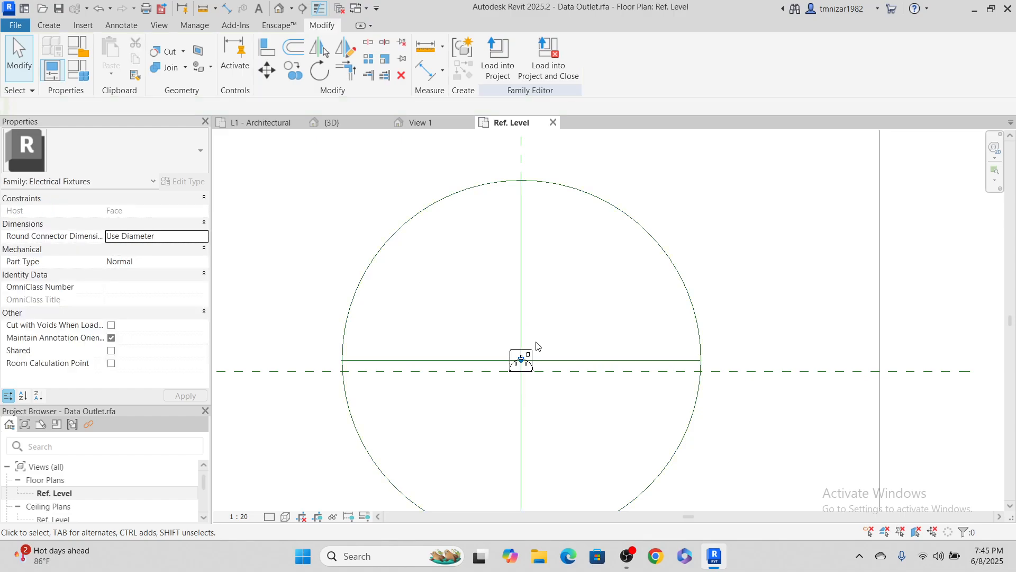
Edit the sketch of the plate extrusion and delete its three rectangular pin holes.
{"action": "scroll", "coordinate": [526, 374], "scroll_direction": "up", "scroll_amount": 3}
{"action": "scroll", "coordinate": [526, 371], "scroll_direction": "up", "scroll_amount": 1}
{"action": "middle_click_drag", "start_coordinate": [585, 307], "coordinate": [655, 315]}
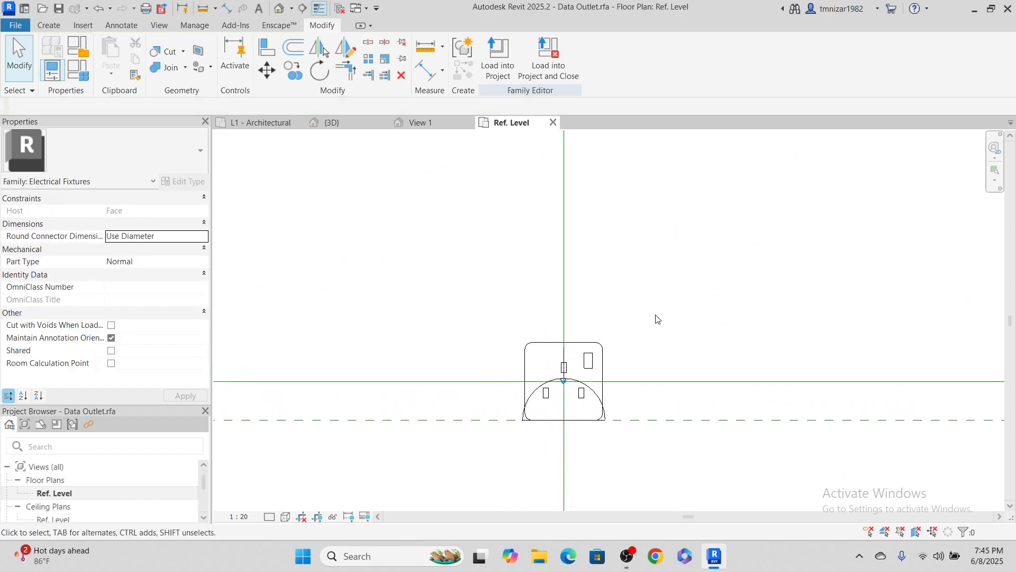
{"action": "left_click", "coordinate": [576, 345]}
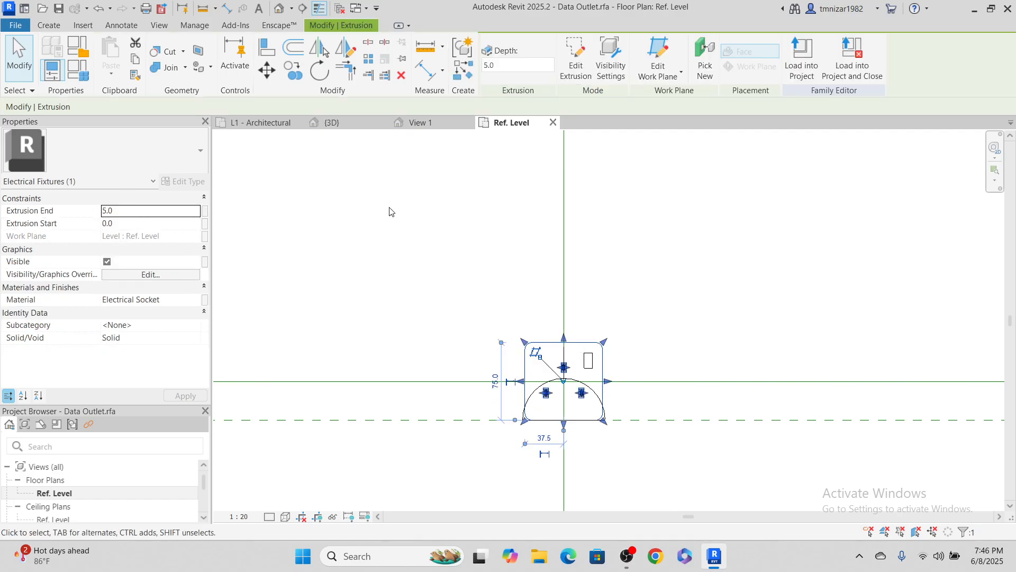
{"action": "left_click", "coordinate": [576, 58]}
{"action": "scroll", "coordinate": [592, 407], "scroll_direction": "up", "scroll_amount": 2}
{"action": "scroll", "coordinate": [588, 353], "scroll_direction": "up", "scroll_amount": 3}
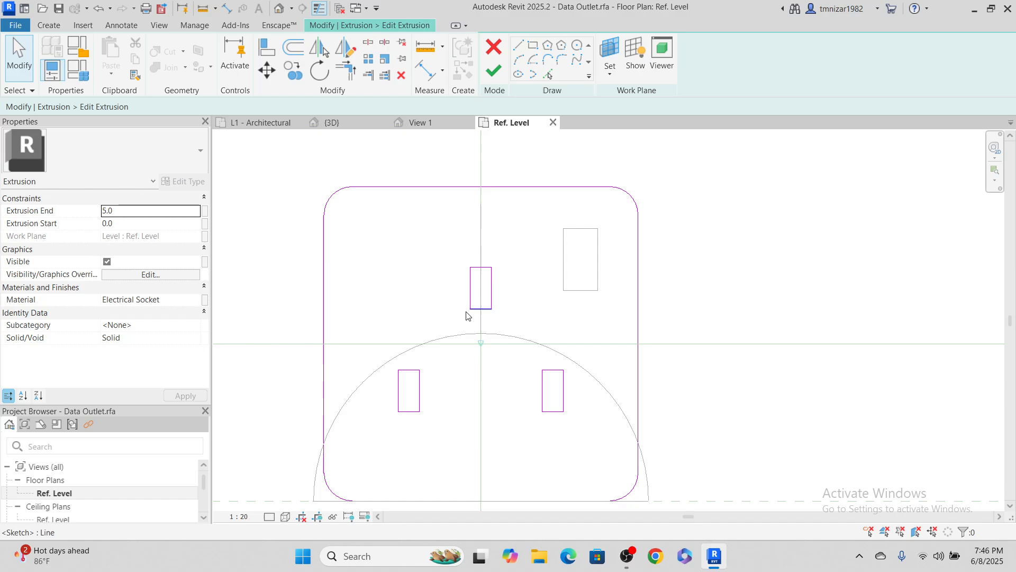
{"action": "mouse_move", "coordinate": [373, 226]}
{"action": "left_mouse_down"}
{"action": "mouse_move", "coordinate": [511, 401]}
{"action": "mouse_move", "coordinate": [580, 450]}
{"action": "left_mouse_up"}
{"action": "key", "text": "Delete"}
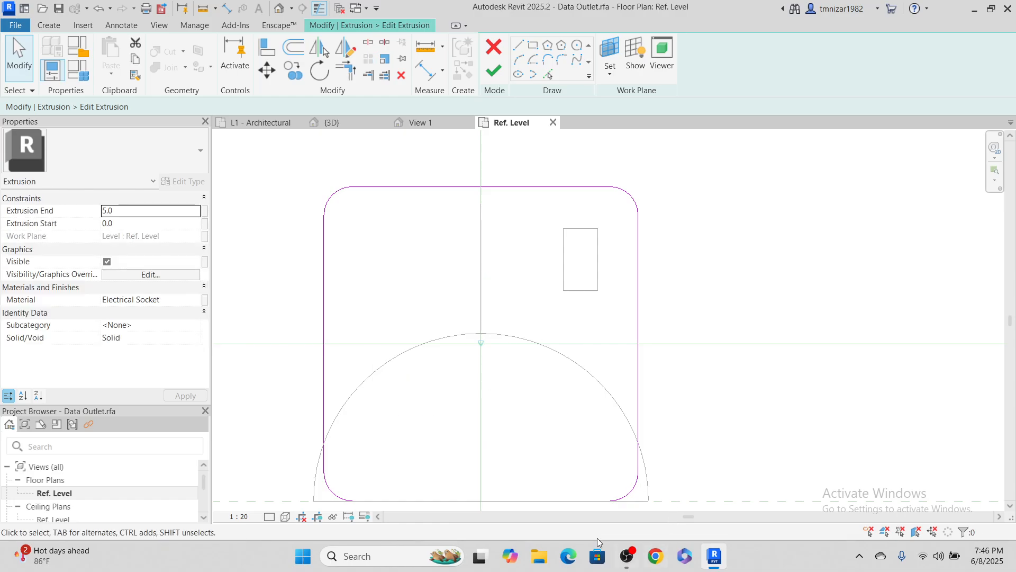
Sketch a closed data port outline around the plate's centre, about 25 mm by 10 mm, with a tab about 3.4 mm high on its upper edge.
{"action": "left_click", "coordinate": [516, 45]}
{"action": "scroll", "coordinate": [461, 310], "scroll_direction": "up", "scroll_amount": 2}
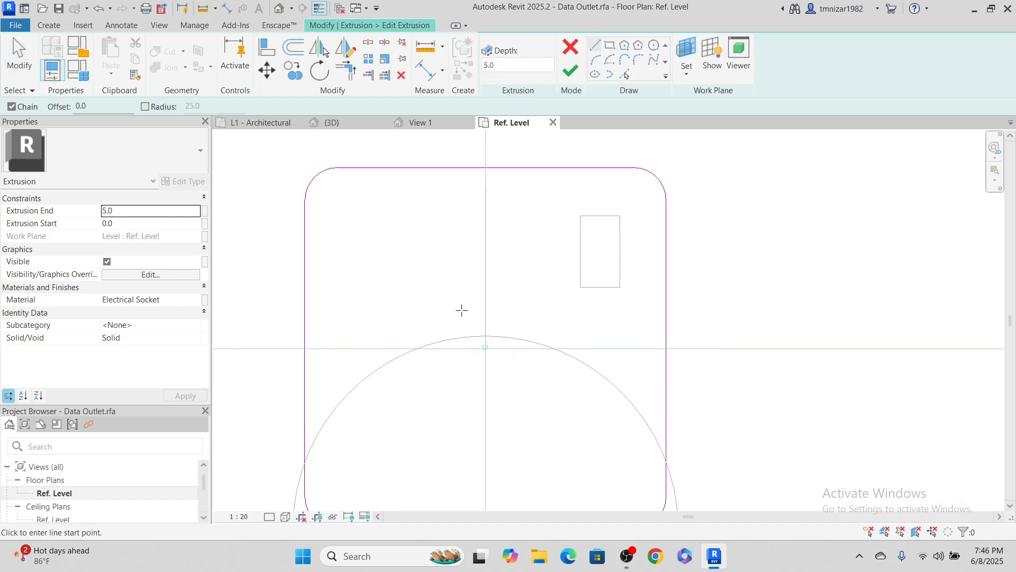
{"action": "left_click", "coordinate": [462, 310]}
{"action": "left_click", "coordinate": [462, 329]}
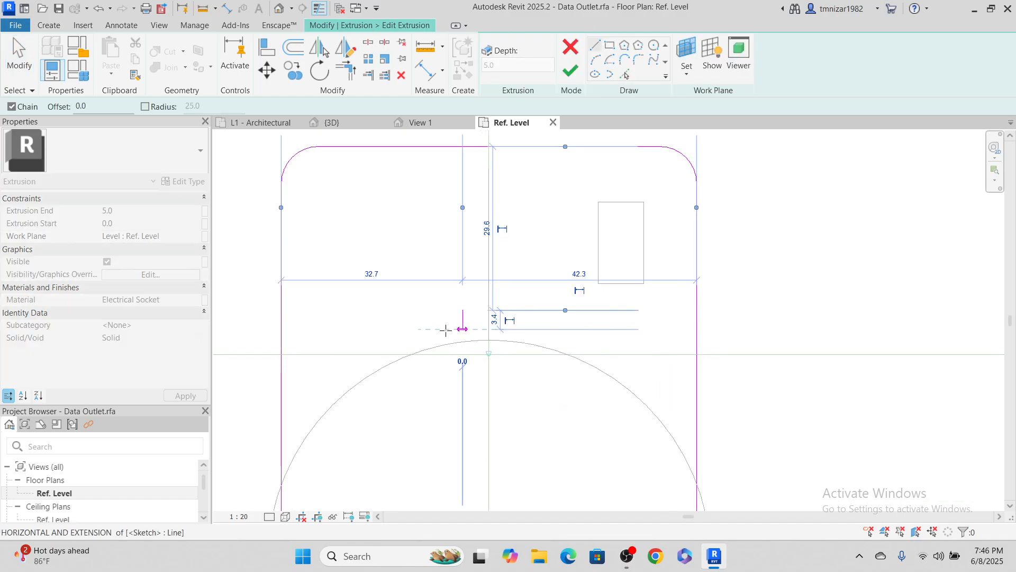
{"action": "left_click", "coordinate": [407, 330]}
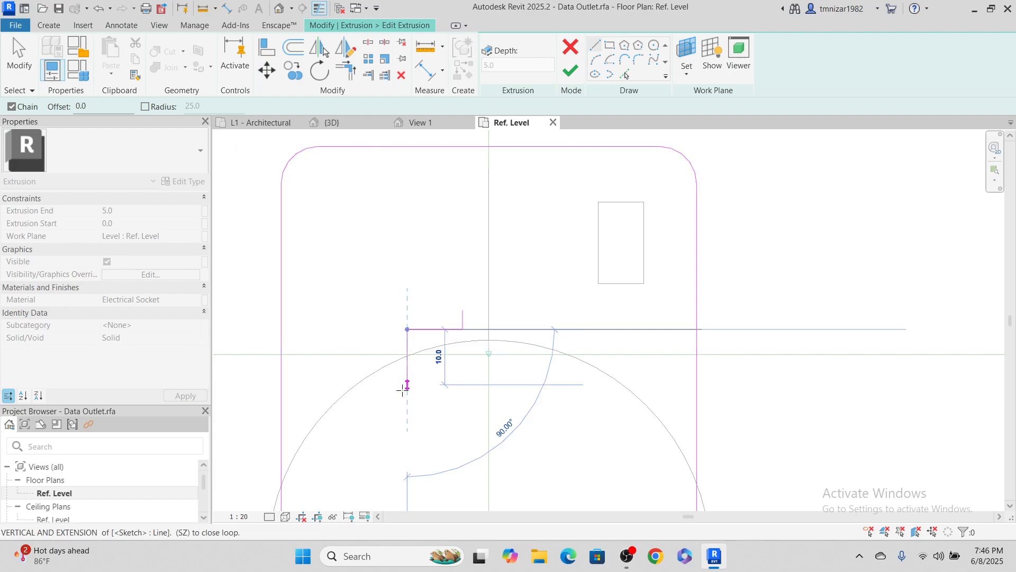
{"action": "left_click", "coordinate": [407, 385]}
{"action": "left_click", "coordinate": [546, 385]}
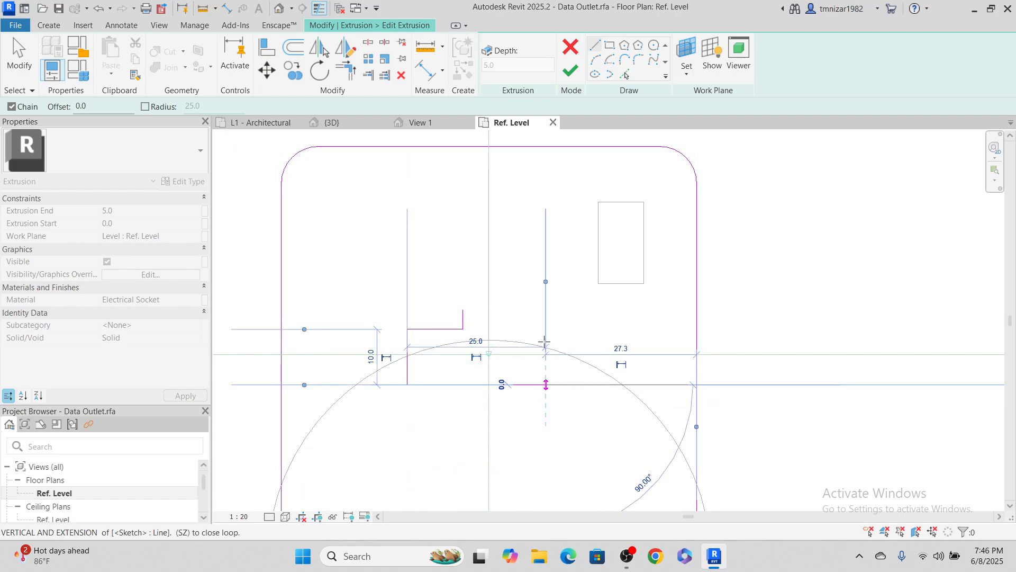
{"action": "left_click", "coordinate": [546, 329]}
{"action": "left_click", "coordinate": [511, 329]}
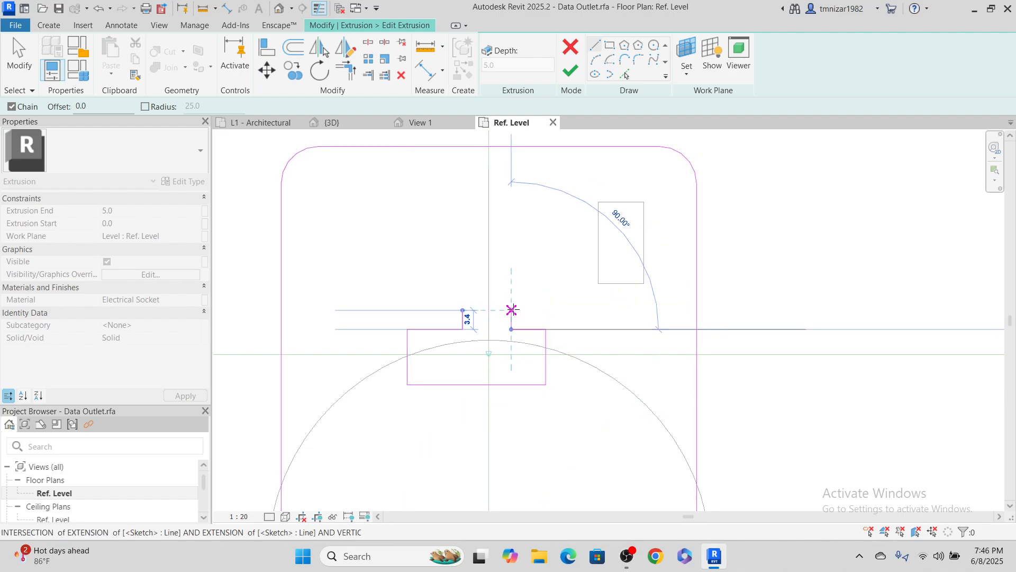
{"action": "left_click", "coordinate": [512, 310]}
{"action": "left_click", "coordinate": [463, 310]}
{"action": "scroll", "coordinate": [505, 385], "scroll_direction": "up", "scroll_amount": 5}
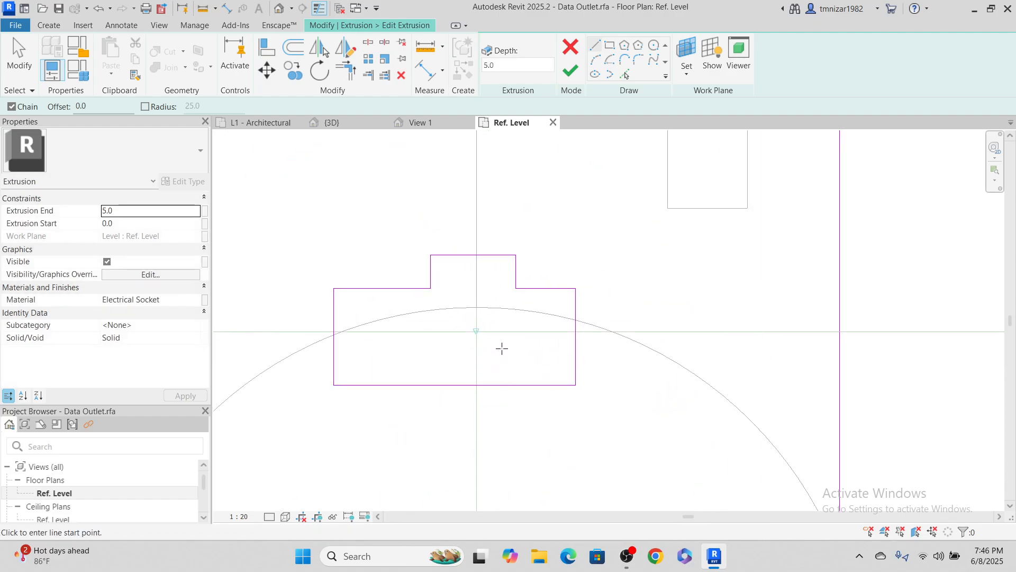
{"action": "middle_click_drag", "start_coordinate": [506, 343], "coordinate": [642, 332]}
{"action": "scroll", "coordinate": [602, 302], "scroll_direction": "down", "scroll_amount": 4}
{"action": "key", "text": "Escape"}
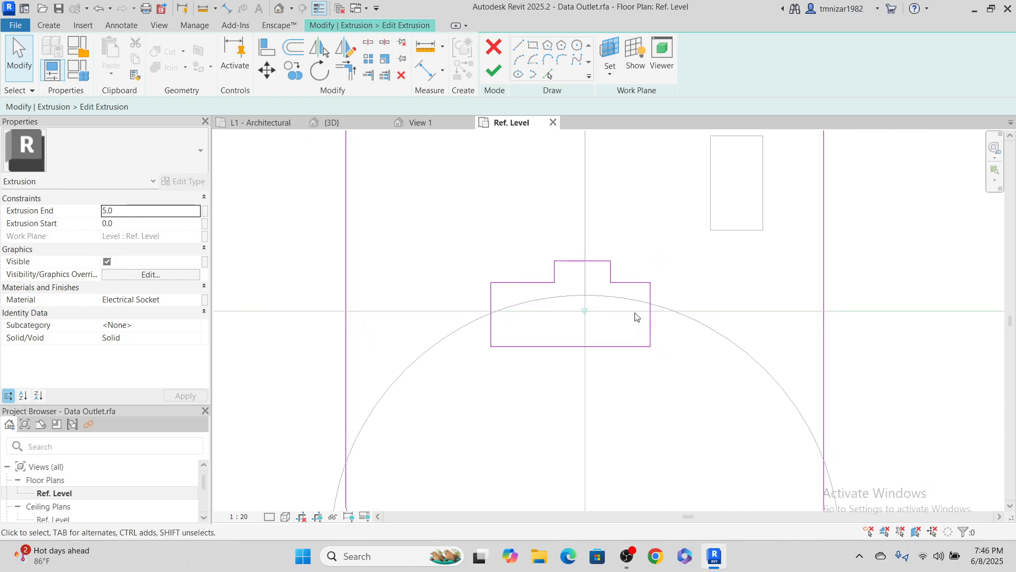
Dimension the port outline's two outer sides to the vertical centre reference plane and make the spacing equal.
{"action": "key", "text": "d"}
{"action": "key", "text": "i"}
{"action": "left_click", "coordinate": [492, 326]}
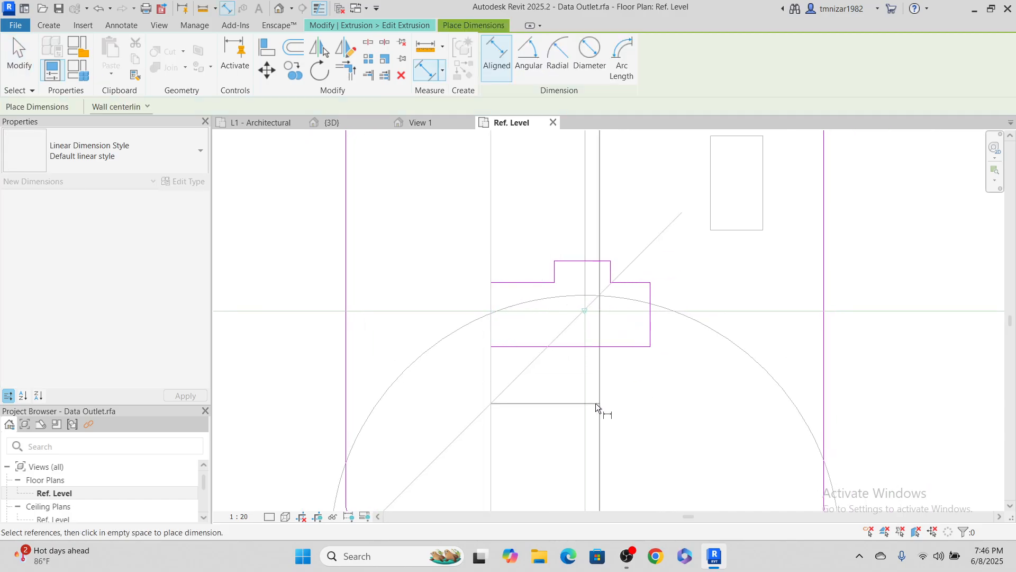
{"action": "left_click", "coordinate": [585, 407]}
{"action": "left_click", "coordinate": [651, 332]}
{"action": "middle_click_drag", "start_coordinate": [655, 393], "coordinate": [637, 287]}
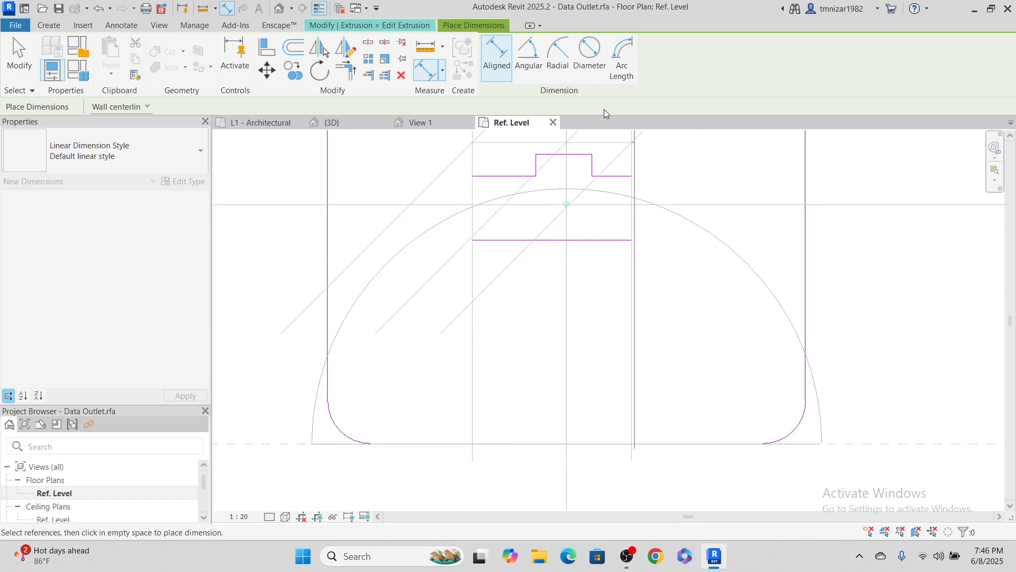
{"action": "scroll", "coordinate": [613, 415], "scroll_direction": "down", "scroll_amount": 5}
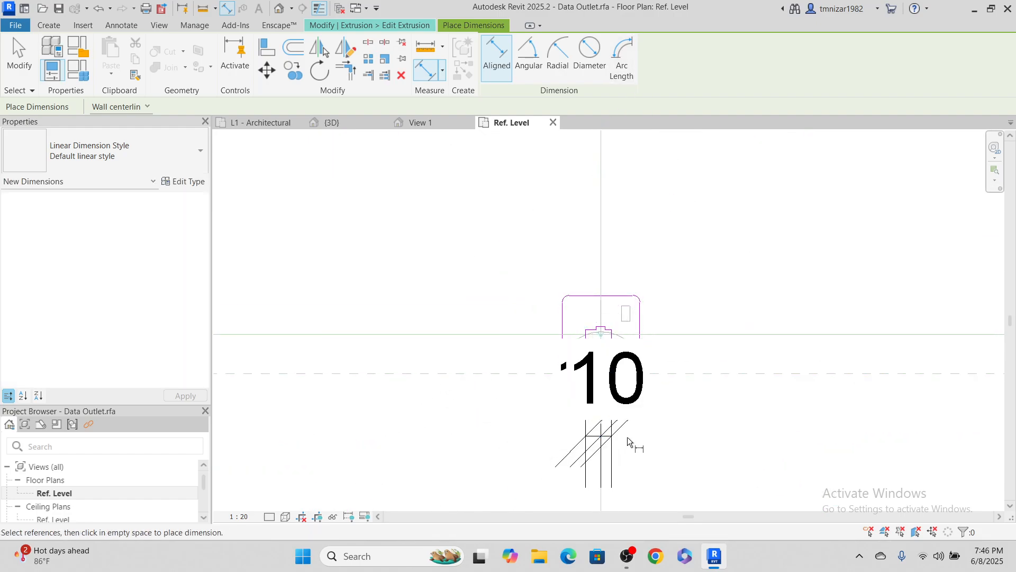
{"action": "left_click", "coordinate": [628, 441]}
{"action": "key", "text": "Escape"}
{"action": "left_click", "coordinate": [598, 171]}
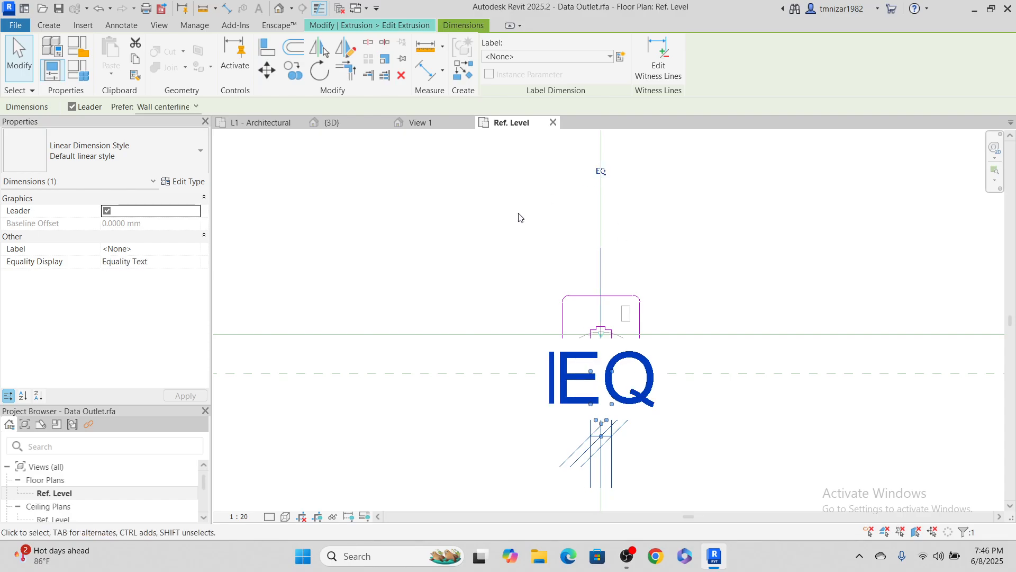
{"action": "key", "text": "Escape"}
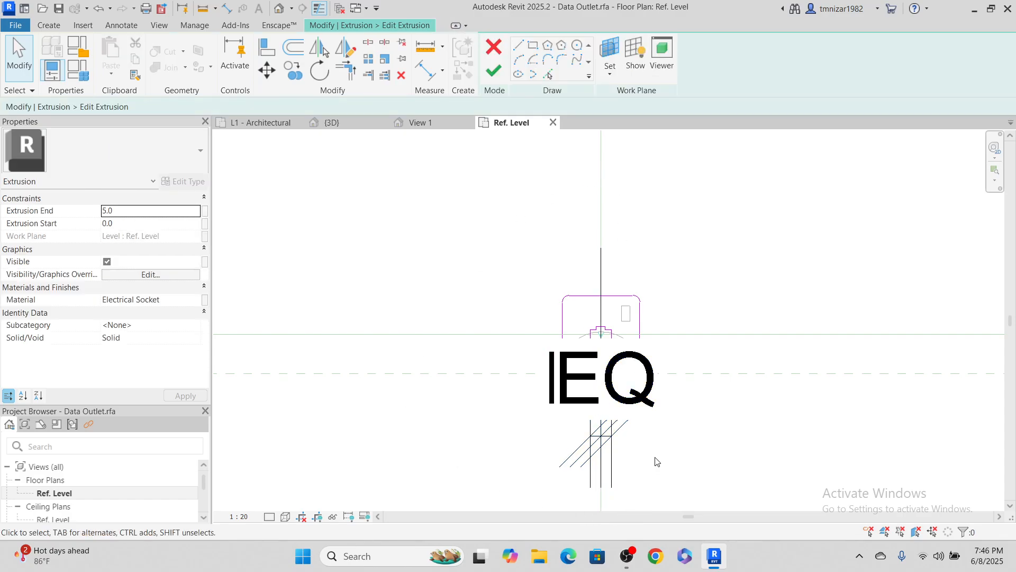
Set the plan view's scale to 1:1.
{"action": "left_click", "coordinate": [234, 517]}
{"action": "left_click", "coordinate": [266, 436]}
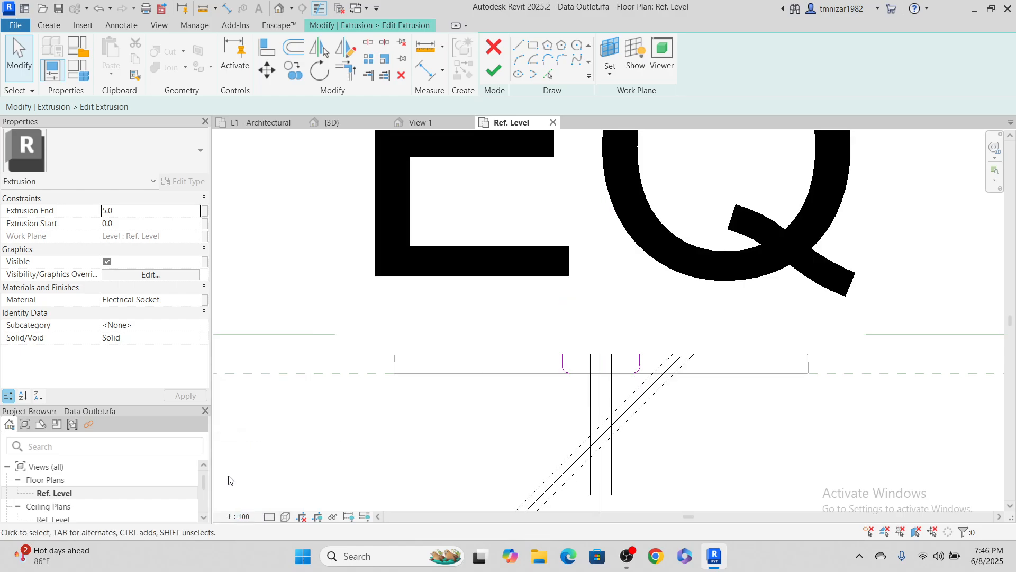
{"action": "left_click", "coordinate": [244, 516]}
{"action": "left_click", "coordinate": [257, 341]}
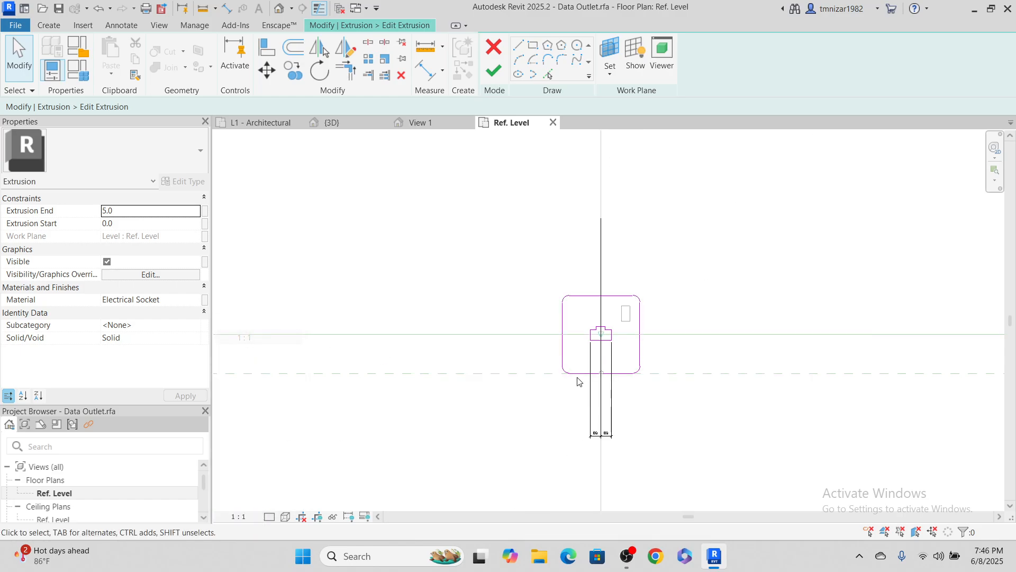
Dimension the tab's two sides to the vertical centre reference plane with equal spacing, and finish the extrusion sketch.
{"action": "scroll", "coordinate": [588, 460], "scroll_direction": "up", "scroll_amount": 3}
{"action": "middle_click_drag", "start_coordinate": [565, 460], "coordinate": [574, 461]}
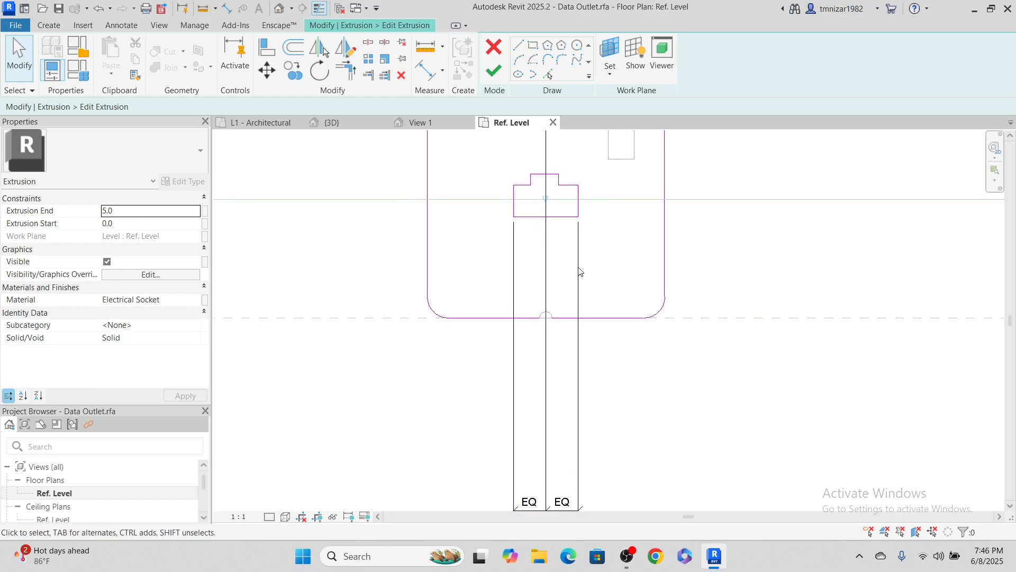
{"action": "middle_click_drag", "start_coordinate": [572, 212], "coordinate": [593, 320]}
{"action": "scroll", "coordinate": [586, 321], "scroll_direction": "up", "scroll_amount": 3}
{"action": "middle_click_drag", "start_coordinate": [555, 256], "coordinate": [555, 343]}
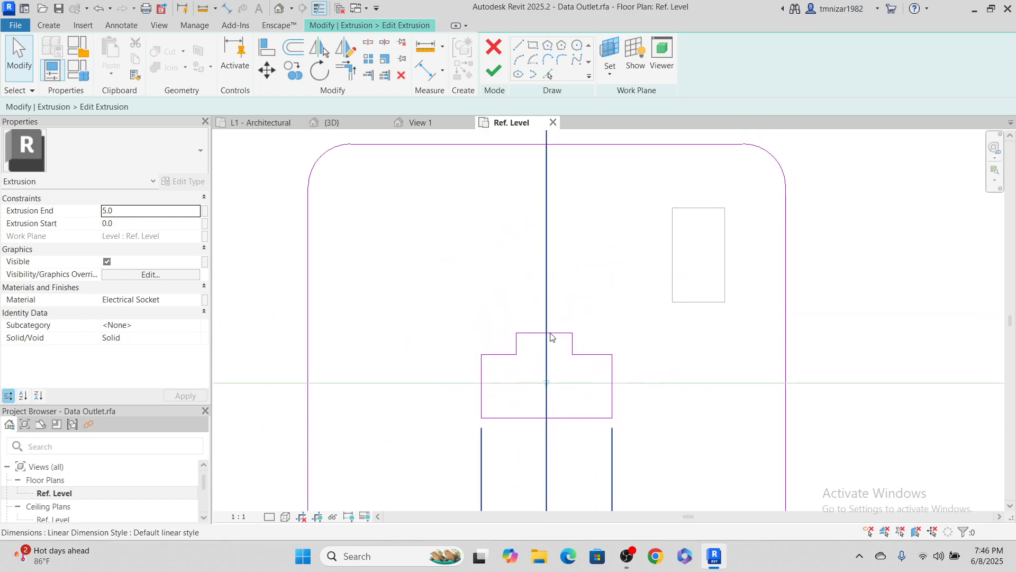
{"action": "key", "text": "d"}
{"action": "key", "text": "i"}
{"action": "left_click", "coordinate": [517, 345]}
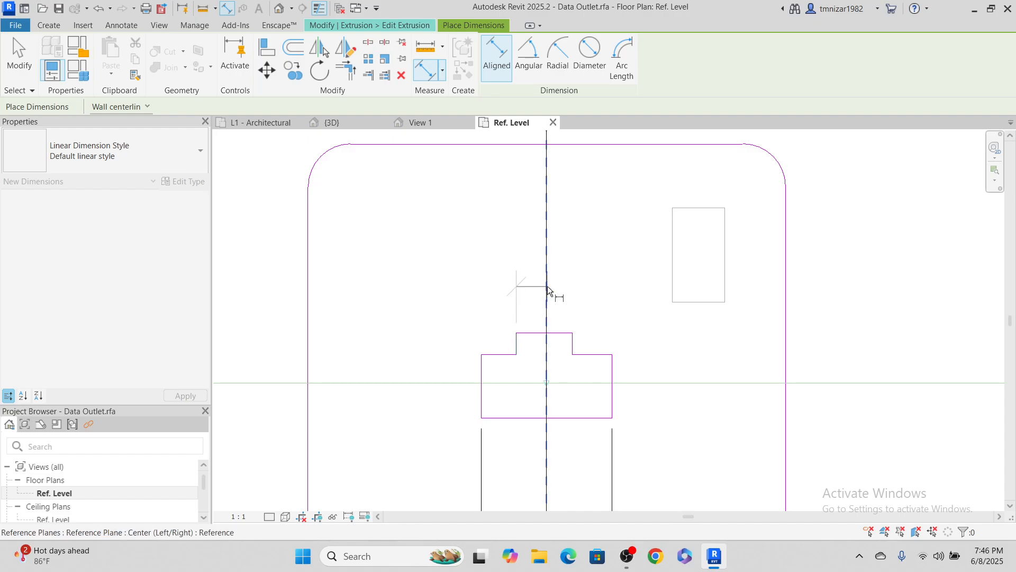
{"action": "left_click", "coordinate": [580, 342]}
{"action": "left_click", "coordinate": [585, 286]}
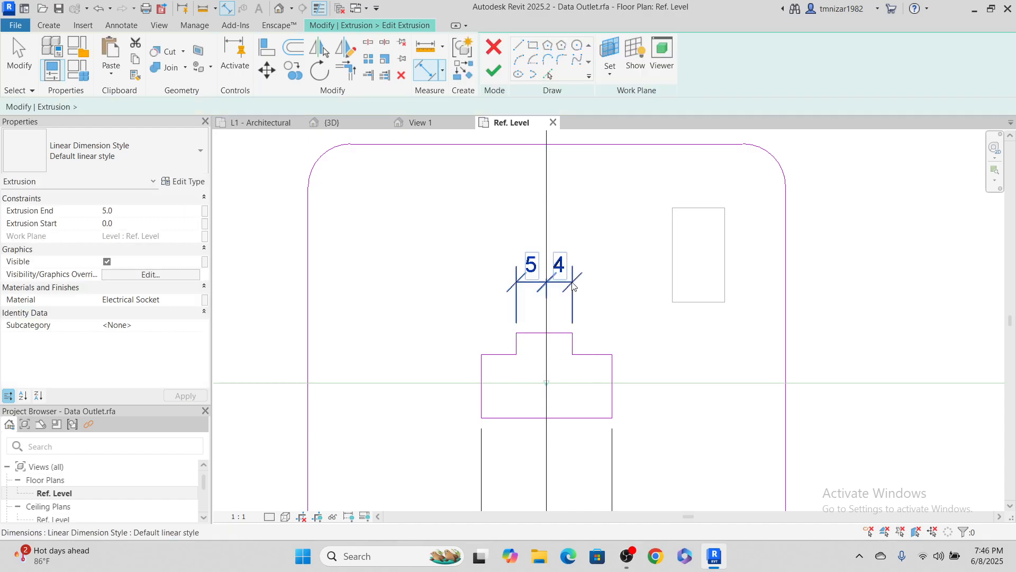
{"action": "key", "text": "Escape"}
{"action": "left_click", "coordinate": [544, 201]}
{"action": "key", "text": "Escape"}
{"action": "scroll", "coordinate": [633, 302], "scroll_direction": "down", "scroll_amount": 3}
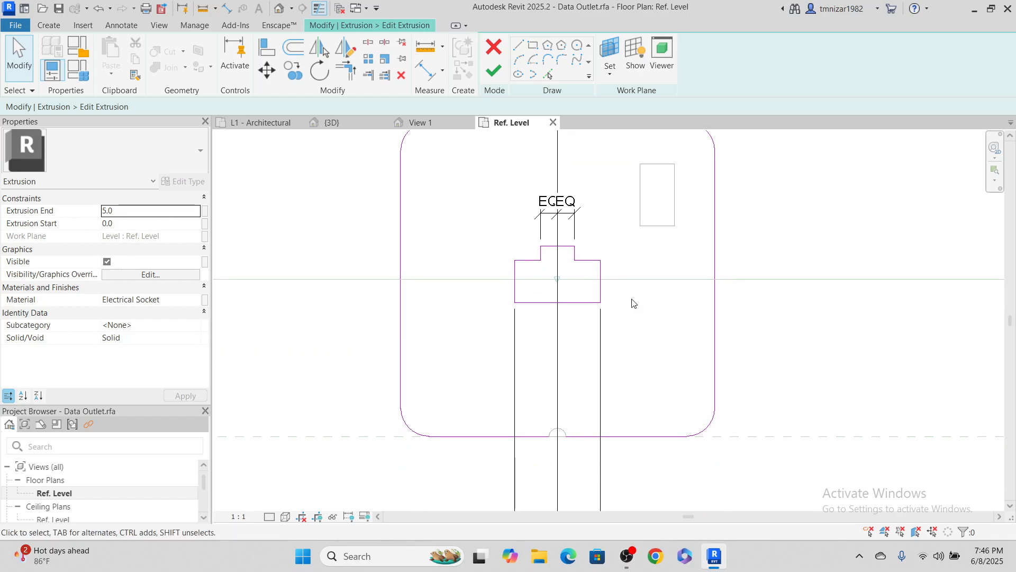
{"action": "left_click", "coordinate": [494, 71]}
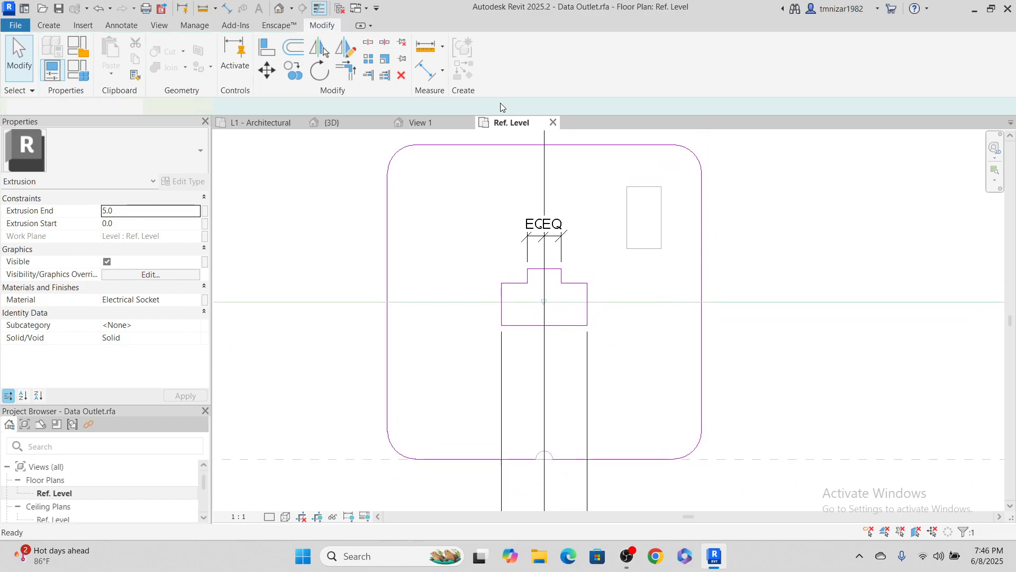
Delete the small rectangular switch from the plate and load the family into the project, saving Data Outlet.rfa and closing it.
{"action": "key", "text": "Delete"}
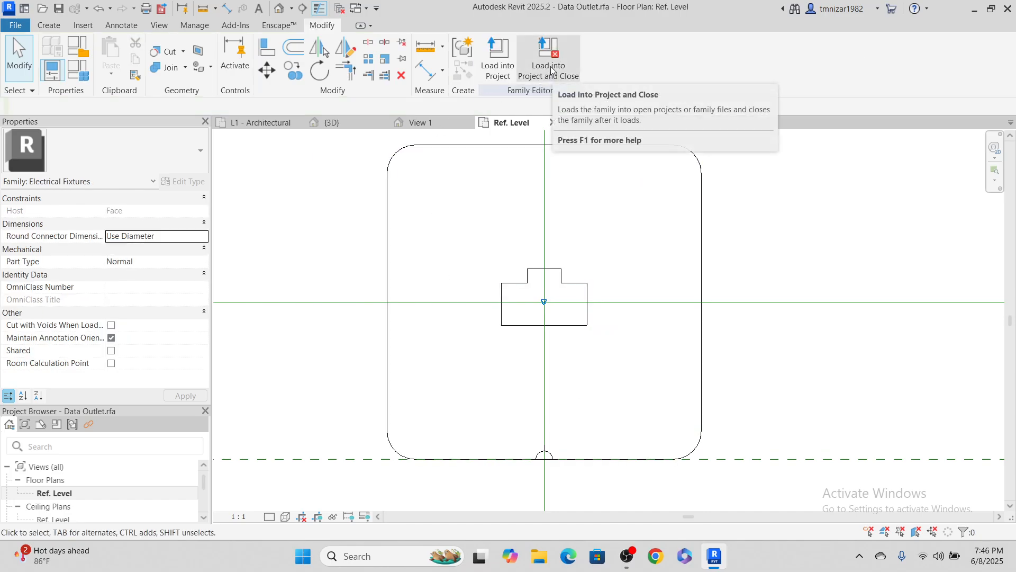
{"action": "left_click", "coordinate": [549, 58]}
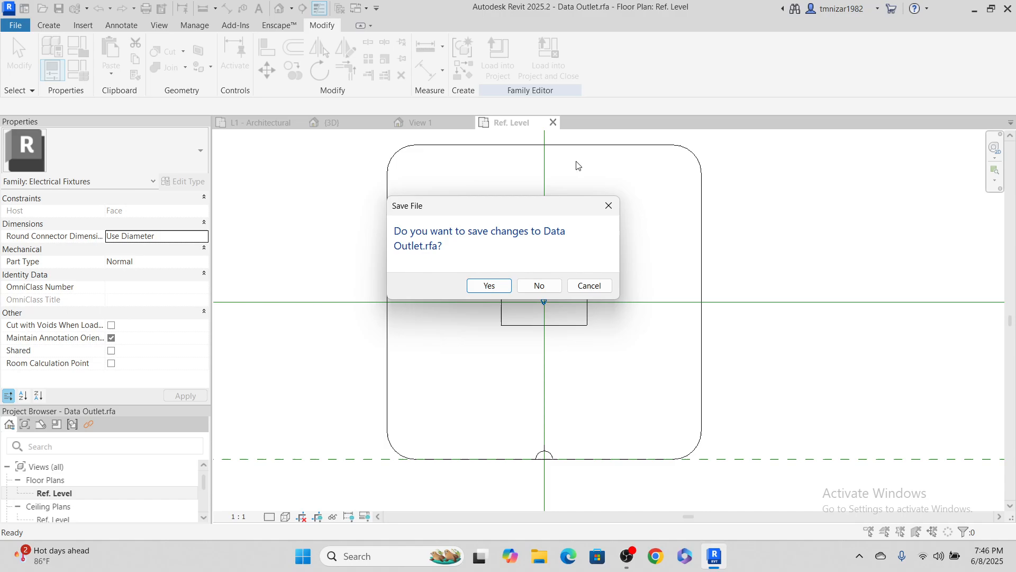
{"action": "left_click", "coordinate": [488, 287]}
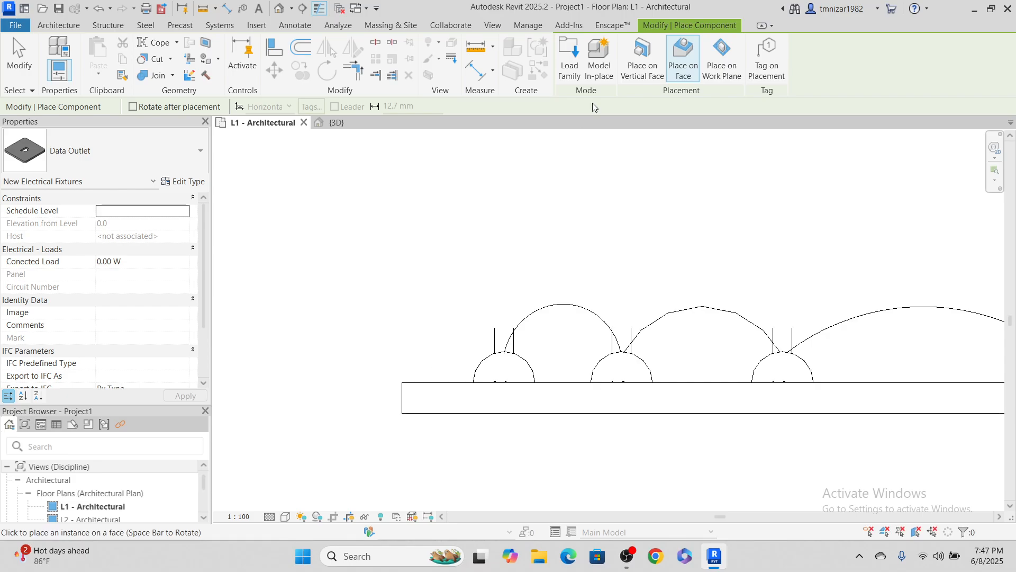
Place a Data Outlet on the wall's vertical face in the L1 plan, before the last twin socket near the wall's end.
{"action": "left_click", "coordinate": [645, 57]}
{"action": "middle_click_drag", "start_coordinate": [778, 325], "coordinate": [311, 257]}
{"action": "scroll", "coordinate": [308, 255], "scroll_direction": "down", "scroll_amount": 2}
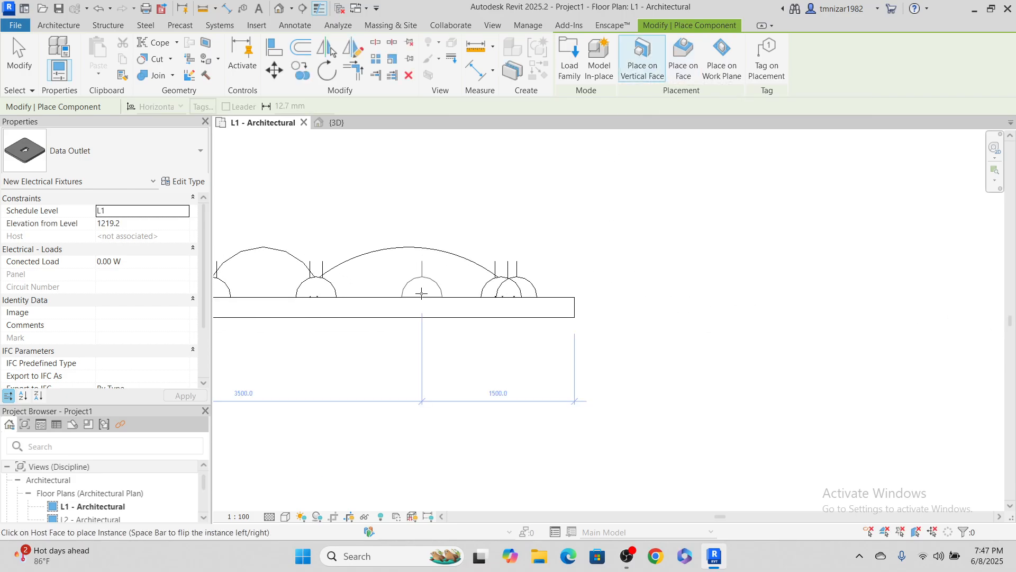
{"action": "left_click", "coordinate": [452, 294]}
{"action": "scroll", "coordinate": [373, 316], "scroll_direction": "up", "scroll_amount": 2}
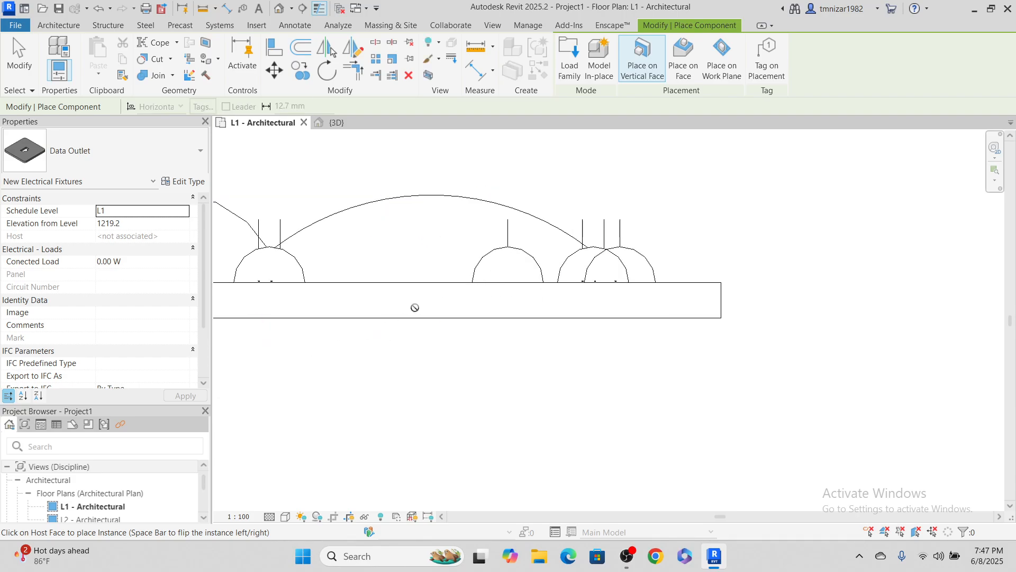
{"action": "key", "text": "Escape"}
{"action": "key", "text": "Escape"}
Open the Single Socket family for editing and turn off Plan/RCP visibility for its switch extrusion.
{"action": "scroll", "coordinate": [617, 286], "scroll_direction": "up", "scroll_amount": 2}
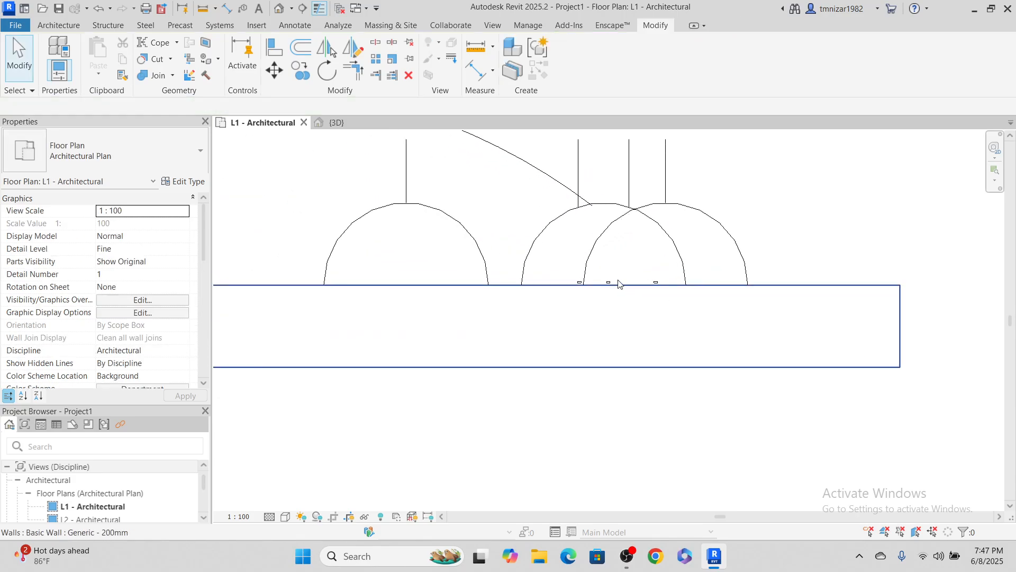
{"action": "scroll", "coordinate": [618, 286], "scroll_direction": "up", "scroll_amount": 6}
{"action": "scroll", "coordinate": [651, 278], "scroll_direction": "down", "scroll_amount": 4}
{"action": "middle_click_drag", "start_coordinate": [666, 275], "coordinate": [599, 301]}
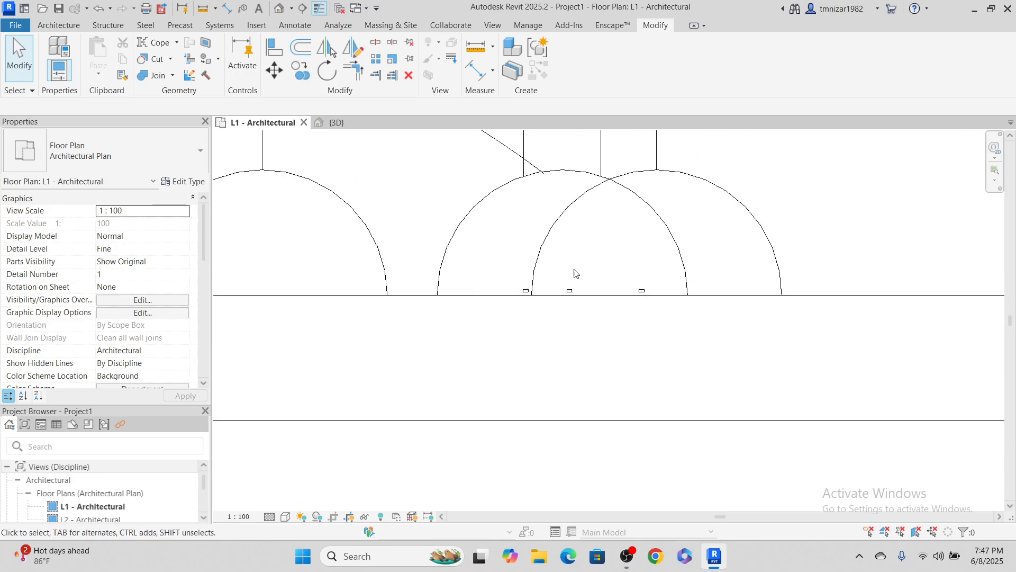
{"action": "scroll", "coordinate": [669, 306], "scroll_direction": "up", "scroll_amount": 7}
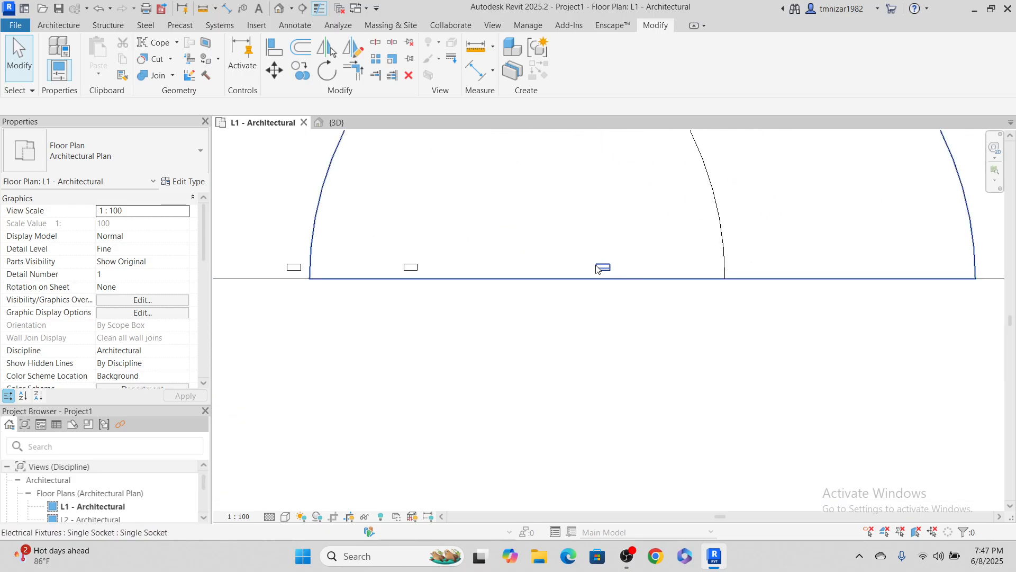
{"action": "middle_click_drag", "start_coordinate": [765, 283], "coordinate": [725, 348]}
{"action": "scroll", "coordinate": [726, 348], "scroll_direction": "down", "scroll_amount": 3}
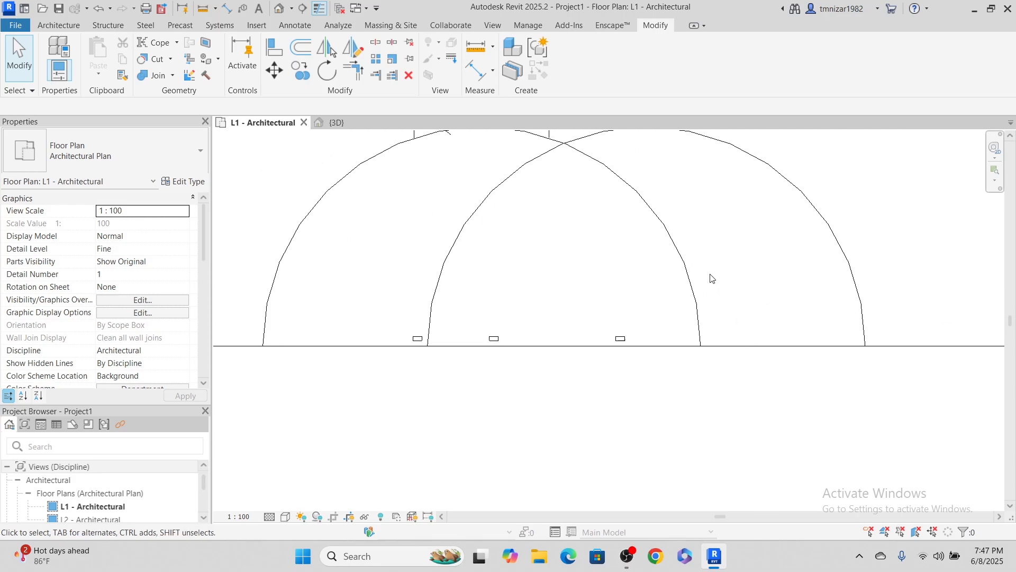
{"action": "left_click", "coordinate": [489, 198]}
{"action": "left_click", "coordinate": [570, 61]}
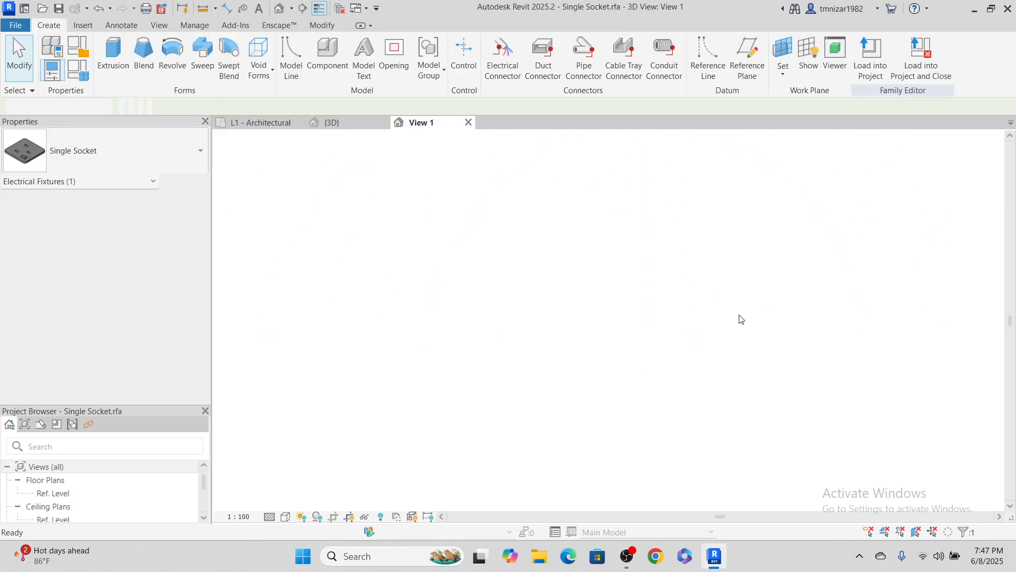
{"action": "scroll", "coordinate": [611, 317], "scroll_direction": "up", "scroll_amount": 5}
{"action": "scroll", "coordinate": [611, 271], "scroll_direction": "down", "scroll_amount": 5}
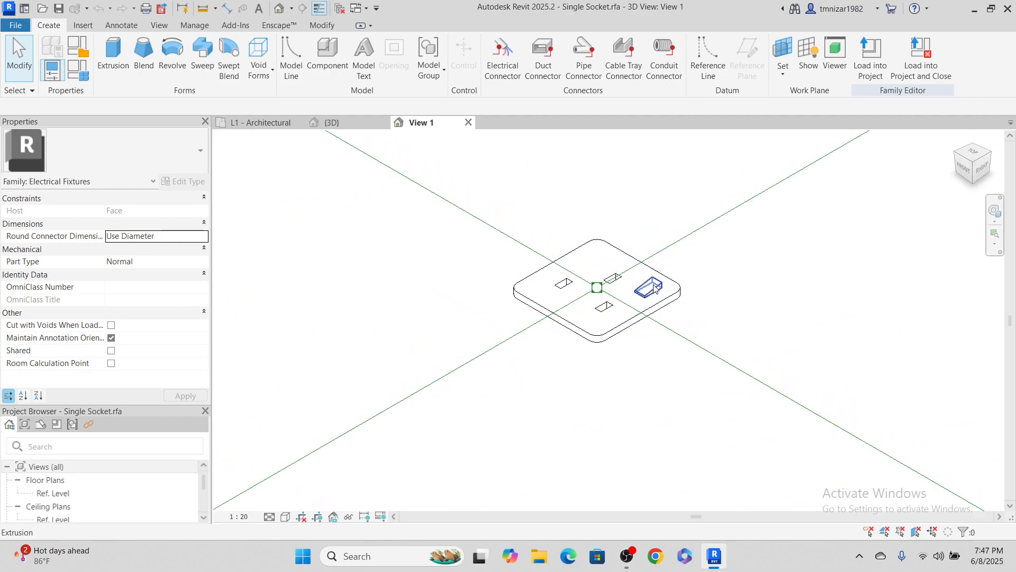
{"action": "left_click", "coordinate": [650, 286]}
{"action": "left_click", "coordinate": [611, 59]}
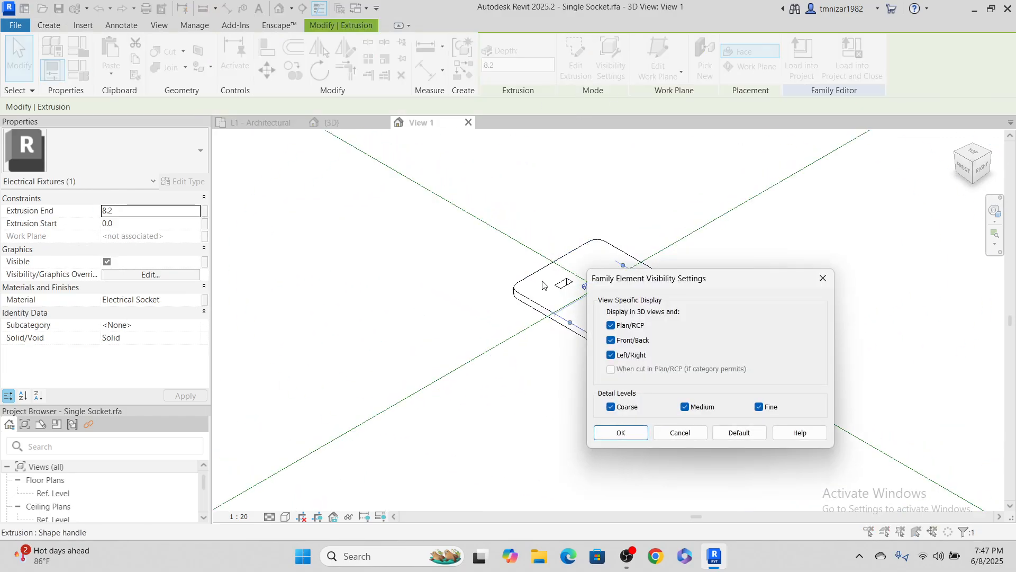
{"action": "left_click", "coordinate": [618, 431]}
Load the Single Socket family into the project and close it, saving Single Socket.rfa and overwriting the existing version and its parameter values.
{"action": "left_click", "coordinate": [852, 61]}
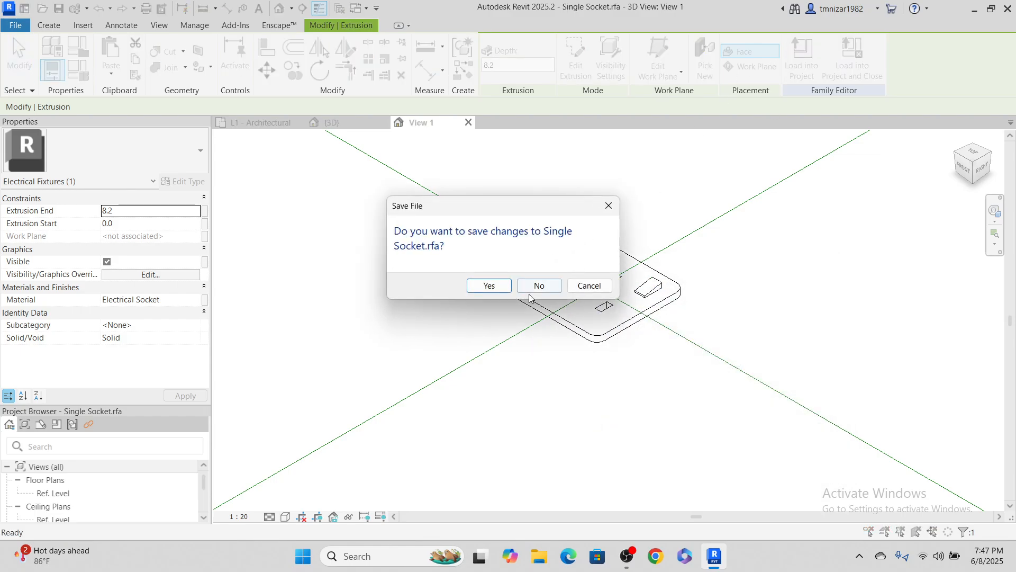
{"action": "left_click", "coordinate": [490, 287]}
{"action": "left_click", "coordinate": [490, 286]}
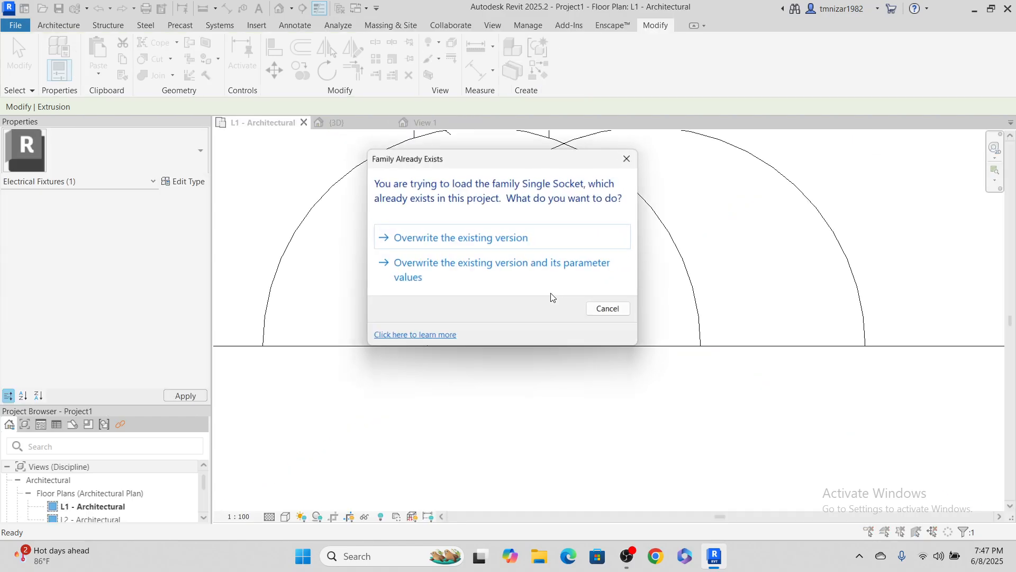
{"action": "left_click", "coordinate": [538, 271]}
Open the twin Socket family for editing and turn off Plan/RCP visibility for both of its switch extrusions.
{"action": "scroll", "coordinate": [471, 330], "scroll_direction": "down", "scroll_amount": 3}
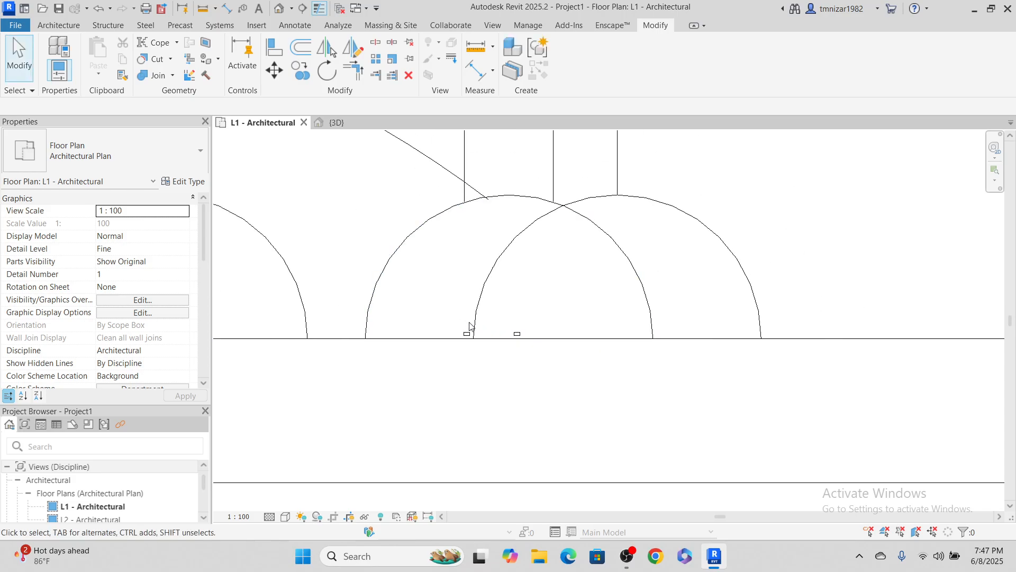
{"action": "left_click", "coordinate": [513, 334]}
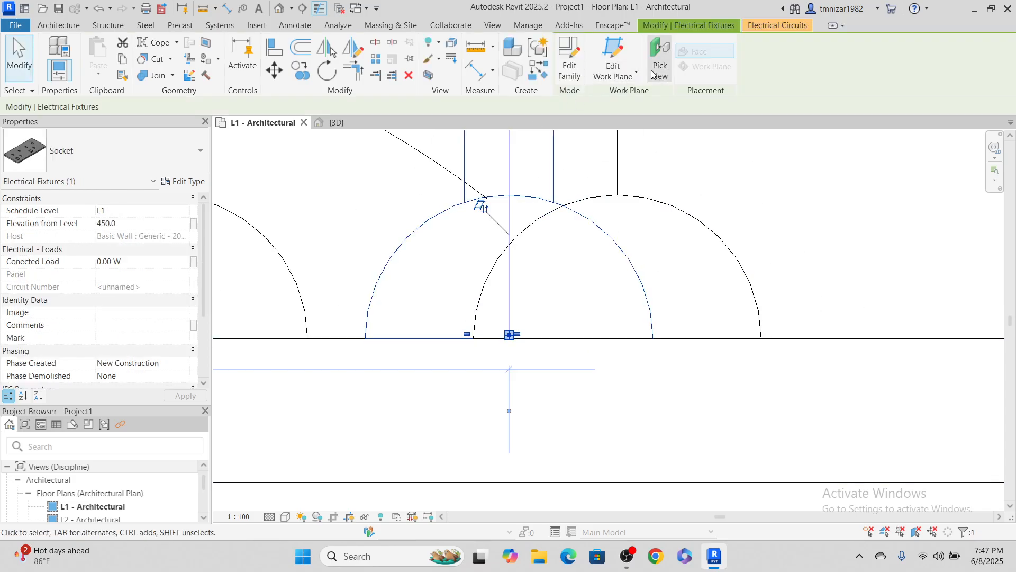
{"action": "left_click", "coordinate": [570, 58]}
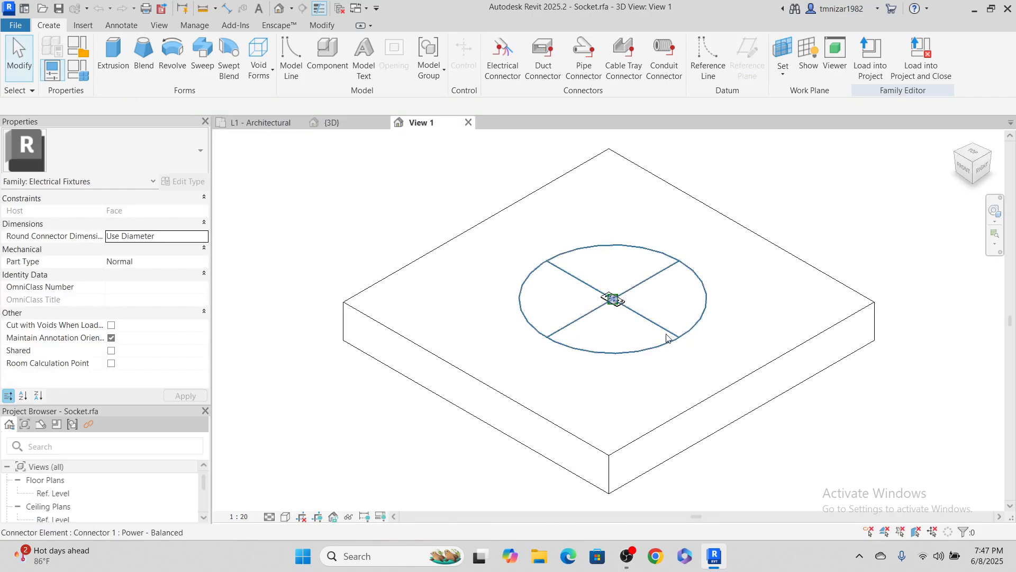
{"action": "scroll", "coordinate": [667, 338], "scroll_direction": "down", "scroll_amount": 5}
{"action": "left_click", "coordinate": [646, 281]}
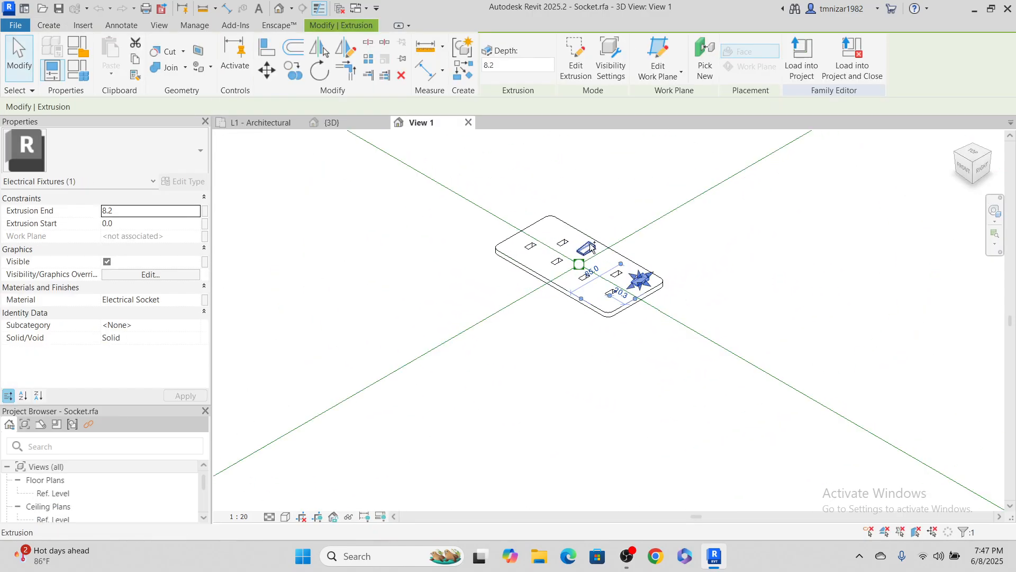
{"action": "left_click", "coordinate": [587, 248], "text": "ctrl"}
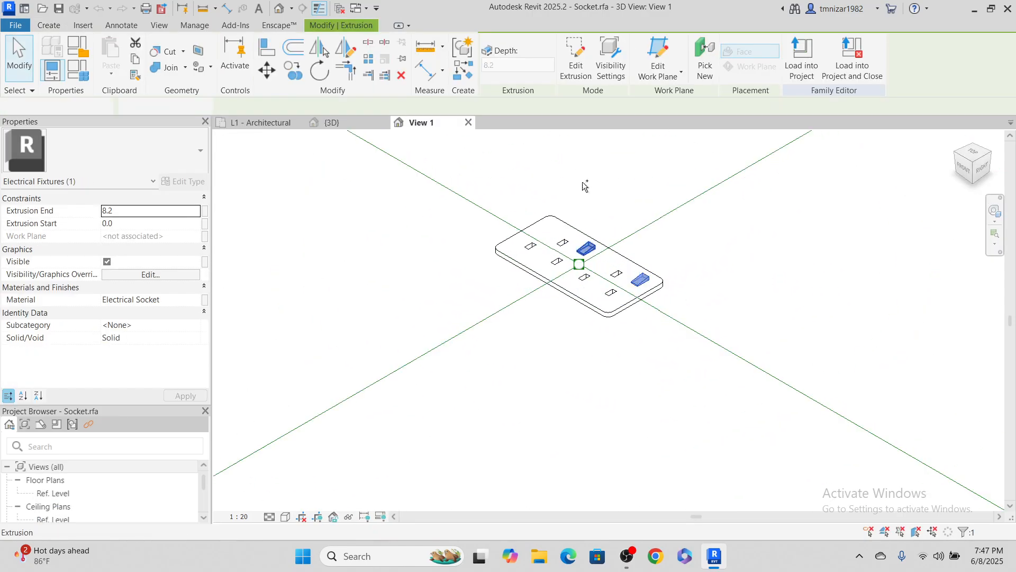
{"action": "left_click", "coordinate": [612, 59]}
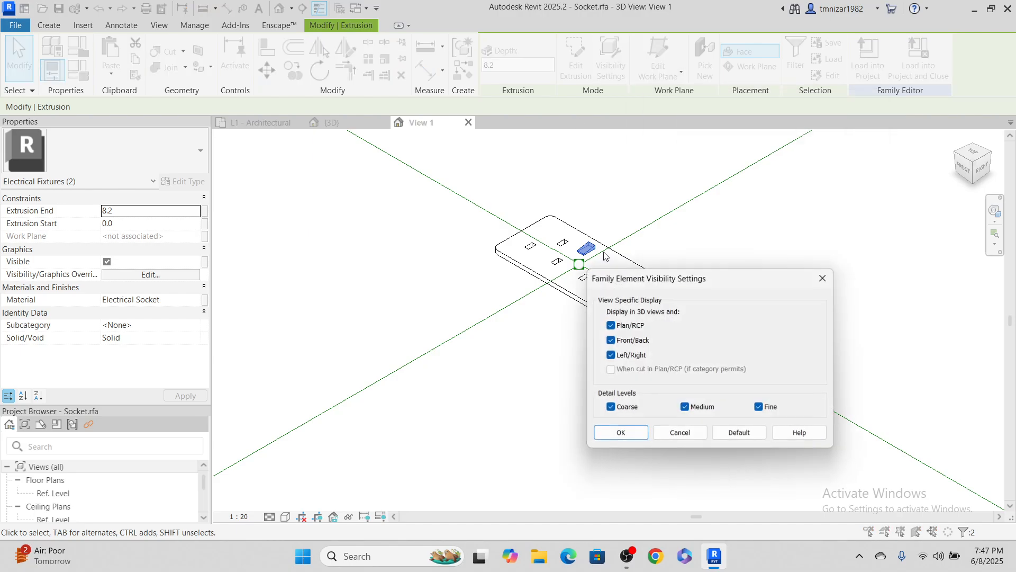
{"action": "left_click", "coordinate": [621, 432]}
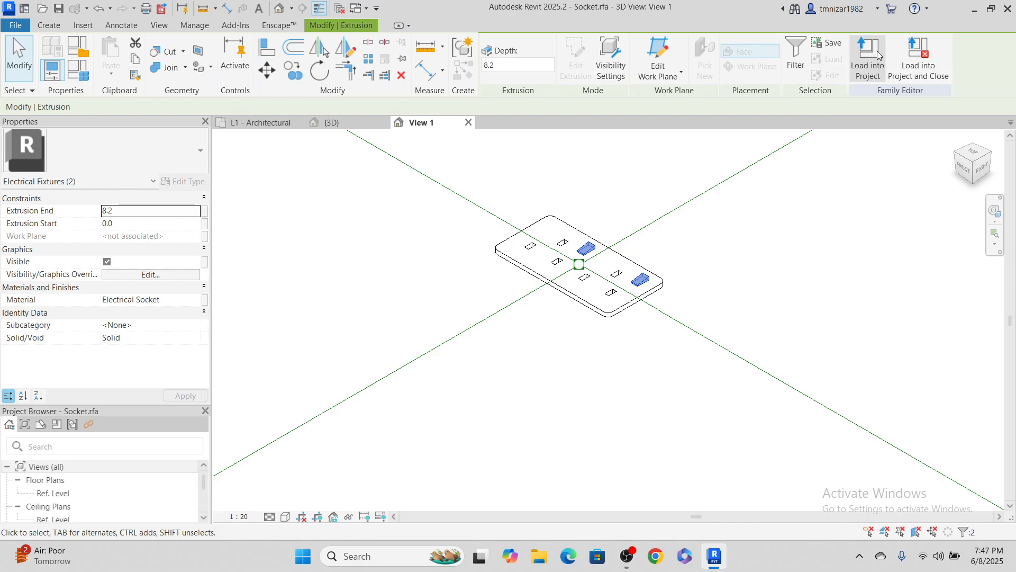
Load the modified twin Socket family into the project, overwriting the existing version.
{"action": "left_click", "coordinate": [877, 51]}
{"action": "left_click", "coordinate": [474, 281]}
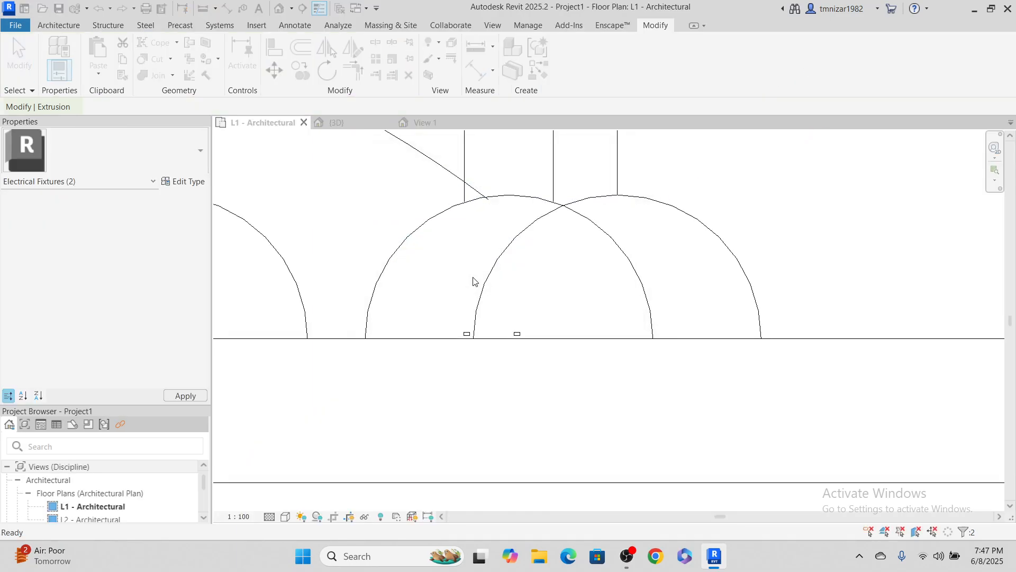
{"action": "scroll", "coordinate": [582, 291], "scroll_direction": "down", "scroll_amount": 4}
{"action": "middle_click_drag", "start_coordinate": [558, 287], "coordinate": [628, 304]}
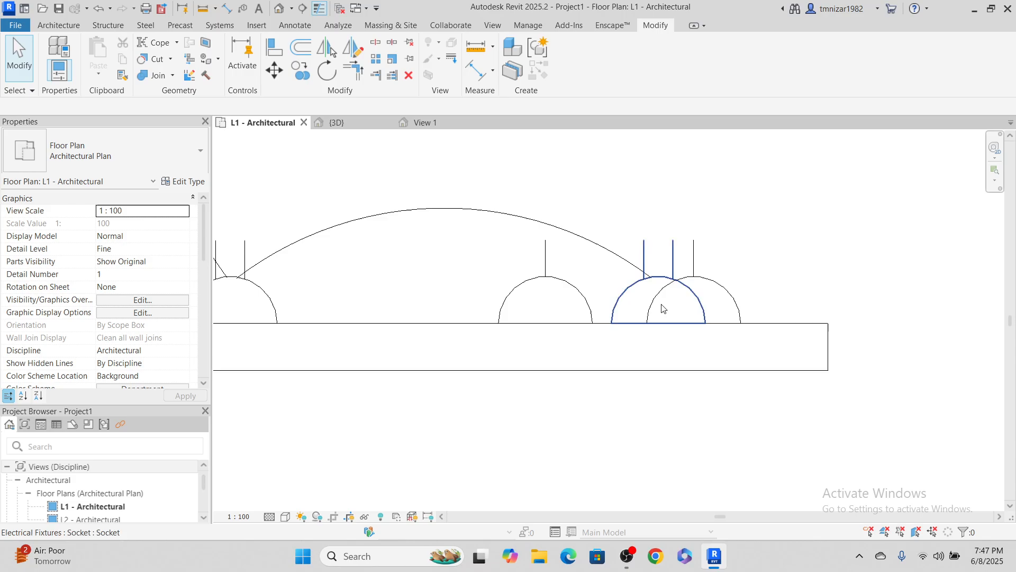
Try the L1 floor plan at view scales 1:20 and 1:50.
{"action": "left_click", "coordinate": [239, 516]}
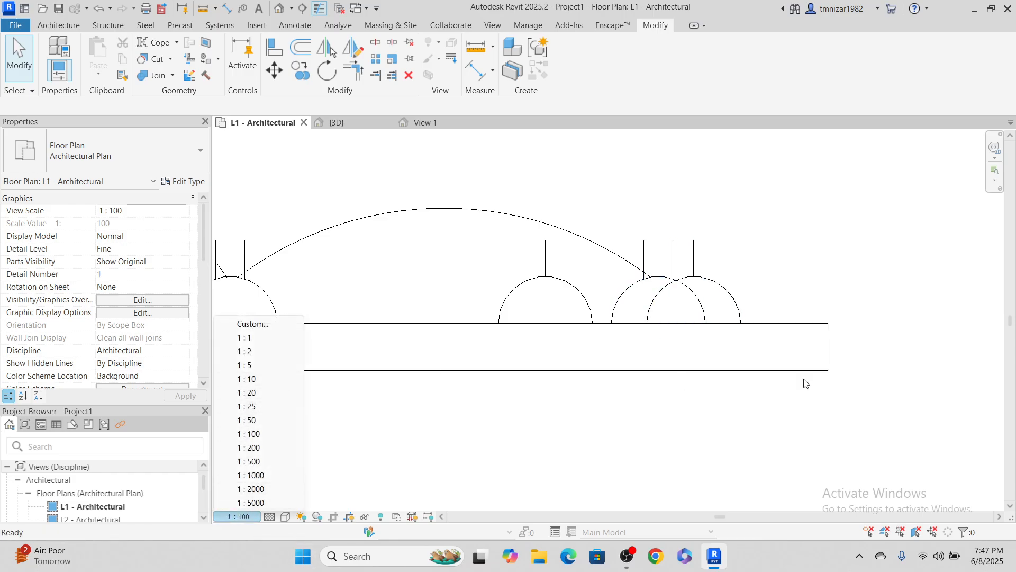
{"action": "left_click", "coordinate": [247, 392]}
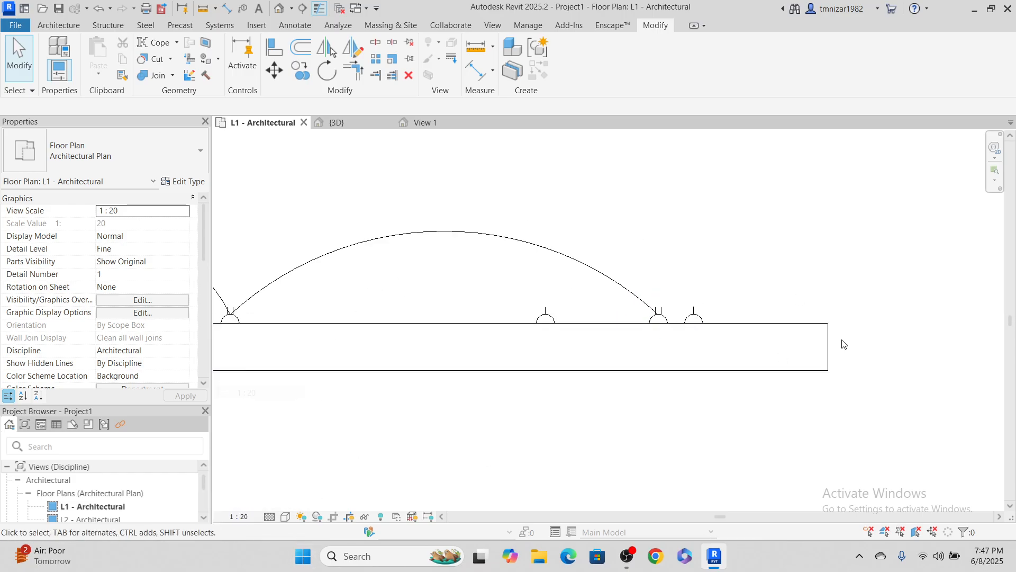
{"action": "left_click", "coordinate": [239, 517]}
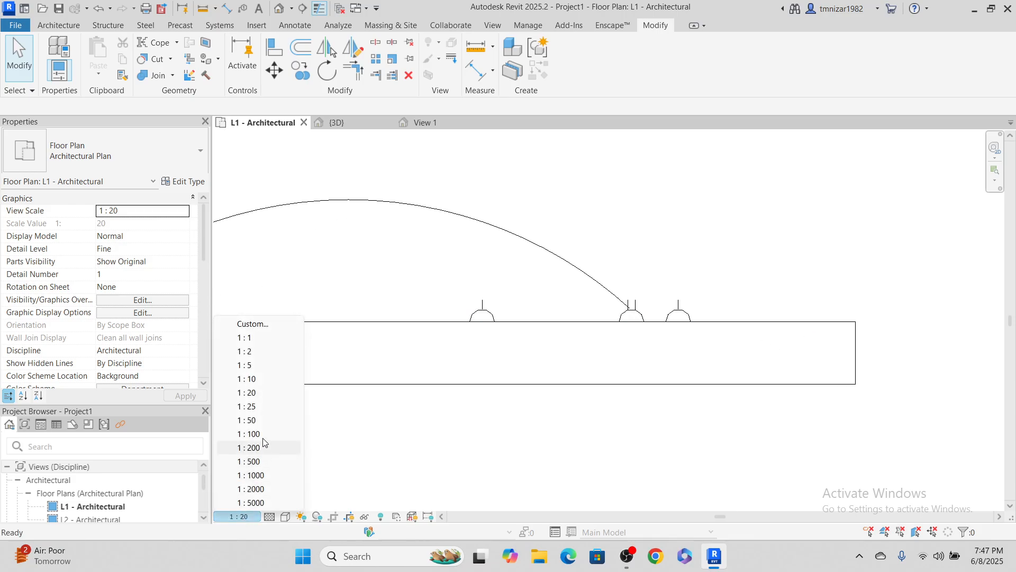
{"action": "left_click", "coordinate": [248, 420]}
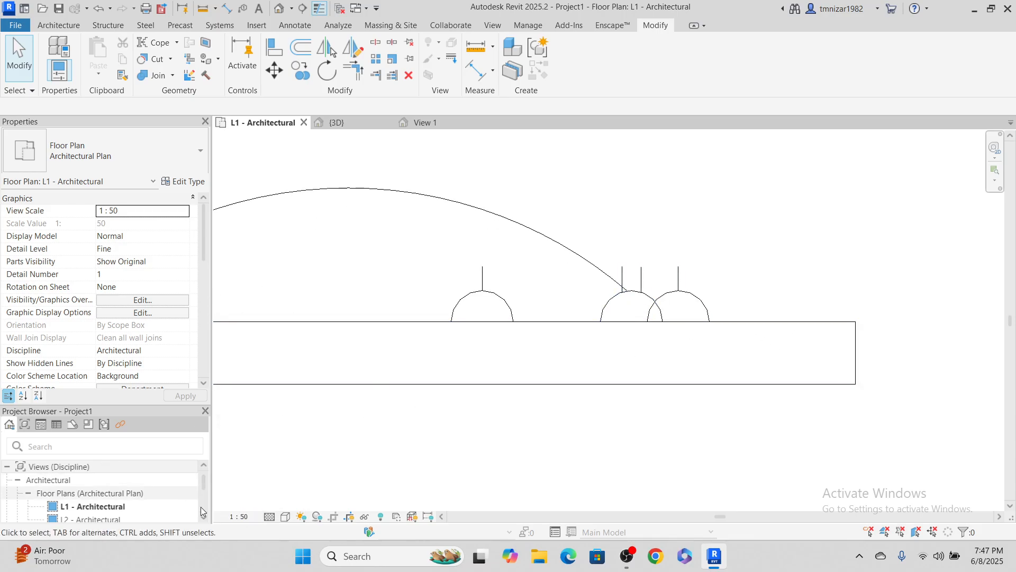
Set the L1 floor plan's view scale to 1:25 and check the socket symbols along the wall.
{"action": "left_click", "coordinate": [238, 516]}
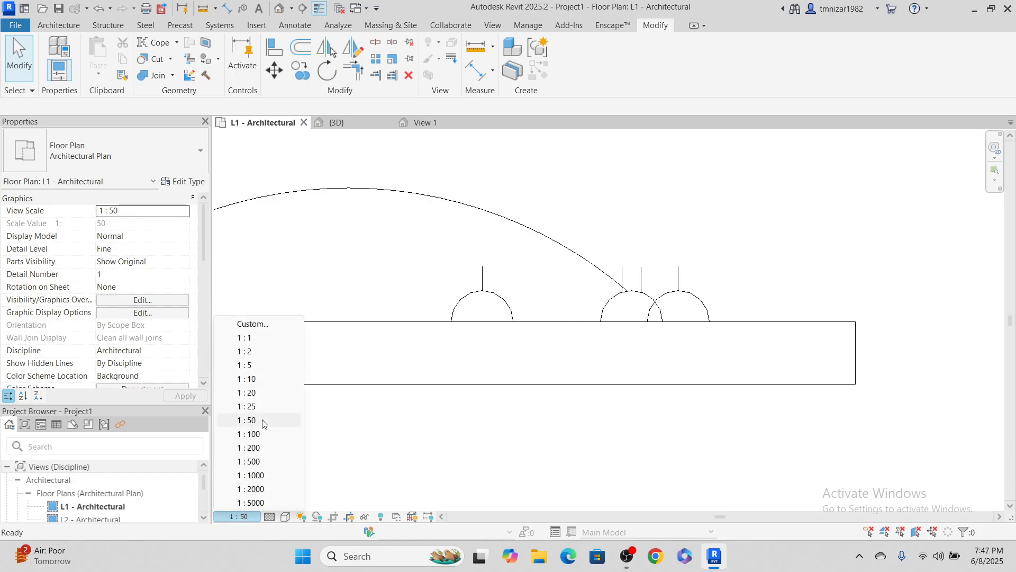
{"action": "left_click", "coordinate": [259, 406]}
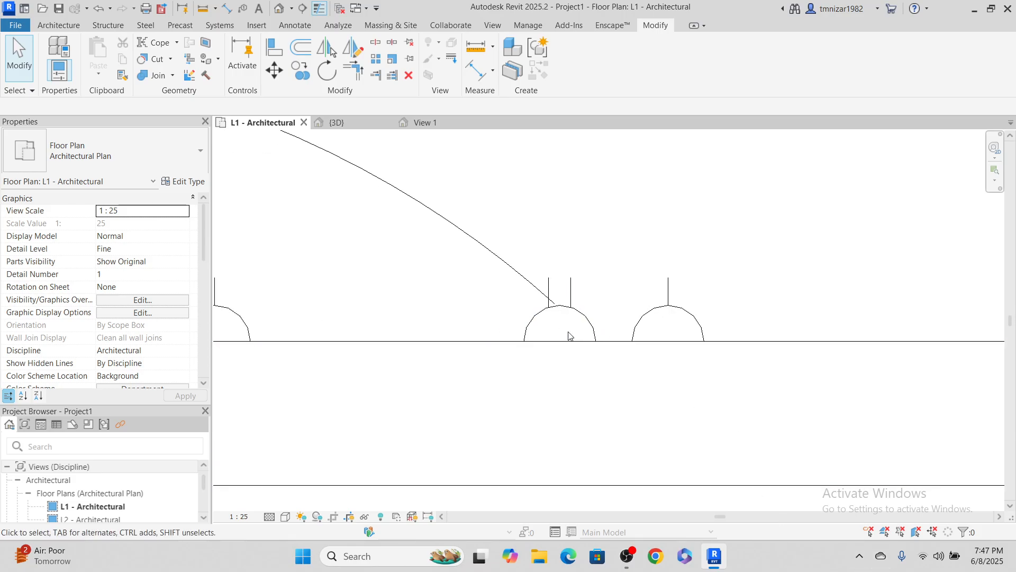
{"action": "scroll", "coordinate": [524, 331], "scroll_direction": "down", "scroll_amount": 3}
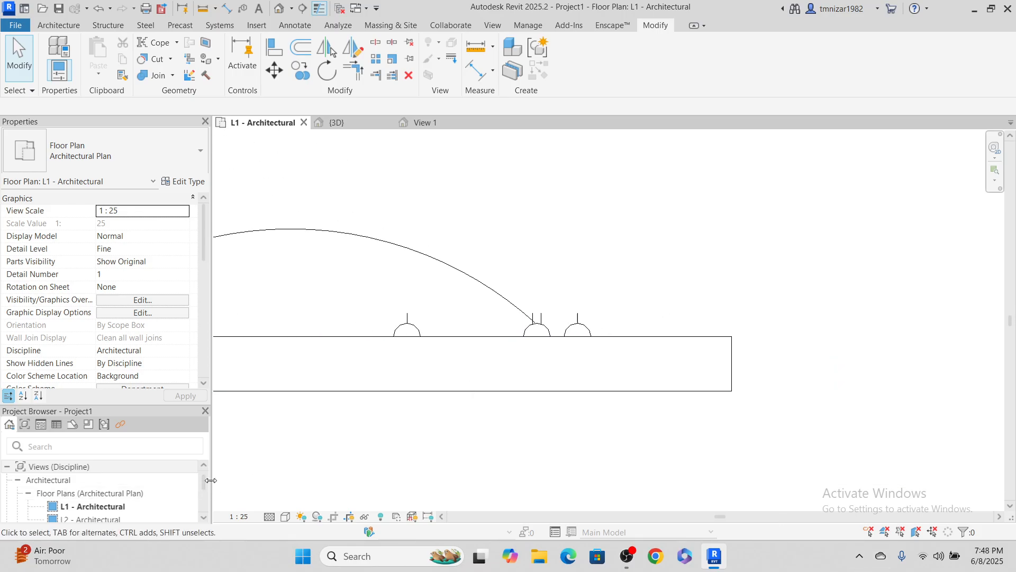
{"action": "scroll", "coordinate": [535, 327], "scroll_direction": "up", "scroll_amount": 3}
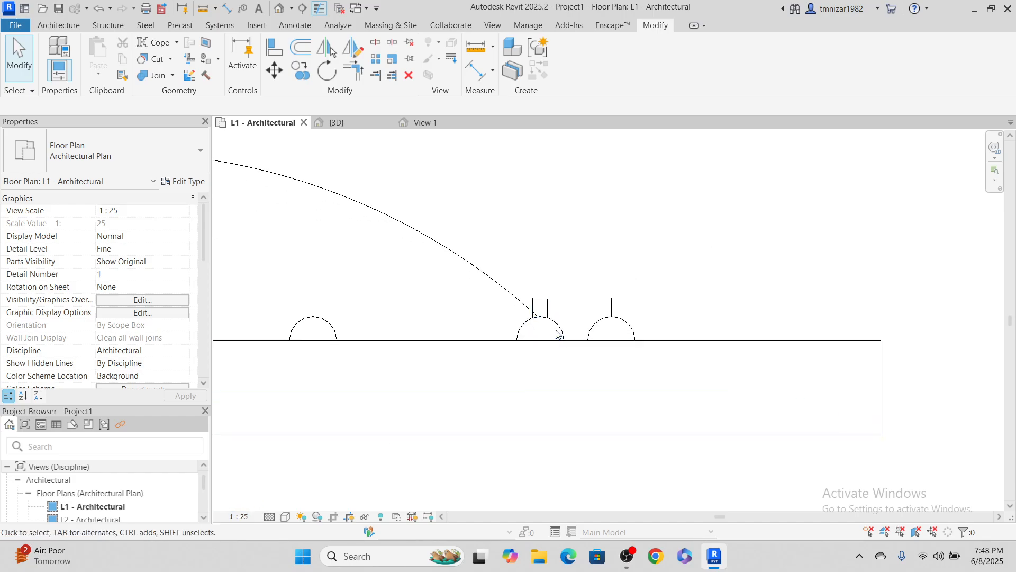
{"action": "middle_click_drag", "start_coordinate": [555, 322], "coordinate": [688, 332]}
{"action": "scroll", "coordinate": [642, 336], "scroll_direction": "down", "scroll_amount": 4}
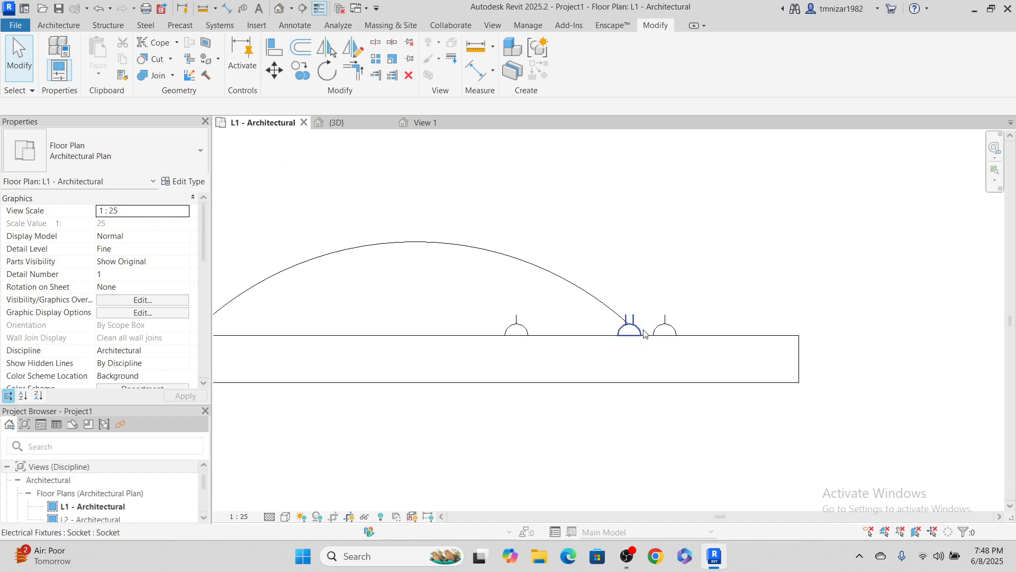
{"action": "middle_click_drag", "start_coordinate": [497, 369], "coordinate": [750, 375]}
{"action": "scroll", "coordinate": [885, 332], "scroll_direction": "up", "scroll_amount": 2}
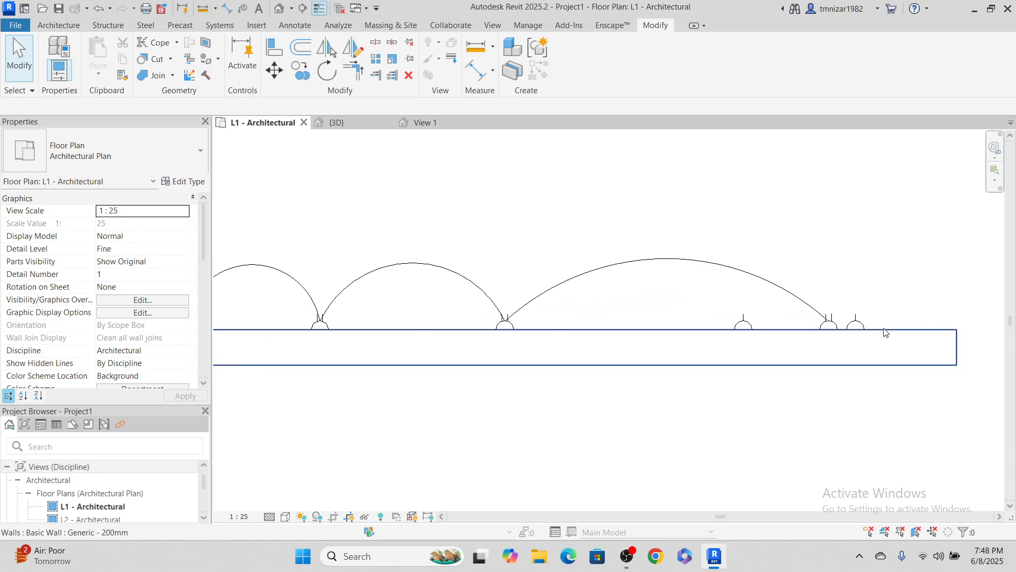
In the 3D view, set the Data Outlet's elevation from level to 450 mm and inspect it beside the sockets.
{"action": "left_click", "coordinate": [352, 121]}
{"action": "scroll", "coordinate": [564, 318], "scroll_direction": "down", "scroll_amount": 6}
{"action": "middle_click_drag", "start_coordinate": [713, 233], "coordinate": [645, 278]}
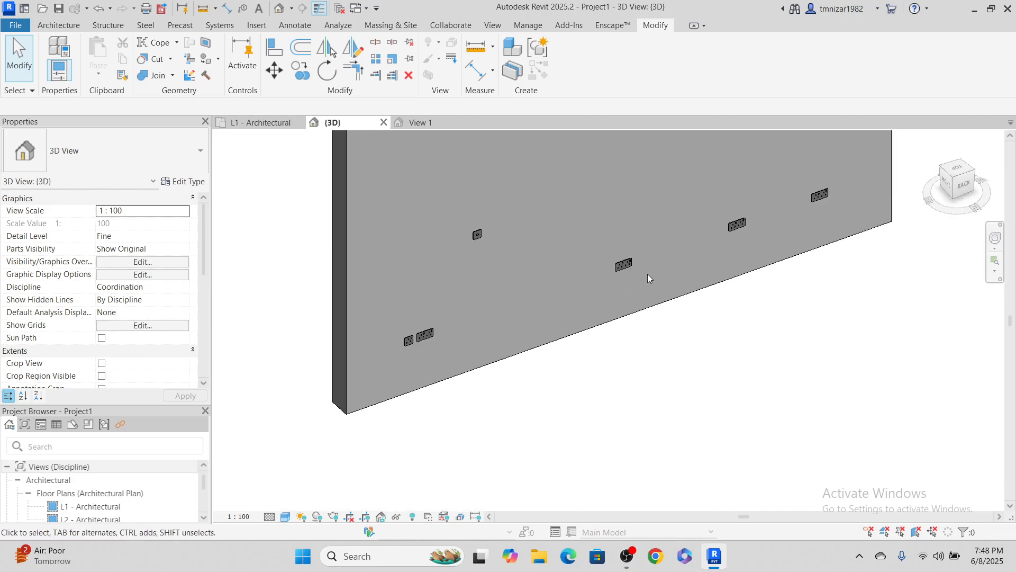
{"action": "scroll", "coordinate": [463, 254], "scroll_direction": "up", "scroll_amount": 3}
{"action": "left_click", "coordinate": [503, 198]}
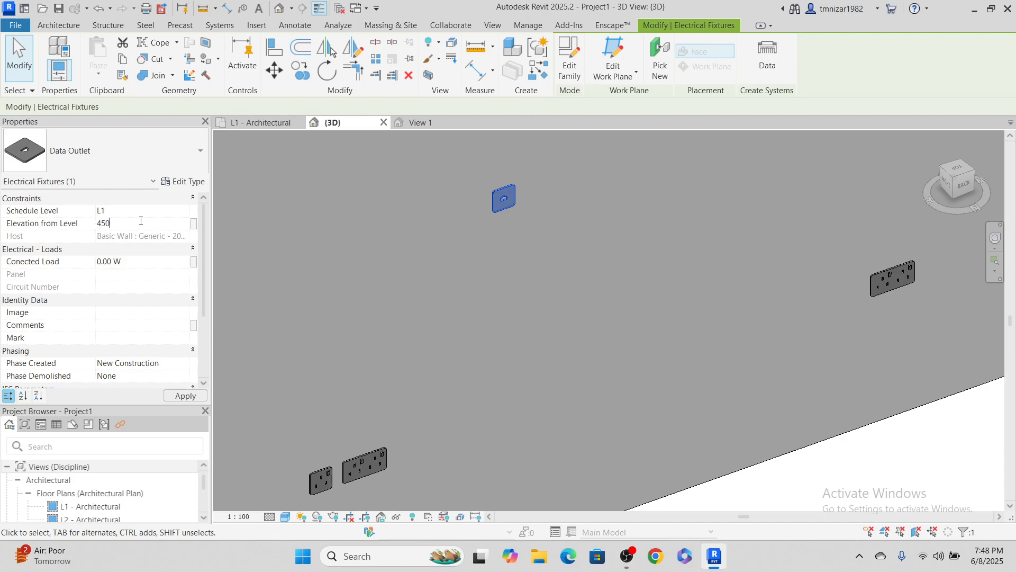
{"action": "middle_click_drag", "start_coordinate": [472, 465], "coordinate": [522, 322]}
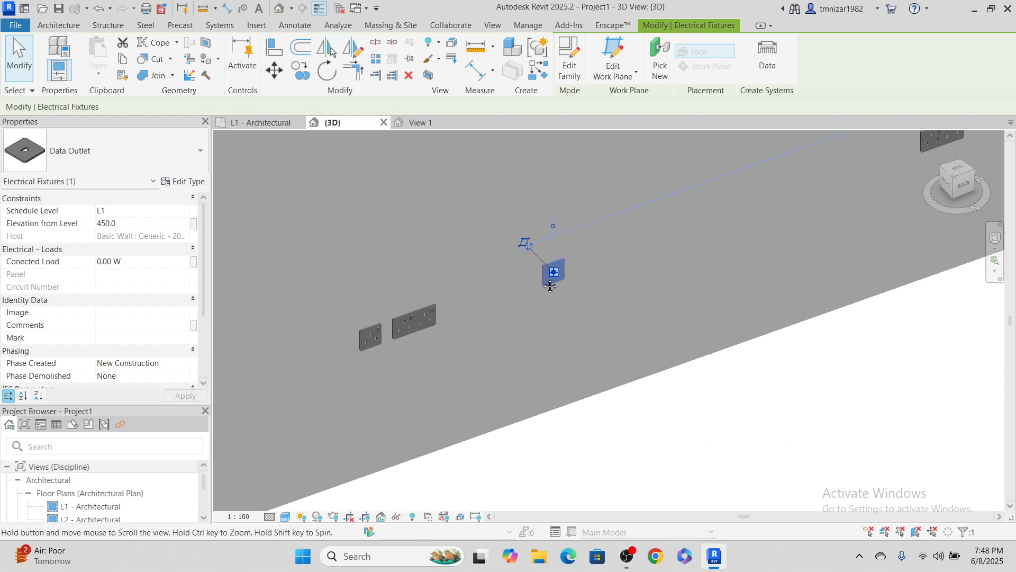
{"action": "left_click", "coordinate": [572, 321]}
{"action": "scroll", "coordinate": [572, 318], "scroll_direction": "up", "scroll_amount": 6}
{"action": "middle_click_drag", "start_coordinate": [557, 269], "coordinate": [671, 266]}
{"action": "scroll", "coordinate": [670, 268], "scroll_direction": "down", "scroll_amount": 2}
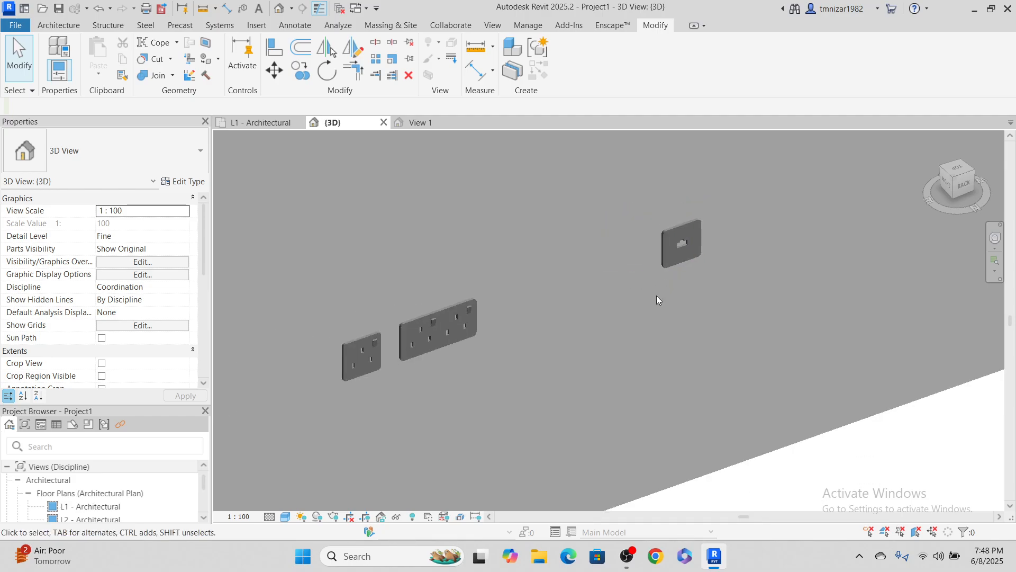
{"action": "scroll", "coordinate": [695, 238], "scroll_direction": "up", "scroll_amount": 1}
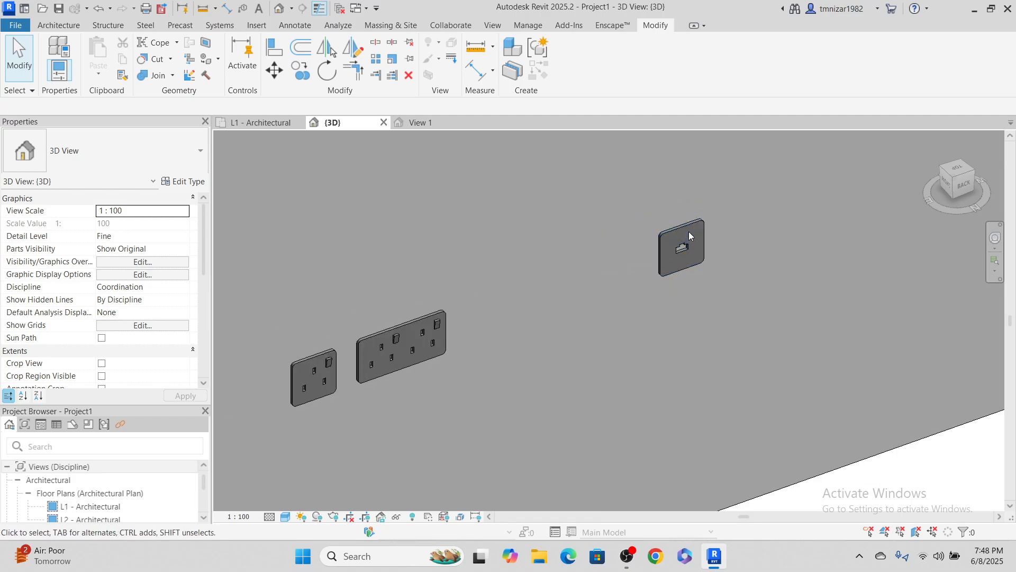
Open the wall's Data Outlet family for editing and display its Ref. Level floor plan around the nested socket symbol.
{"action": "left_click", "coordinate": [683, 226]}
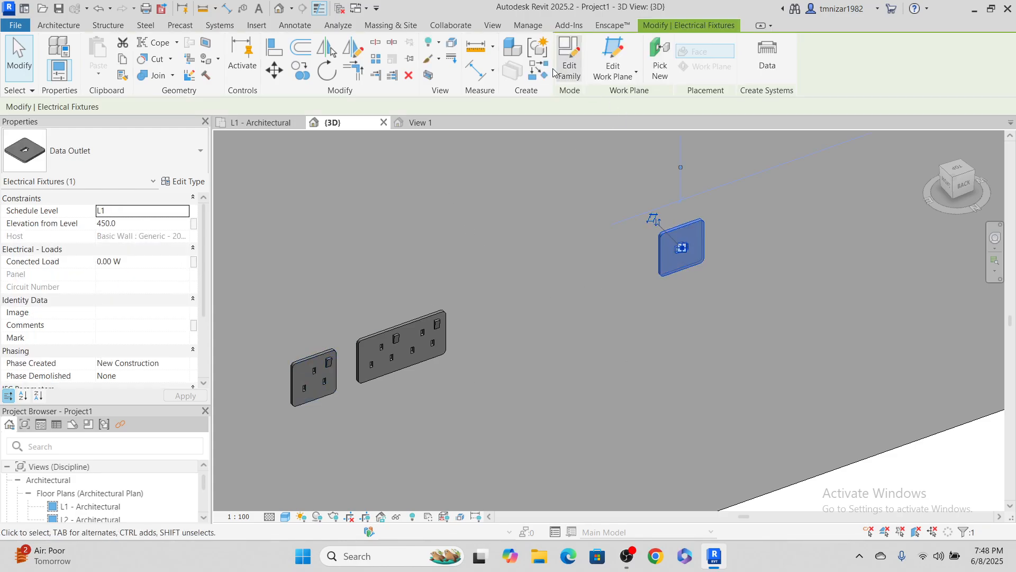
{"action": "left_click", "coordinate": [569, 58]}
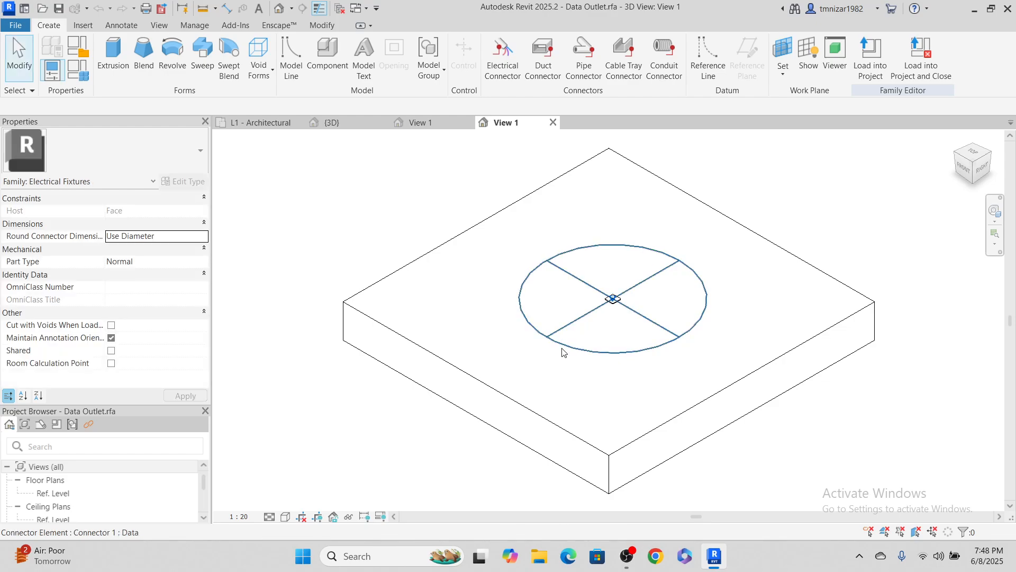
{"action": "scroll", "coordinate": [562, 352], "scroll_direction": "up", "scroll_amount": 3}
{"action": "double_click", "coordinate": [53, 493]}
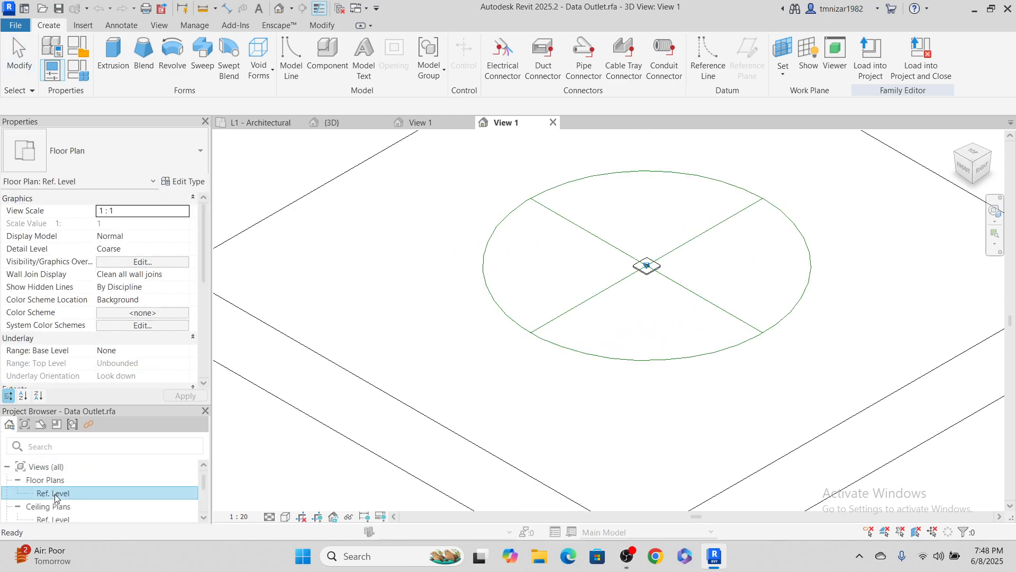
{"action": "scroll", "coordinate": [561, 341], "scroll_direction": "up", "scroll_amount": 5}
{"action": "scroll", "coordinate": [561, 344], "scroll_direction": "down", "scroll_amount": 5}
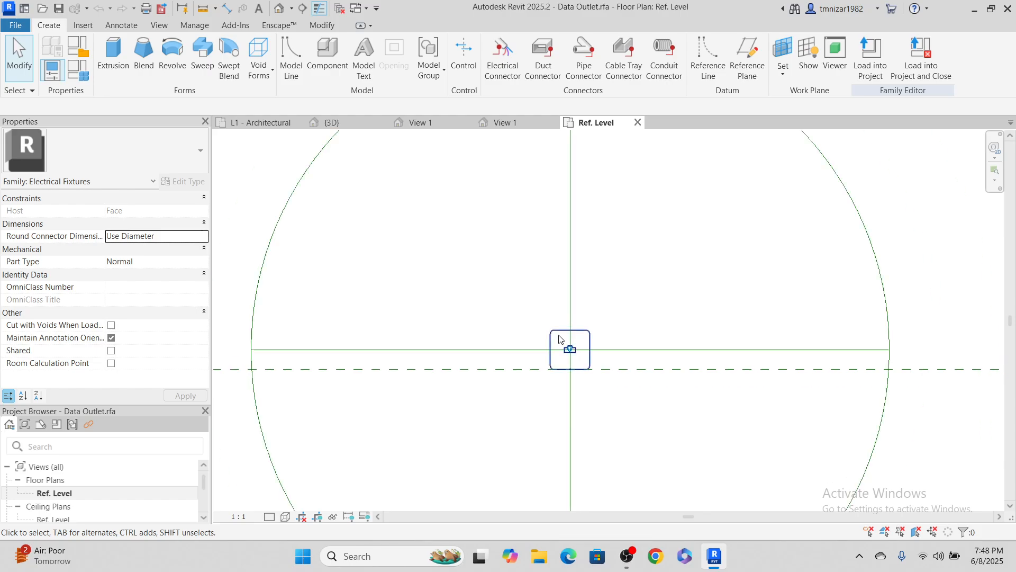
{"action": "scroll", "coordinate": [569, 355], "scroll_direction": "up", "scroll_amount": 4}
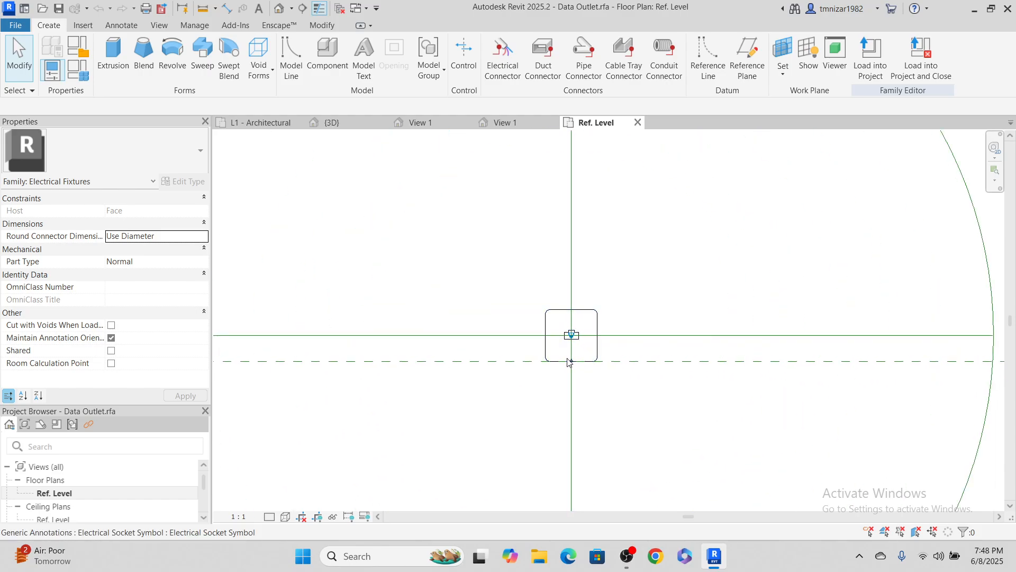
{"action": "scroll", "coordinate": [569, 362], "scroll_direction": "down", "scroll_amount": 4}
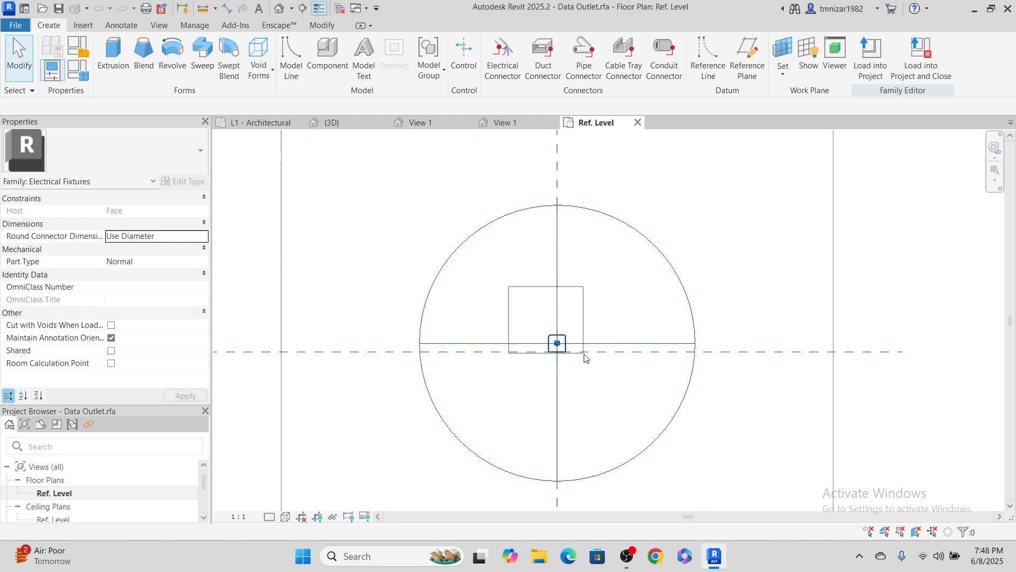
Set the Ref. Level plan's view scale to 1:20 in the Data Outlet family.
{"action": "left_click_drag", "start_coordinate": [509, 287], "coordinate": [584, 353]}
{"action": "scroll", "coordinate": [557, 349], "scroll_direction": "up", "scroll_amount": 8}
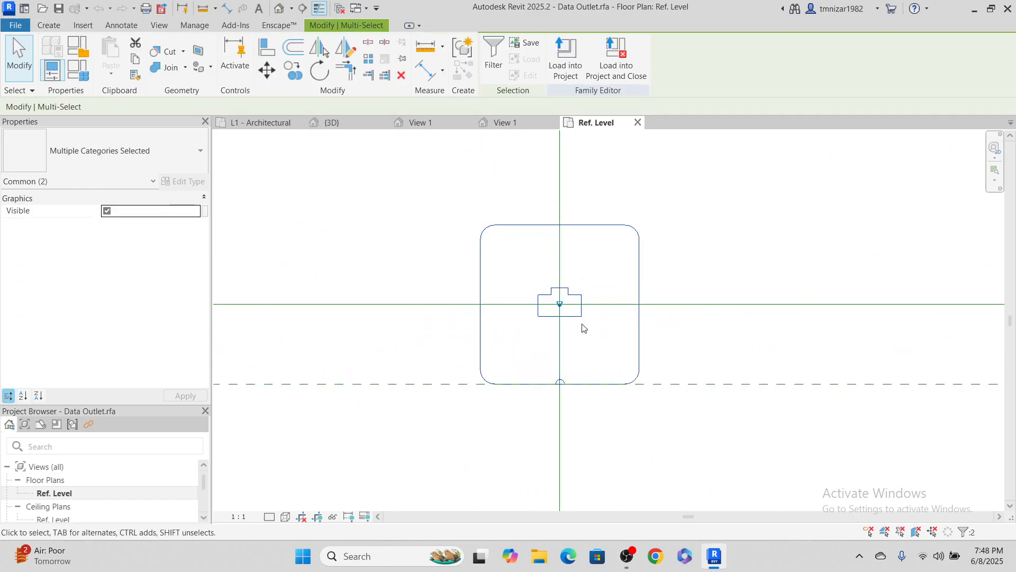
{"action": "left_click", "coordinate": [583, 328]}
{"action": "scroll", "coordinate": [572, 377], "scroll_direction": "up", "scroll_amount": 5}
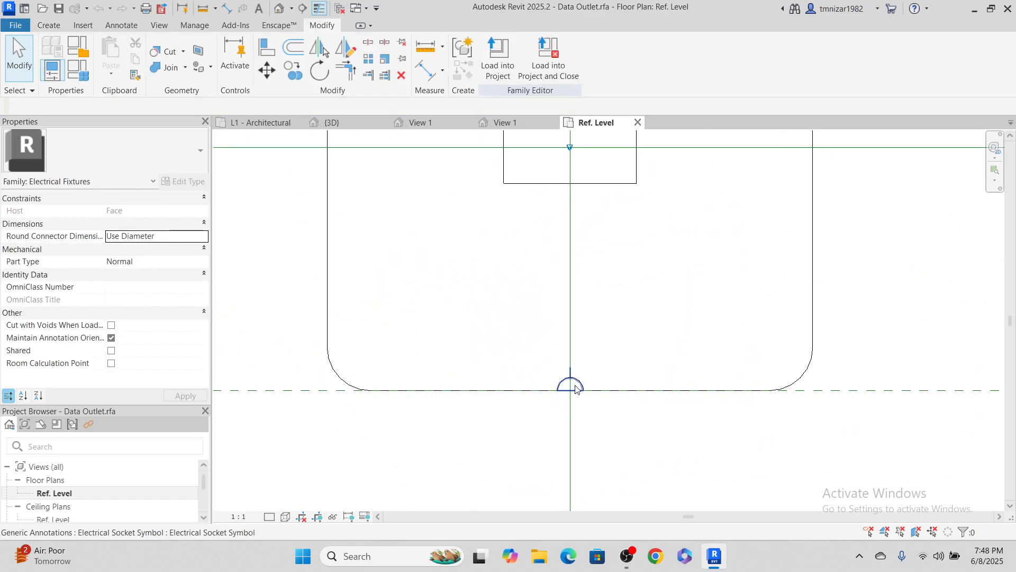
{"action": "left_click", "coordinate": [576, 389]}
{"action": "left_click", "coordinate": [238, 516]}
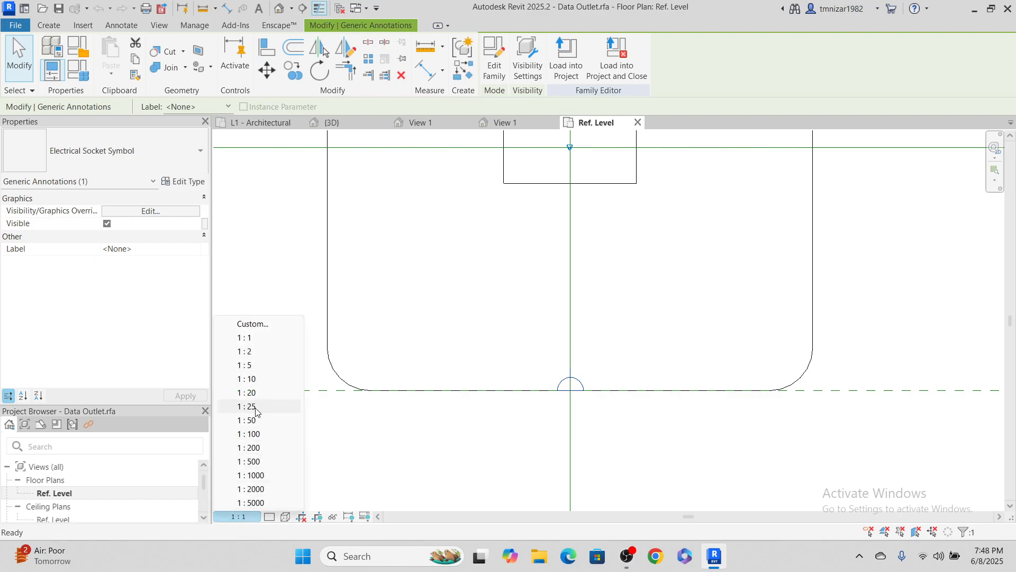
{"action": "left_click", "coordinate": [246, 392]}
{"action": "scroll", "coordinate": [692, 268], "scroll_direction": "down", "scroll_amount": 3}
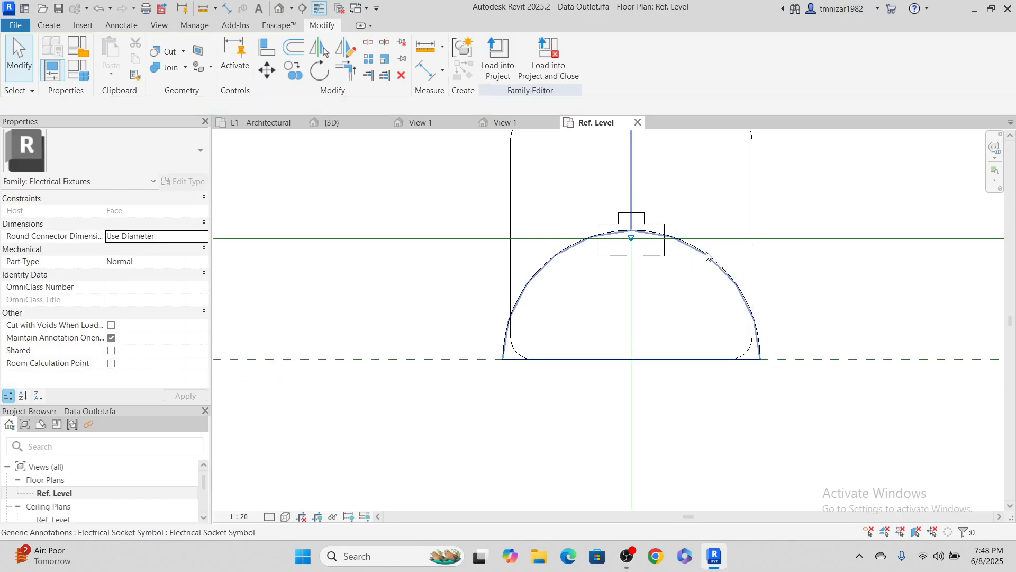
Open the nested Electrical Socket Symbol for editing and save it as a new family named Data Outlet Symbol.
{"action": "left_click", "coordinate": [707, 256]}
{"action": "middle_click_drag", "start_coordinate": [599, 263], "coordinate": [540, 388]}
{"action": "scroll", "coordinate": [541, 388], "scroll_direction": "down", "scroll_amount": 1}
{"action": "left_click", "coordinate": [628, 408]}
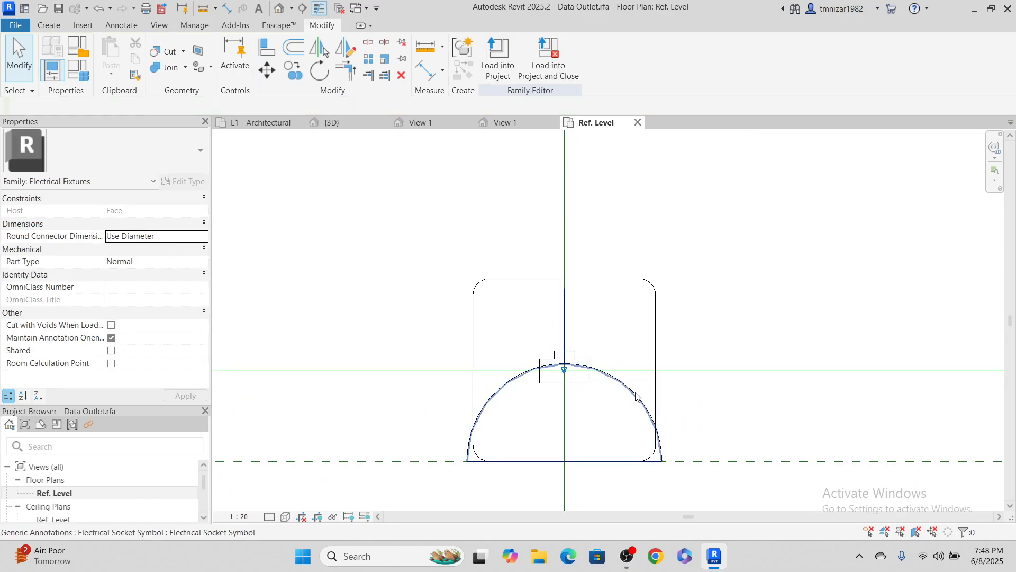
{"action": "left_click", "coordinate": [632, 406]}
{"action": "left_click", "coordinate": [496, 76]}
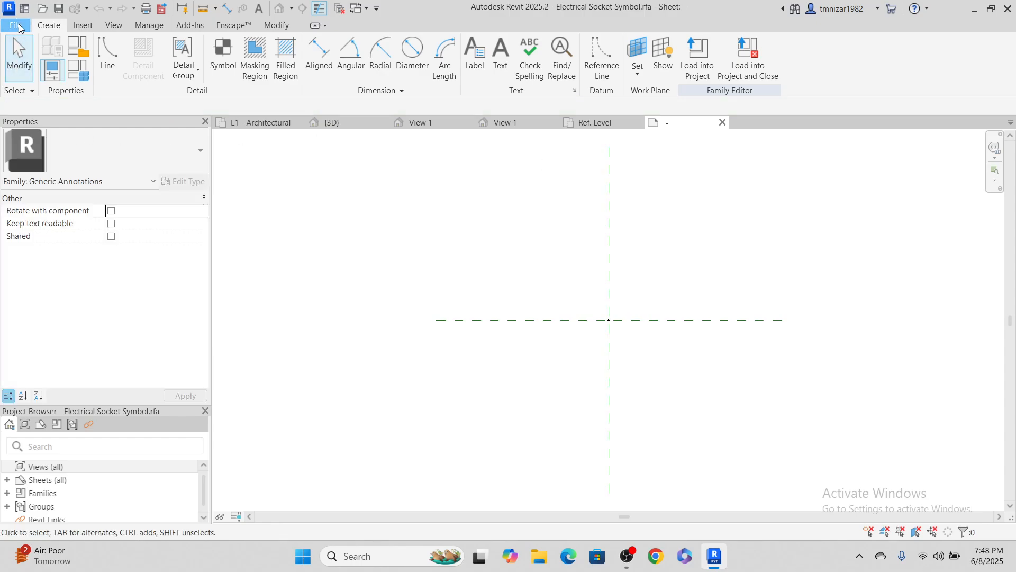
{"action": "left_click", "coordinate": [15, 26]}
{"action": "mouse_move", "coordinate": [49, 190]}
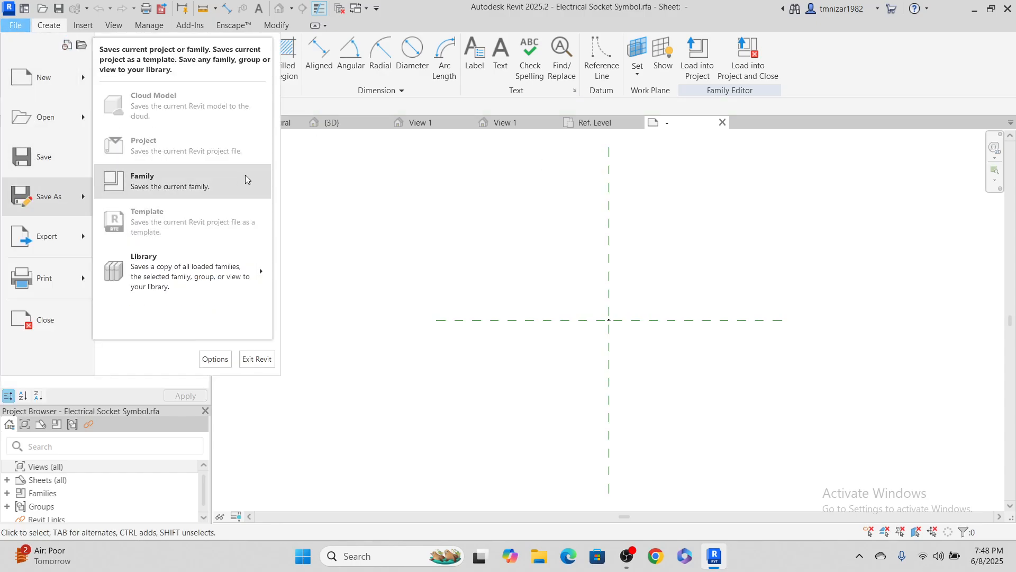
{"action": "left_click", "coordinate": [217, 185]}
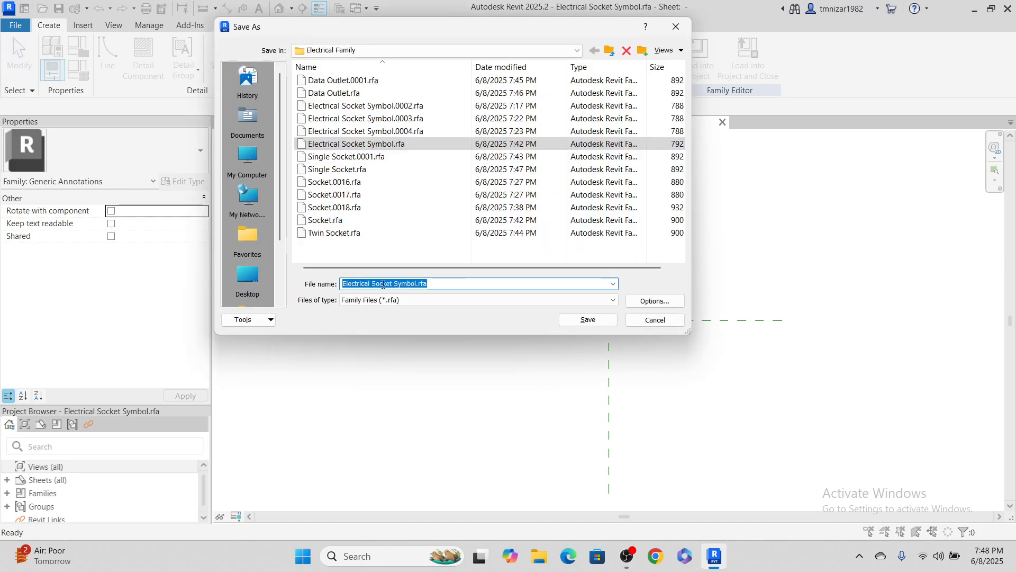
{"action": "left_click_drag", "start_coordinate": [393, 283], "coordinate": [388, 284]}
{"action": "type", "text": "Data Out"}
{"action": "left_click", "coordinate": [603, 322]}
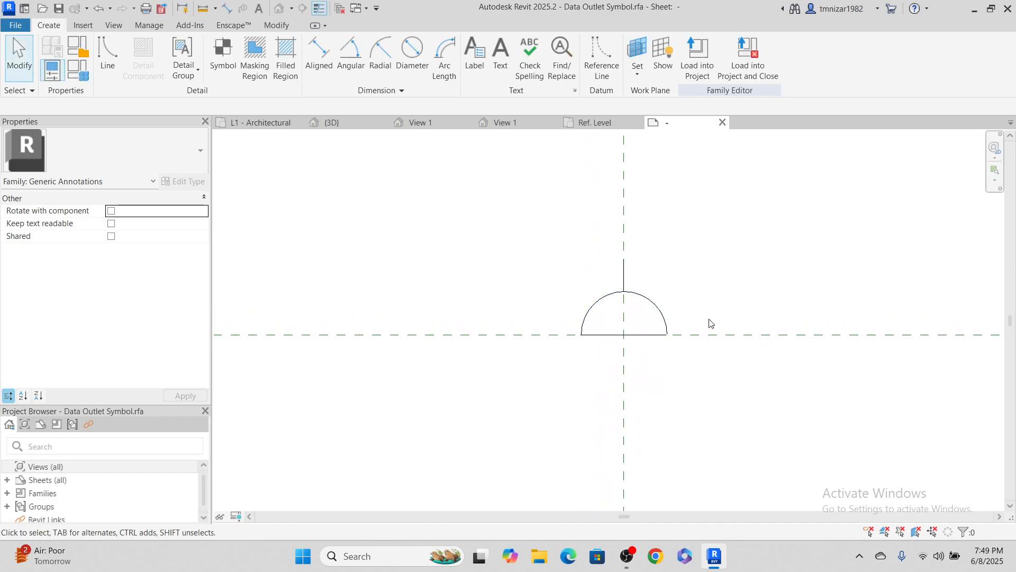
Draw two sloping lines from the ends of the semicircle's base to the top of the vertical stem, forming a triangle.
{"action": "middle_click_drag", "start_coordinate": [711, 324], "coordinate": [630, 332]}
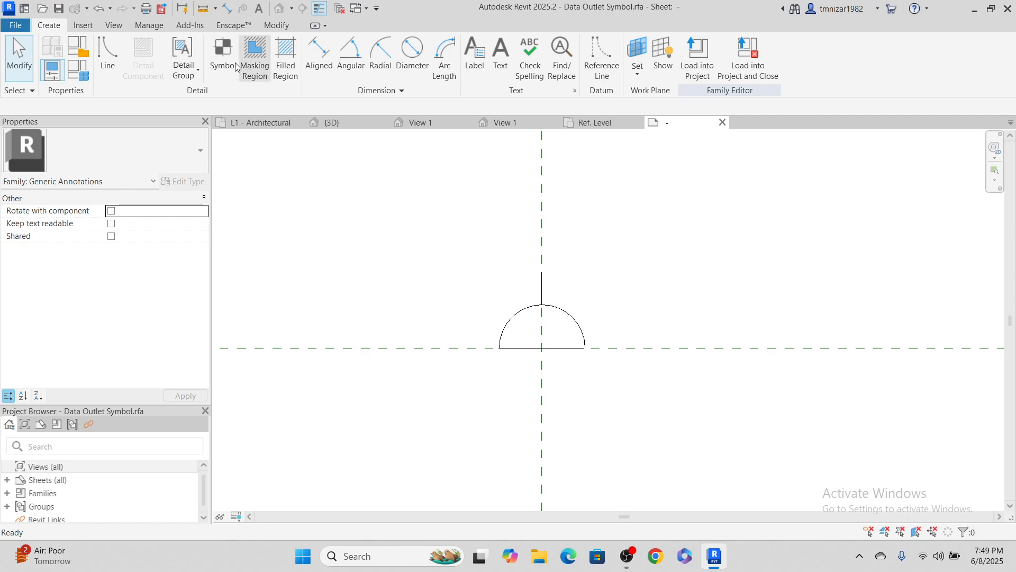
{"action": "left_click", "coordinate": [108, 58]}
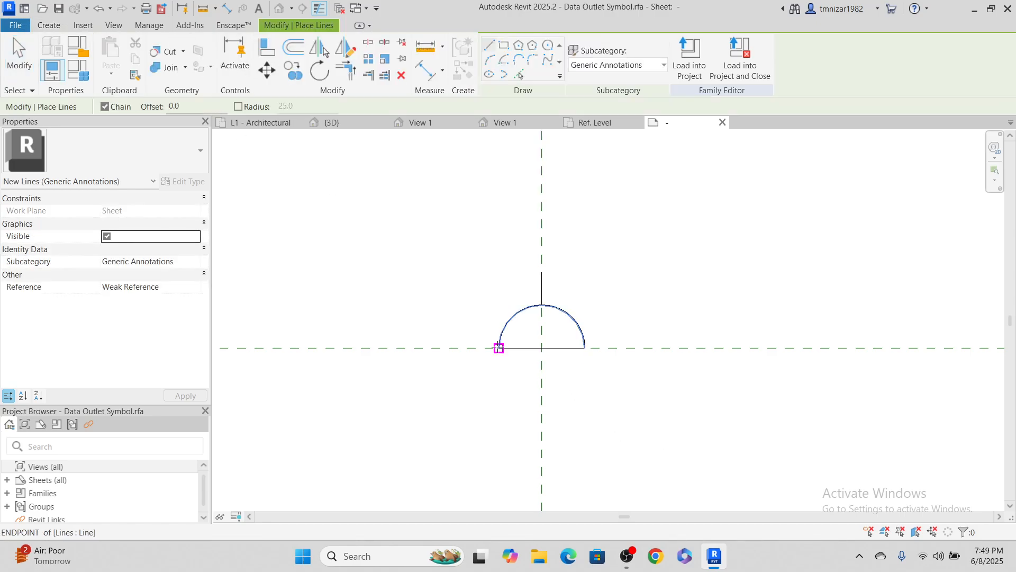
{"action": "left_click", "coordinate": [500, 348]}
{"action": "left_click", "coordinate": [542, 273]}
{"action": "left_click", "coordinate": [584, 348]}
{"action": "left_click", "coordinate": [541, 273]}
{"action": "scroll", "coordinate": [549, 307], "scroll_direction": "up", "scroll_amount": 2}
{"action": "key", "text": "Escape"}
{"action": "key", "text": "Escape"}
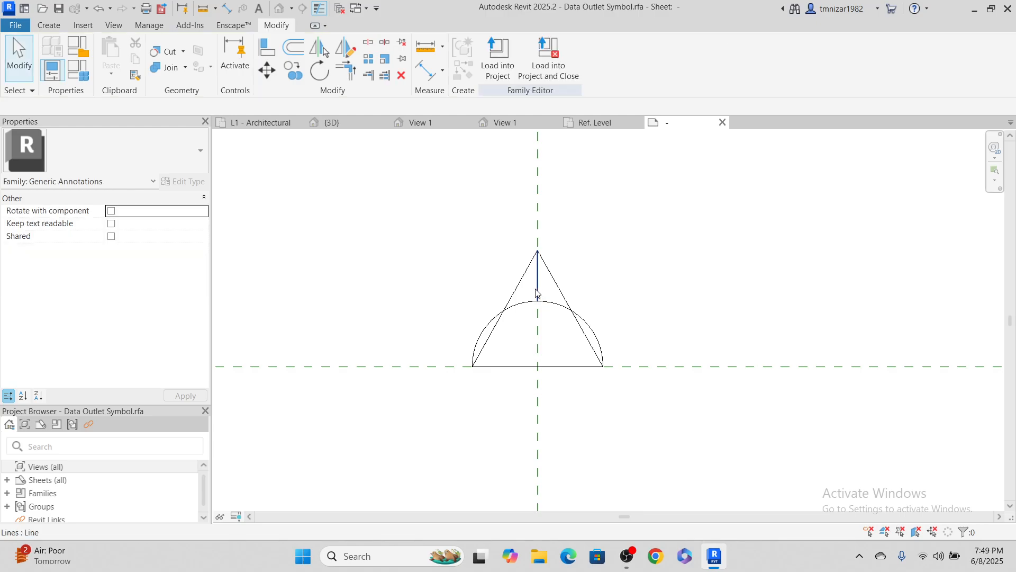
Delete the vertical stem and the arc, keeping only the triangle outline.
{"action": "left_click", "coordinate": [537, 293]}
{"action": "key", "text": "Delete"}
{"action": "left_click", "coordinate": [561, 307]}
{"action": "key", "text": "Delete"}
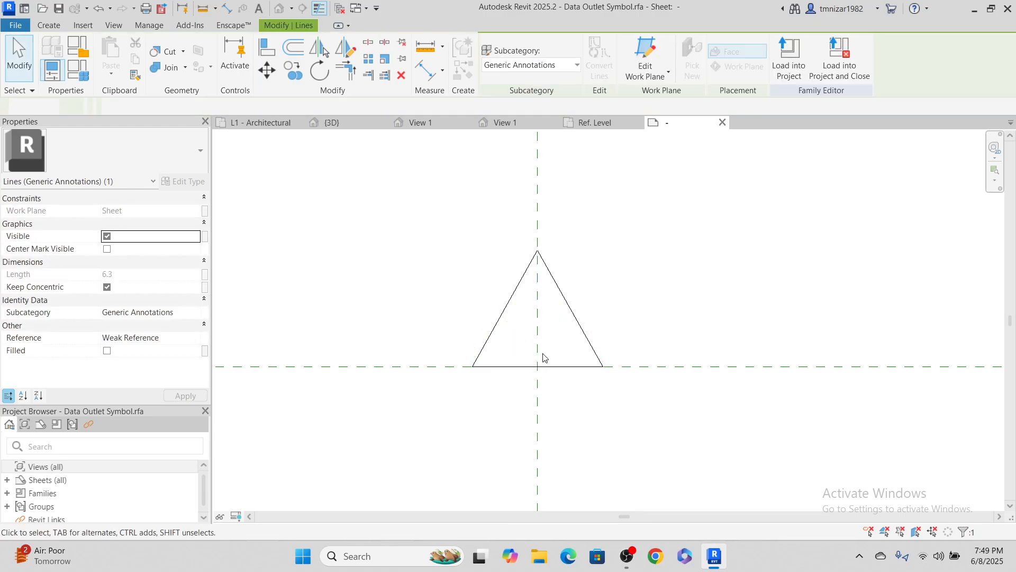
{"action": "left_click", "coordinate": [555, 369]}
{"action": "key", "text": "Escape"}
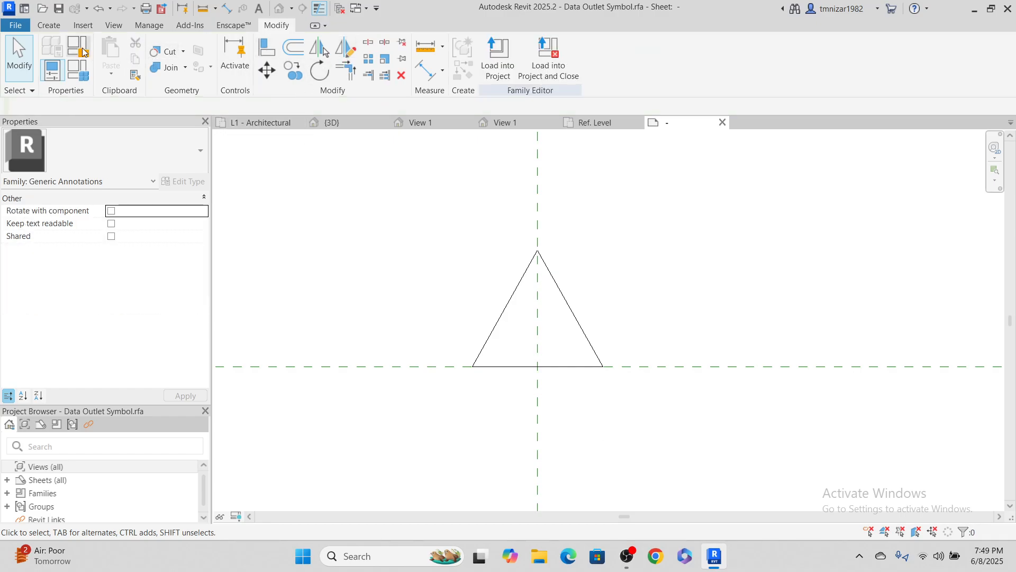
Create a filled region over the right half of the triangle, bounded by its apex, base midpoint and right corner.
{"action": "left_click", "coordinate": [48, 26]}
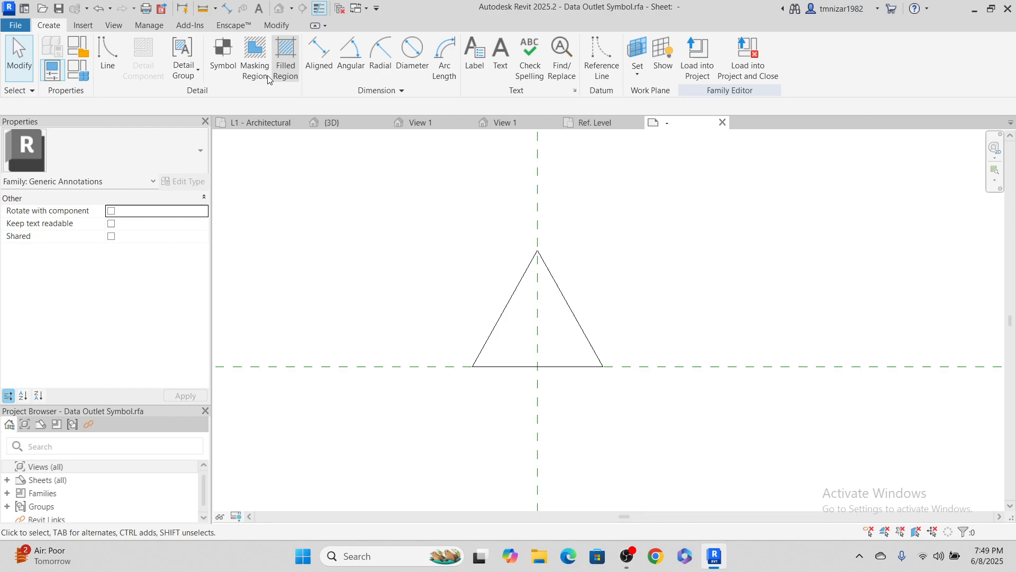
{"action": "left_click", "coordinate": [286, 53]}
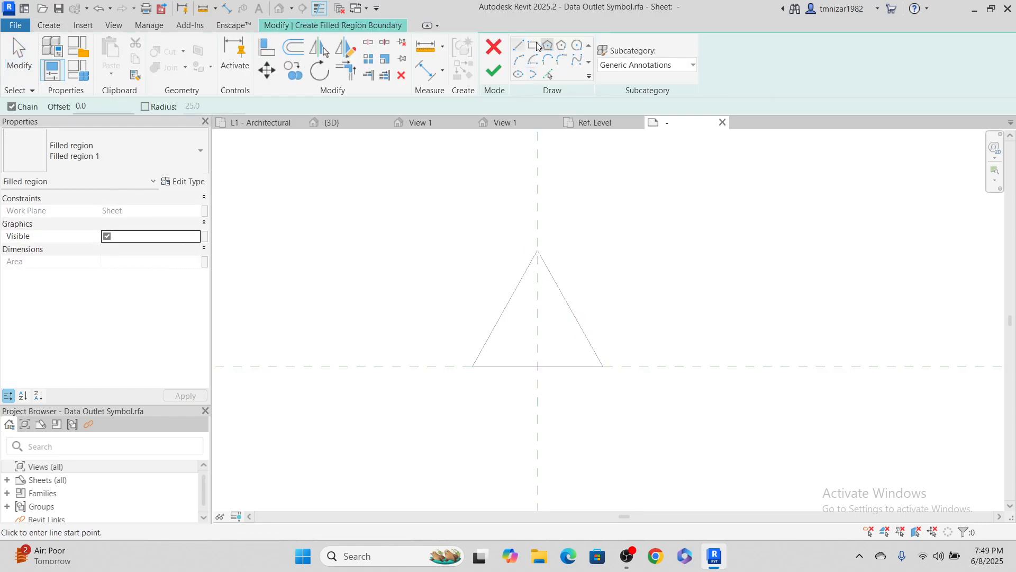
{"action": "left_click", "coordinate": [538, 251]}
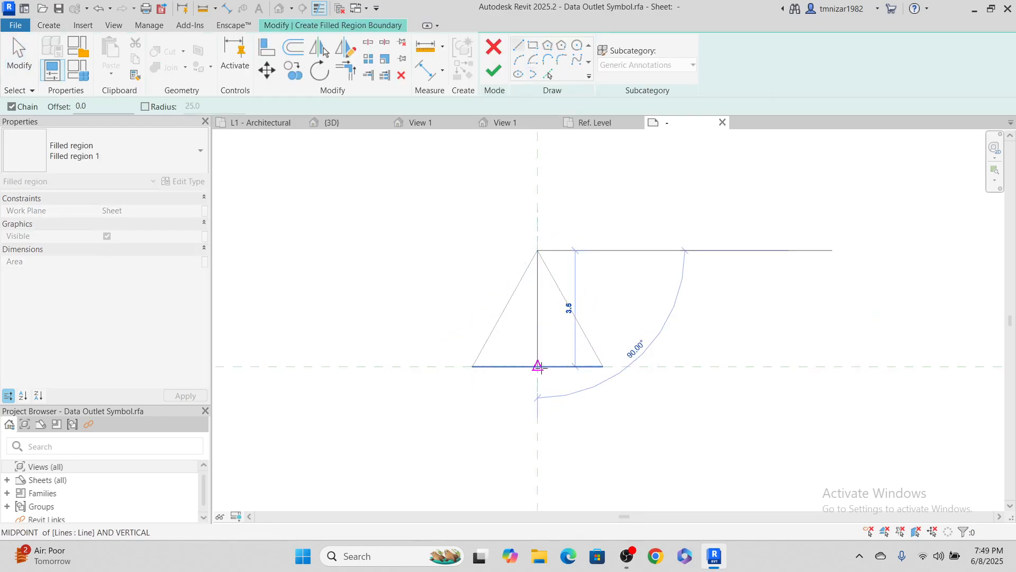
{"action": "left_click", "coordinate": [538, 367]}
{"action": "left_click", "coordinate": [602, 366]}
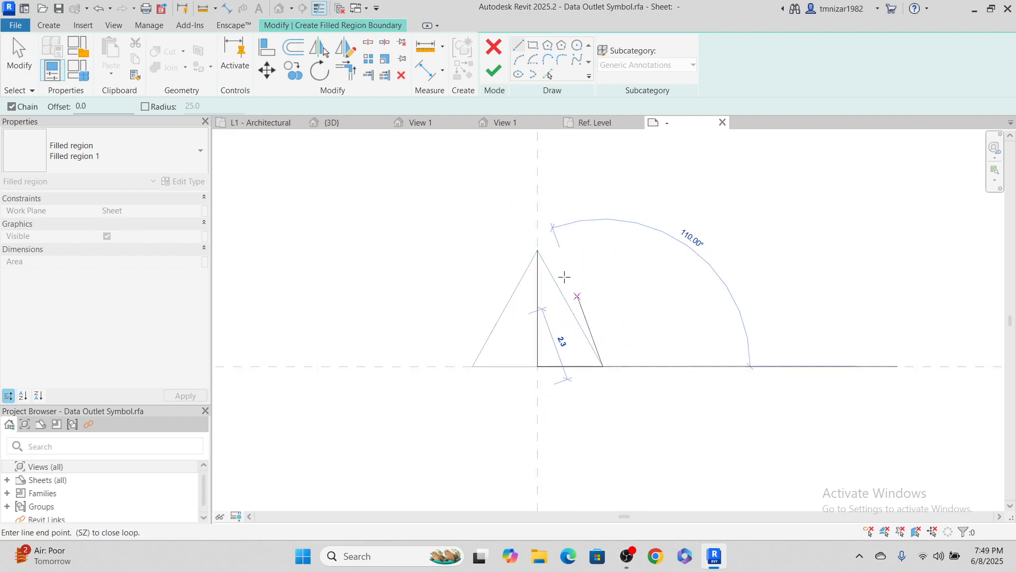
{"action": "left_click", "coordinate": [538, 251]}
{"action": "left_click", "coordinate": [503, 76]}
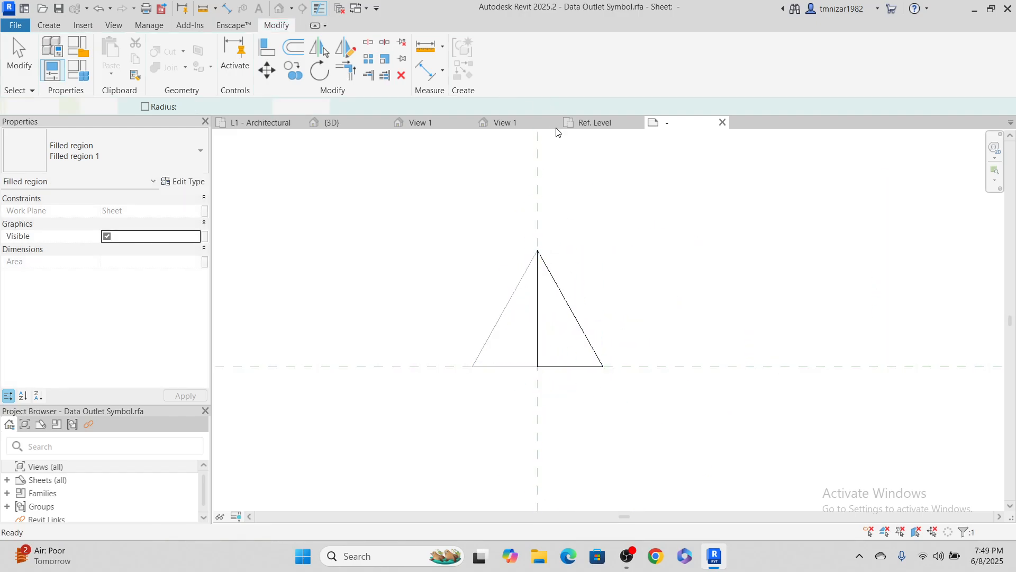
{"action": "scroll", "coordinate": [577, 212], "scroll_direction": "down", "scroll_amount": 1}
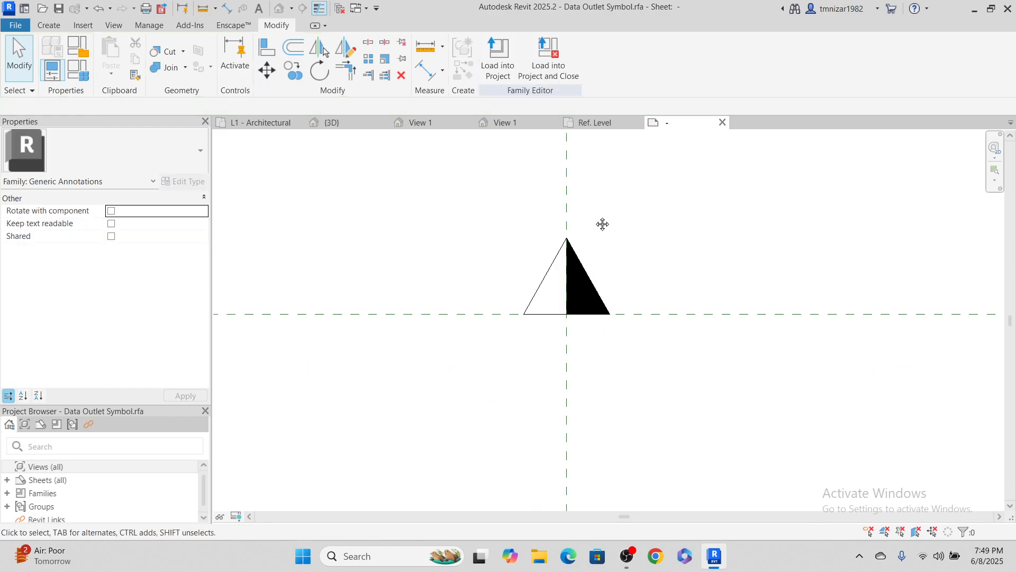
Load the Data Outlet Symbol into Data Outlet.rfa only, saving its changes and closing the symbol family.
{"action": "left_click", "coordinate": [548, 60]}
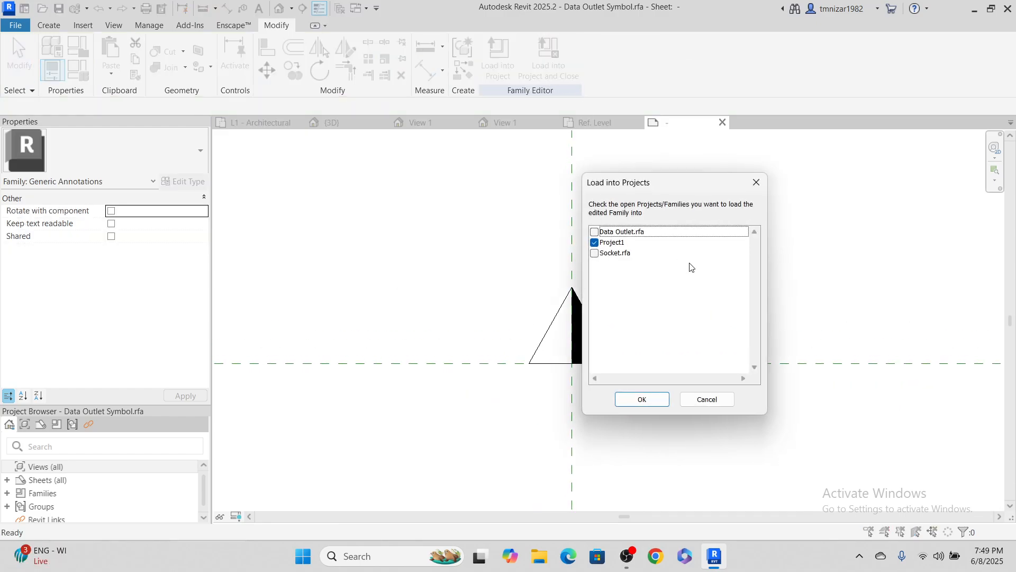
{"action": "left_click", "coordinate": [598, 244]}
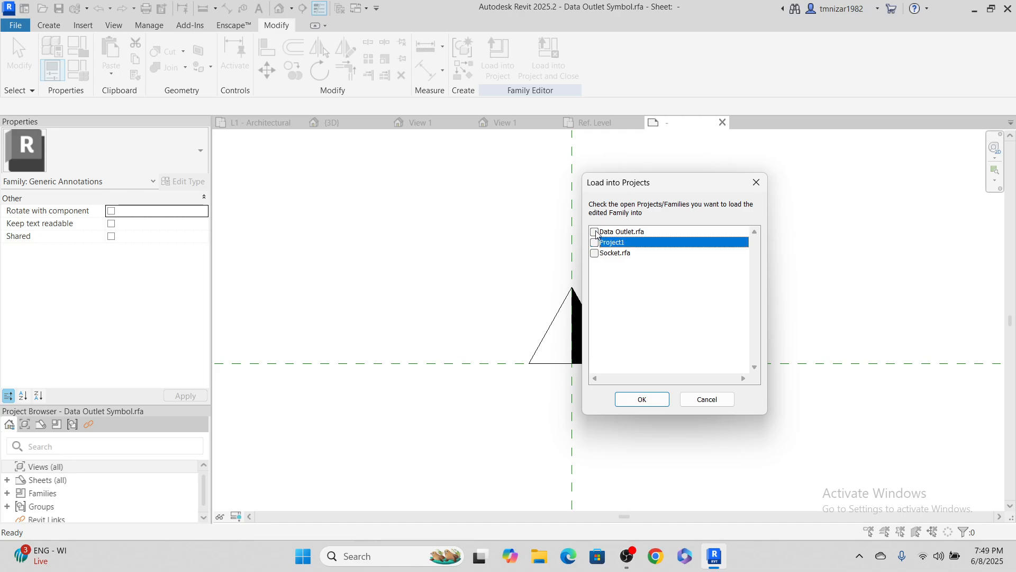
{"action": "left_click", "coordinate": [595, 233]}
{"action": "left_click", "coordinate": [643, 400]}
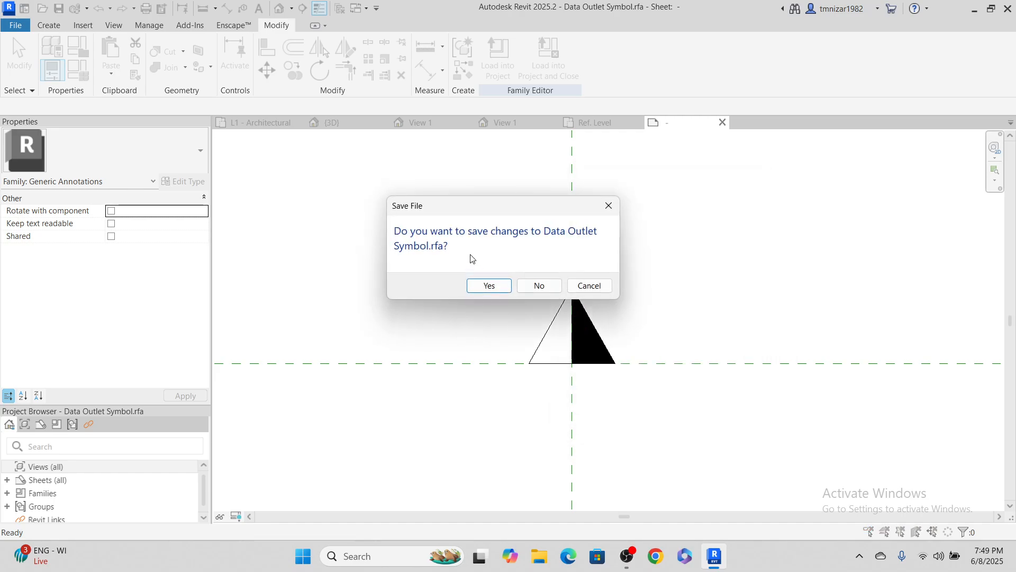
{"action": "left_click", "coordinate": [488, 286]}
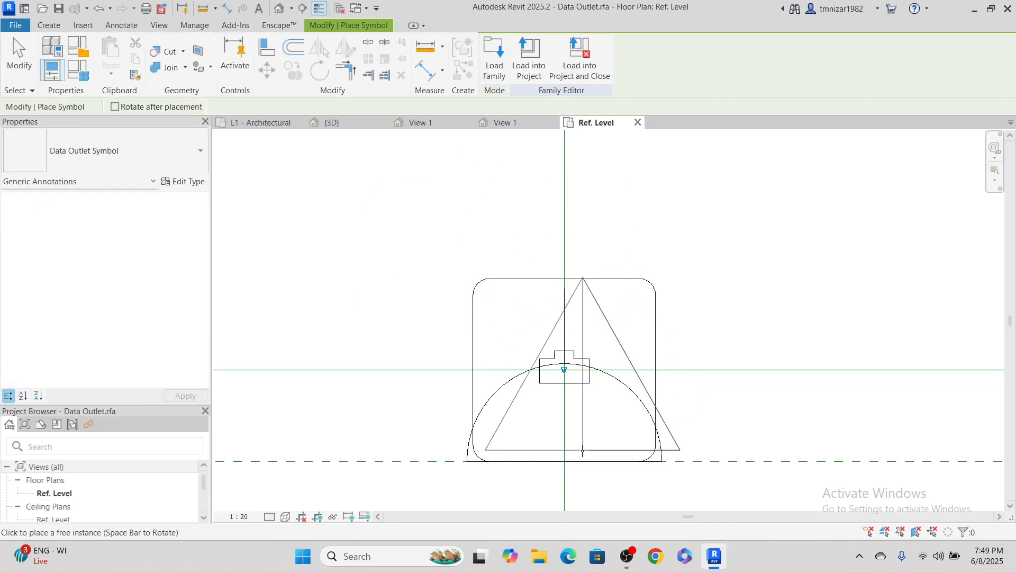
Place the Data Outlet Symbol at the midpoint of the plate's bottom edge and delete the old Electrical Socket Symbol.
{"action": "left_click", "coordinate": [565, 458]}
{"action": "key", "text": "Escape"}
{"action": "key", "text": "Escape"}
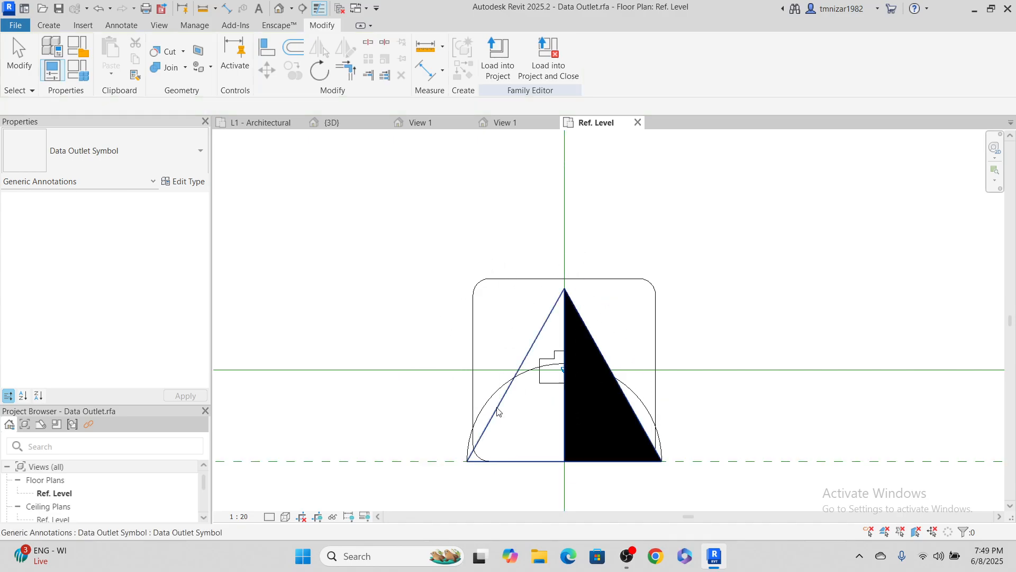
{"action": "left_click", "coordinate": [489, 402]}
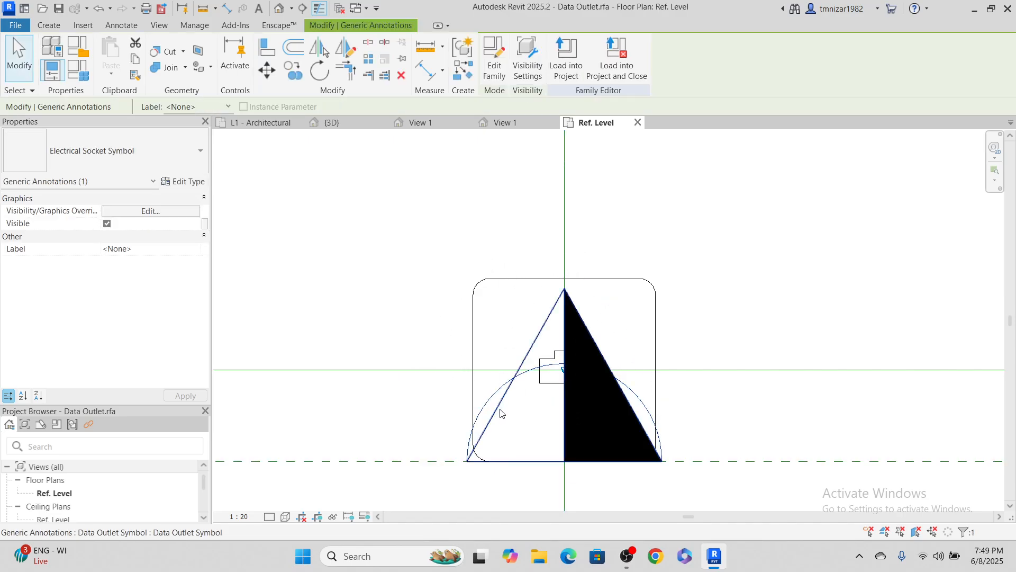
{"action": "key", "text": "Escape"}
Load the Data Outlet family into Project1 only, saving over Data Outlet.rfa, closing the family and overwriting the project's existing version.
{"action": "left_click", "coordinate": [549, 58]}
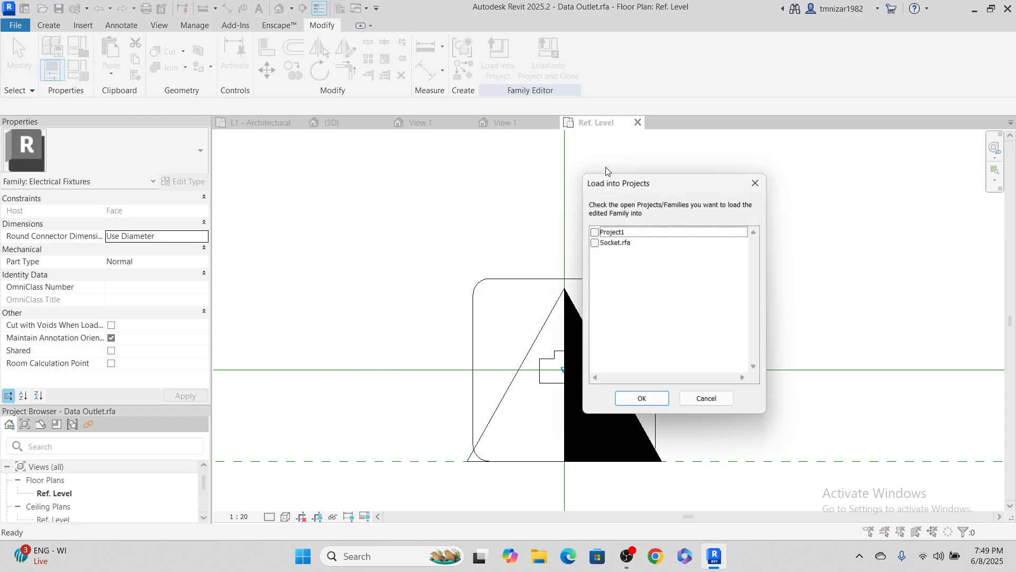
{"action": "left_click", "coordinate": [595, 232]}
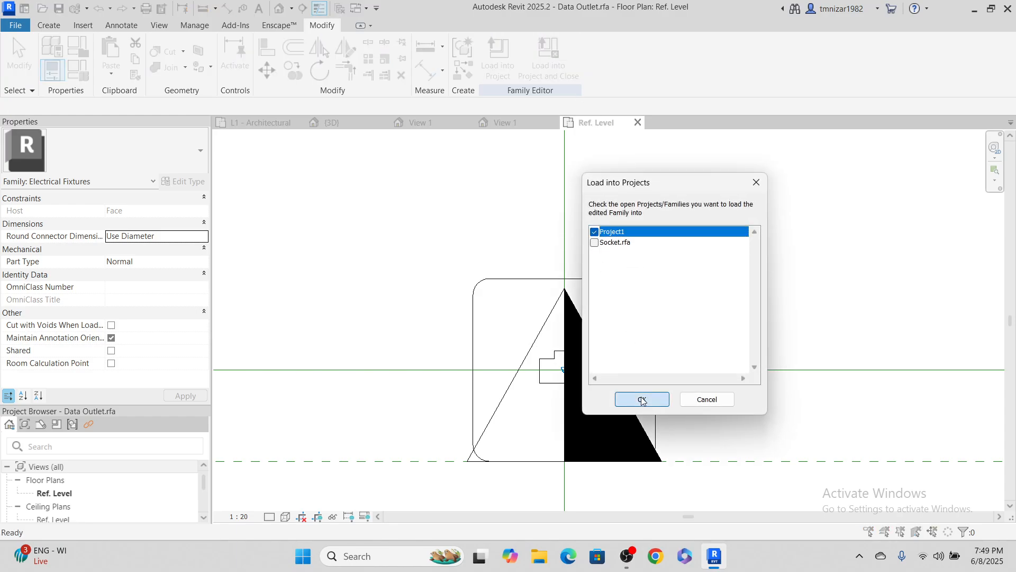
{"action": "left_click", "coordinate": [642, 399]}
{"action": "left_click", "coordinate": [489, 286]}
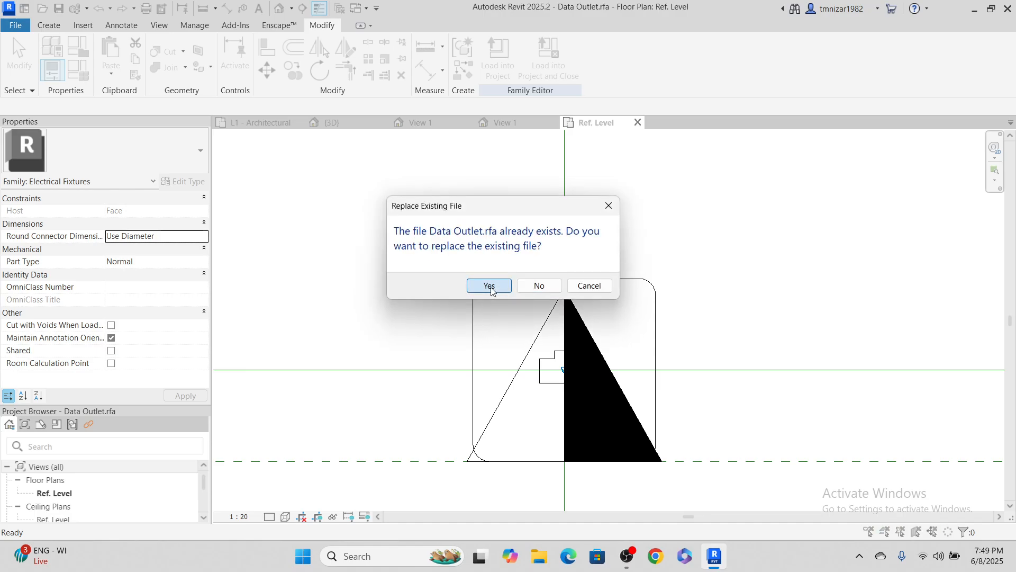
{"action": "left_click", "coordinate": [490, 285]}
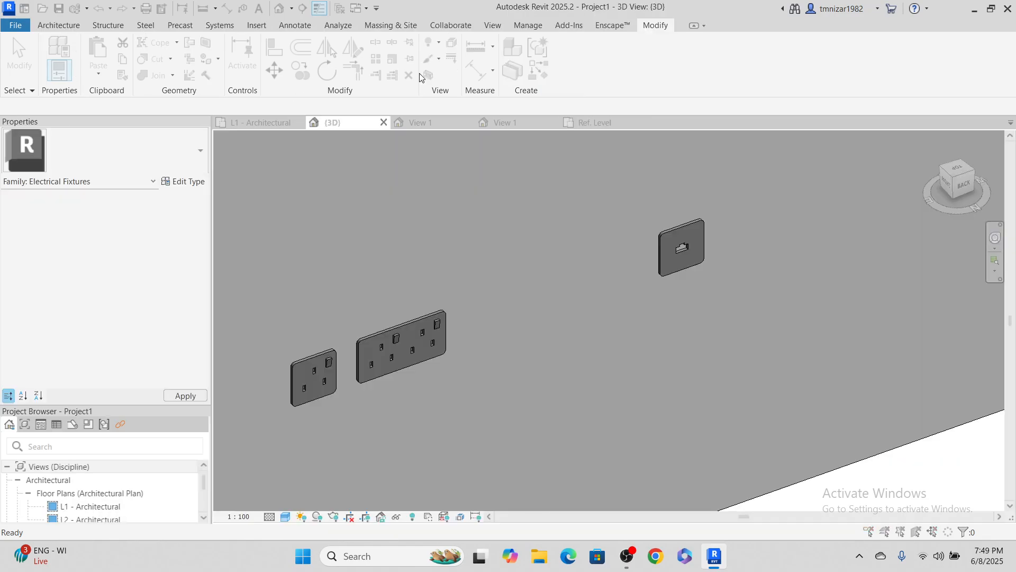
{"action": "left_click", "coordinate": [500, 267]}
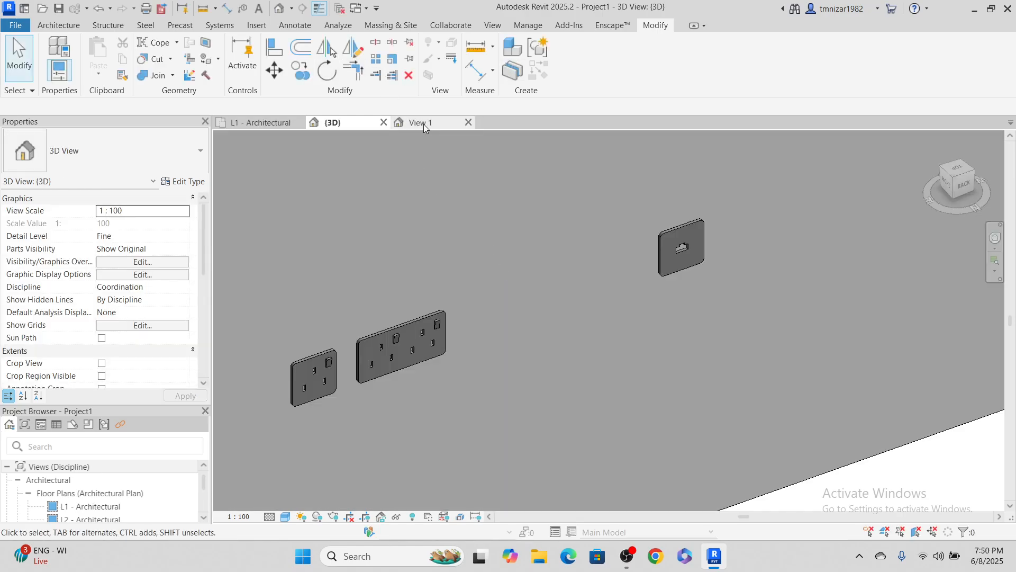
Close the inactive views, and close the Socket.rfa family with its changes saved over the existing file.
{"action": "left_click", "coordinate": [340, 8]}
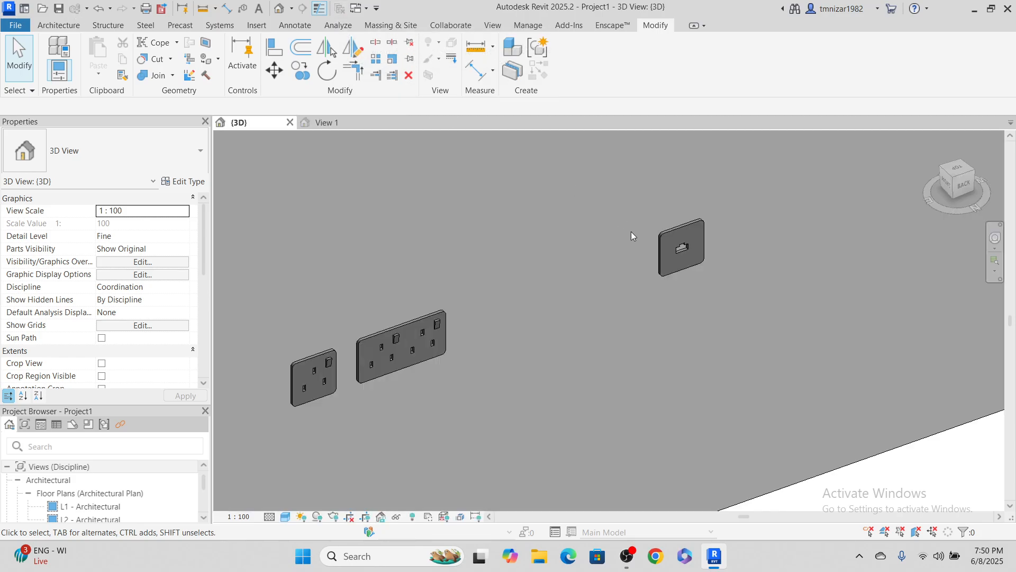
{"action": "left_click", "coordinate": [333, 125]}
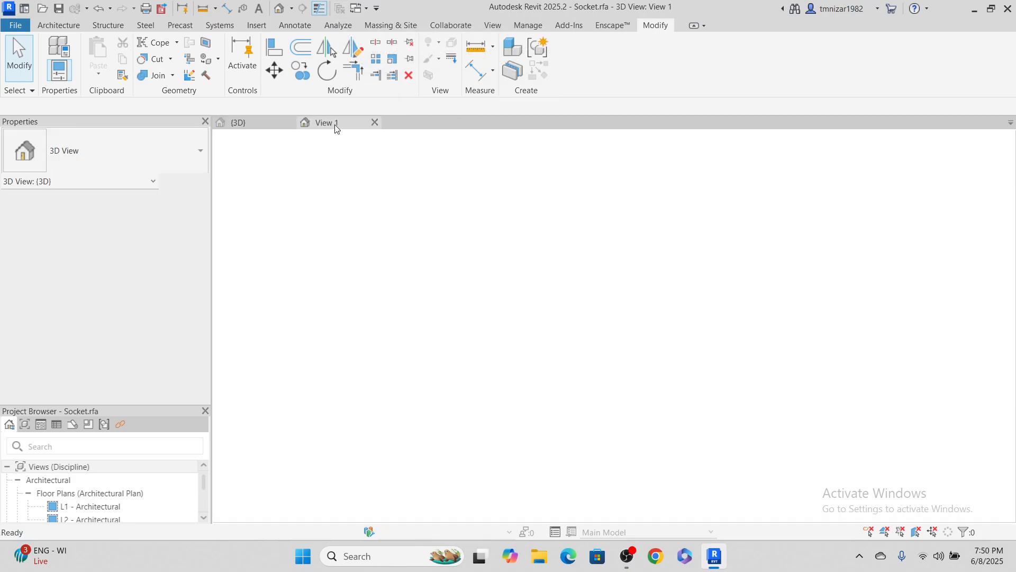
{"action": "left_click", "coordinate": [373, 122]}
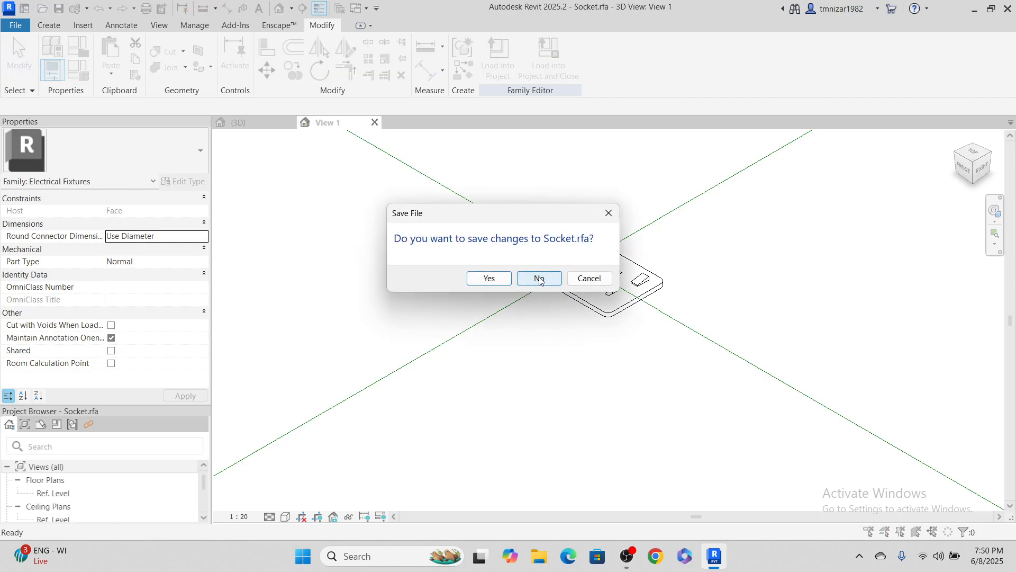
{"action": "left_click", "coordinate": [481, 279]}
{"action": "left_click", "coordinate": [485, 285]}
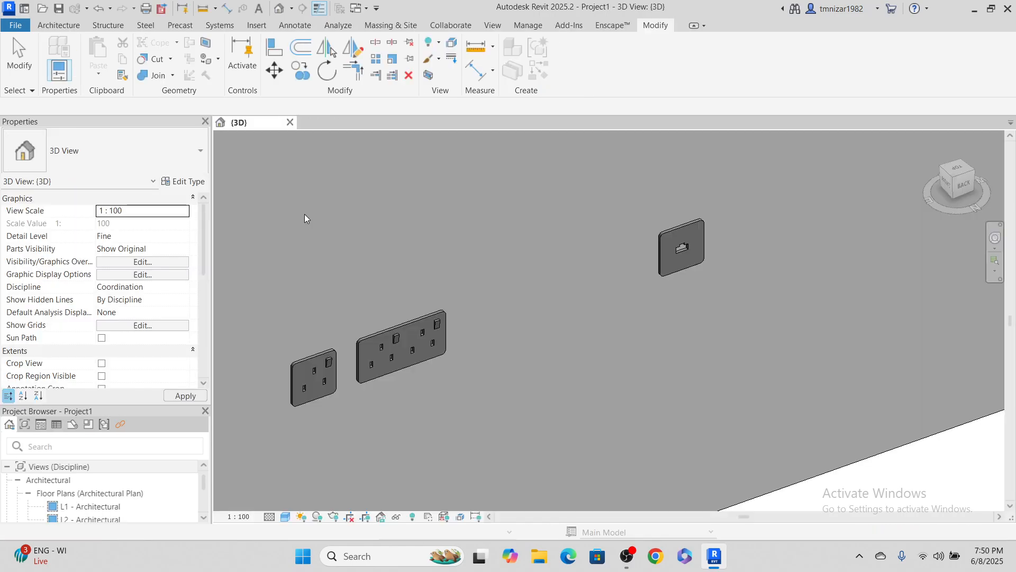
In the L1 - Architectural floor plan, move the Data Outlet along the wall until its symbol sits beside the twin socket symbol.
{"action": "scroll", "coordinate": [97, 496], "scroll_direction": "down", "scroll_amount": 4}
{"action": "scroll", "coordinate": [102, 490], "scroll_direction": "up", "scroll_amount": 4}
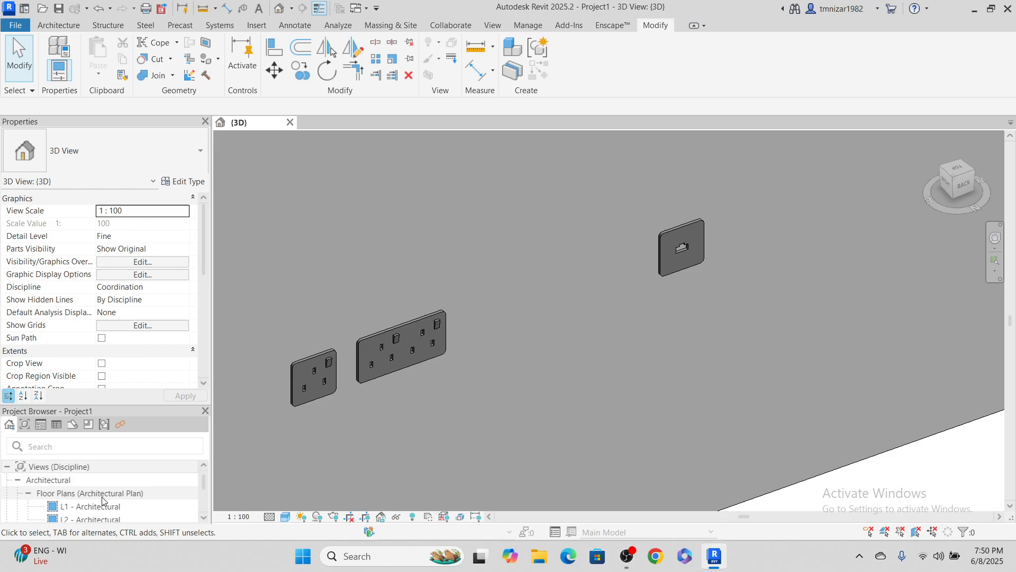
{"action": "double_click", "coordinate": [79, 506]}
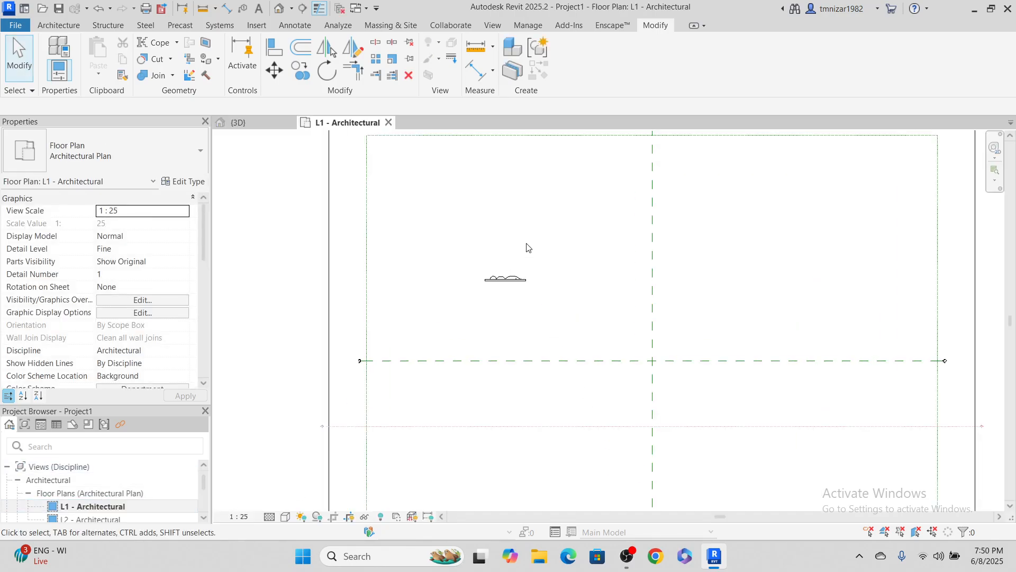
{"action": "scroll", "coordinate": [530, 265], "scroll_direction": "up", "scroll_amount": 8}
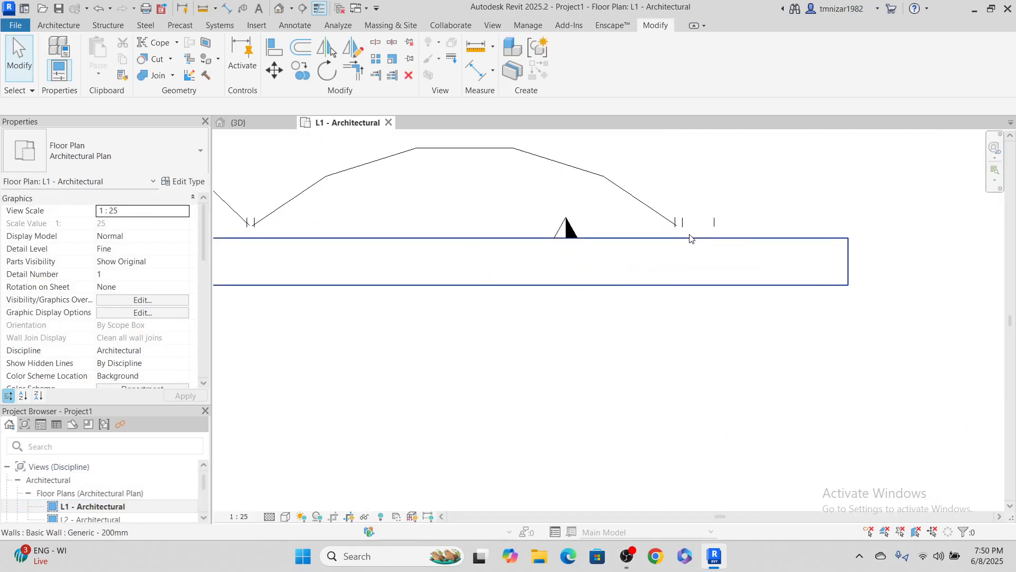
{"action": "scroll", "coordinate": [691, 238], "scroll_direction": "up", "scroll_amount": 3}
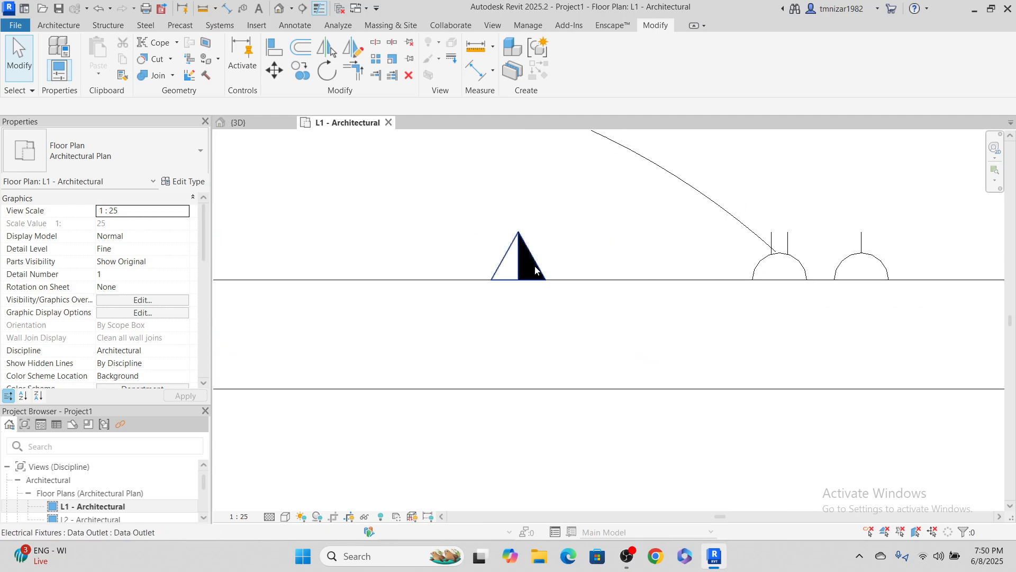
{"action": "left_click", "coordinate": [536, 270]}
{"action": "scroll", "coordinate": [540, 275], "scroll_direction": "up", "scroll_amount": 2}
{"action": "left_click_drag", "start_coordinate": [543, 279], "coordinate": [840, 279]}
{"action": "left_click", "coordinate": [545, 295]}
{"action": "scroll", "coordinate": [445, 295], "scroll_direction": "down", "scroll_amount": 3}
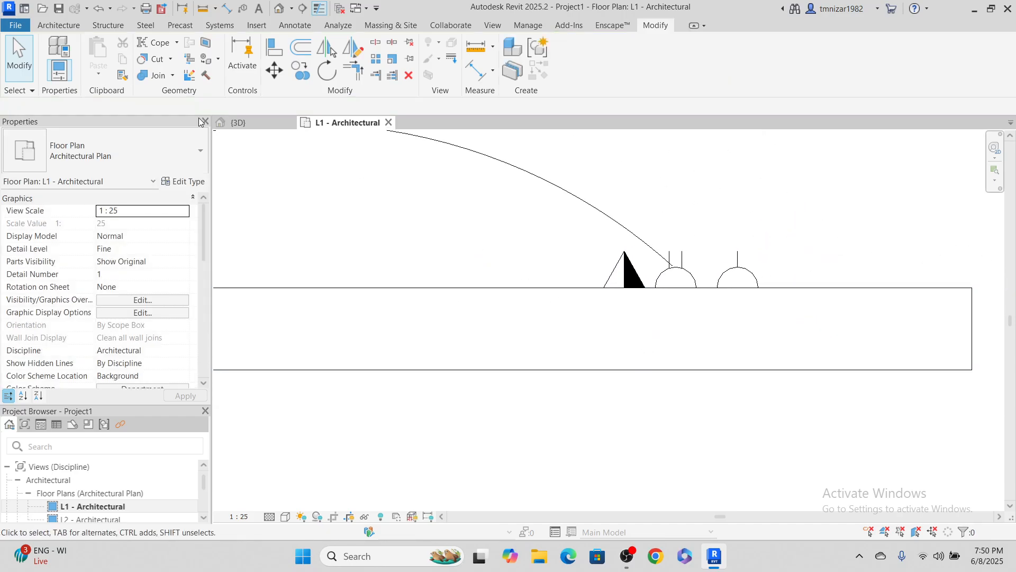
In the 3D view, shift the Data Outlet slightly away from the twin socket and set its Elevation from Level to 450.
{"action": "left_click", "coordinate": [248, 123]}
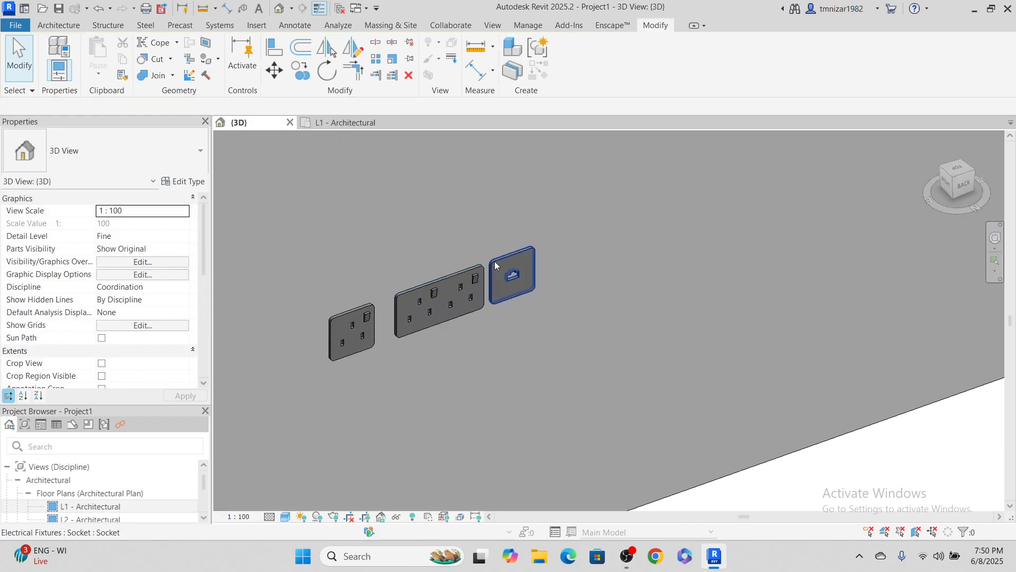
{"action": "left_click", "coordinate": [504, 262]}
{"action": "scroll", "coordinate": [524, 267], "scroll_direction": "up", "scroll_amount": 3}
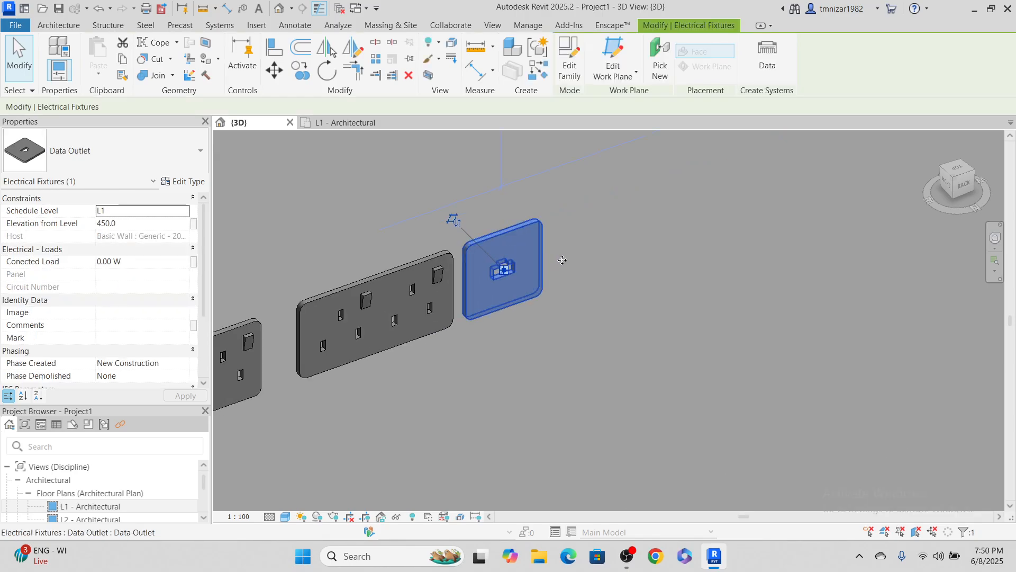
{"action": "left_click_drag", "start_coordinate": [563, 260], "coordinate": [571, 254]}
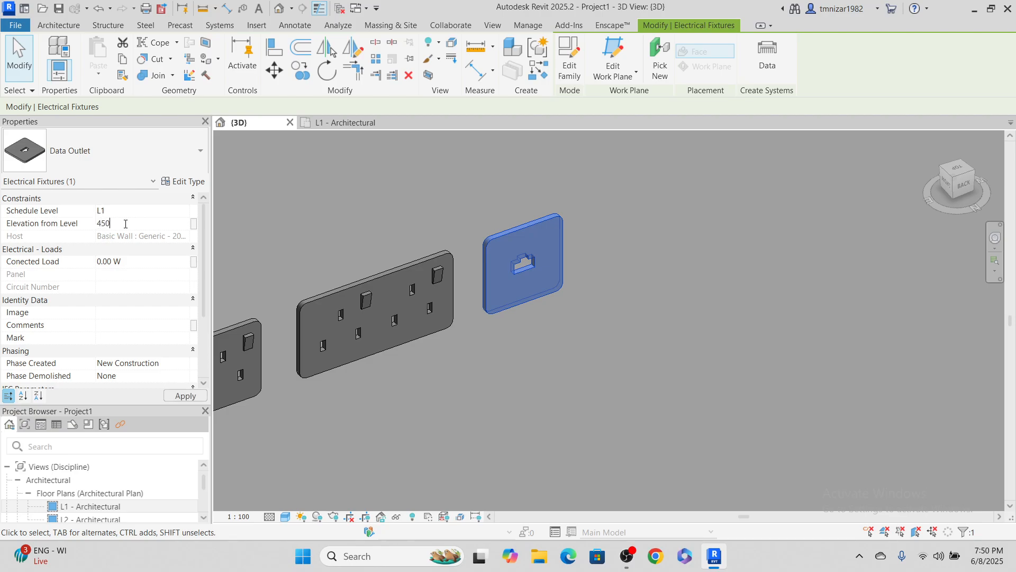
{"action": "left_click", "coordinate": [564, 394]}
{"action": "scroll", "coordinate": [642, 360], "scroll_direction": "down", "scroll_amount": 3}
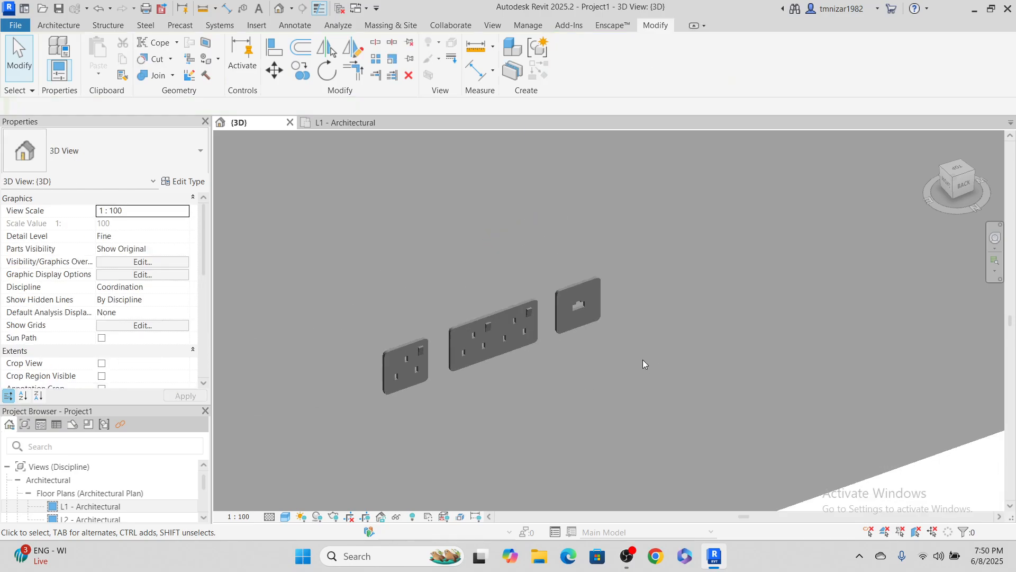
{"action": "middle_click_drag", "start_coordinate": [643, 361], "coordinate": [550, 284]}
{"action": "scroll", "coordinate": [549, 285], "scroll_direction": "up", "scroll_amount": 3}
{"action": "left_click", "coordinate": [529, 240]}
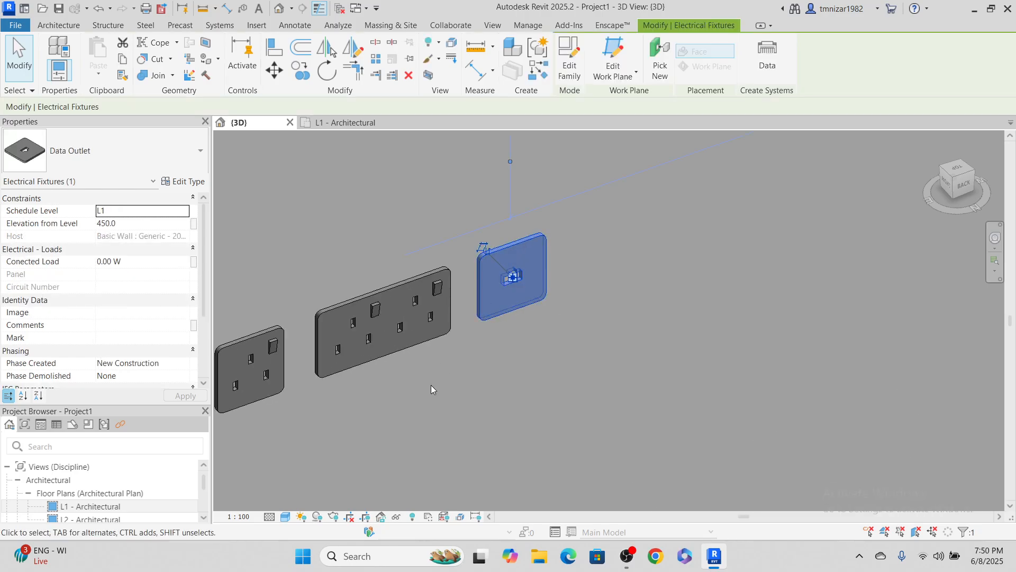
{"action": "left_click", "coordinate": [431, 385]}
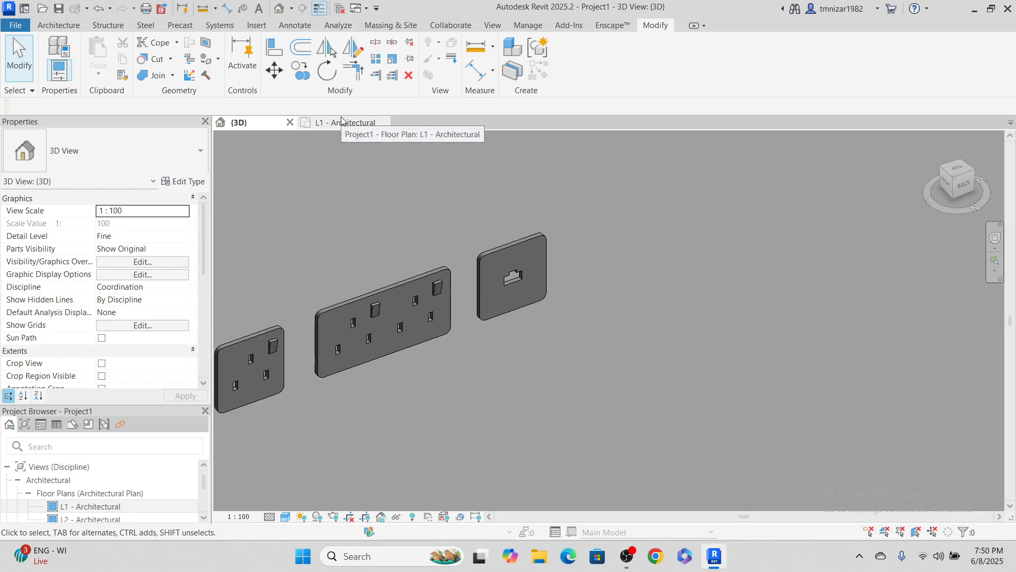
Open the Data Outlet family for editing from the placed instance and select its connector element.
{"action": "left_click", "coordinate": [503, 247]}
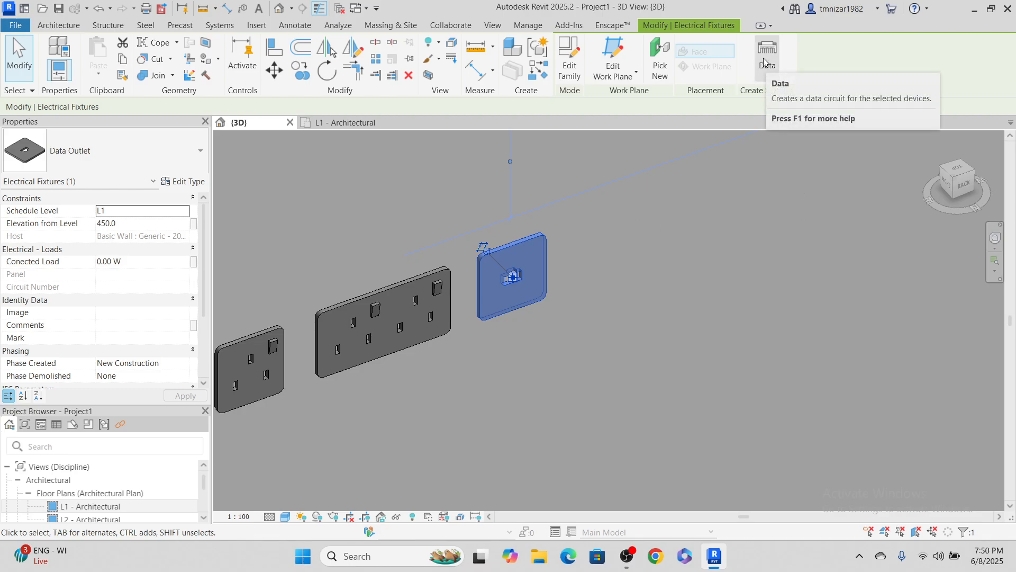
{"action": "left_click", "coordinate": [569, 59]}
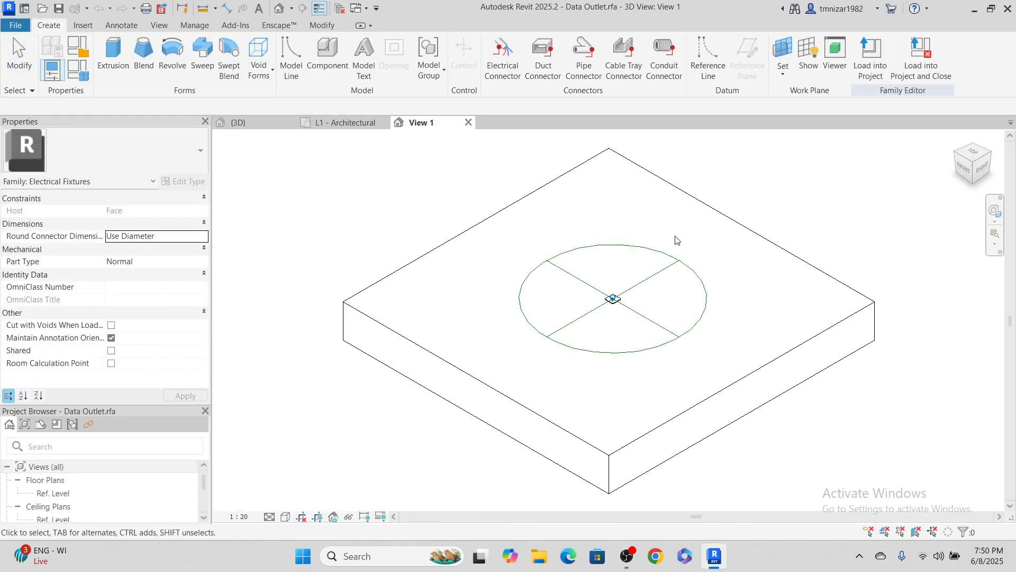
{"action": "scroll", "coordinate": [623, 316], "scroll_direction": "up", "scroll_amount": 8}
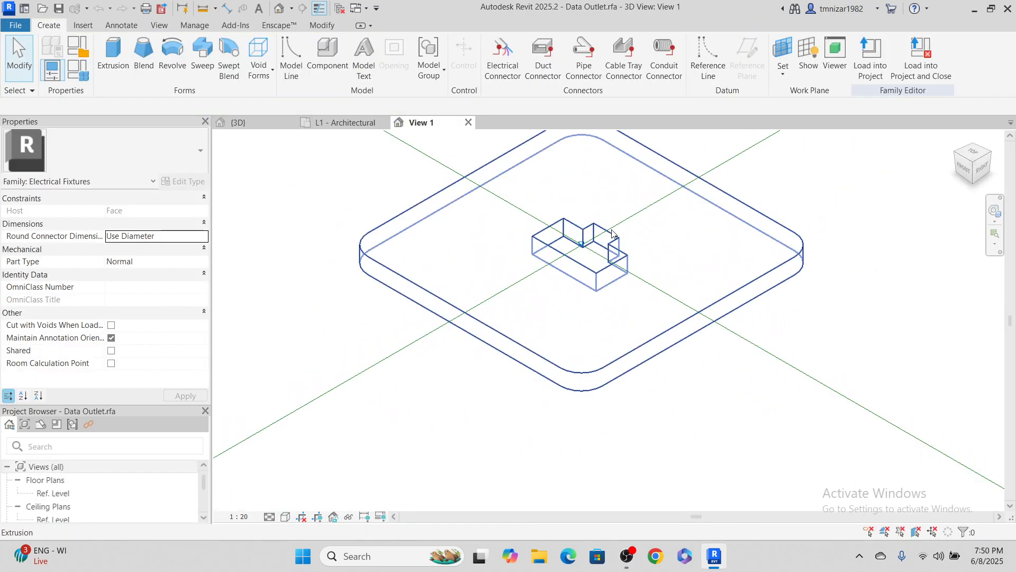
{"action": "middle_click_drag", "start_coordinate": [612, 233], "coordinate": [602, 341]}
{"action": "left_click", "coordinate": [651, 247]}
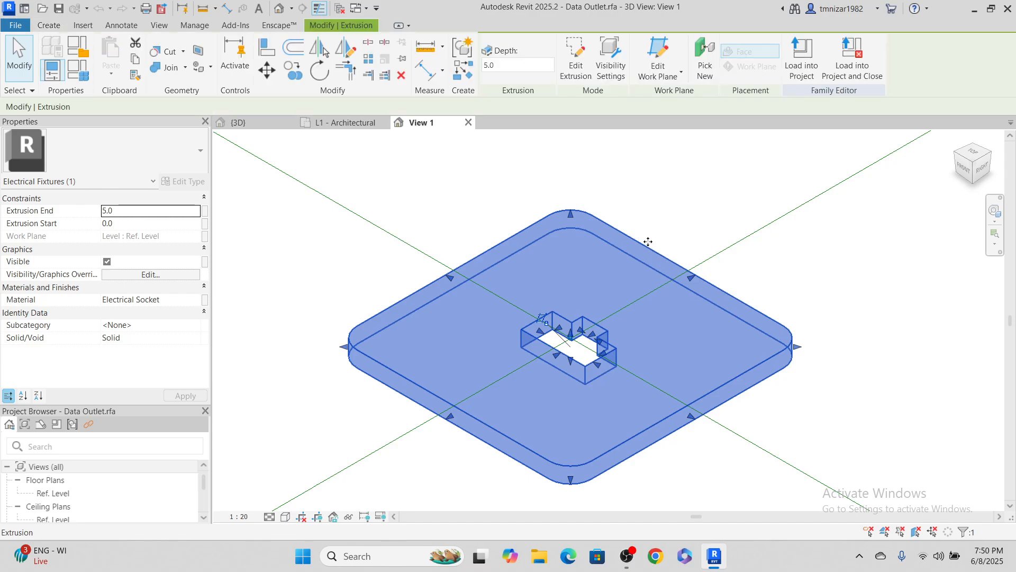
{"action": "scroll", "coordinate": [658, 265], "scroll_direction": "down", "scroll_amount": 1}
{"action": "middle_click_drag", "start_coordinate": [772, 261], "coordinate": [652, 310]}
{"action": "left_click", "coordinate": [643, 254]}
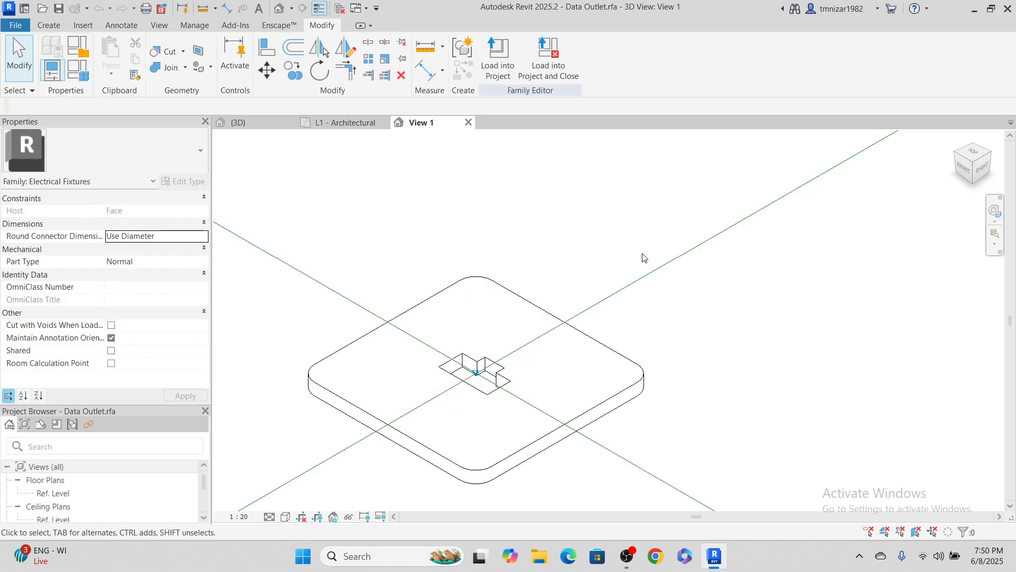
{"action": "left_click", "coordinate": [681, 264]}
Review the System Type options available for the Data Outlet's connector, leaving it set to Data.
{"action": "left_click", "coordinate": [193, 211]}
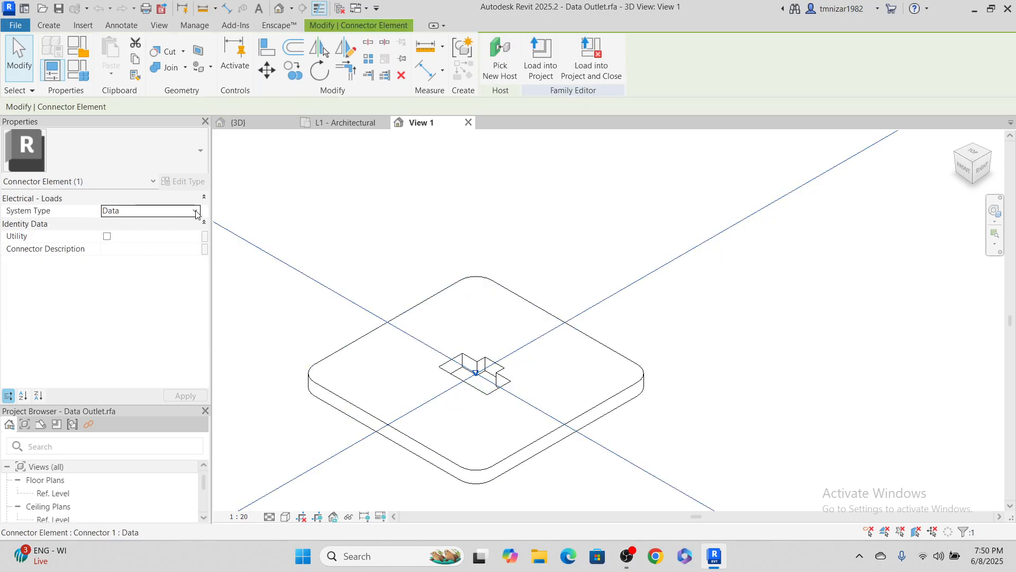
{"action": "left_click", "coordinate": [196, 213]}
{"action": "left_click_drag", "start_coordinate": [191, 243], "coordinate": [193, 268]}
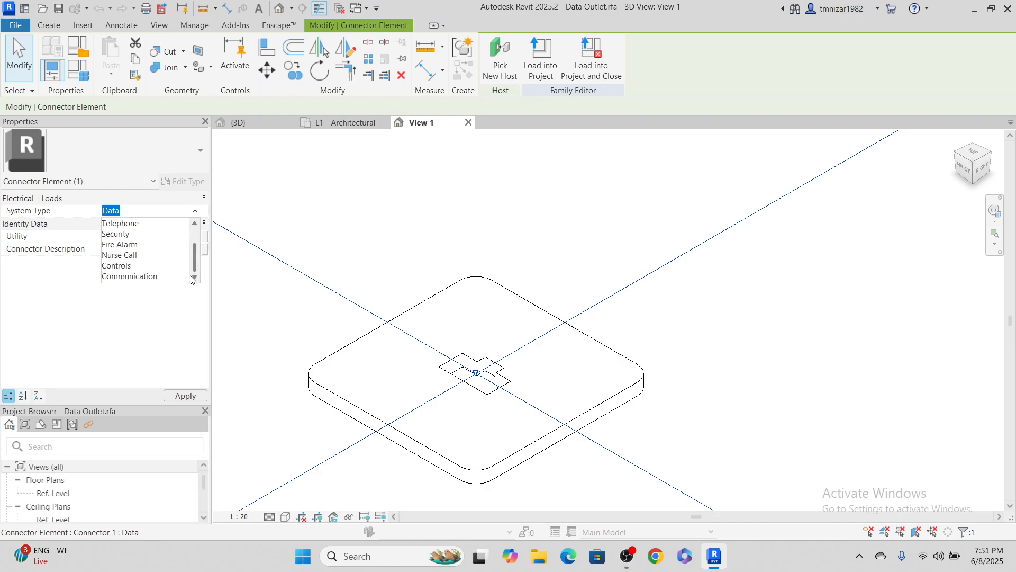
{"action": "left_click_drag", "start_coordinate": [192, 263], "coordinate": [193, 242]}
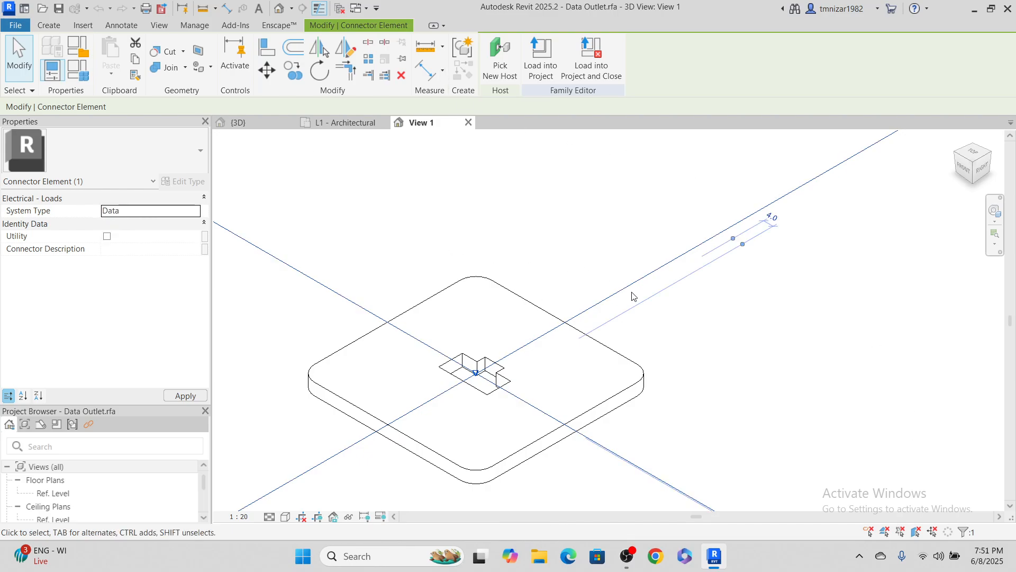
{"action": "scroll", "coordinate": [609, 289], "scroll_direction": "down", "scroll_amount": 4}
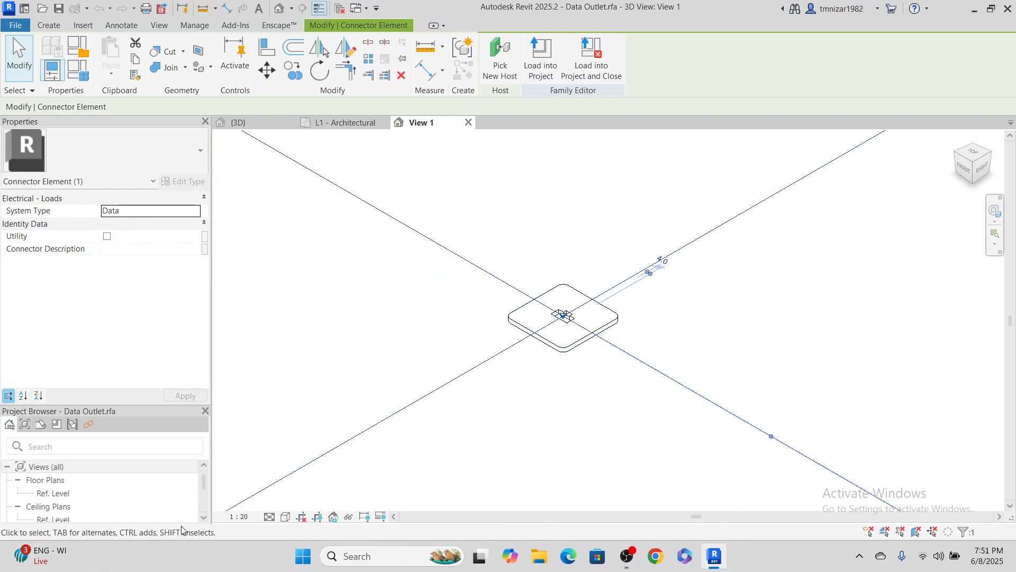
{"action": "left_click", "coordinate": [474, 406]}
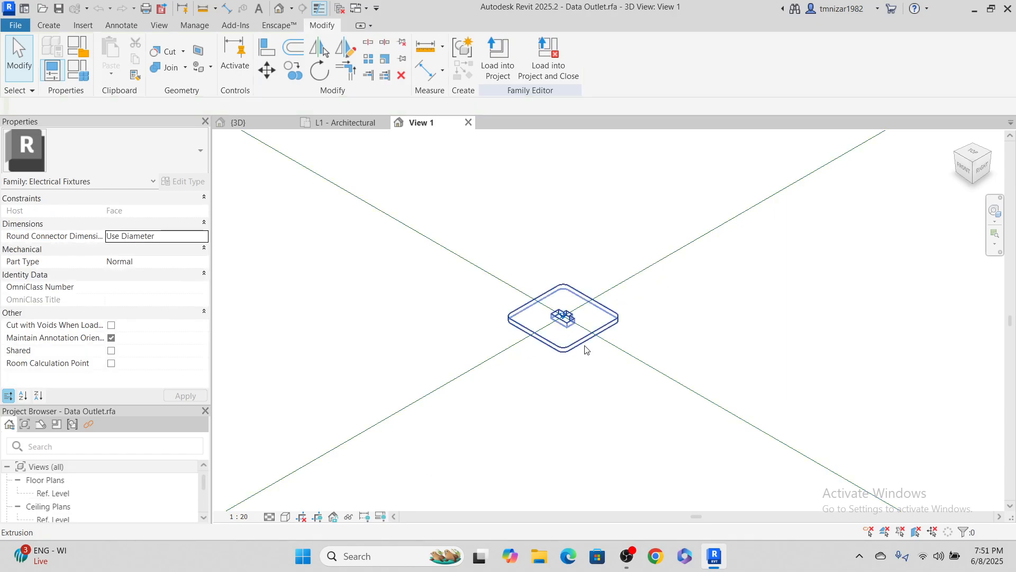
{"action": "left_click", "coordinate": [586, 350]}
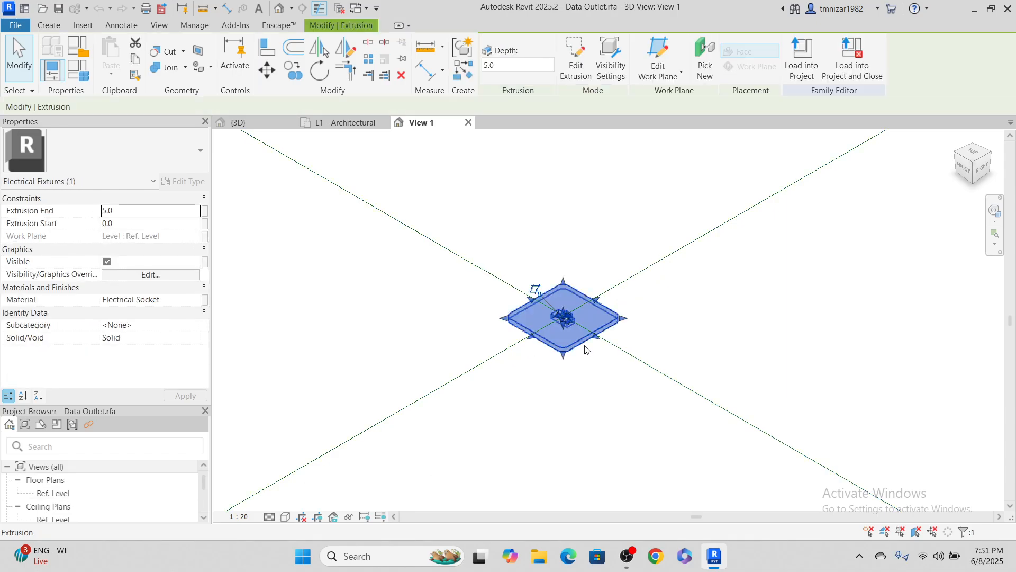
{"action": "left_click", "coordinate": [619, 344]}
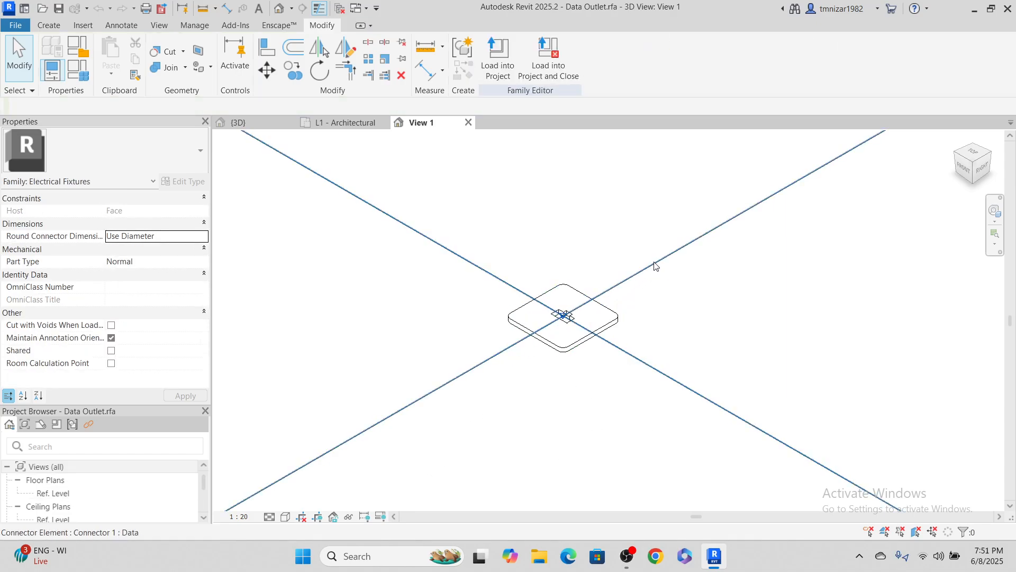
{"action": "left_click", "coordinate": [427, 352]}
{"action": "scroll", "coordinate": [454, 372], "scroll_direction": "down", "scroll_amount": 2}
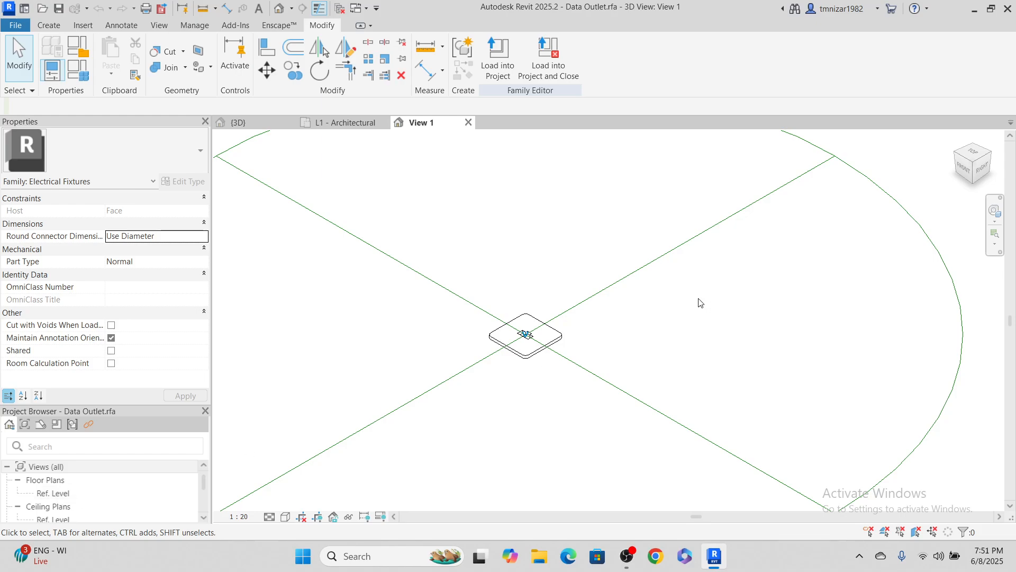
{"action": "scroll", "coordinate": [532, 325], "scroll_direction": "up", "scroll_amount": 2}
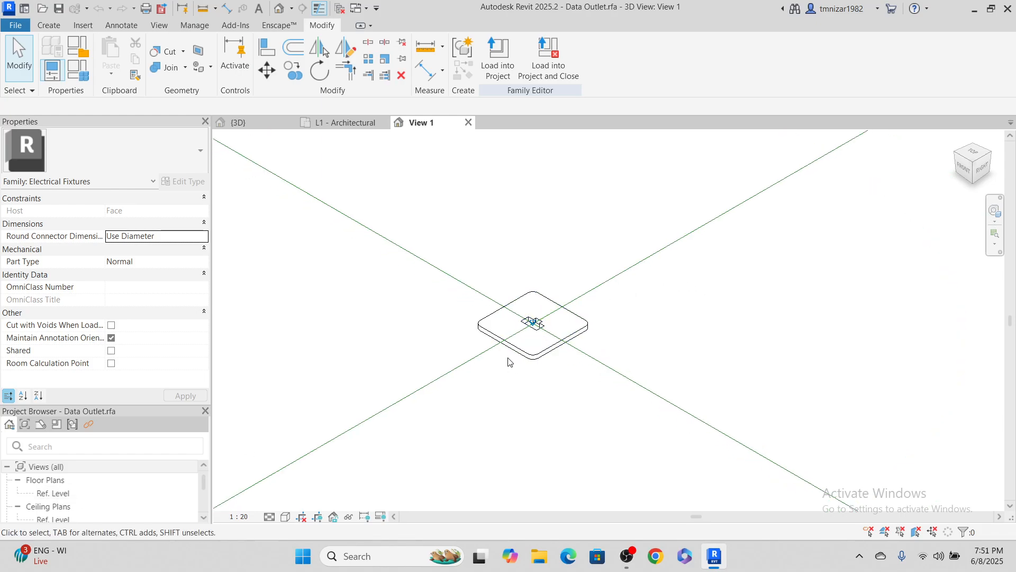
{"action": "scroll", "coordinate": [581, 334], "scroll_direction": "up", "scroll_amount": 2}
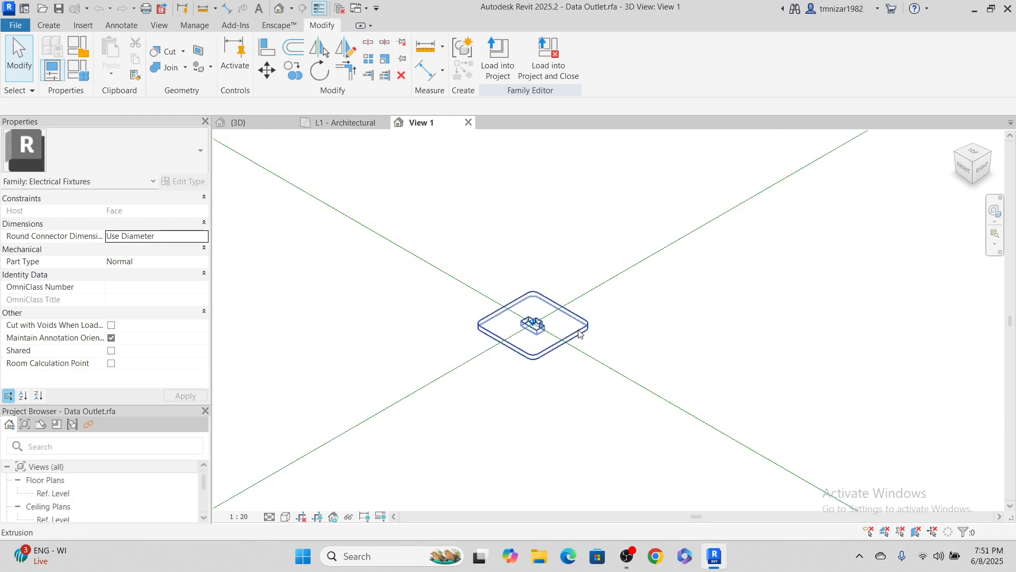
Change the Data Outlet family's category from Electrical Fixtures to Data Devices.
{"action": "left_click", "coordinate": [87, 52]}
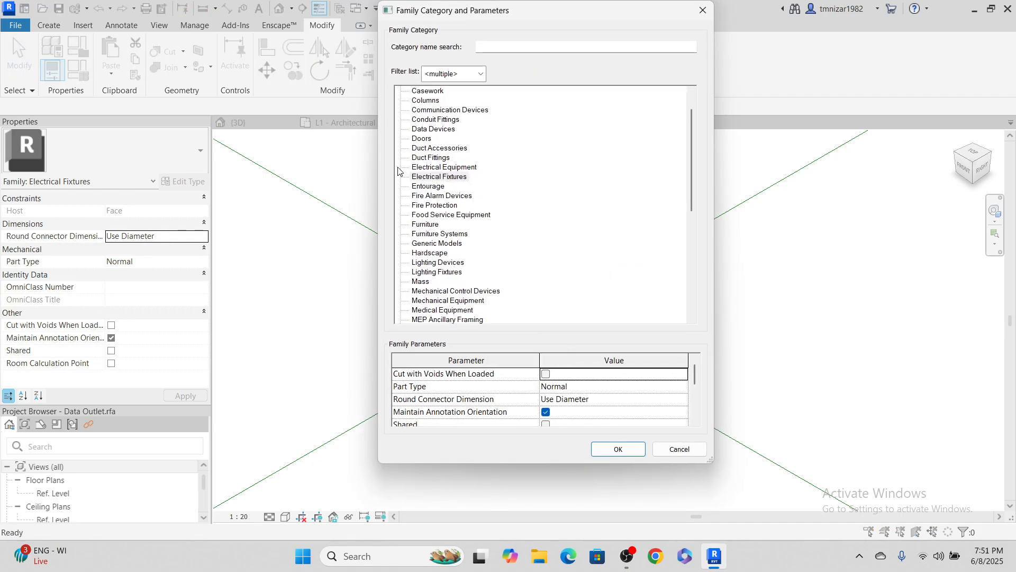
{"action": "left_click", "coordinate": [447, 131]}
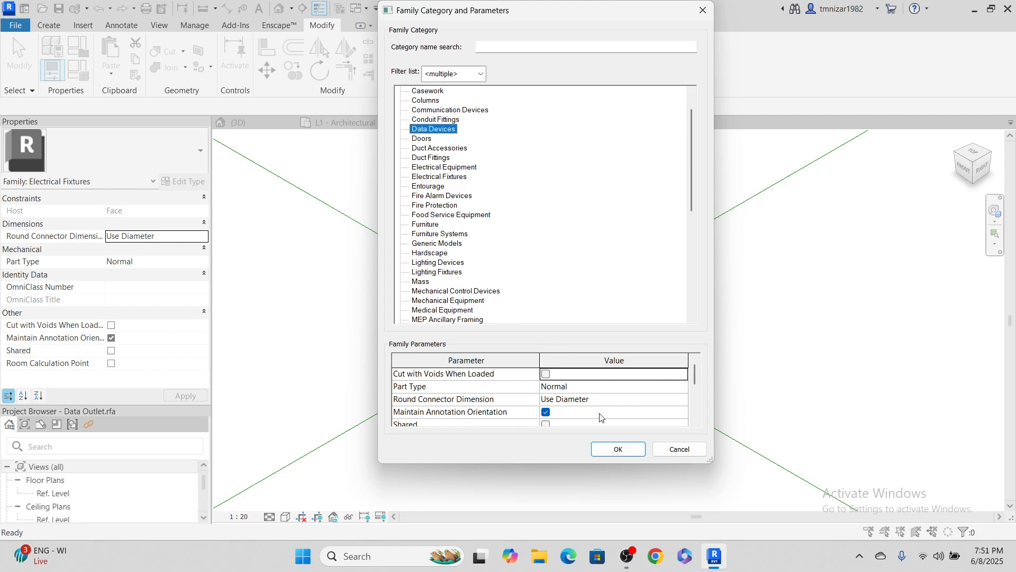
{"action": "left_click", "coordinate": [612, 451]}
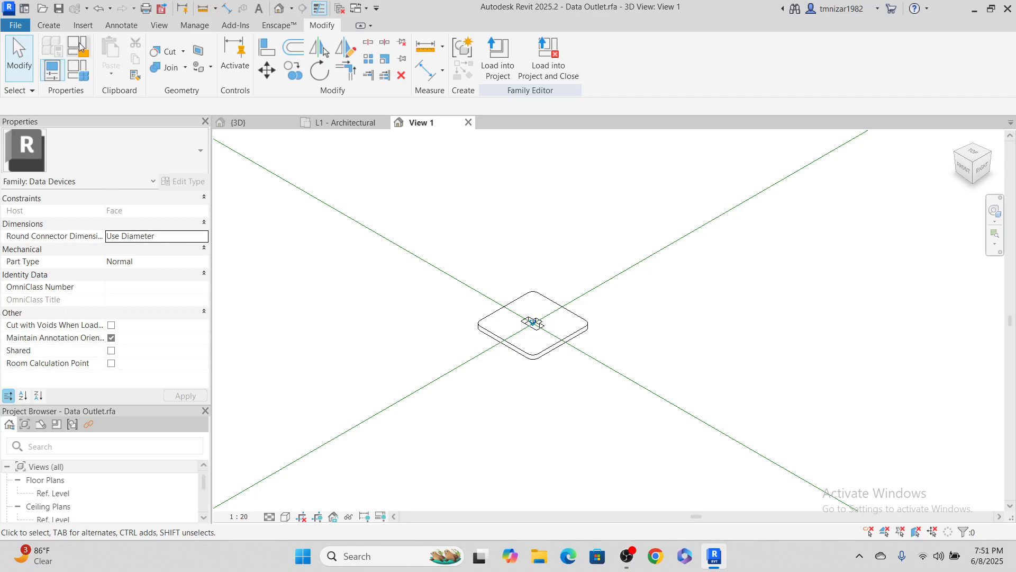
Save the Data Outlet family, load it into the project and close it, overwriting the existing version and its parameter values.
{"action": "left_click", "coordinate": [550, 64]}
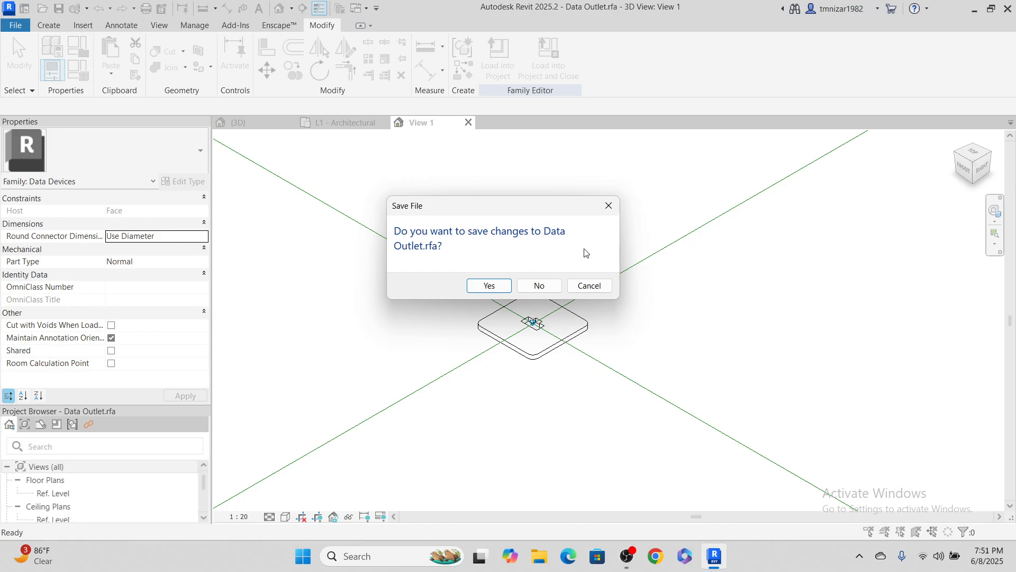
{"action": "left_click", "coordinate": [503, 284]}
{"action": "left_click", "coordinate": [485, 286]}
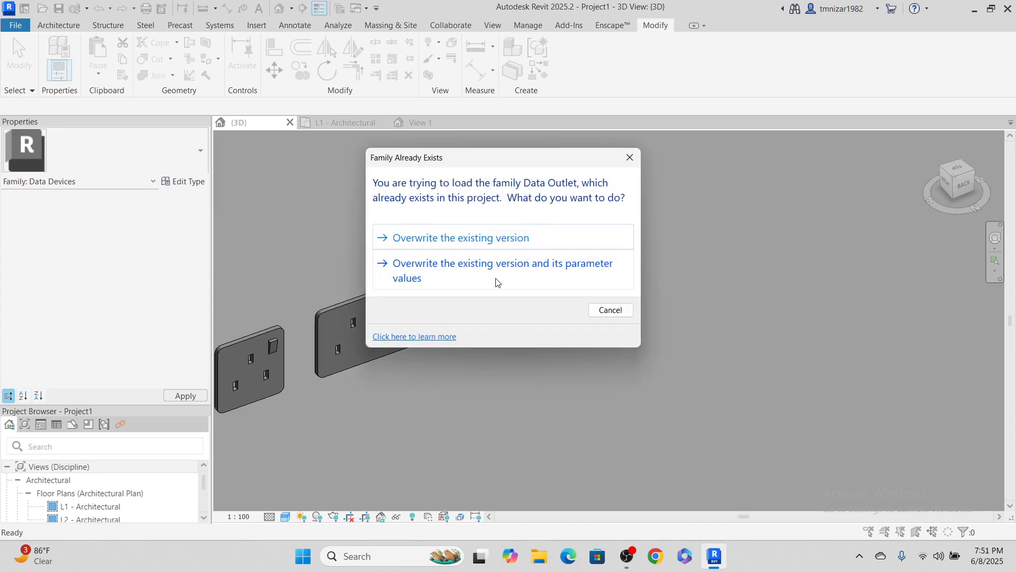
{"action": "left_click", "coordinate": [494, 275]}
{"action": "scroll", "coordinate": [567, 302], "scroll_direction": "down", "scroll_amount": 3}
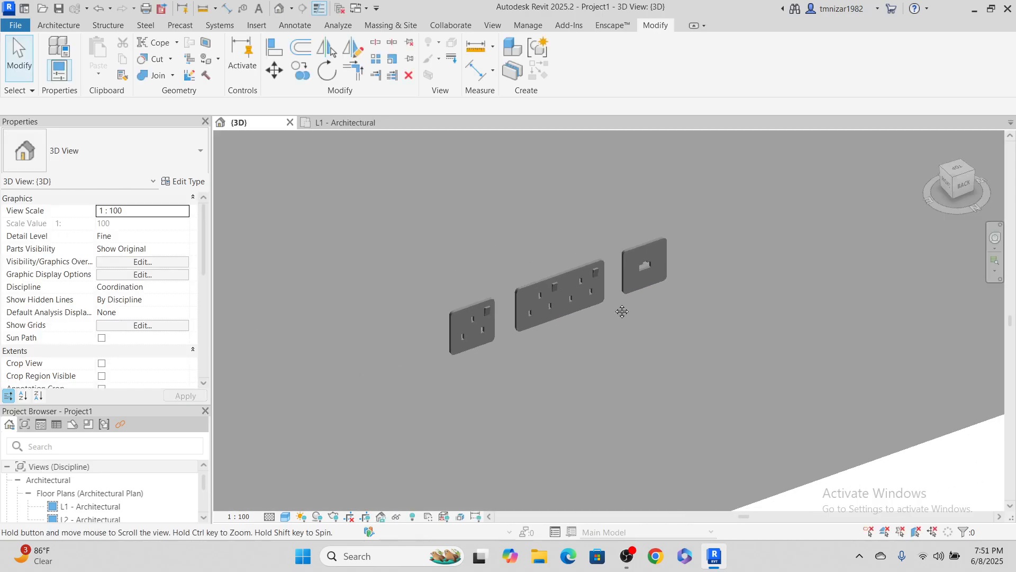
{"action": "scroll", "coordinate": [650, 307], "scroll_direction": "up", "scroll_amount": 4}
{"action": "scroll", "coordinate": [515, 273], "scroll_direction": "up", "scroll_amount": 3}
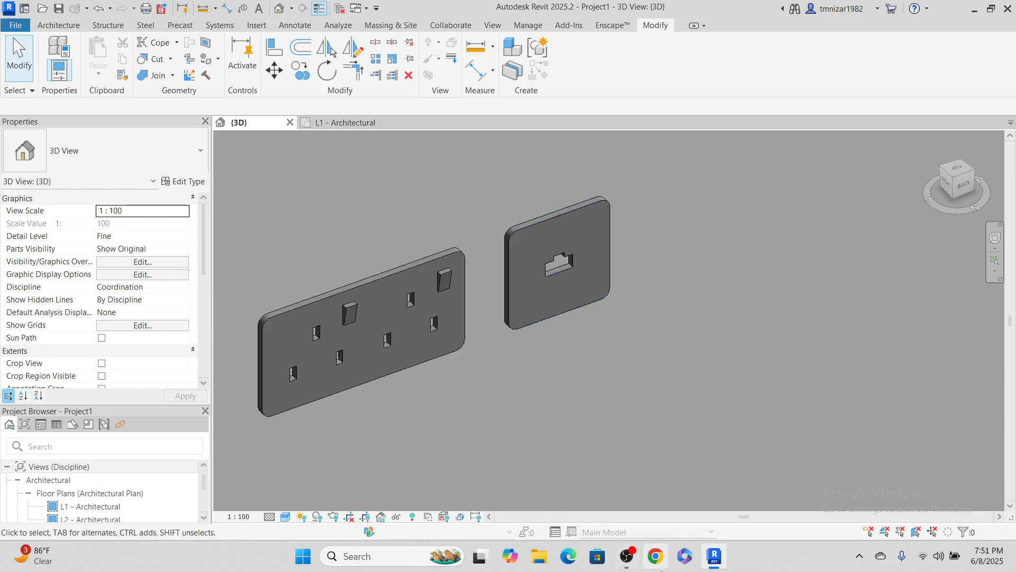
Switch to Chrome, search Google for "data outlet" and look through the product images.
{"action": "left_click", "coordinate": [655, 556]}
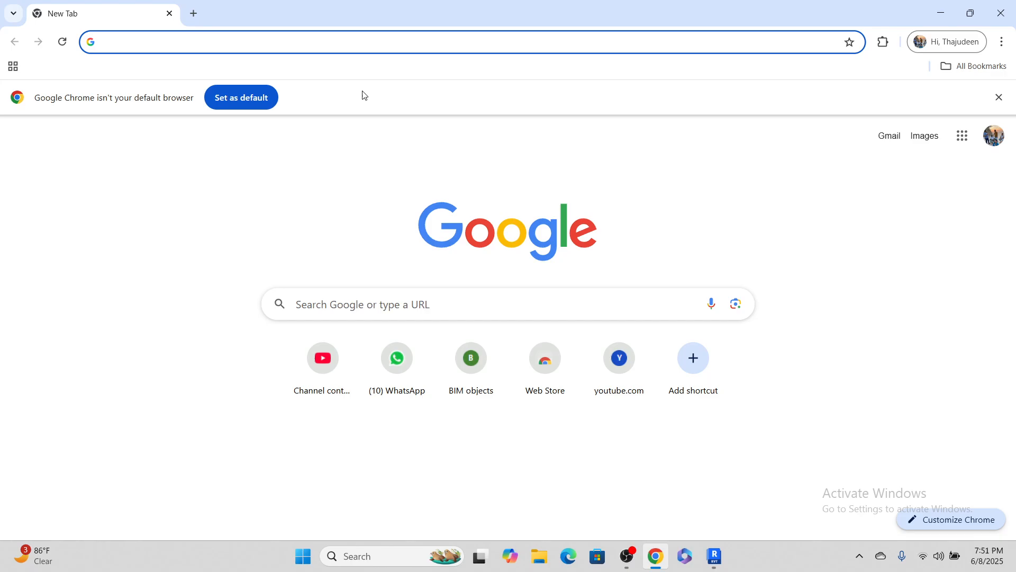
{"action": "left_click", "coordinate": [354, 44]}
{"action": "type", "text": "data"}
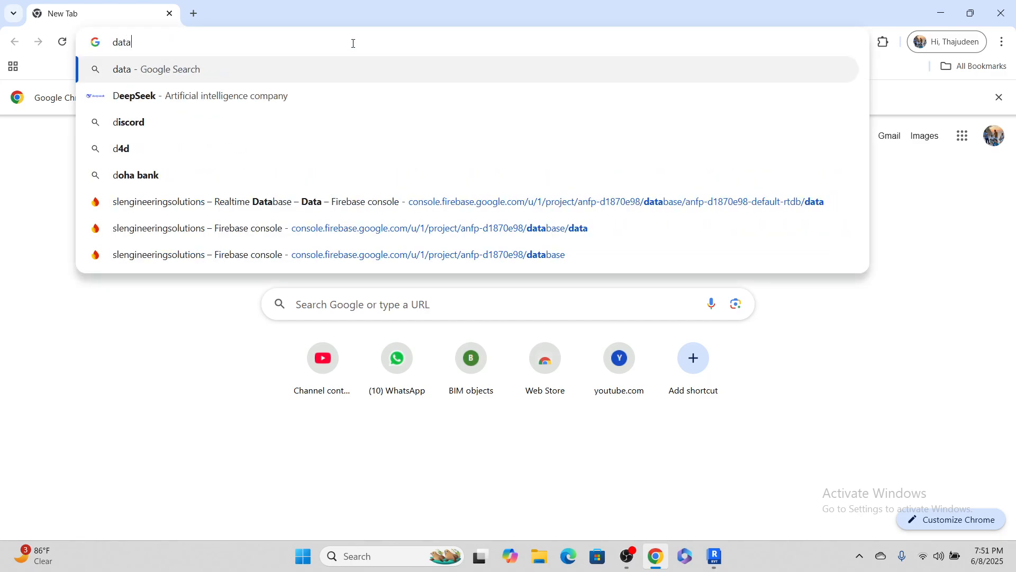
{"action": "type", "text": " out"}
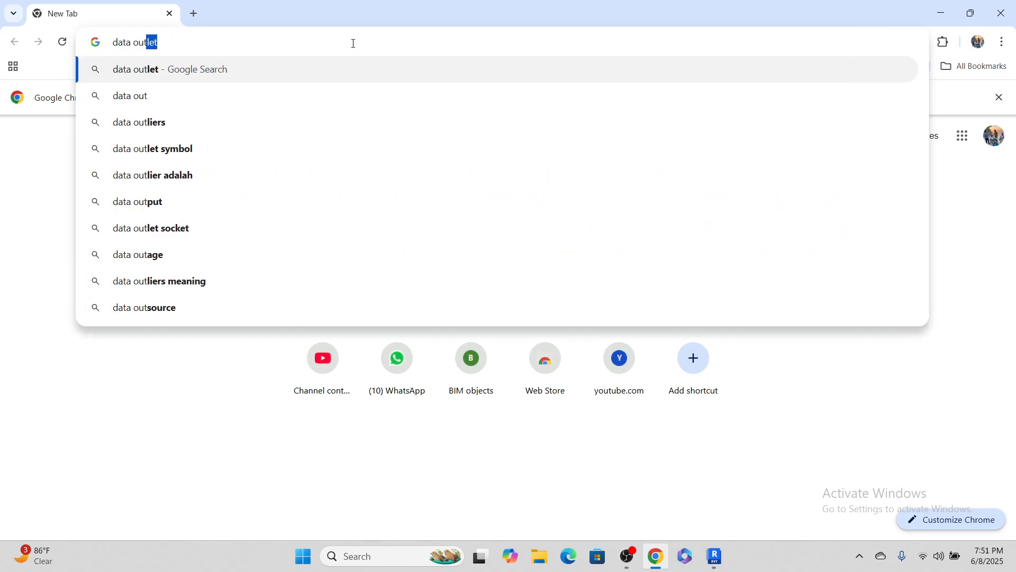
{"action": "type", "text": "let"}
{"action": "key", "text": "Return"}
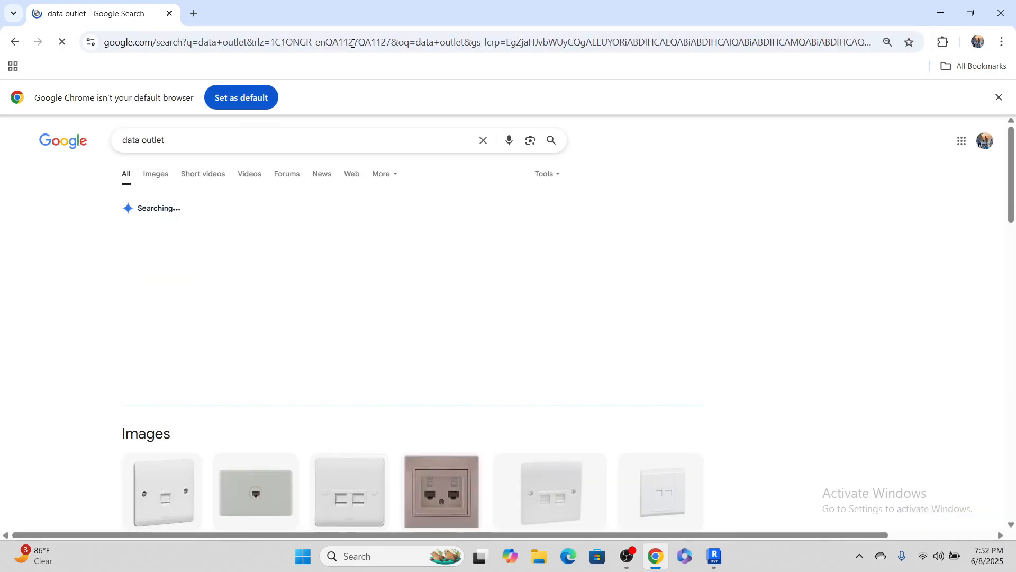
{"action": "scroll", "coordinate": [445, 226], "scroll_direction": "down", "scroll_amount": 1}
{"action": "scroll", "coordinate": [445, 226], "scroll_direction": "down", "scroll_amount": 3}
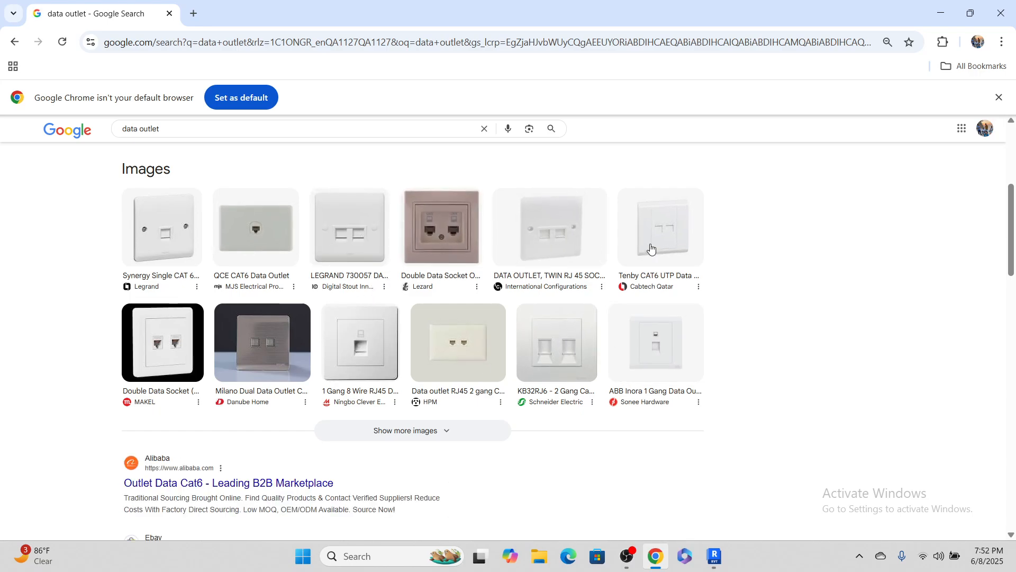
{"action": "left_click", "coordinate": [941, 13]}
Open the Data Outlet family for editing from the placed instance and check its connector element's properties.
{"action": "left_click", "coordinate": [546, 217]}
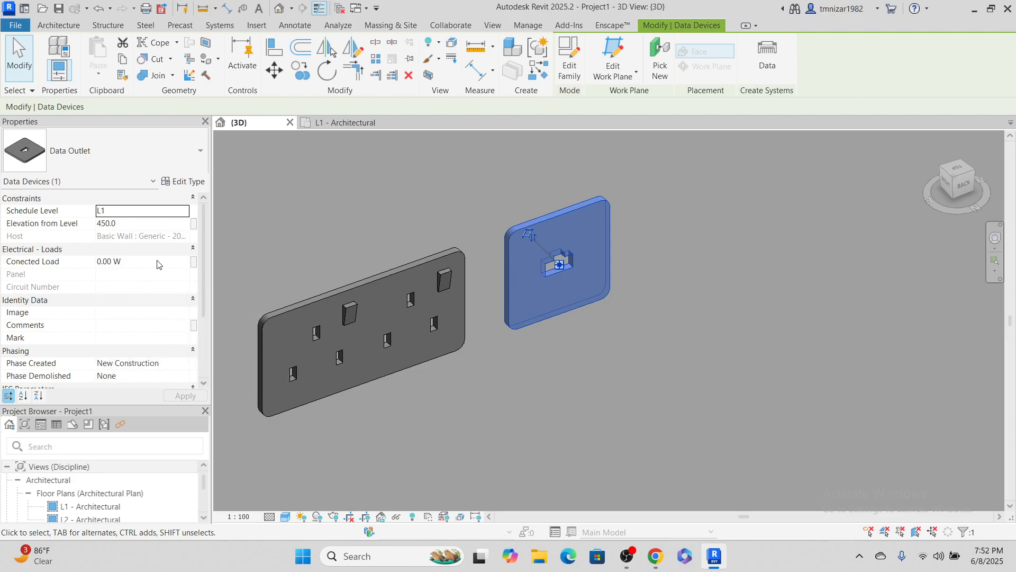
{"action": "left_click", "coordinate": [569, 59]}
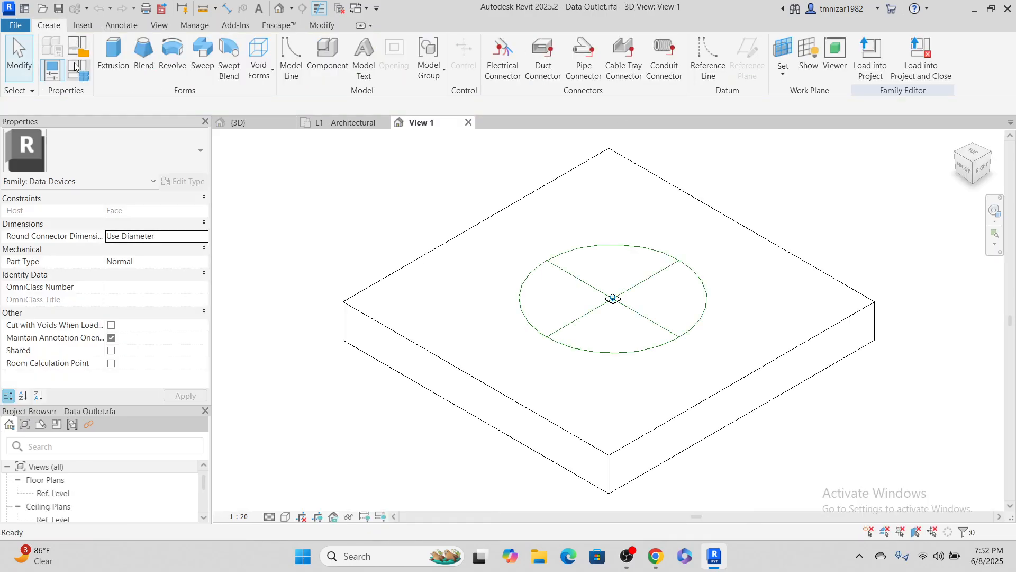
{"action": "left_click", "coordinate": [598, 293]}
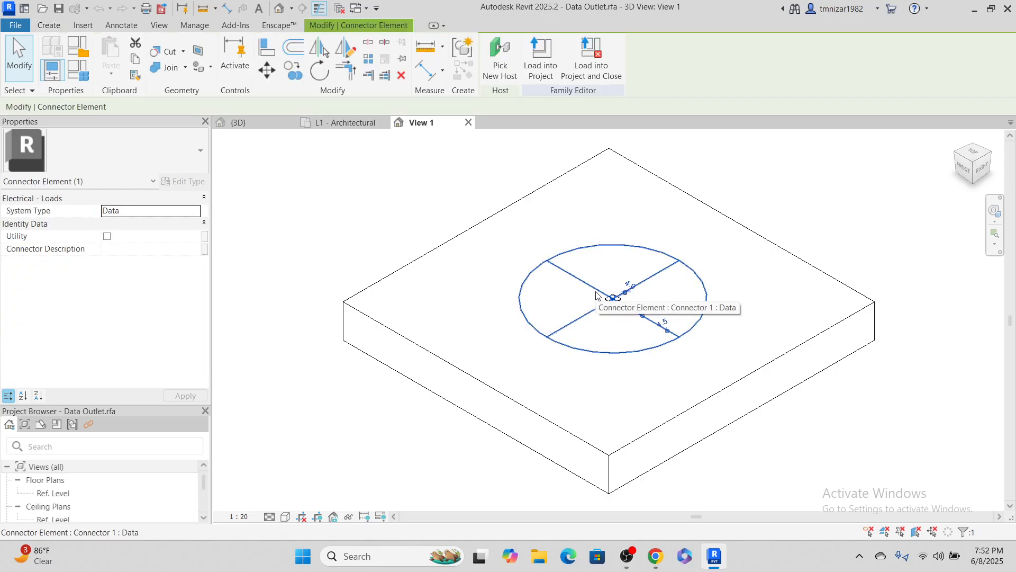
{"action": "left_click", "coordinate": [241, 270]}
Delete the Conected Load parameter from the Data Outlet family types and accept the change.
{"action": "left_click", "coordinate": [86, 75]}
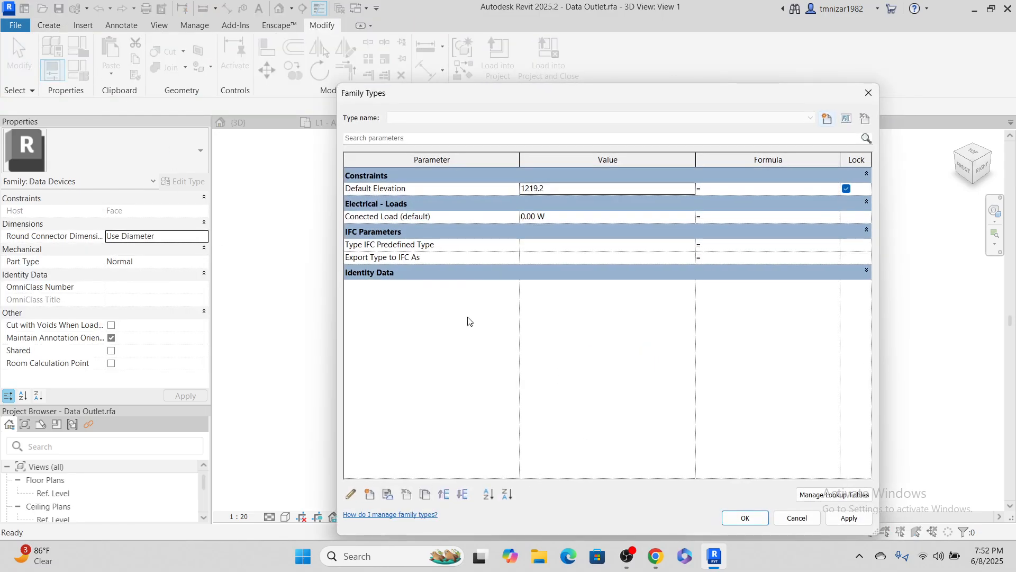
{"action": "left_click", "coordinate": [432, 217]}
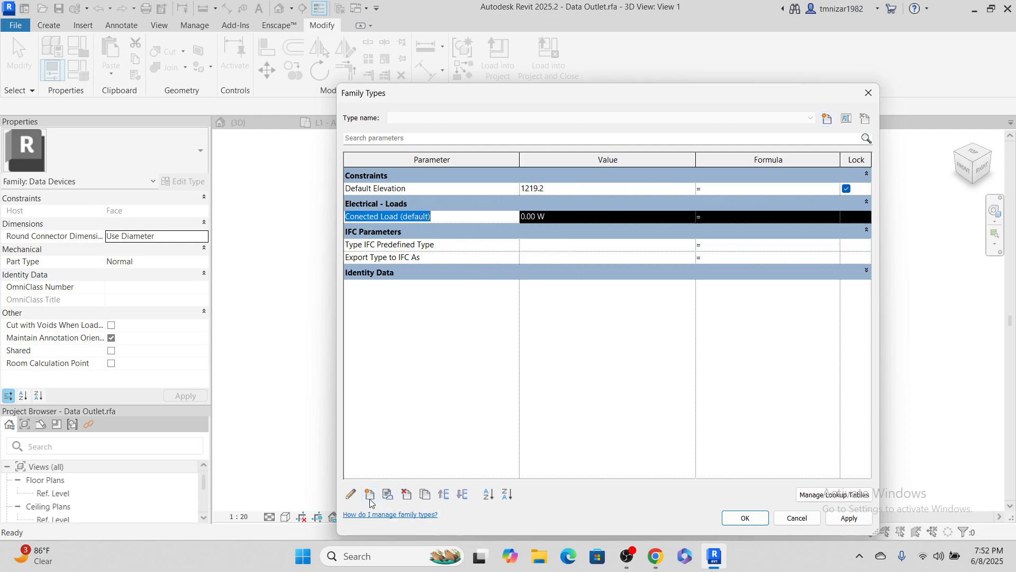
{"action": "left_click", "coordinate": [406, 494]}
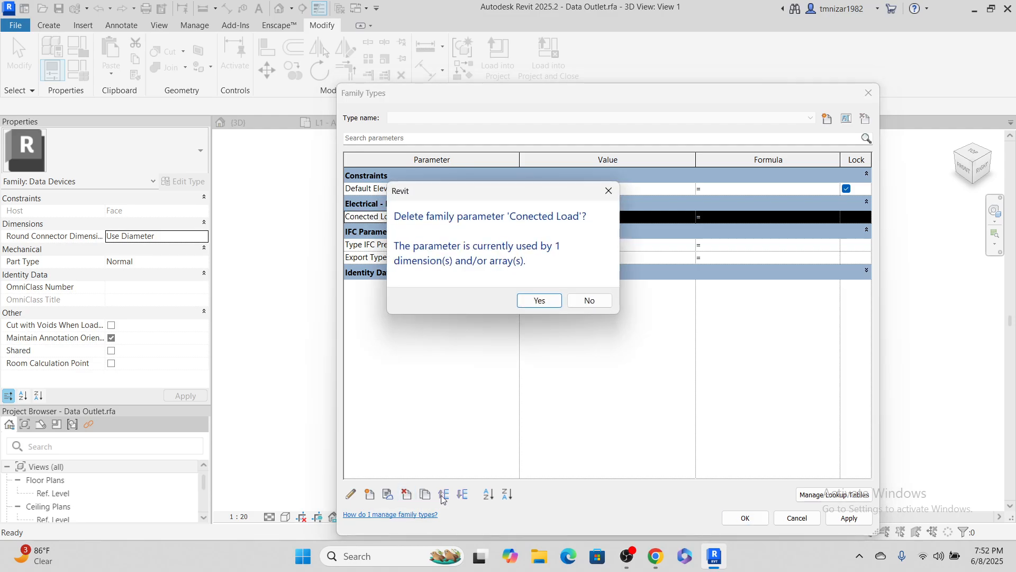
{"action": "left_click", "coordinate": [539, 301]}
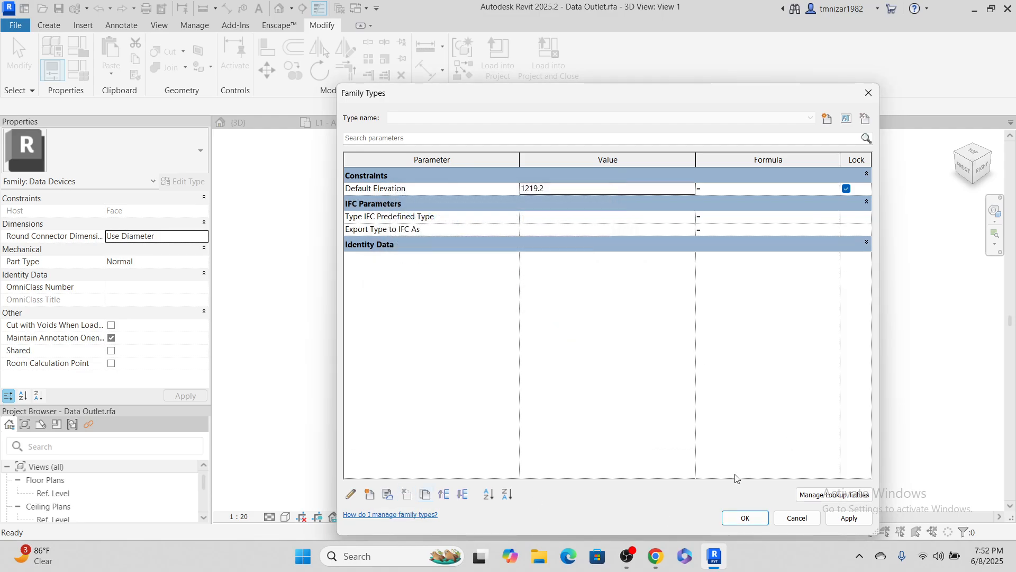
{"action": "left_click", "coordinate": [744, 517]}
Save and close the edited Data Outlet family while reloading it into the project, overwriting the existing version and parameter values.
{"action": "scroll", "coordinate": [609, 307], "scroll_direction": "up", "scroll_amount": 5}
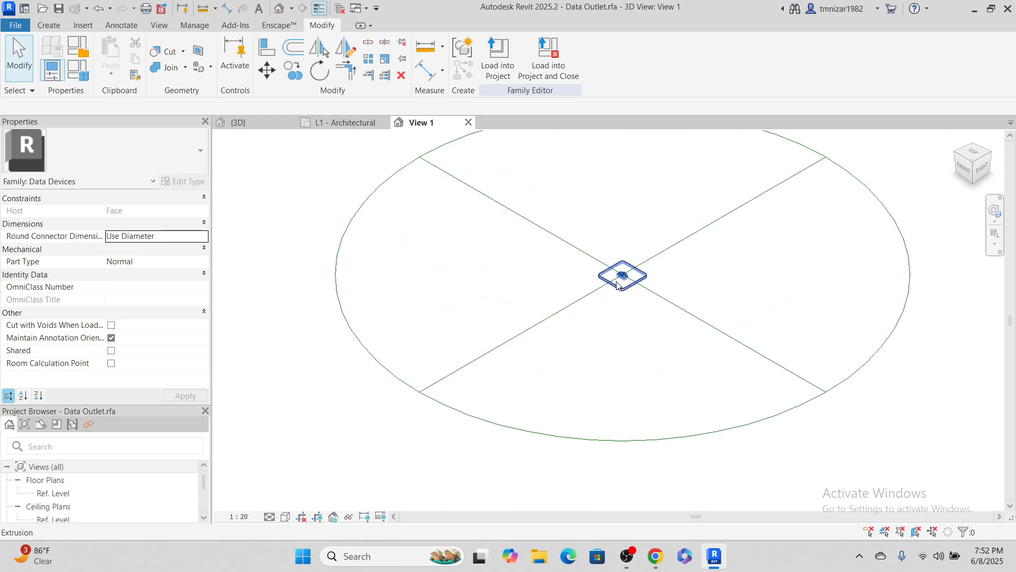
{"action": "left_click", "coordinate": [548, 61]}
{"action": "left_click", "coordinate": [485, 285]}
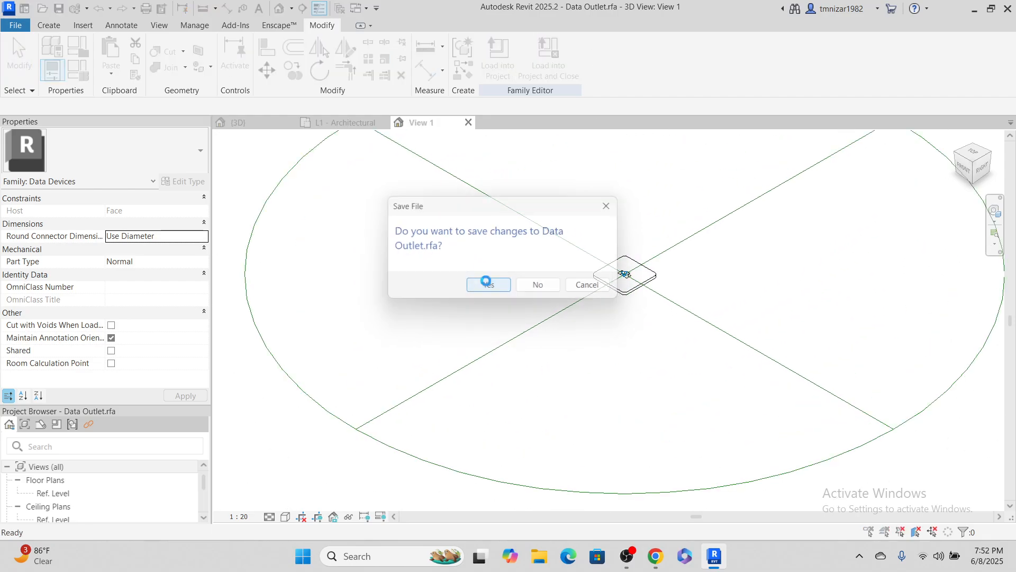
{"action": "left_click", "coordinate": [486, 284]}
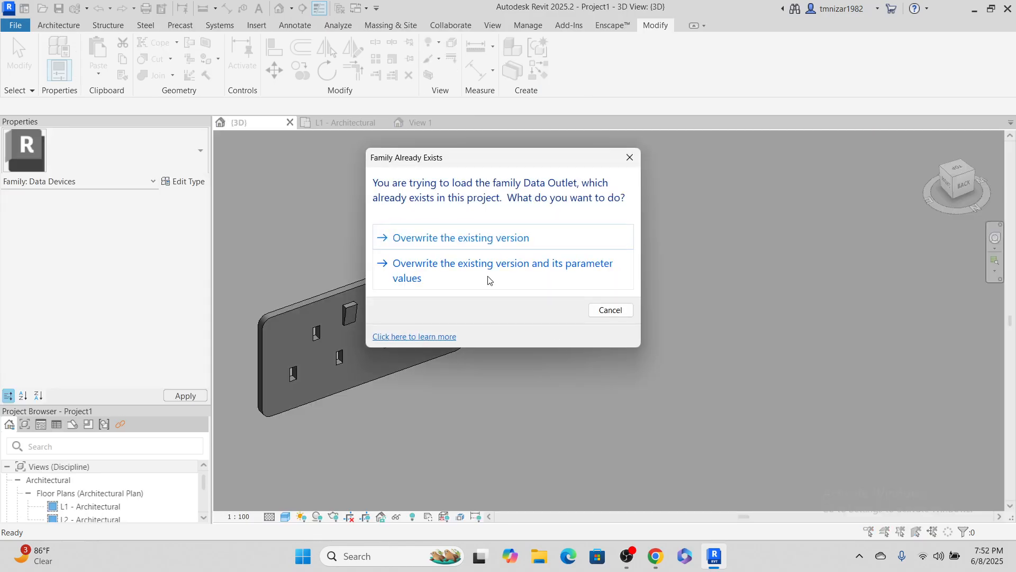
{"action": "left_click", "coordinate": [489, 279]}
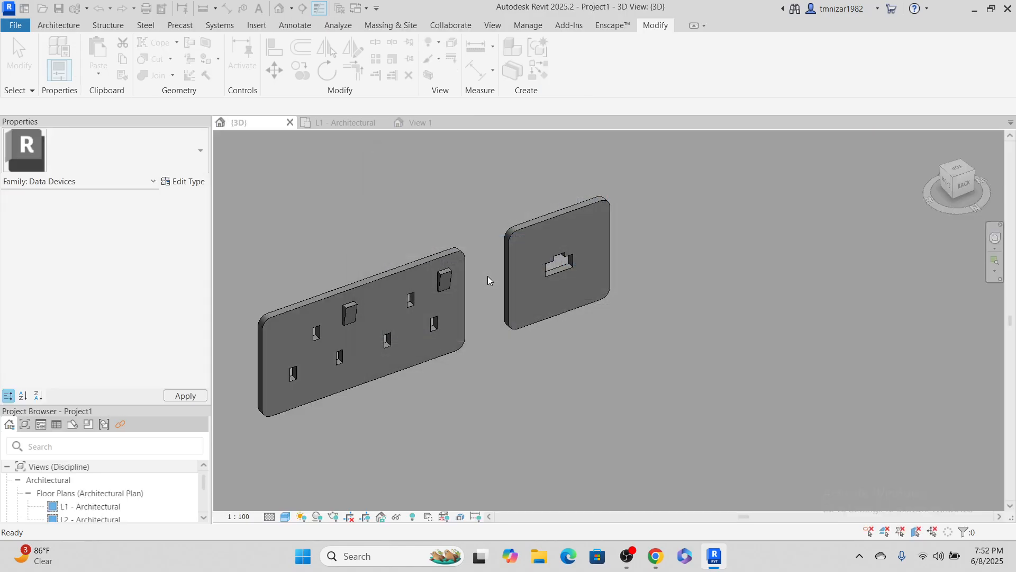
Check the reloaded Data Outlet's instance properties in the 3D view, then clear the selection.
{"action": "left_click", "coordinate": [576, 209]}
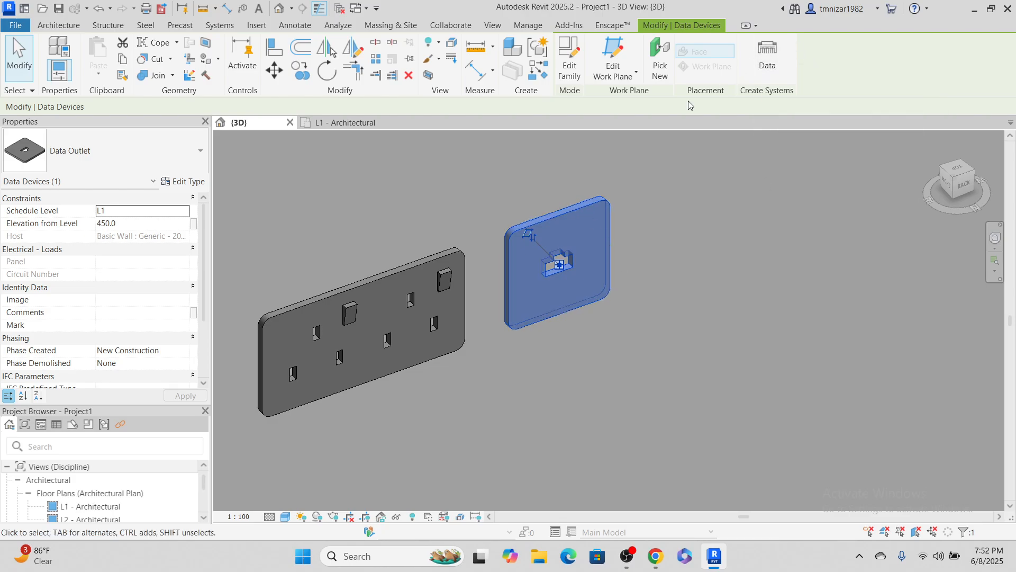
{"action": "scroll", "coordinate": [471, 321], "scroll_direction": "down", "scroll_amount": 5}
{"action": "scroll", "coordinate": [476, 332], "scroll_direction": "down", "scroll_amount": 3}
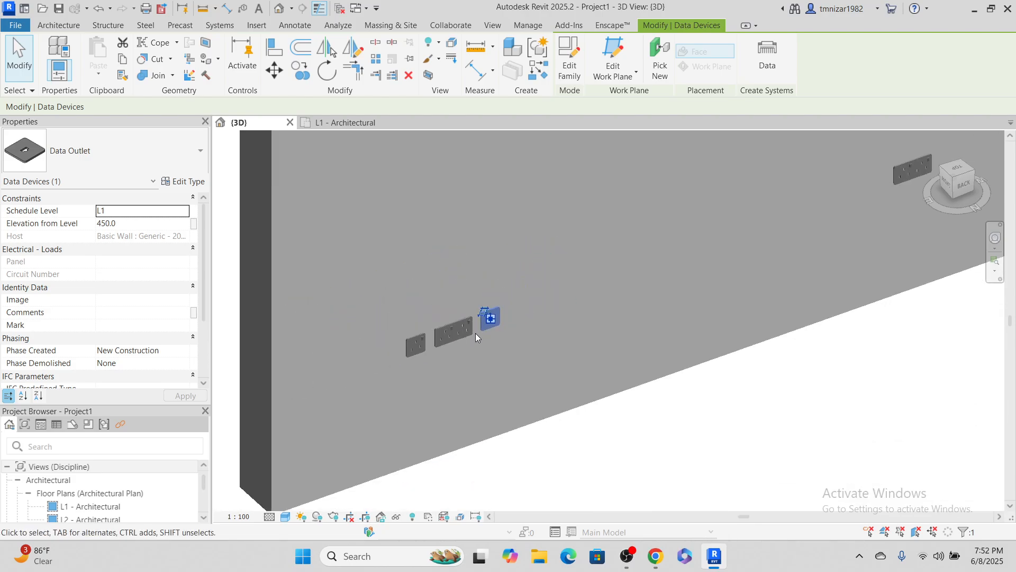
{"action": "key", "text": "Escape"}
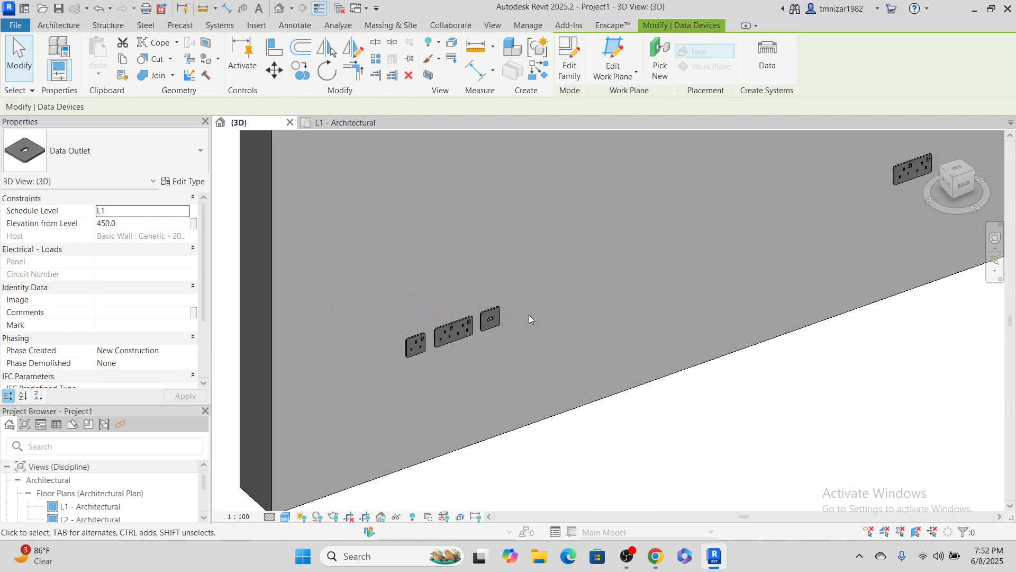
{"action": "scroll", "coordinate": [545, 270], "scroll_direction": "down", "scroll_amount": 3}
{"action": "middle_click_drag", "start_coordinate": [550, 263], "coordinate": [401, 316]}
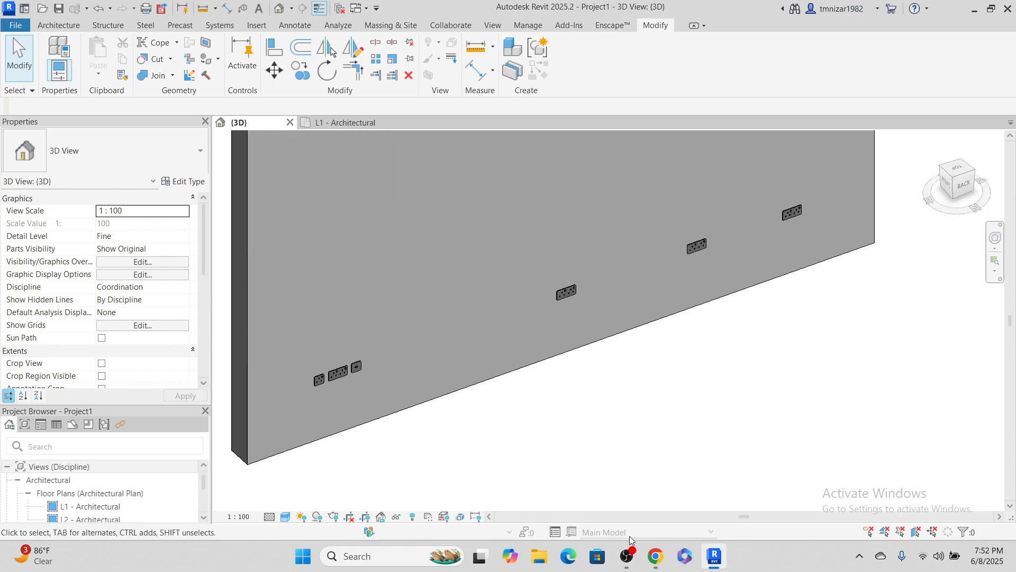
Examine the single socket, twin socket and data outlet placed side by side on the wall in 3D.
{"action": "left_click", "coordinate": [630, 556]}
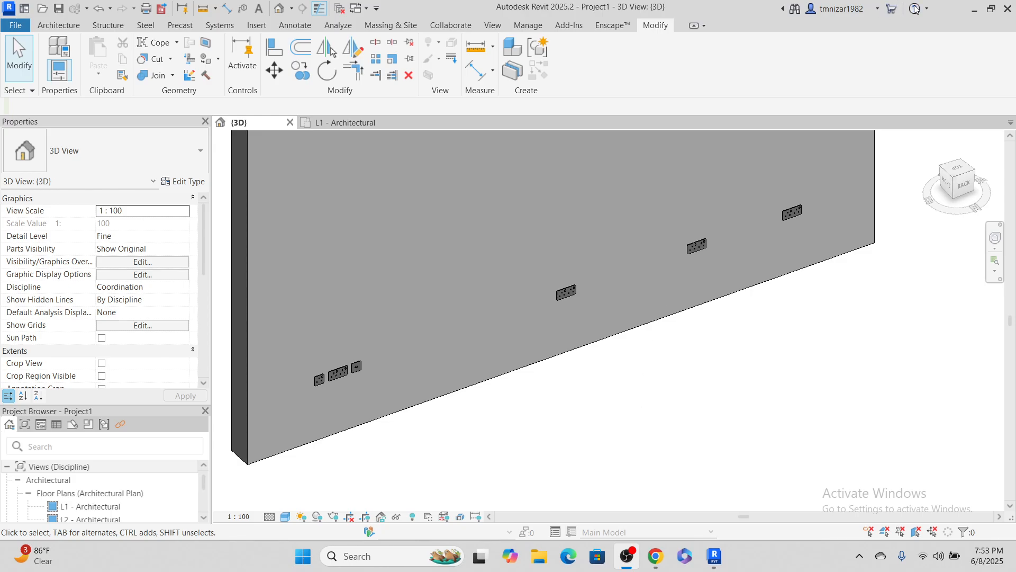
{"action": "middle_click_drag", "start_coordinate": [469, 308], "coordinate": [753, 288]}
{"action": "scroll", "coordinate": [772, 259], "scroll_direction": "up", "scroll_amount": 7}
{"action": "scroll", "coordinate": [701, 259], "scroll_direction": "down", "scroll_amount": 6}
{"action": "scroll", "coordinate": [548, 410], "scroll_direction": "up", "scroll_amount": 7}
{"action": "middle_click_drag", "start_coordinate": [655, 367], "coordinate": [572, 297]}
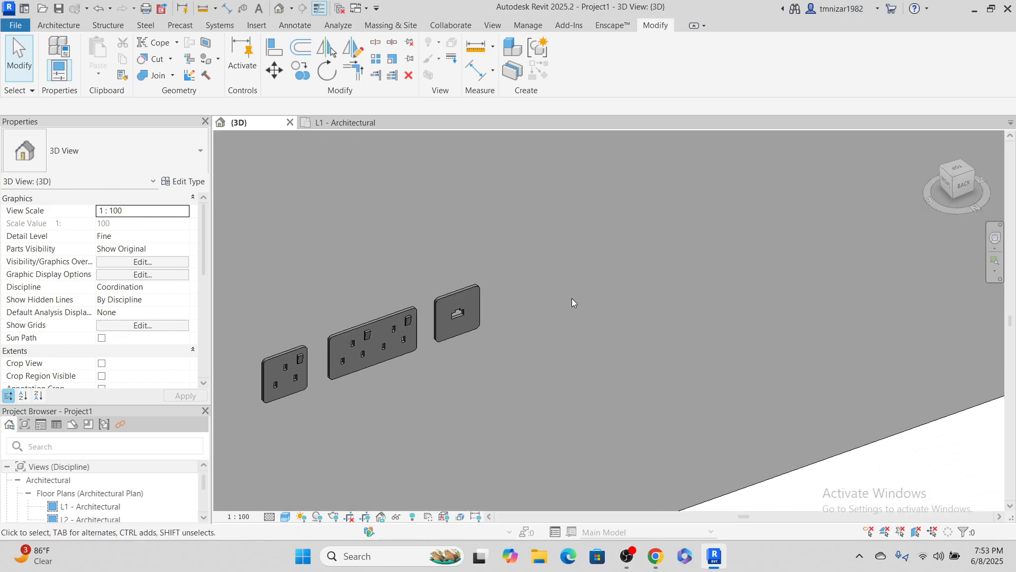
{"action": "scroll", "coordinate": [566, 293], "scroll_direction": "down", "scroll_amount": 2}
{"action": "middle_click_drag", "start_coordinate": [628, 326], "coordinate": [591, 352]}
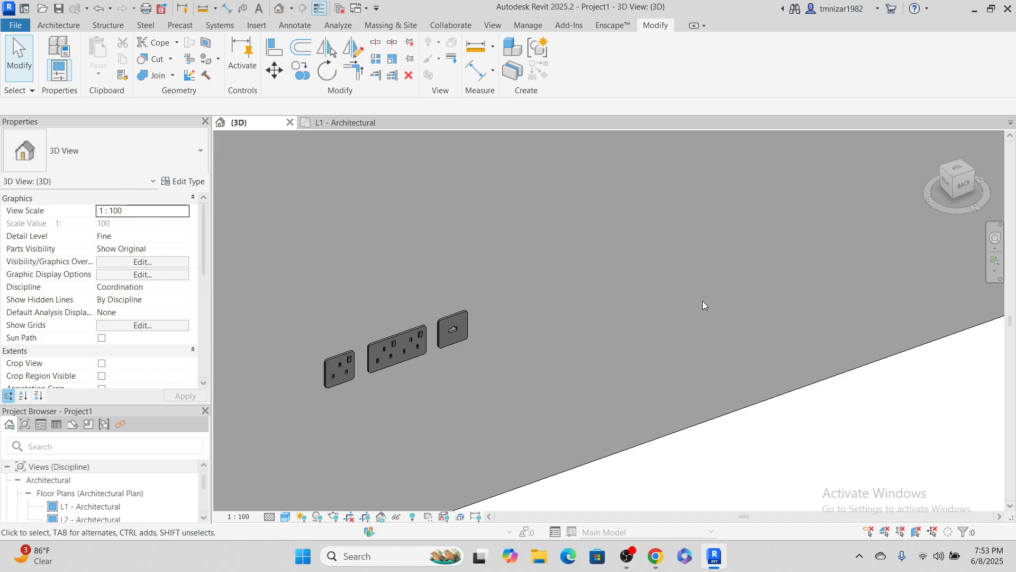
{"action": "scroll", "coordinate": [624, 261], "scroll_direction": "down", "scroll_amount": 3}
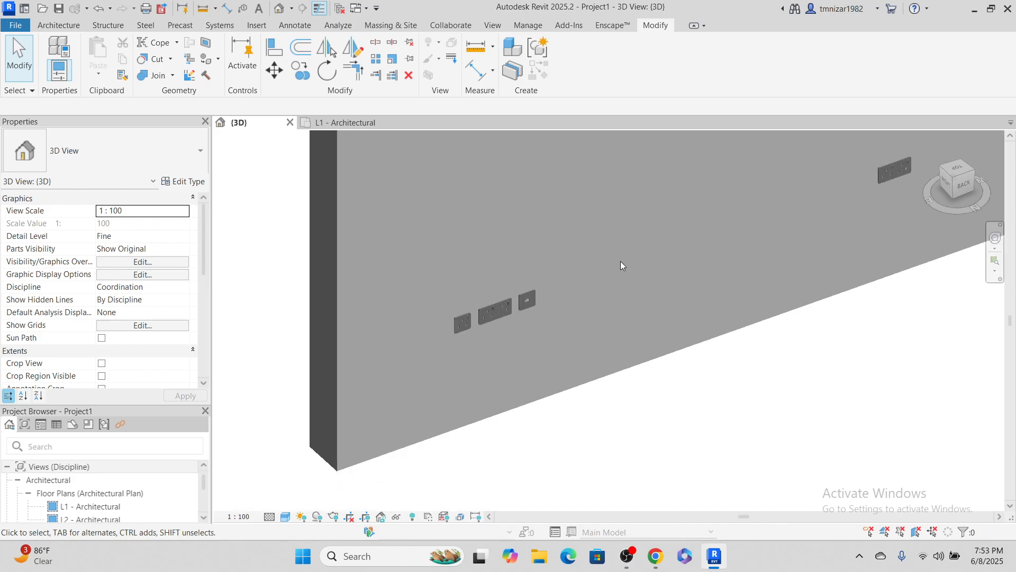
Open the Single Socket family for editing from its placed instance on the wall.
{"action": "left_click", "coordinate": [460, 312]}
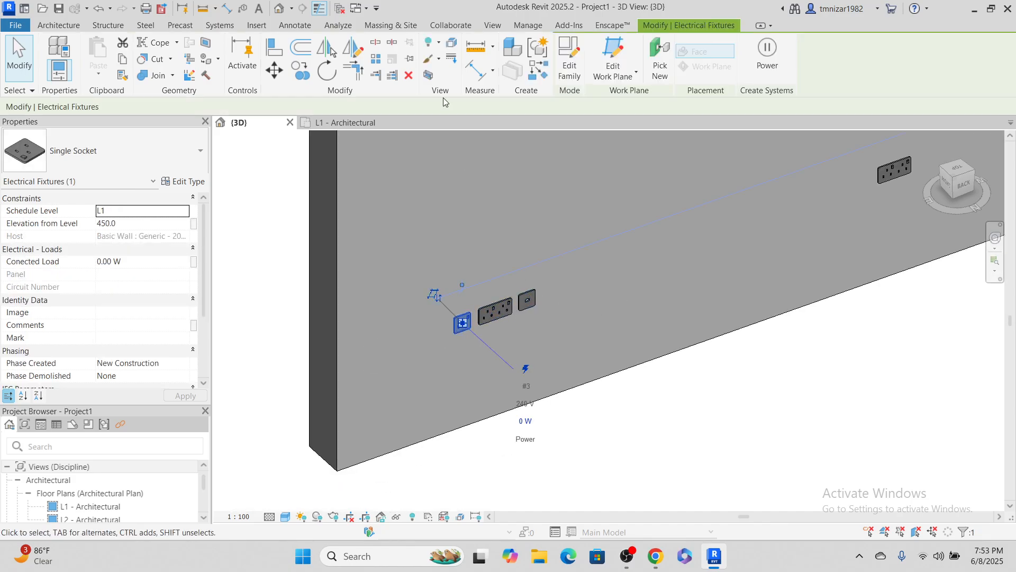
{"action": "left_click", "coordinate": [567, 63]}
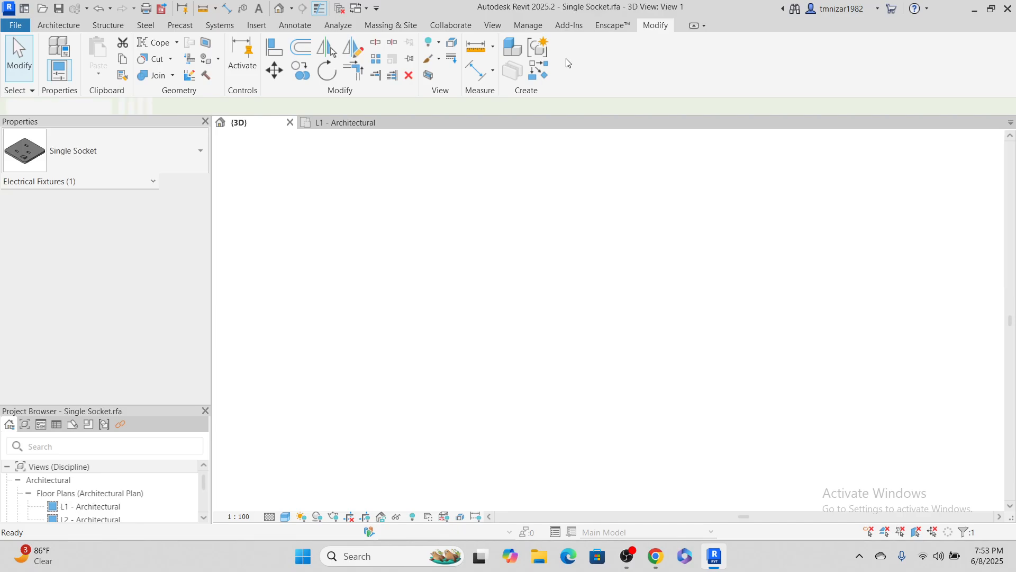
{"action": "scroll", "coordinate": [669, 339], "scroll_direction": "up", "scroll_amount": 2}
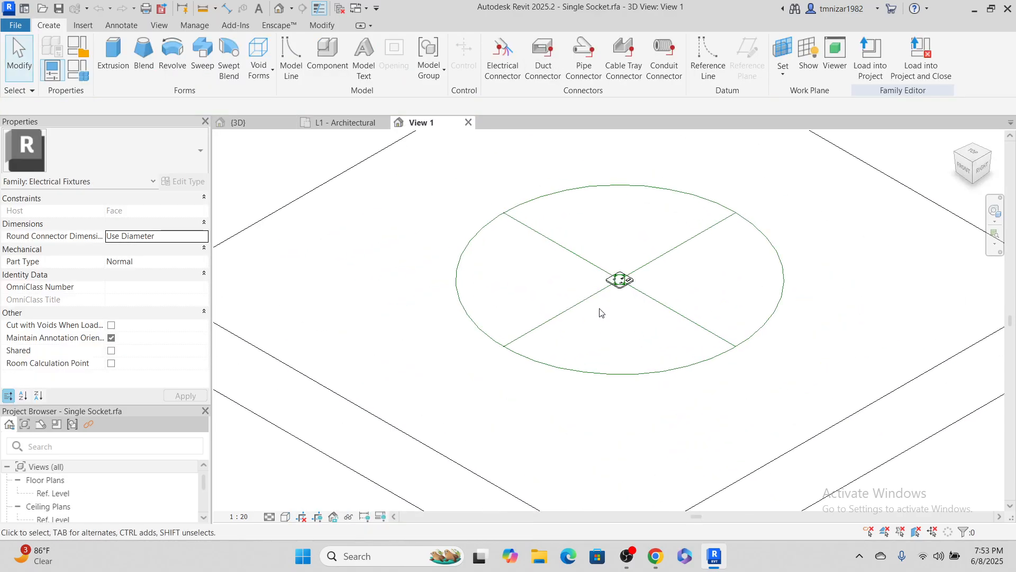
{"action": "scroll", "coordinate": [652, 285], "scroll_direction": "down", "scroll_amount": 6}
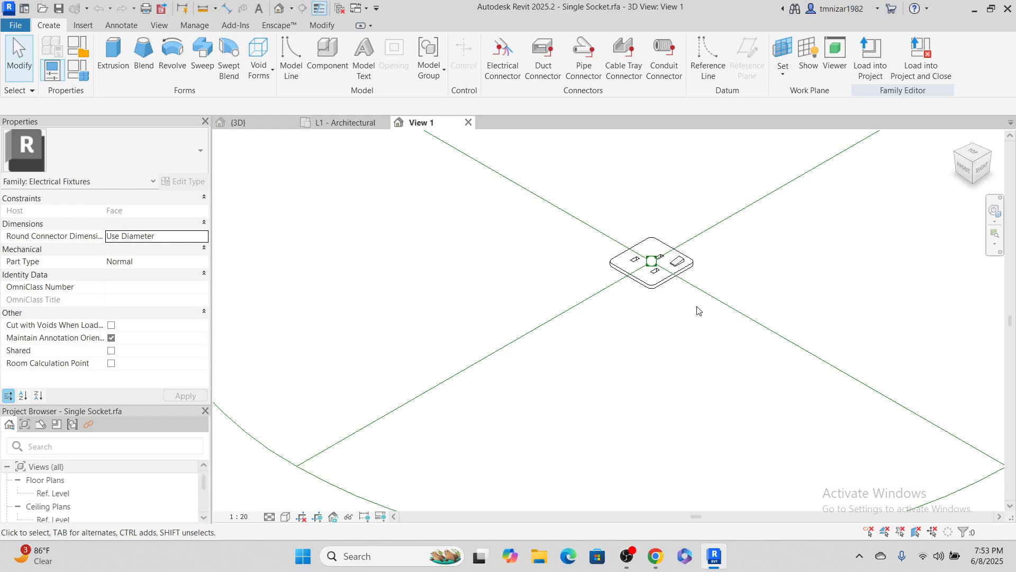
Change the Single Socket family's category to Lighting Fixtures and enable its Light Source parameter.
{"action": "scroll", "coordinate": [608, 295], "scroll_direction": "down", "scroll_amount": 4}
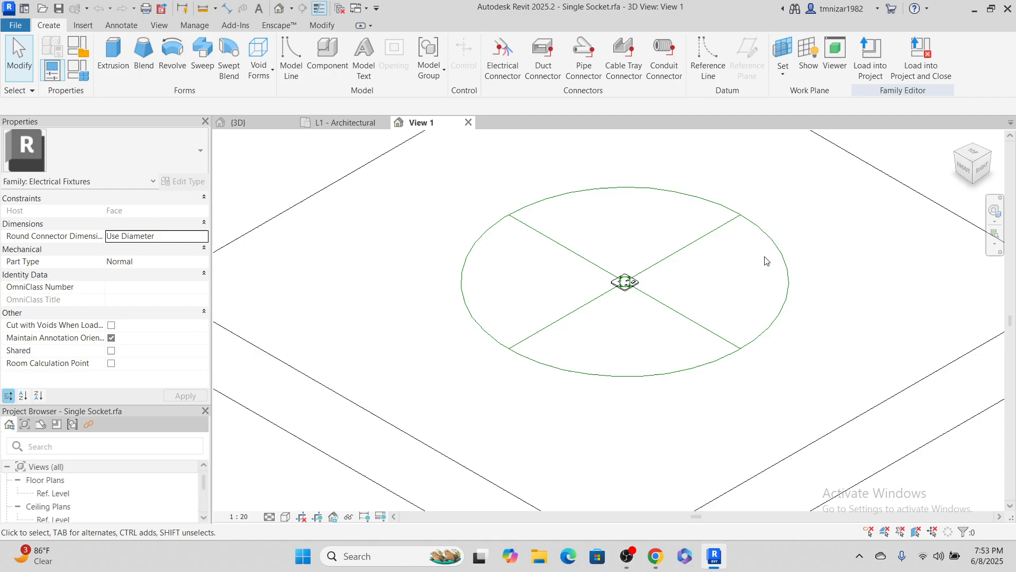
{"action": "scroll", "coordinate": [587, 297], "scroll_direction": "up", "scroll_amount": 1}
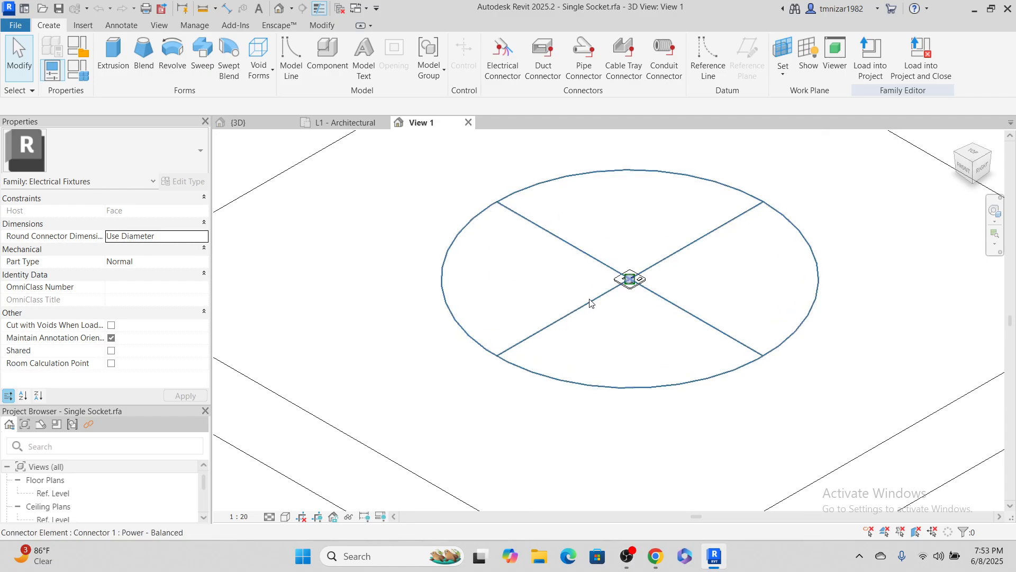
{"action": "scroll", "coordinate": [630, 296], "scroll_direction": "up", "scroll_amount": 4}
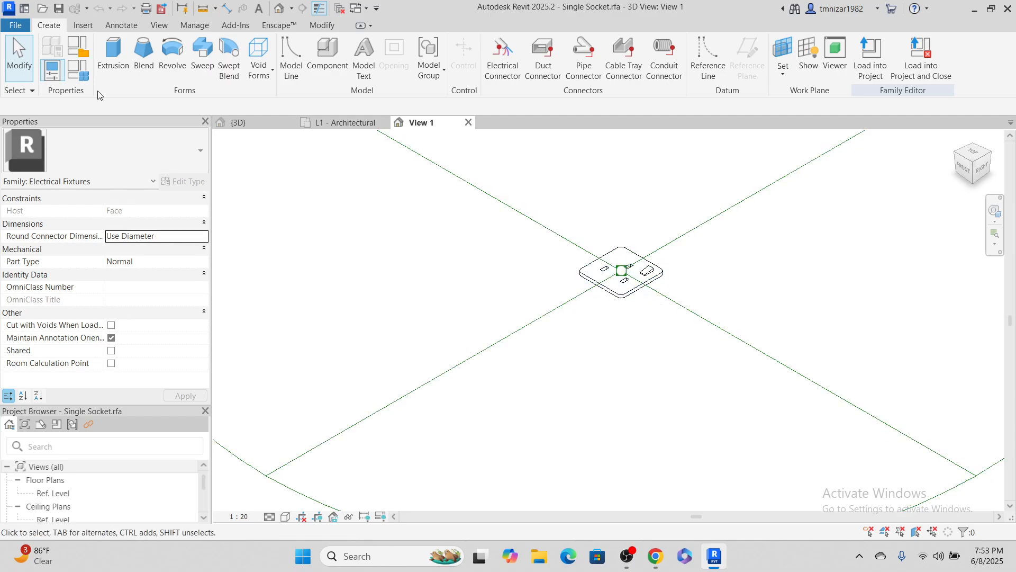
{"action": "left_click", "coordinate": [51, 70]}
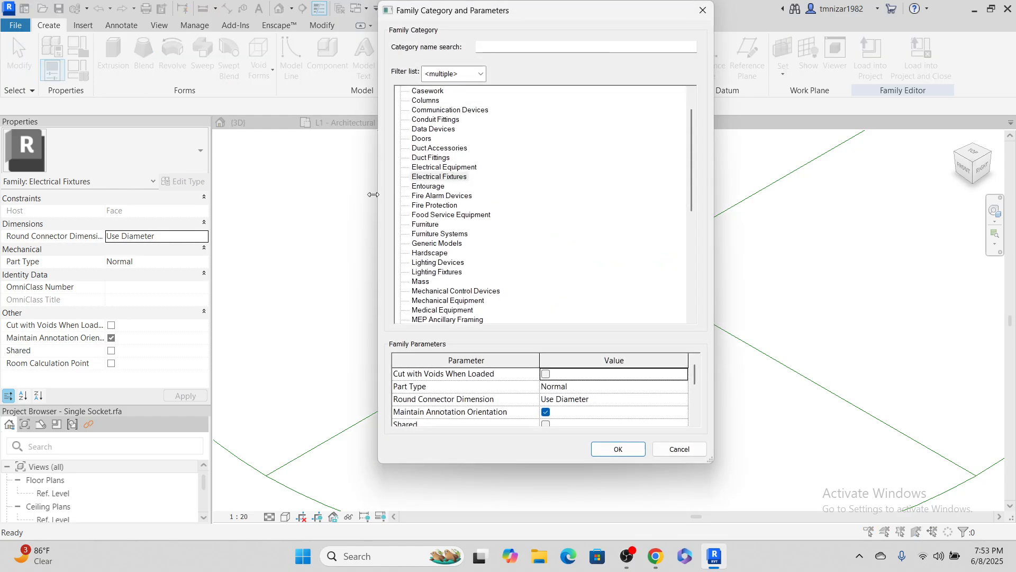
{"action": "left_click", "coordinate": [439, 178]}
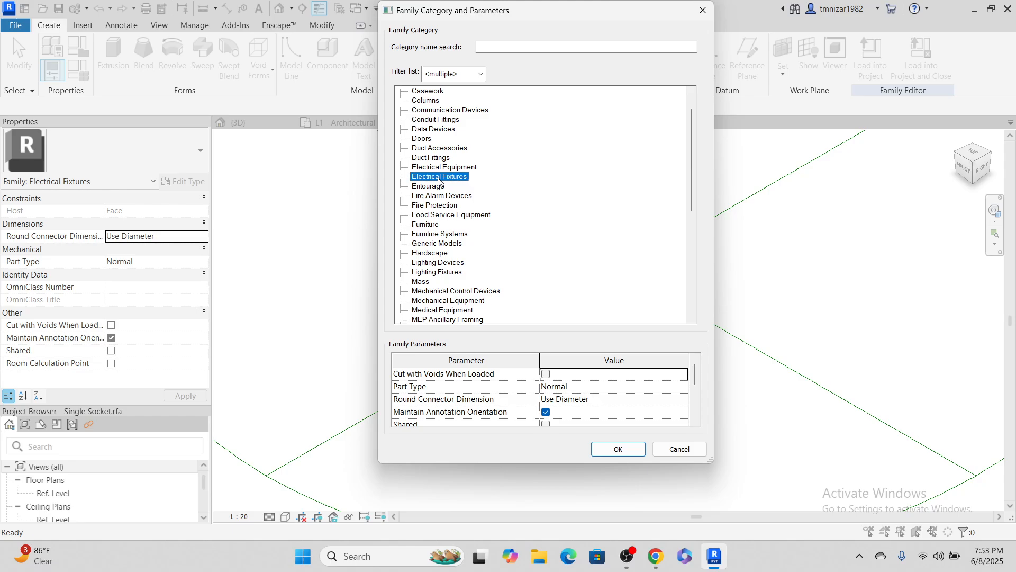
{"action": "left_click", "coordinate": [450, 273]}
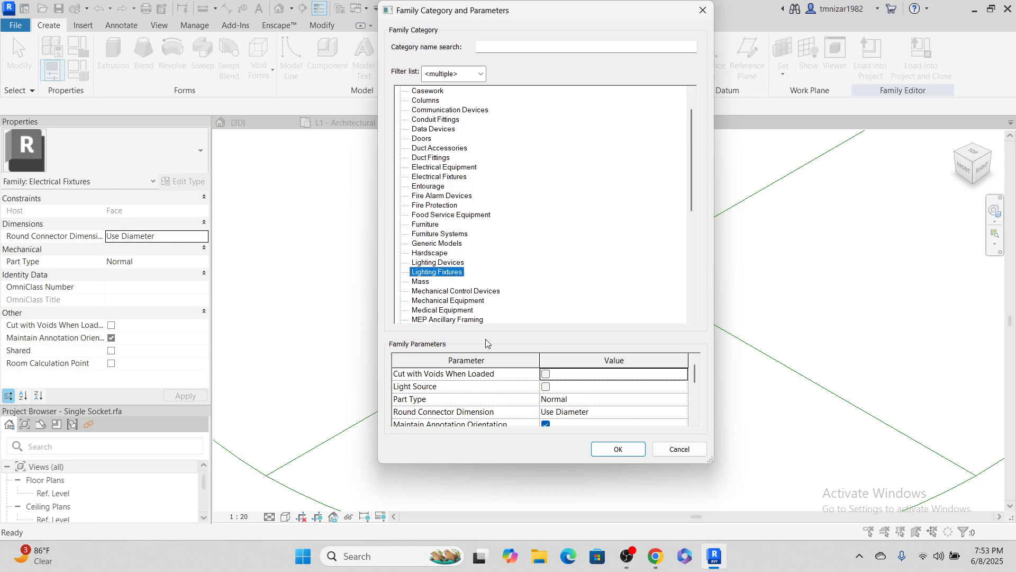
{"action": "left_click", "coordinate": [545, 387]}
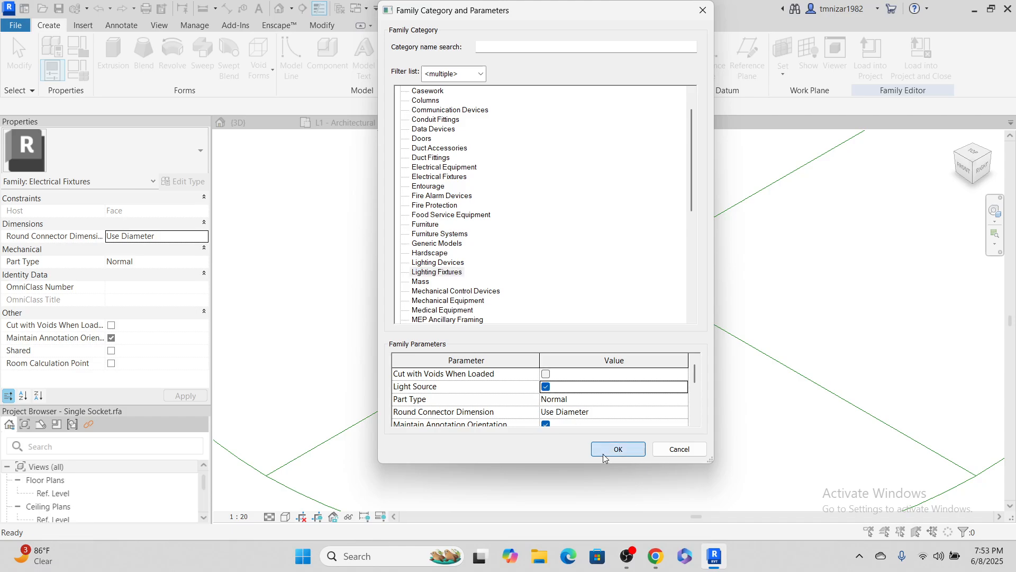
{"action": "left_click", "coordinate": [608, 450]}
{"action": "scroll", "coordinate": [522, 286], "scroll_direction": "down", "scroll_amount": 3}
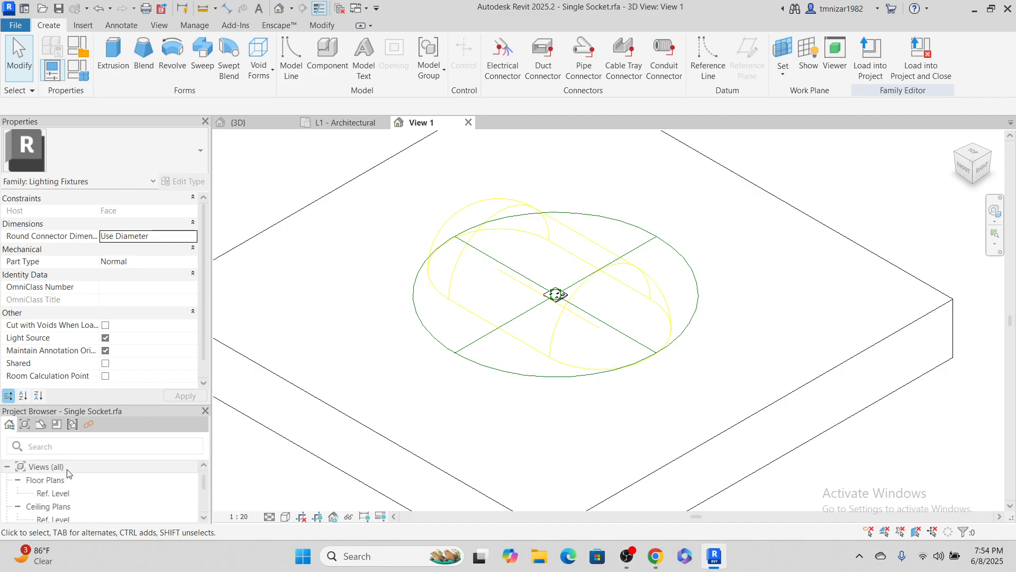
In the Right elevation, set the light source definition's distribution to hemispherical with the line emission shape.
{"action": "left_click", "coordinate": [61, 494]}
{"action": "double_click", "coordinate": [61, 494]}
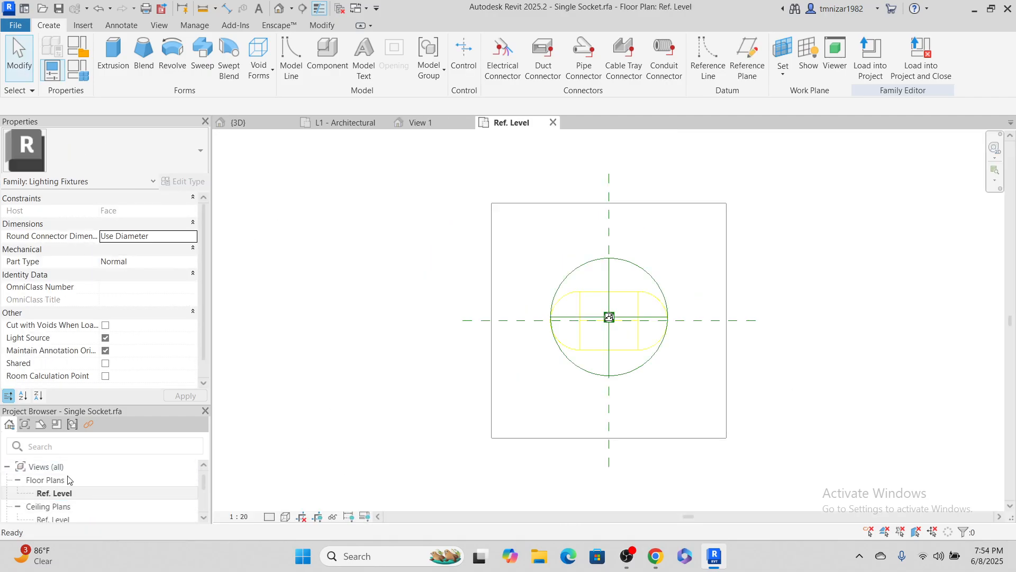
{"action": "scroll", "coordinate": [48, 494], "scroll_direction": "down", "scroll_amount": 5}
{"action": "scroll", "coordinate": [49, 493], "scroll_direction": "up", "scroll_amount": 1}
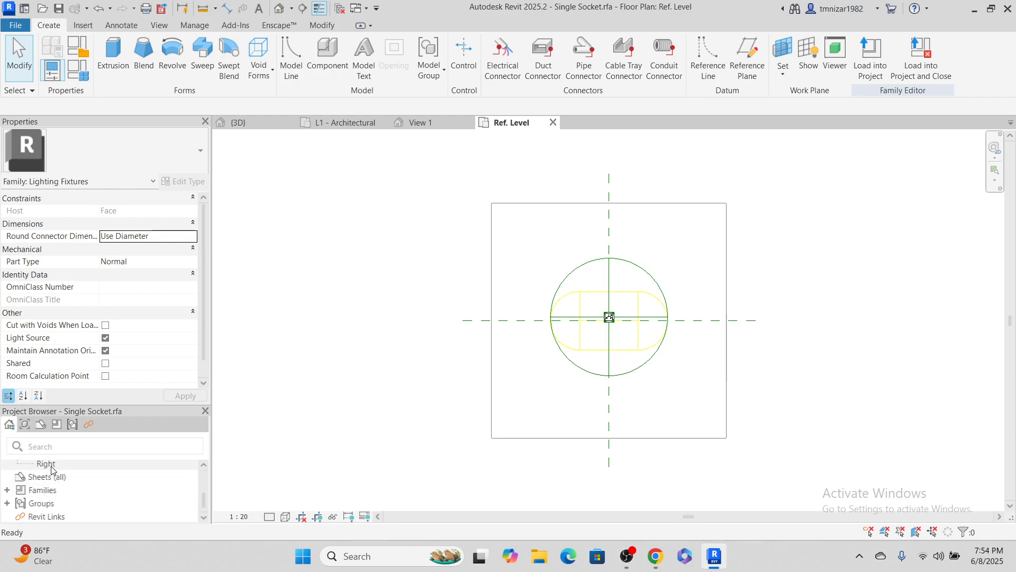
{"action": "double_click", "coordinate": [51, 465]}
{"action": "scroll", "coordinate": [639, 392], "scroll_direction": "up", "scroll_amount": 2}
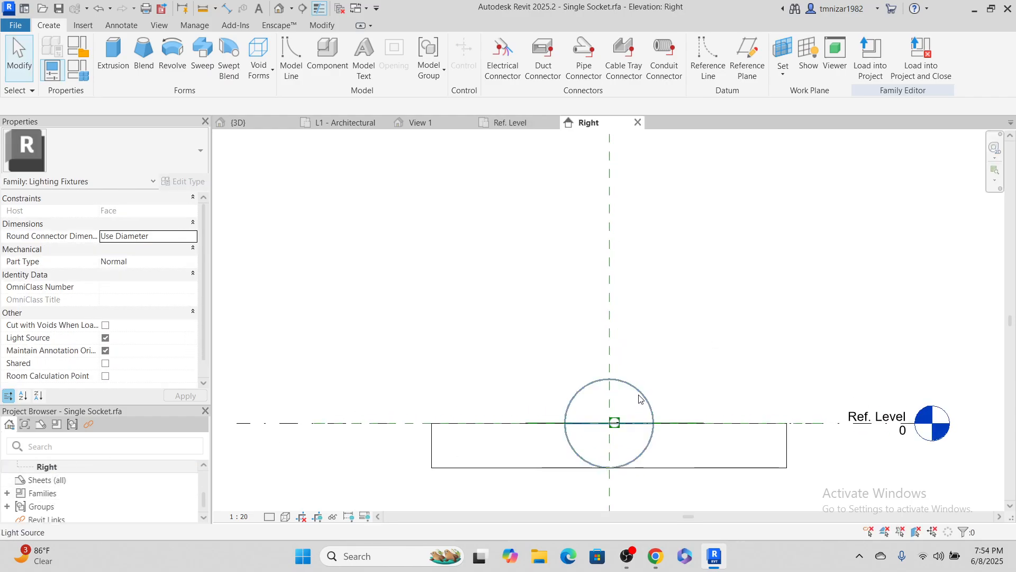
{"action": "left_click", "coordinate": [640, 398]}
{"action": "left_click", "coordinate": [504, 58]}
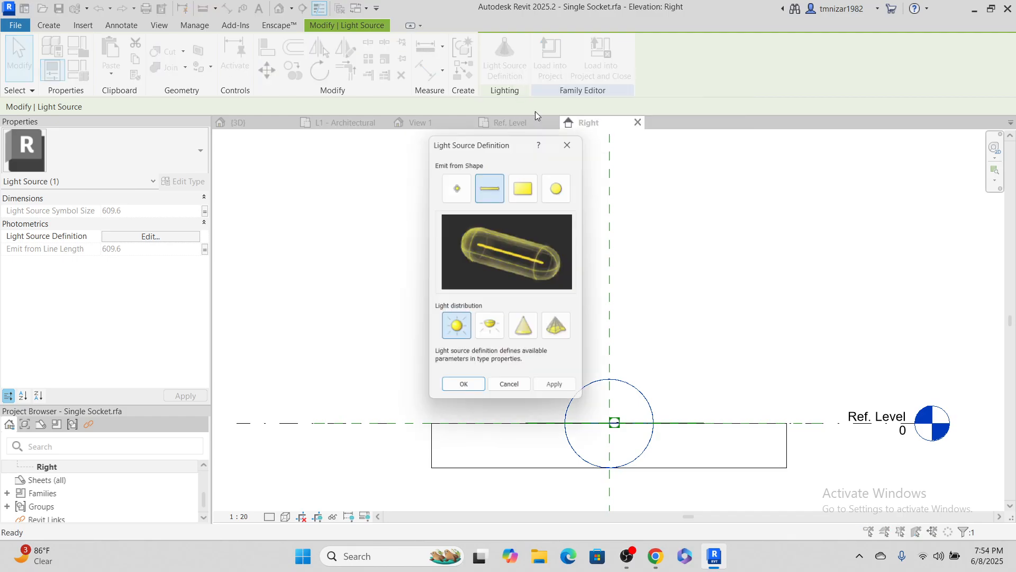
{"action": "left_click", "coordinate": [493, 333]}
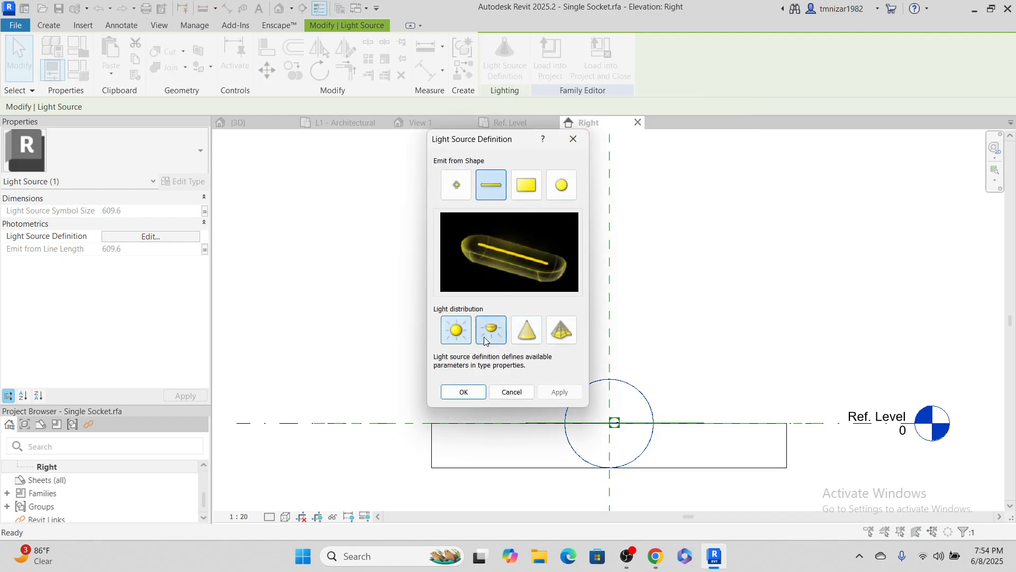
{"action": "left_click", "coordinate": [462, 392]}
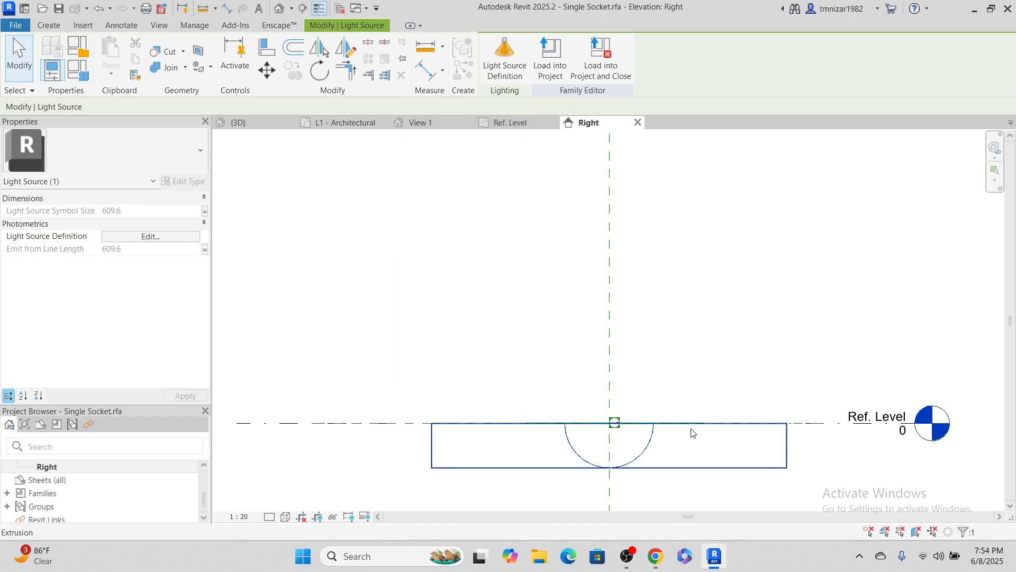
Mirror the light source about the Ref. Level line so that its dome points upward.
{"action": "left_click", "coordinate": [651, 450]}
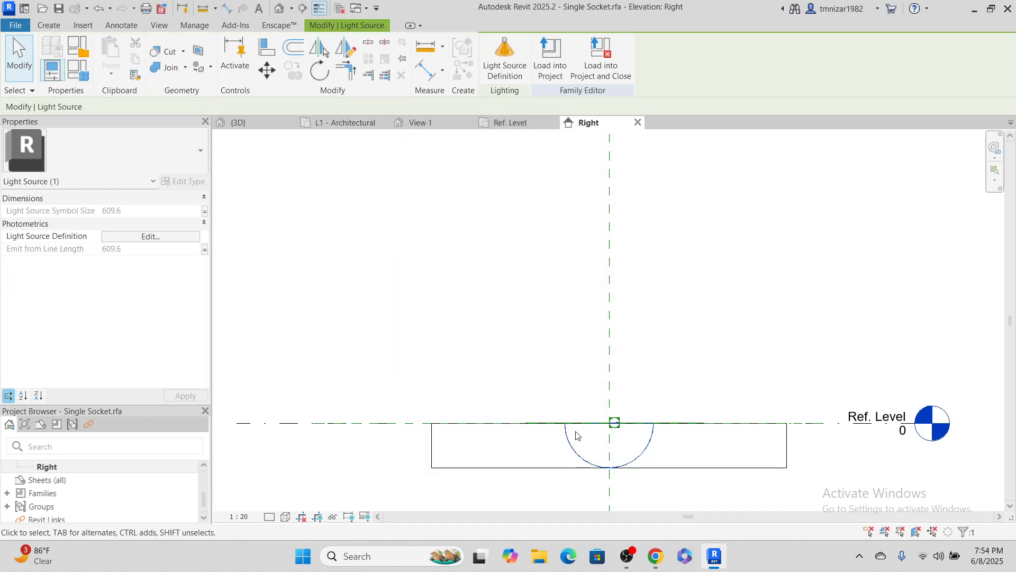
{"action": "key", "text": "m"}
{"action": "key", "text": "m"}
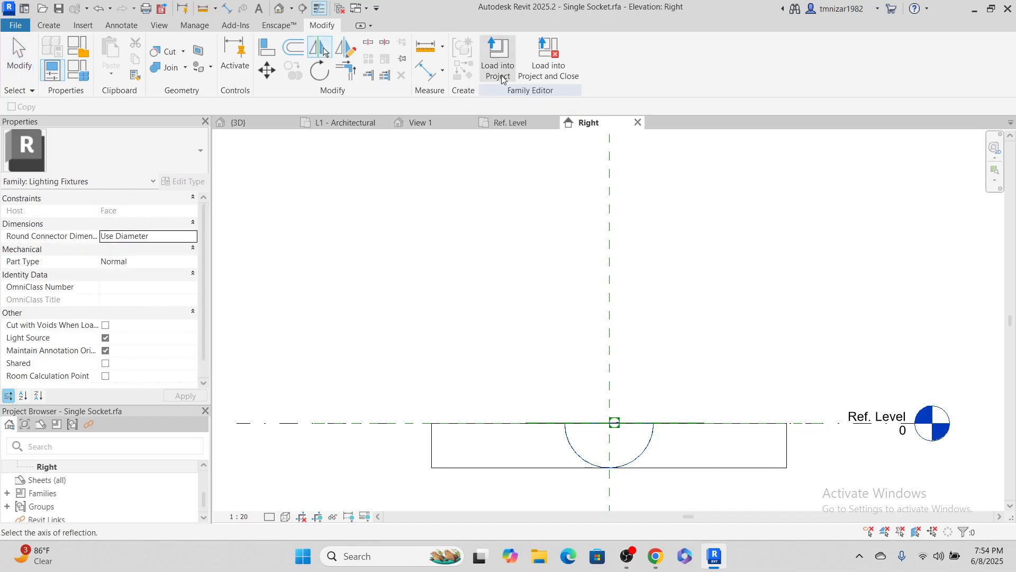
{"action": "left_click", "coordinate": [745, 422]}
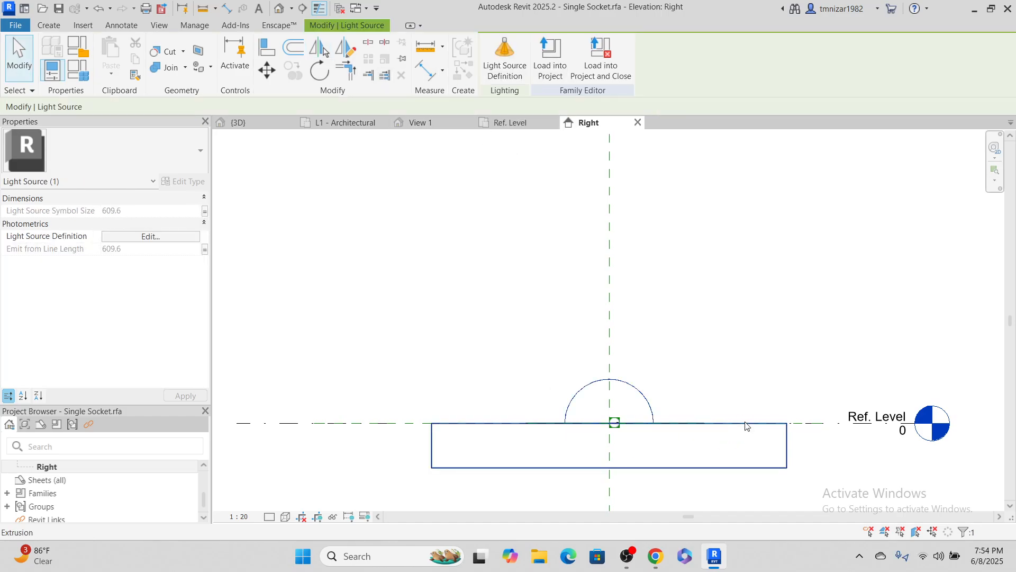
{"action": "key", "text": "Escape"}
Move the light source slightly upward from the host's upper face in the Right elevation.
{"action": "left_click", "coordinate": [637, 397]}
{"action": "scroll", "coordinate": [712, 407], "scroll_direction": "up", "scroll_amount": 2}
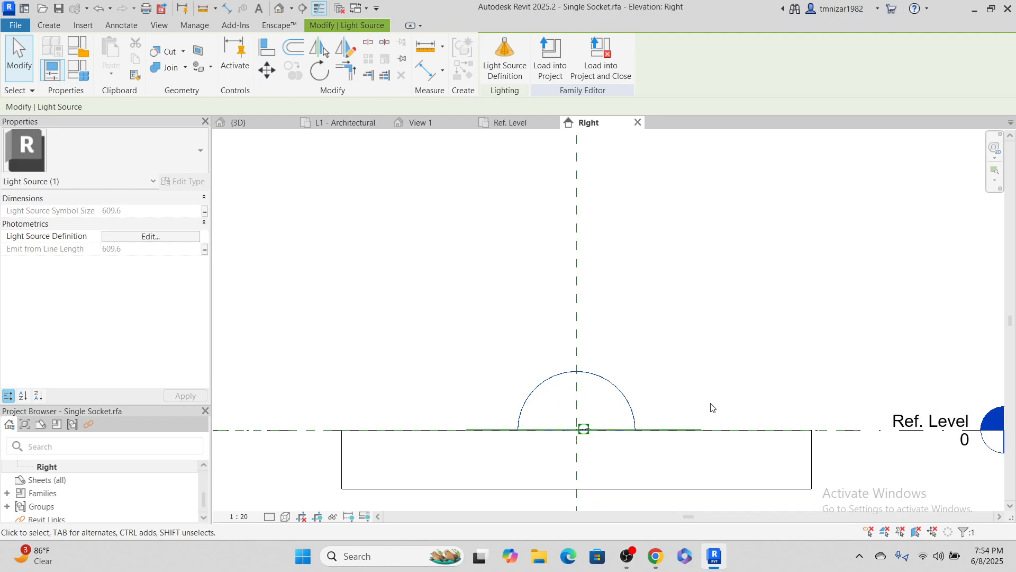
{"action": "key", "text": "m"}
{"action": "key", "text": "v"}
{"action": "scroll", "coordinate": [711, 405], "scroll_direction": "up", "scroll_amount": 2}
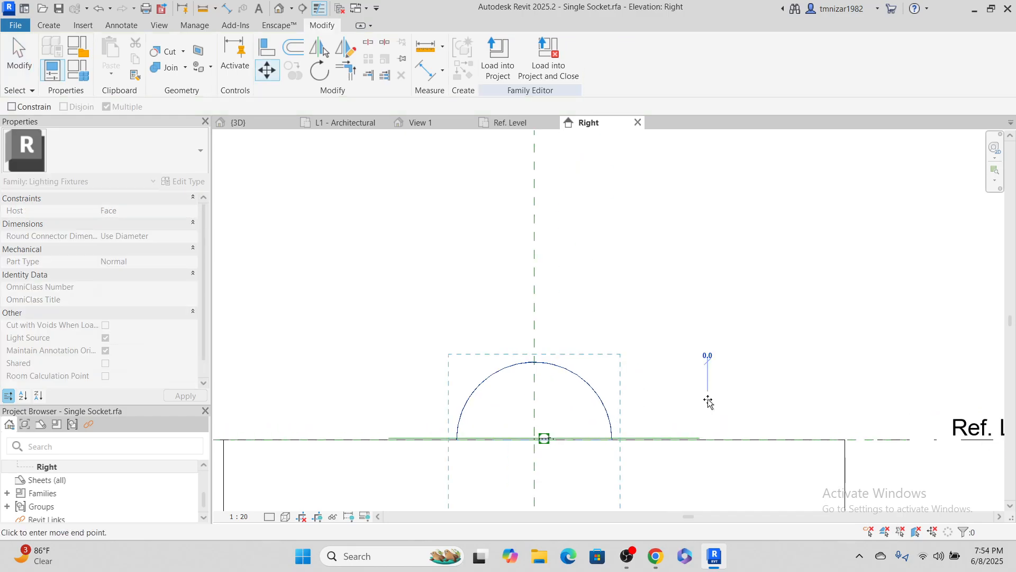
{"action": "left_click", "coordinate": [709, 398]}
{"action": "key", "text": "Escape"}
{"action": "key", "text": "Escape"}
{"action": "scroll", "coordinate": [630, 352], "scroll_direction": "down", "scroll_amount": 2}
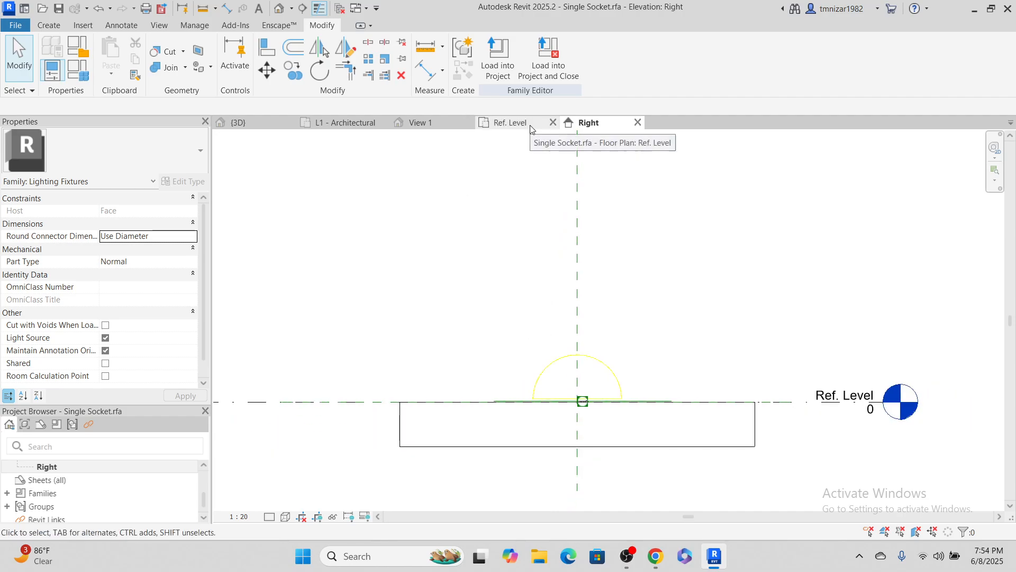
Save the family under the new name Light Fixtures in the Electrical Family folder.
{"action": "left_click", "coordinate": [15, 25]}
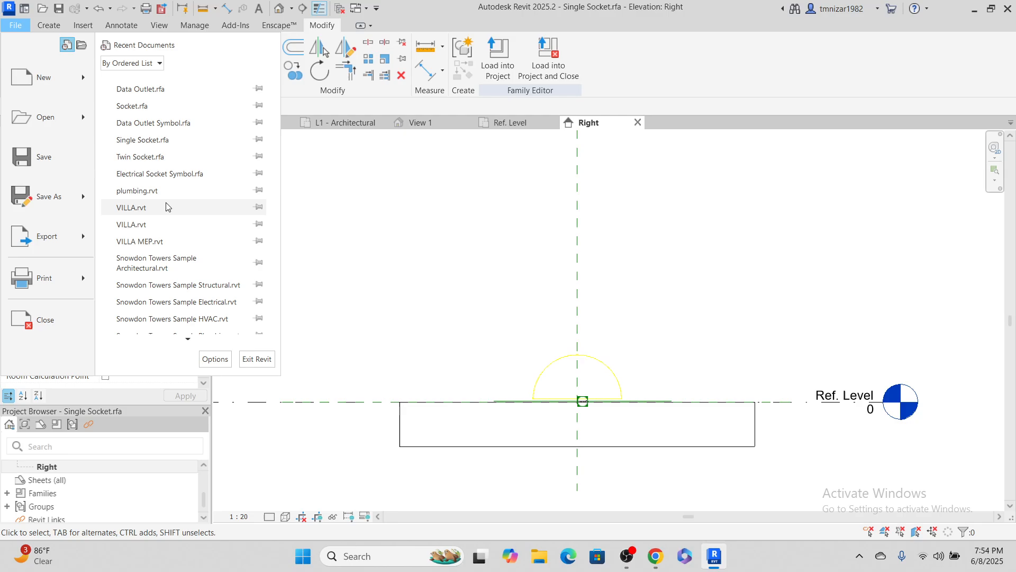
{"action": "mouse_move", "coordinate": [67, 185]}
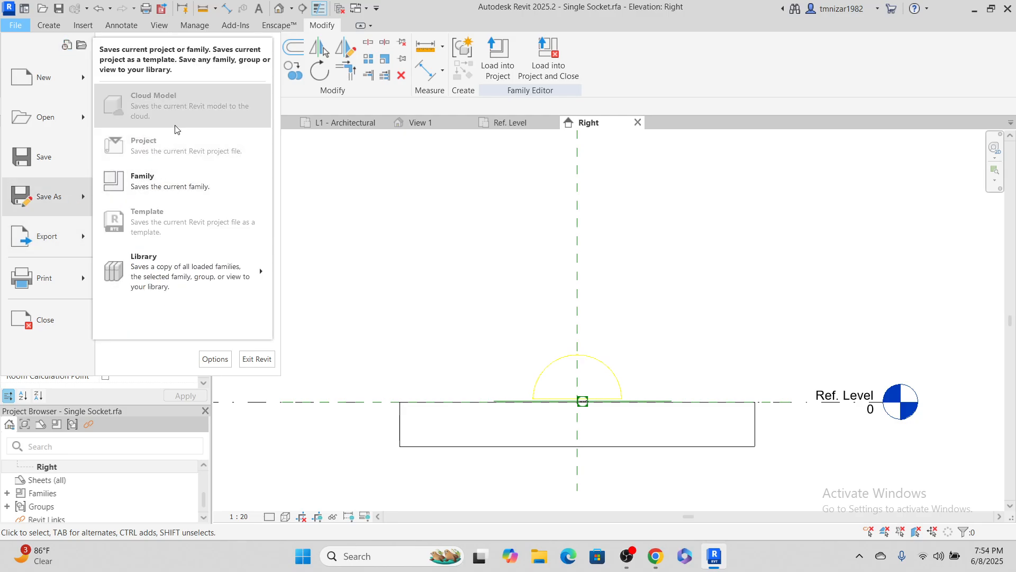
{"action": "left_click", "coordinate": [177, 176]}
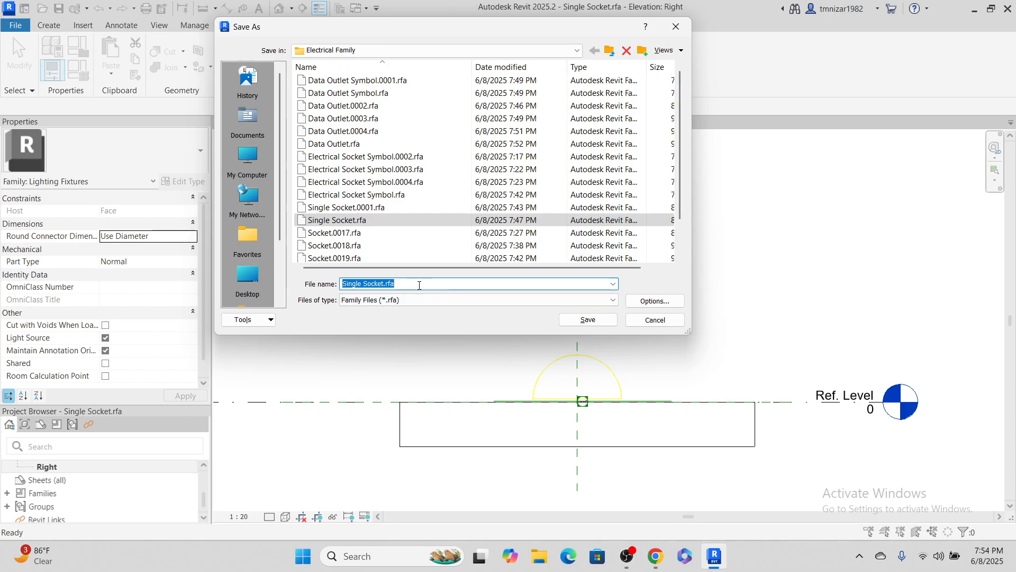
{"action": "left_click", "coordinate": [381, 284]}
{"action": "left_click_drag", "start_coordinate": [384, 285], "coordinate": [331, 286]}
{"action": "type", "text": "L"}
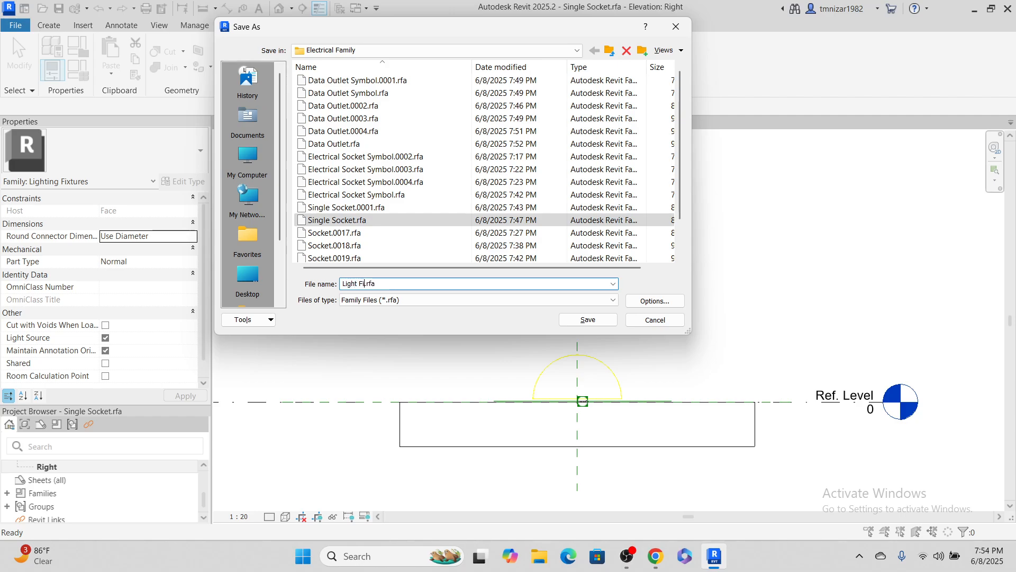
{"action": "type", "text": "ight Fixtures"}
{"action": "left_click", "coordinate": [584, 320]}
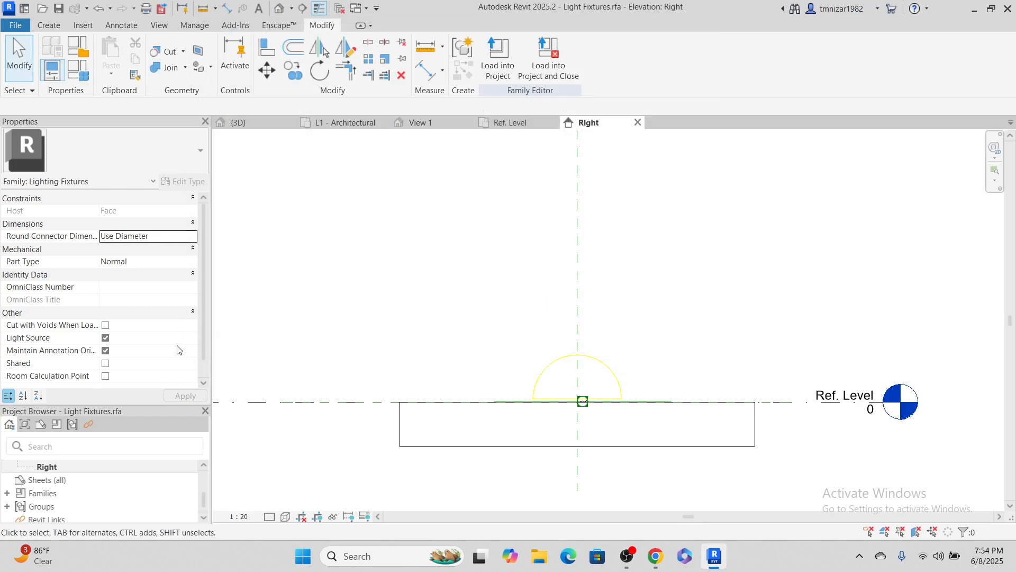
Open the socket plate's extrusion sketch for editing in the default 3D view.
{"action": "left_click", "coordinate": [279, 8]}
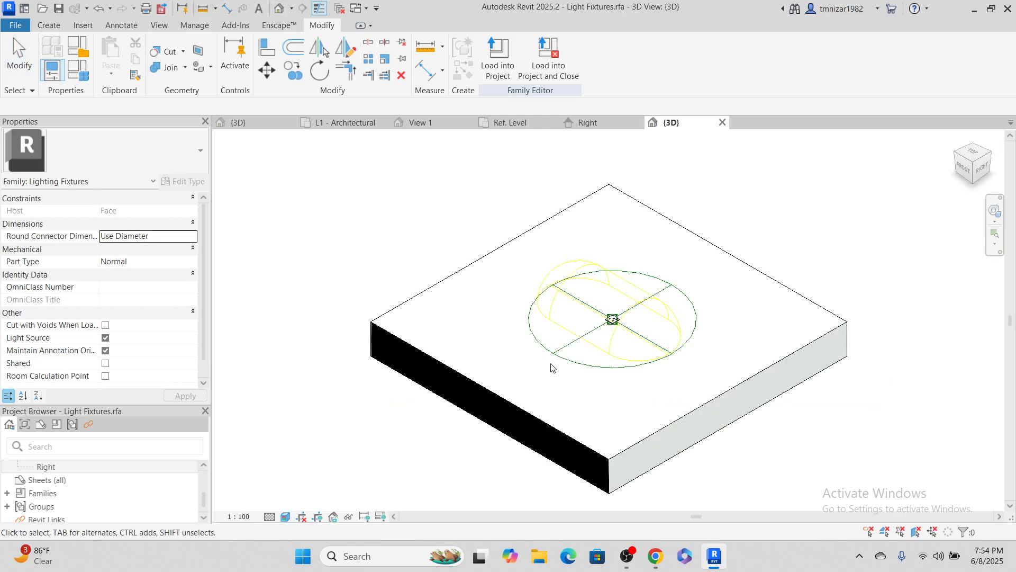
{"action": "scroll", "coordinate": [664, 300], "scroll_direction": "up", "scroll_amount": 5}
{"action": "scroll", "coordinate": [574, 340], "scroll_direction": "down", "scroll_amount": 8}
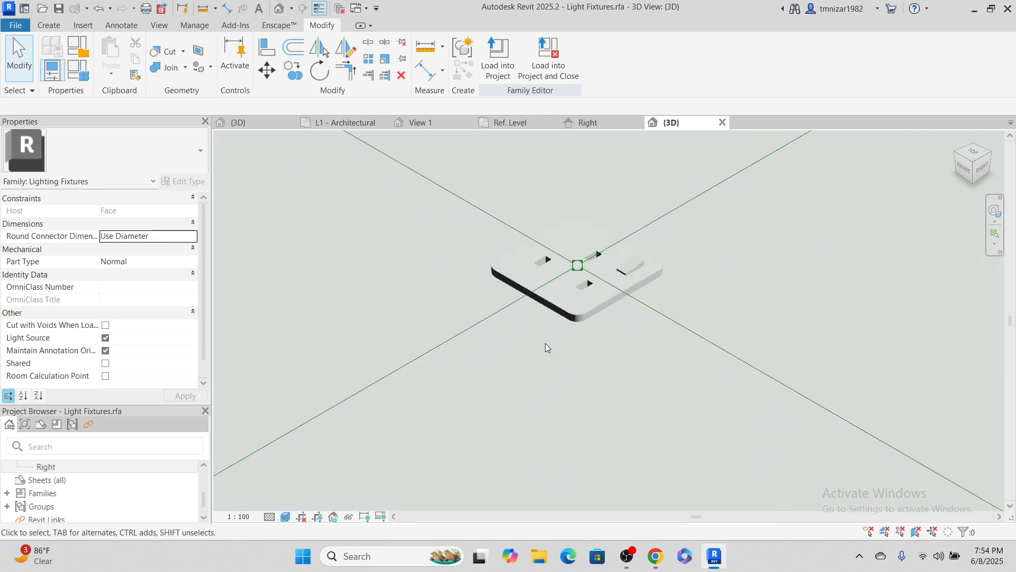
{"action": "left_click", "coordinate": [593, 308]}
{"action": "key", "text": "Escape"}
{"action": "left_click", "coordinate": [581, 314]}
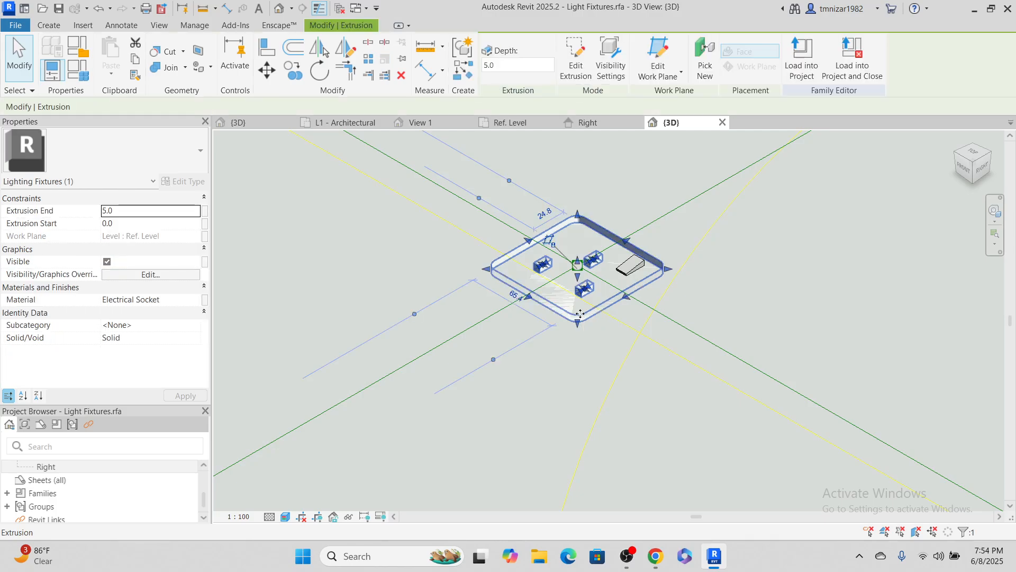
{"action": "right_click", "coordinate": [580, 316]}
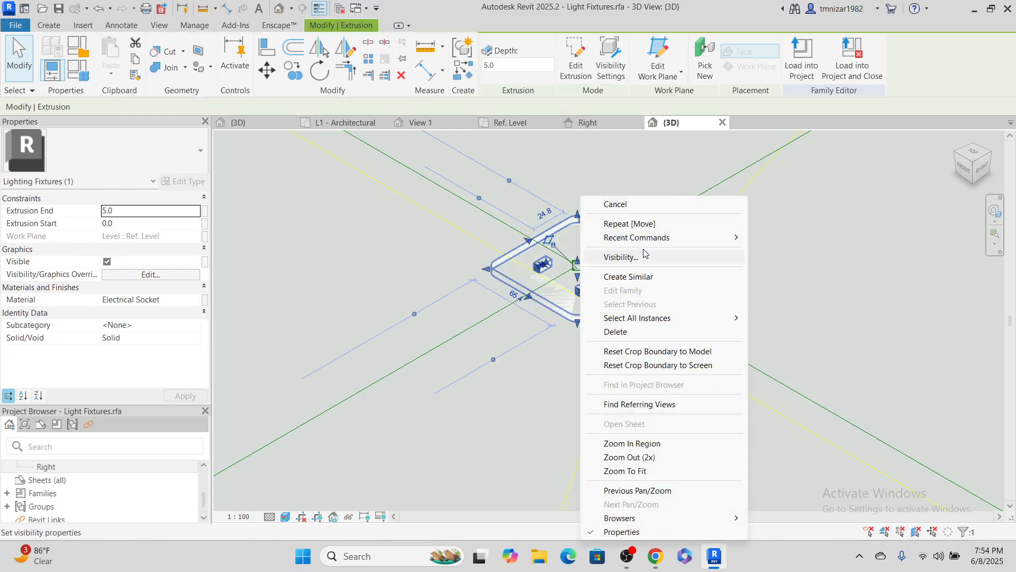
{"action": "left_click", "coordinate": [615, 205]}
{"action": "left_click", "coordinate": [576, 58]}
{"action": "scroll", "coordinate": [579, 265], "scroll_direction": "up", "scroll_amount": 4}
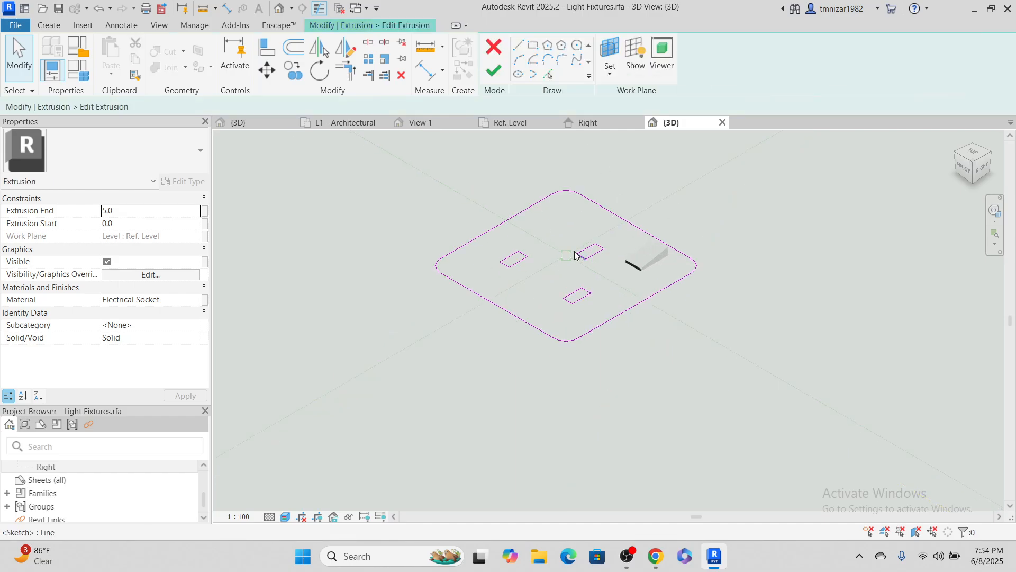
Delete the three rectangular pin-hole outlines from the plate sketch.
{"action": "left_click_drag", "start_coordinate": [569, 210], "coordinate": [634, 281]}
{"action": "key", "text": "Delete"}
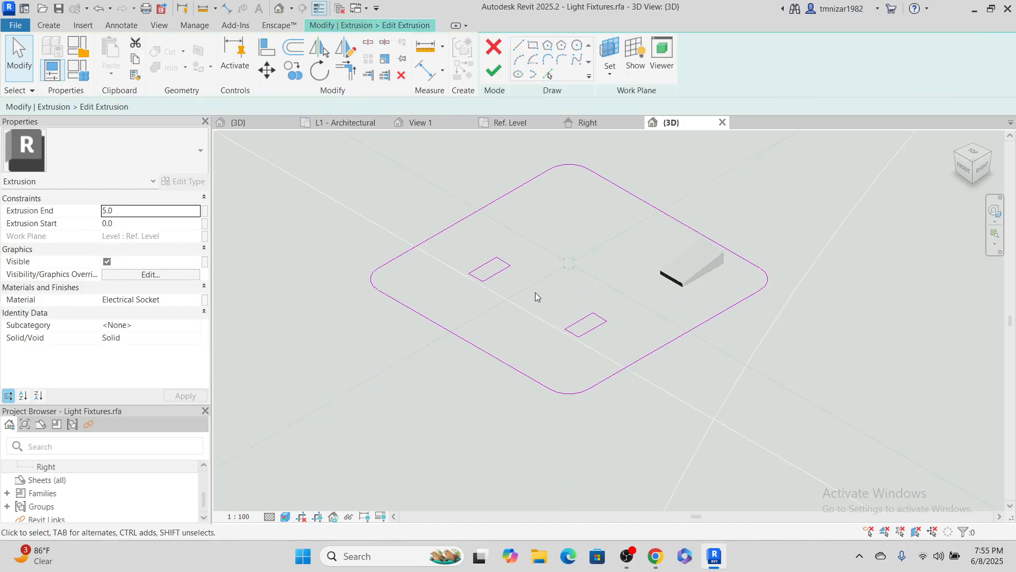
{"action": "left_click_drag", "start_coordinate": [458, 252], "coordinate": [525, 307]}
{"action": "key", "text": "Delete"}
{"action": "left_click_drag", "start_coordinate": [555, 351], "coordinate": [616, 299]}
{"action": "key", "text": "Delete"}
Stretch the plate outline to a length of about 170 mm by moving its short edge outward.
{"action": "left_click", "coordinate": [678, 338]}
{"action": "scroll", "coordinate": [658, 344], "scroll_direction": "down", "scroll_amount": 3}
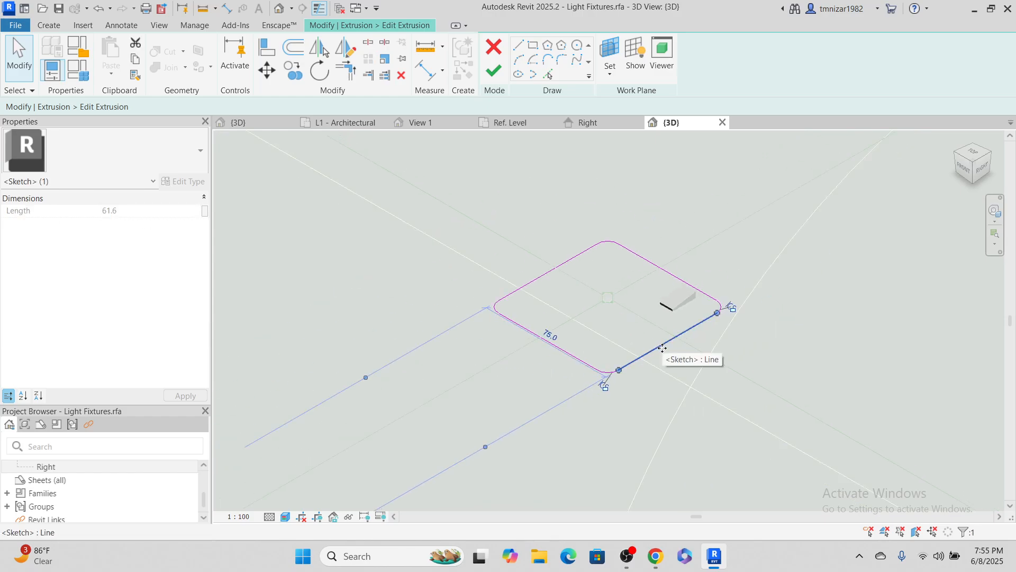
{"action": "left_click_drag", "start_coordinate": [658, 352], "coordinate": [820, 435]}
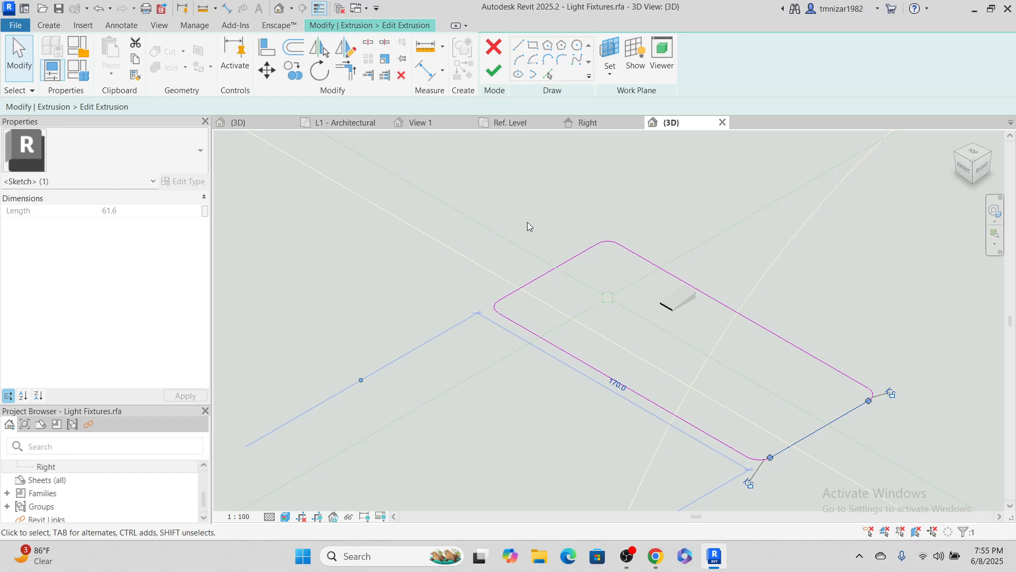
Open the Ref. Level floor plan while keeping the plate's extrusion sketch in edit mode.
{"action": "scroll", "coordinate": [26, 484], "scroll_direction": "up", "scroll_amount": 5}
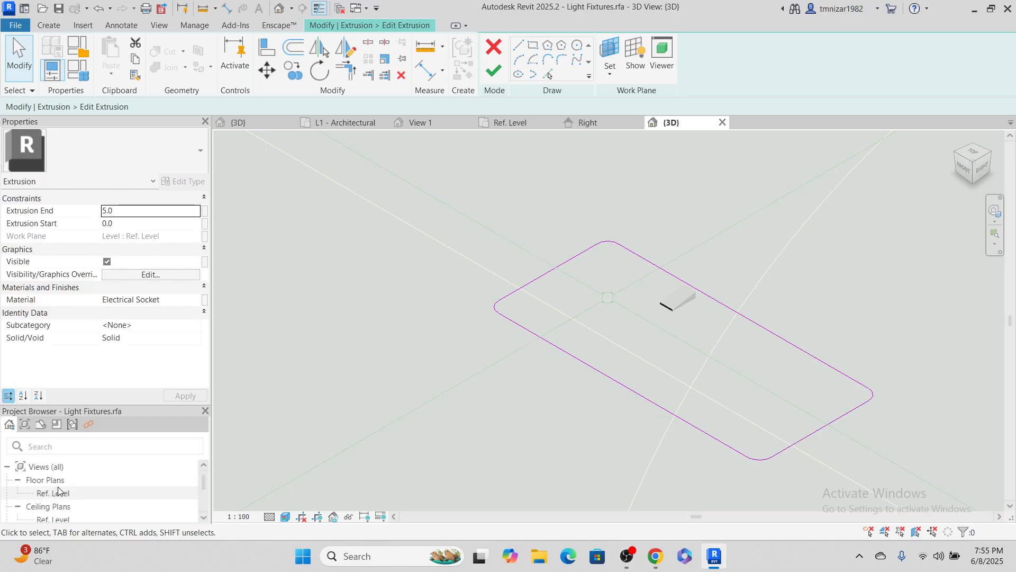
{"action": "double_click", "coordinate": [58, 492]}
{"action": "scroll", "coordinate": [704, 297], "scroll_direction": "up", "scroll_amount": 8}
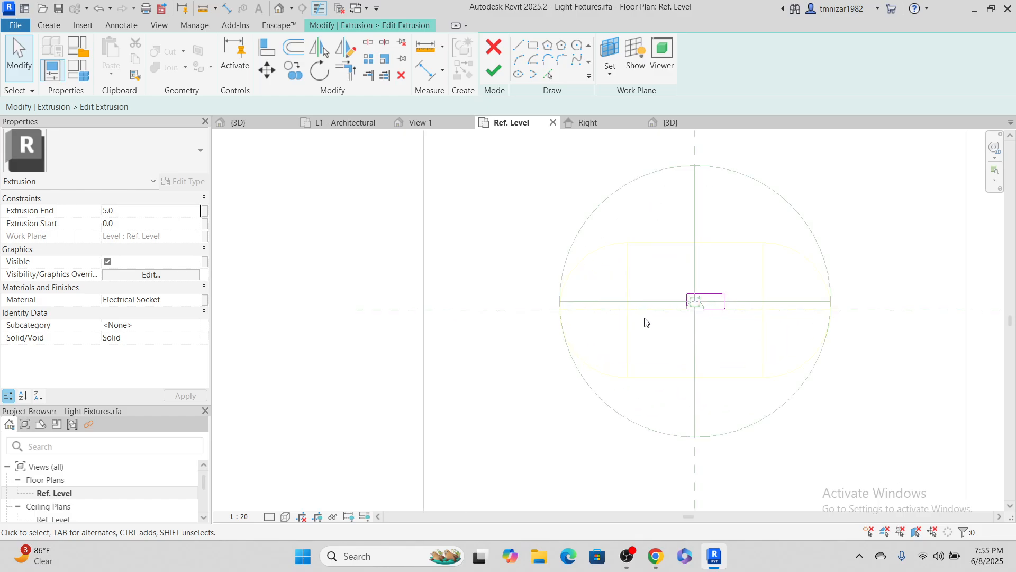
{"action": "left_click", "coordinate": [679, 300]}
{"action": "scroll", "coordinate": [679, 300], "scroll_direction": "down", "scroll_amount": 3}
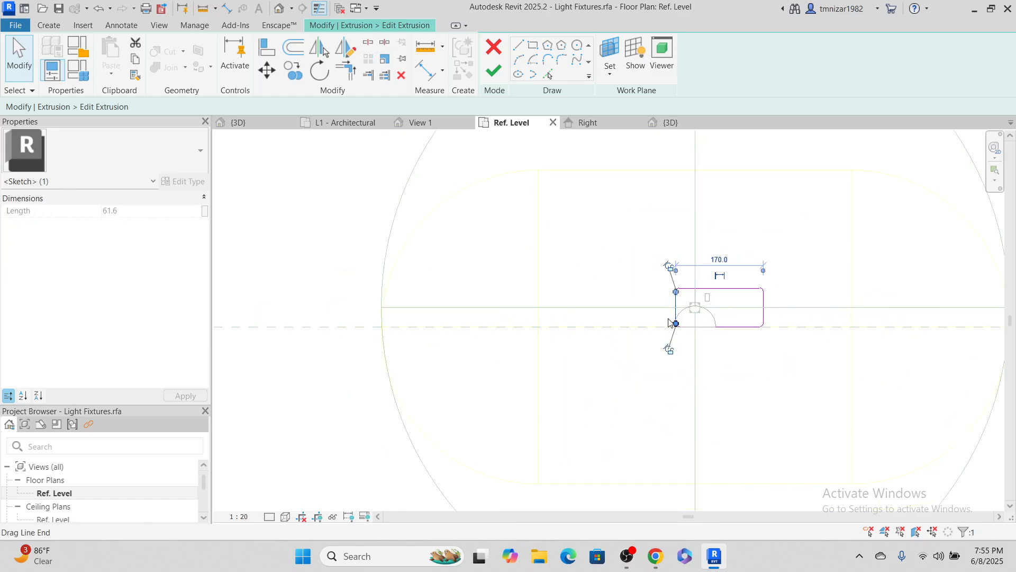
{"action": "mouse_move", "coordinate": [675, 293]}
{"action": "left_mouse_down"}
{"action": "mouse_move", "coordinate": [644, 331]}
{"action": "mouse_move", "coordinate": [527, 295]}
{"action": "left_mouse_up"}
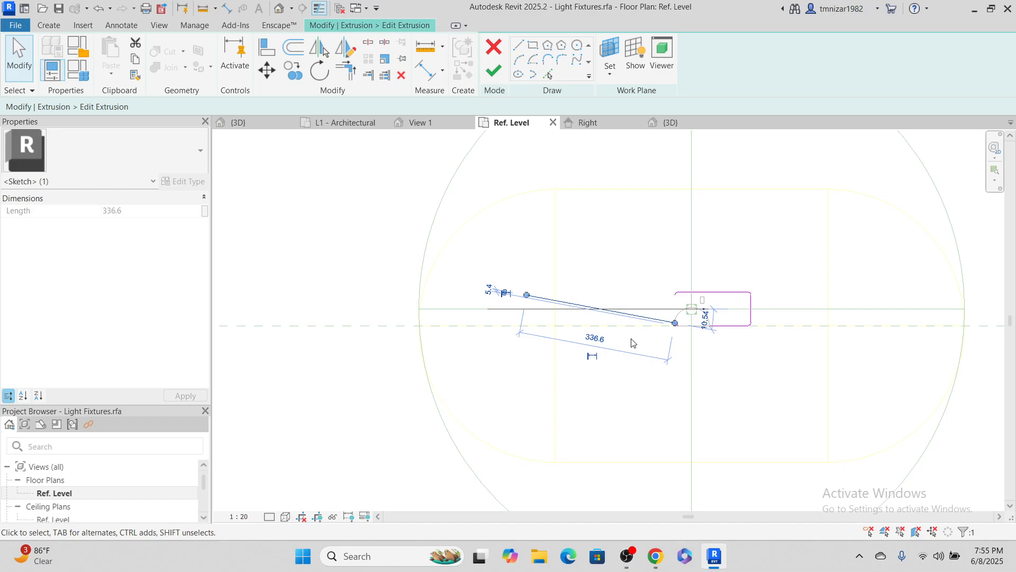
{"action": "key", "text": "ctrl+z"}
{"action": "scroll", "coordinate": [671, 292], "scroll_direction": "up", "scroll_amount": 3}
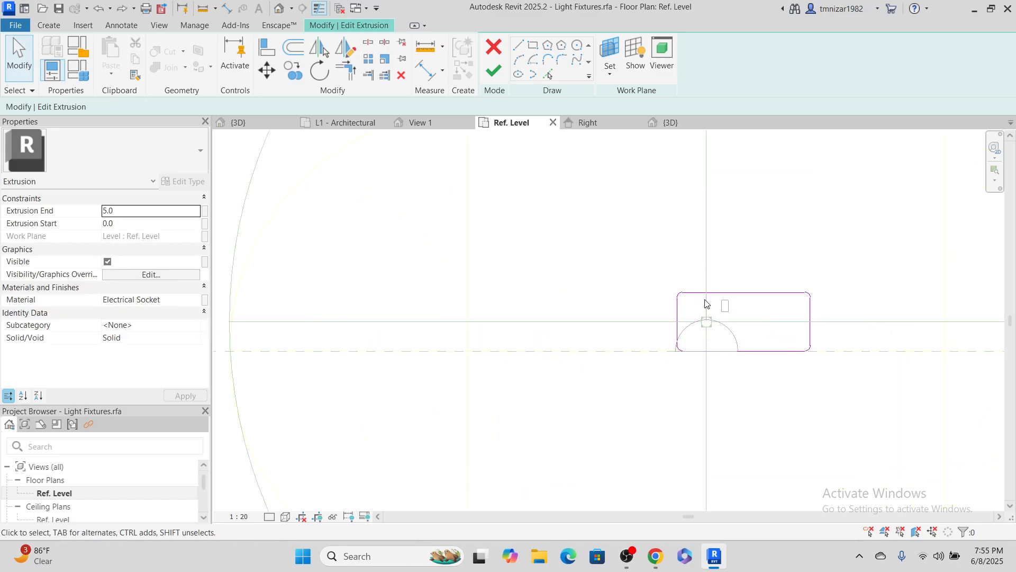
Dimension the plate sketch from one short edge through the vertical centre plane to the other short edge, and make the segments equal.
{"action": "left_click", "coordinate": [677, 317]}
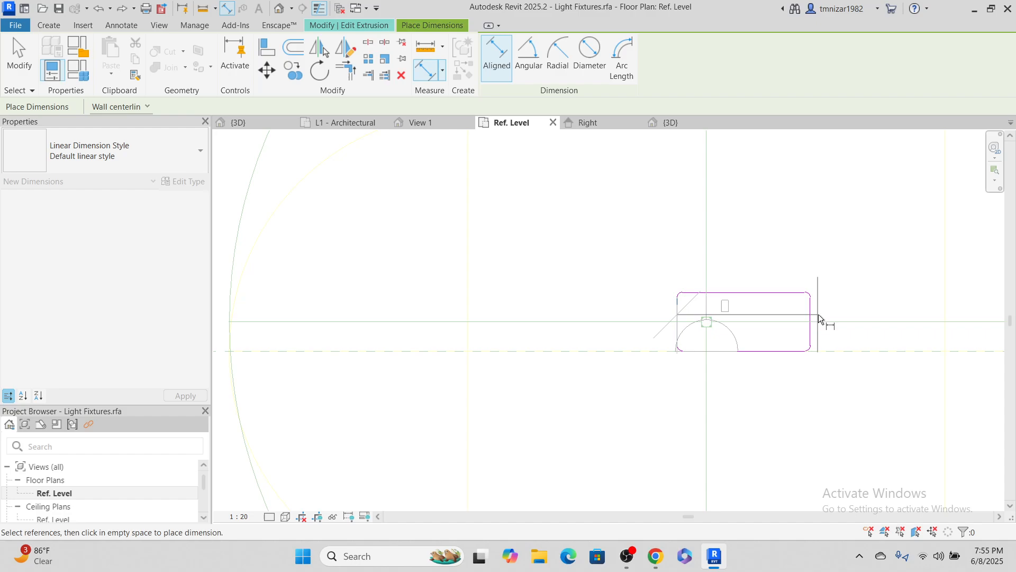
{"action": "left_click", "coordinate": [707, 245]}
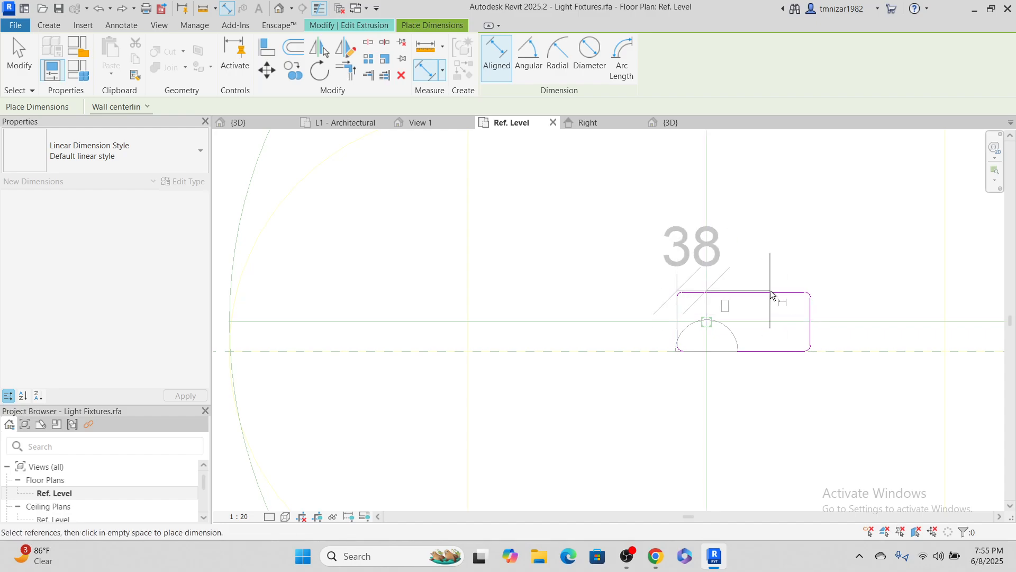
{"action": "left_click", "coordinate": [810, 318]}
{"action": "left_click", "coordinate": [778, 223]}
{"action": "left_click", "coordinate": [763, 220]}
{"action": "scroll", "coordinate": [668, 269], "scroll_direction": "down", "scroll_amount": 3}
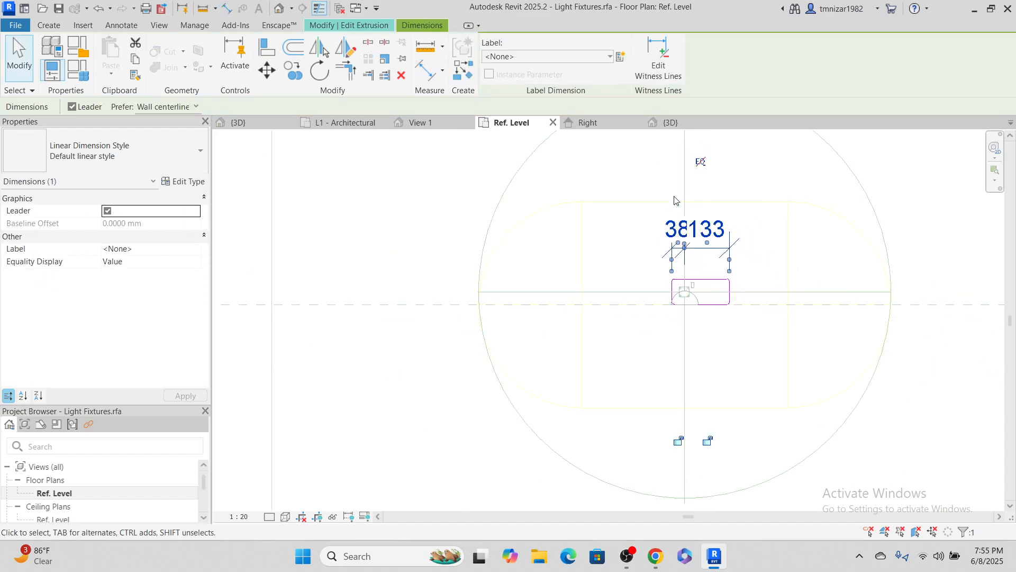
{"action": "left_click", "coordinate": [701, 163]}
{"action": "scroll", "coordinate": [755, 331], "scroll_direction": "up", "scroll_amount": 3}
{"action": "key", "text": "Escape"}
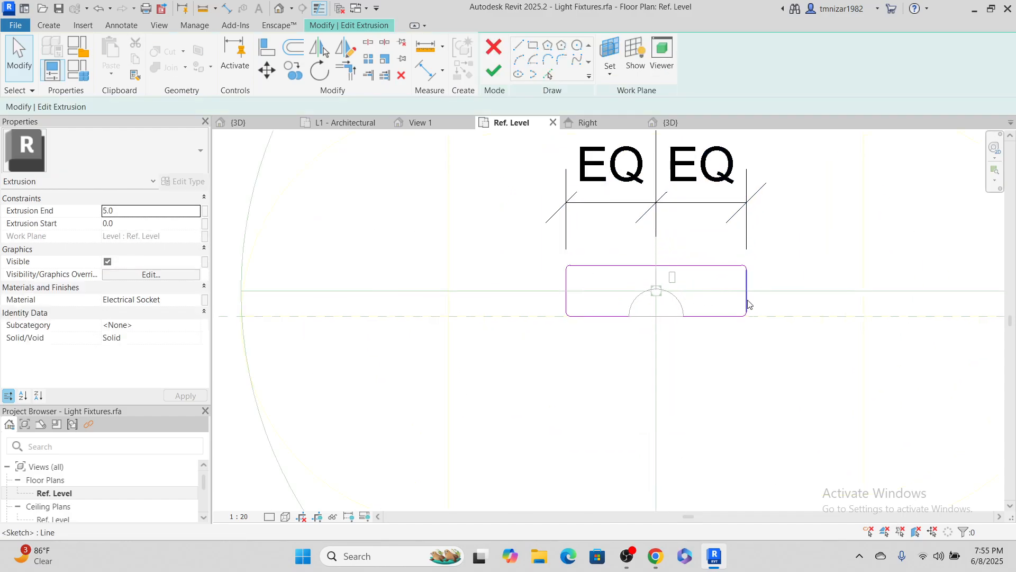
Lengthen the plate outline on both sides of the centre plane by moving a short edge outward, and finish the sketch.
{"action": "scroll", "coordinate": [749, 302], "scroll_direction": "up", "scroll_amount": 2}
{"action": "left_click", "coordinate": [748, 296]}
{"action": "left_click_drag", "start_coordinate": [747, 296], "coordinate": [952, 311]}
{"action": "left_click", "coordinate": [717, 370]}
{"action": "scroll", "coordinate": [644, 416], "scroll_direction": "down", "scroll_amount": 3}
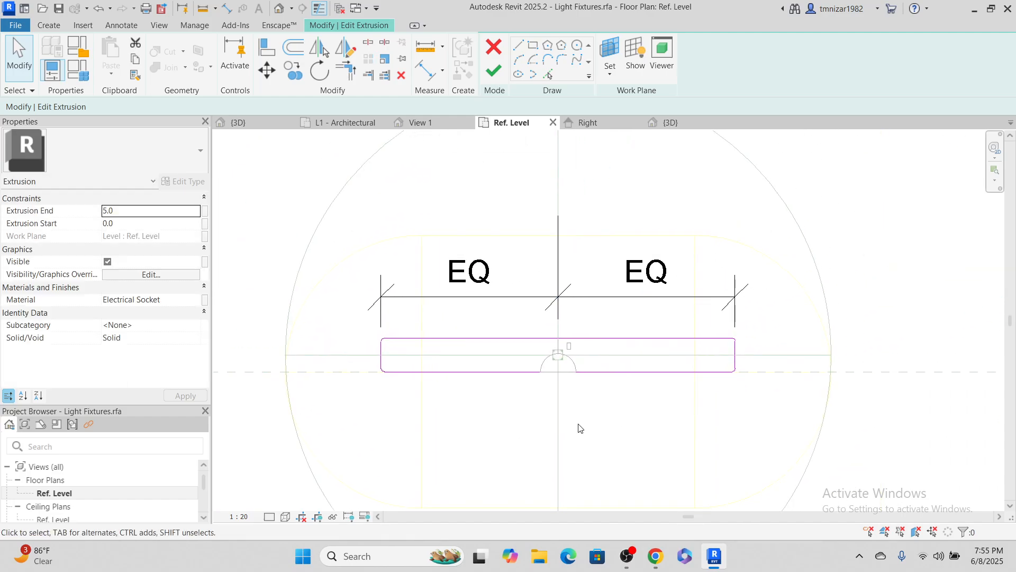
{"action": "left_click", "coordinate": [492, 74]}
{"action": "key", "text": "Escape"}
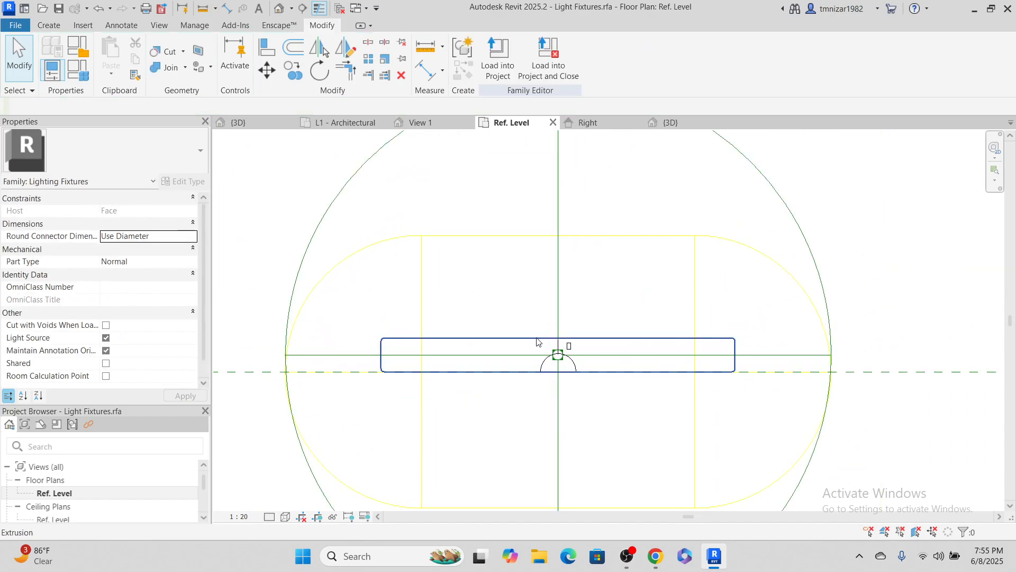
Delete the small wedge-shaped switch extrusion on top of the plate in the Left elevation.
{"action": "scroll", "coordinate": [56, 508], "scroll_direction": "down", "scroll_amount": 3}
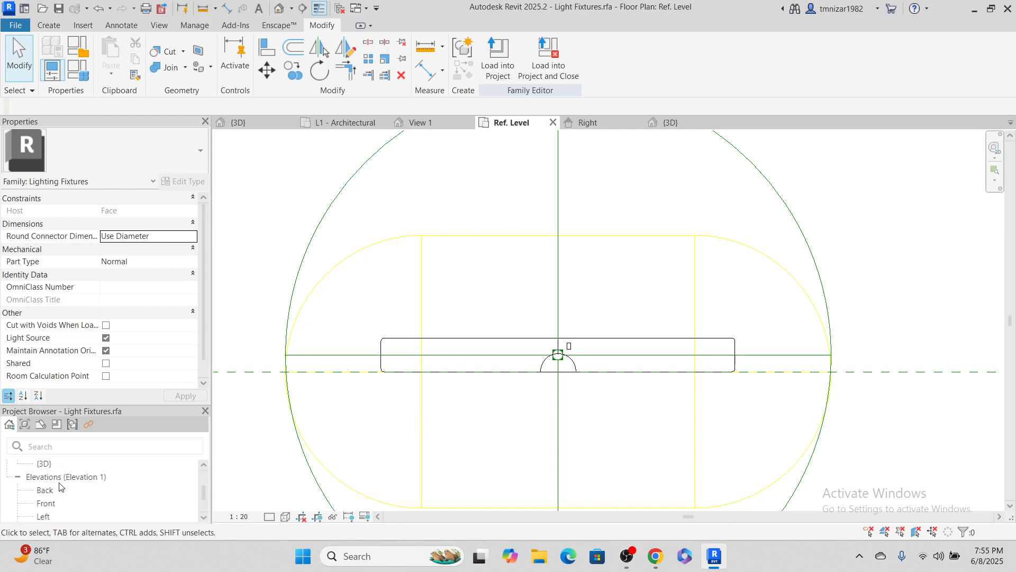
{"action": "double_click", "coordinate": [47, 517]}
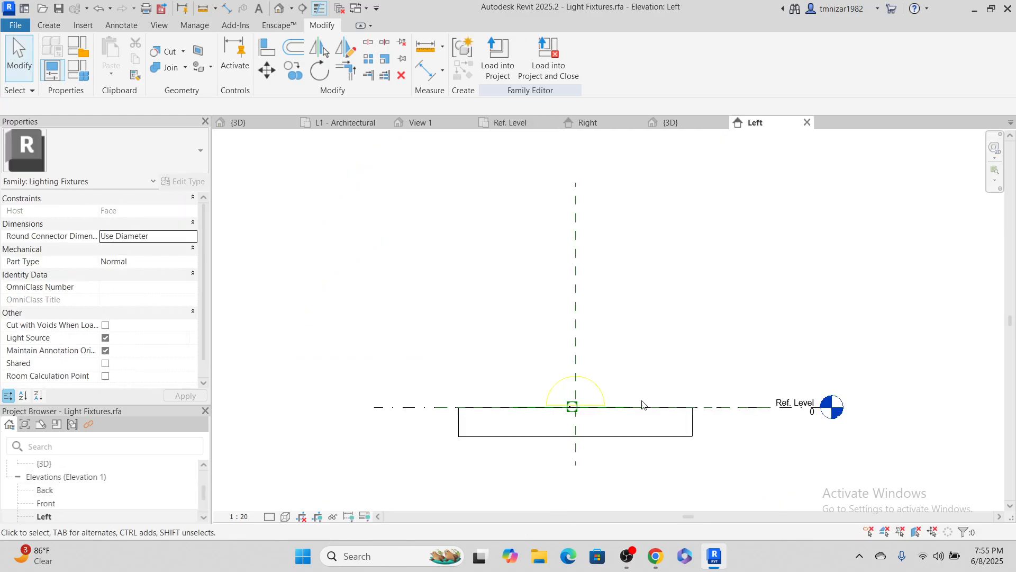
{"action": "scroll", "coordinate": [609, 399], "scroll_direction": "up", "scroll_amount": 5}
{"action": "scroll", "coordinate": [479, 395], "scroll_direction": "up", "scroll_amount": 4}
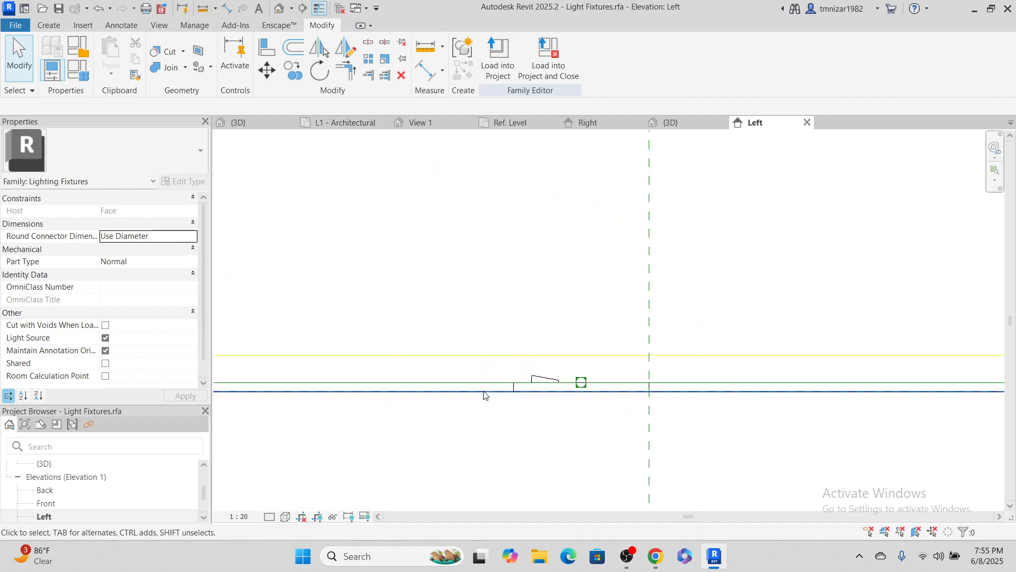
{"action": "left_click", "coordinate": [548, 380]}
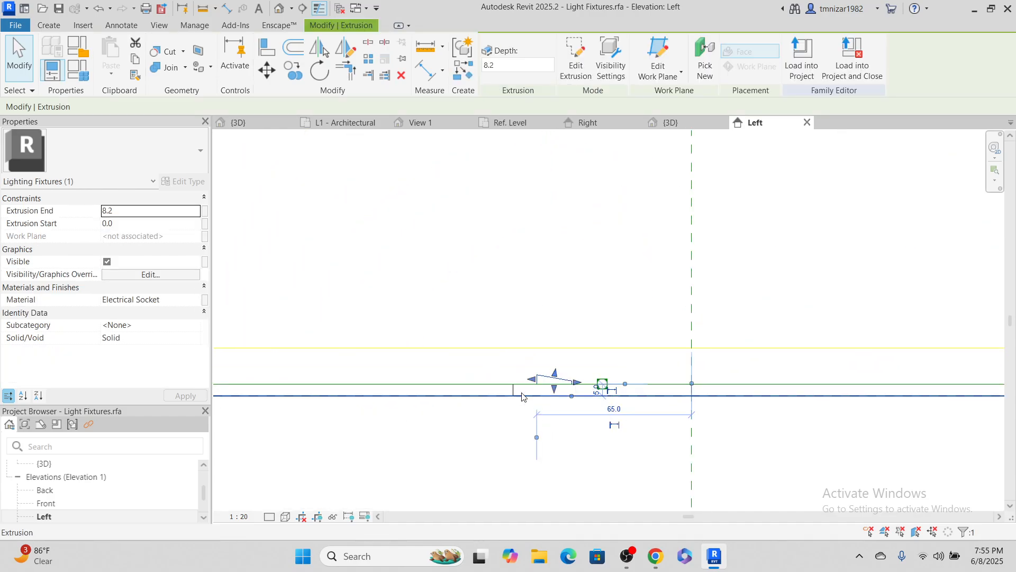
{"action": "key", "text": "Escape"}
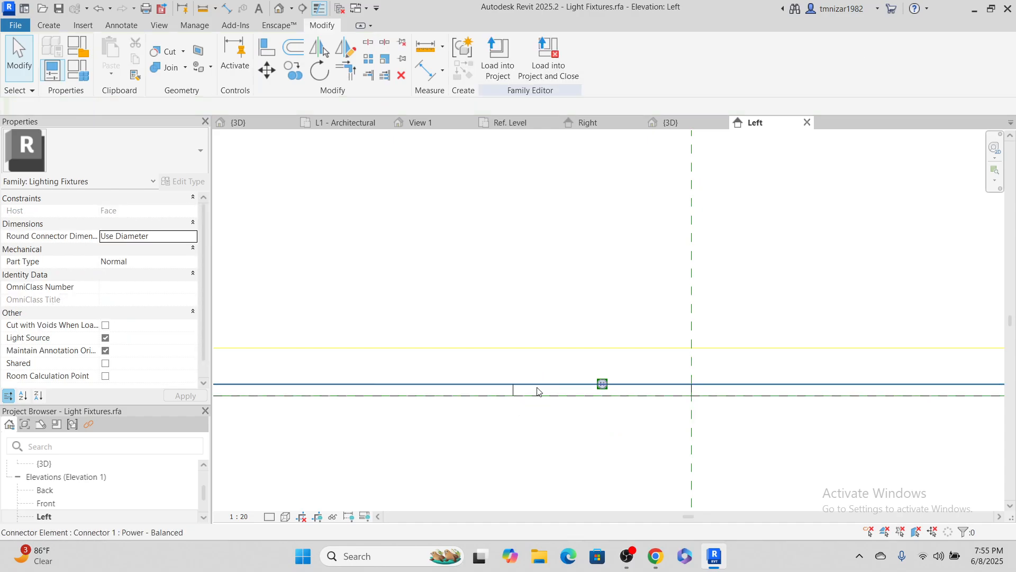
Examine the power connector and its extent relative to the plate in the Left elevation.
{"action": "scroll", "coordinate": [505, 394], "scroll_direction": "down", "scroll_amount": 4}
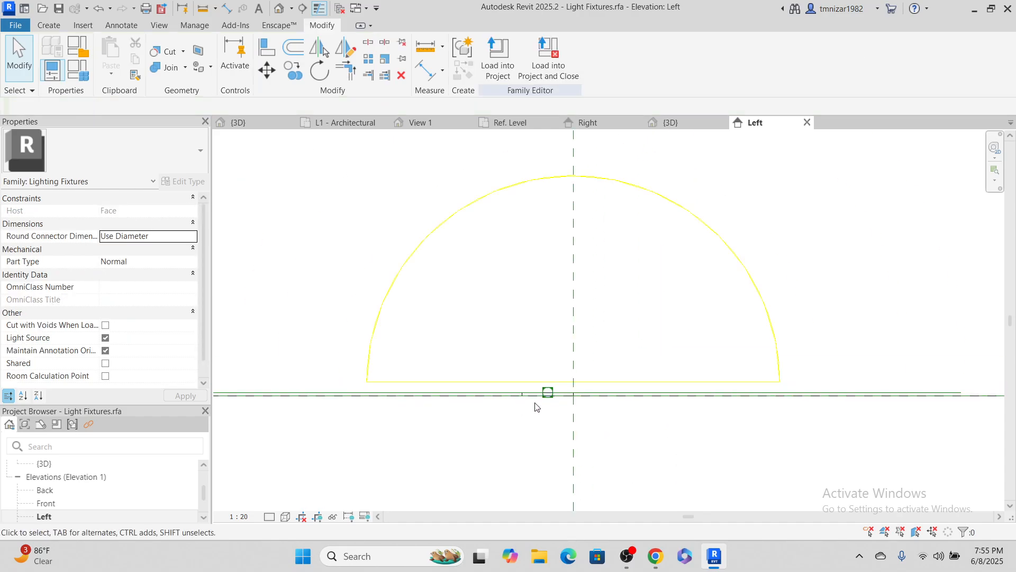
{"action": "scroll", "coordinate": [778, 397], "scroll_direction": "up", "scroll_amount": 2}
{"action": "scroll", "coordinate": [780, 397], "scroll_direction": "up", "scroll_amount": 2}
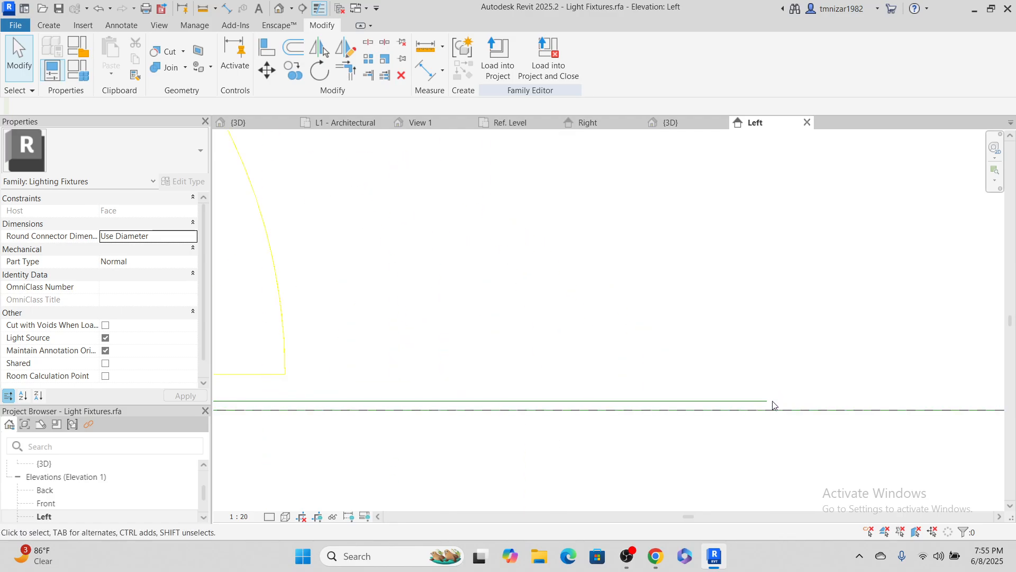
{"action": "left_click", "coordinate": [765, 404]}
{"action": "scroll", "coordinate": [704, 403], "scroll_direction": "down", "scroll_amount": 2}
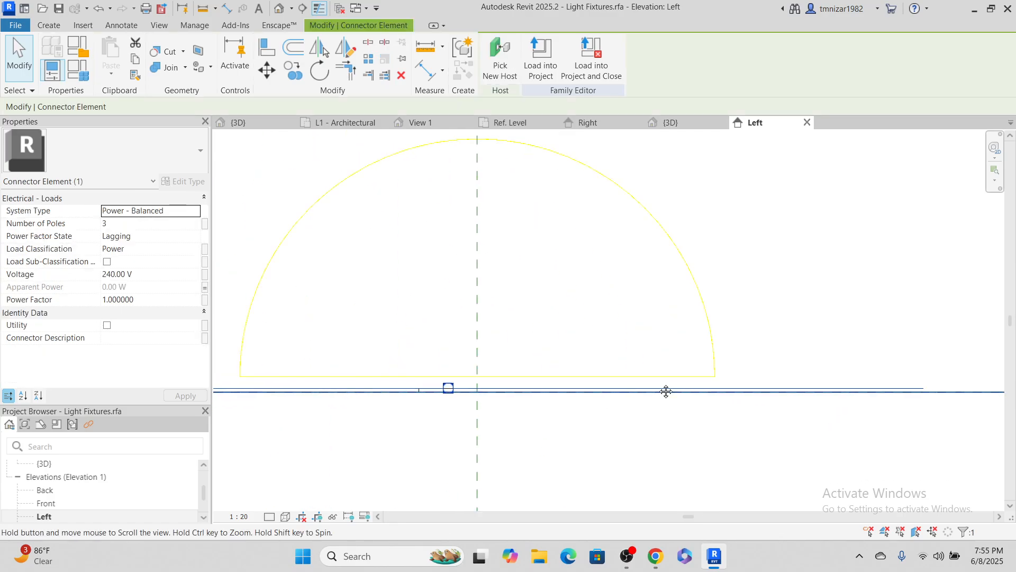
{"action": "scroll", "coordinate": [688, 381], "scroll_direction": "up", "scroll_amount": 1}
{"action": "scroll", "coordinate": [564, 380], "scroll_direction": "up", "scroll_amount": 1}
{"action": "scroll", "coordinate": [562, 373], "scroll_direction": "up", "scroll_amount": 4}
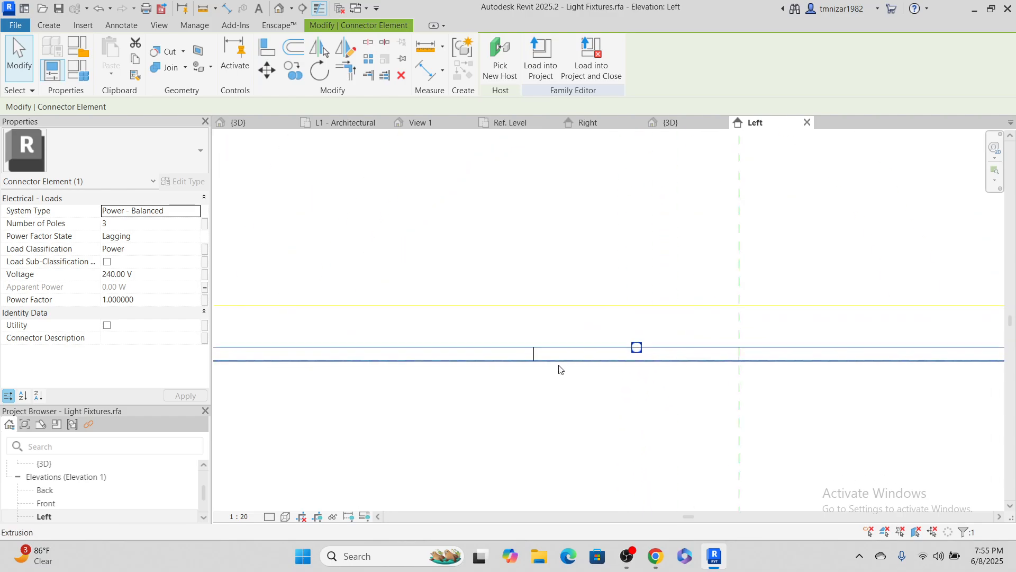
Set the plate's extrusion end to 50 mm.
{"action": "left_click", "coordinate": [559, 368]}
{"action": "left_click", "coordinate": [528, 351]}
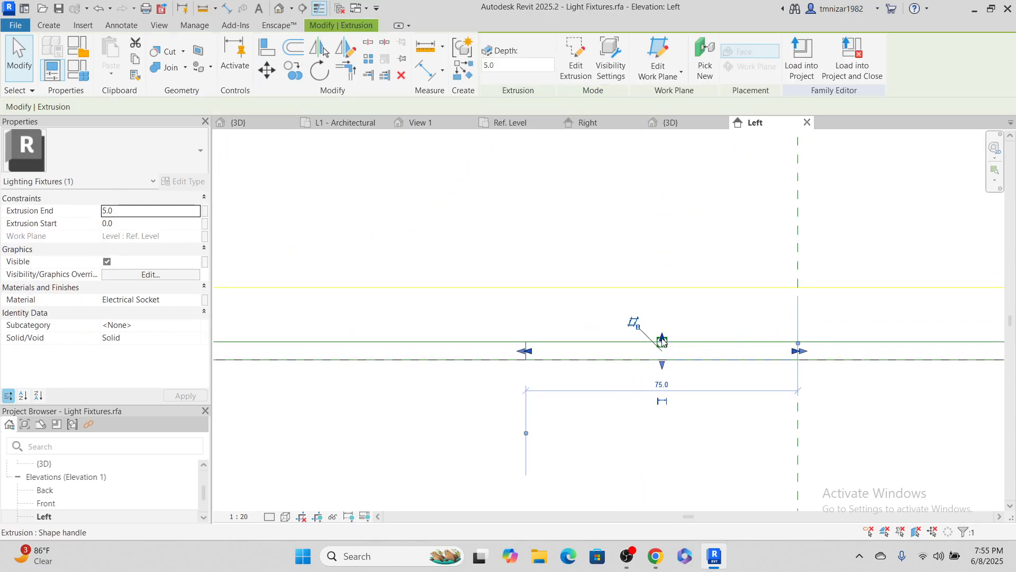
{"action": "left_click_drag", "start_coordinate": [662, 339], "coordinate": [660, 302]}
{"action": "scroll", "coordinate": [498, 333], "scroll_direction": "up", "scroll_amount": 3}
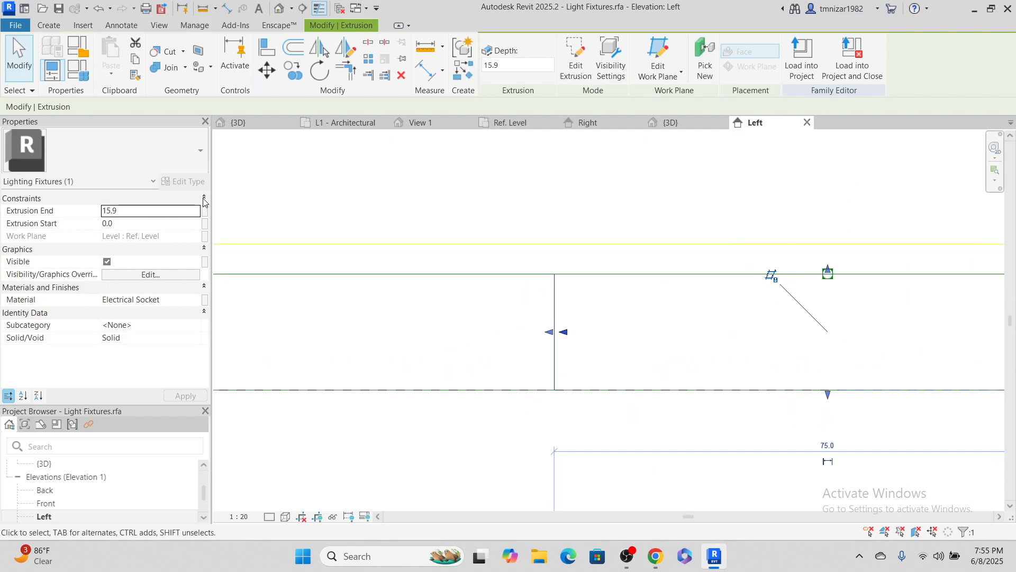
{"action": "left_click", "coordinate": [141, 210]}
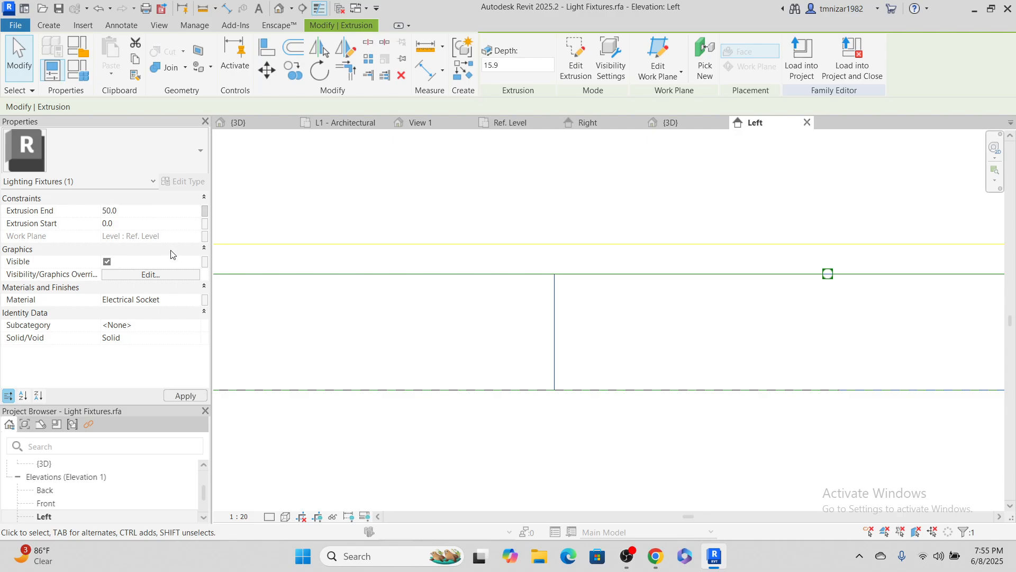
{"action": "key", "text": "Return"}
{"action": "scroll", "coordinate": [635, 444], "scroll_direction": "down", "scroll_amount": 2}
{"action": "middle_click_drag", "start_coordinate": [654, 451], "coordinate": [598, 368]}
{"action": "scroll", "coordinate": [630, 321], "scroll_direction": "down", "scroll_amount": 2}
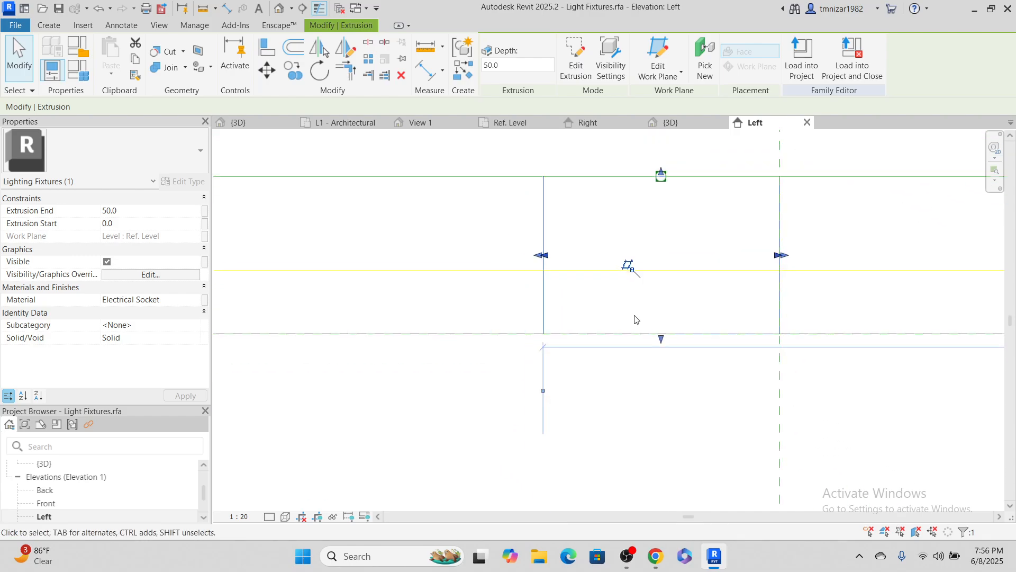
{"action": "key", "text": "Escape"}
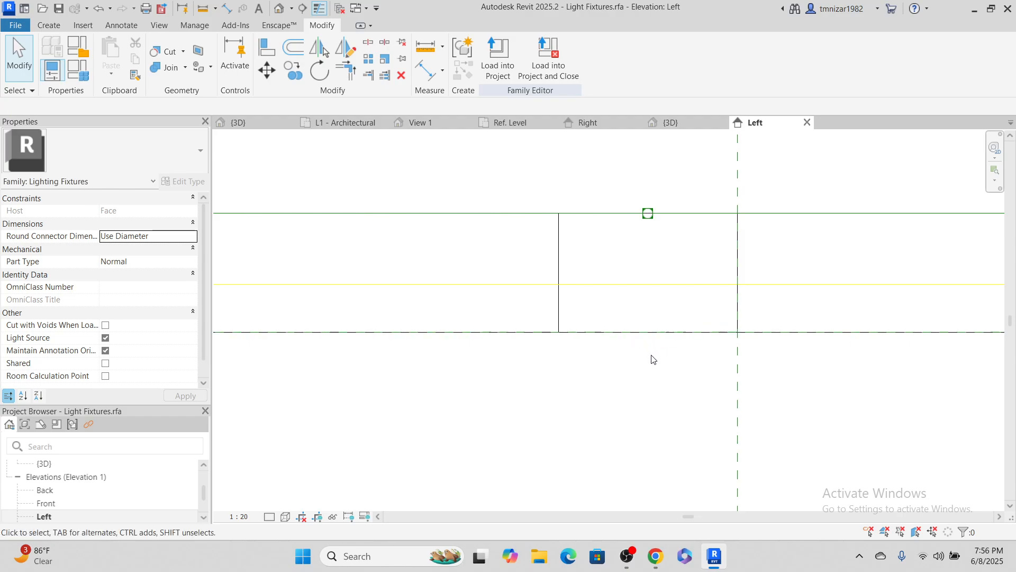
Load the Light Fixtures family into the project and close it, saving the changes to the family file.
{"action": "scroll", "coordinate": [606, 347], "scroll_direction": "down", "scroll_amount": 2}
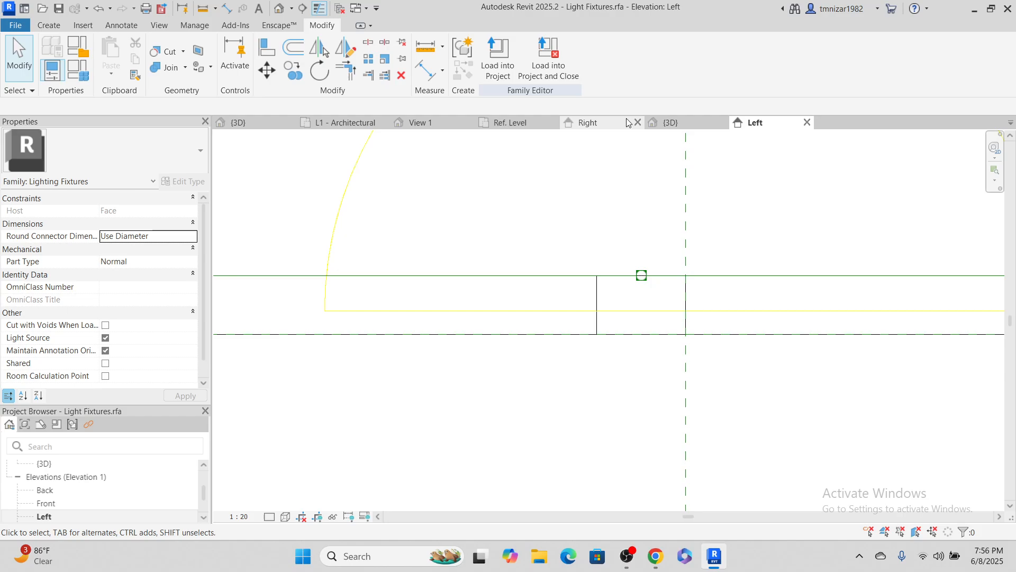
{"action": "left_click", "coordinate": [564, 78]}
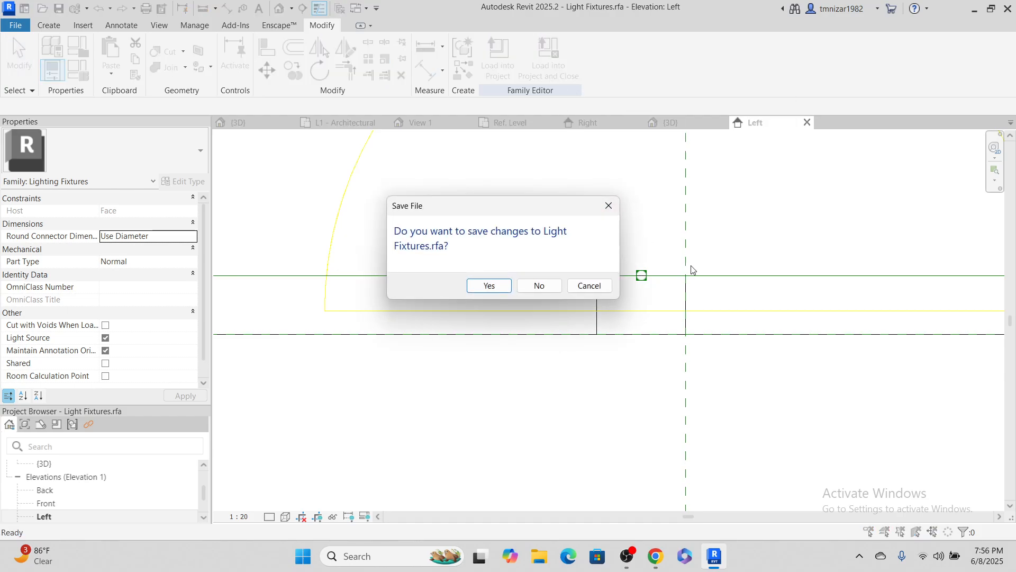
{"action": "left_click", "coordinate": [490, 286]}
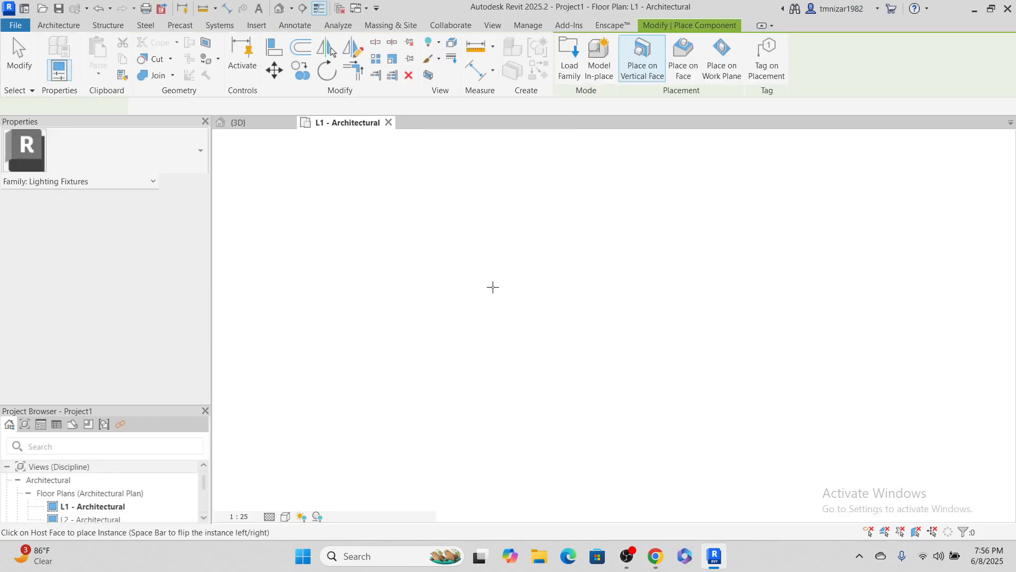
Place one Light Fixtures instance on the work plane above the wall in the L1 - Architectural floor plan.
{"action": "scroll", "coordinate": [605, 335], "scroll_direction": "down", "scroll_amount": 1}
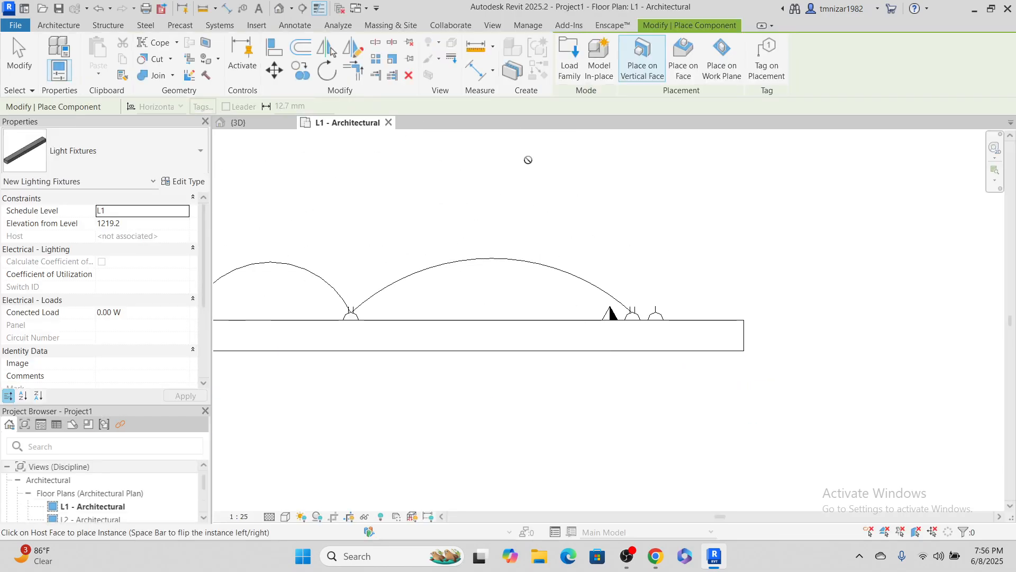
{"action": "middle_click_drag", "start_coordinate": [537, 159], "coordinate": [657, 205]}
{"action": "left_click", "coordinate": [685, 59]}
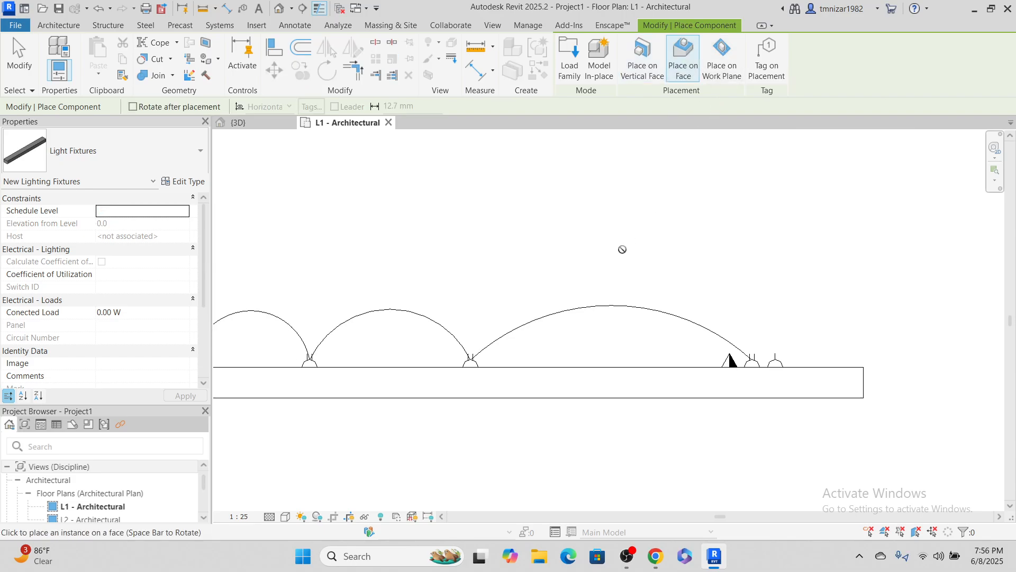
{"action": "left_click", "coordinate": [722, 58]}
{"action": "key", "text": "Escape"}
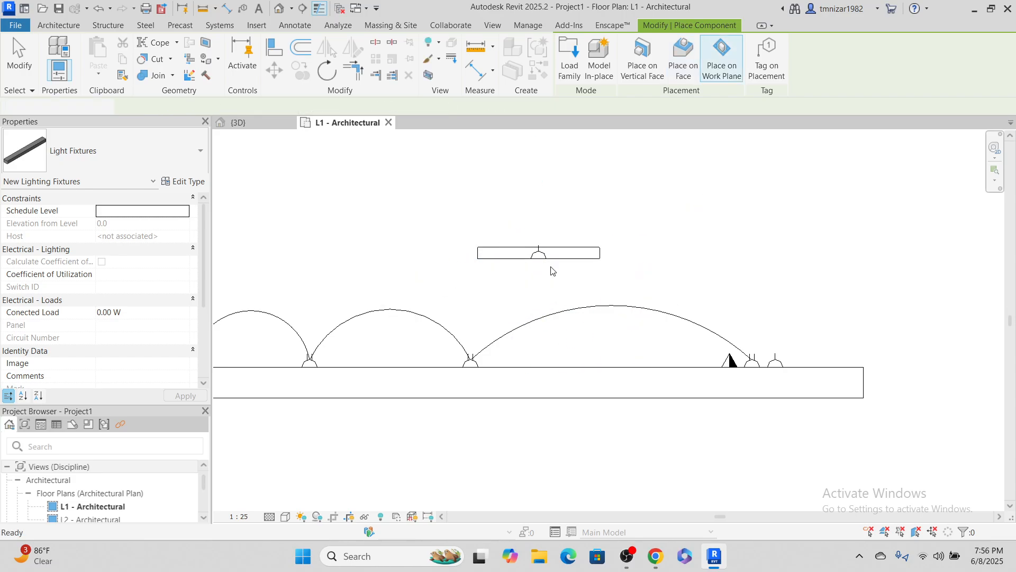
Open the placed light fixture's family for editing and switch to its Ref. Level floor plan.
{"action": "scroll", "coordinate": [552, 267], "scroll_direction": "up", "scroll_amount": 2}
{"action": "left_click", "coordinate": [529, 248]}
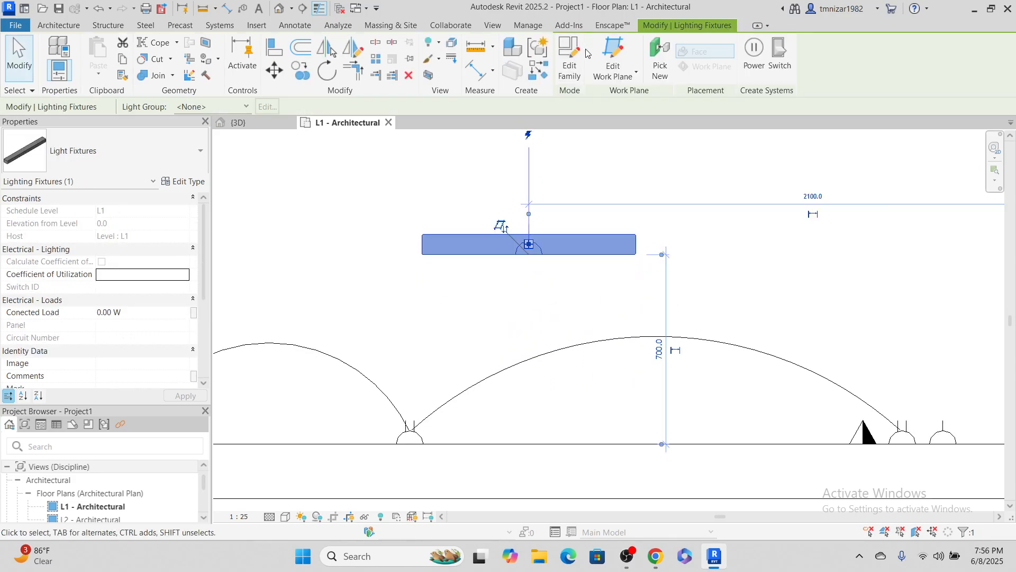
{"action": "left_click", "coordinate": [579, 53]}
{"action": "scroll", "coordinate": [609, 328], "scroll_direction": "up", "scroll_amount": 4}
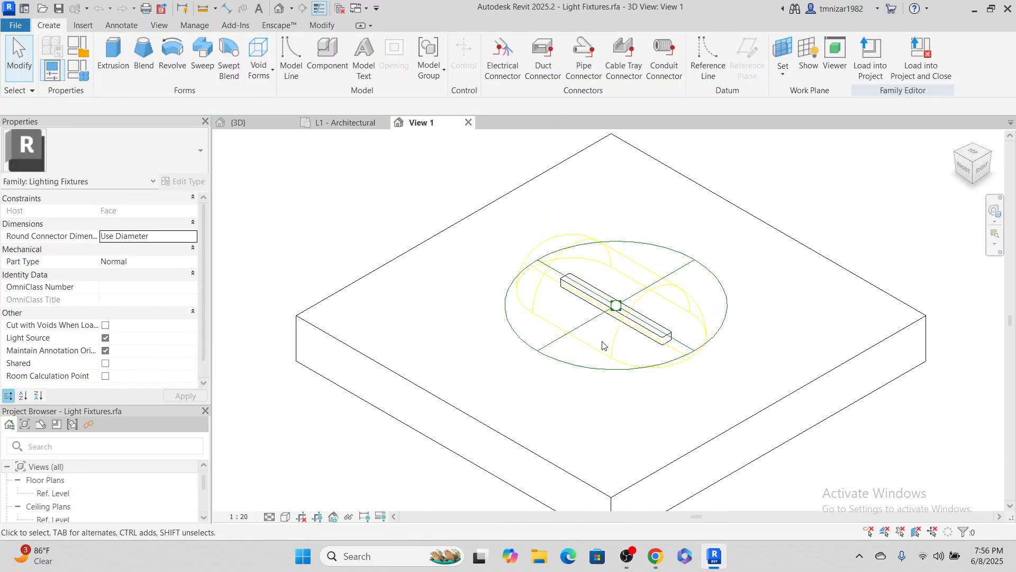
{"action": "scroll", "coordinate": [630, 307], "scroll_direction": "up", "scroll_amount": 2}
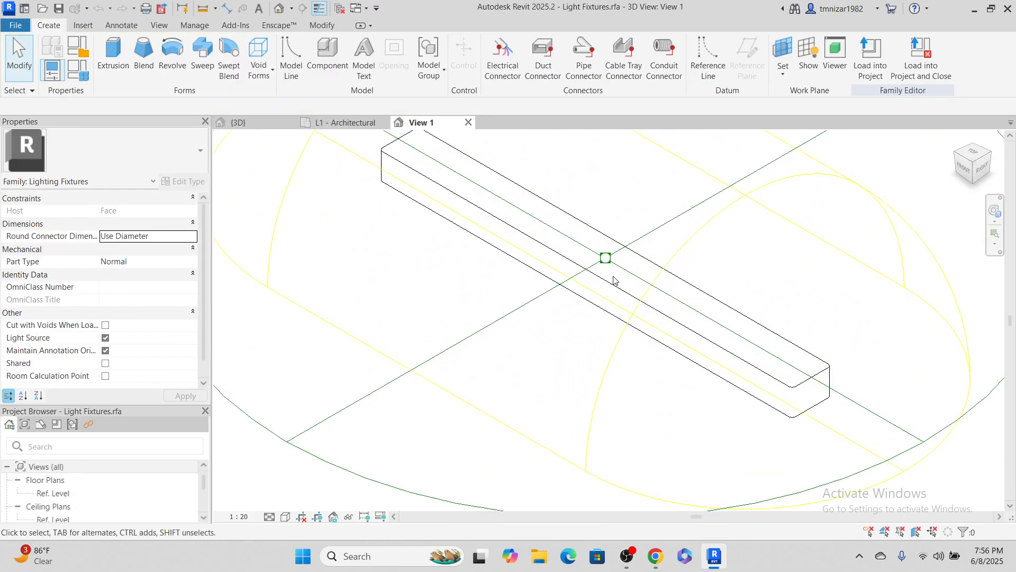
{"action": "left_click", "coordinate": [68, 494]}
{"action": "double_click", "coordinate": [69, 494]}
{"action": "scroll", "coordinate": [585, 313], "scroll_direction": "up", "scroll_amount": 4}
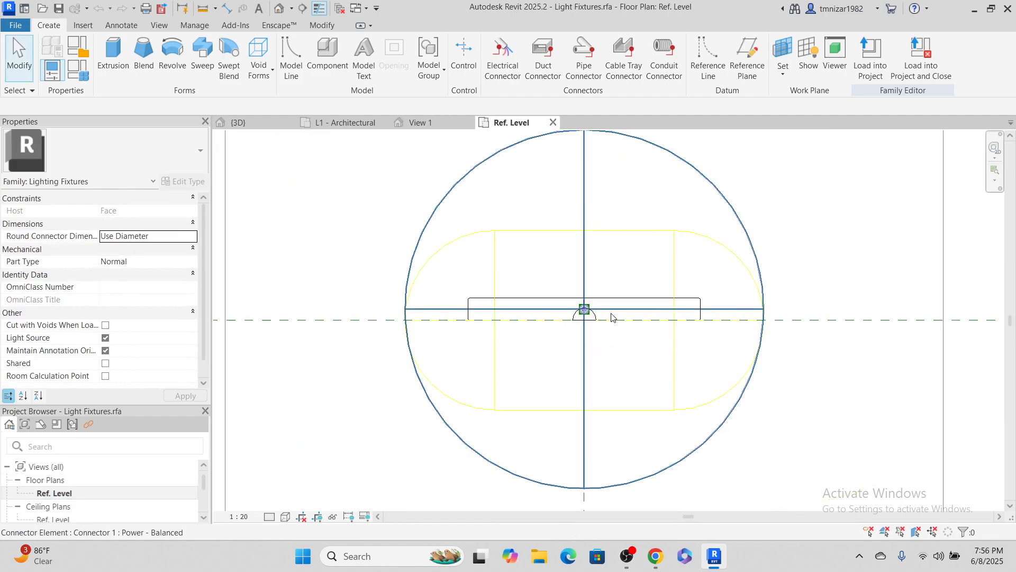
Delete the Electrical Socket Symbol from the fixture family and reload the family into the project, replacing the existing file and overwriting the loaded version.
{"action": "left_click", "coordinate": [574, 320]}
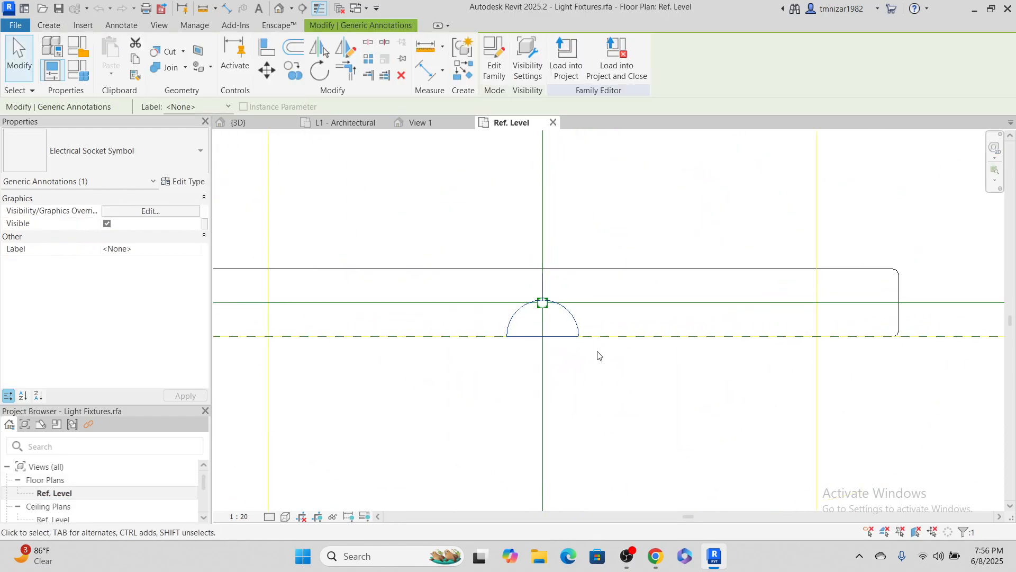
{"action": "key", "text": "Delete"}
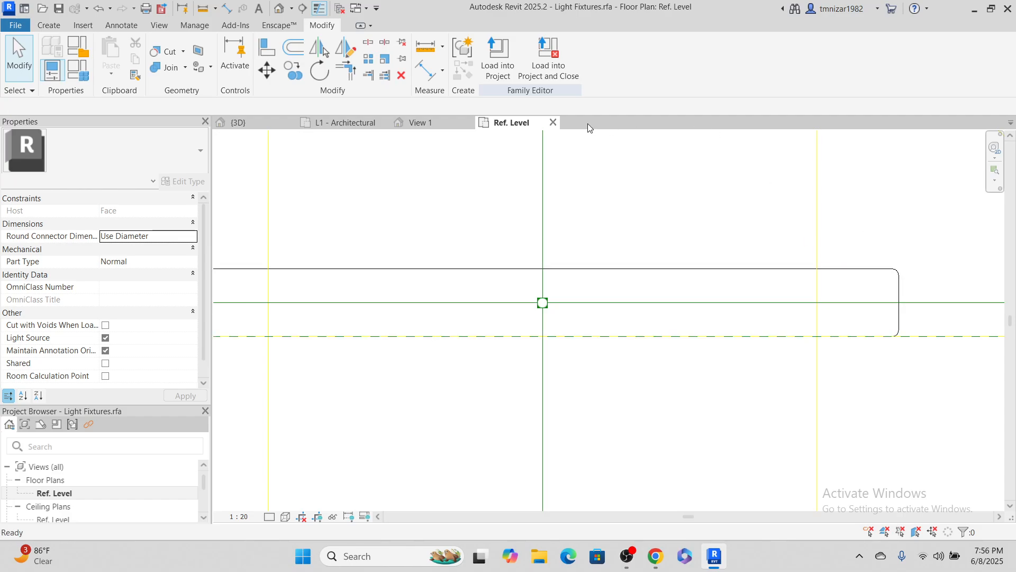
{"action": "left_click", "coordinate": [535, 51]}
{"action": "left_click", "coordinate": [498, 286]}
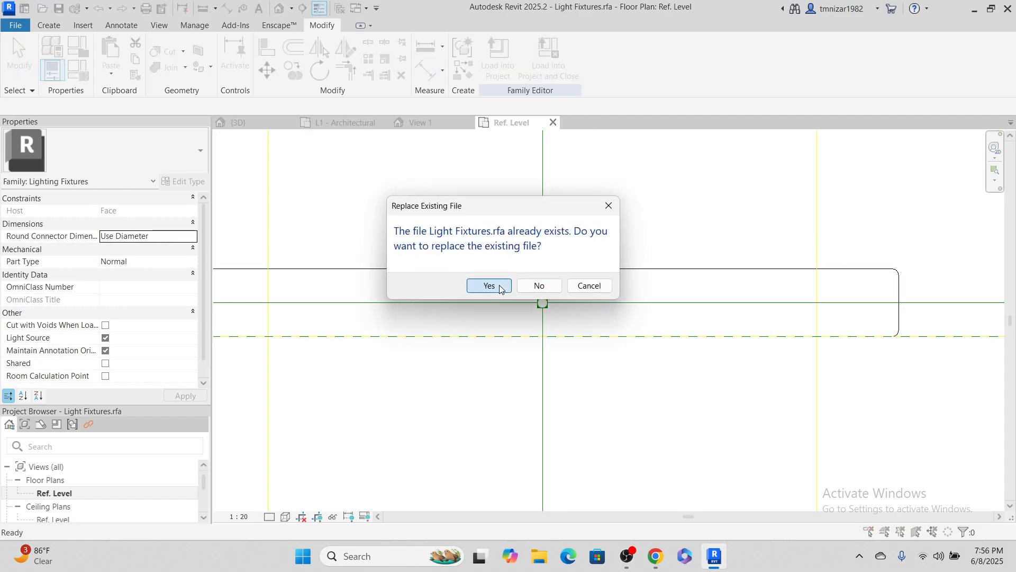
{"action": "left_click", "coordinate": [497, 286]}
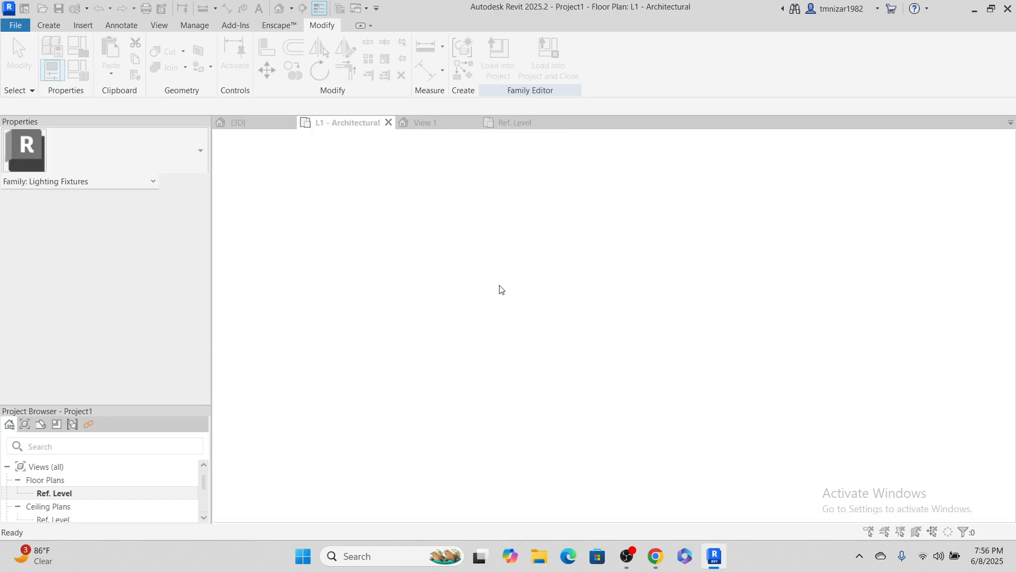
{"action": "left_click", "coordinate": [517, 272]}
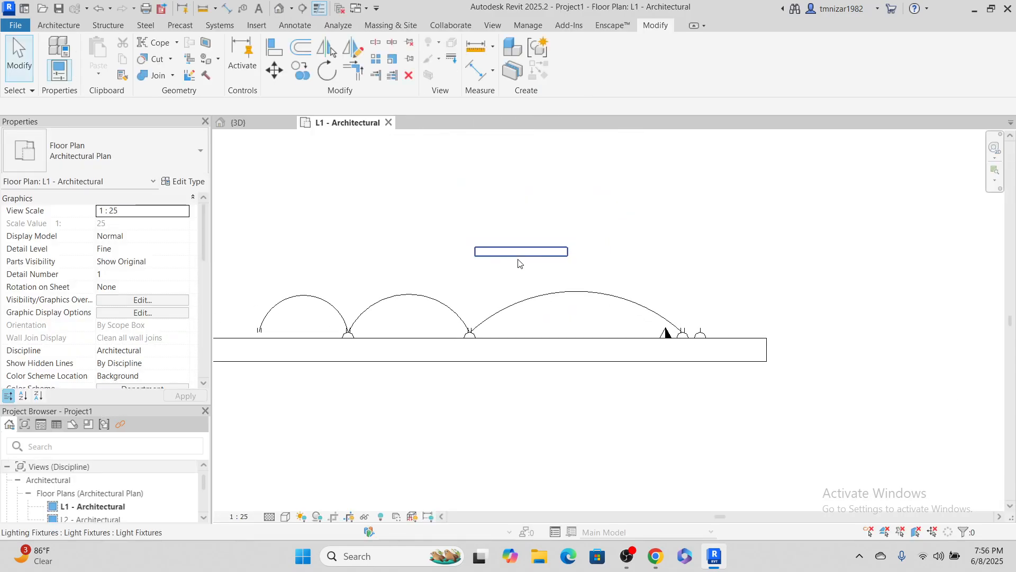
Examine the placed light fixture beside the wall in the project's 3D view.
{"action": "scroll", "coordinate": [519, 263], "scroll_direction": "down", "scroll_amount": 5}
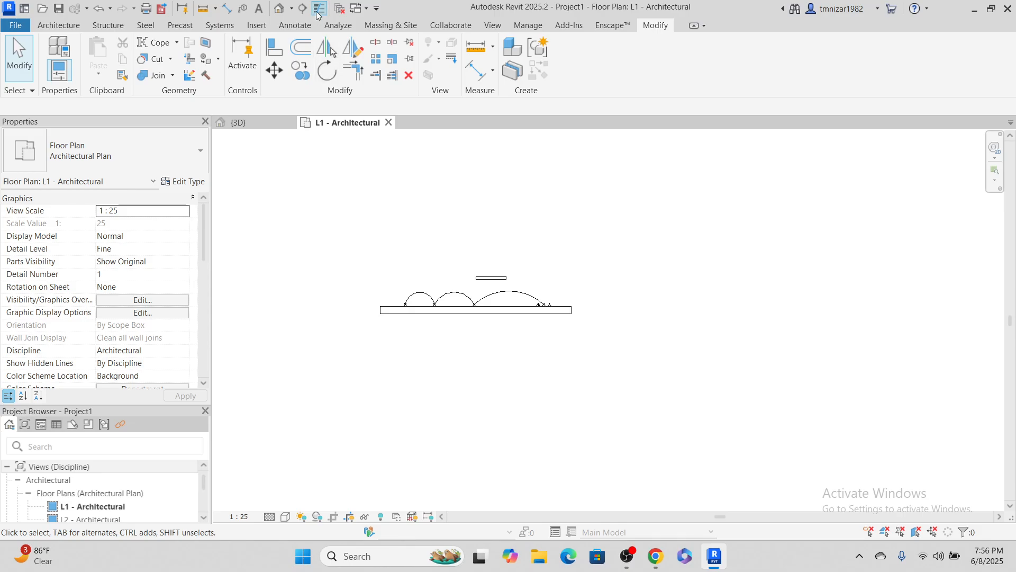
{"action": "left_click", "coordinate": [280, 10]}
{"action": "middle_click_drag", "start_coordinate": [742, 382], "coordinate": [545, 301]}
{"action": "scroll", "coordinate": [556, 303], "scroll_direction": "down", "scroll_amount": 5}
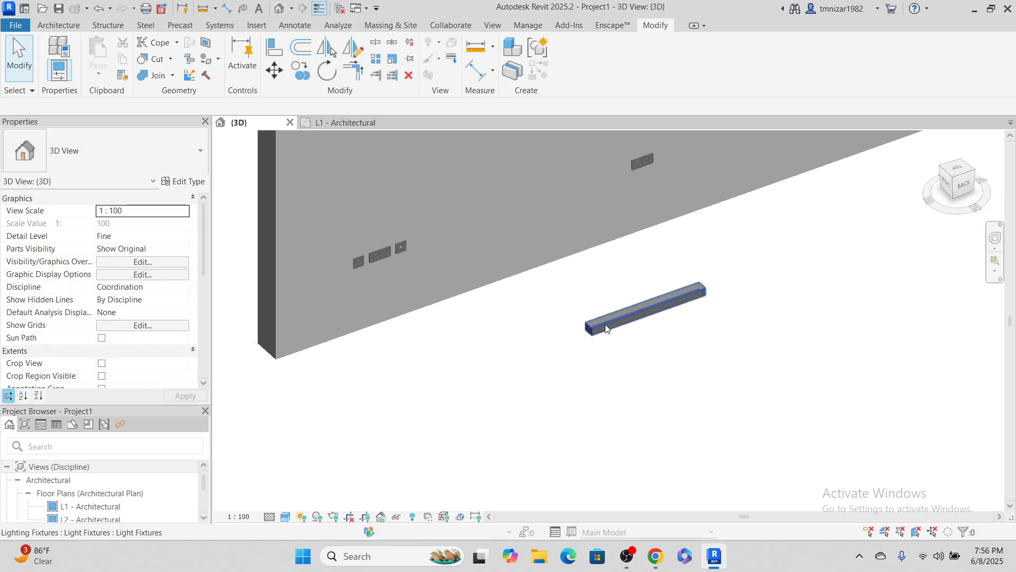
{"action": "scroll", "coordinate": [617, 344], "scroll_direction": "down", "scroll_amount": 4}
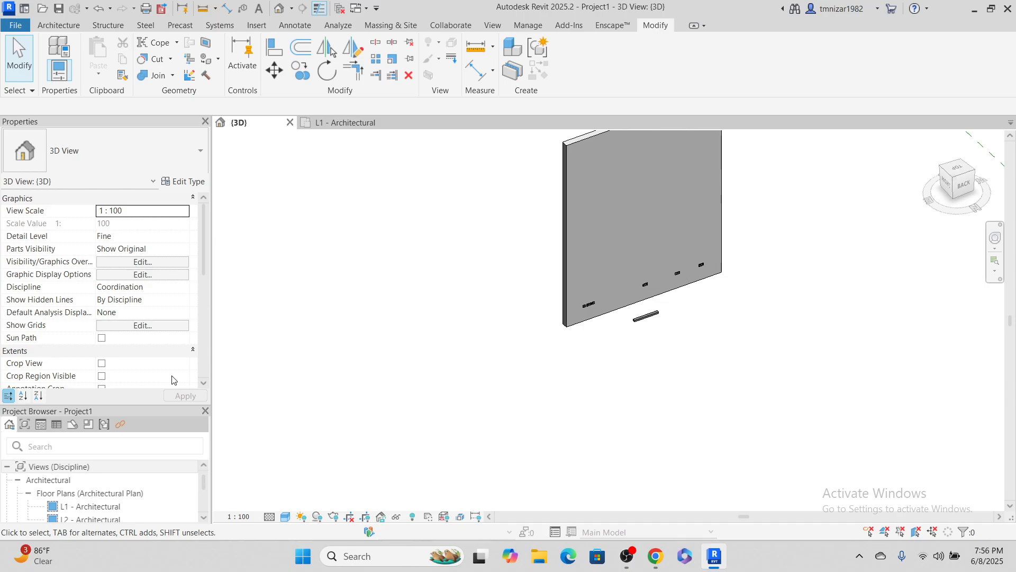
Draw a horizontal building section in the L1 - Architectural floor plan, above the light fixture and spanning the full wall length.
{"action": "left_click", "coordinate": [340, 126]}
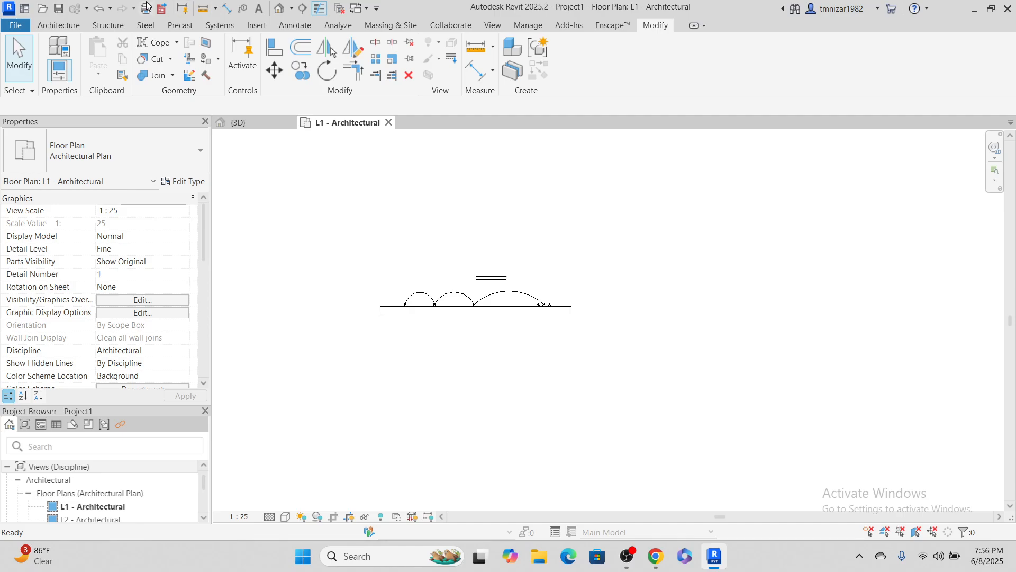
{"action": "left_click", "coordinate": [304, 9]}
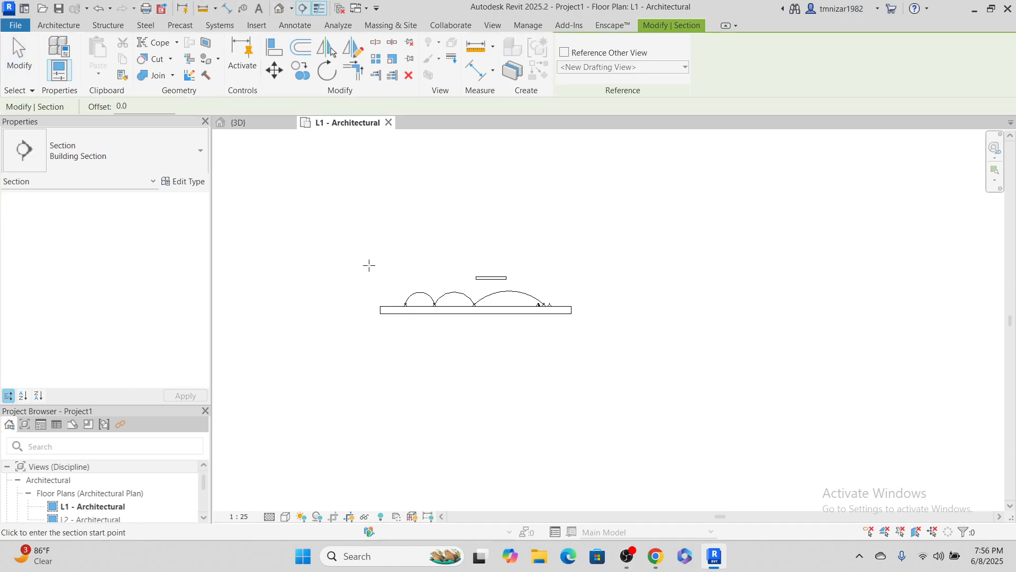
{"action": "left_click", "coordinate": [326, 225]}
{"action": "left_click", "coordinate": [629, 226]}
{"action": "key", "text": "Escape"}
{"action": "key", "text": "Escape"}
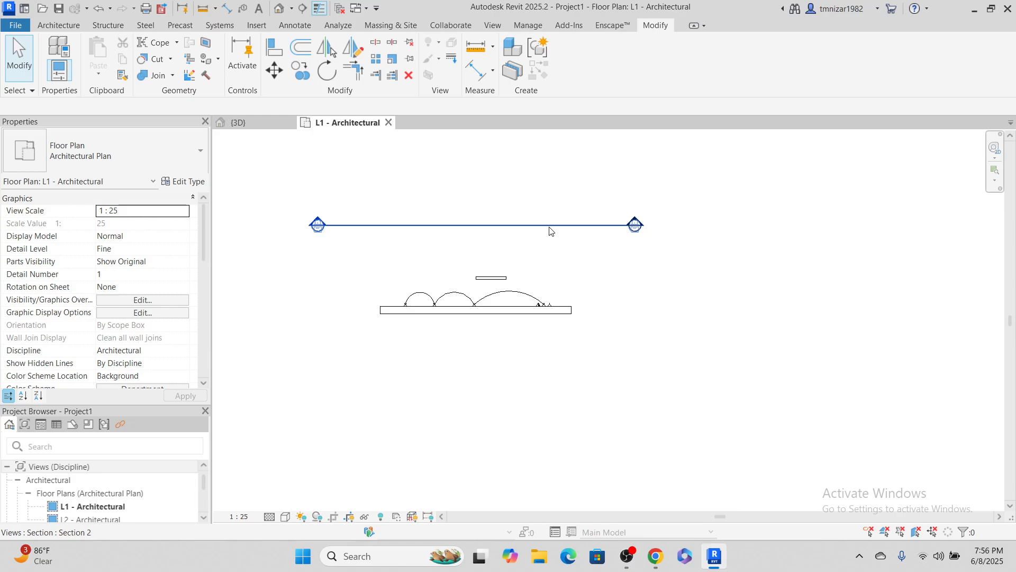
Flip the new section to face the light fixture and wall, and open its view.
{"action": "left_click", "coordinate": [549, 226]}
{"action": "scroll", "coordinate": [487, 290], "scroll_direction": "down", "scroll_amount": 2}
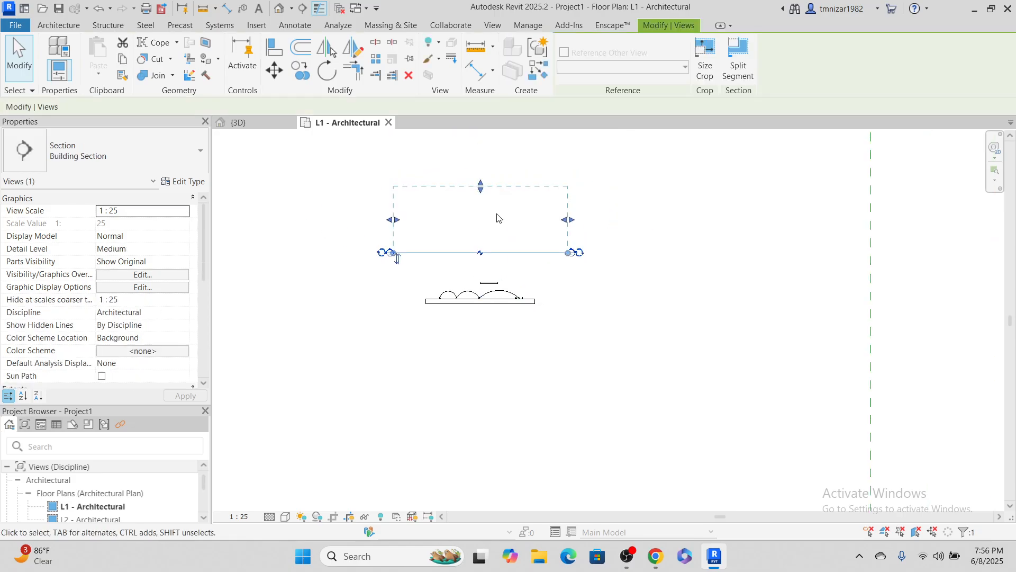
{"action": "left_click", "coordinate": [397, 259]}
{"action": "scroll", "coordinate": [500, 267], "scroll_direction": "up", "scroll_amount": 1}
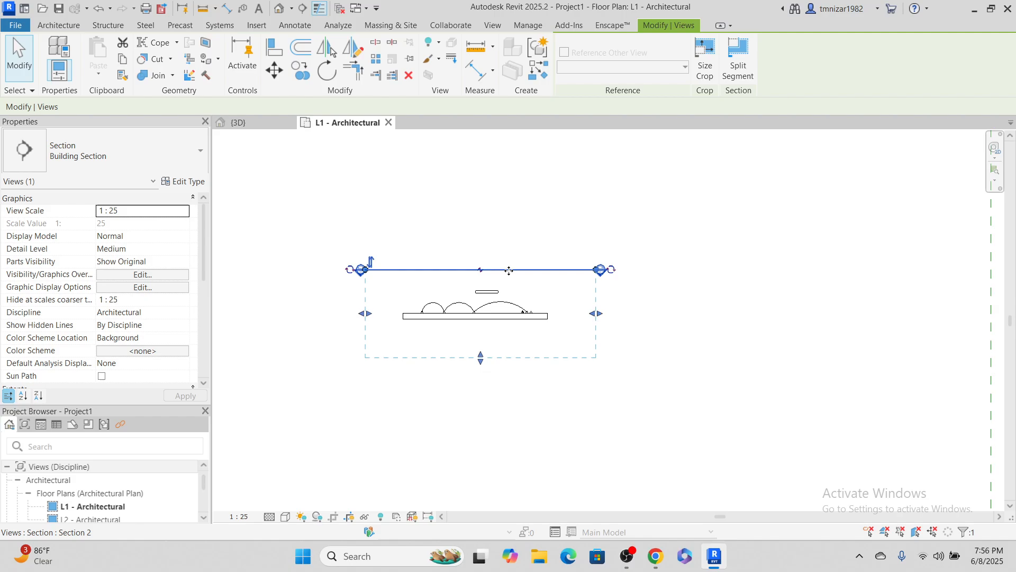
{"action": "right_click", "coordinate": [510, 271]}
{"action": "left_click", "coordinate": [568, 239]}
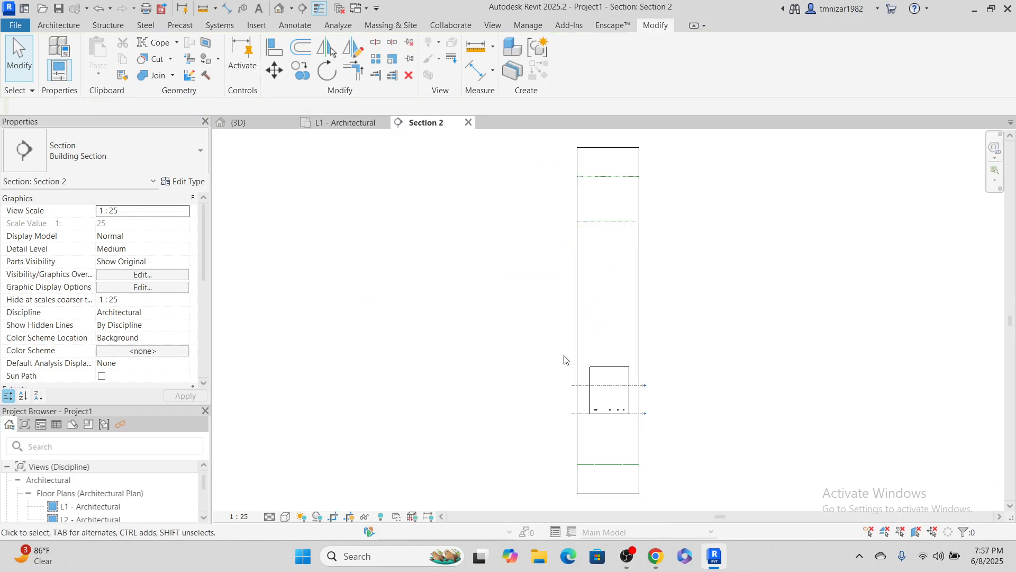
Look for the light fixture near level L1 in the Section 2 view.
{"action": "scroll", "coordinate": [565, 360], "scroll_direction": "up", "scroll_amount": 5}
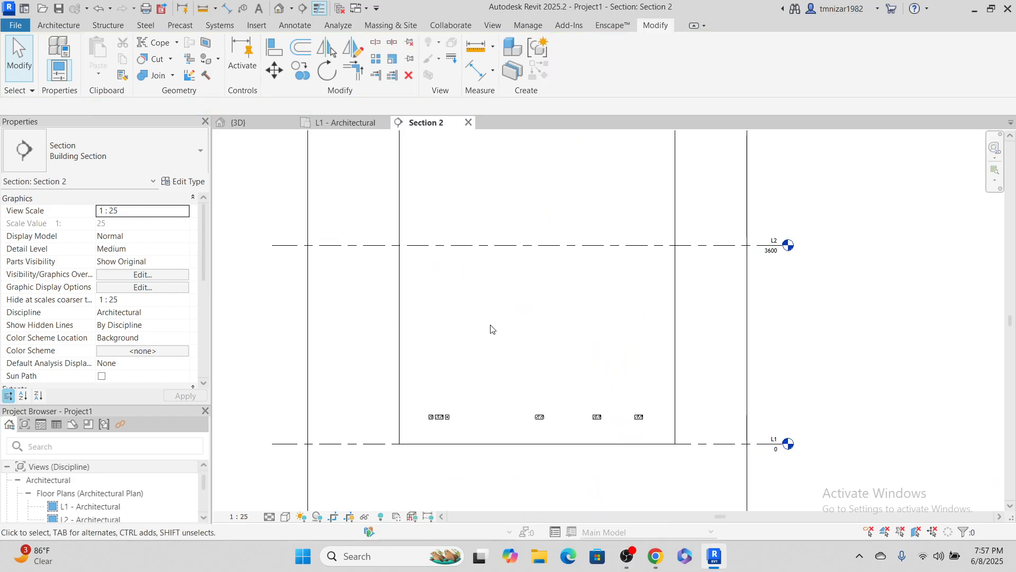
{"action": "scroll", "coordinate": [561, 462], "scroll_direction": "up", "scroll_amount": 2}
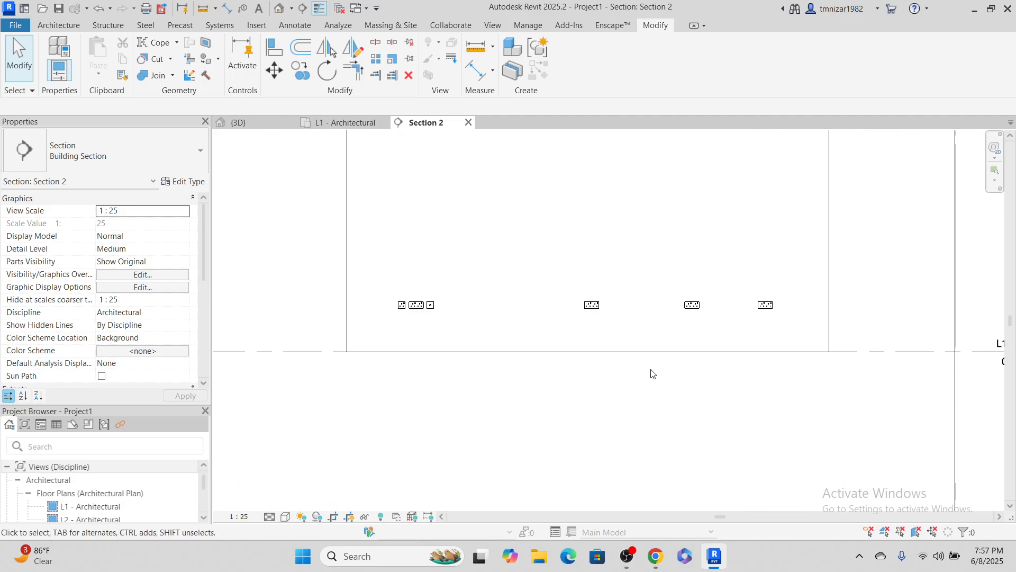
{"action": "scroll", "coordinate": [541, 360], "scroll_direction": "down", "scroll_amount": 2}
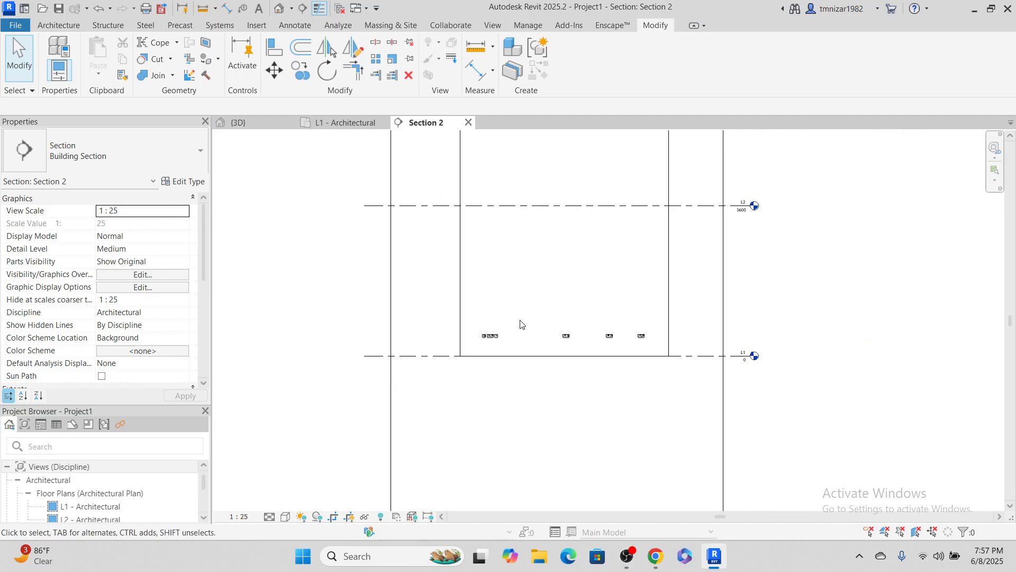
{"action": "left_click_drag", "start_coordinate": [429, 327], "coordinate": [716, 398]}
{"action": "left_click", "coordinate": [670, 419]}
{"action": "left_click_drag", "start_coordinate": [476, 450], "coordinate": [659, 383]}
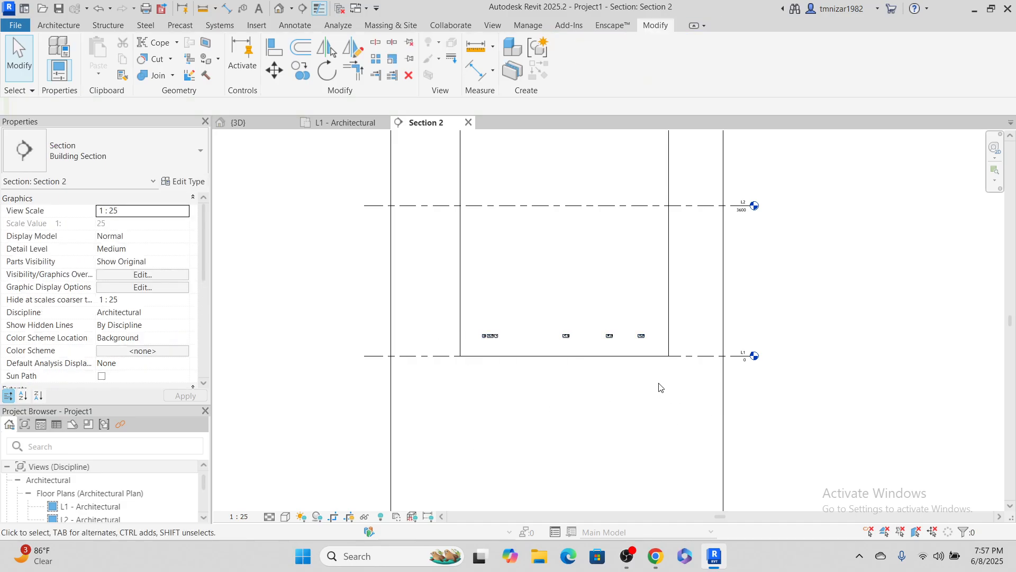
Open the placed fixture's family for editing and set its extrusion to display in Plan/RCP, Front/Back and Left/Right views at all detail levels.
{"action": "left_click", "coordinate": [343, 122]}
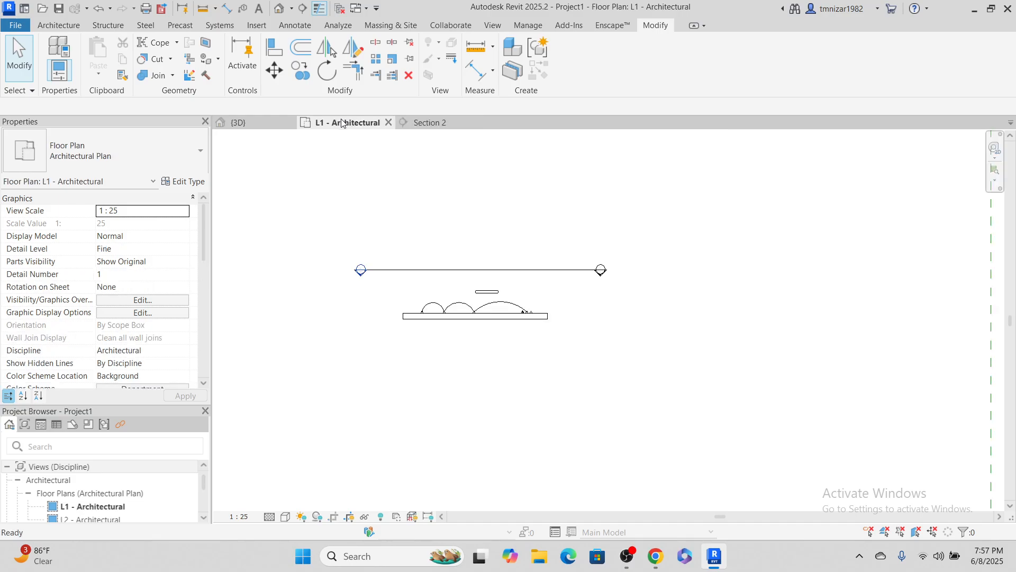
{"action": "left_click", "coordinate": [482, 295]}
{"action": "scroll", "coordinate": [493, 280], "scroll_direction": "up", "scroll_amount": 3}
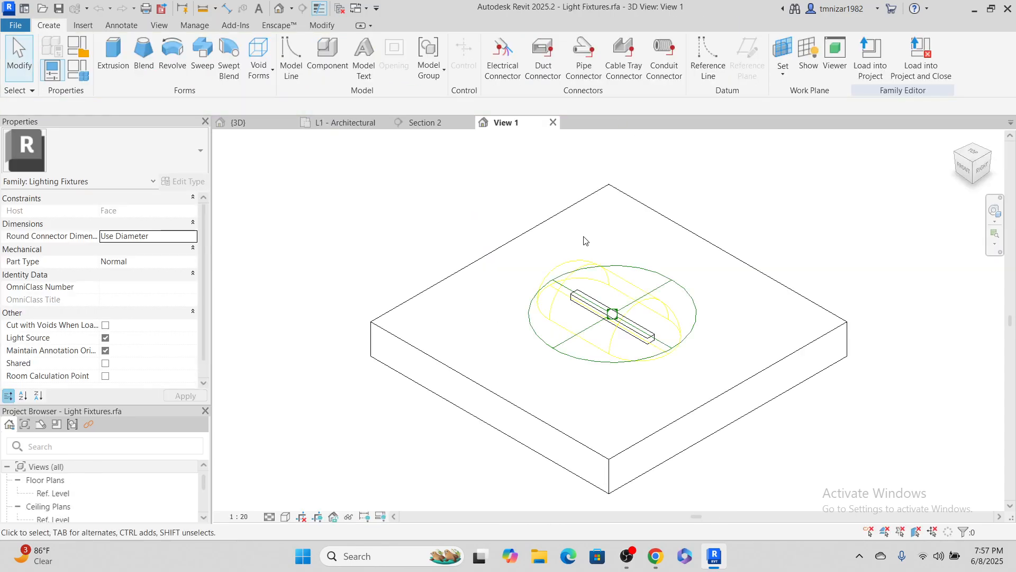
{"action": "scroll", "coordinate": [651, 353], "scroll_direction": "up", "scroll_amount": 1}
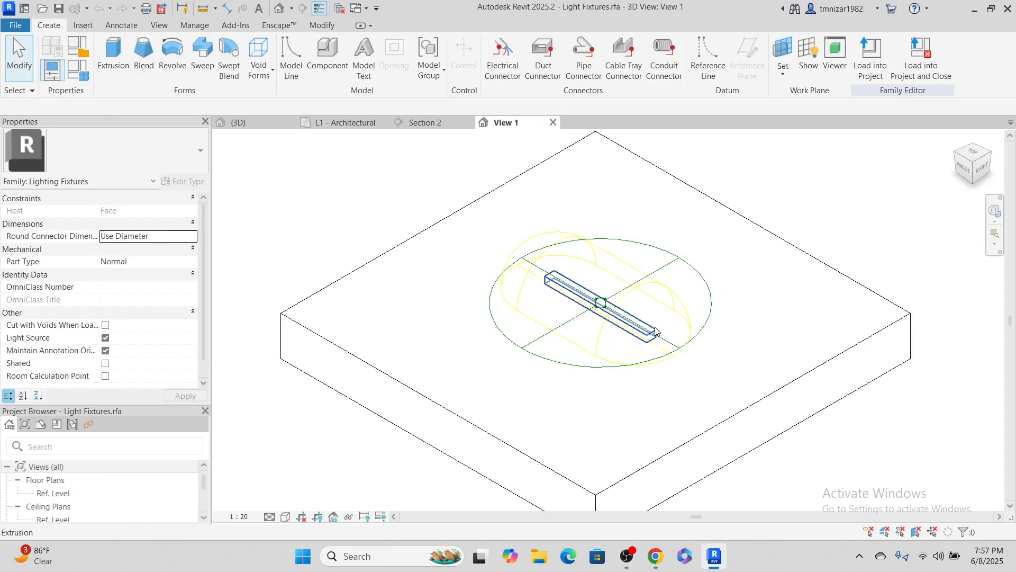
{"action": "left_click", "coordinate": [656, 332]}
{"action": "left_click", "coordinate": [611, 61]}
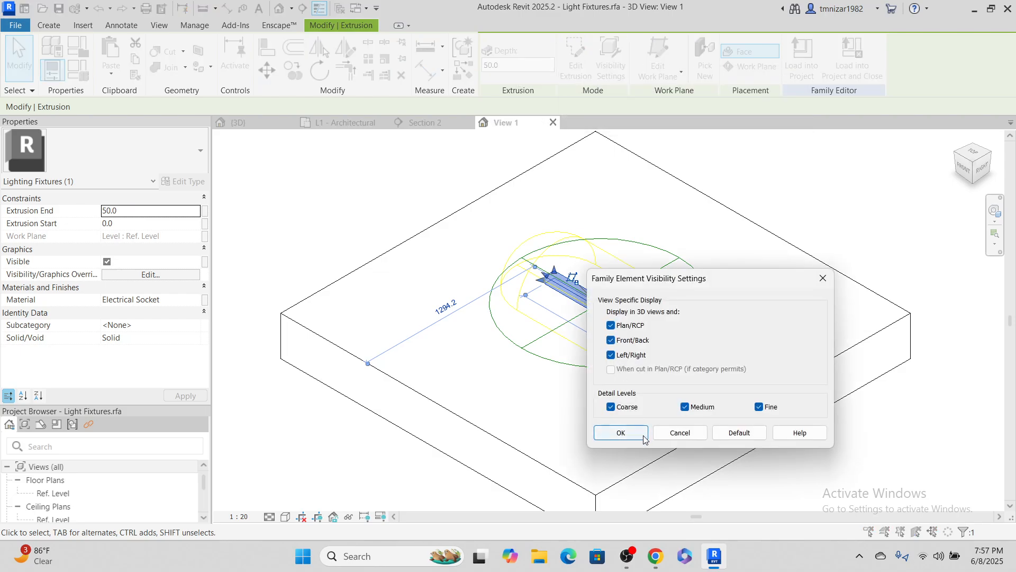
{"action": "left_click", "coordinate": [621, 432]}
Save and reload the Light Fixtures family into the project, overwriting the existing version and its parameter values, and open Section 2.
{"action": "left_click", "coordinate": [852, 59]}
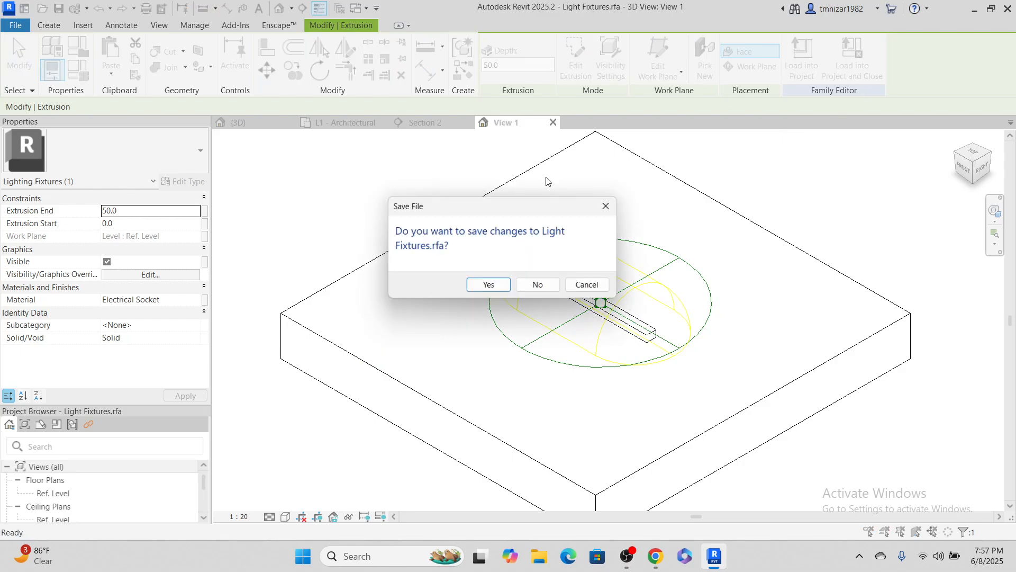
{"action": "left_click", "coordinate": [485, 290]}
{"action": "left_click", "coordinate": [490, 285]}
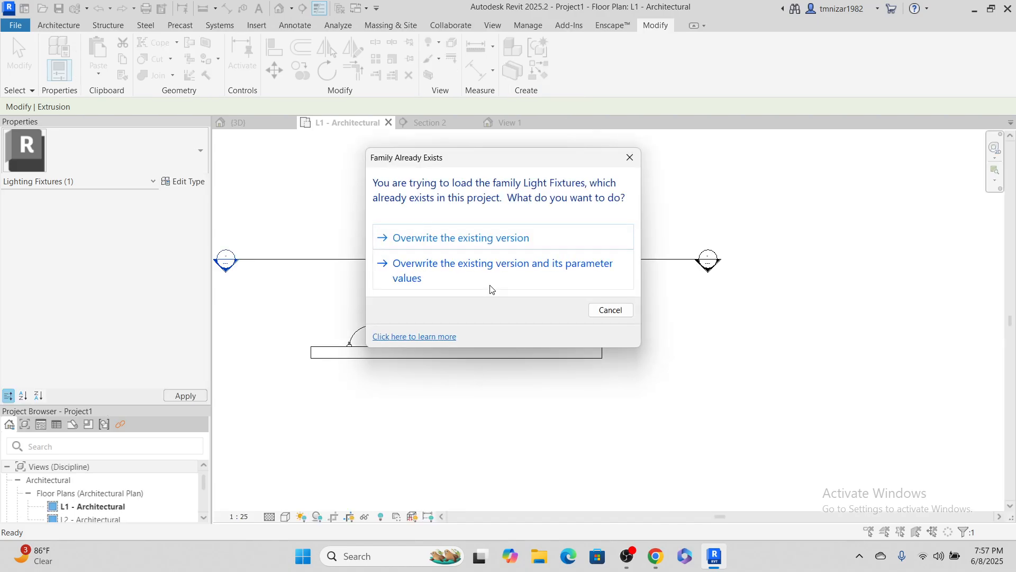
{"action": "left_click", "coordinate": [489, 278]}
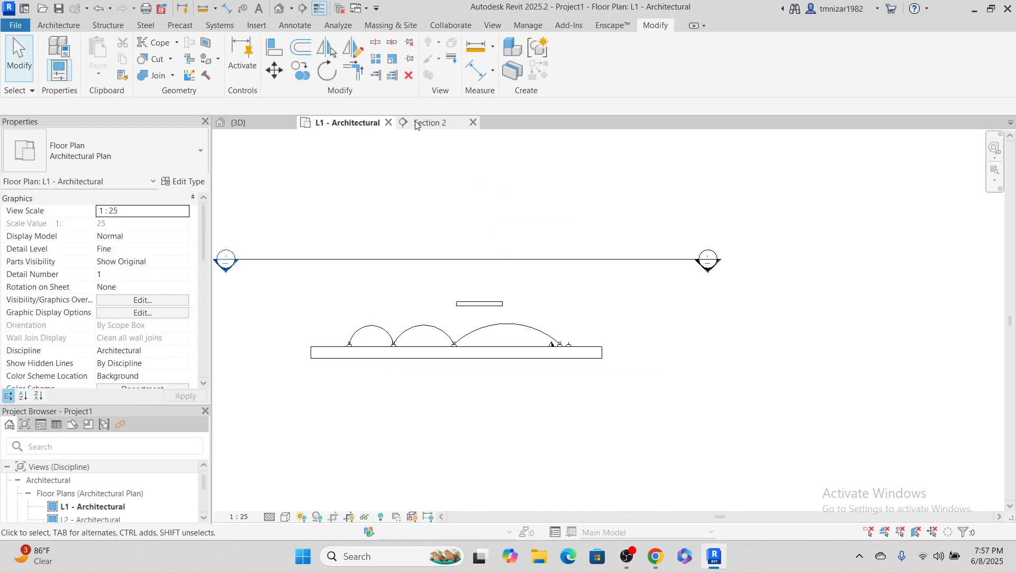
{"action": "left_click", "coordinate": [423, 123]}
{"action": "scroll", "coordinate": [510, 363], "scroll_direction": "up", "scroll_amount": 4}
Try to move the light fixture up from level L1 in the section, and delete it.
{"action": "left_click", "coordinate": [574, 349]}
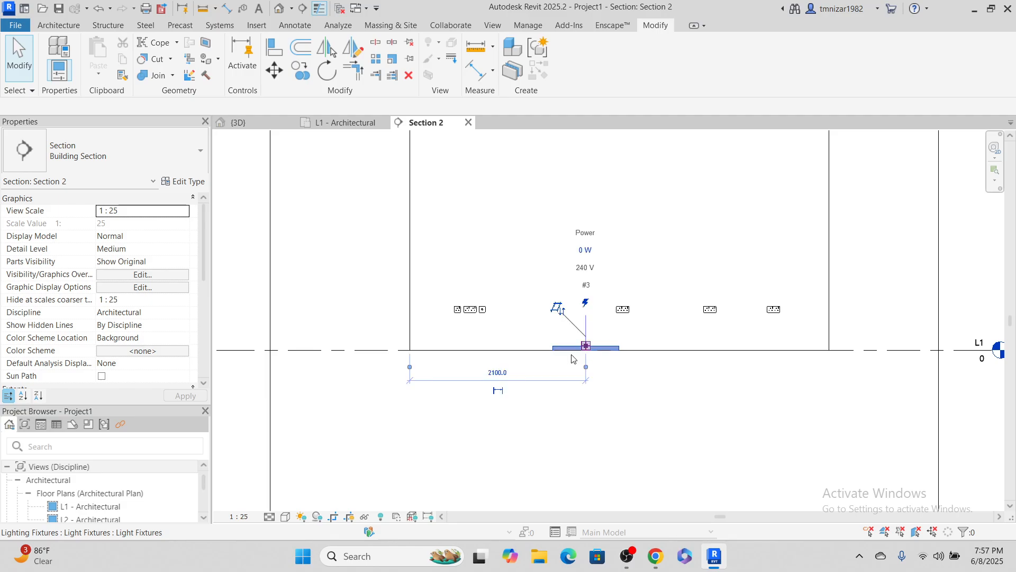
{"action": "left_click", "coordinate": [572, 360]}
{"action": "scroll", "coordinate": [577, 409], "scroll_direction": "down", "scroll_amount": 2}
{"action": "left_click_drag", "start_coordinate": [568, 382], "coordinate": [566, 291]}
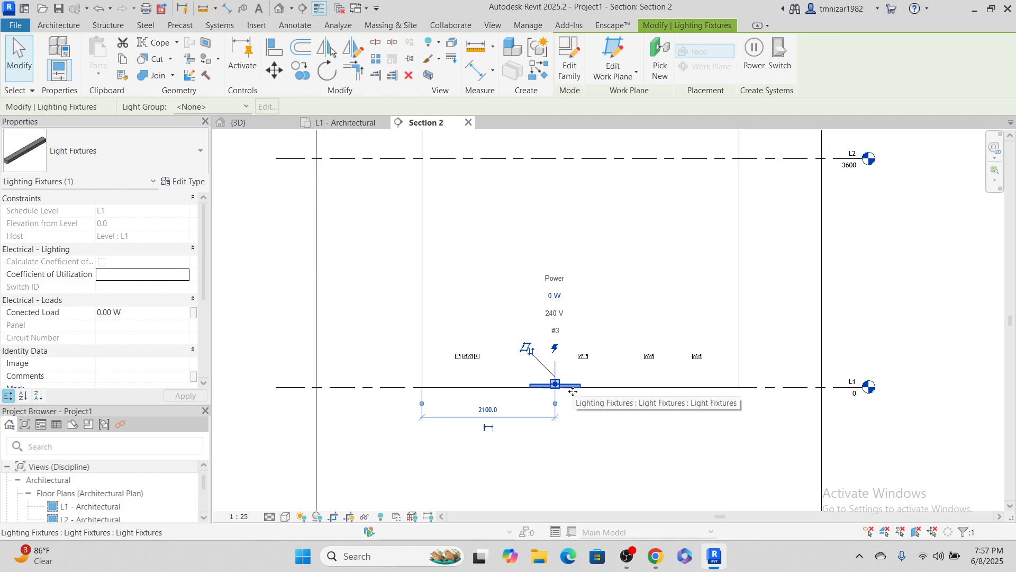
{"action": "key", "text": "Delete"}
{"action": "scroll", "coordinate": [572, 390], "scroll_direction": "up", "scroll_amount": 1}
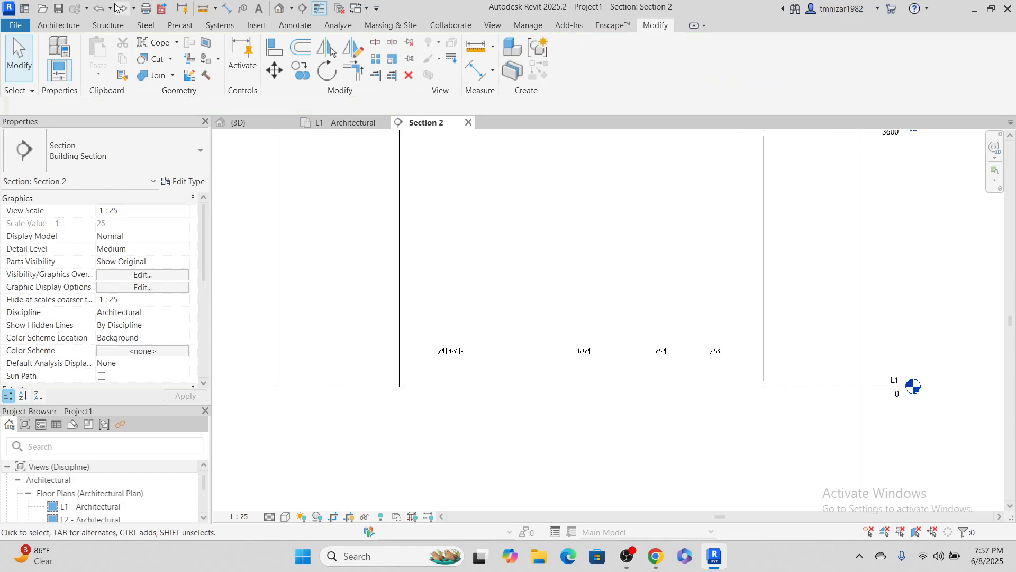
Draw a horizontal reference plane across the wall, a little below level L2 in Section 2.
{"action": "middle_click_drag", "start_coordinate": [607, 248], "coordinate": [574, 362]}
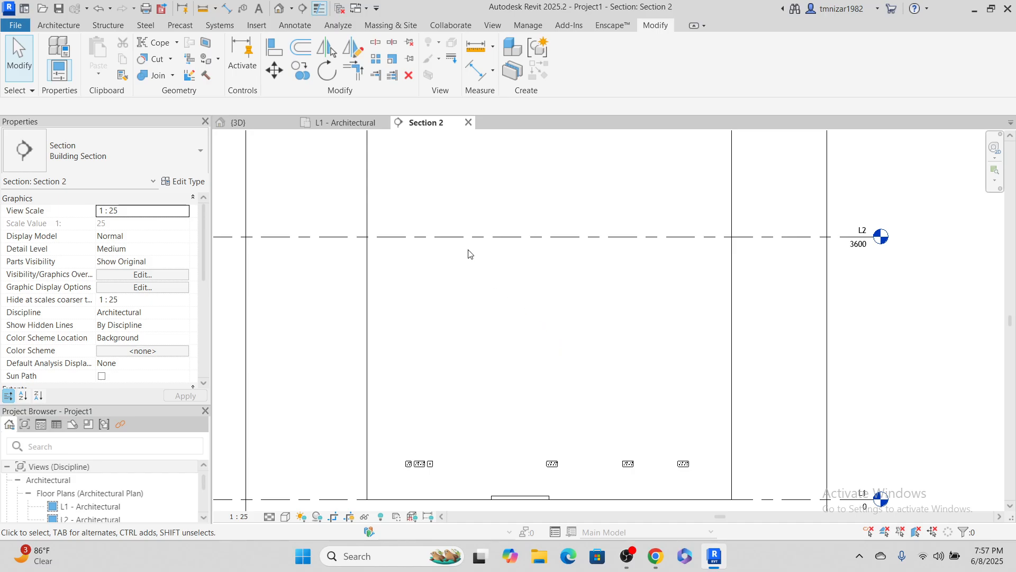
{"action": "key", "text": "p"}
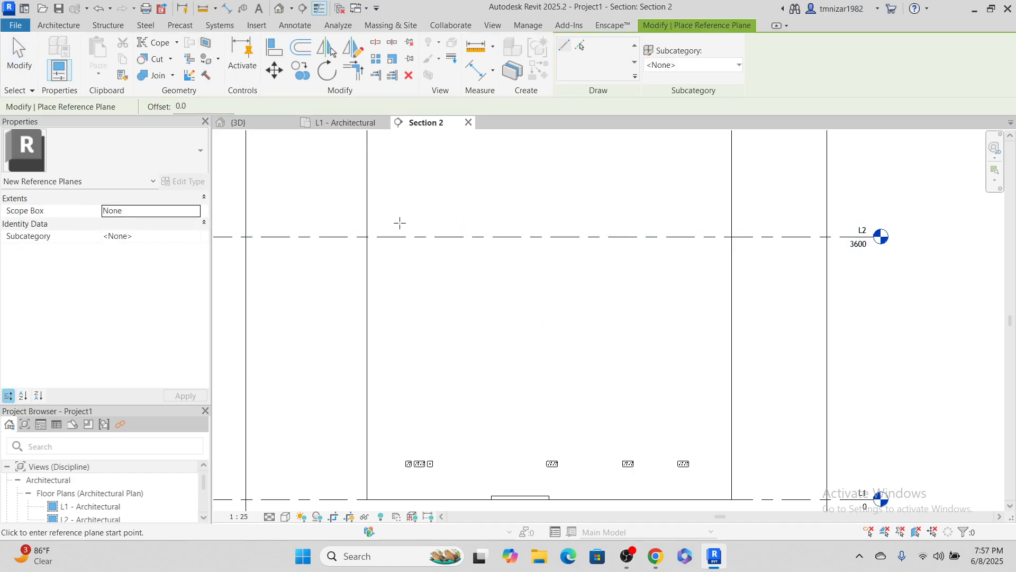
{"action": "left_click", "coordinate": [340, 276]}
{"action": "left_click", "coordinate": [797, 275]}
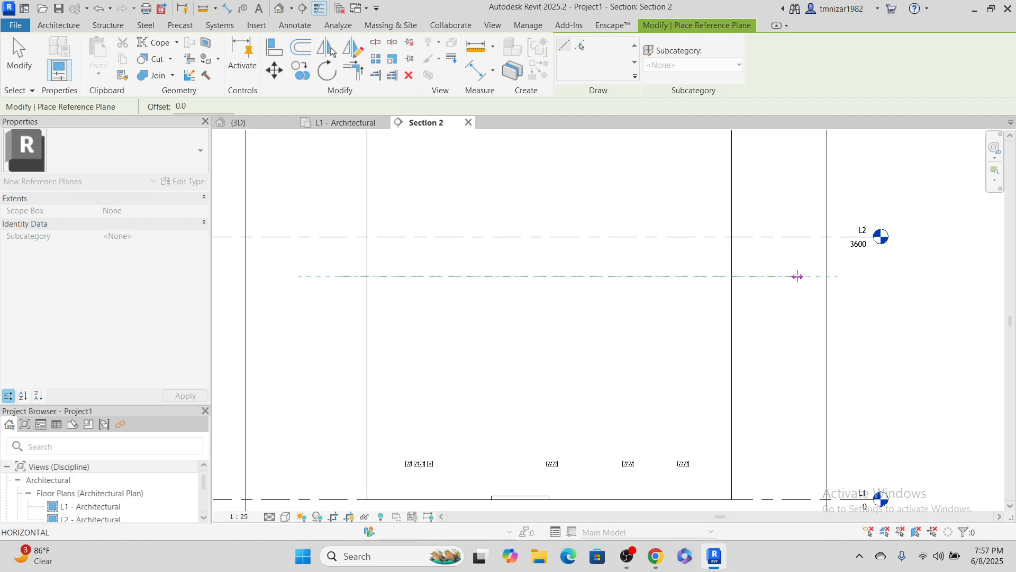
{"action": "middle_click_drag", "start_coordinate": [639, 346], "coordinate": [620, 257]}
{"action": "key", "text": "Escape"}
{"action": "key", "text": "Escape"}
Rehost the light fixture from level L1 onto the new reference plane and check its position in the 3D view.
{"action": "left_click", "coordinate": [511, 409]}
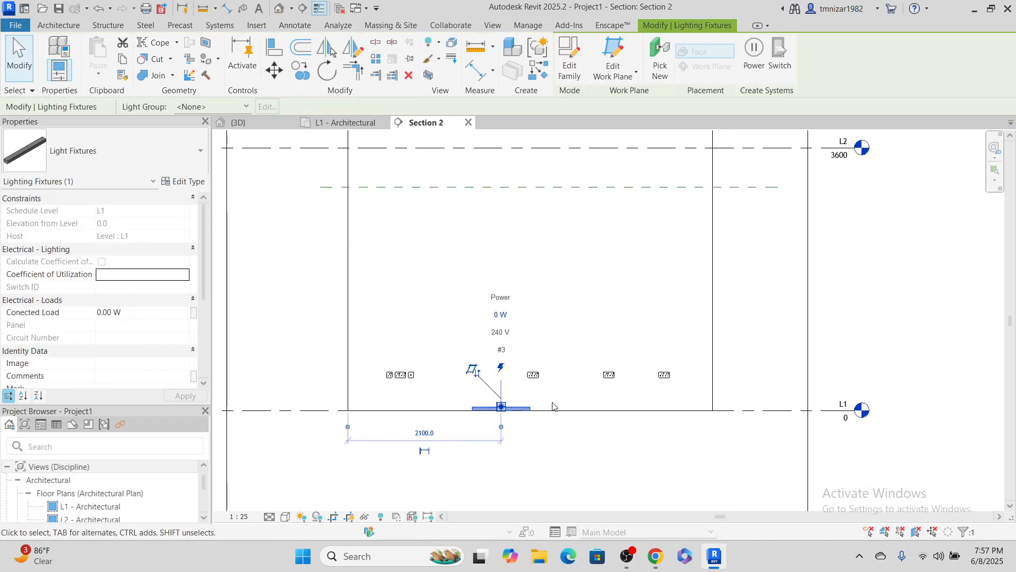
{"action": "left_click", "coordinate": [660, 58]}
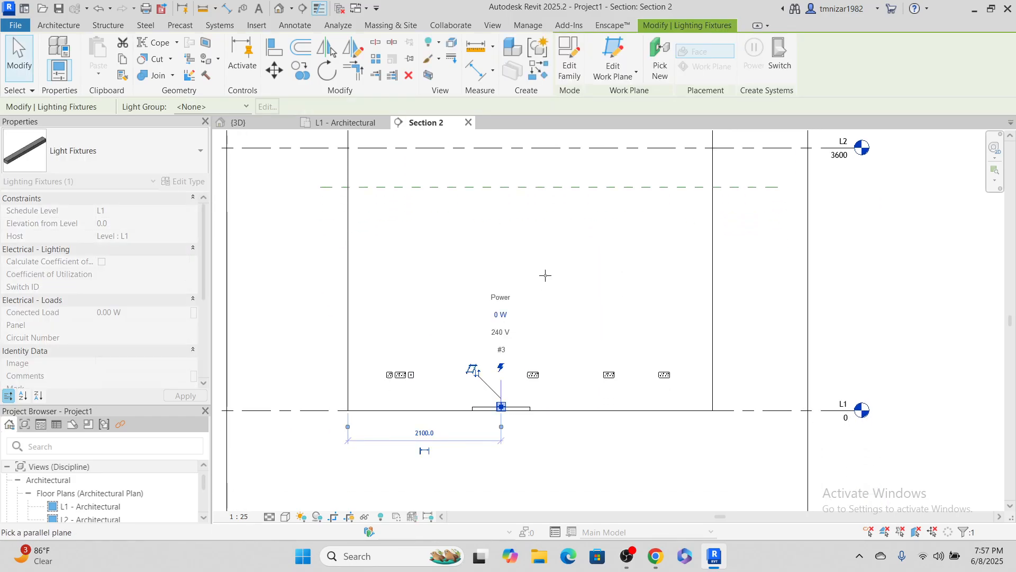
{"action": "left_click", "coordinate": [543, 186]}
{"action": "key", "text": "Escape"}
{"action": "scroll", "coordinate": [511, 166], "scroll_direction": "up", "scroll_amount": 5}
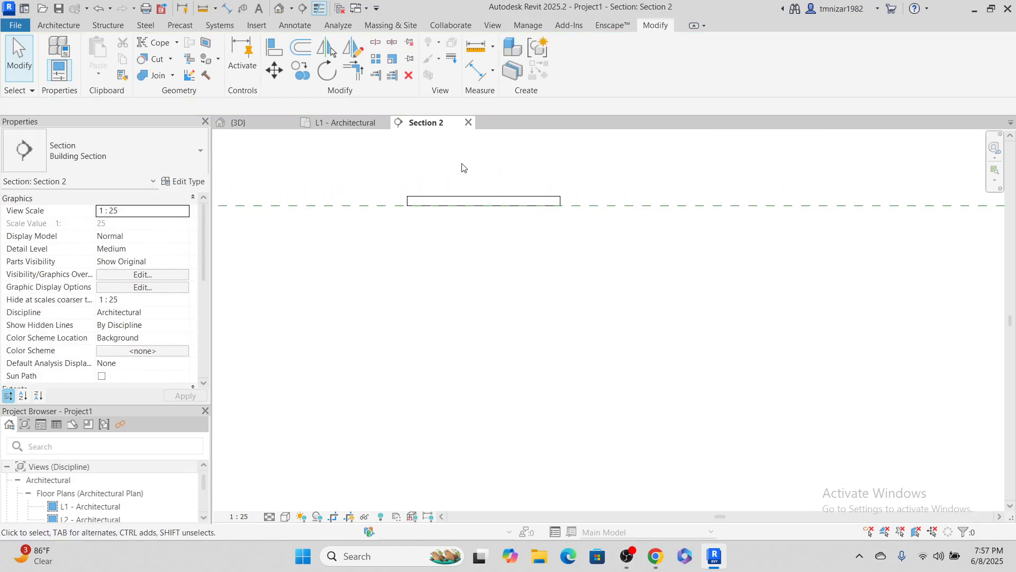
{"action": "left_click", "coordinate": [290, 122]}
{"action": "scroll", "coordinate": [608, 226], "scroll_direction": "up", "scroll_amount": 2}
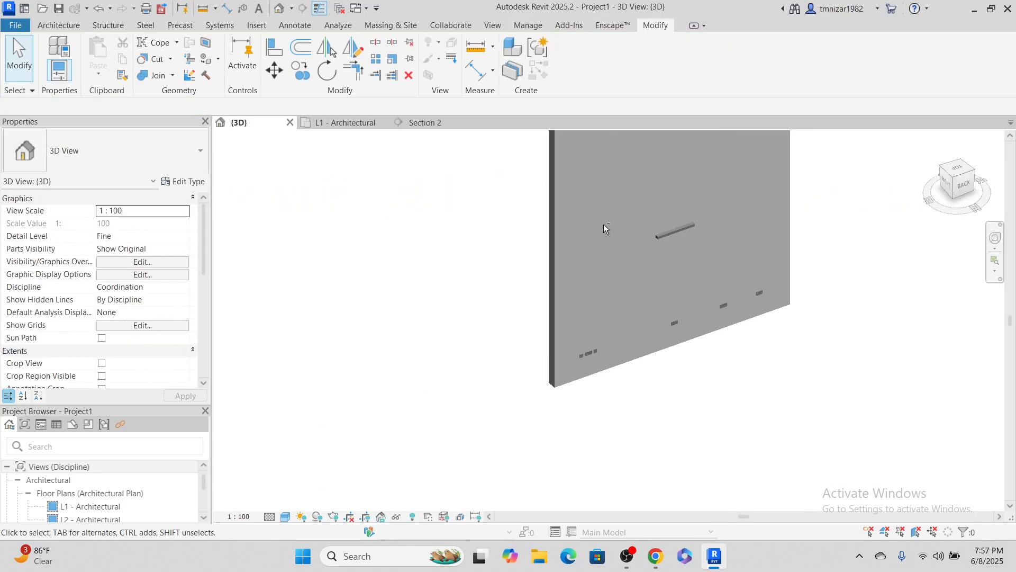
Place a second light fixture of the same type on the wall face, above the existing one, at about 4170 mm above L1.
{"action": "middle_click_drag", "start_coordinate": [608, 227], "coordinate": [690, 229], "text": "shift"}
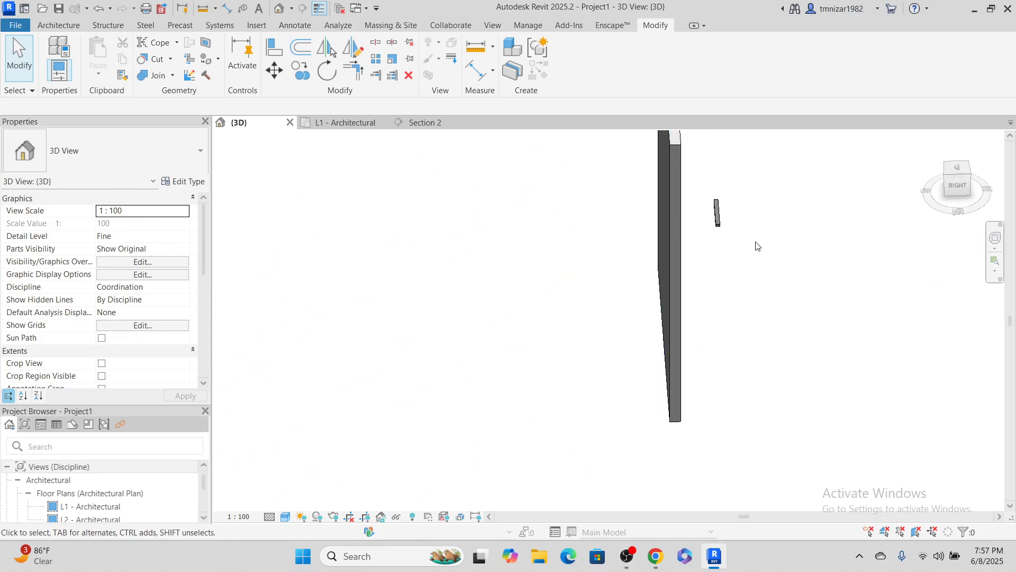
{"action": "middle_click_drag", "start_coordinate": [756, 245], "coordinate": [615, 251], "text": "shift"}
{"action": "scroll", "coordinate": [676, 233], "scroll_direction": "up", "scroll_amount": 2}
{"action": "left_click", "coordinate": [680, 233]}
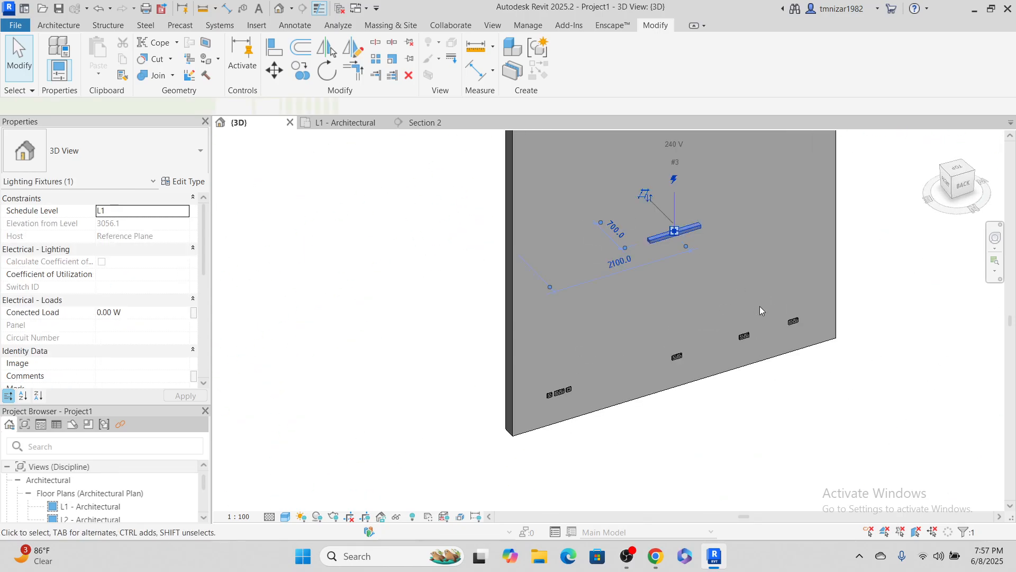
{"action": "middle_click_drag", "start_coordinate": [747, 307], "coordinate": [693, 378]}
{"action": "key", "text": "c"}
{"action": "key", "text": "s"}
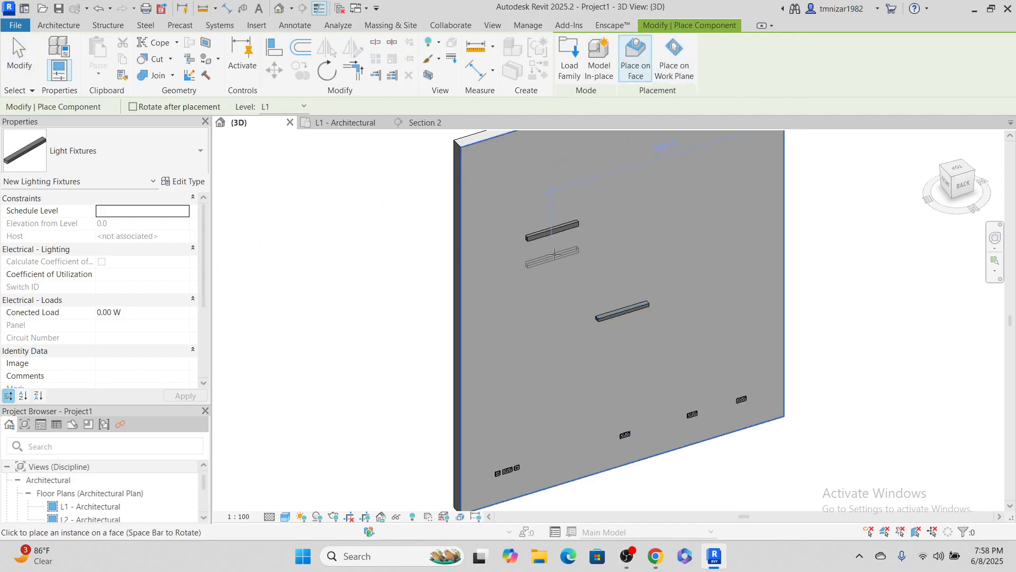
{"action": "scroll", "coordinate": [564, 244], "scroll_direction": "up", "scroll_amount": 3}
{"action": "key", "text": "Escape"}
Set the wall-hosted light fixture's elevation from level L1 to 4000 mm.
{"action": "scroll", "coordinate": [571, 228], "scroll_direction": "down", "scroll_amount": 2}
{"action": "middle_click_drag", "start_coordinate": [519, 357], "coordinate": [640, 158]}
{"action": "left_click", "coordinate": [639, 154]}
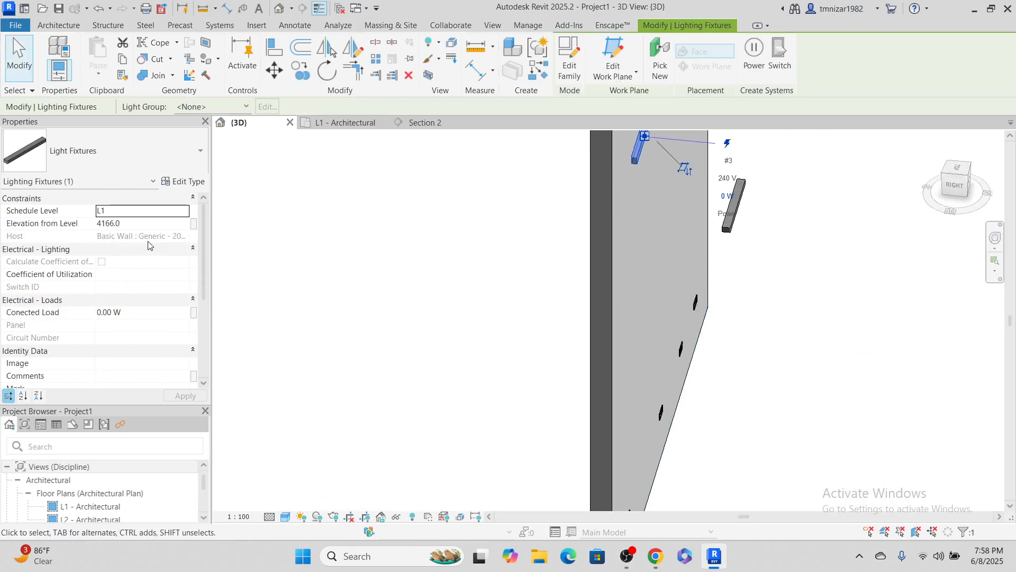
{"action": "left_click", "coordinate": [154, 223]}
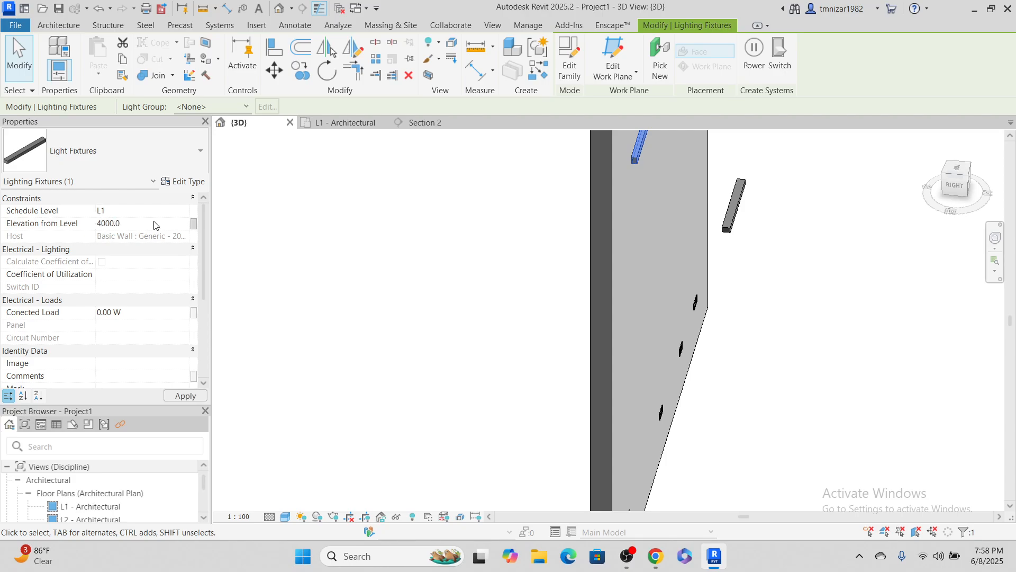
{"action": "left_click", "coordinate": [413, 418]}
Compare the wall-hosted light fixture with the one on the reference plane from several angles in the 3D view.
{"action": "scroll", "coordinate": [624, 436], "scroll_direction": "down", "scroll_amount": 2}
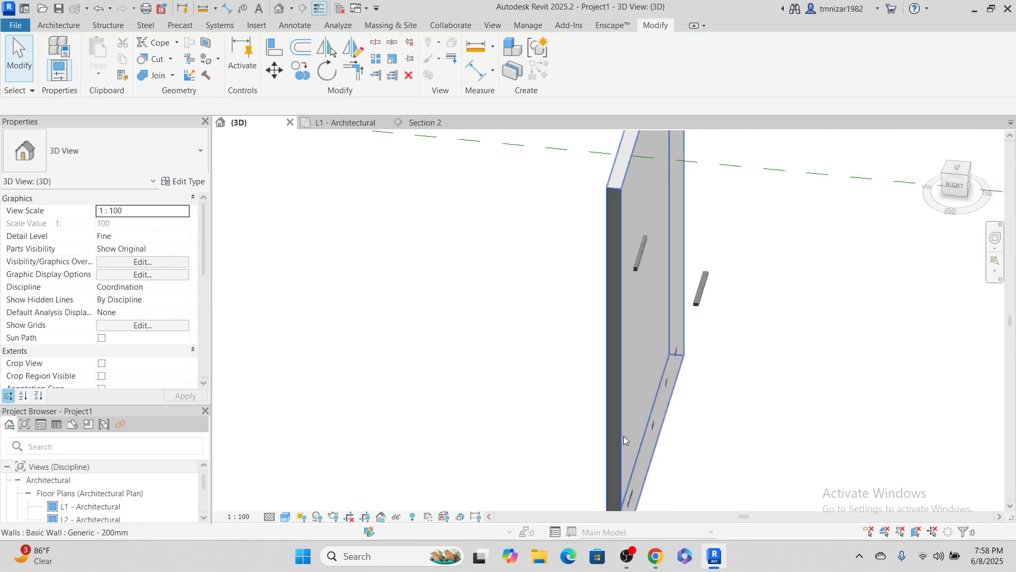
{"action": "middle_click_drag", "start_coordinate": [712, 403], "coordinate": [530, 343]}
{"action": "middle_click_drag", "start_coordinate": [585, 370], "coordinate": [407, 176], "text": "shift"}
{"action": "left_click", "coordinate": [421, 190]}
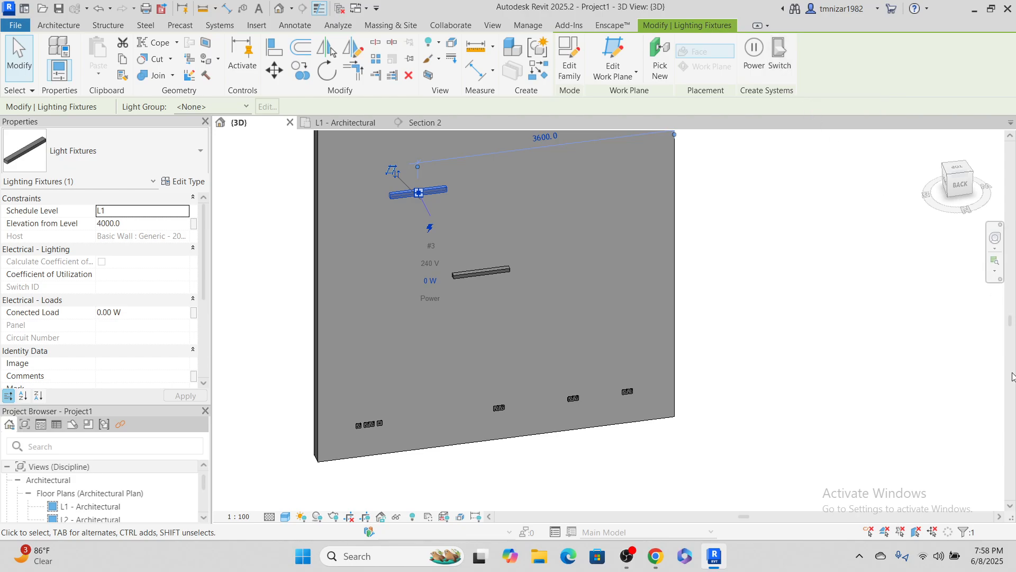
{"action": "left_click", "coordinate": [609, 319]}
{"action": "scroll", "coordinate": [606, 319], "scroll_direction": "down", "scroll_amount": 2}
{"action": "middle_click_drag", "start_coordinate": [545, 303], "coordinate": [558, 349]}
{"action": "scroll", "coordinate": [552, 435], "scroll_direction": "up", "scroll_amount": 4}
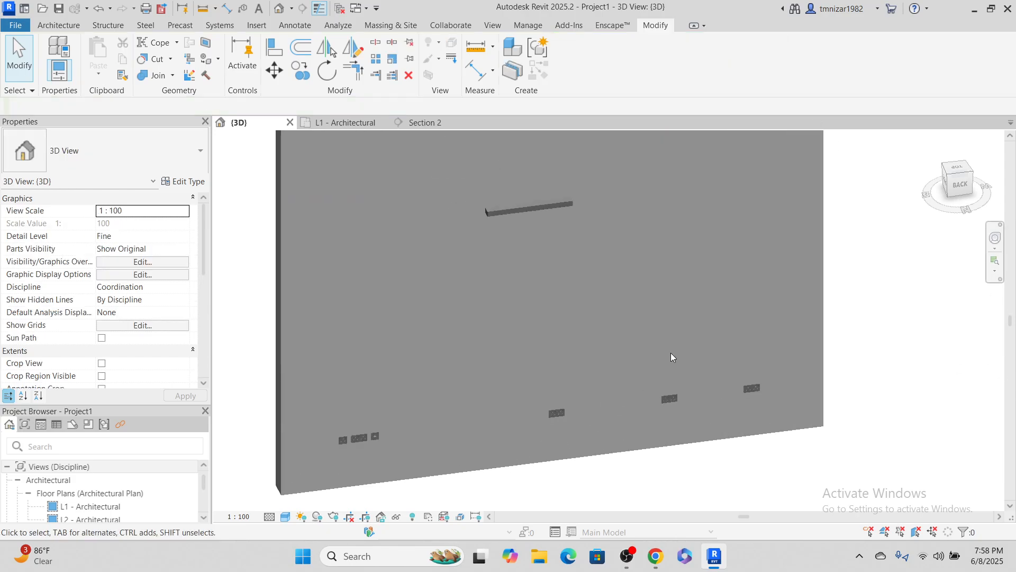
{"action": "middle_click_drag", "start_coordinate": [672, 352], "coordinate": [647, 322], "text": "shift"}
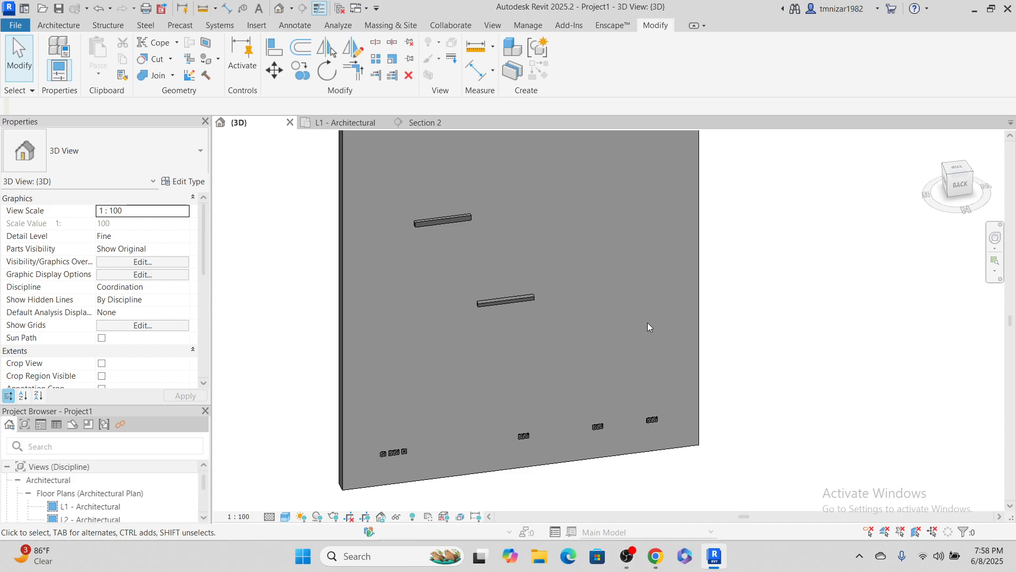
Open the wall-hosted fixture's Light Fixtures family for editing and review its family category and parameters.
{"action": "left_click", "coordinate": [461, 217]}
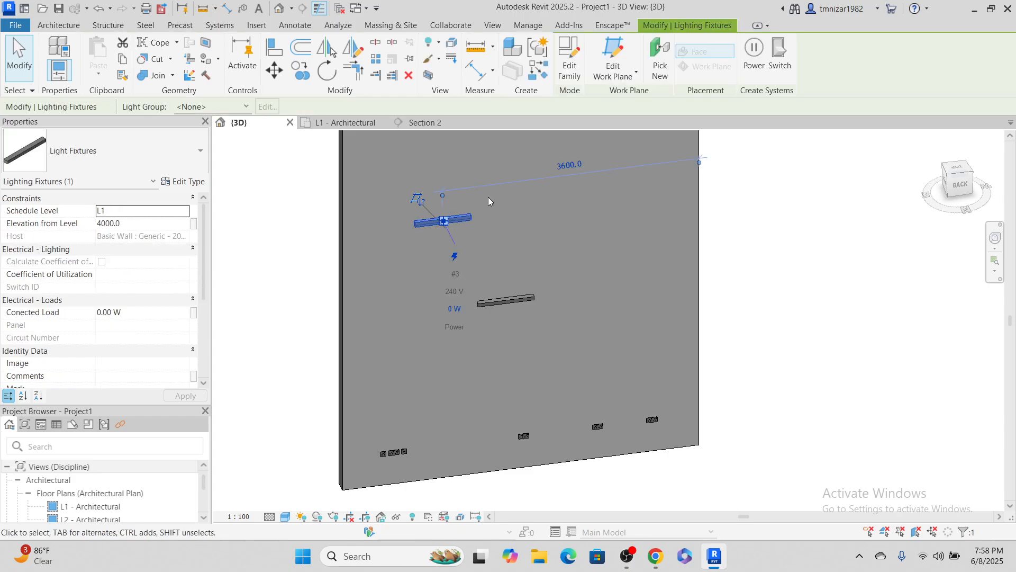
{"action": "left_click", "coordinate": [572, 74]}
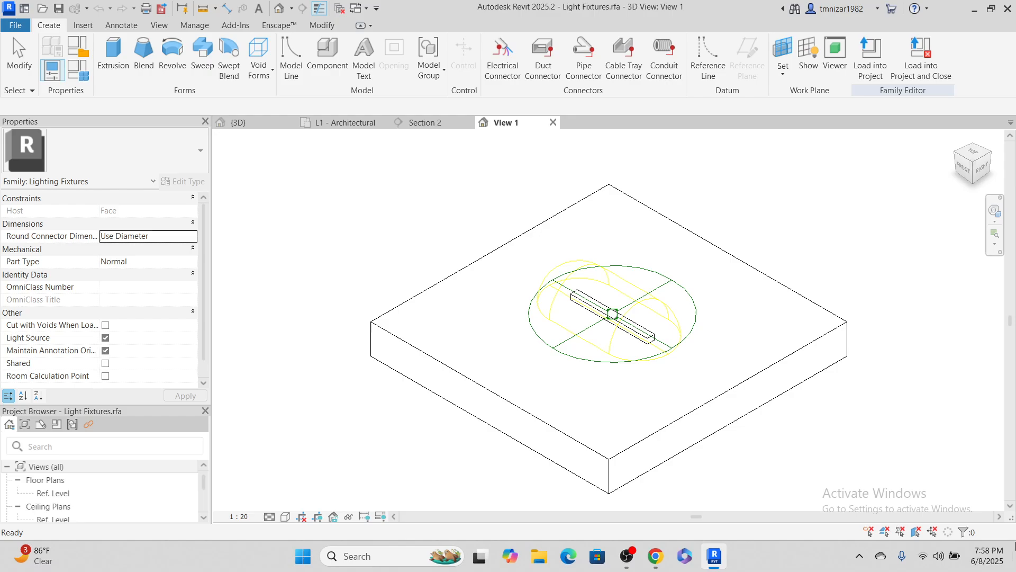
{"action": "left_click", "coordinate": [78, 48]}
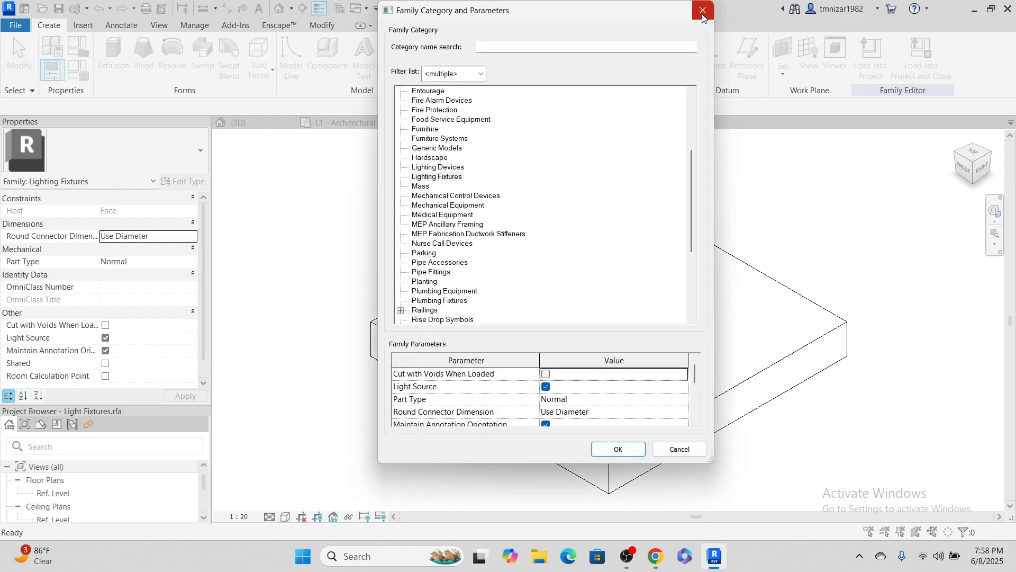
{"action": "left_click", "coordinate": [704, 7]}
Select the light fixture's electrical connector and examine its electrical load properties.
{"action": "scroll", "coordinate": [612, 317], "scroll_direction": "up", "scroll_amount": 2}
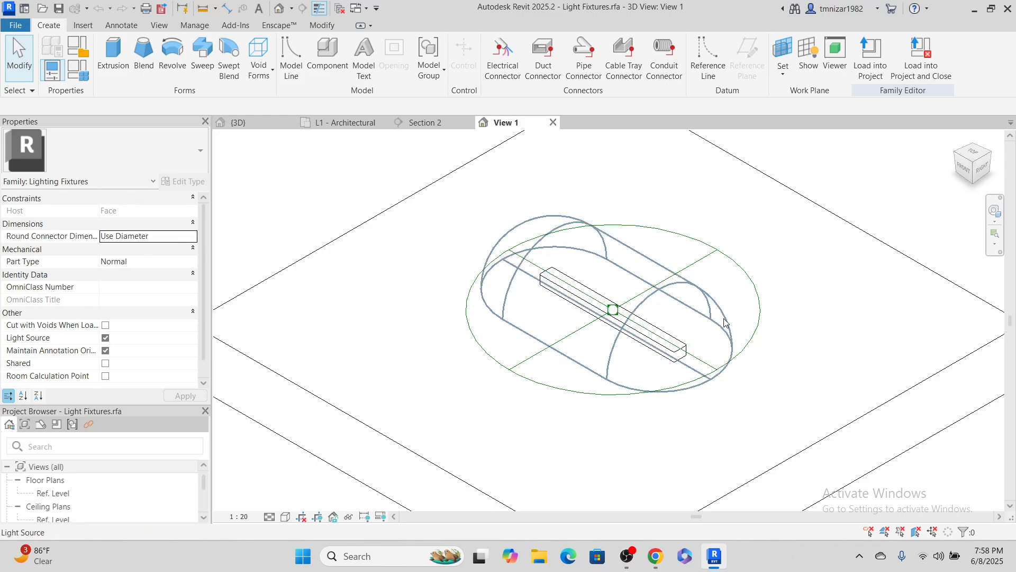
{"action": "left_click", "coordinate": [735, 263]}
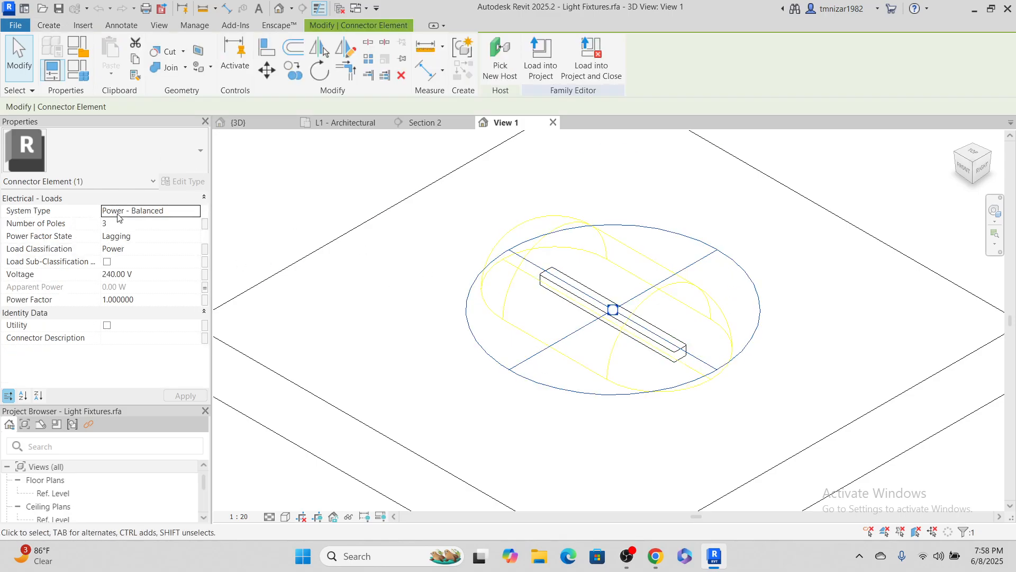